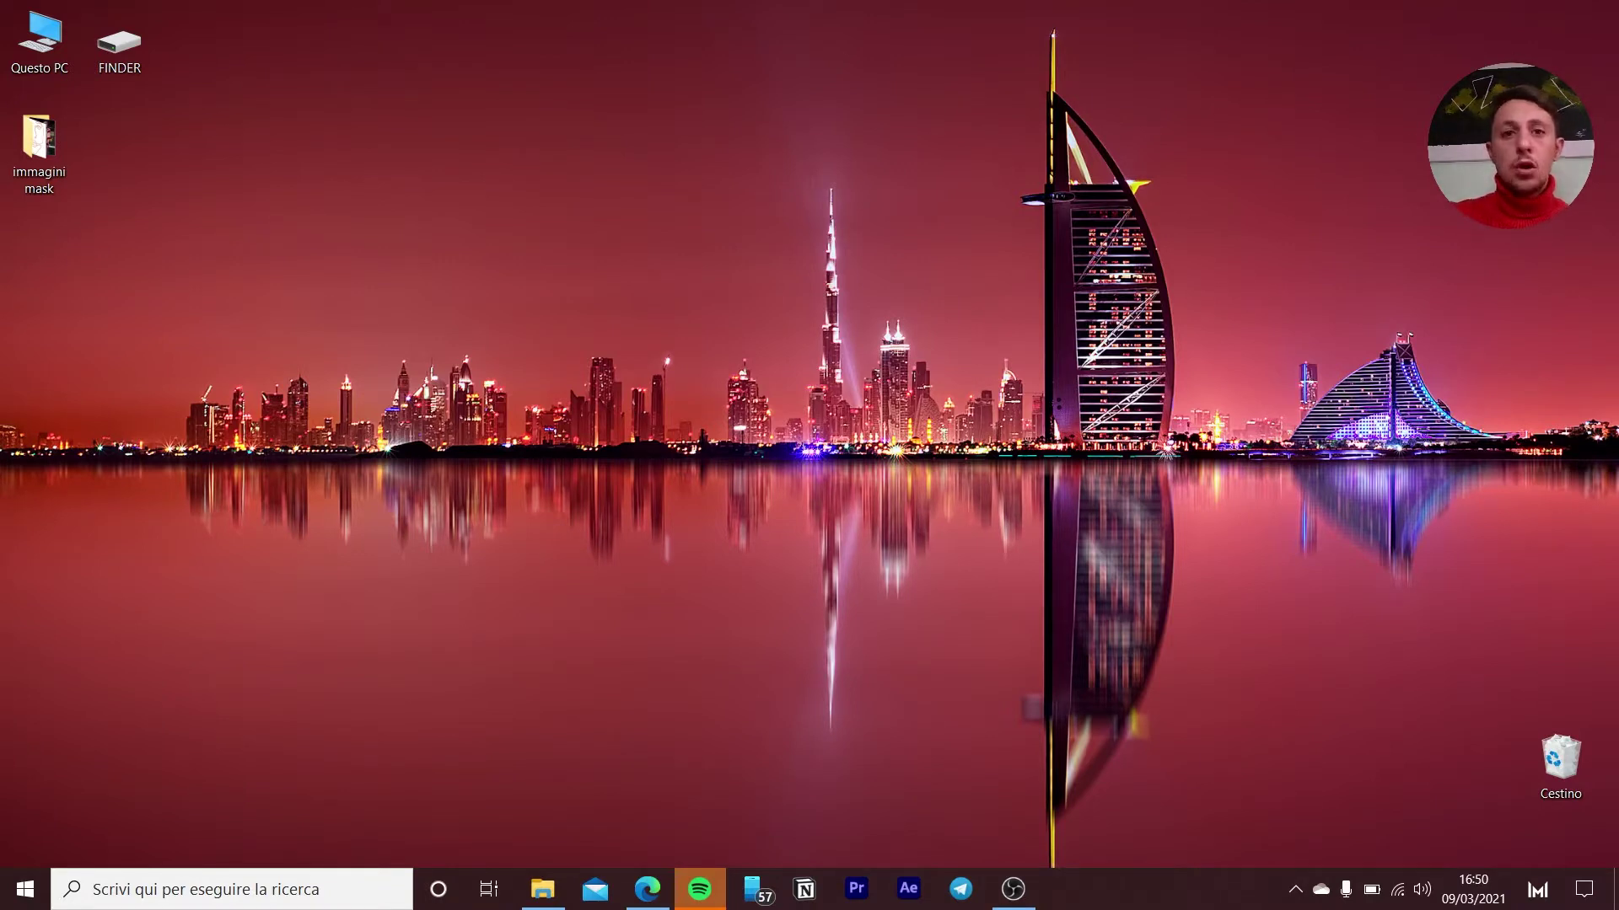
Open canva.com in a new Microsoft Edge tab beside the Shopify store admin.
left_click(648, 889)
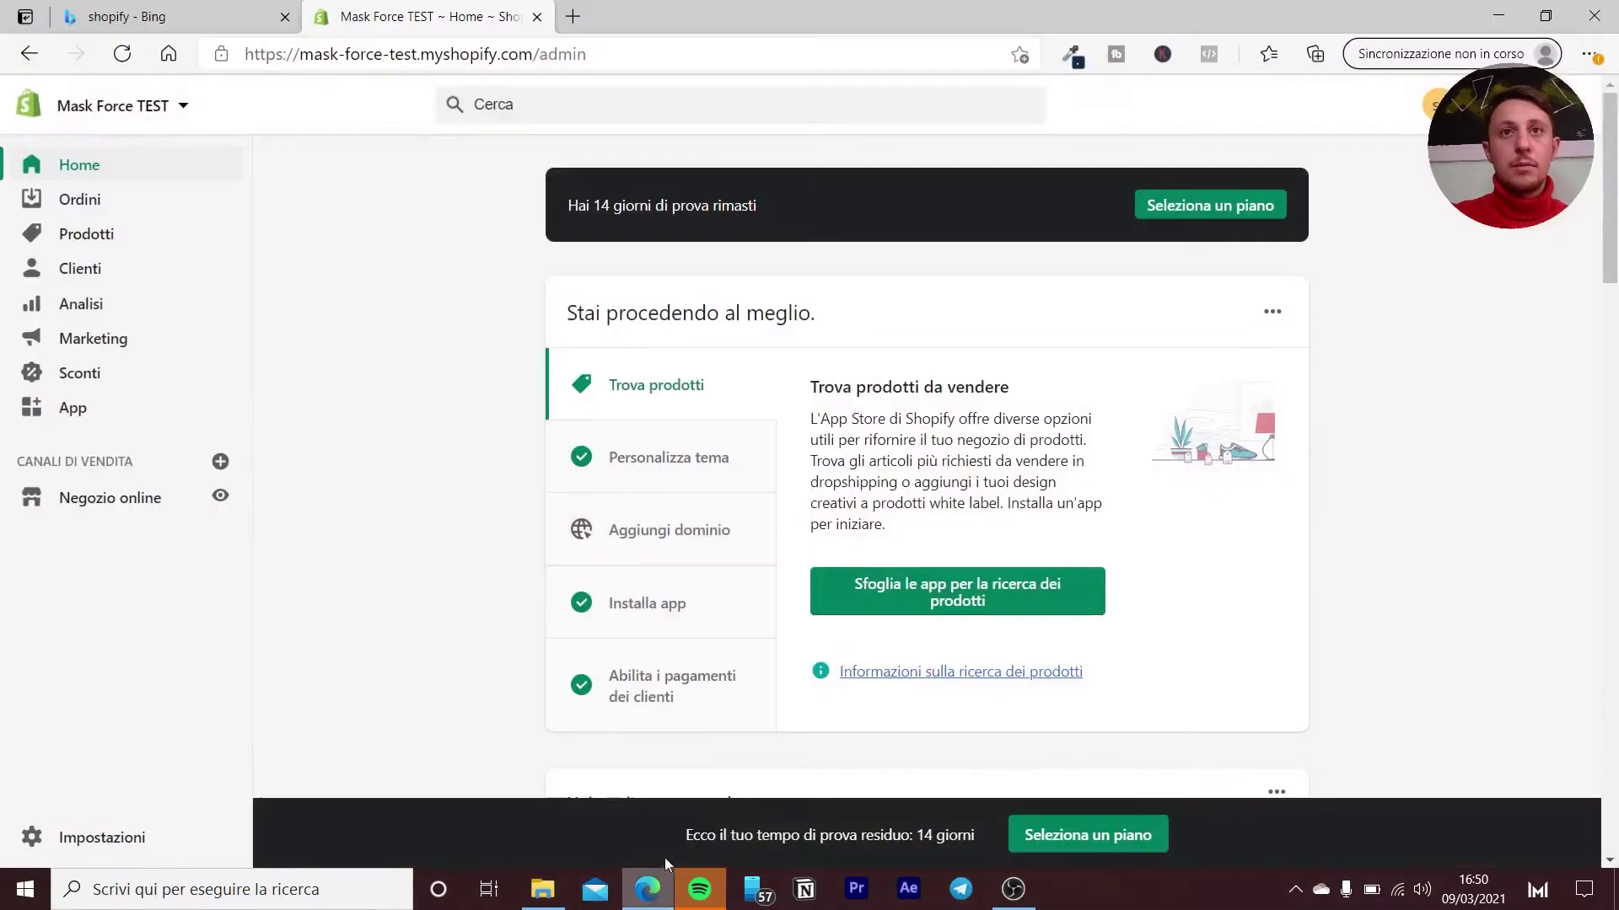
left_click(578, 19)
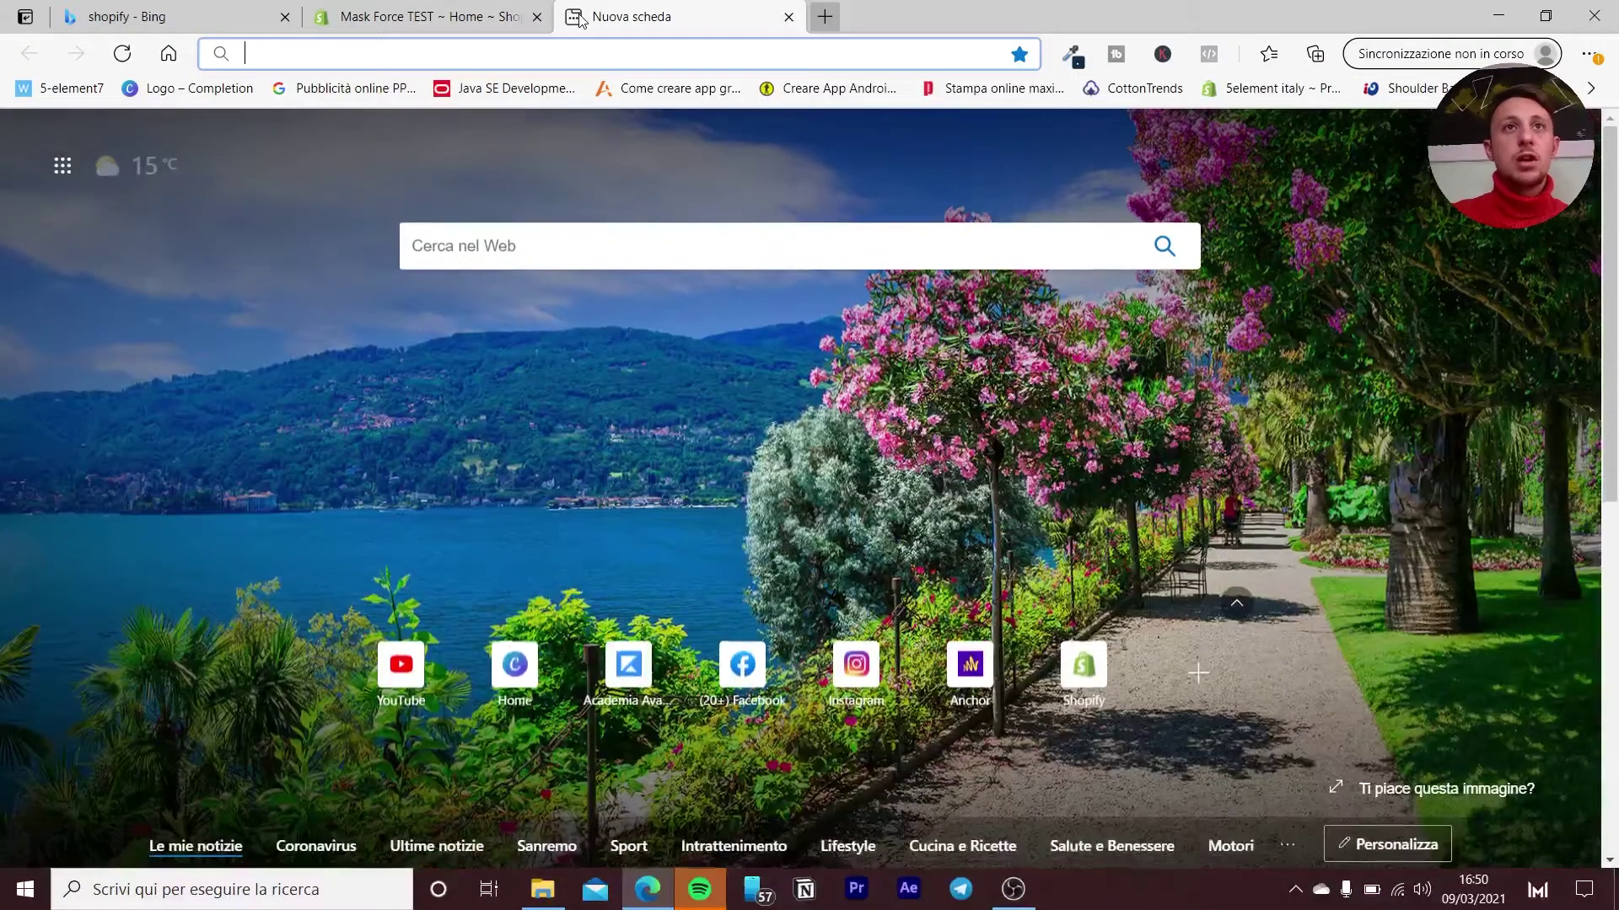
type("ca")
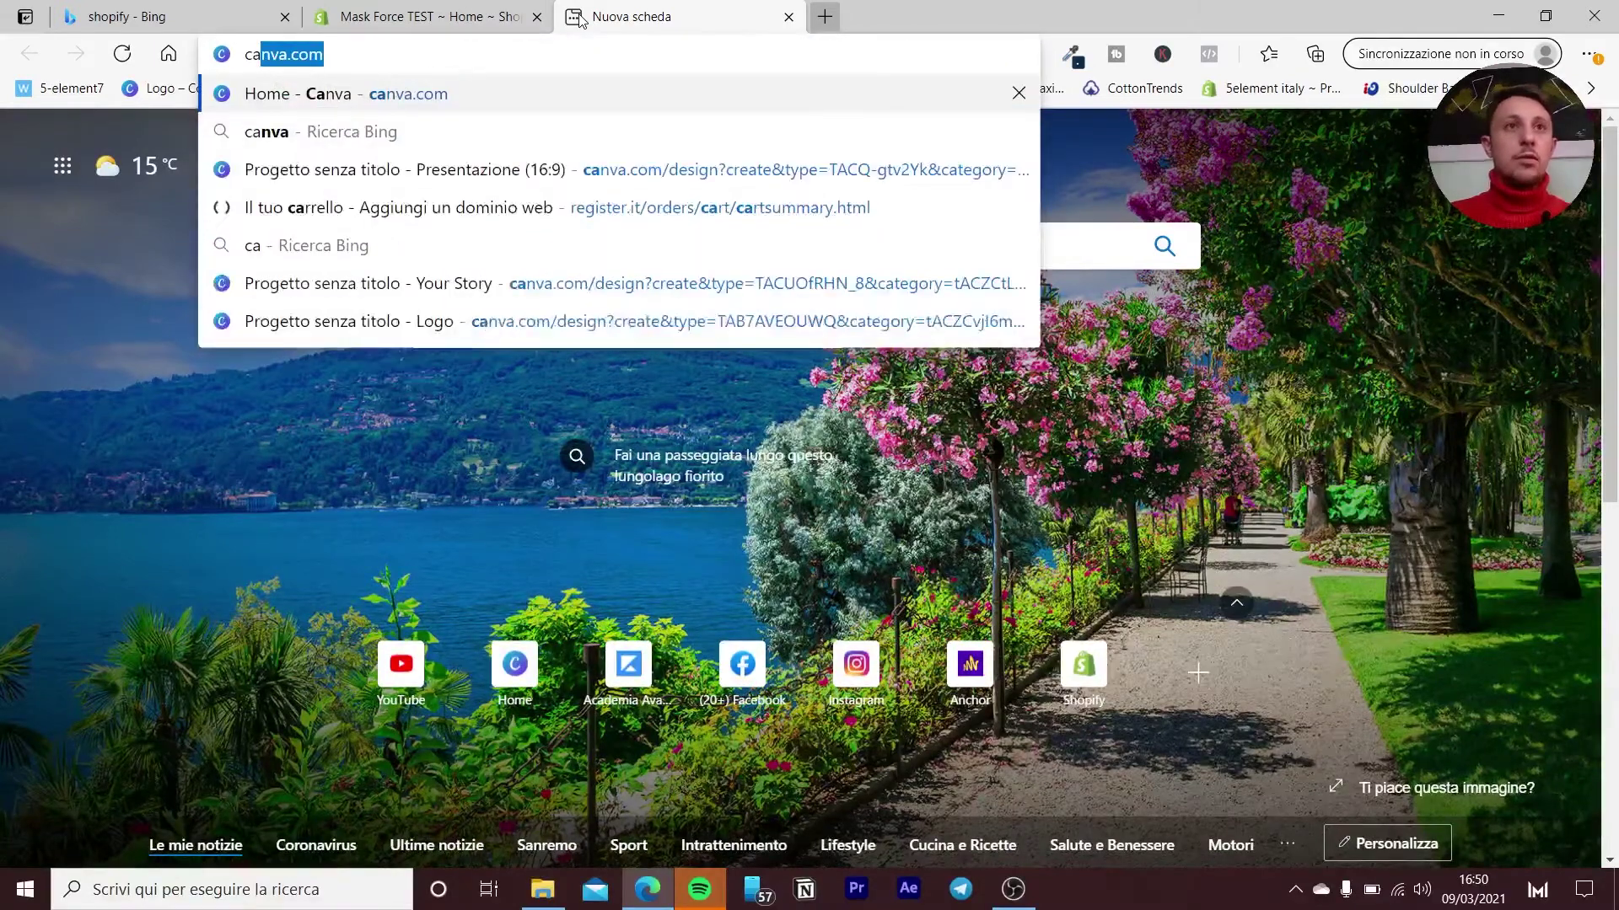
left_click(343, 106)
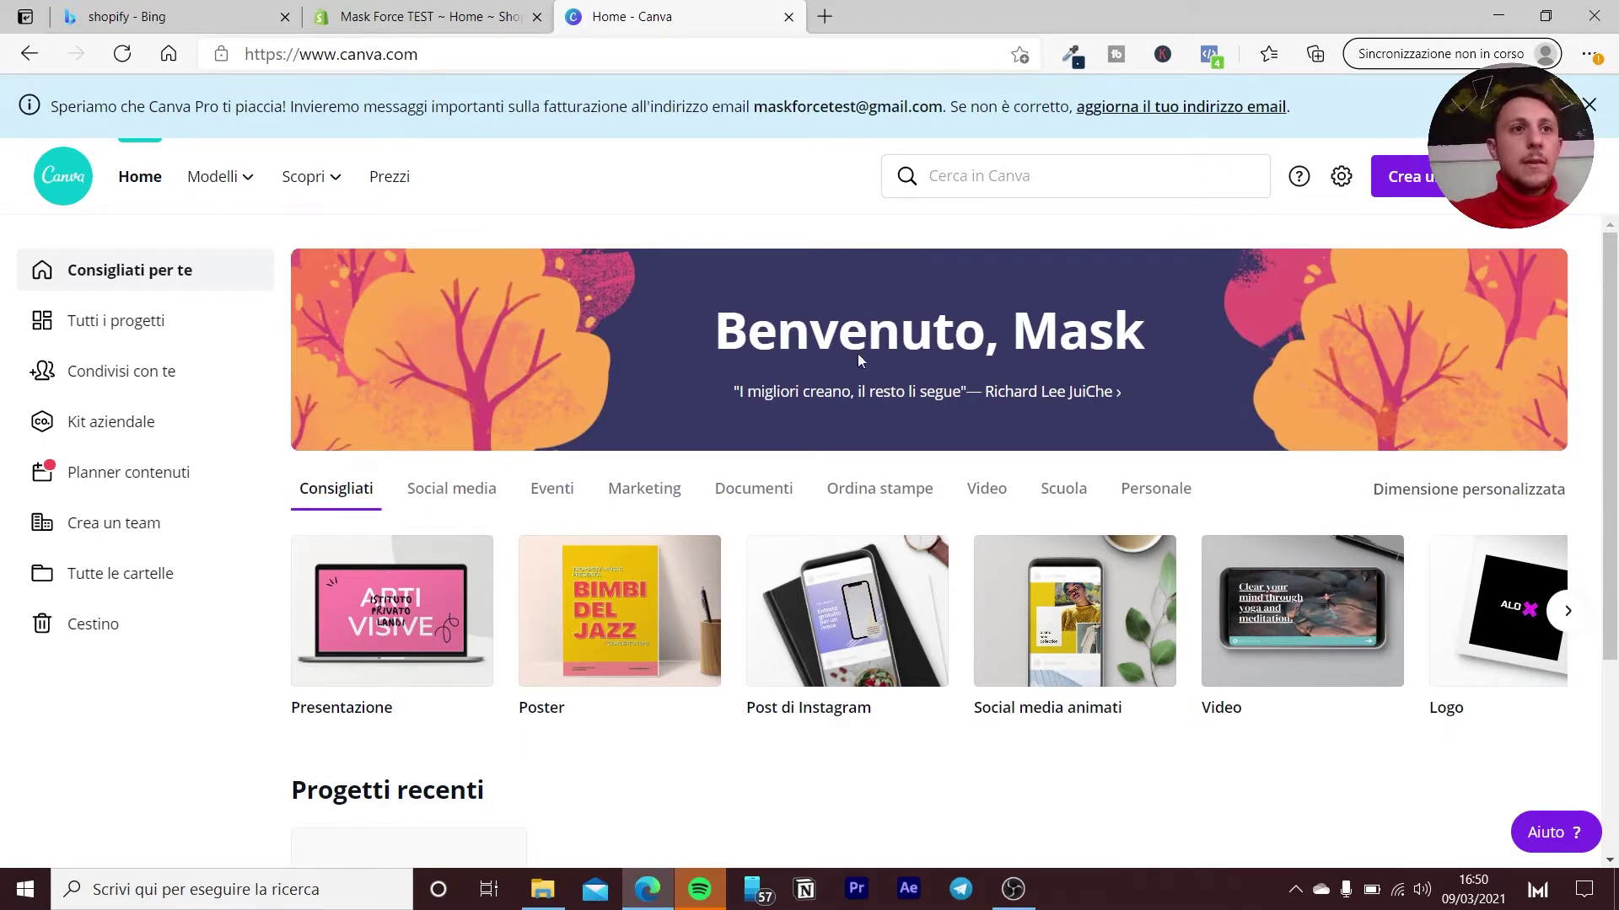
Close the Canva Pro billing banner at the top of the Canva home page.
left_click(1595, 103)
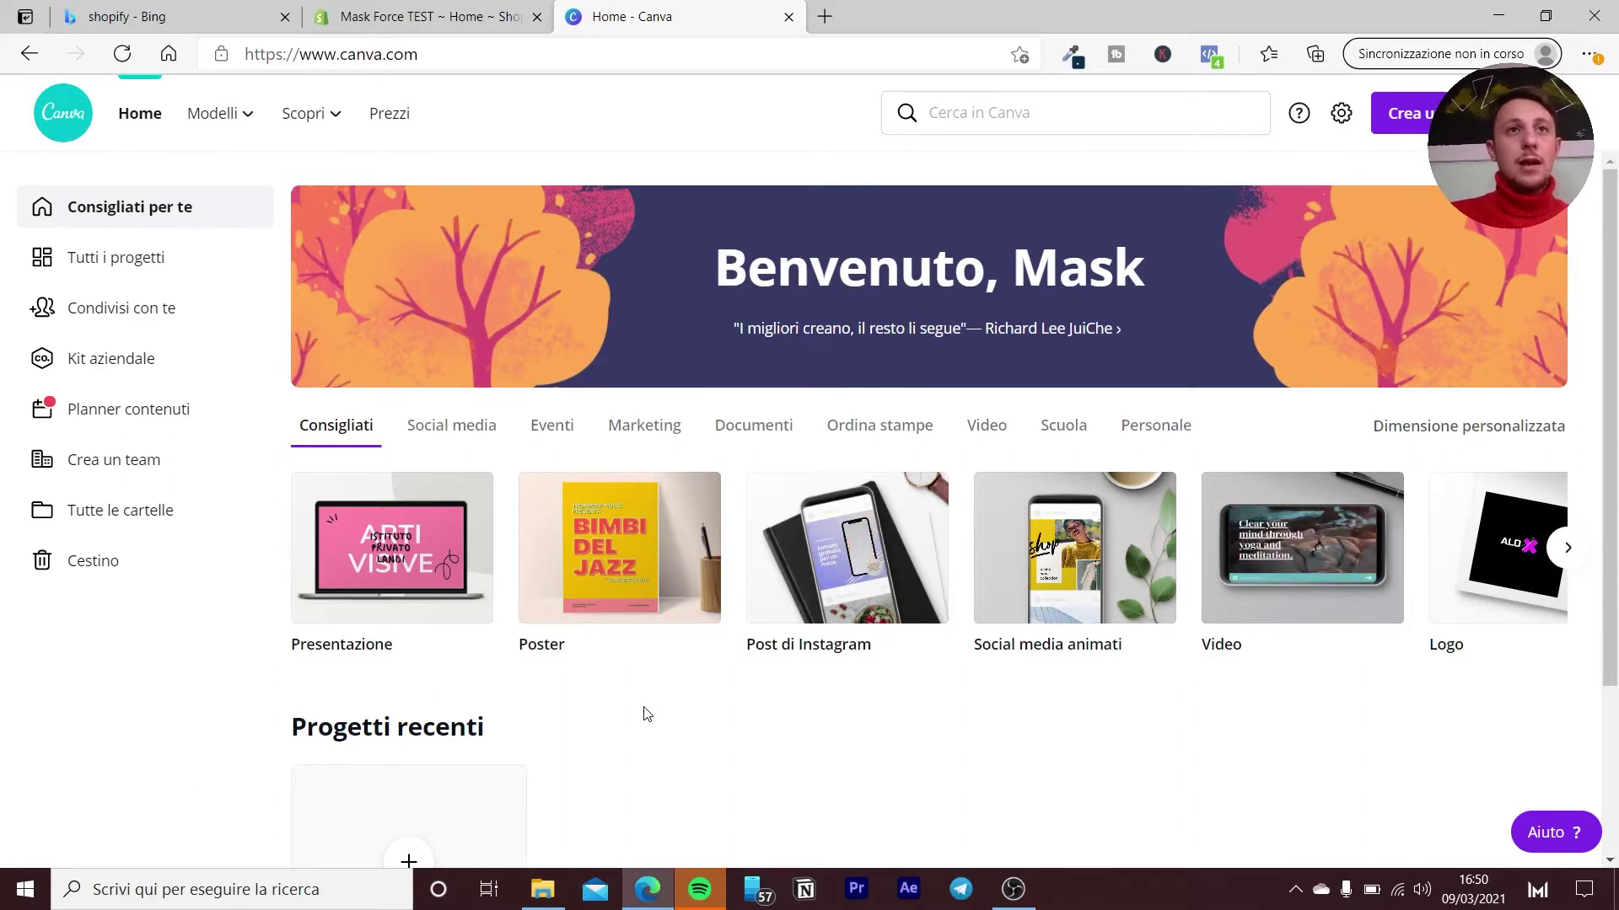
Launch GemPages Page Builder from the store's apps and preview the HOME template.
left_click(425, 10)
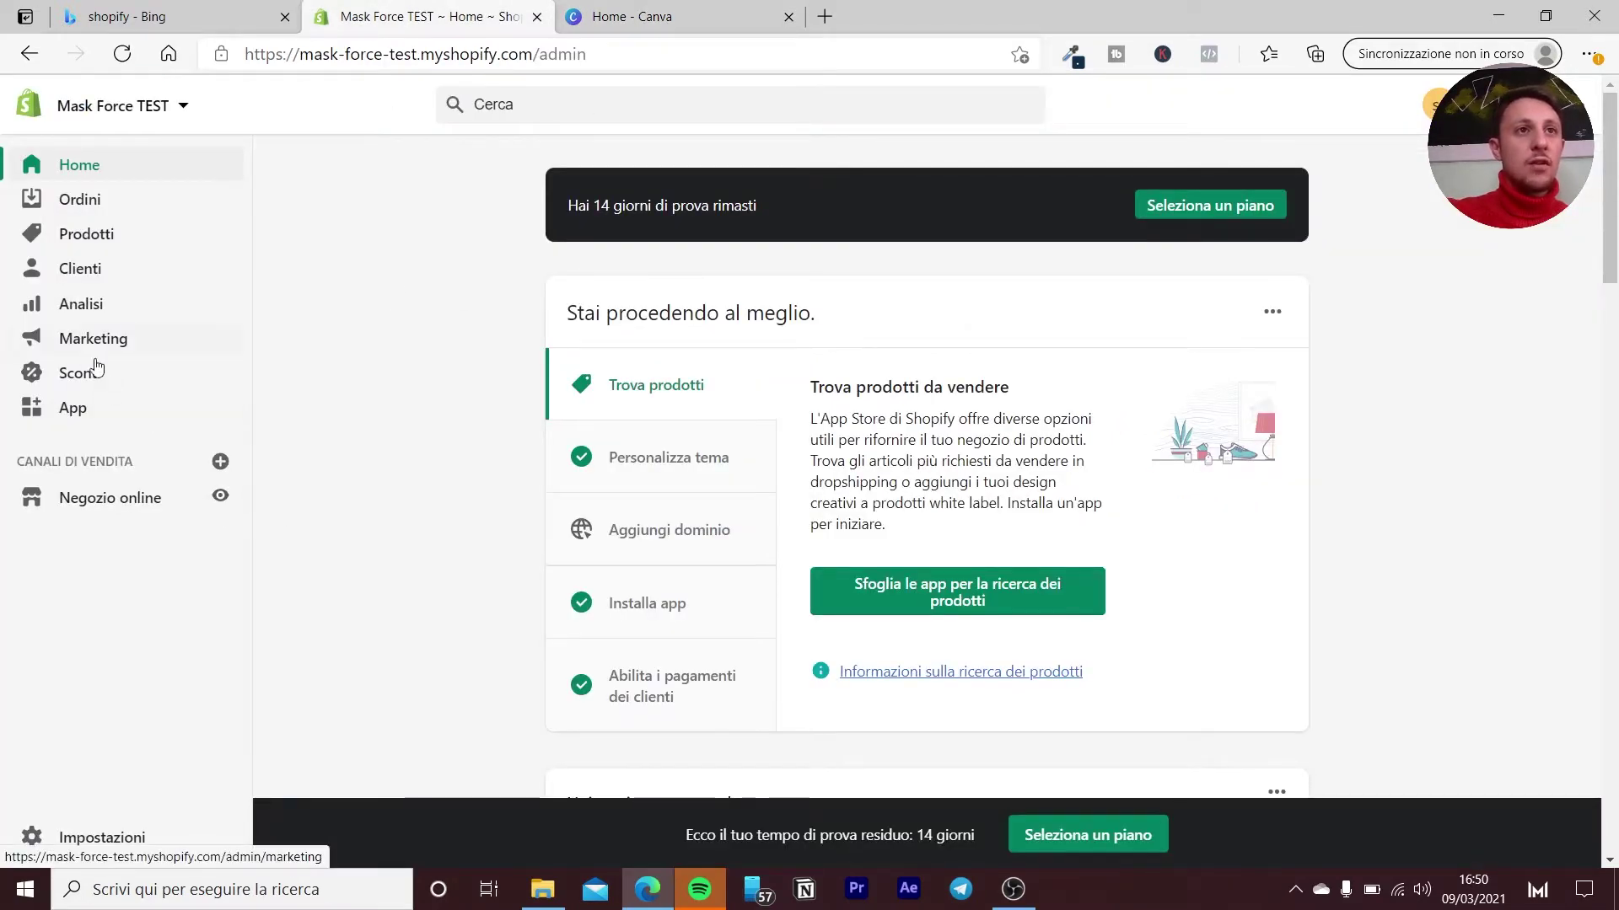
left_click(102, 410)
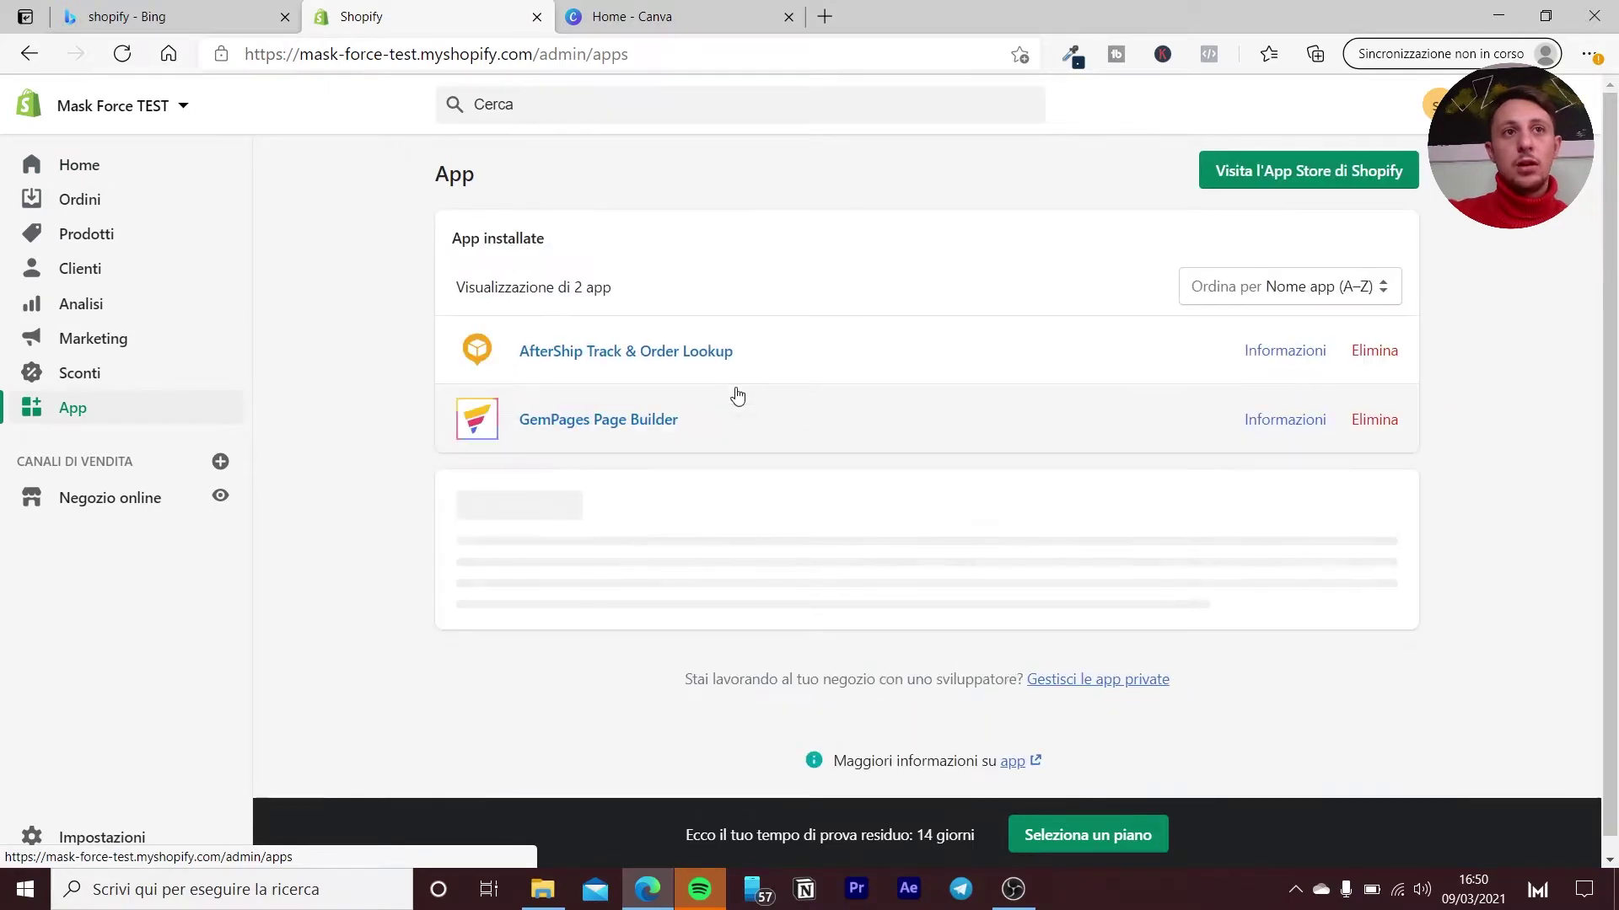
left_click(601, 422)
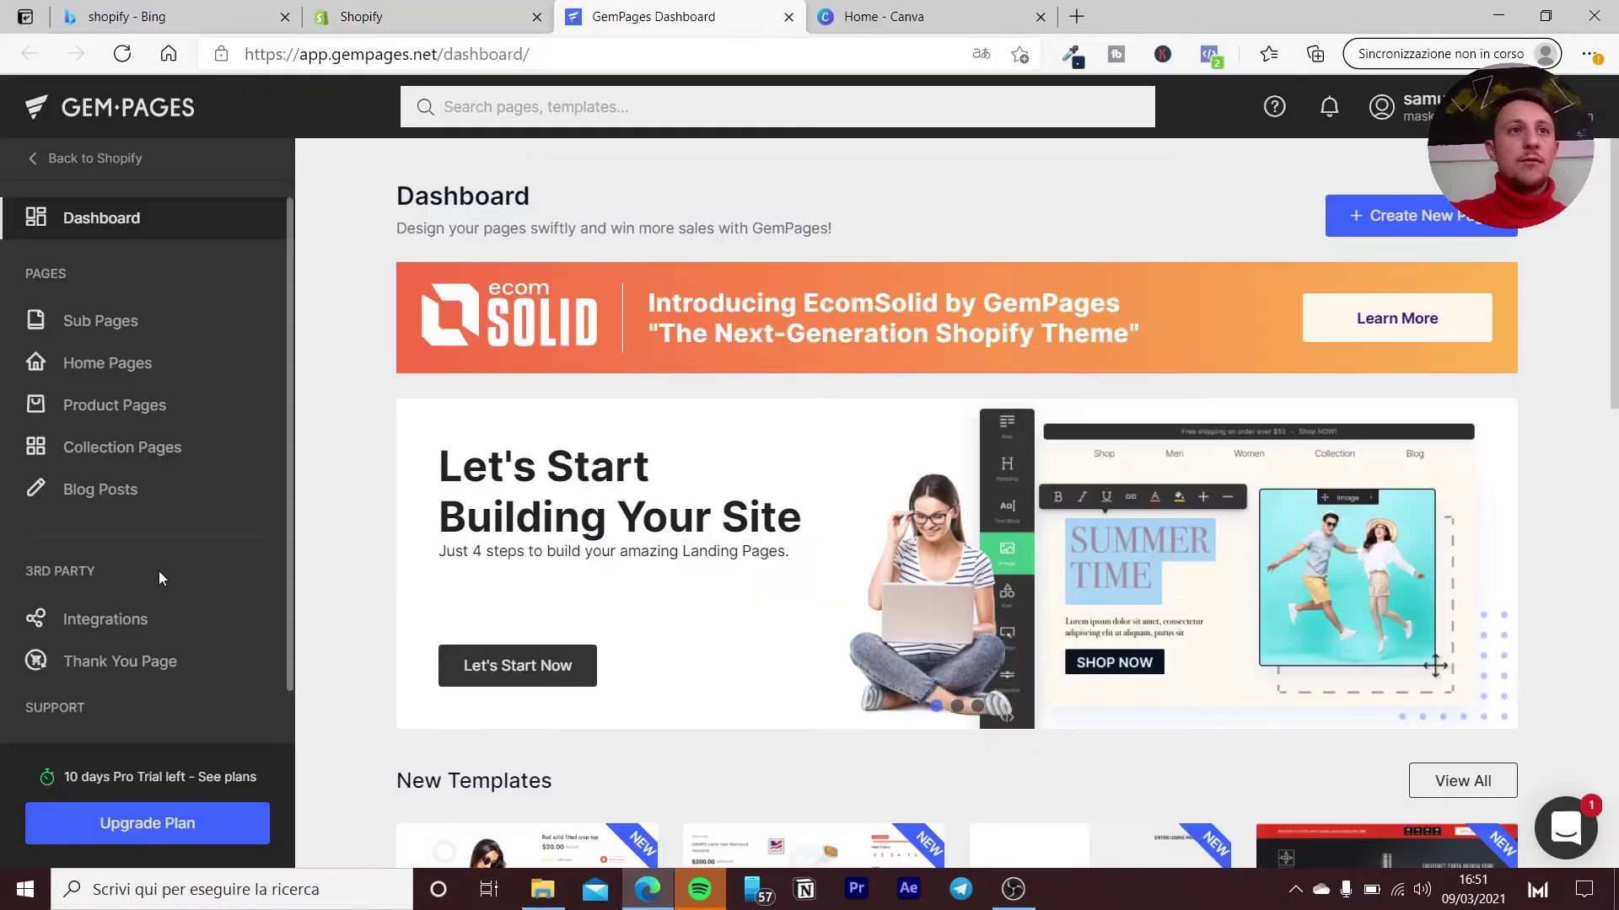
left_click(130, 367)
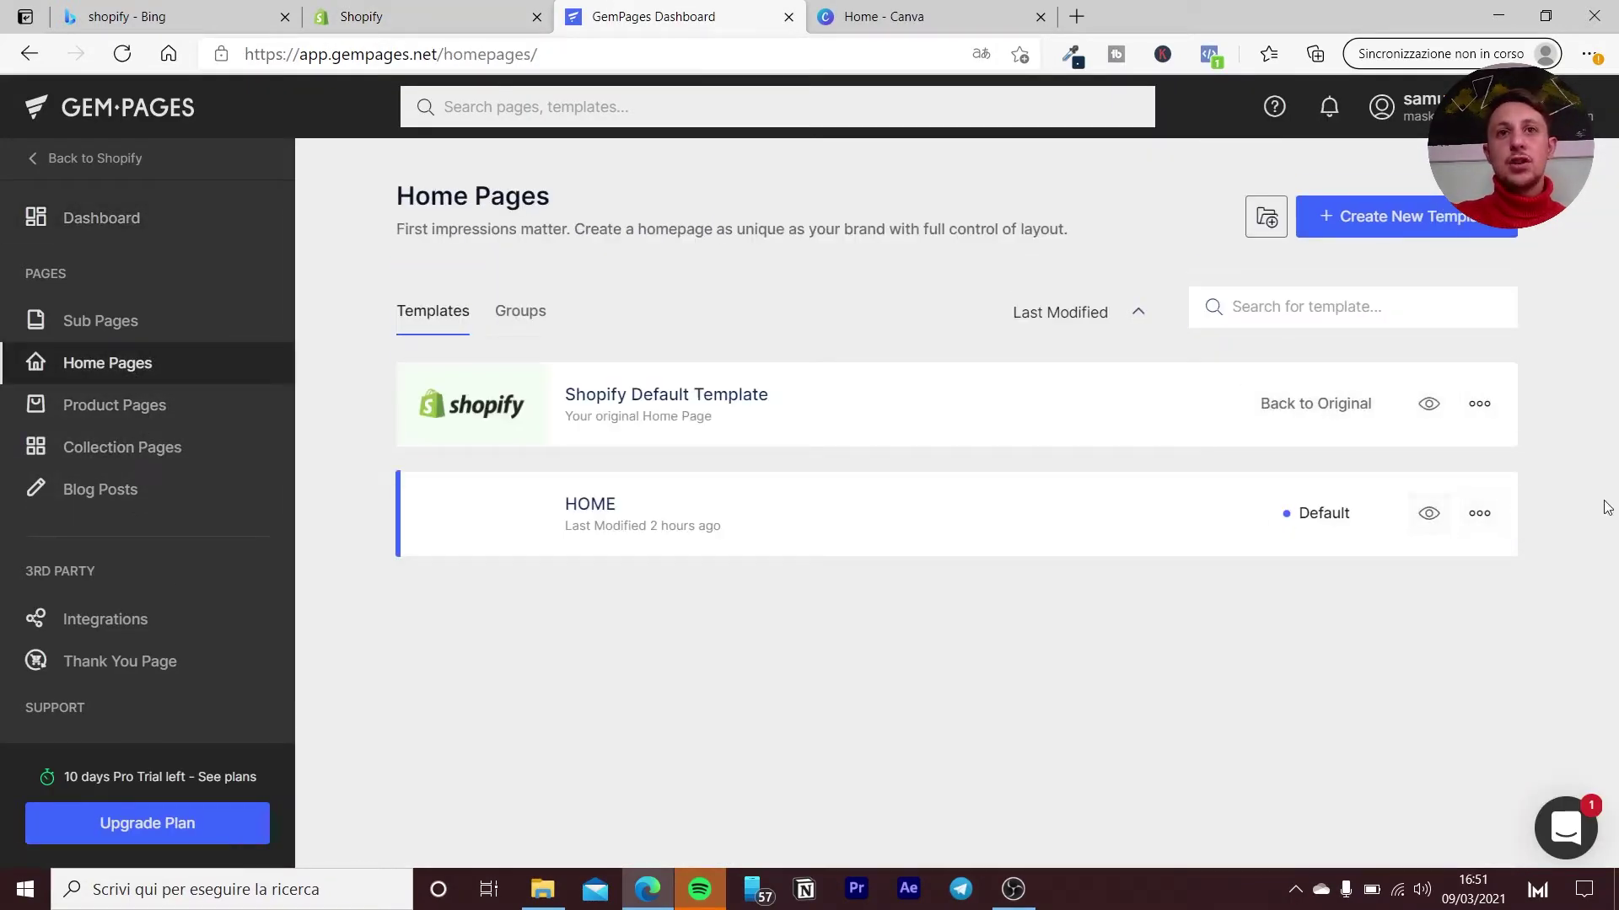
left_click(1430, 516)
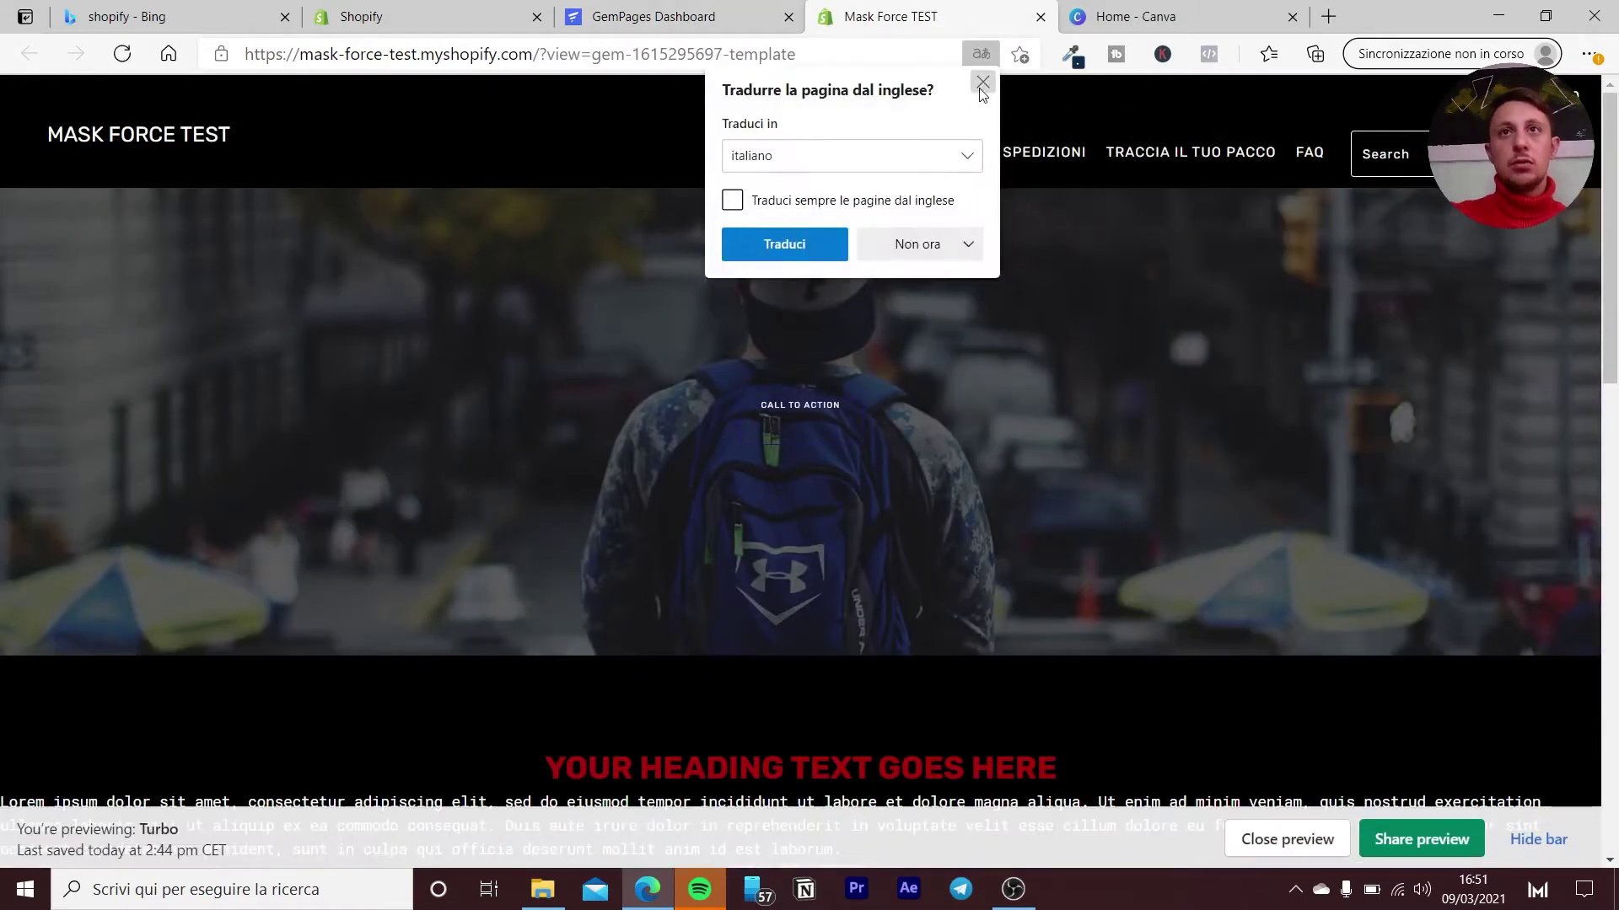
Decline the translation offer and scroll through the Mask Force TEST storefront preview.
left_click(982, 83)
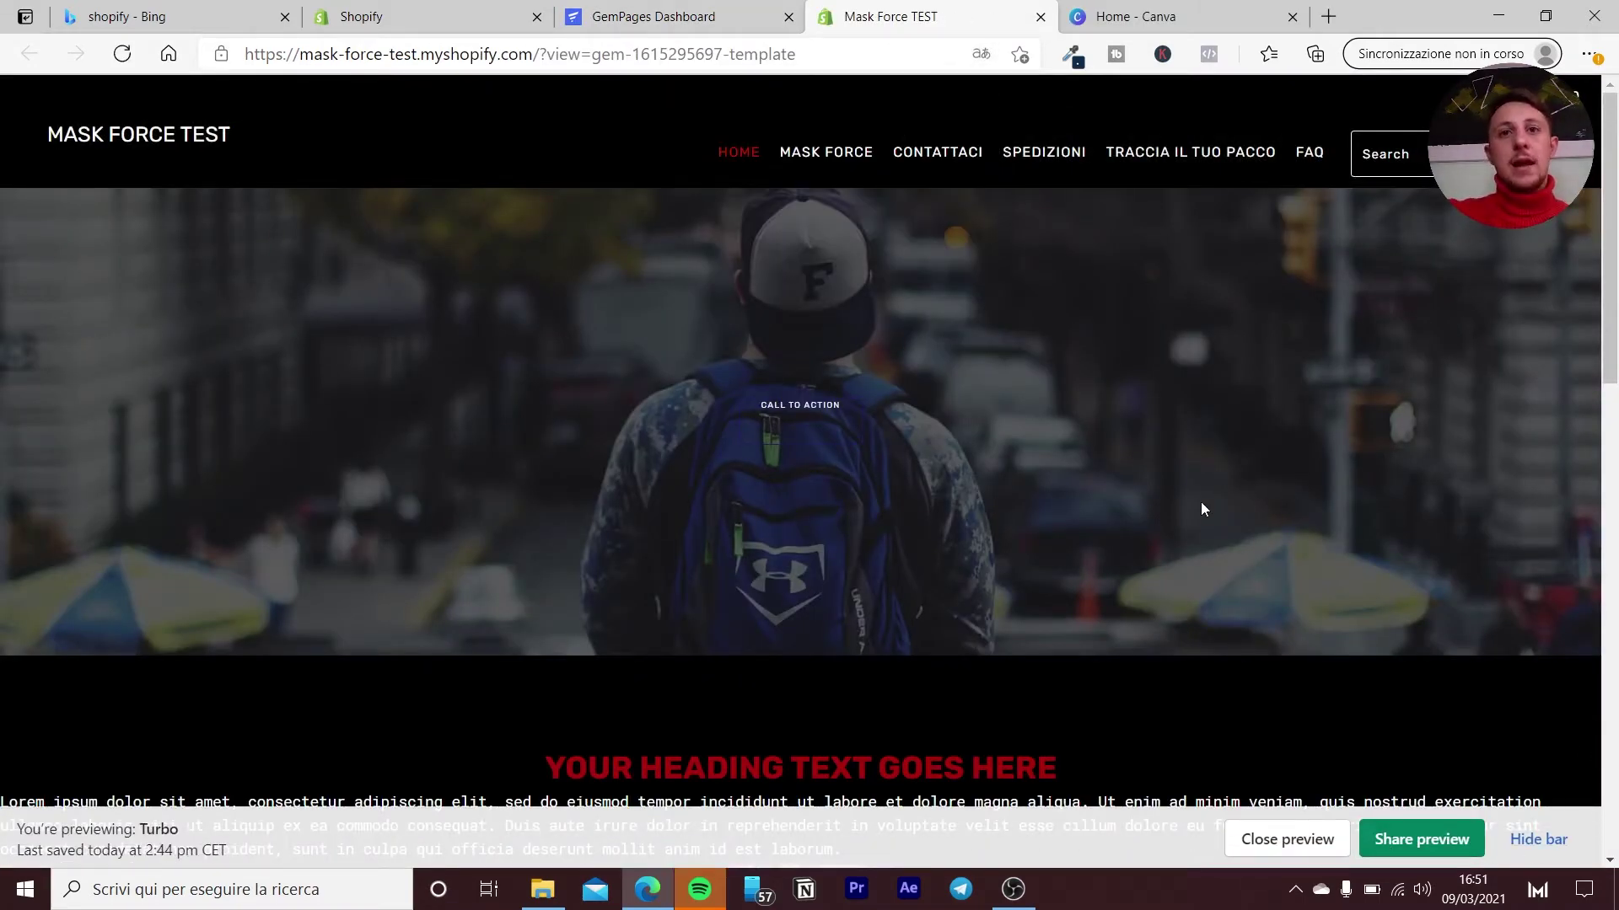
scroll(1187, 508, "down", 1)
scroll(1187, 508, "up", 1)
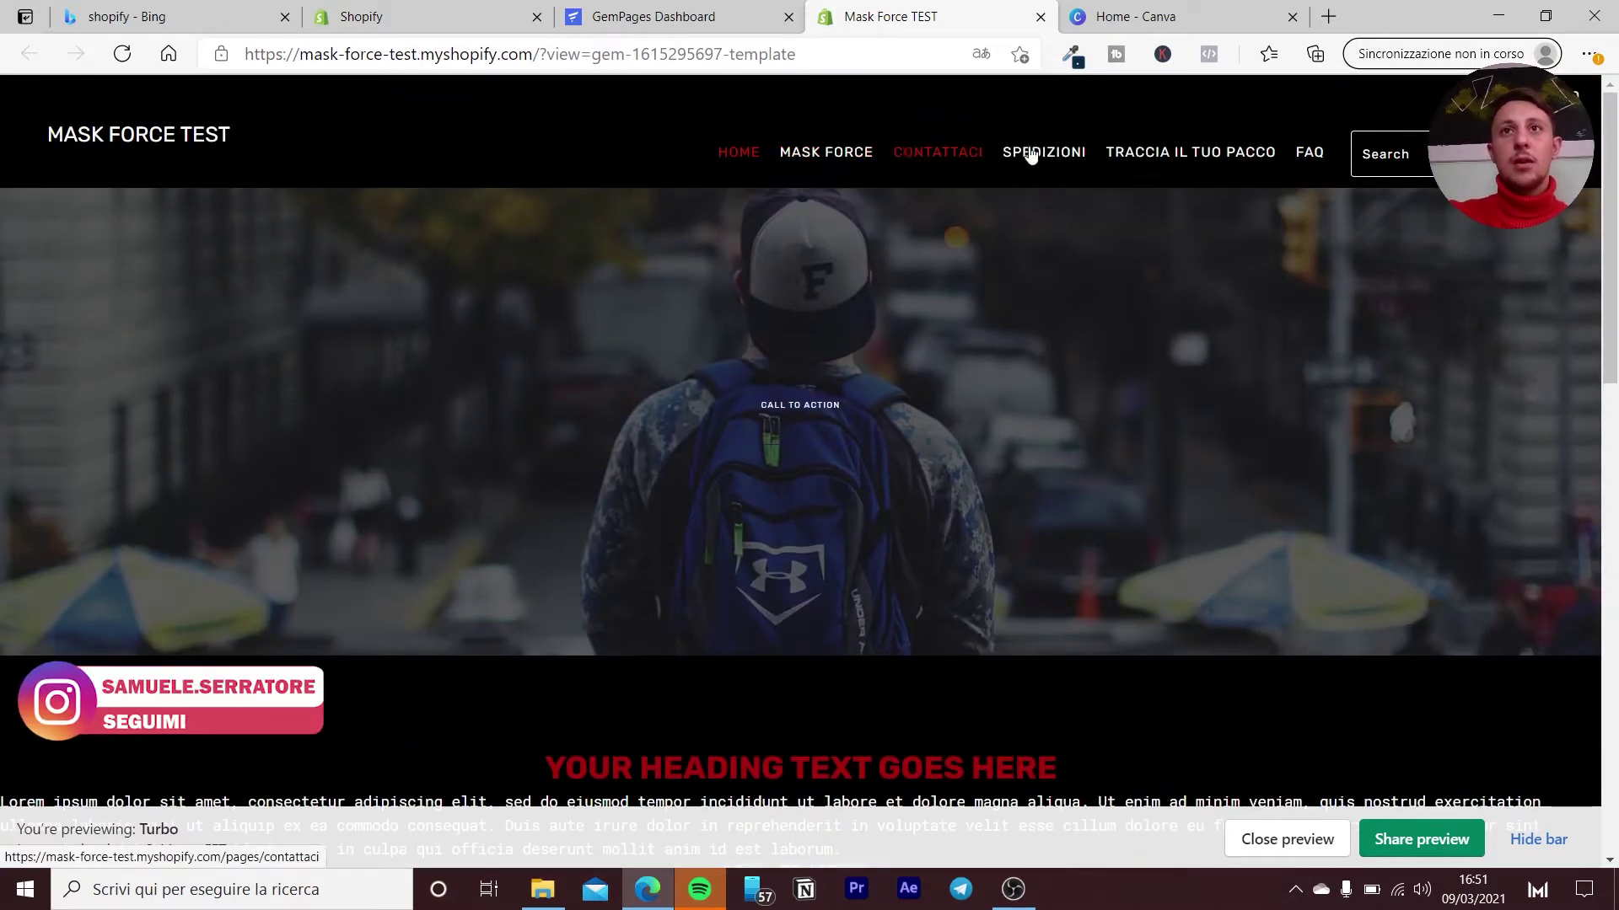
scroll(792, 546, "down", 4)
scroll(800, 539, "down", 3)
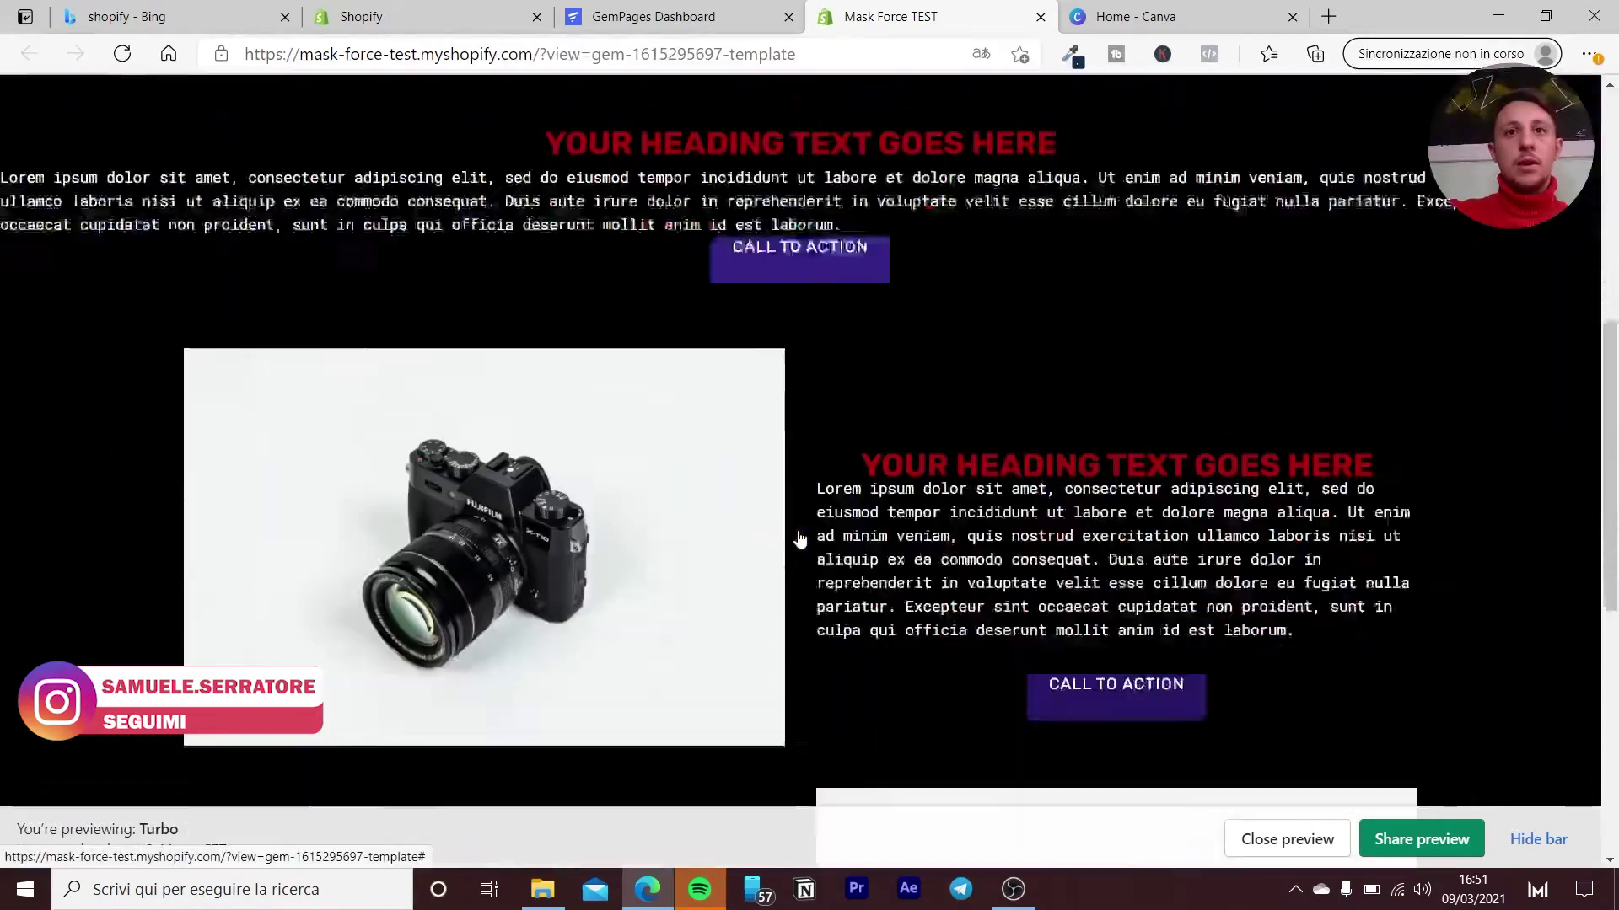
scroll(796, 510, "down", 3)
scroll(792, 513, "down", 3)
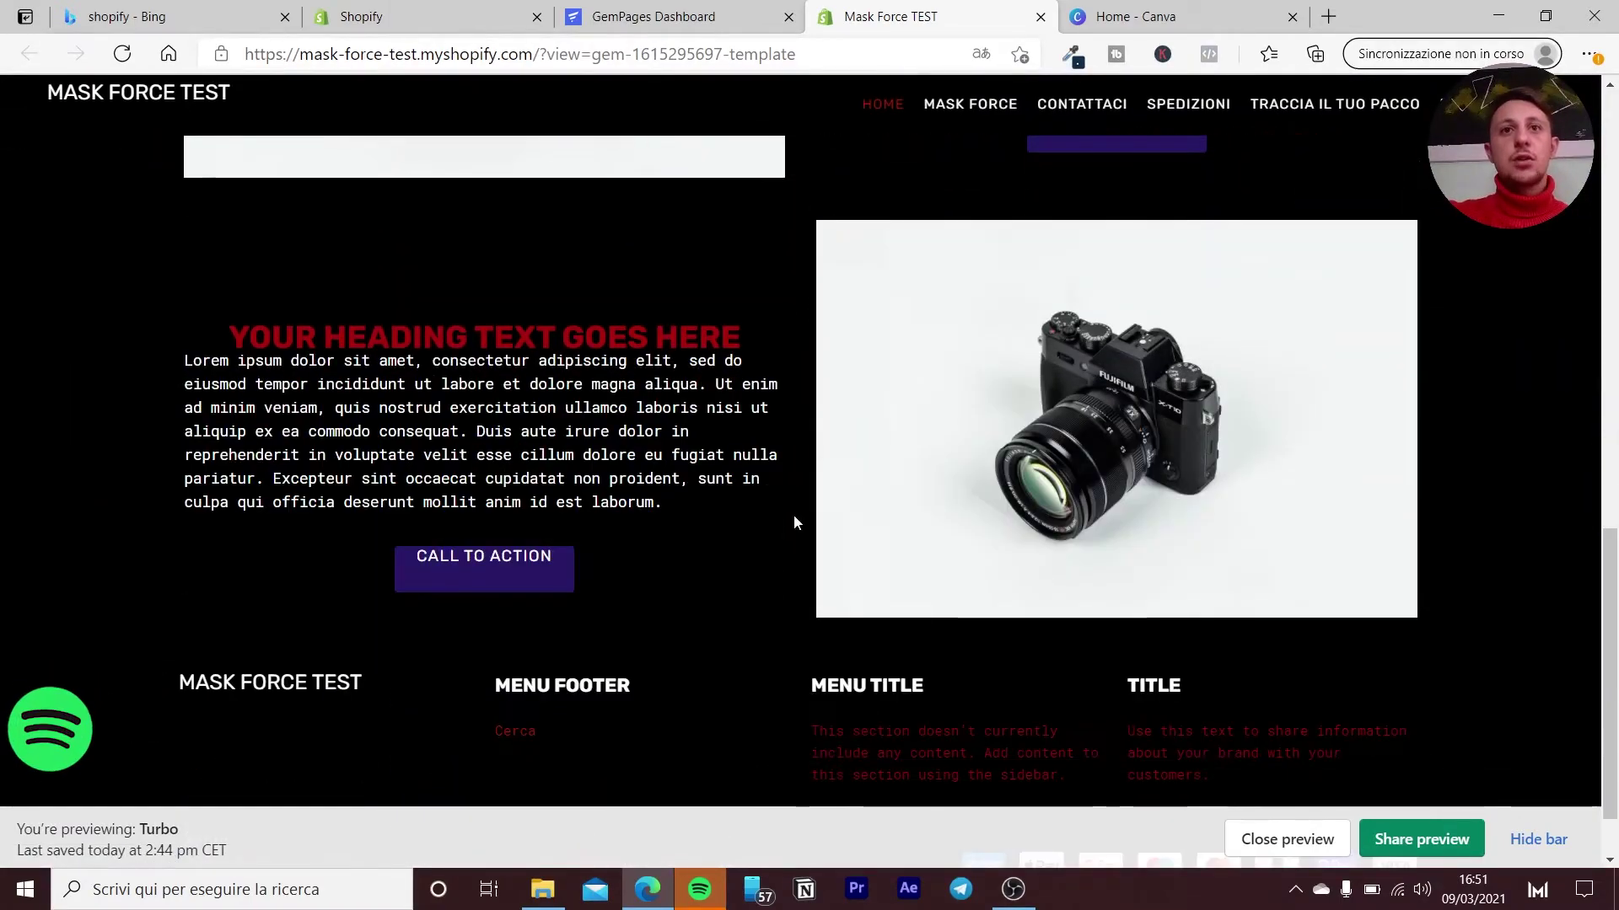
scroll(793, 514, "down", 1)
scroll(796, 516, "up", 7)
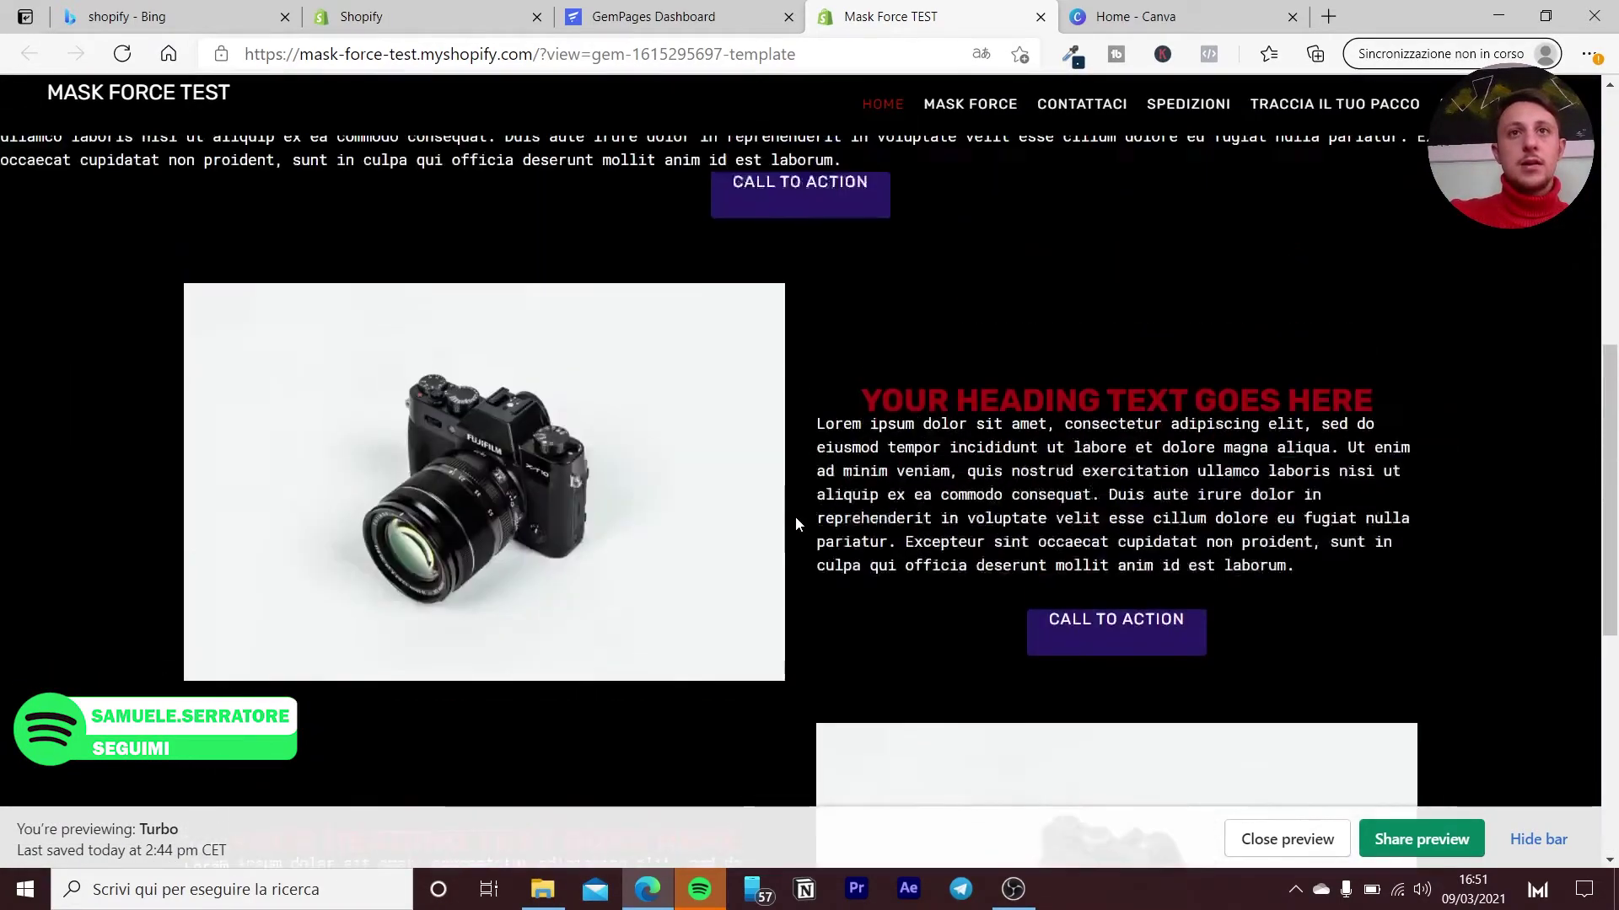
scroll(796, 516, "up", 3)
scroll(796, 514, "up", 5)
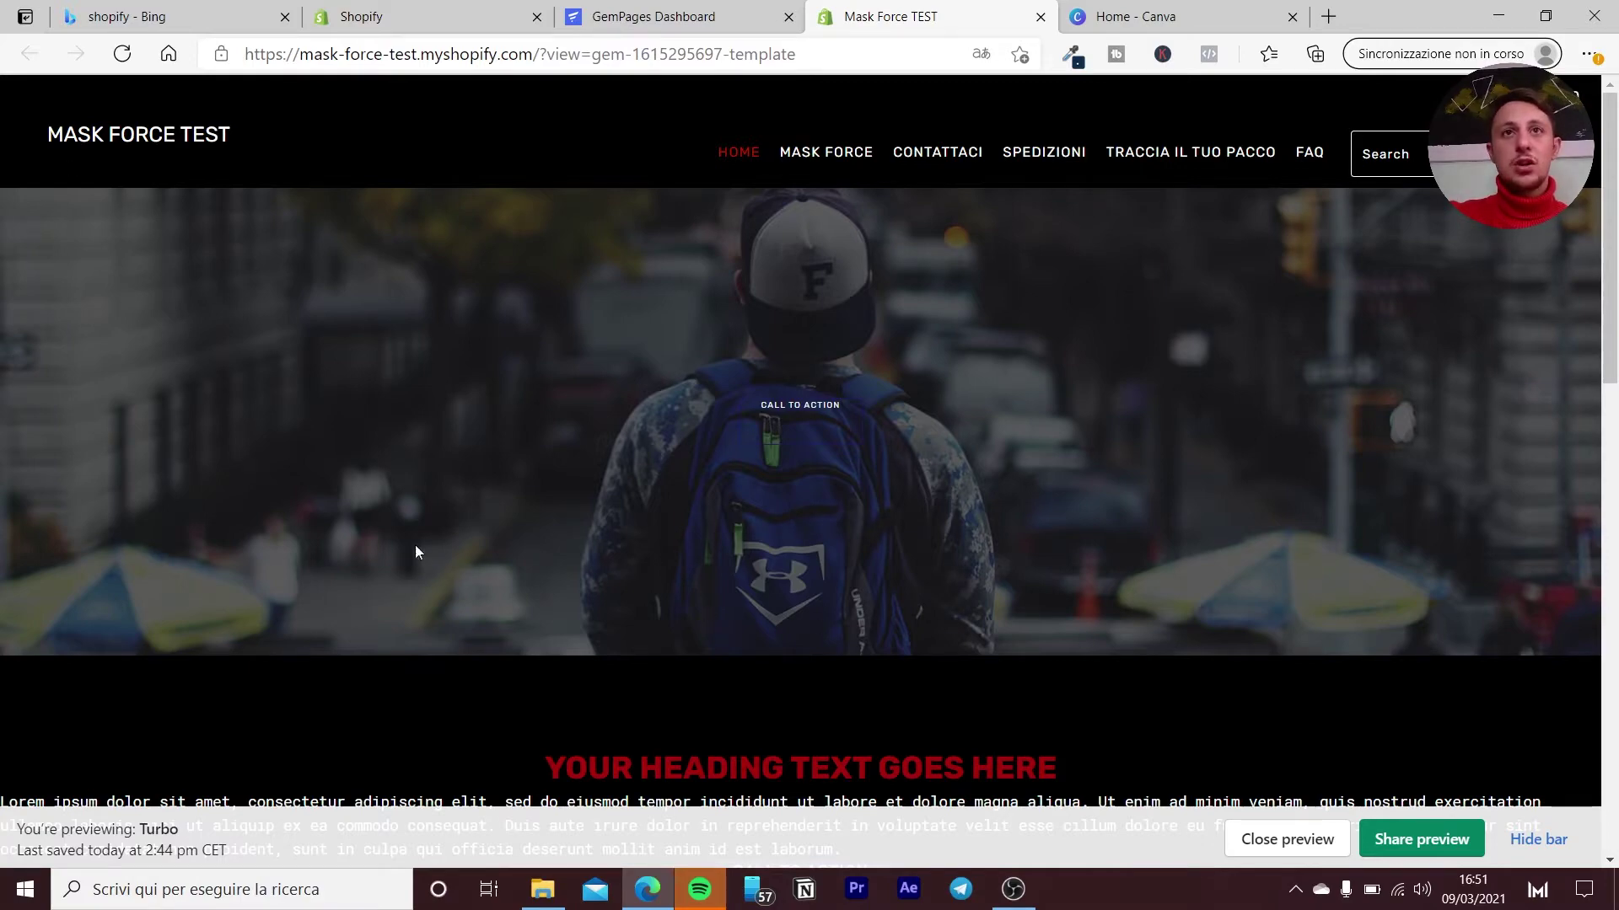
scroll(219, 429, "down", 5)
scroll(219, 430, "down", 3)
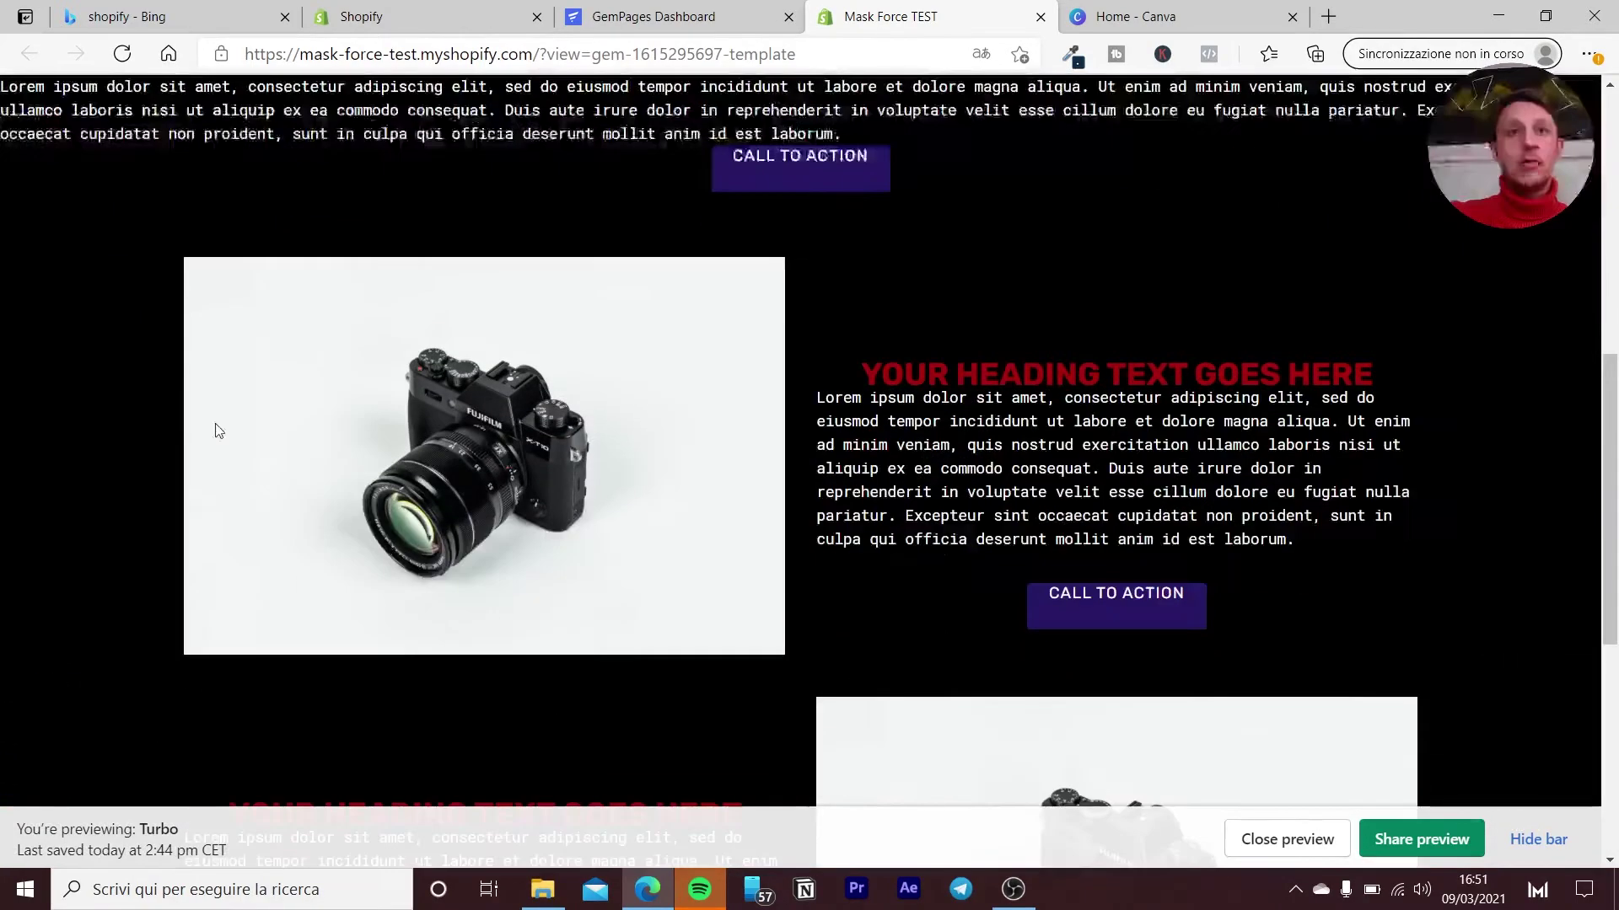
scroll(977, 721, "down", 3)
scroll(1027, 710, "down", 2)
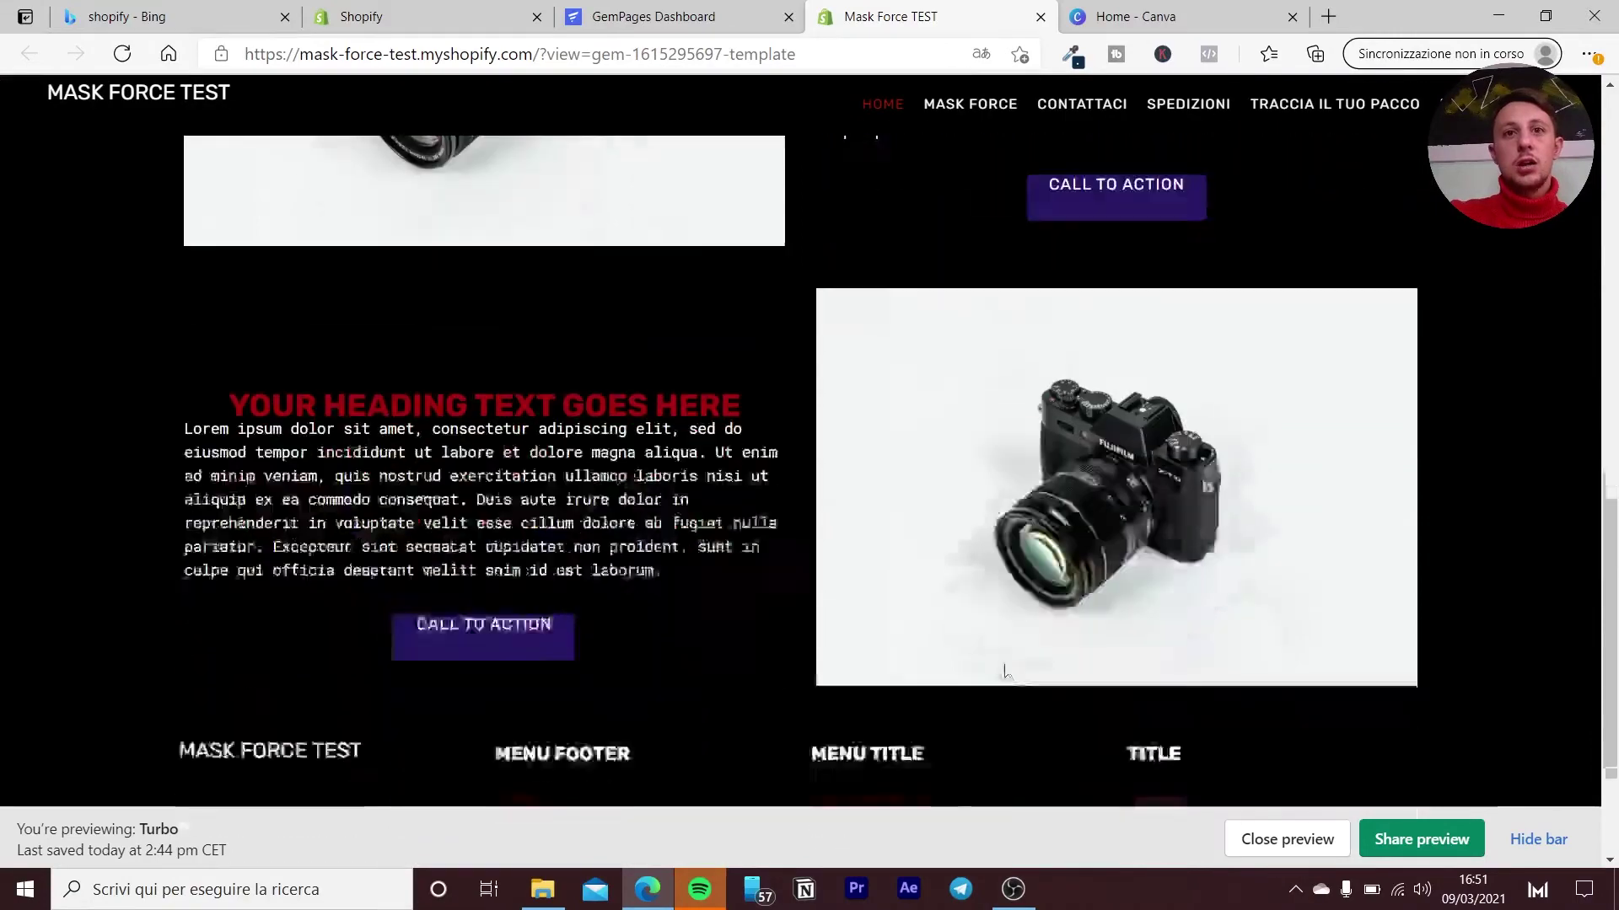
scroll(1026, 710, "down", 2)
scroll(996, 664, "up", 7)
scroll(997, 665, "up", 1)
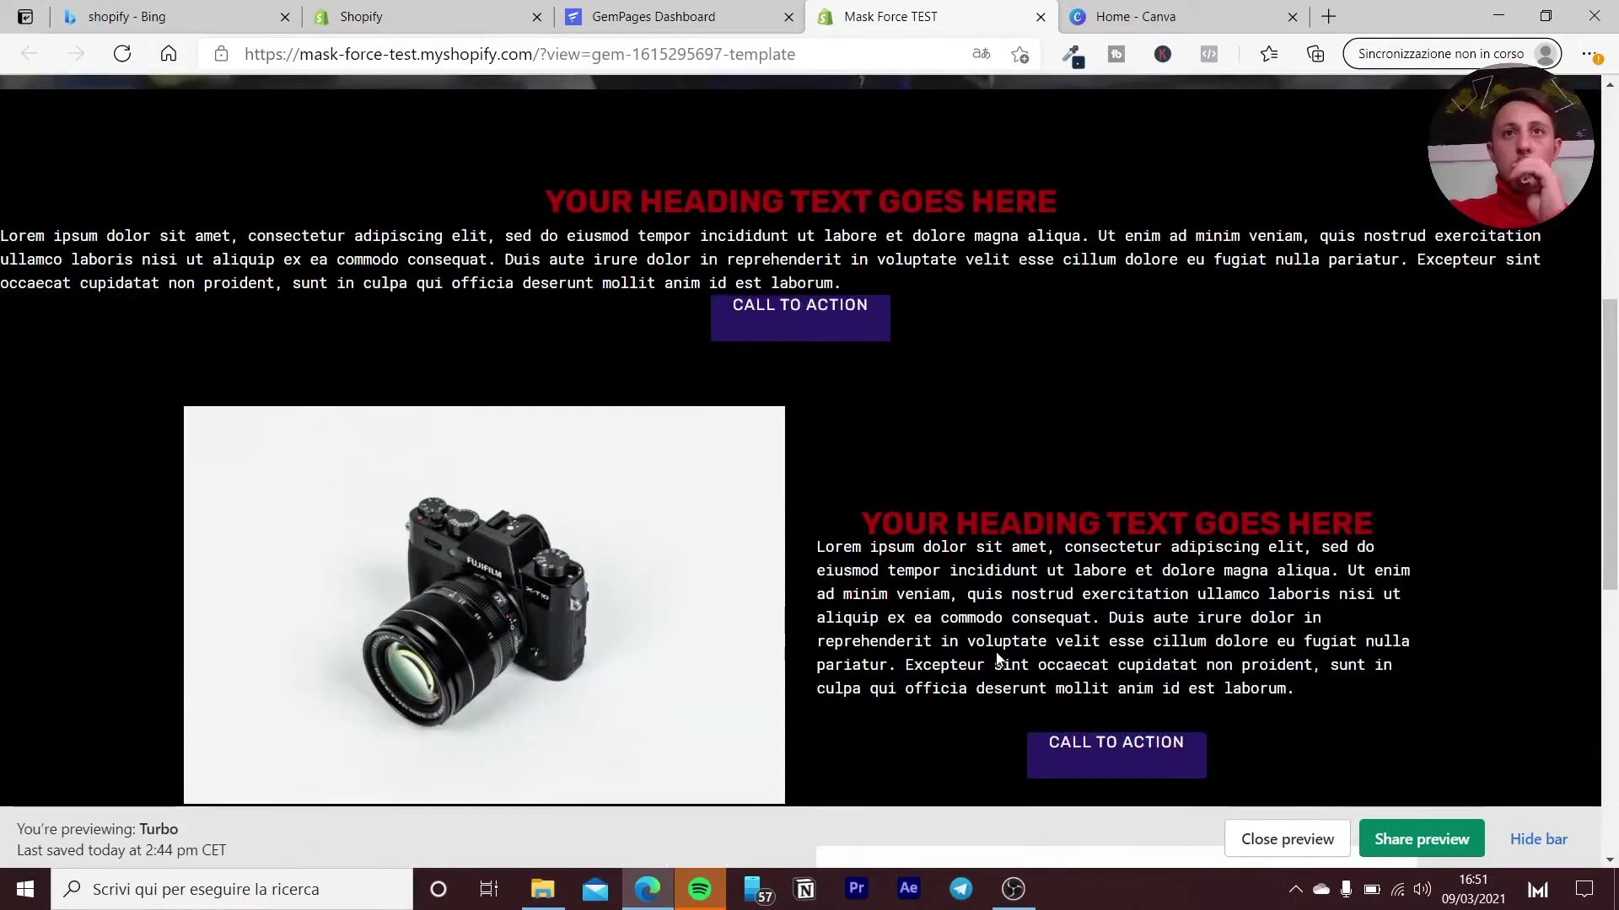
scroll(995, 654, "up", 3)
scroll(988, 627, "up", 4)
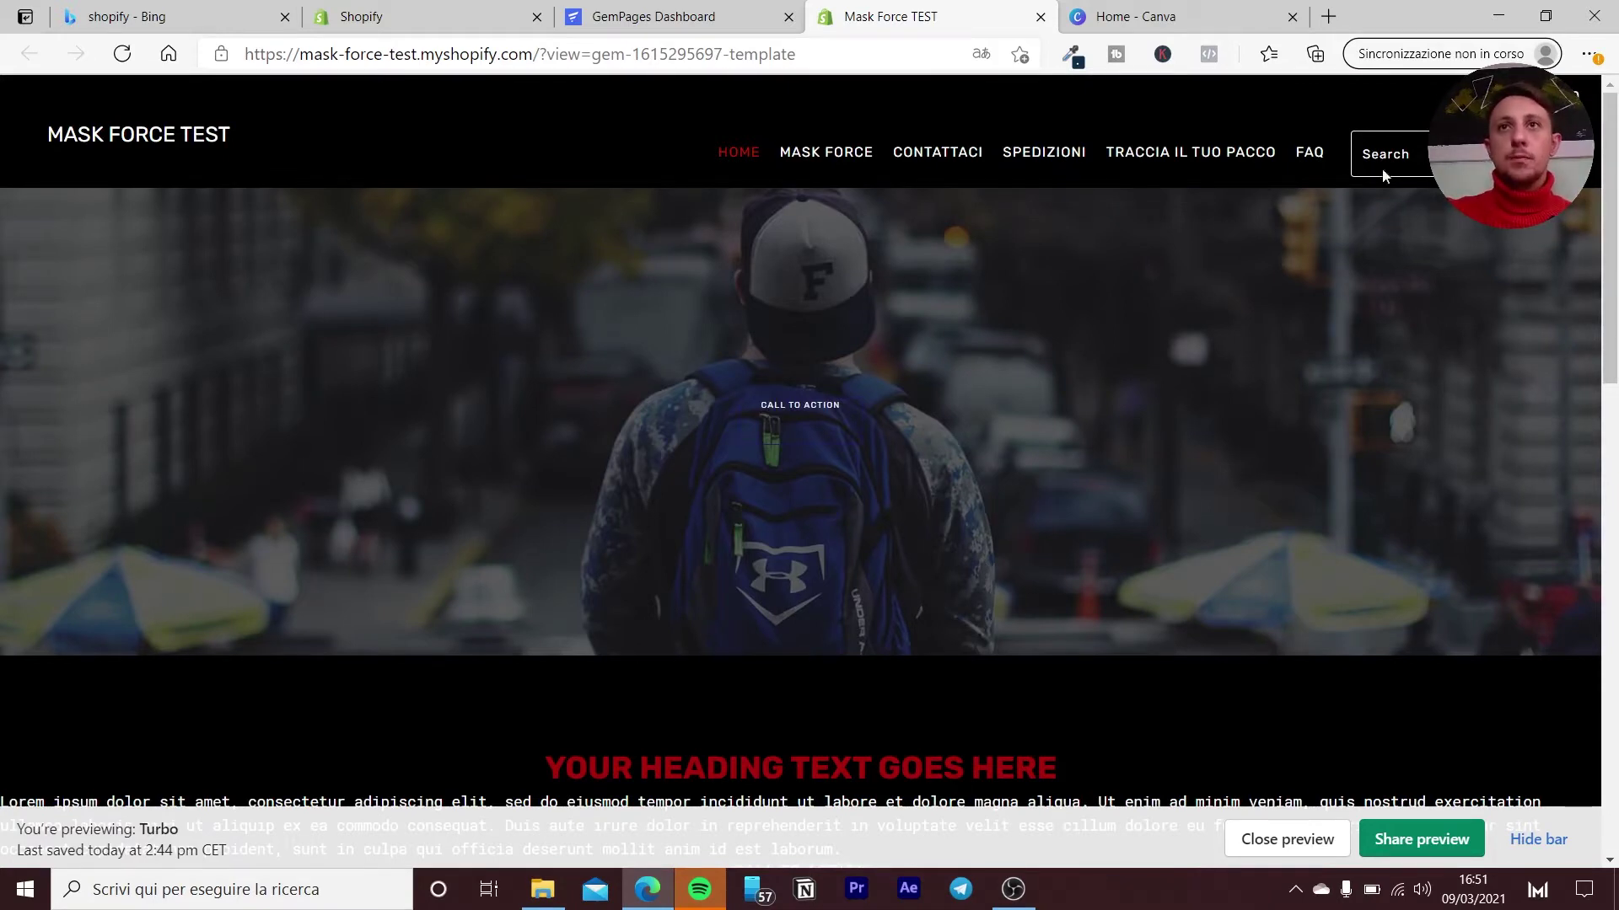
View luxmaskofficial.com in a new tab for reference, then return to the Canva tab.
left_click(1329, 16)
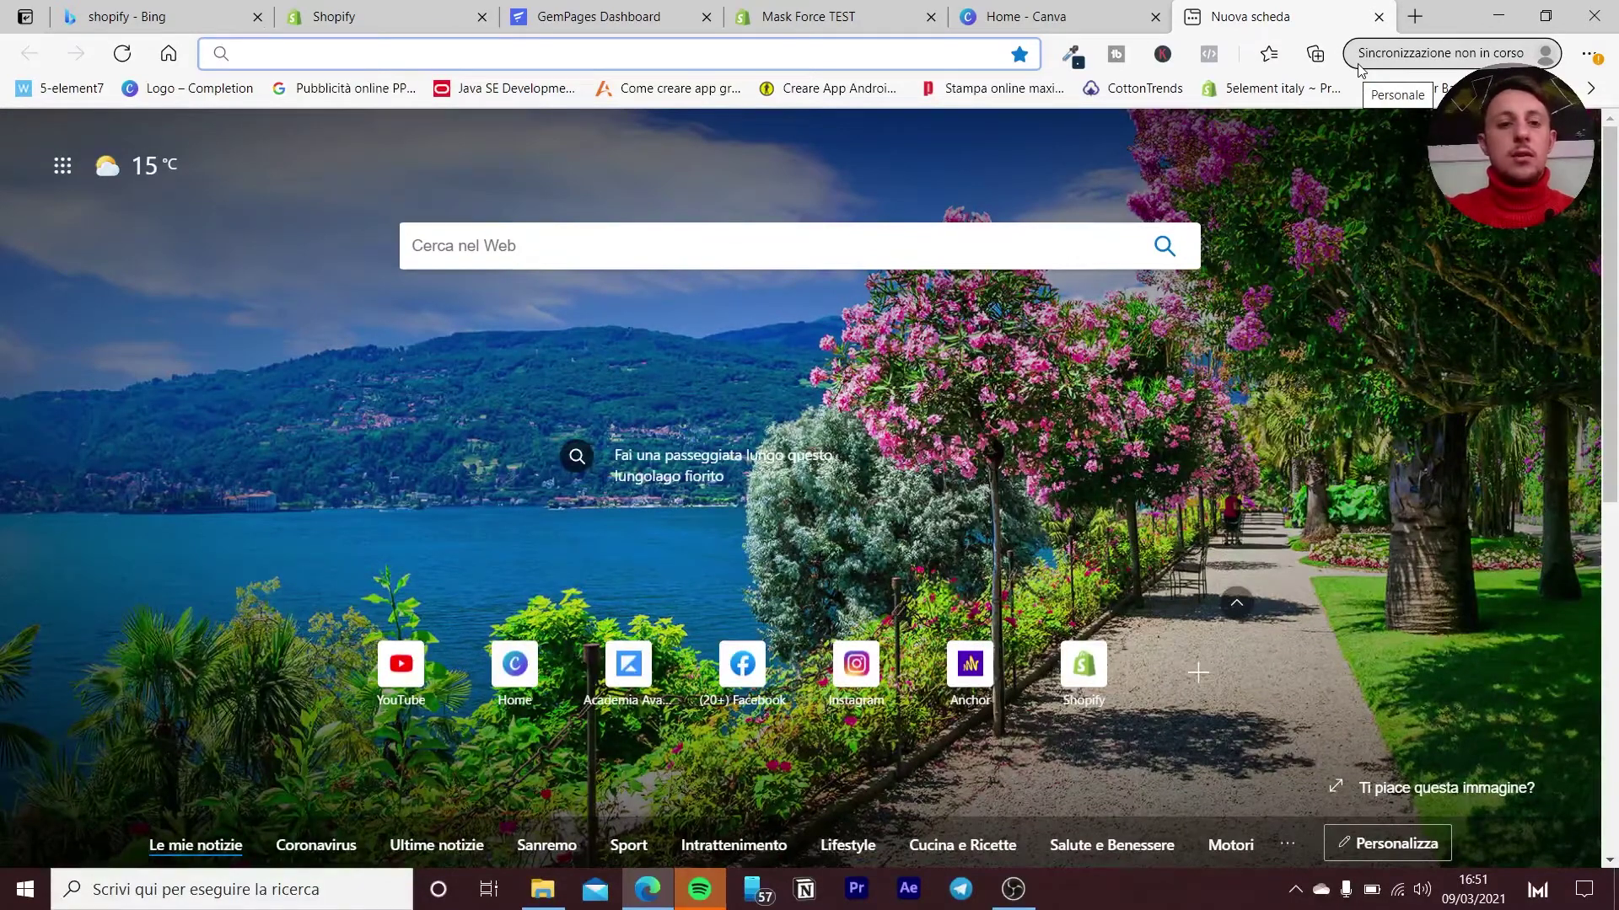
type("lu")
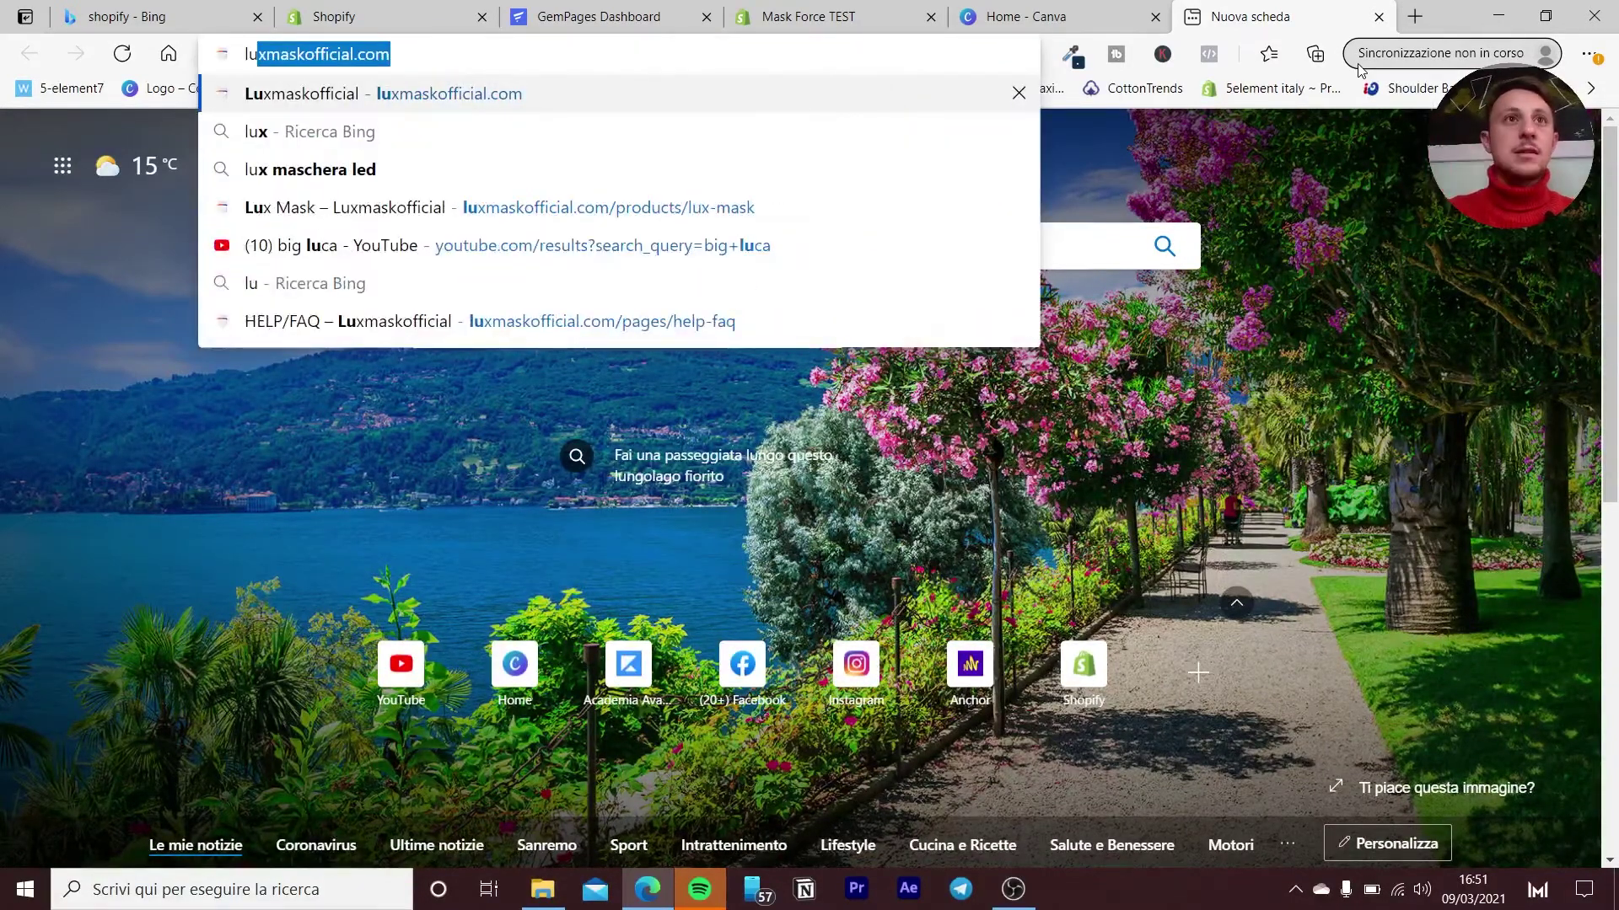
left_click(291, 94)
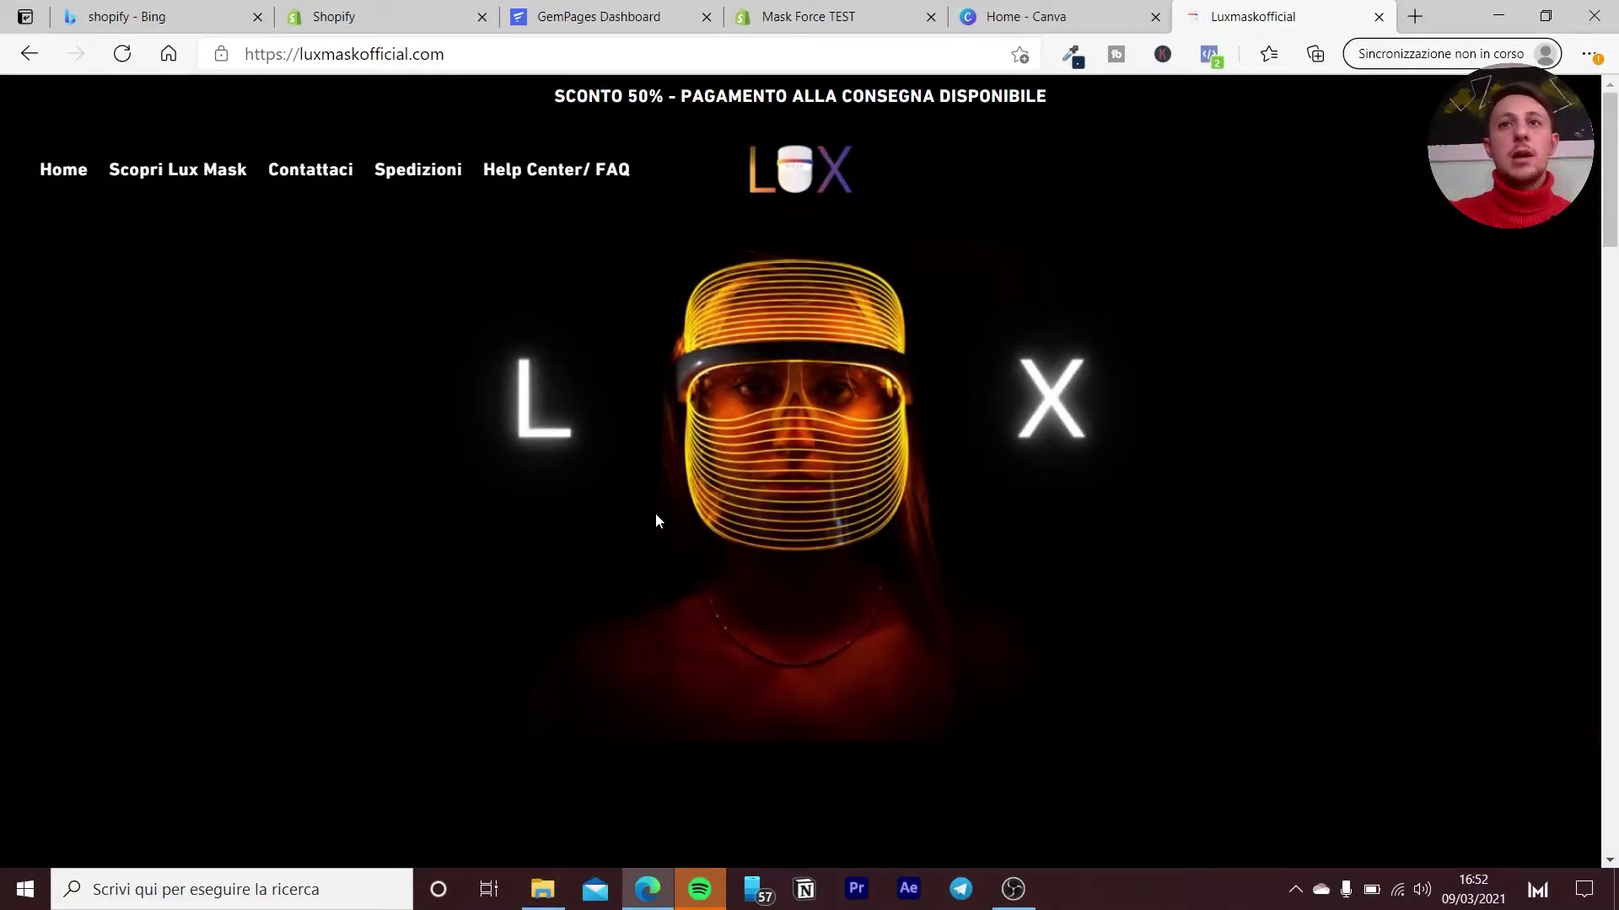
scroll(253, 388, "down", 2)
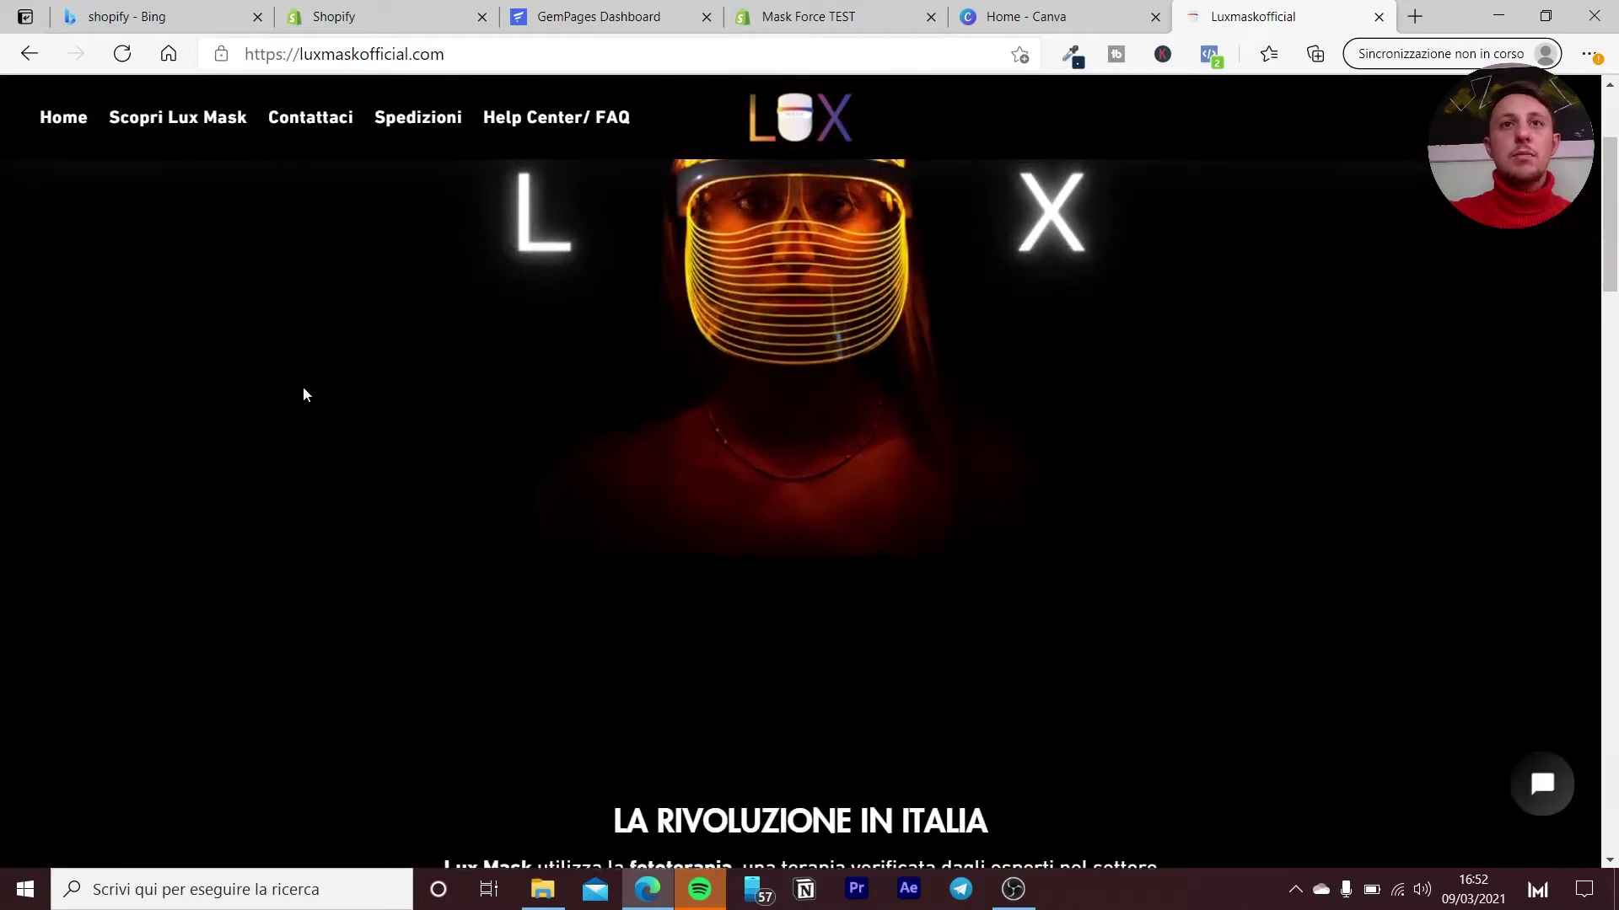
scroll(93, 301, "up", 2)
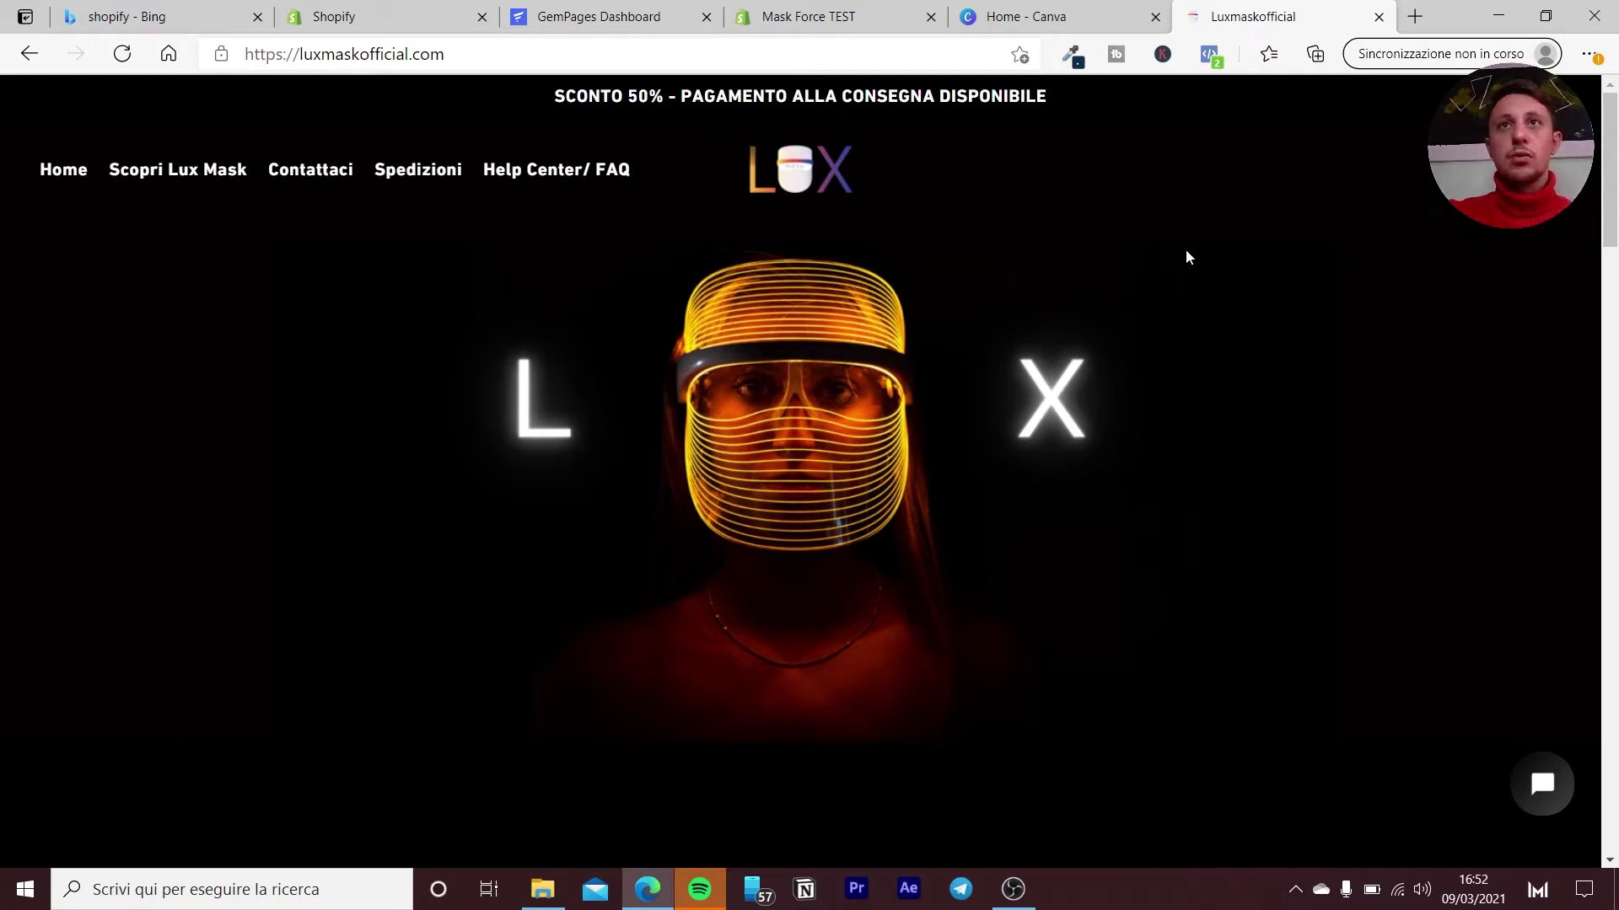
left_click(1023, 23)
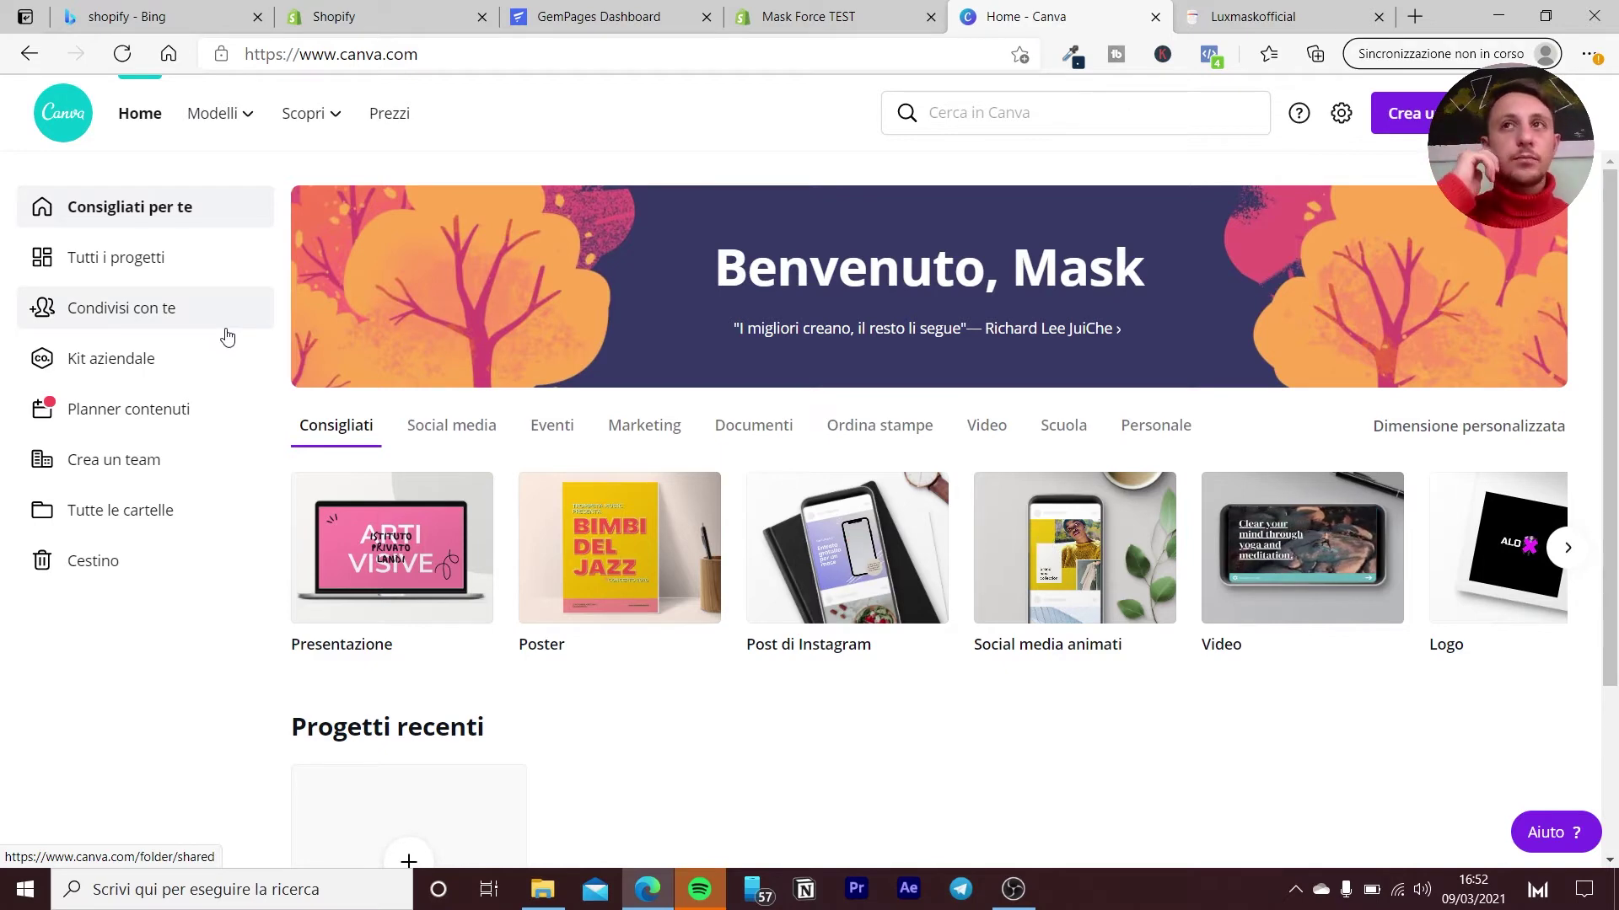
left_click(1399, 123)
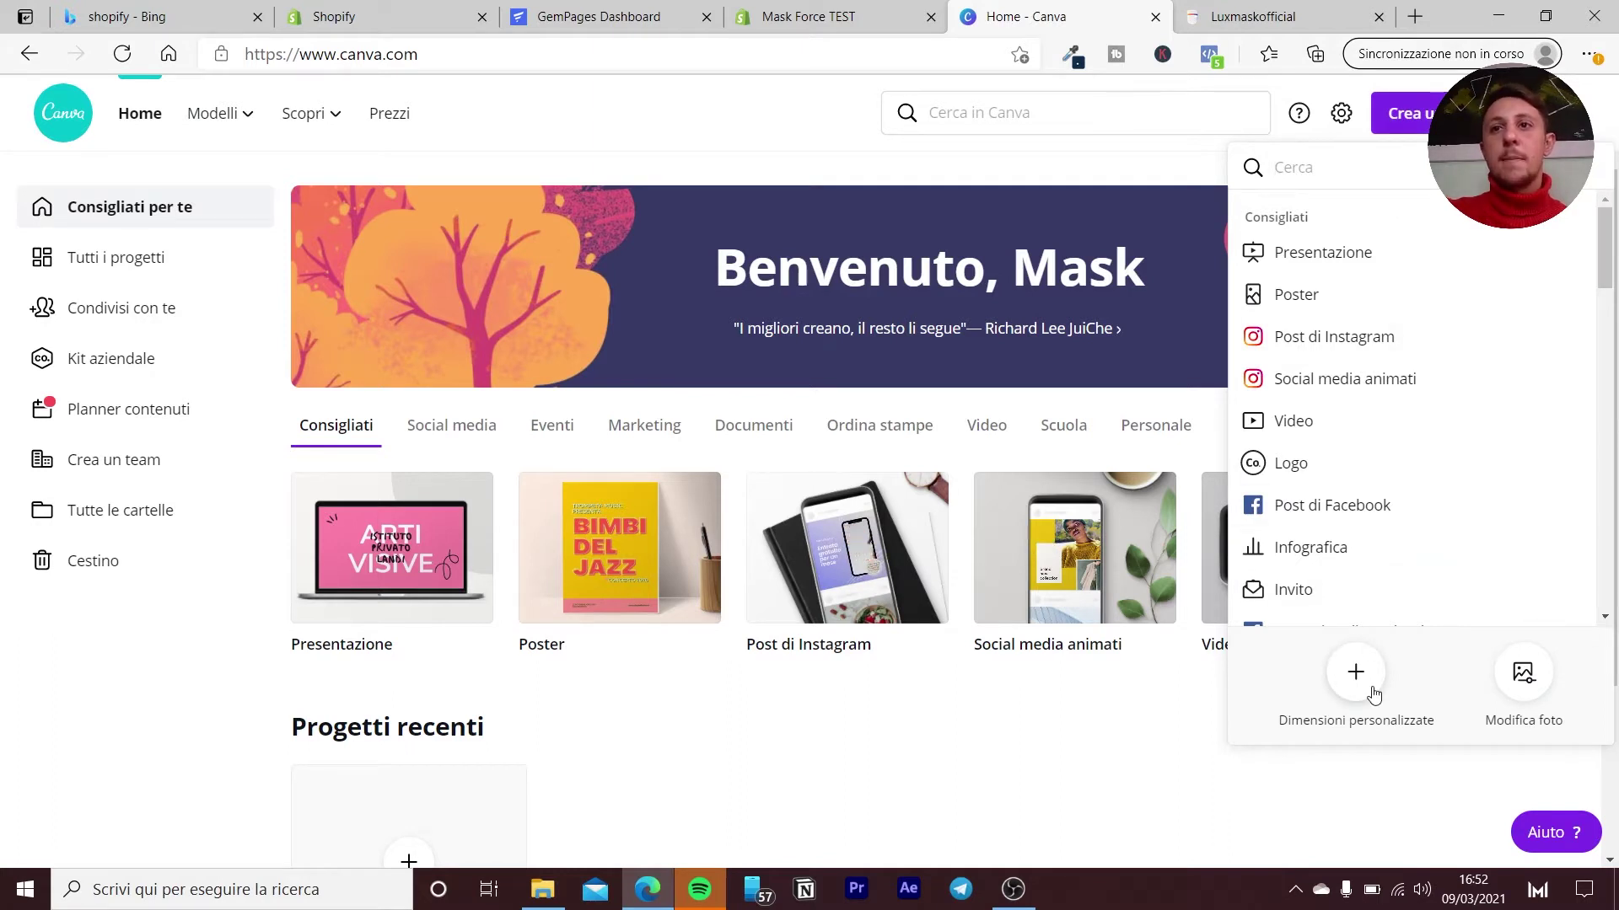
key("Escape")
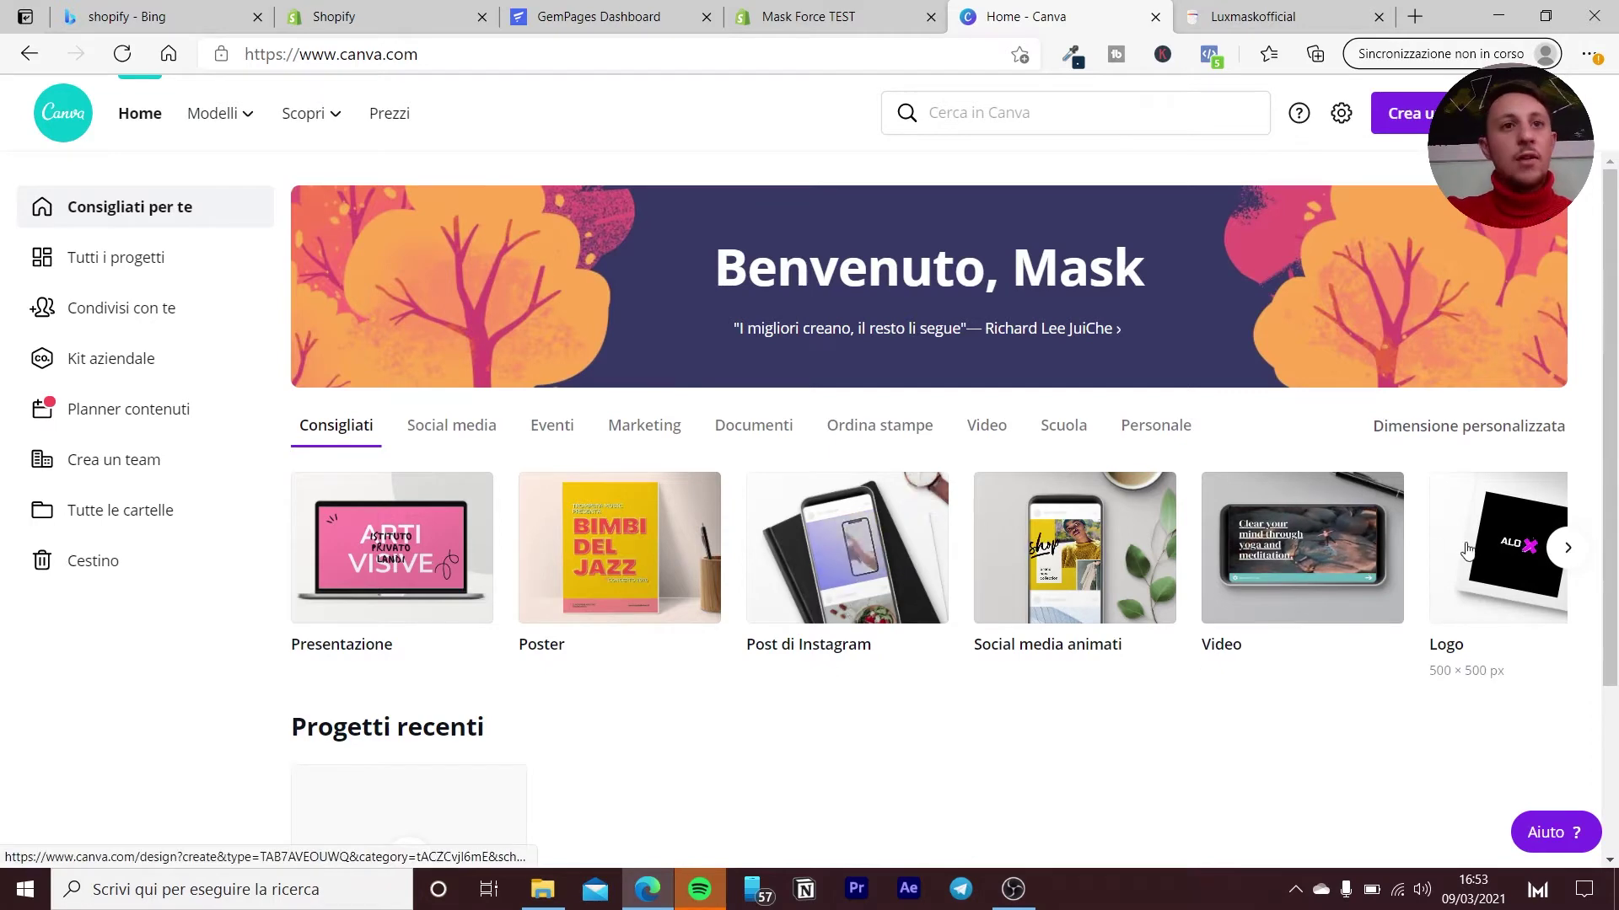
mouse_move(1074, 548)
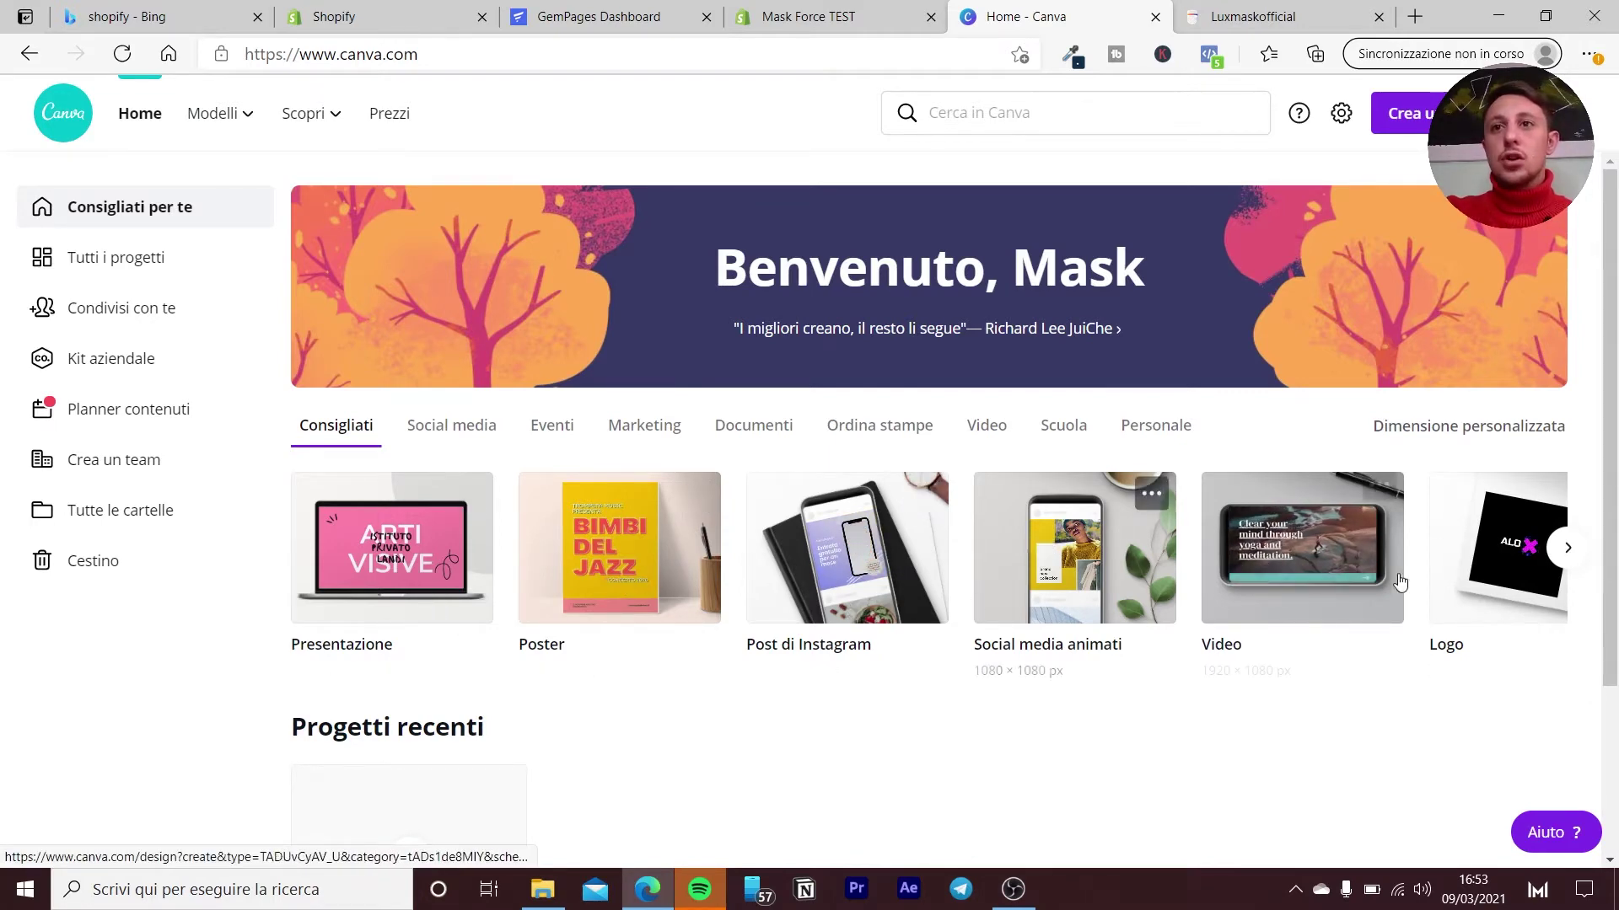
left_click(1567, 548)
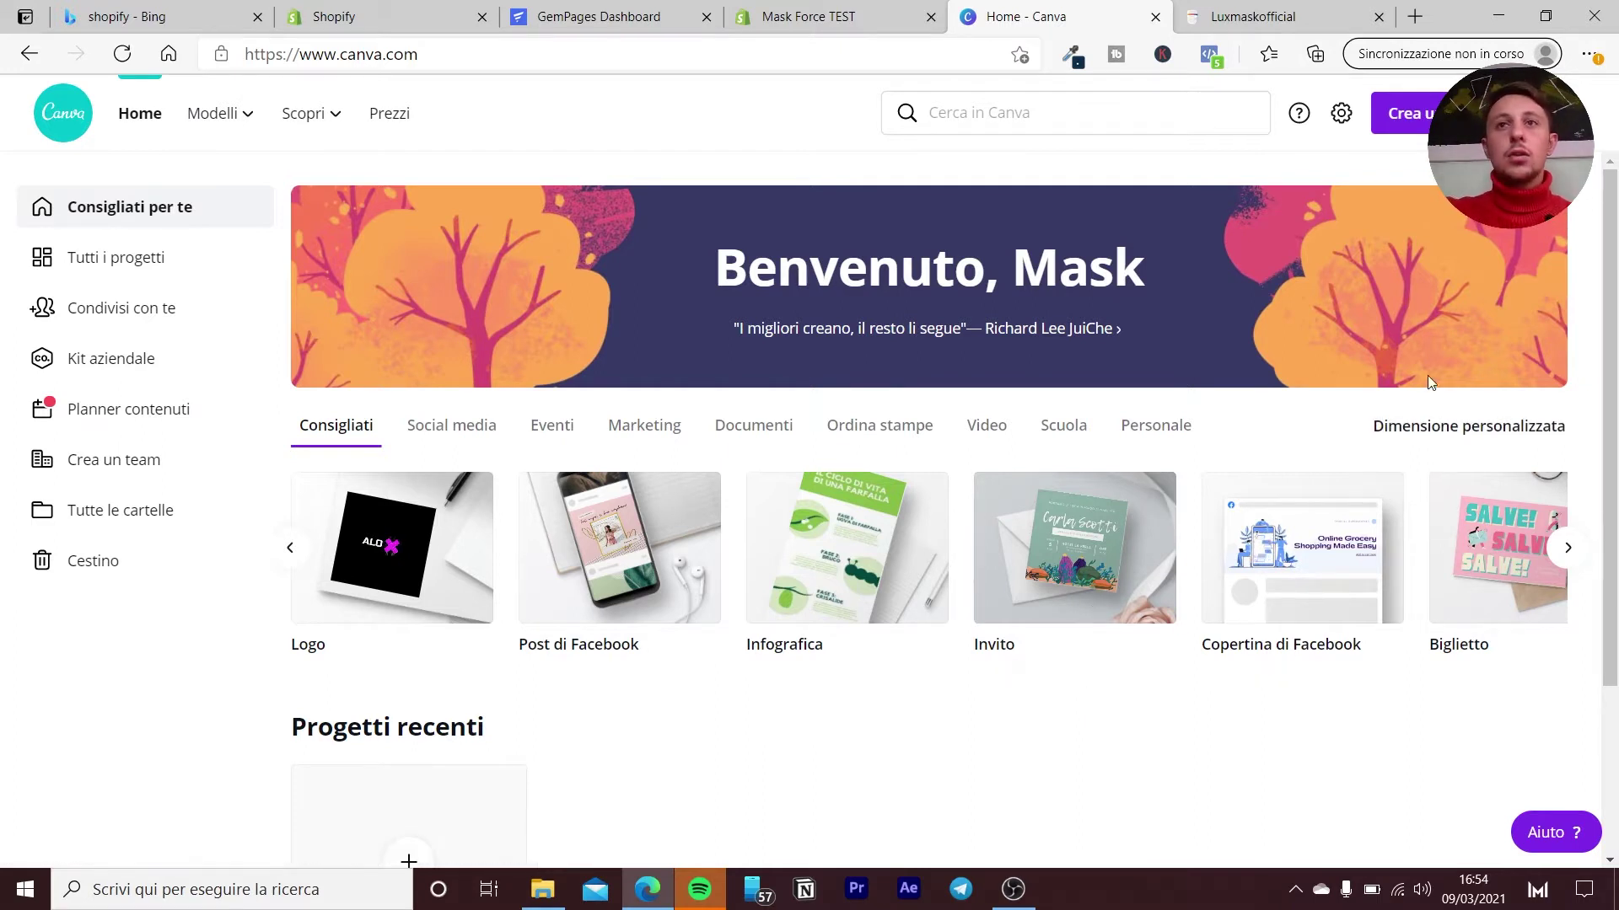
Browse the design types in Canva's Crea un design list.
left_click(1407, 118)
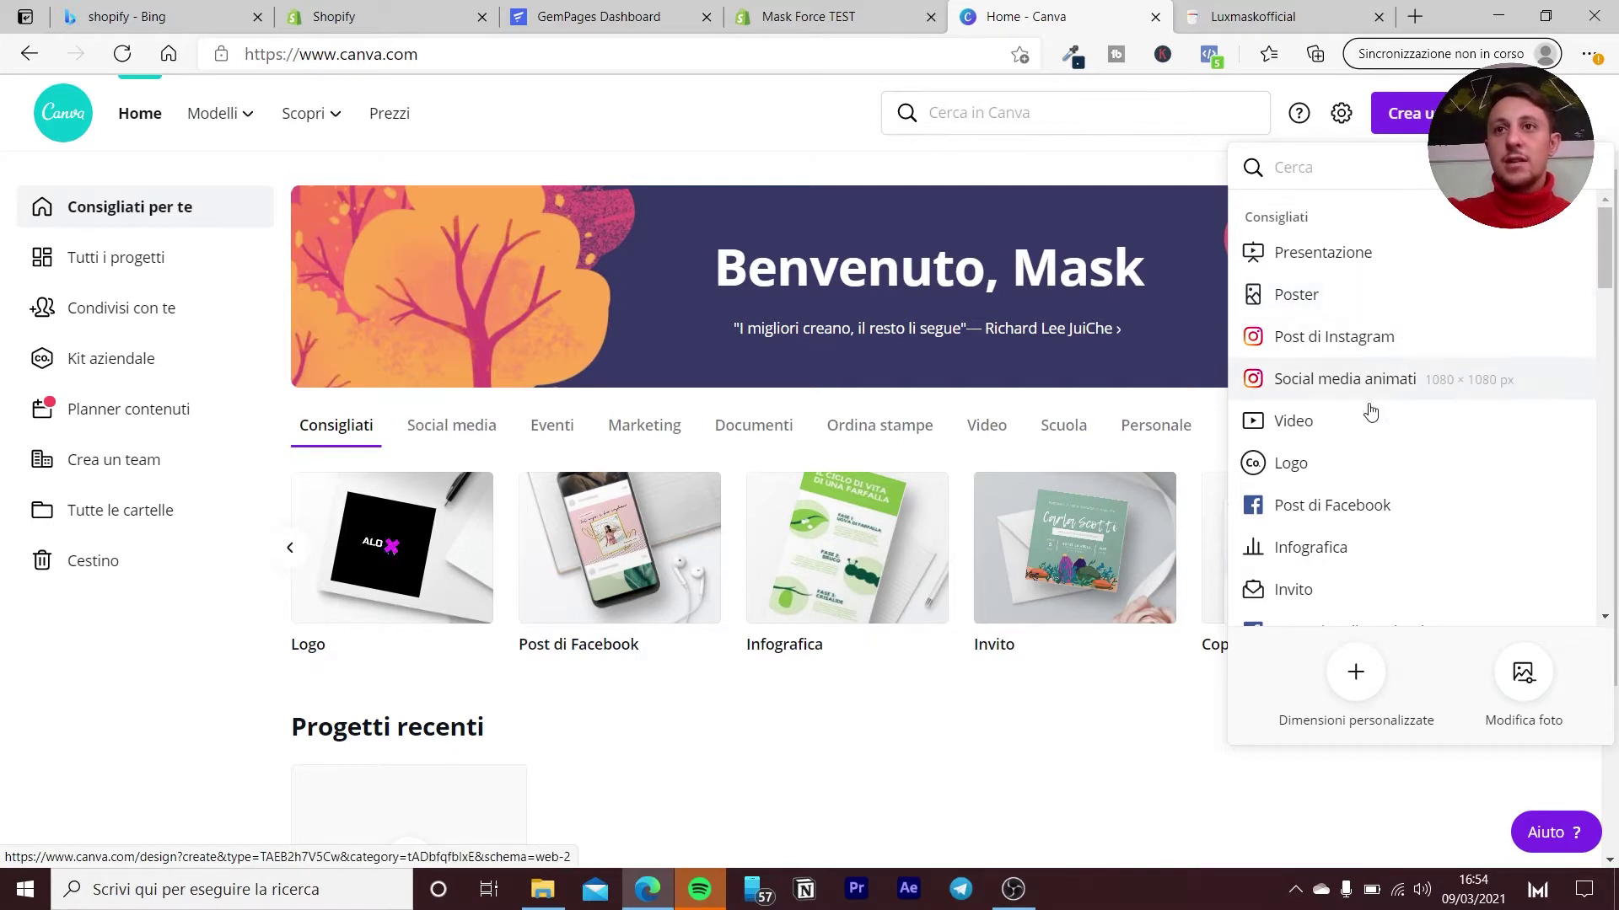
scroll(1362, 379, "down", 1)
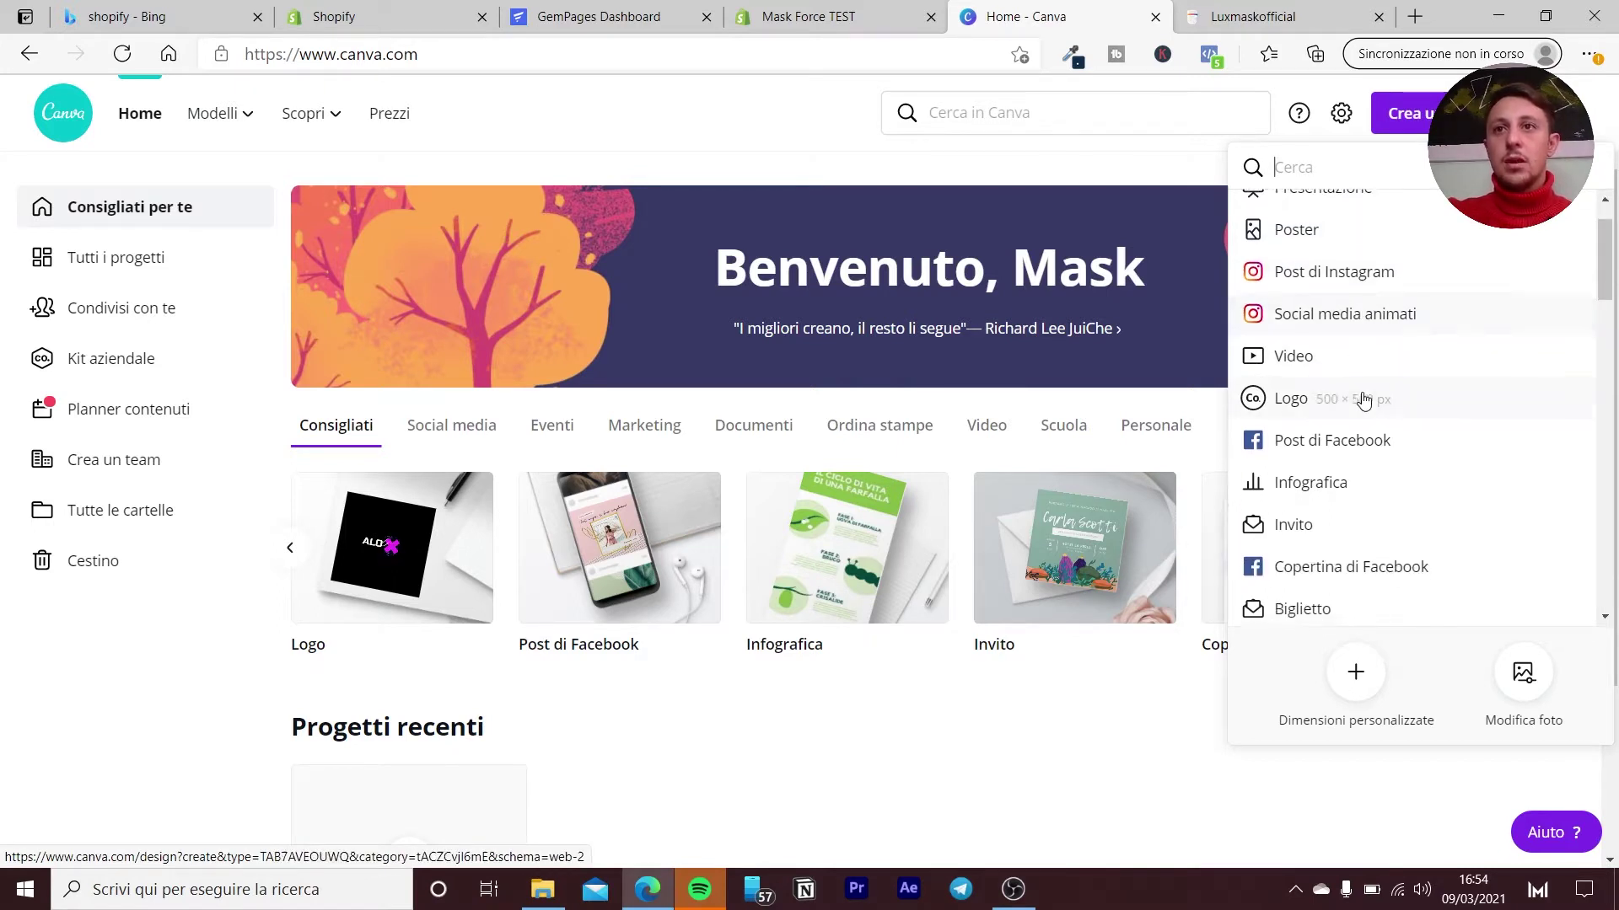
scroll(1367, 399, "down", 2)
scroll(1372, 399, "down", 1)
scroll(1372, 403, "down", 2)
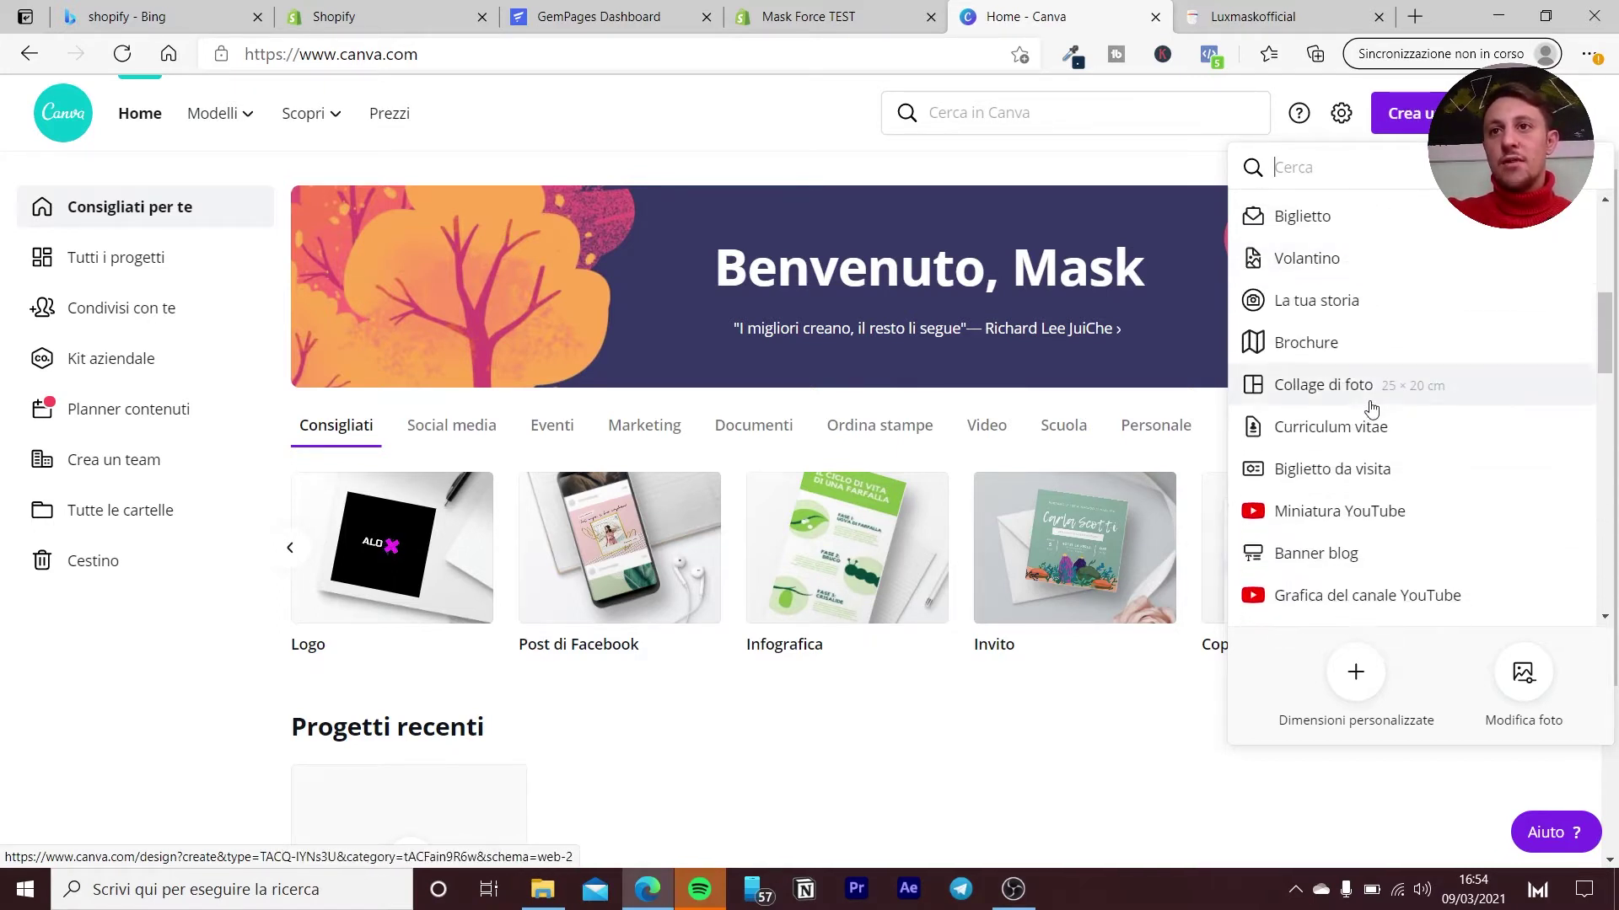
scroll(1372, 408, "down", 2)
scroll(1404, 451, "down", 1)
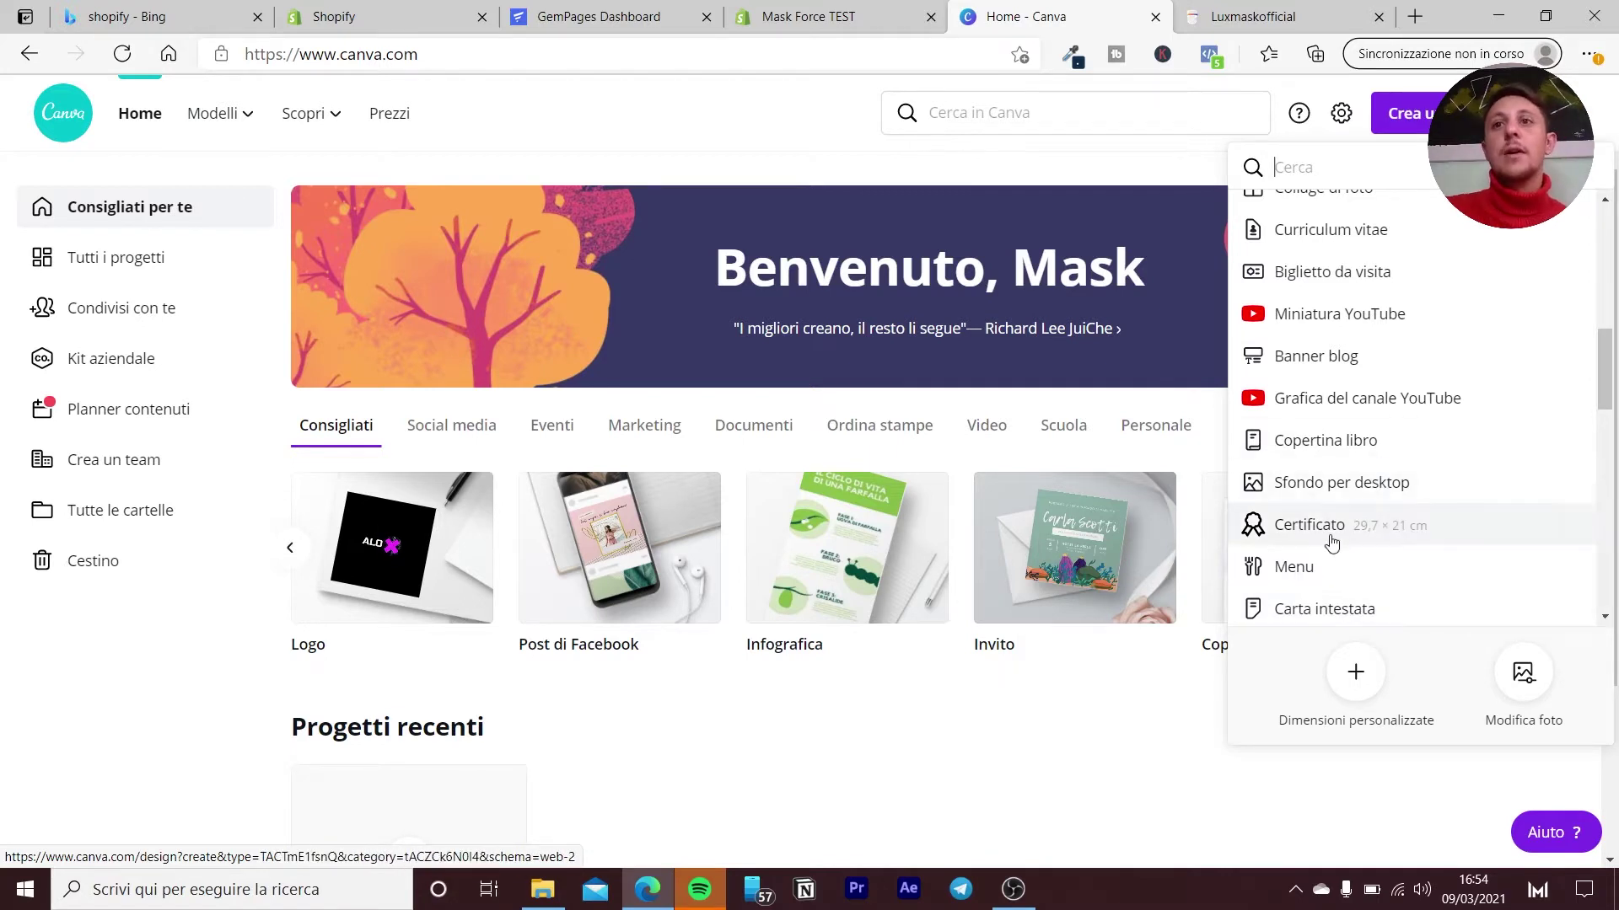
scroll(1347, 563, "up", 1)
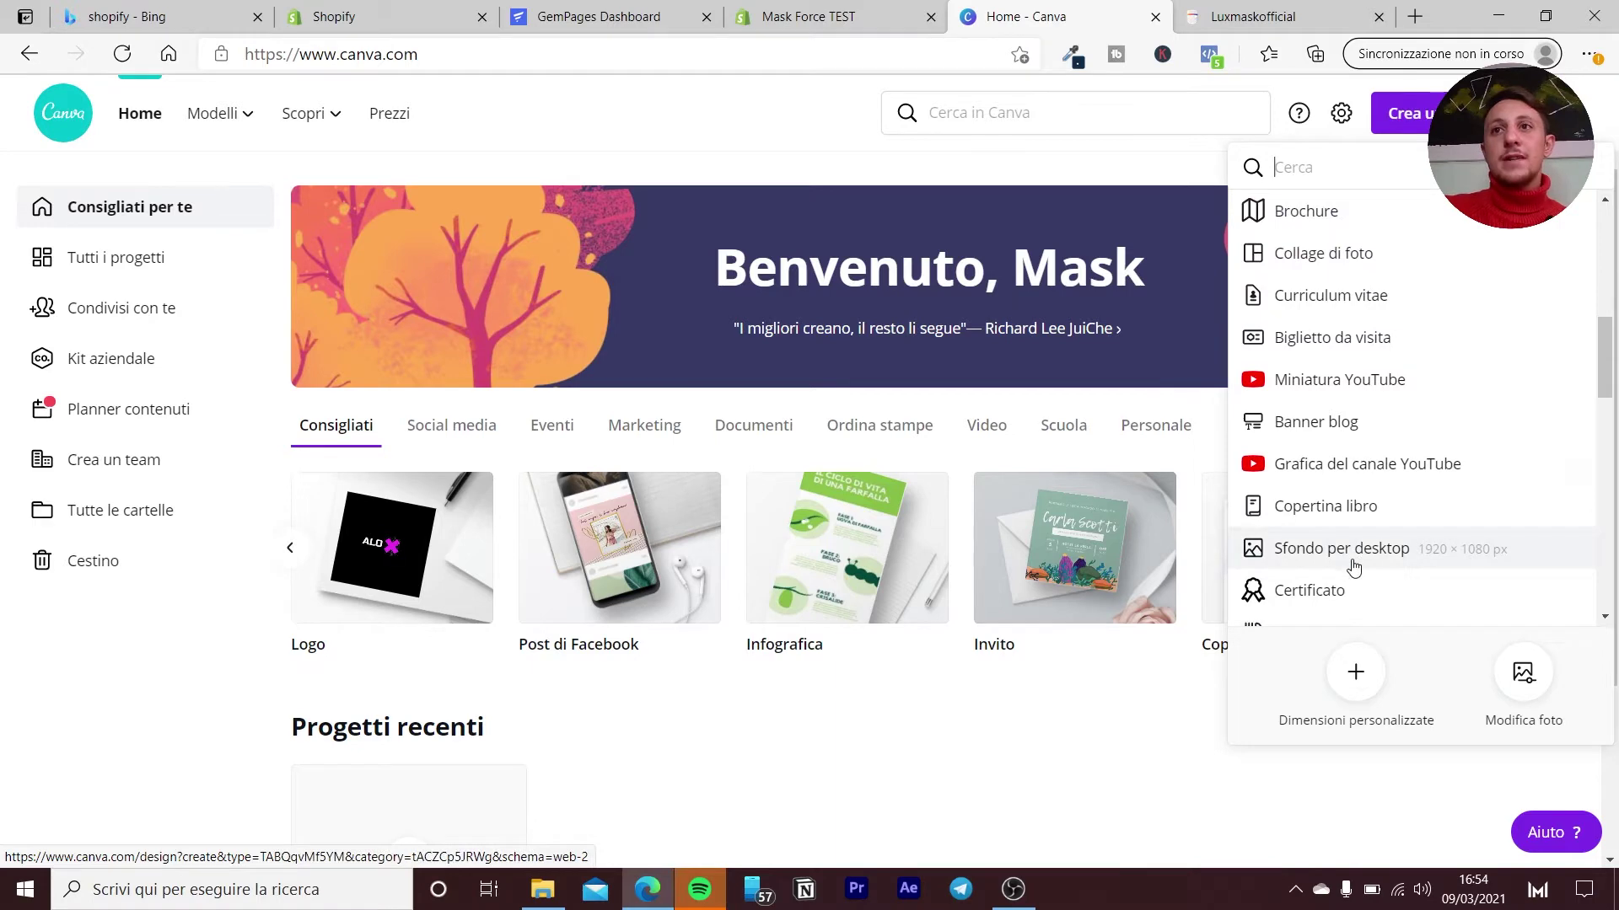
Glance at the Lux Mask site, then choose Dimensioni personalizzate in Canva.
left_click(1294, 17)
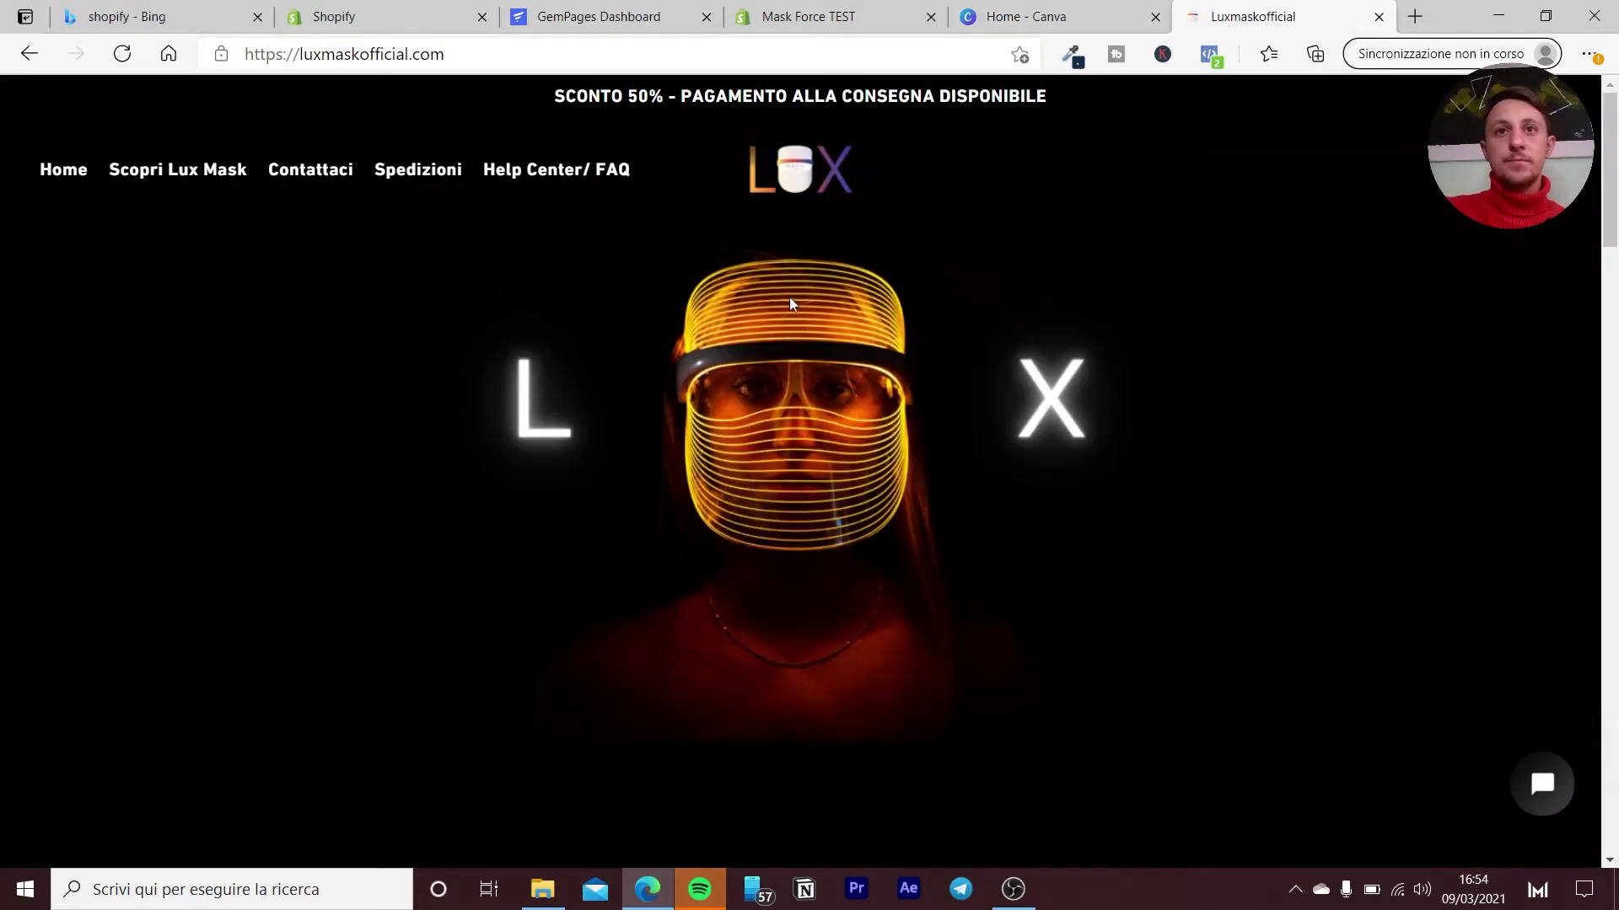
left_click(1026, 15)
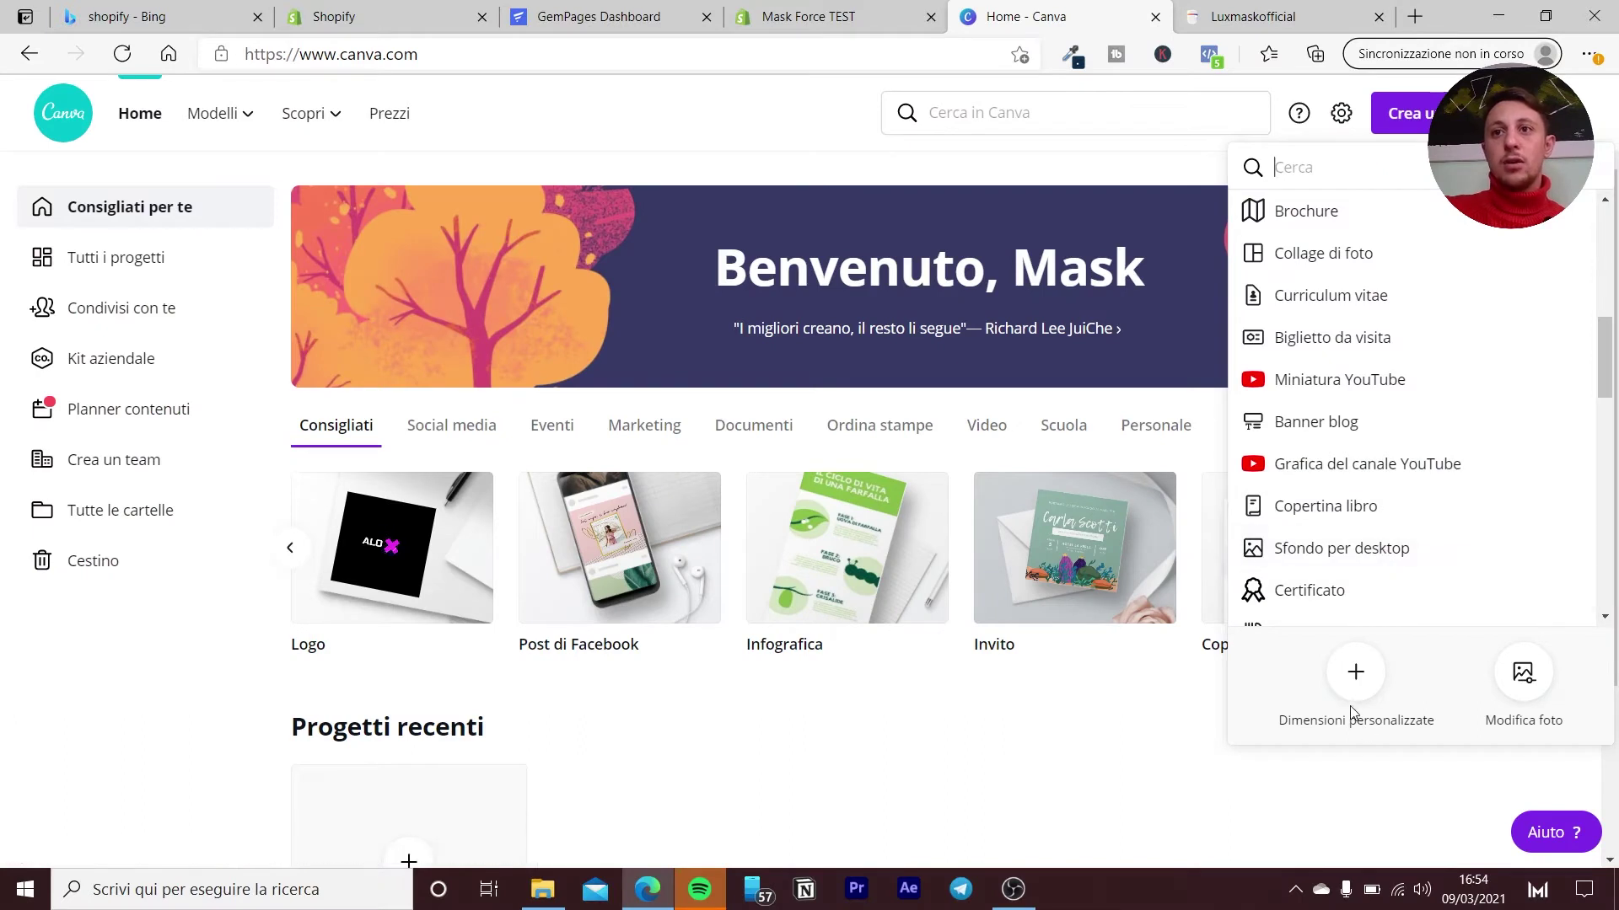
left_click(1357, 674)
type("1920")
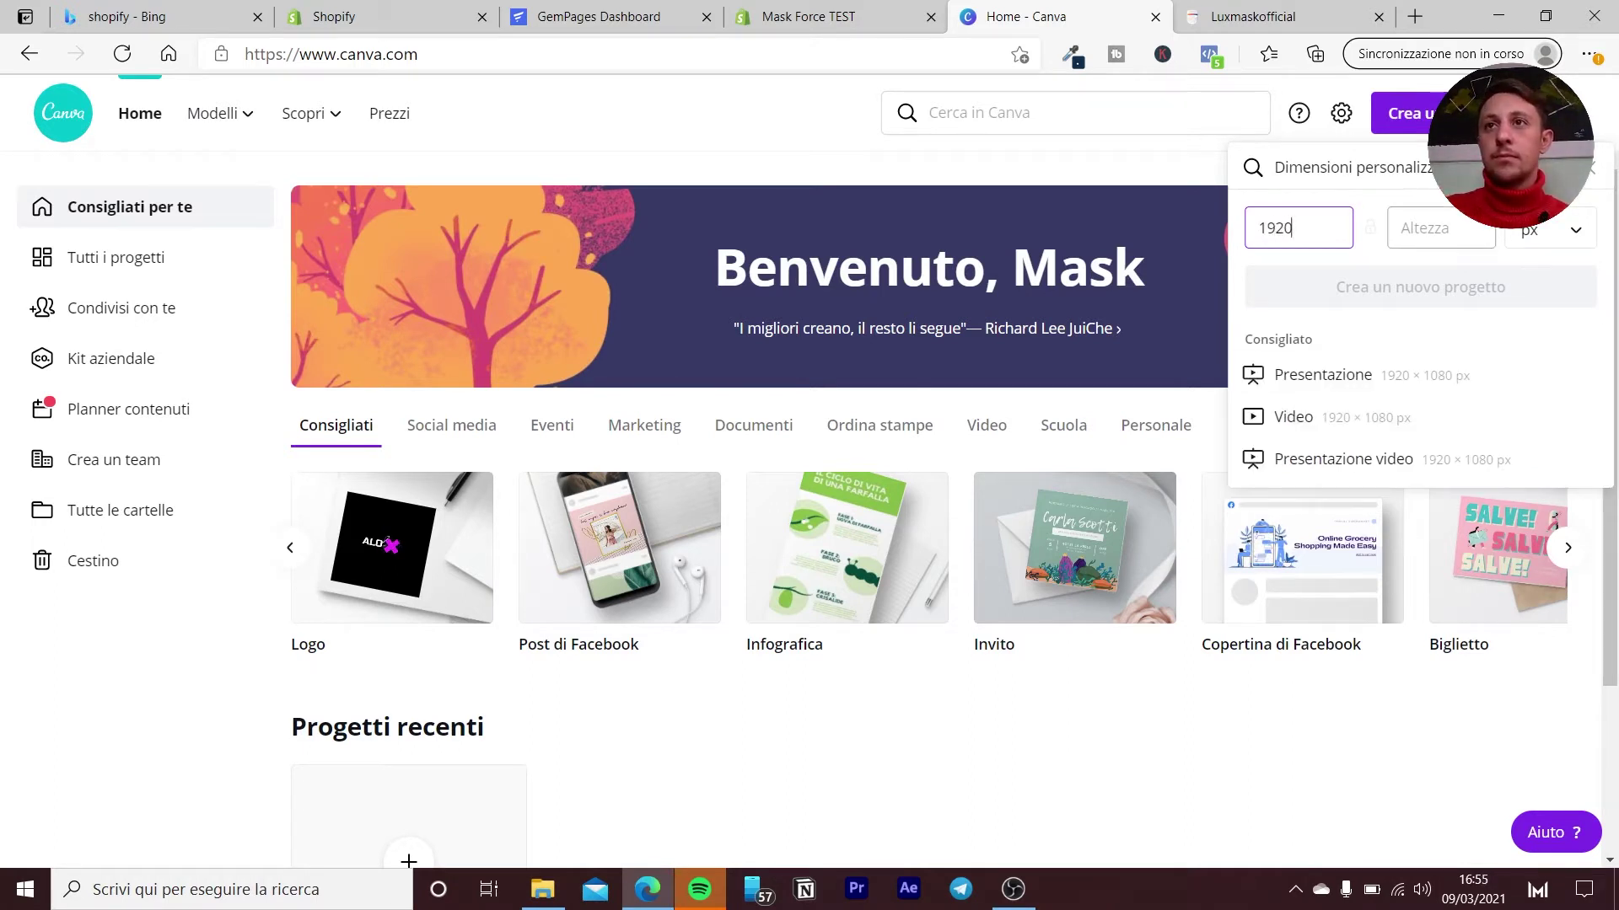
Set the height to 1080 px and create the 1920 × 1080 blank design.
left_click(1473, 229)
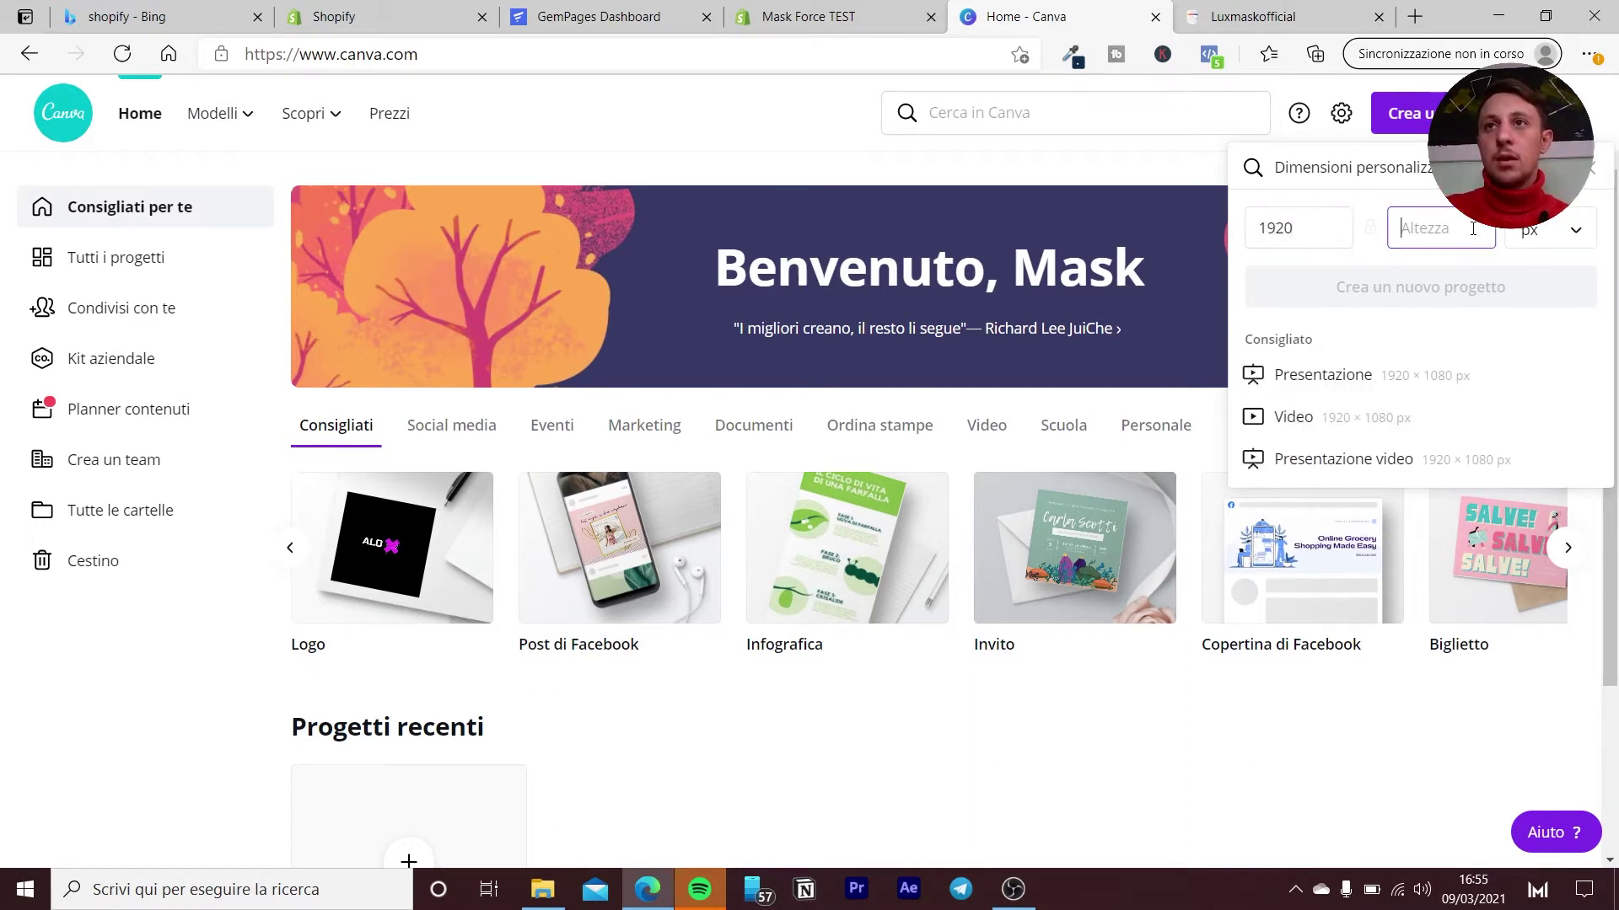
type("1080")
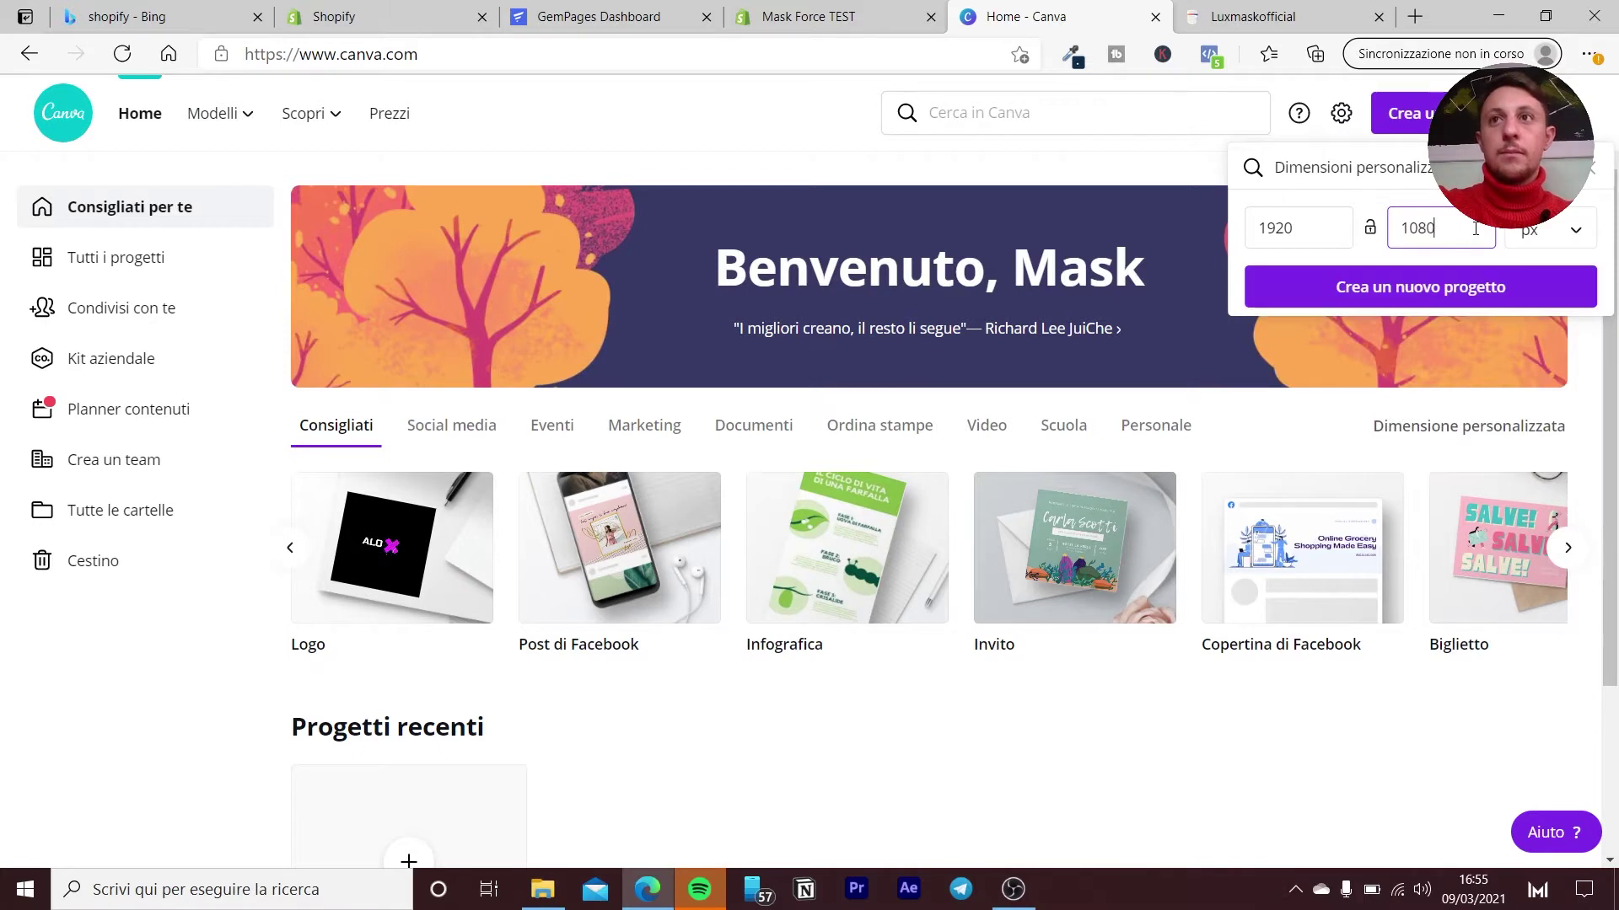
left_click(1465, 293)
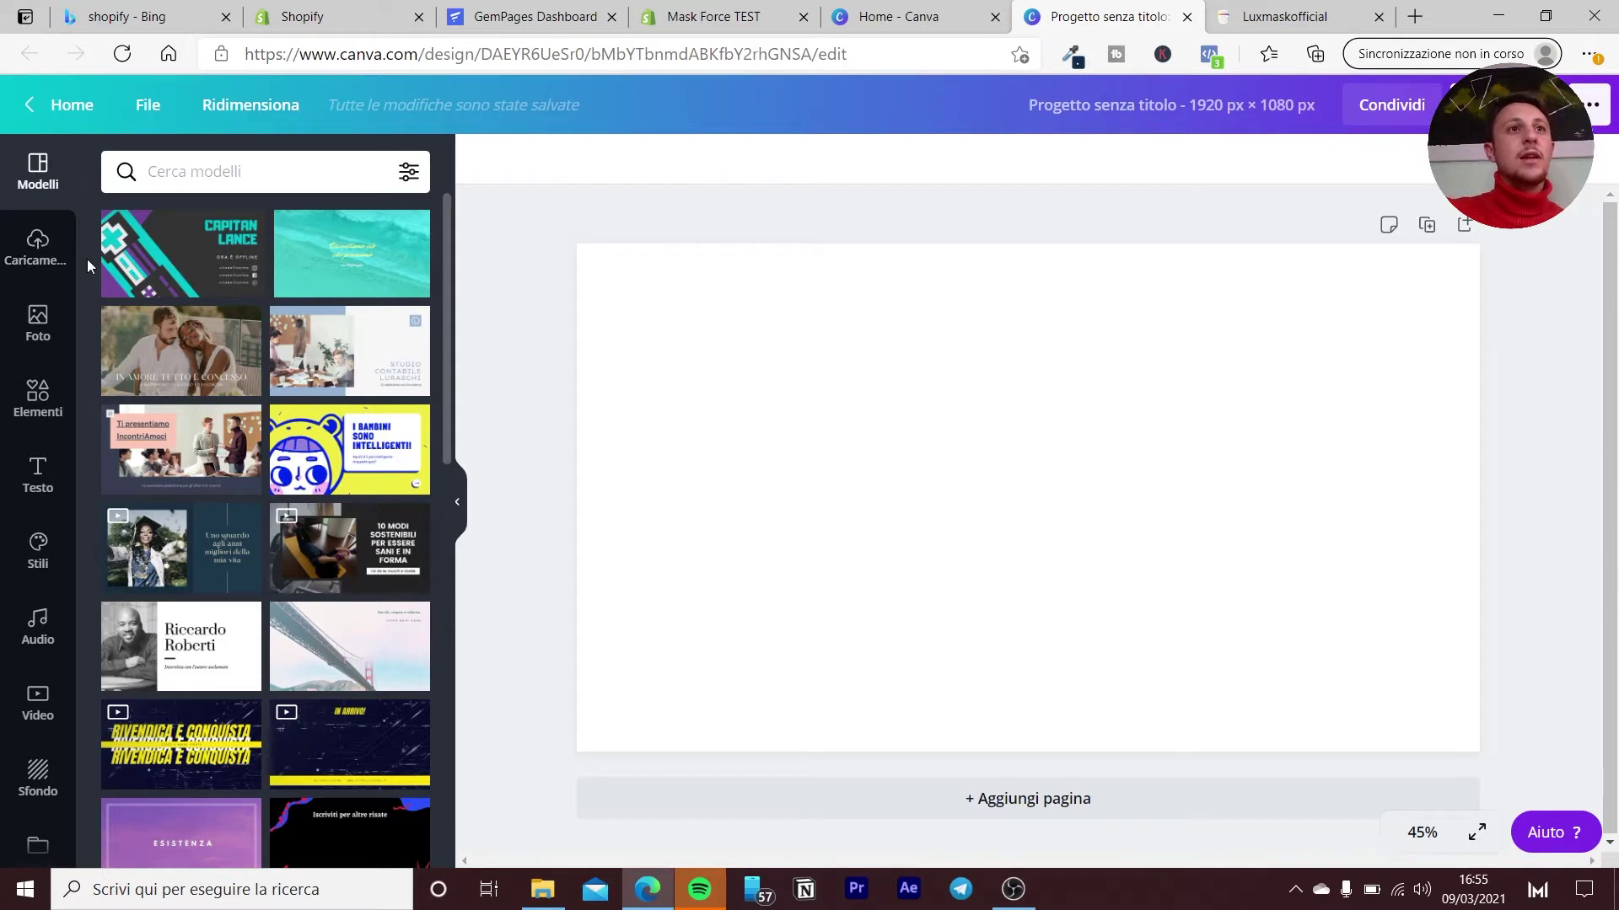
scroll(287, 413, "down", 1)
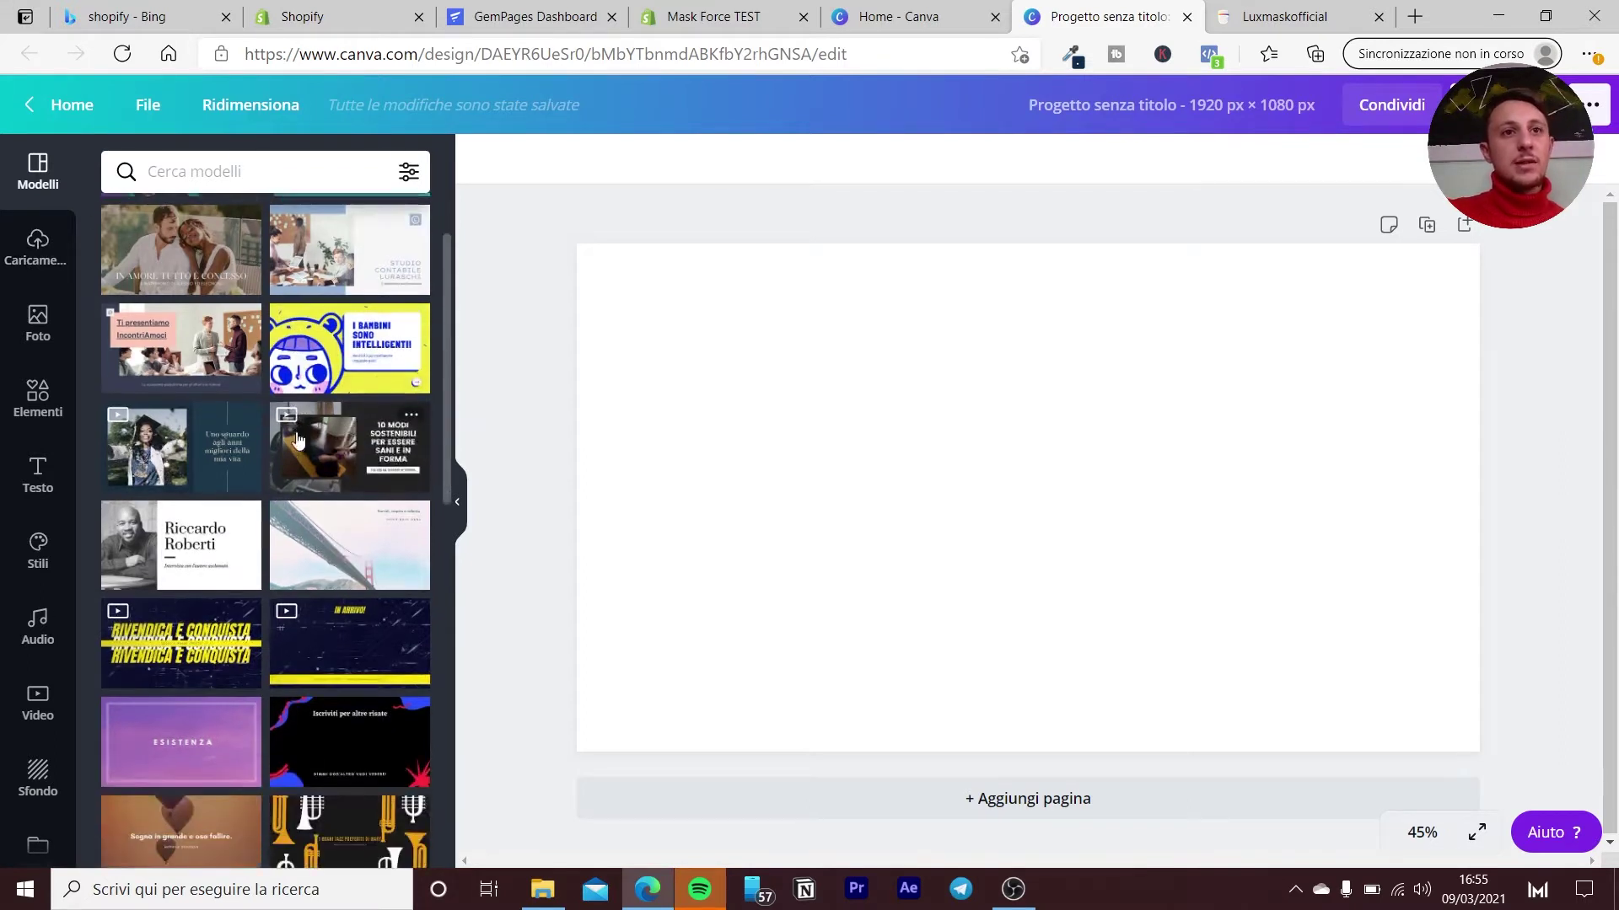
scroll(301, 439, "down", 1)
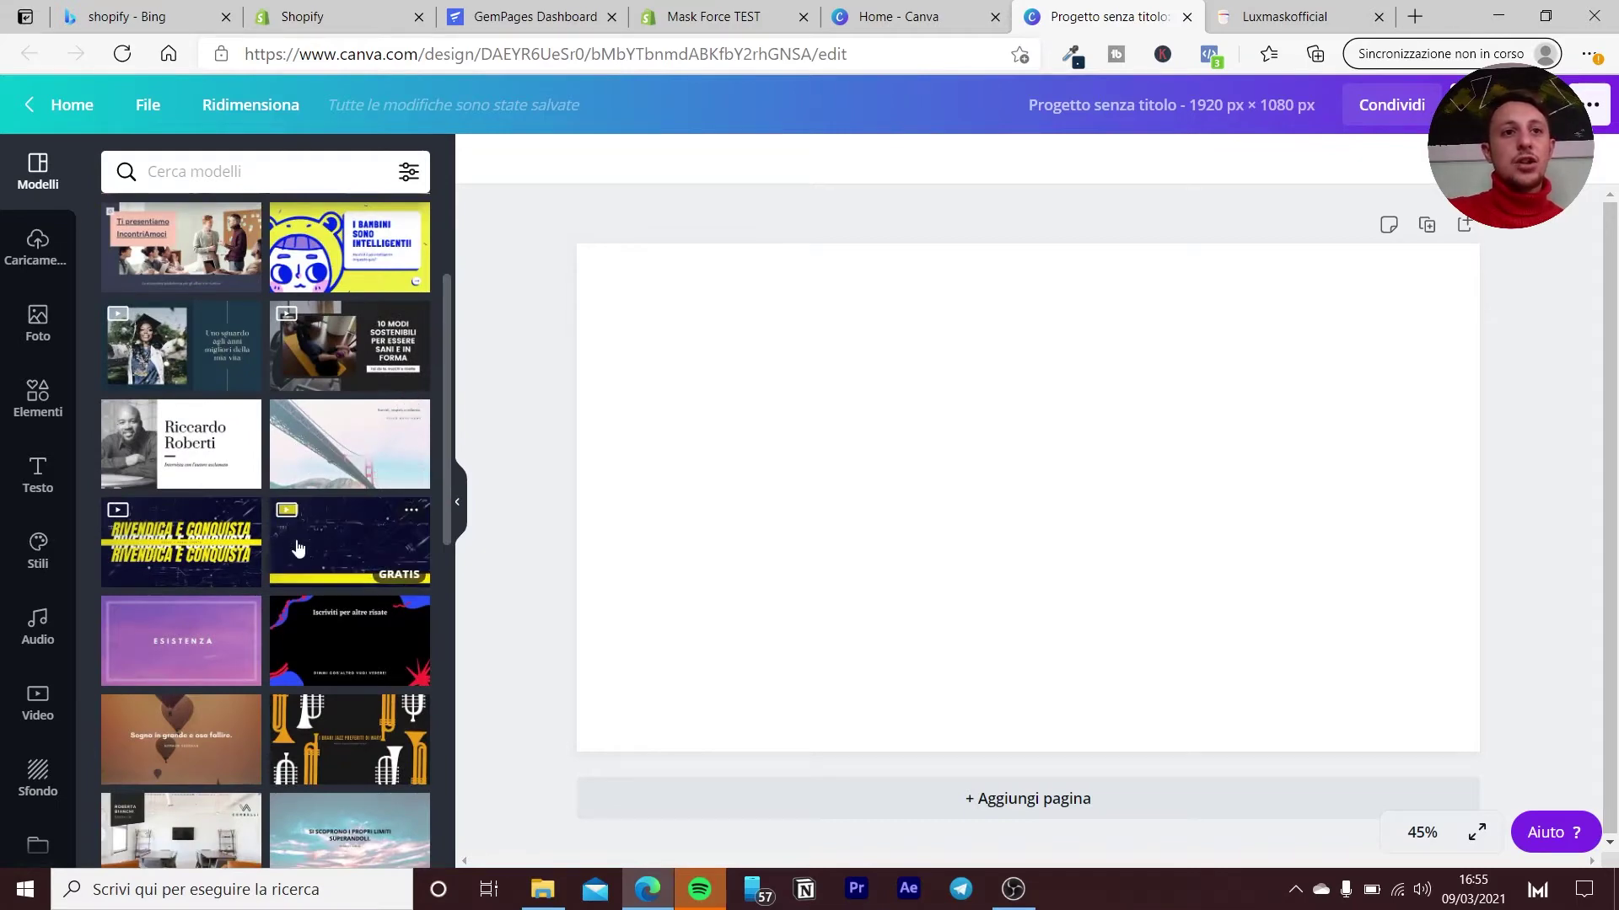
Scroll the Modelli templates and apply the Mount Fuji template to the page.
scroll(310, 580, "down", 1)
scroll(310, 580, "down", 1)
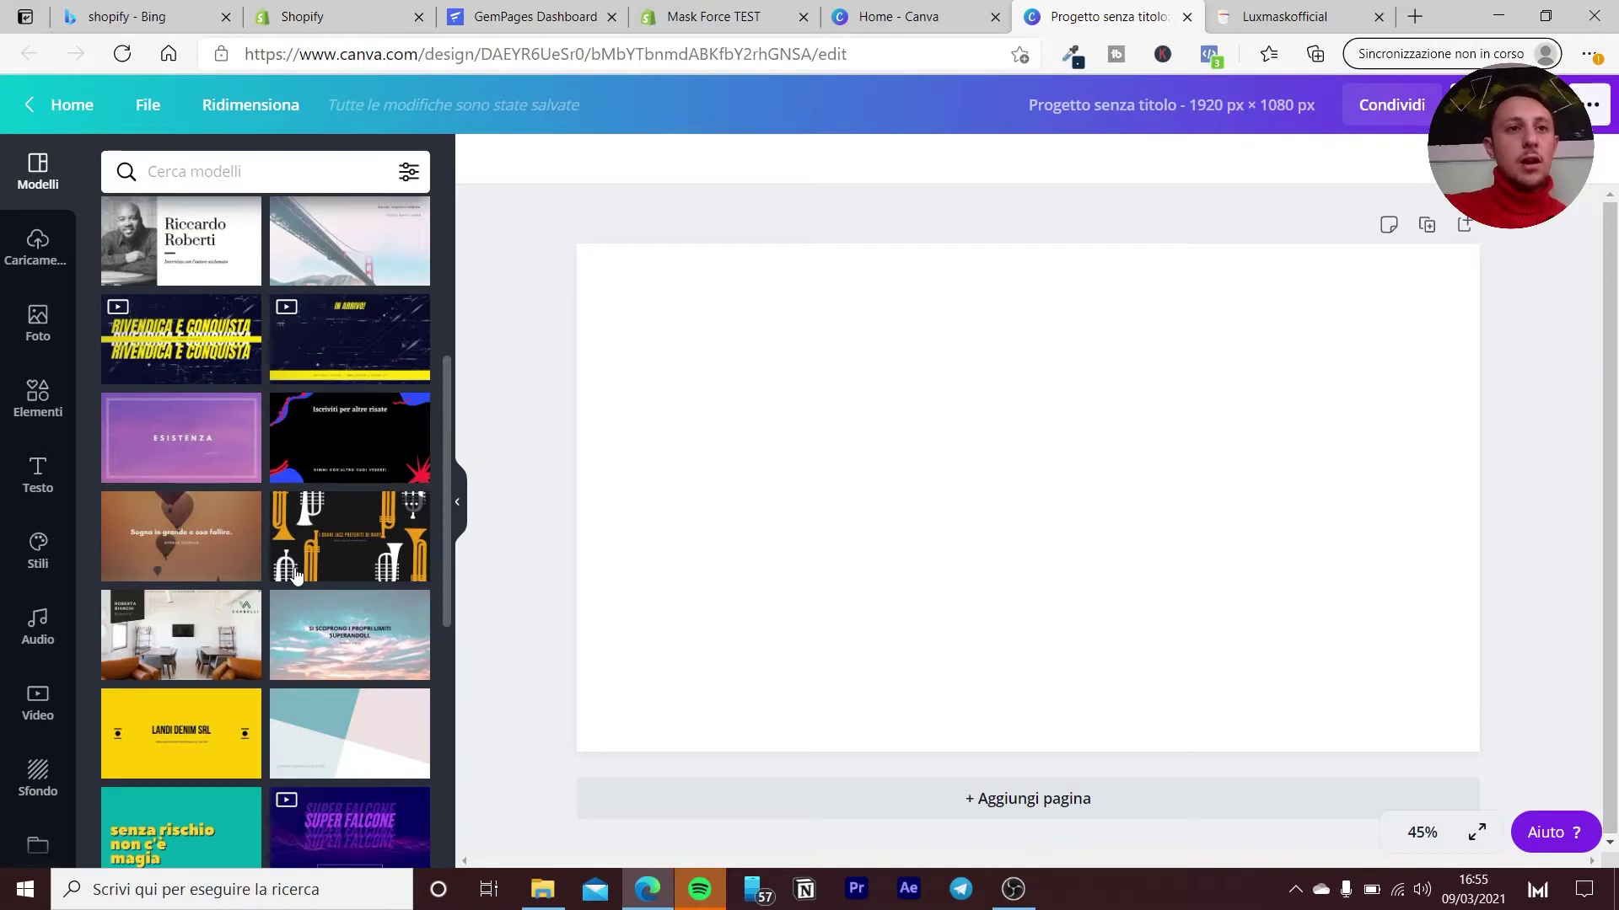
scroll(295, 575, "down", 1)
scroll(295, 575, "down", 1)
scroll(295, 575, "down", 1)
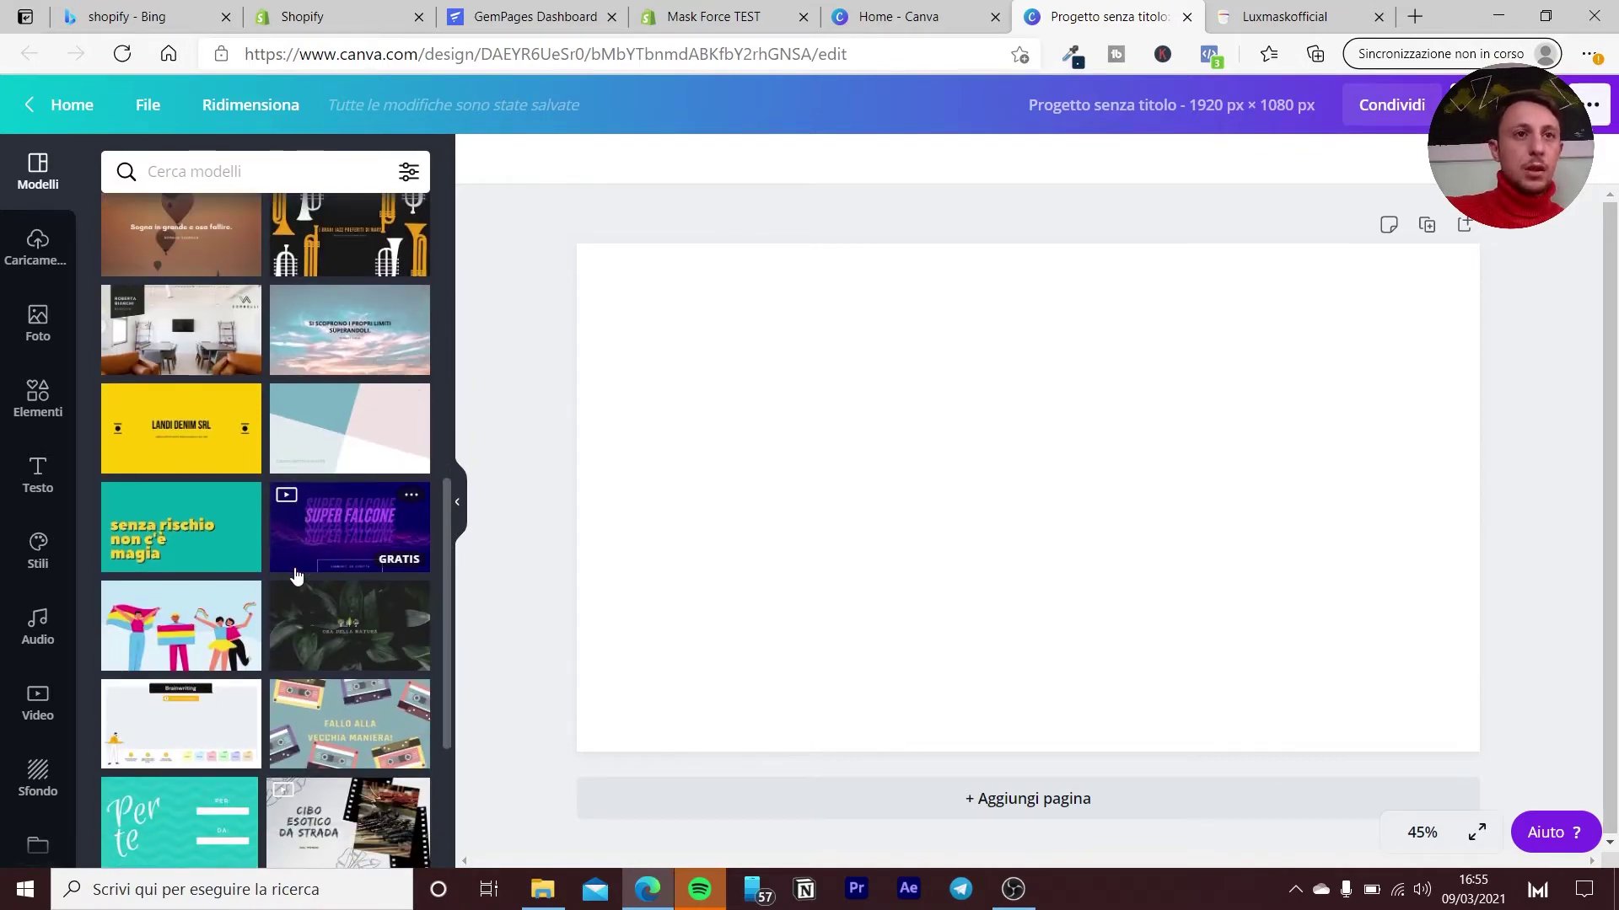
scroll(295, 575, "down", 1)
scroll(295, 574, "down", 1)
scroll(295, 575, "down", 1)
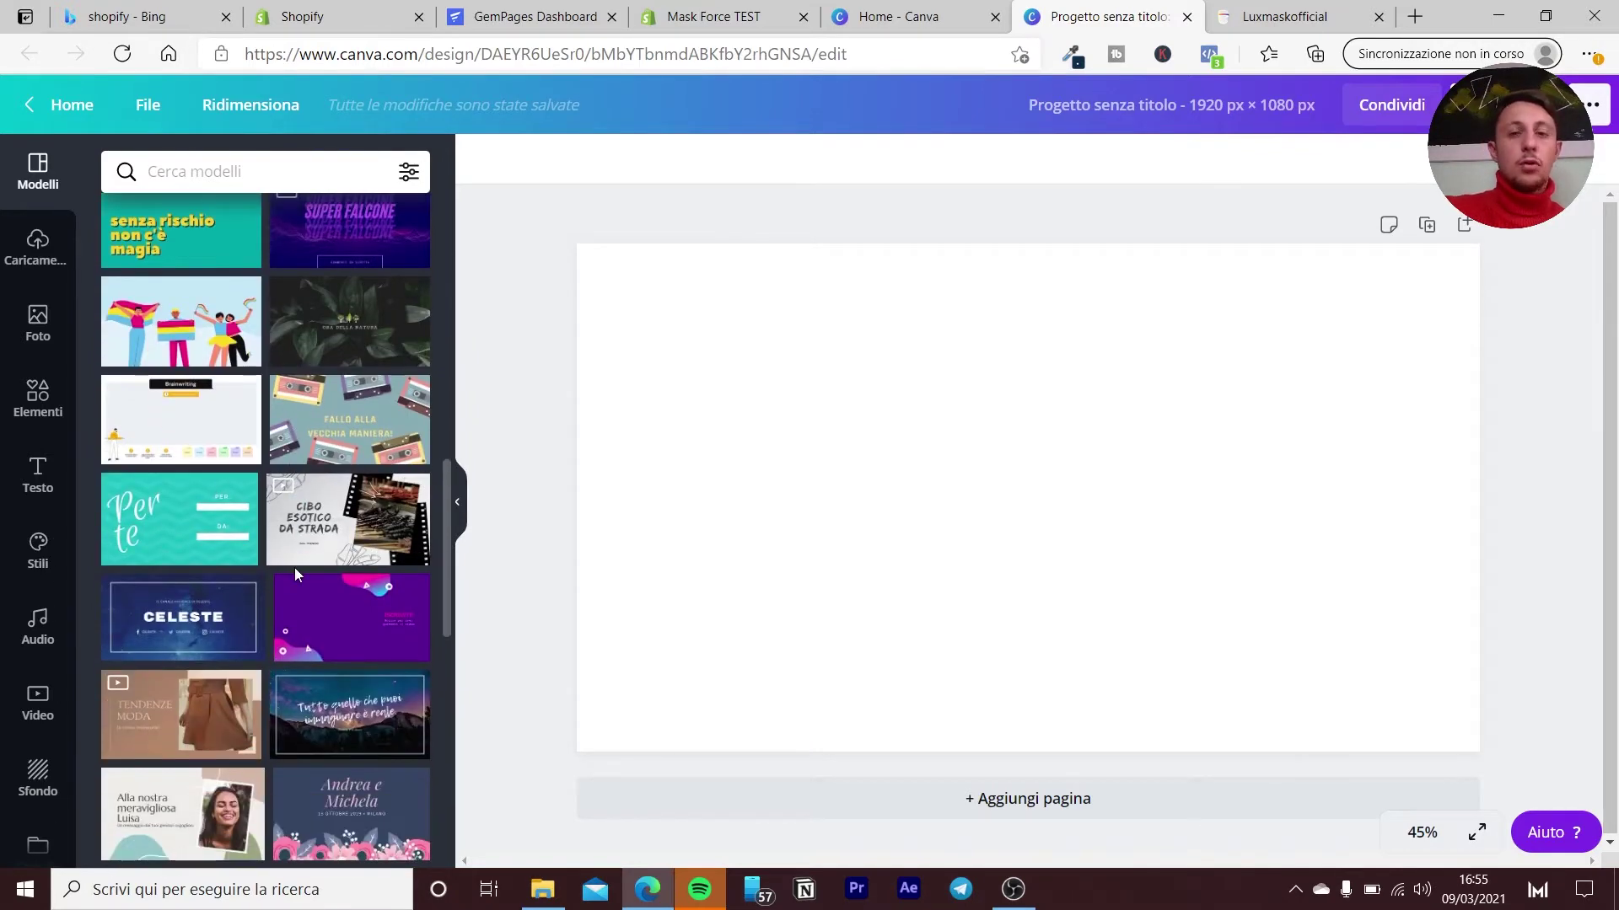
scroll(295, 570, "down", 1)
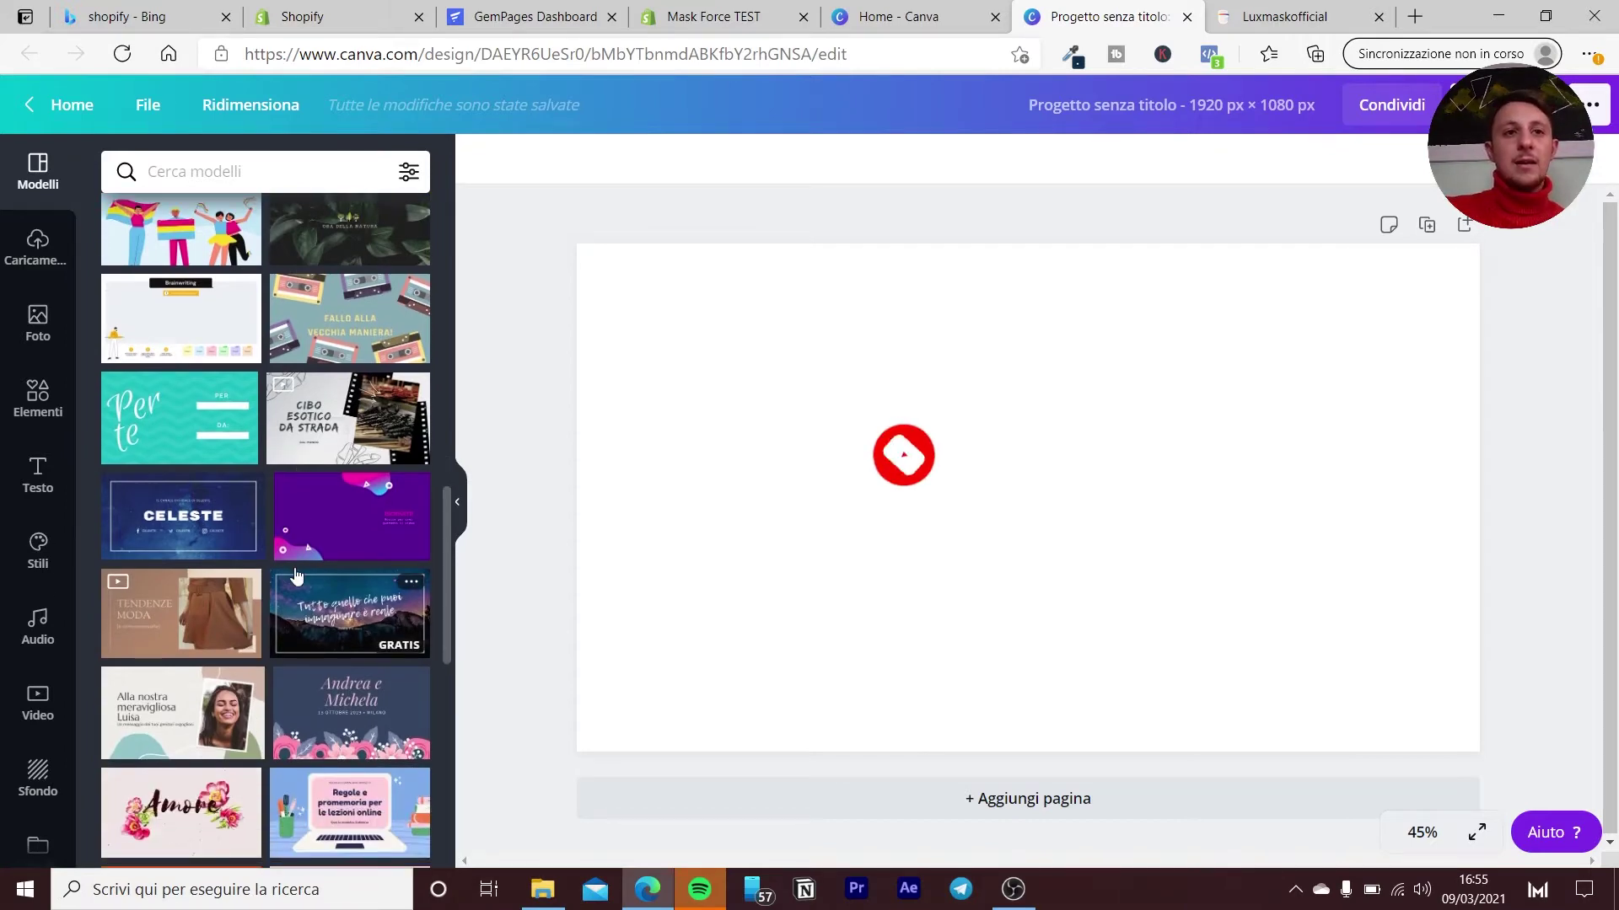
scroll(295, 575, "down", 1)
scroll(295, 575, "down", 1)
scroll(295, 575, "down", 1)
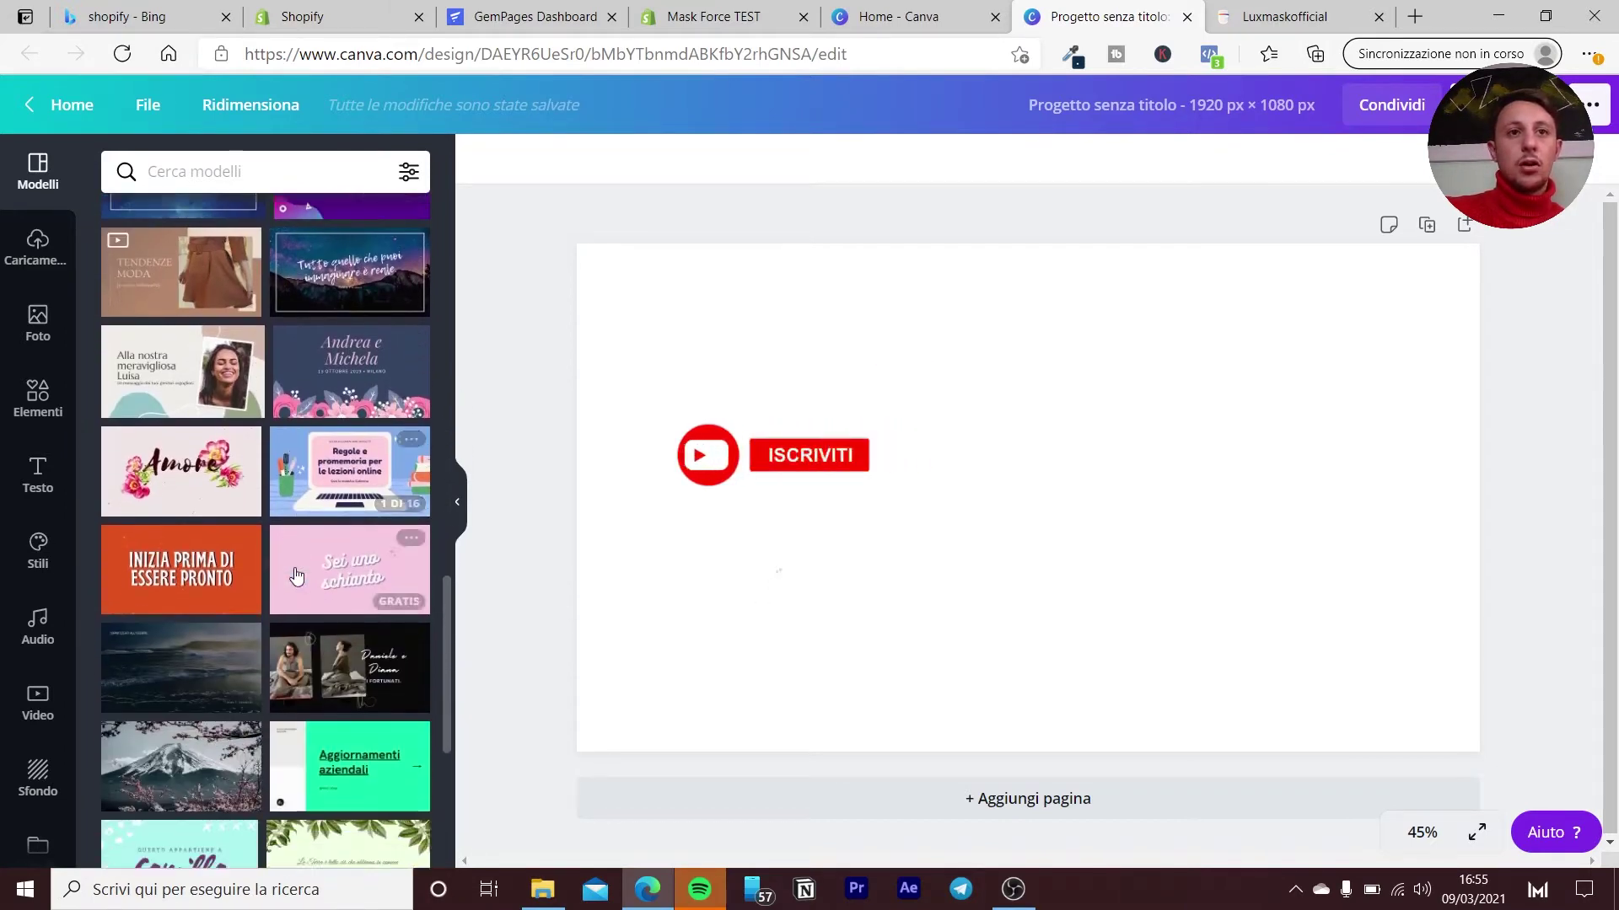
scroll(295, 574, "down", 1)
scroll(296, 574, "down", 1)
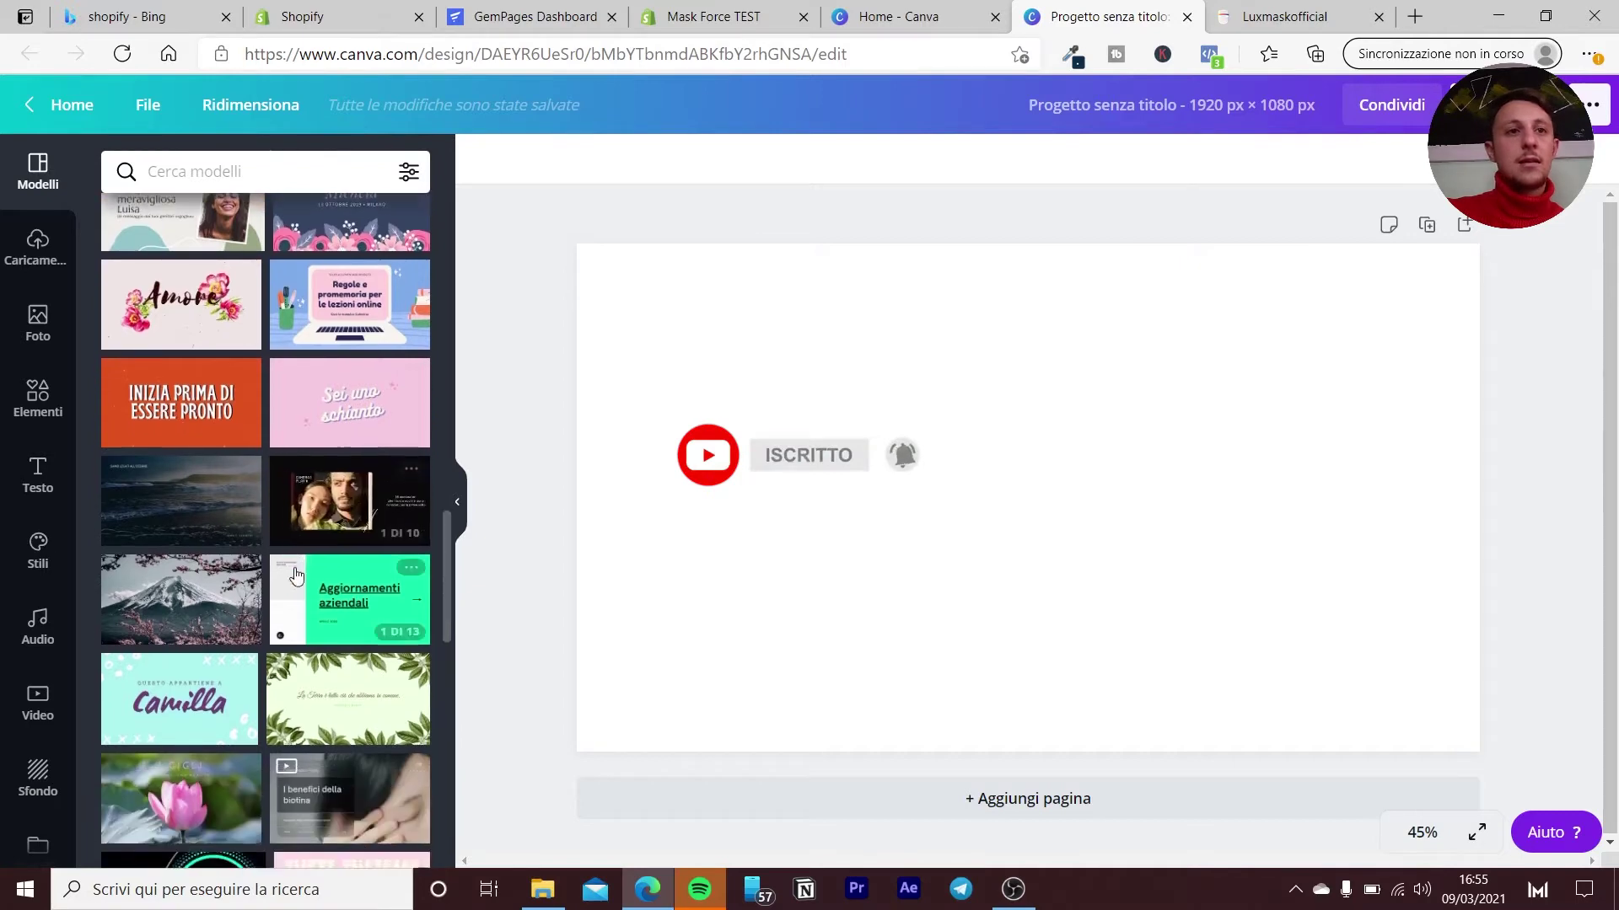
scroll(295, 575, "down", 1)
left_click(195, 496)
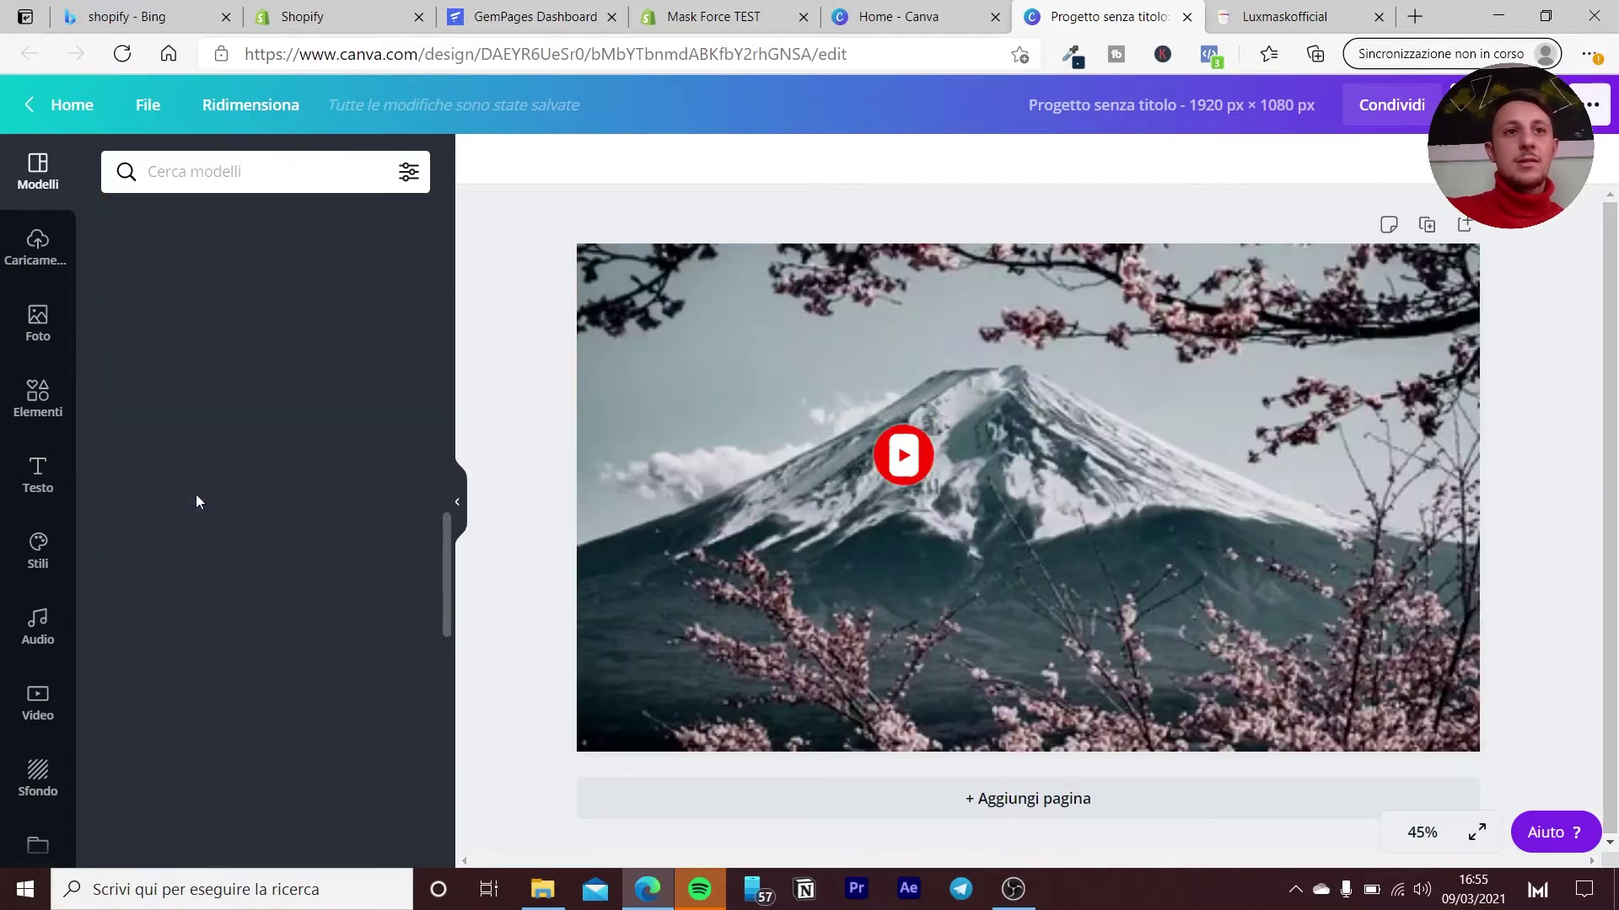
Delete the Mount Fuji photo so the page is blank again.
left_click(889, 560)
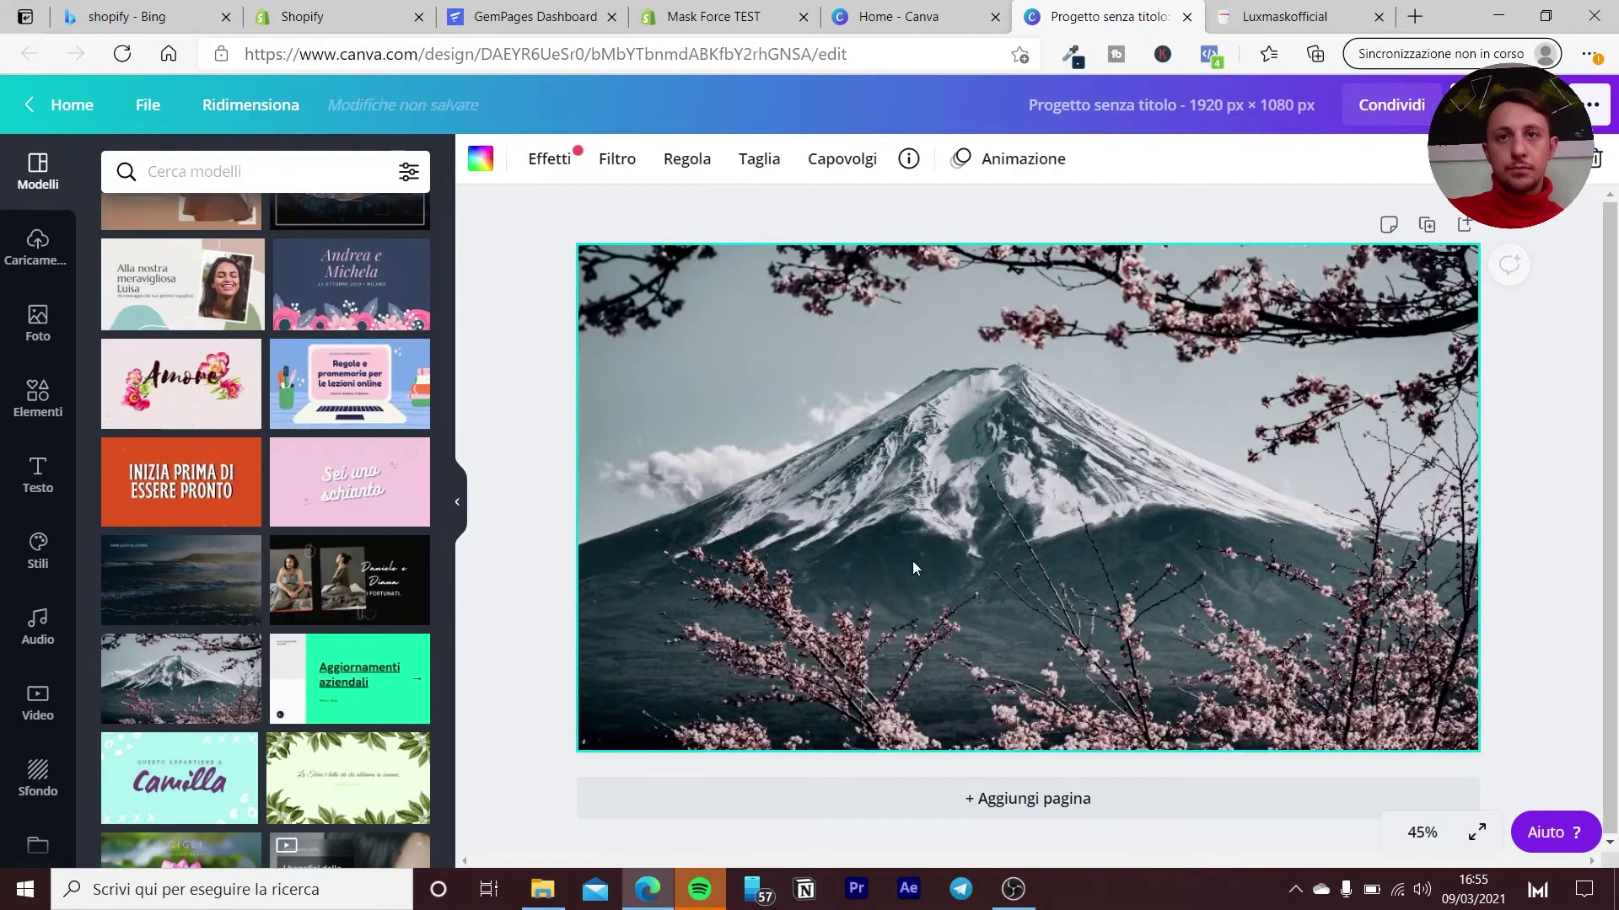
right_click(1264, 434)
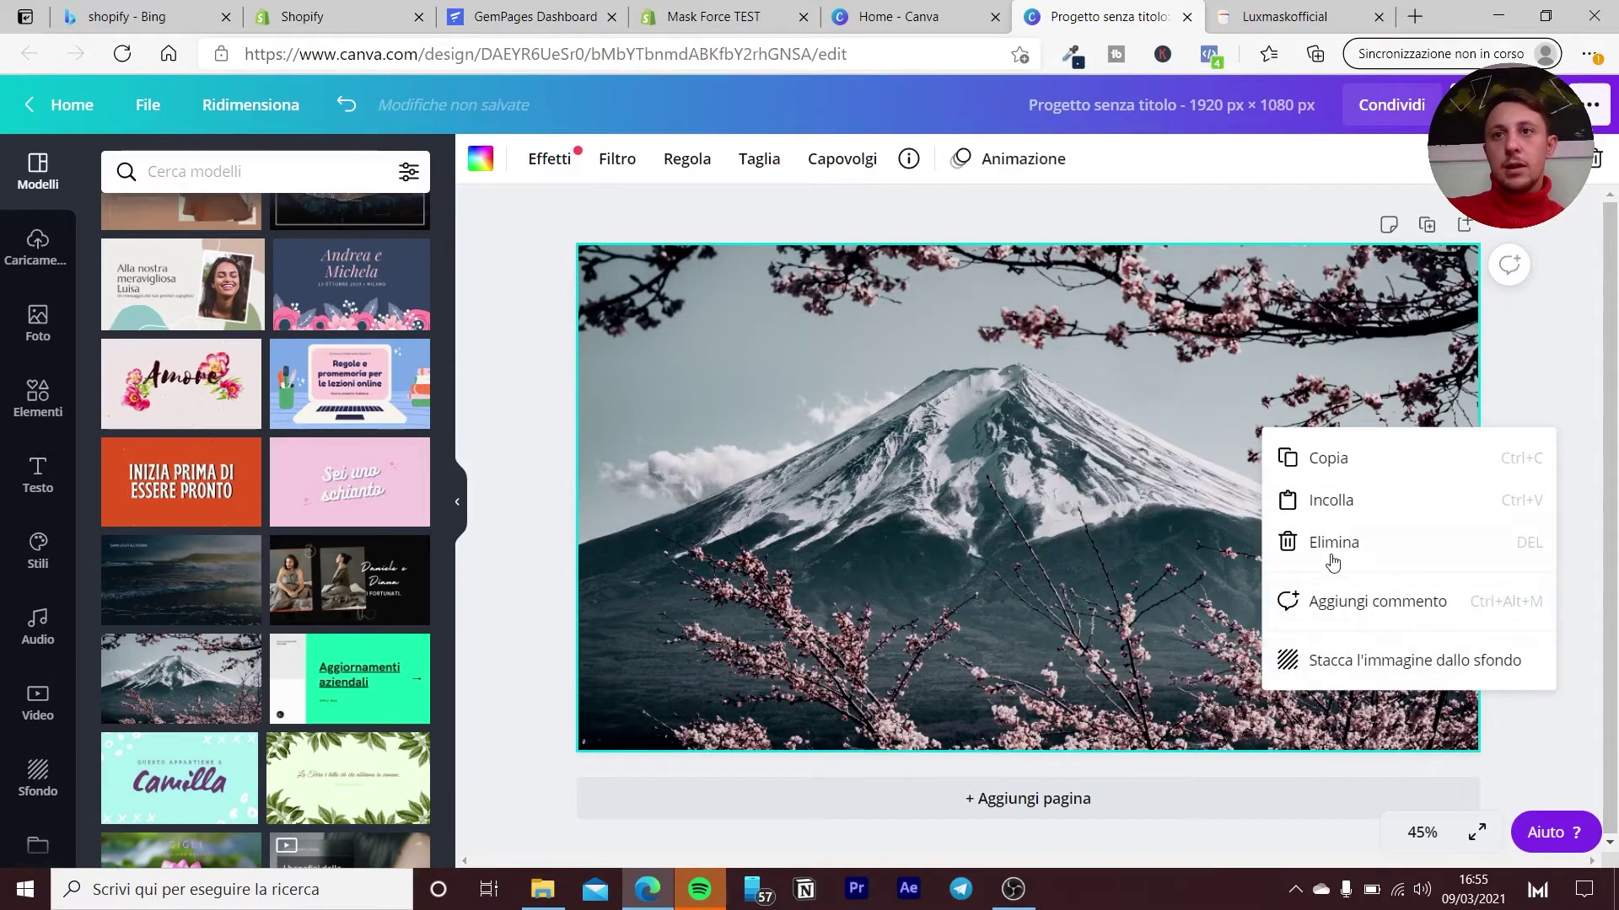
left_click(1330, 544)
scroll(204, 434, "down", 3)
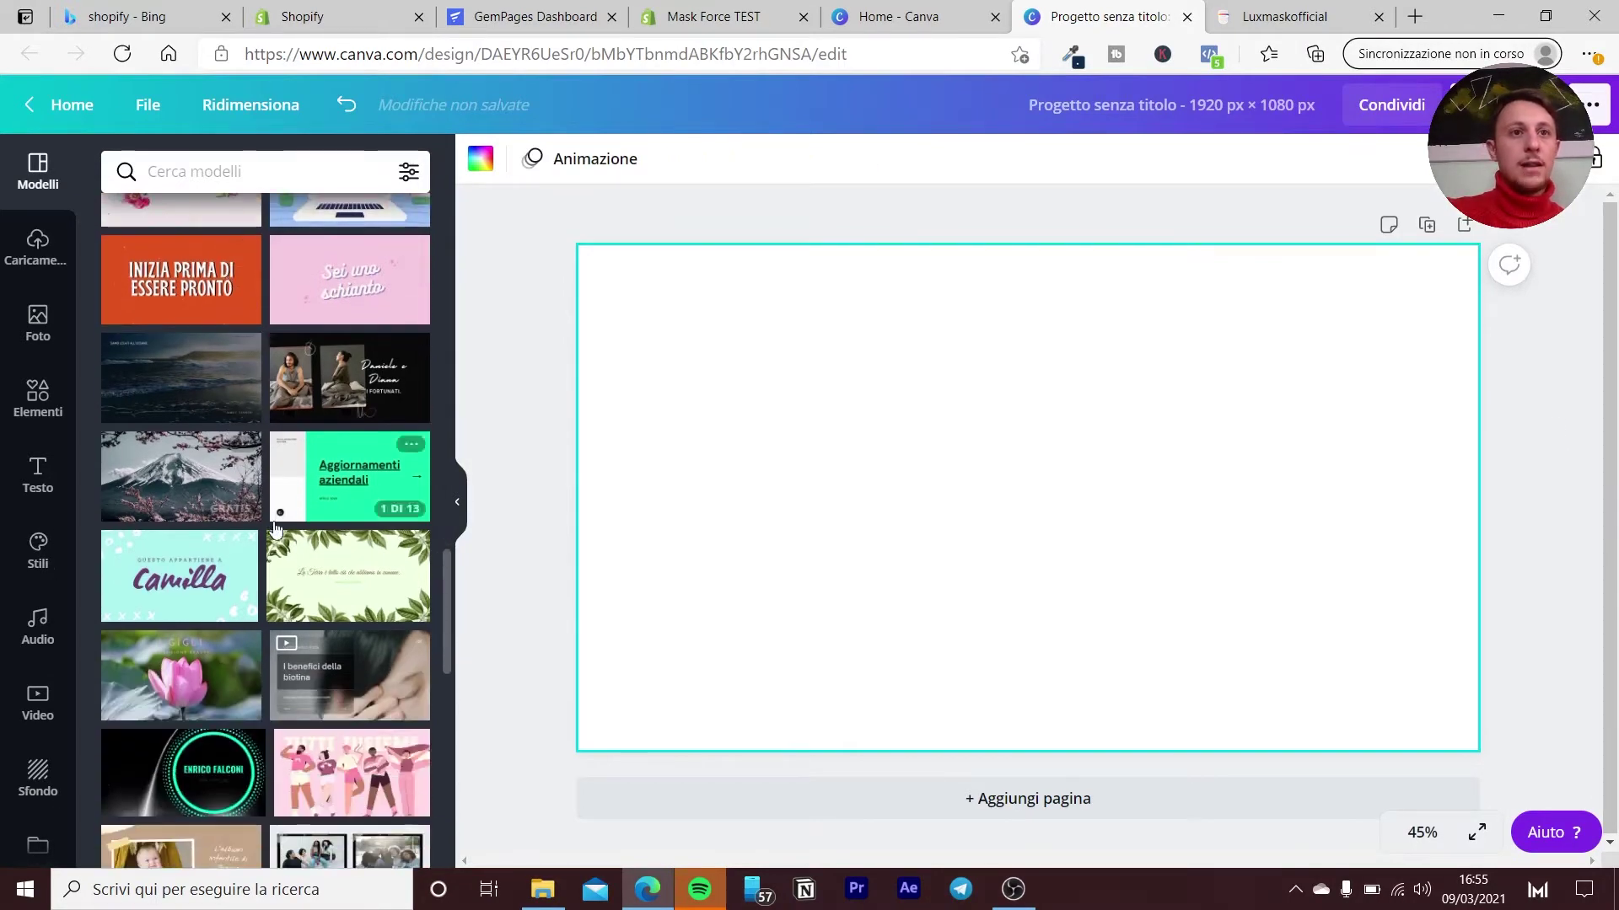
scroll(288, 504, "down", 2)
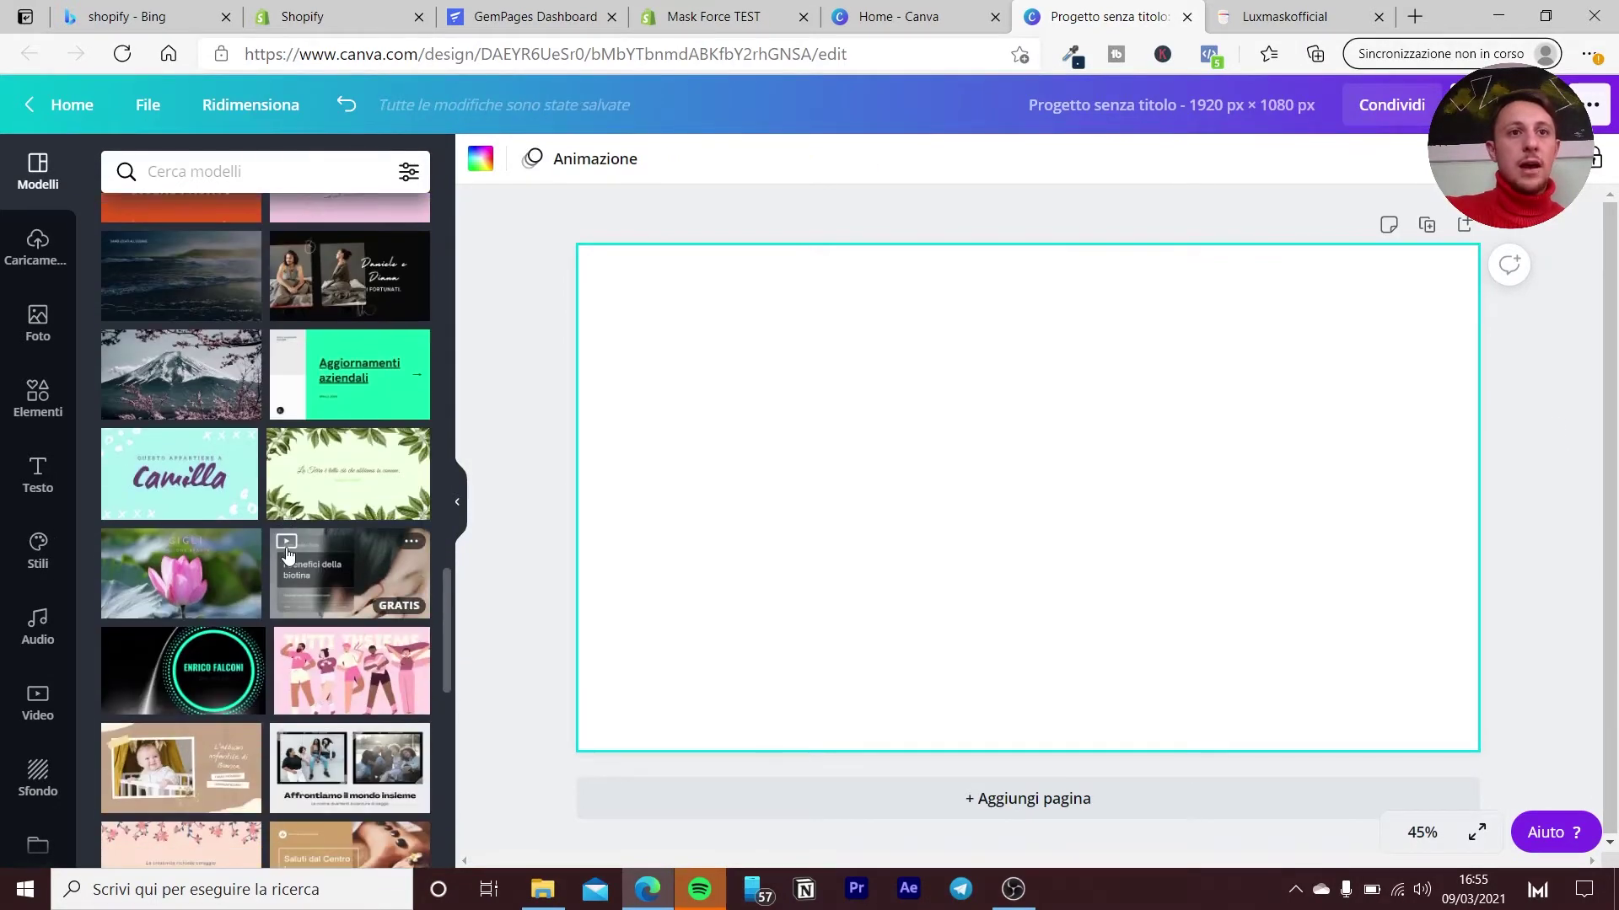
scroll(328, 480, "down", 2)
Apply the biotina title page and make the woman-by-blue-window photo its background.
left_click(336, 477)
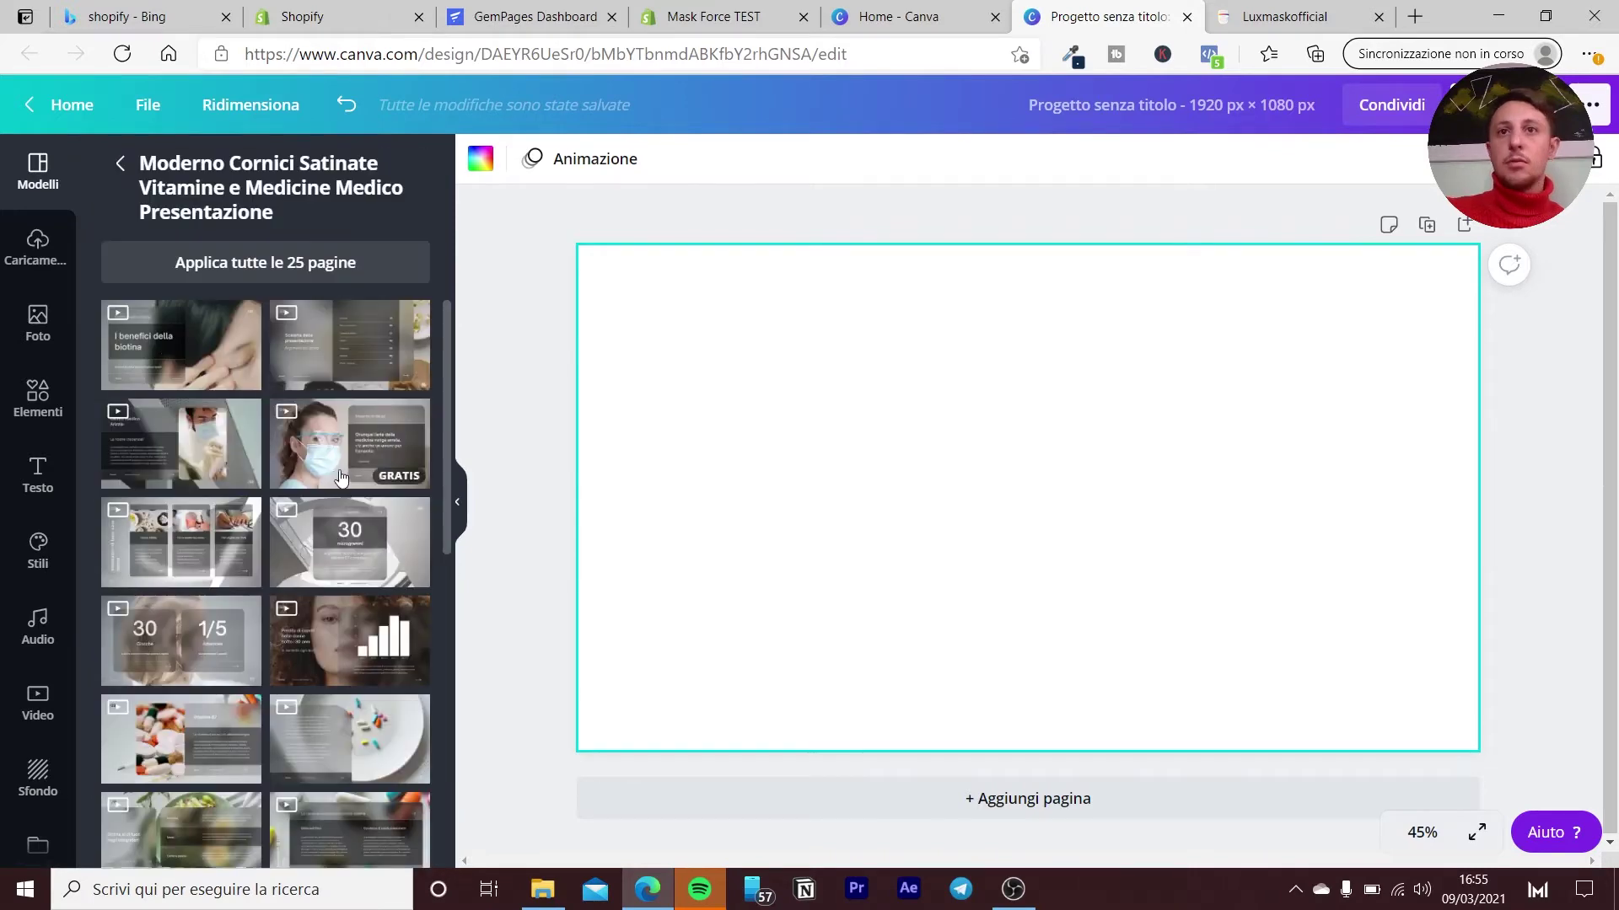
left_click(201, 351)
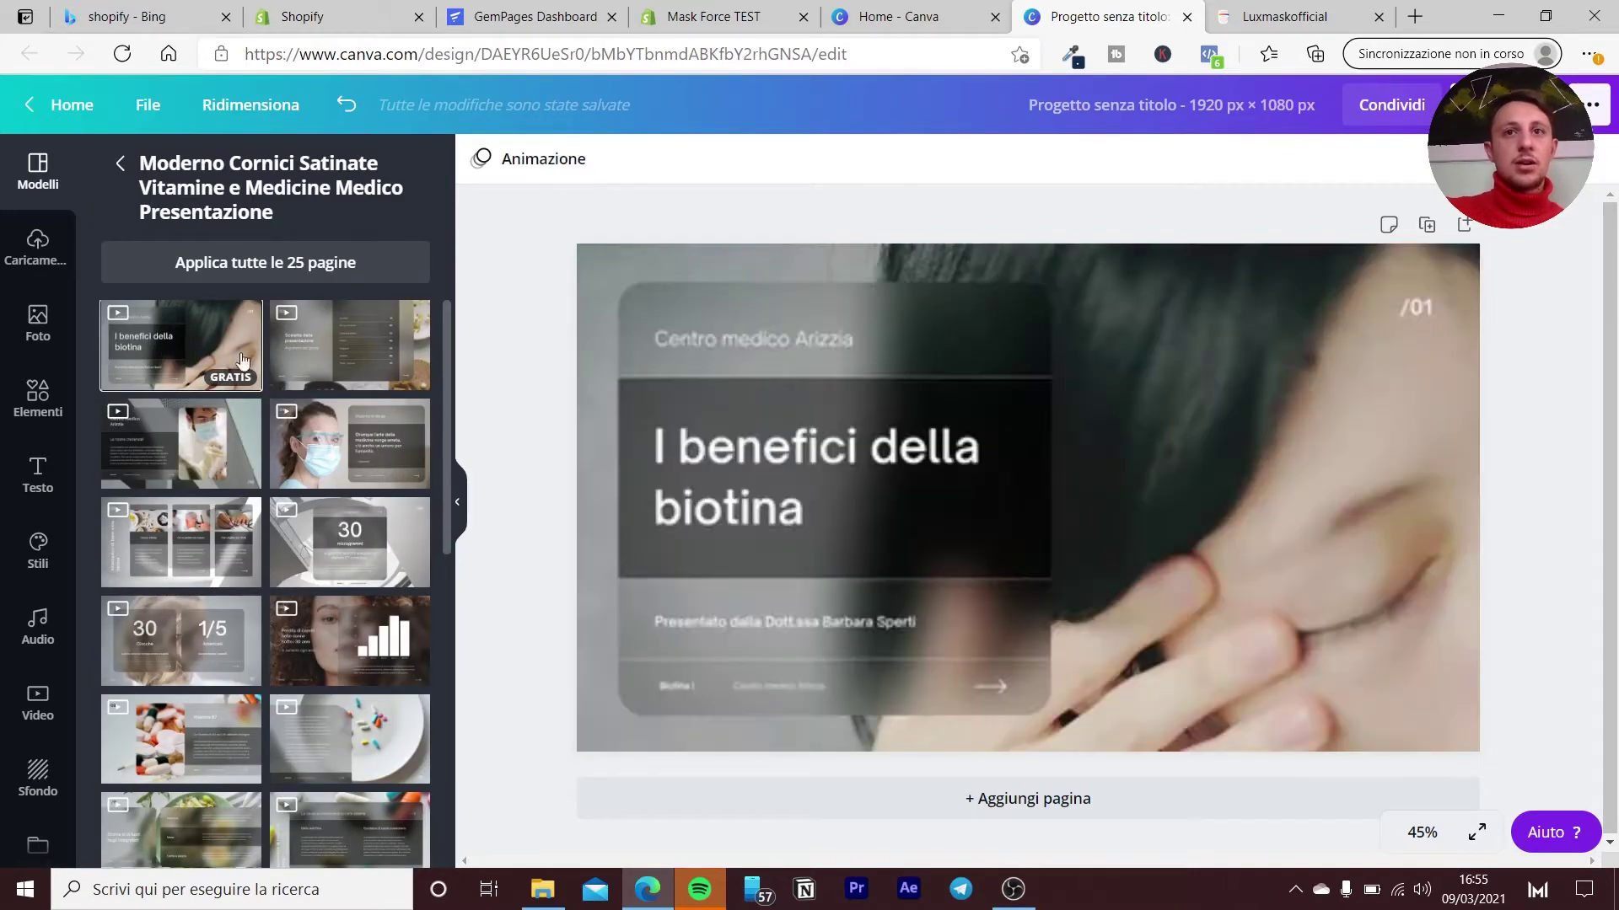
left_click(1145, 538)
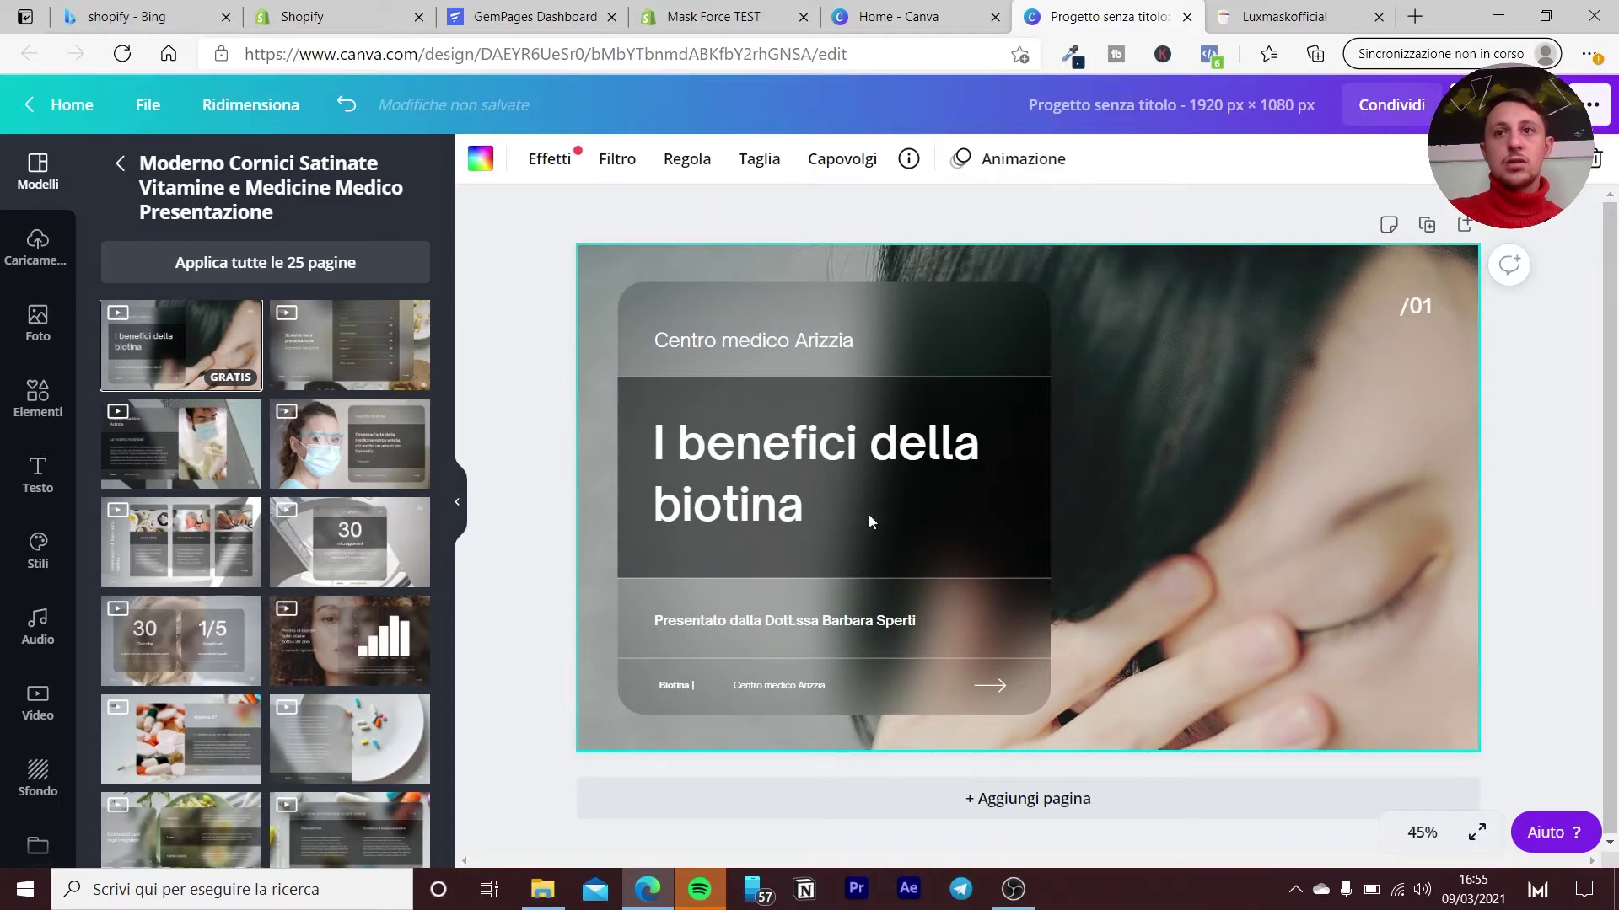
left_click(33, 333)
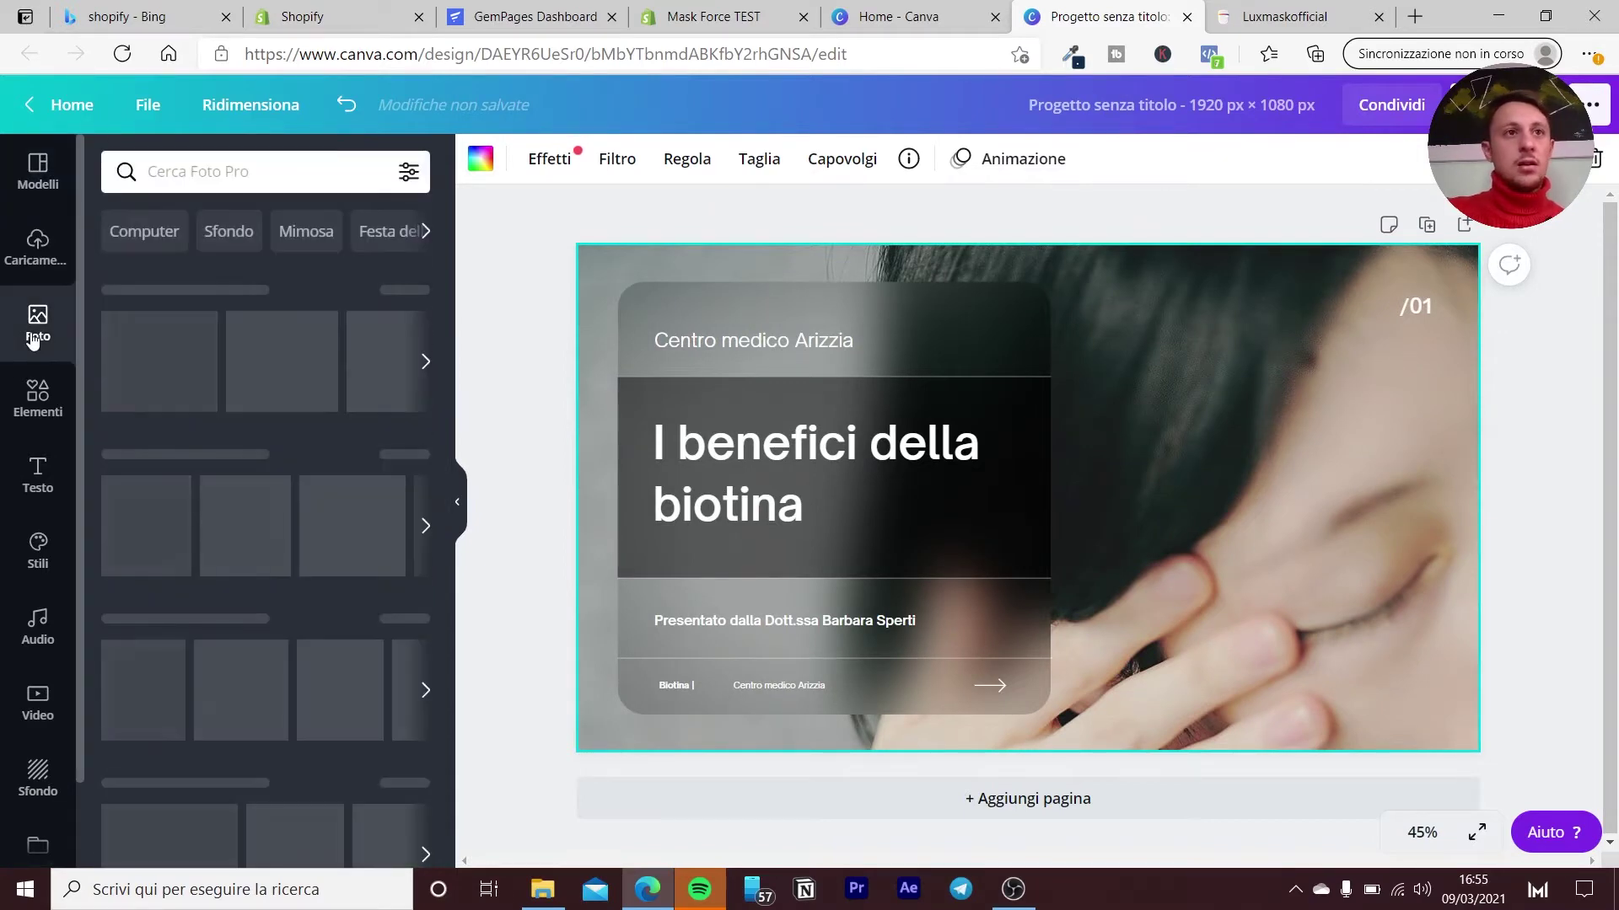
left_click(161, 371)
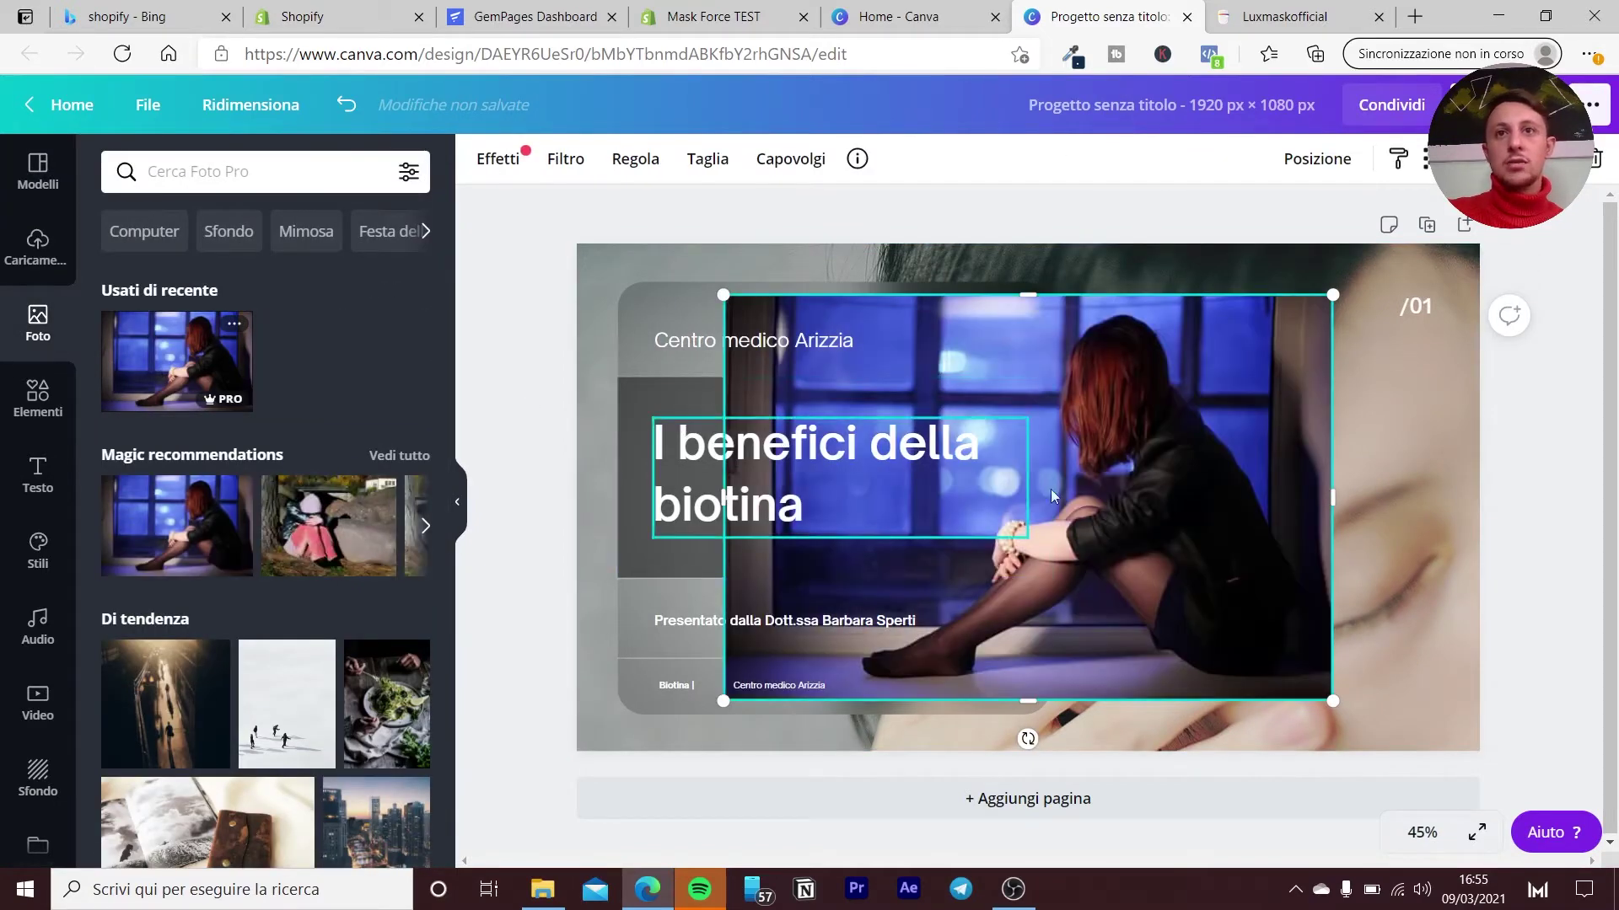
right_click(1223, 594)
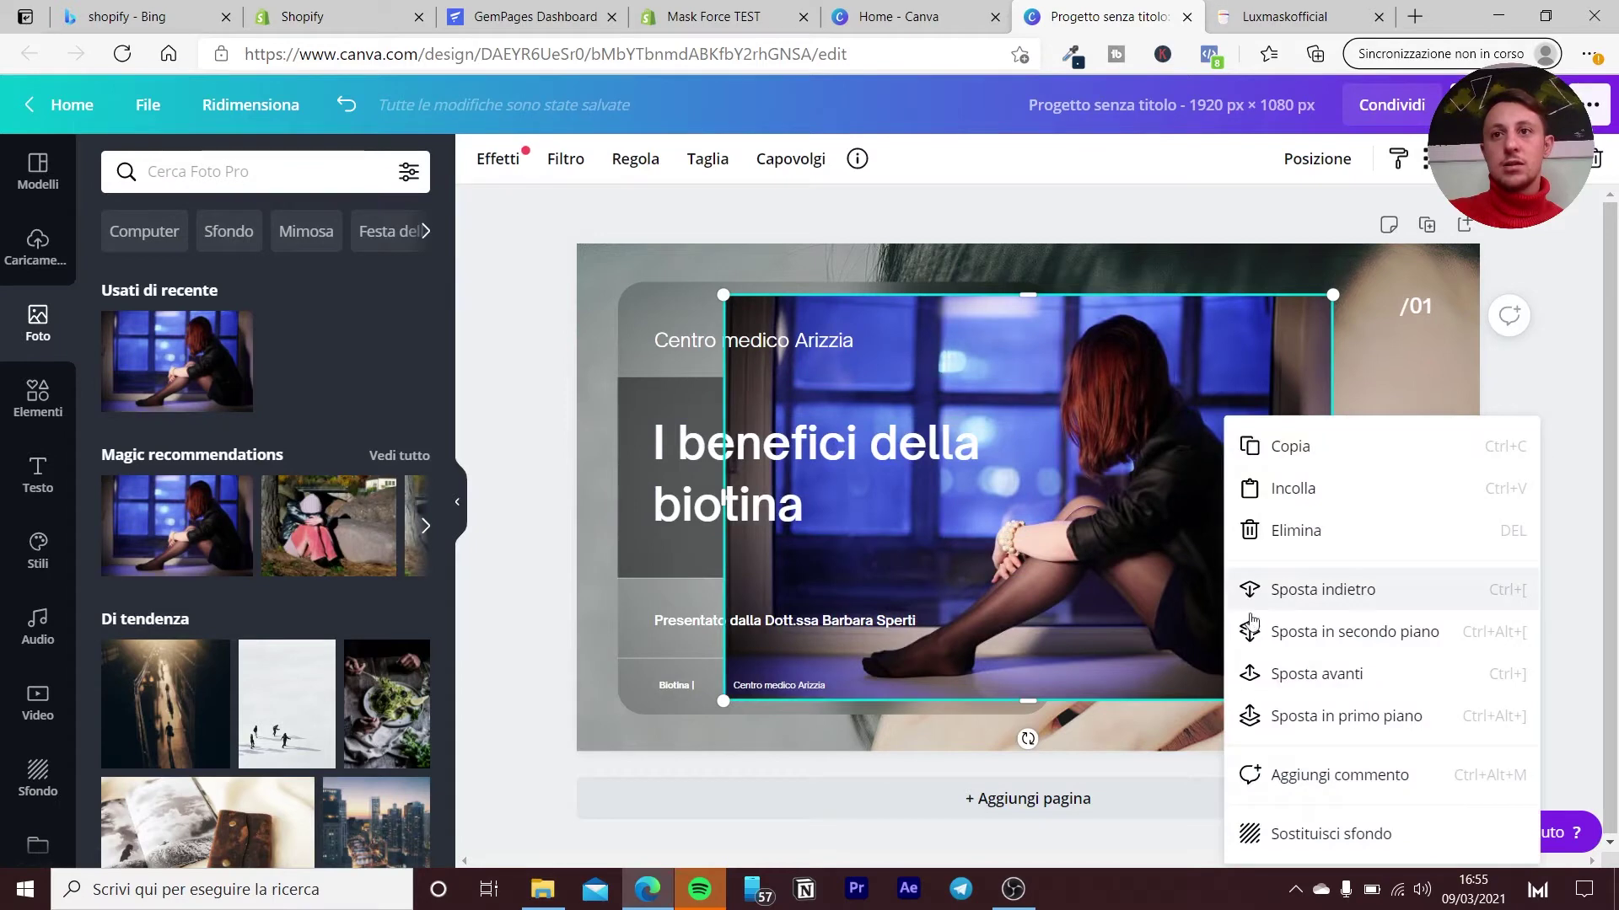
left_click(1330, 833)
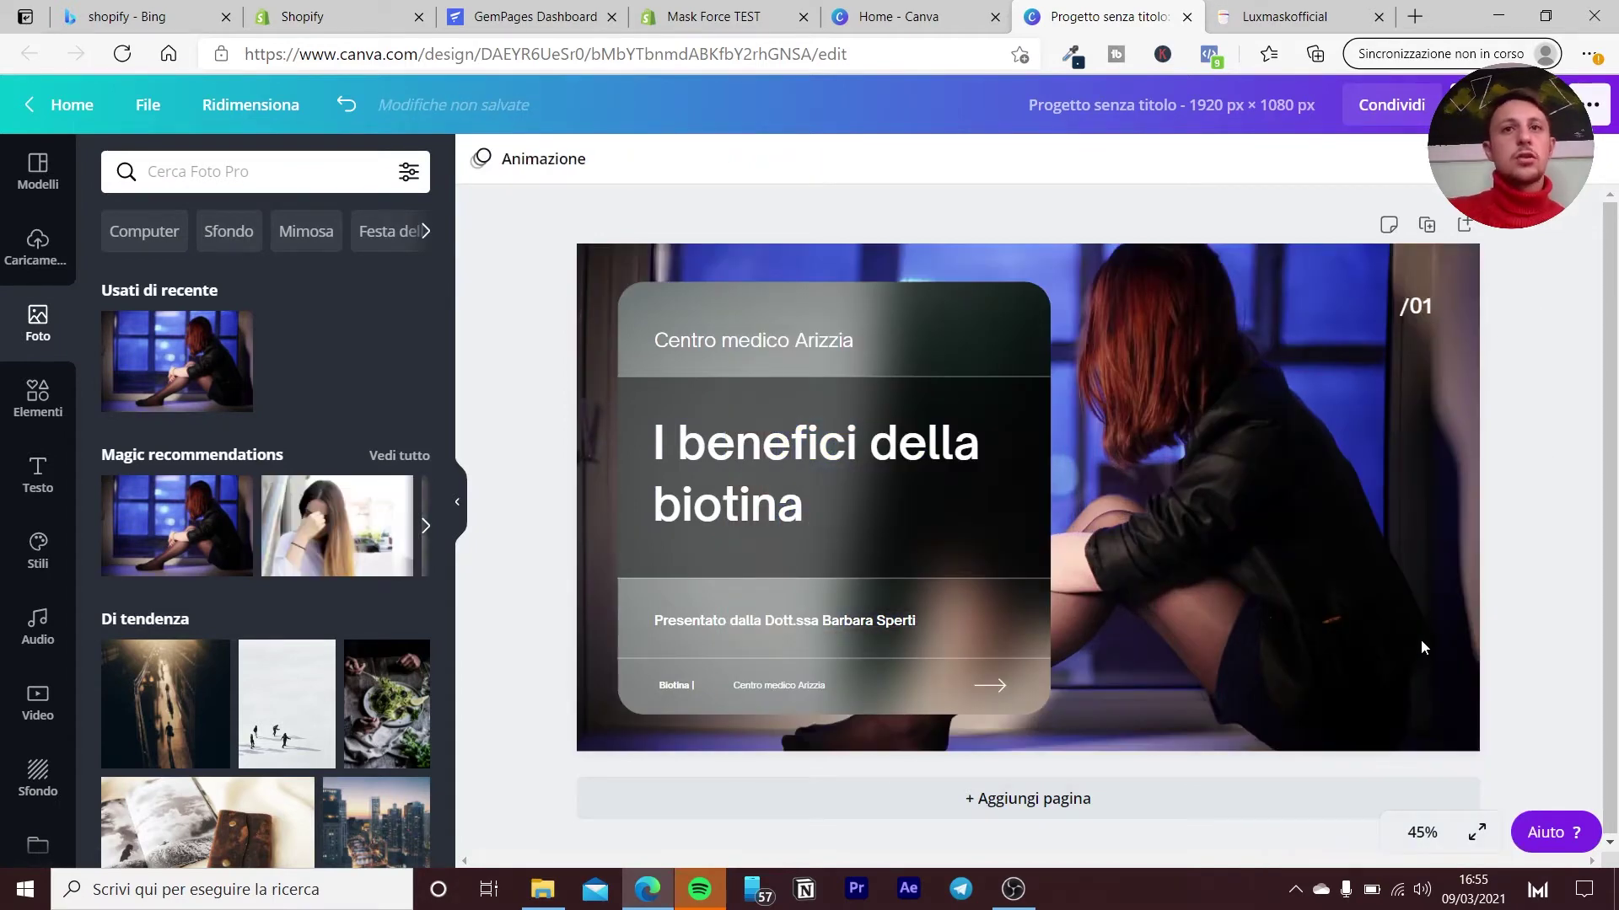
Retitle the cover slide 'ciao' and delete its background photo.
double_click(747, 455)
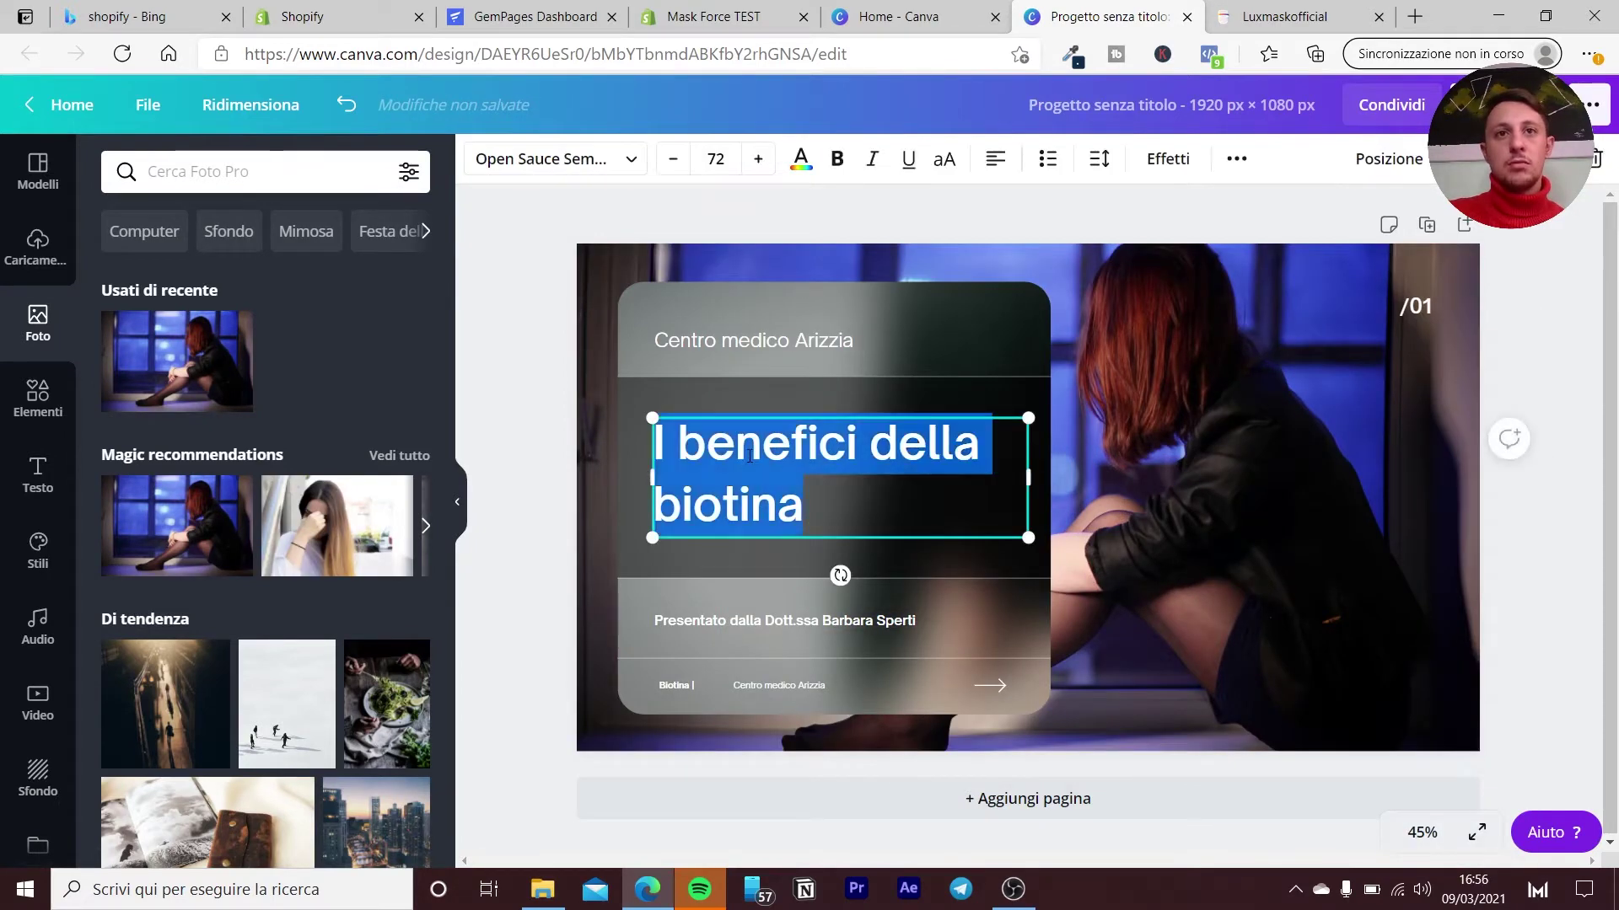
type("ci")
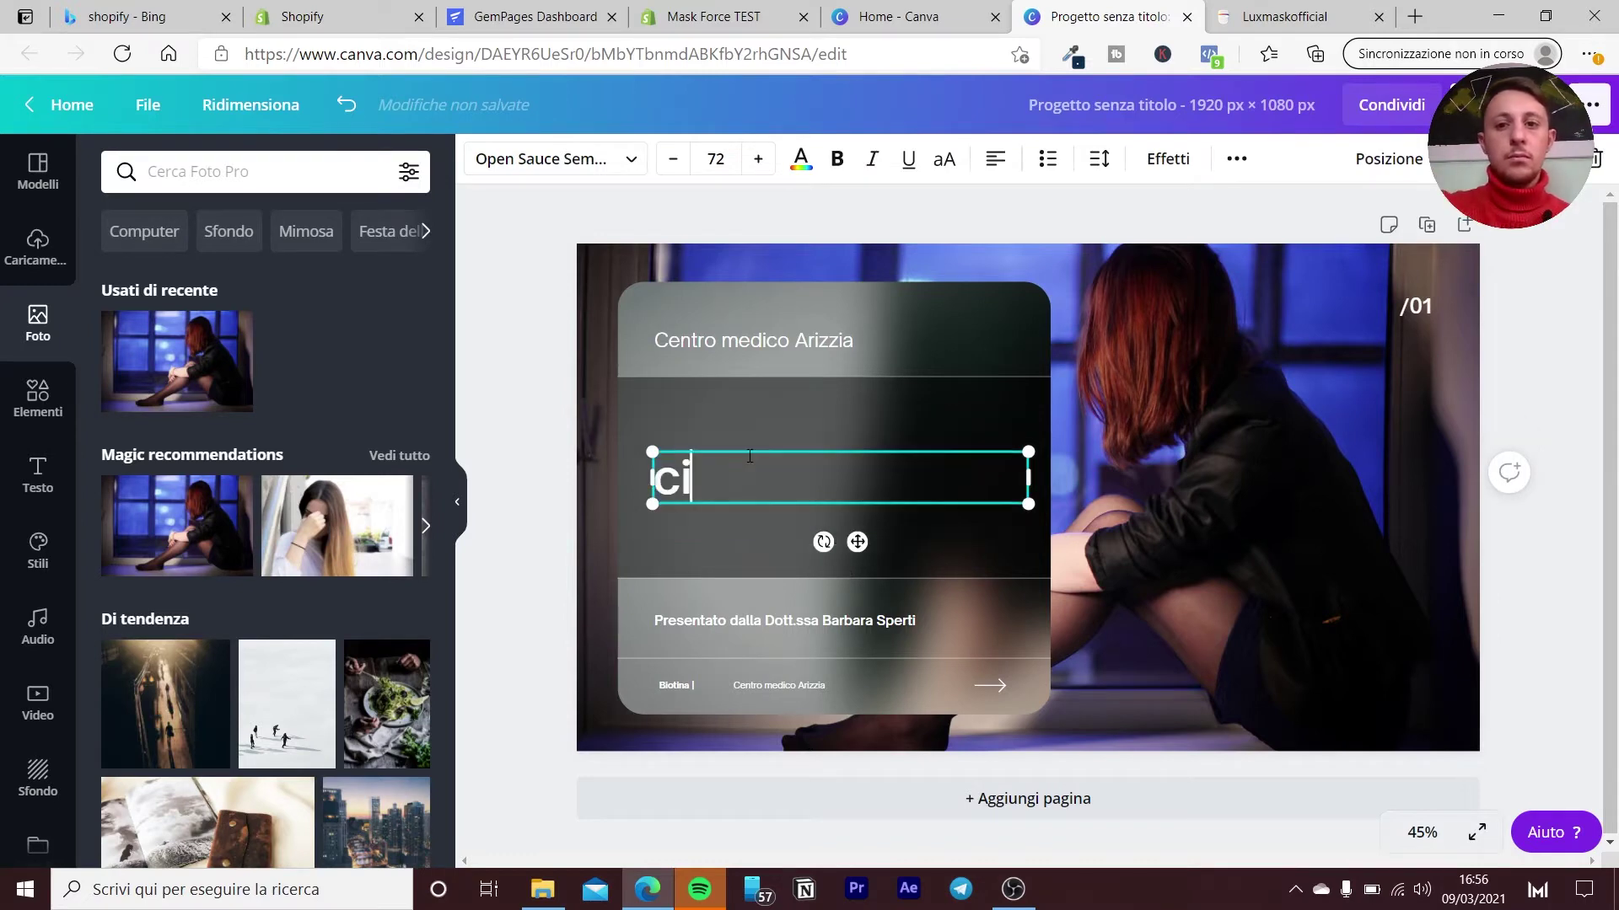
type("ao")
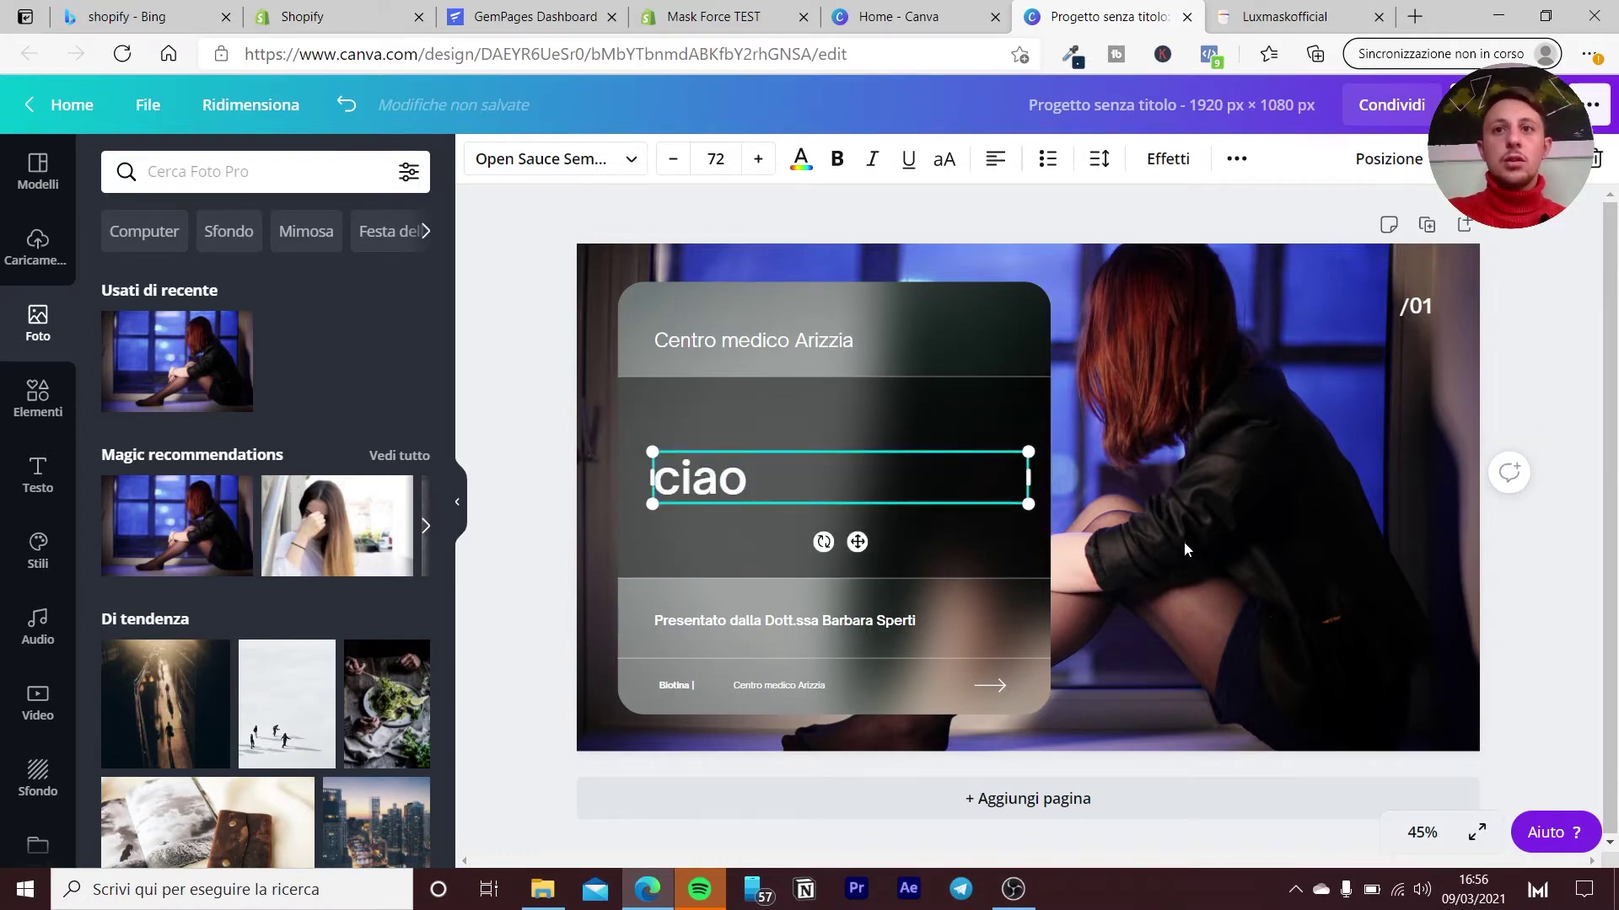
left_click(1184, 541)
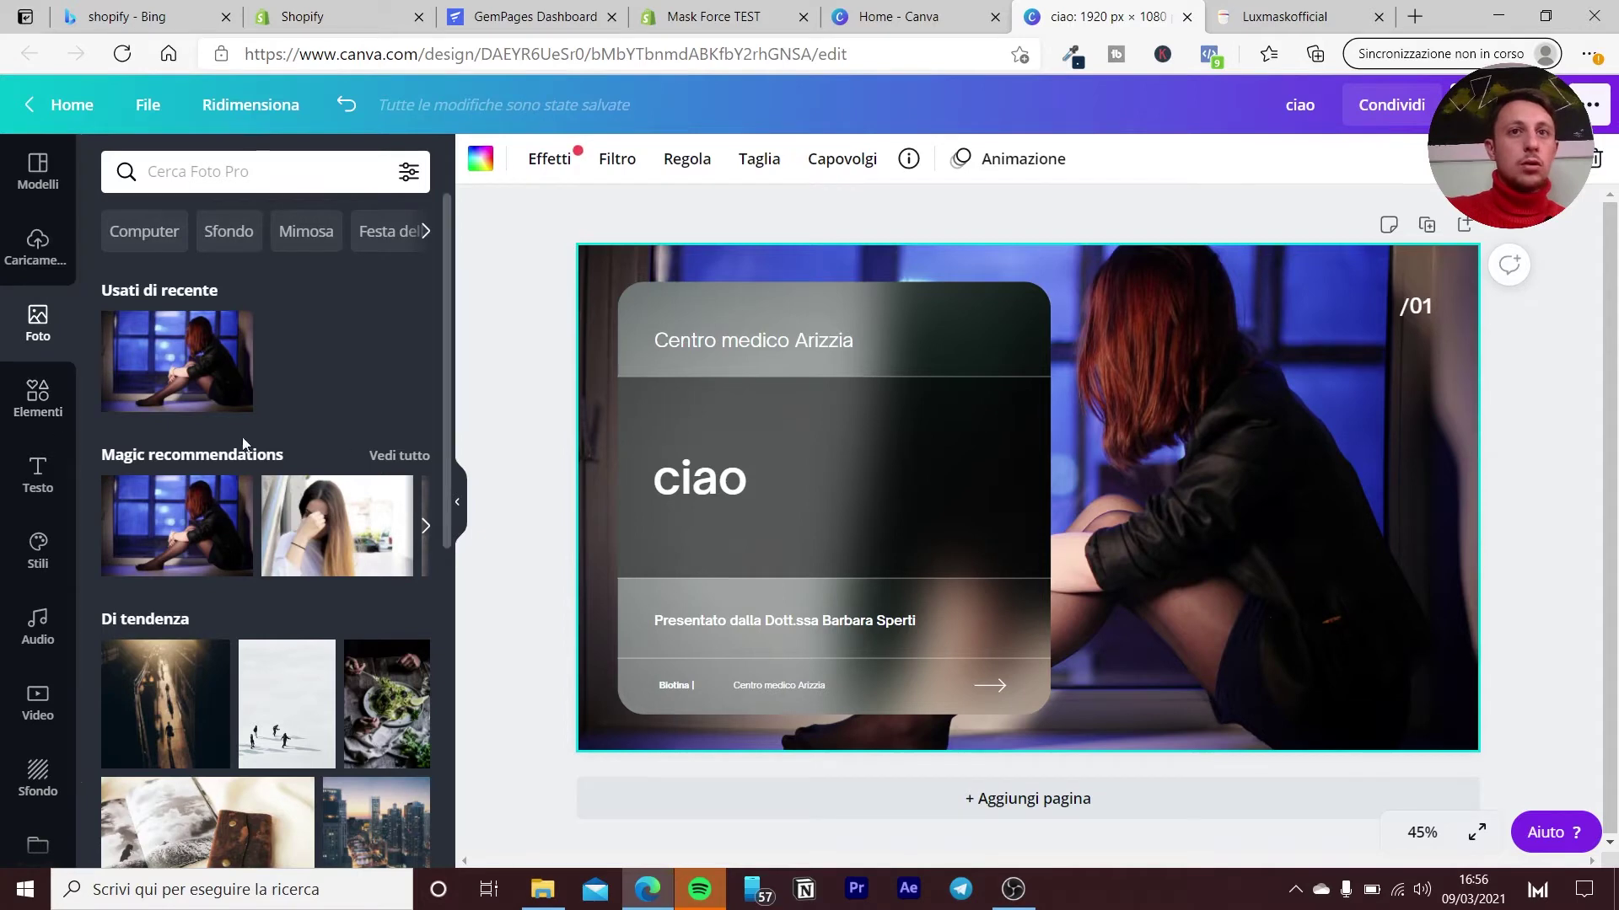
right_click(1345, 453)
left_click(1162, 559)
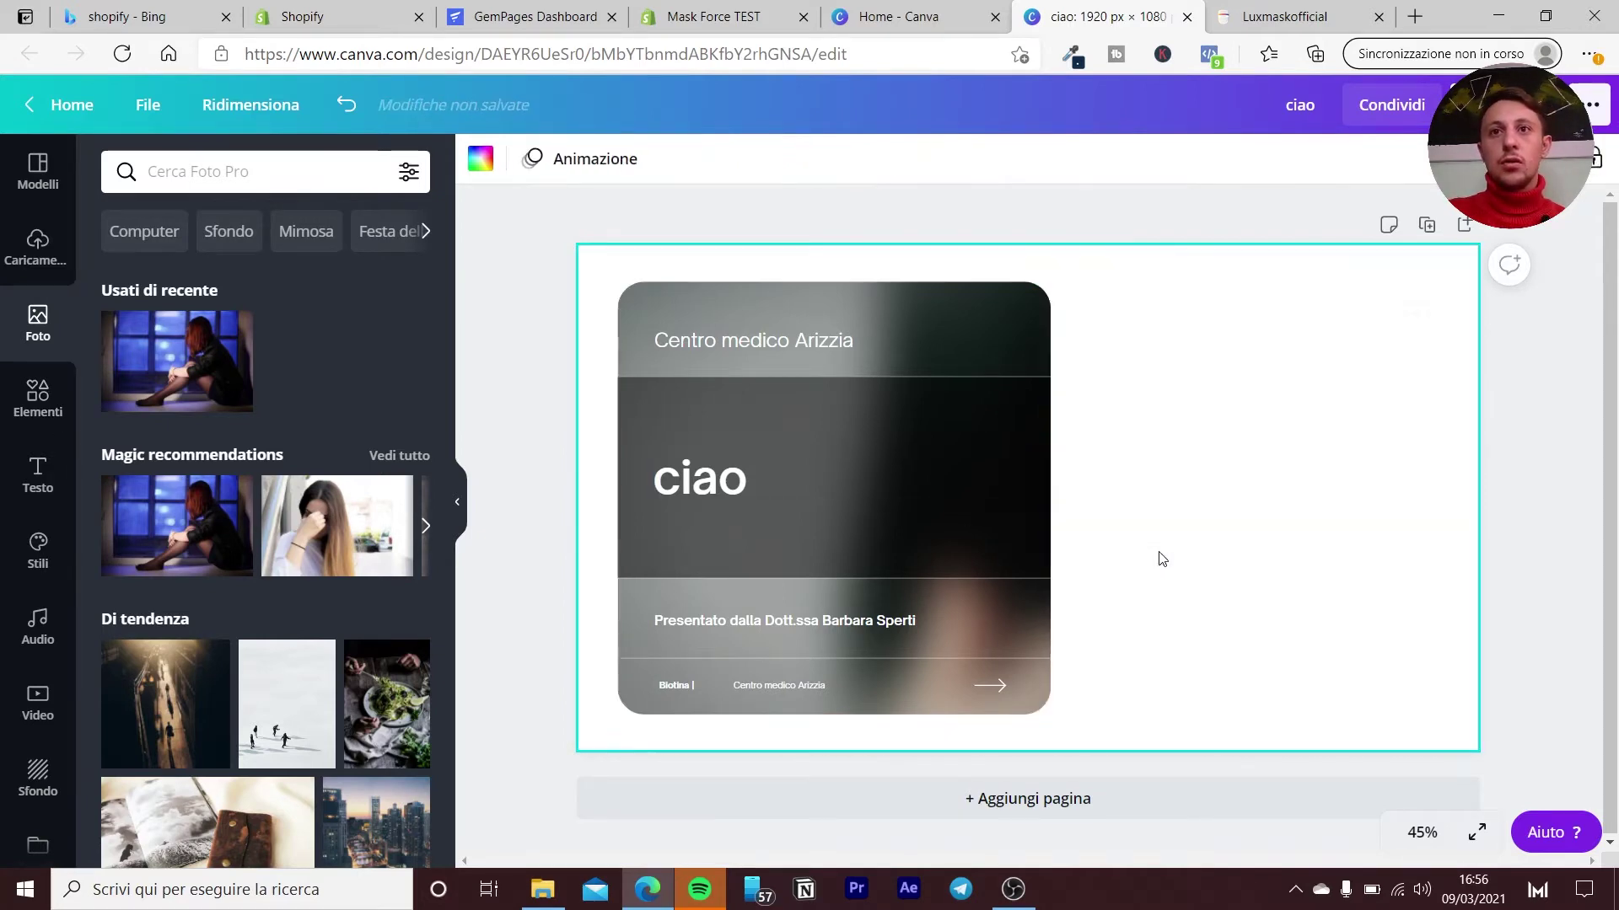
left_click(961, 509)
right_click(961, 509)
left_click(1430, 262)
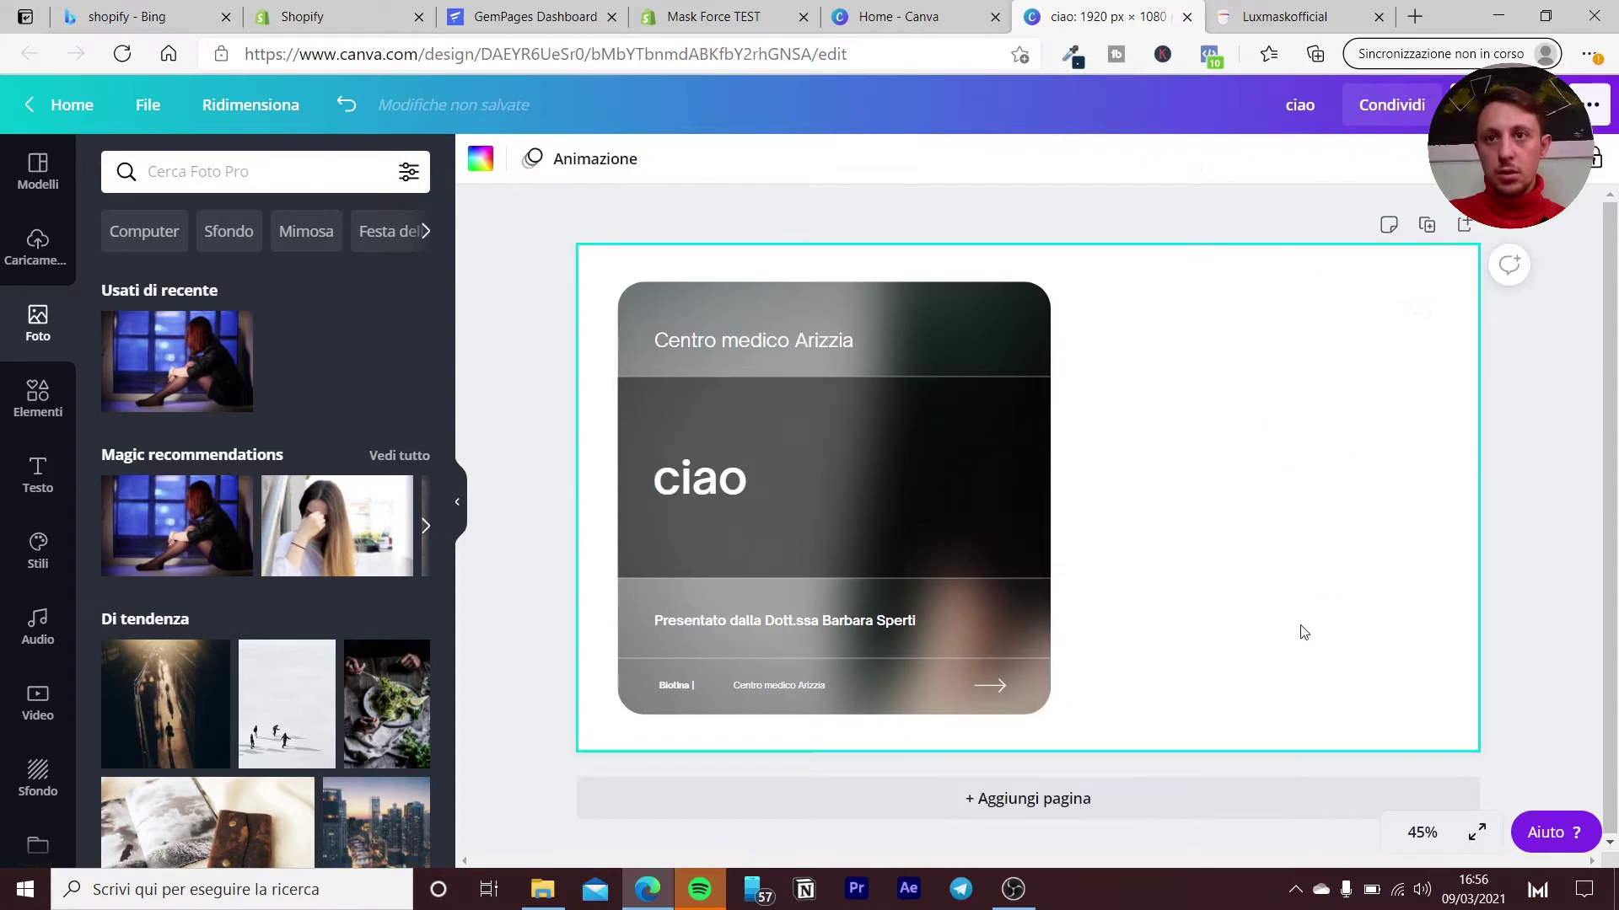
Add a new blank page and delete the first 'ciao' page.
left_click(1028, 798)
scroll(1382, 311, "up", 5)
scroll(1399, 286, "up", 2)
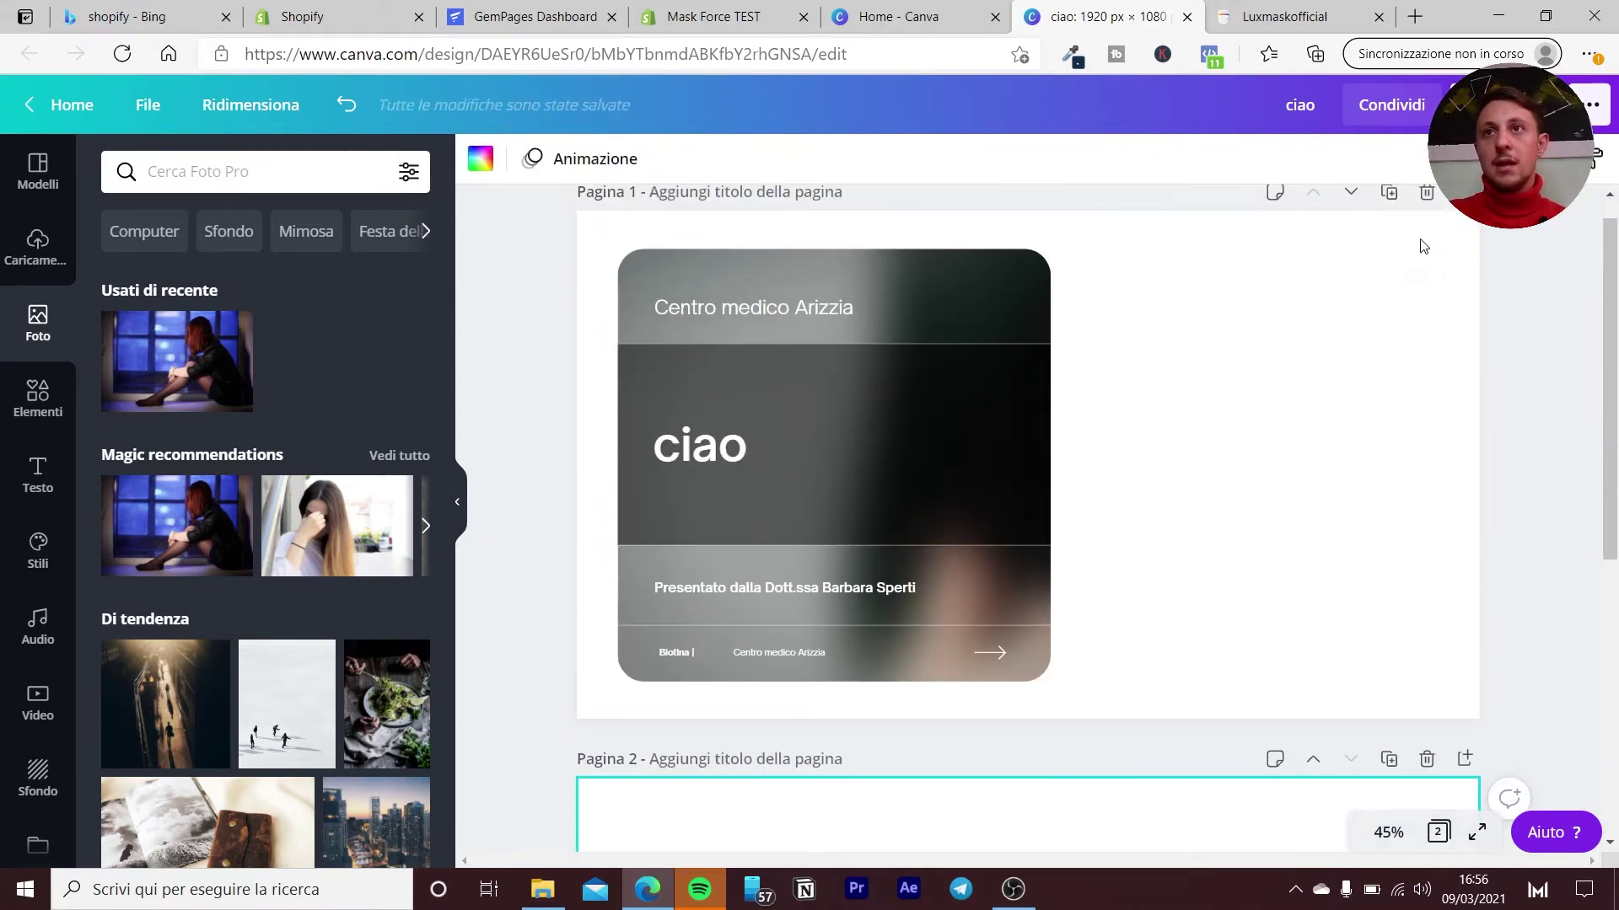
left_click(1425, 197)
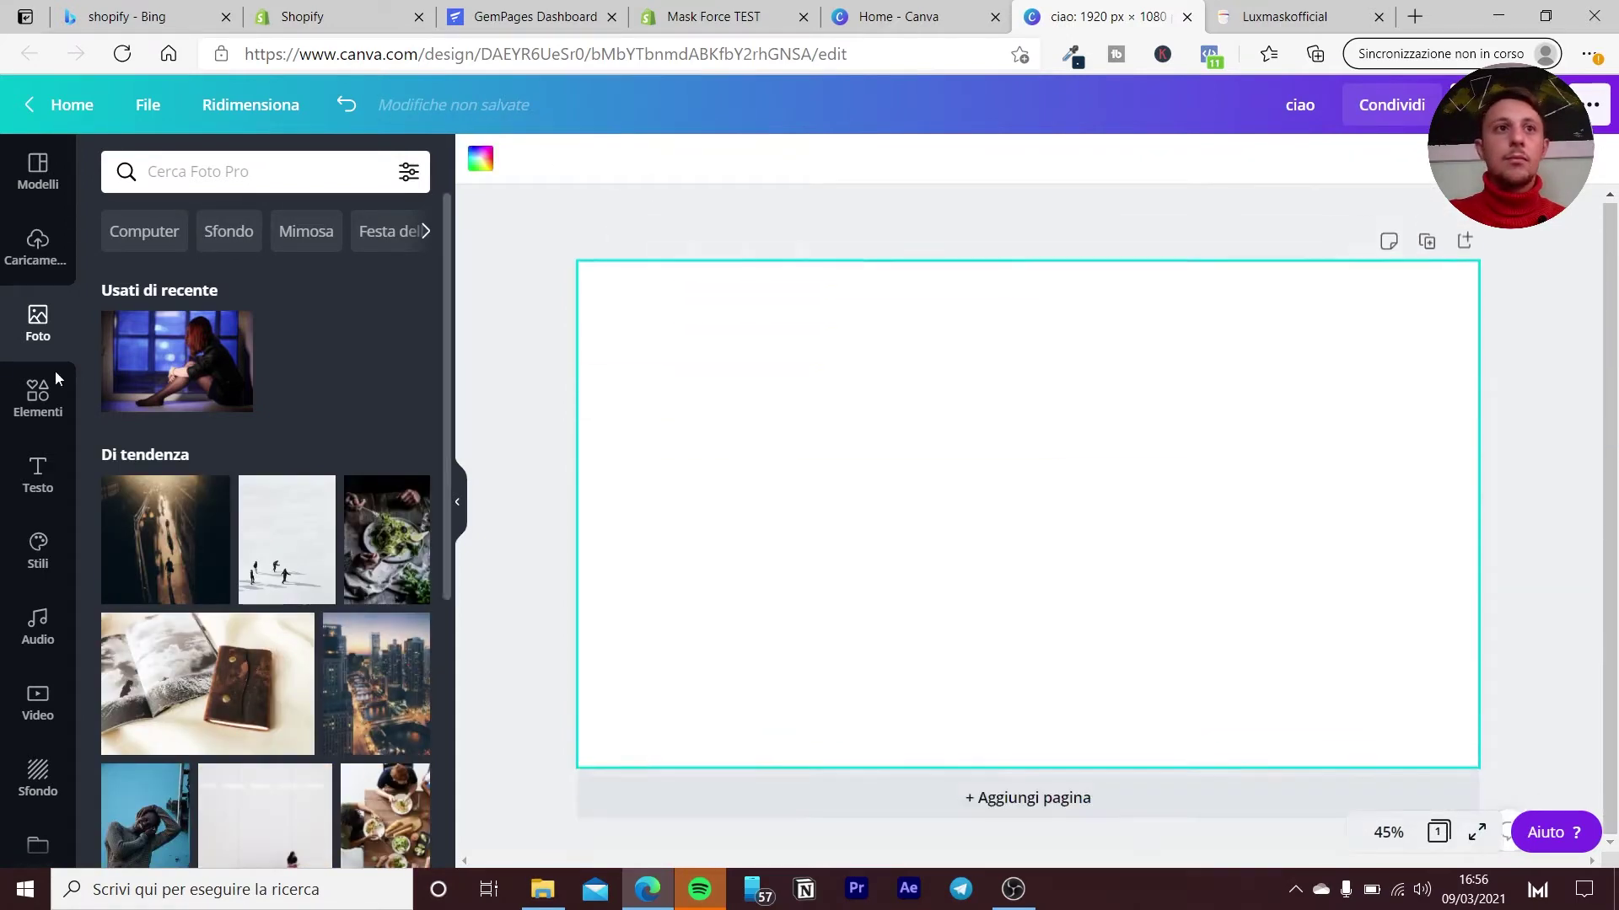
Open Elementi and scroll through the lines, shapes, frames, grids and gradients.
left_click(22, 408)
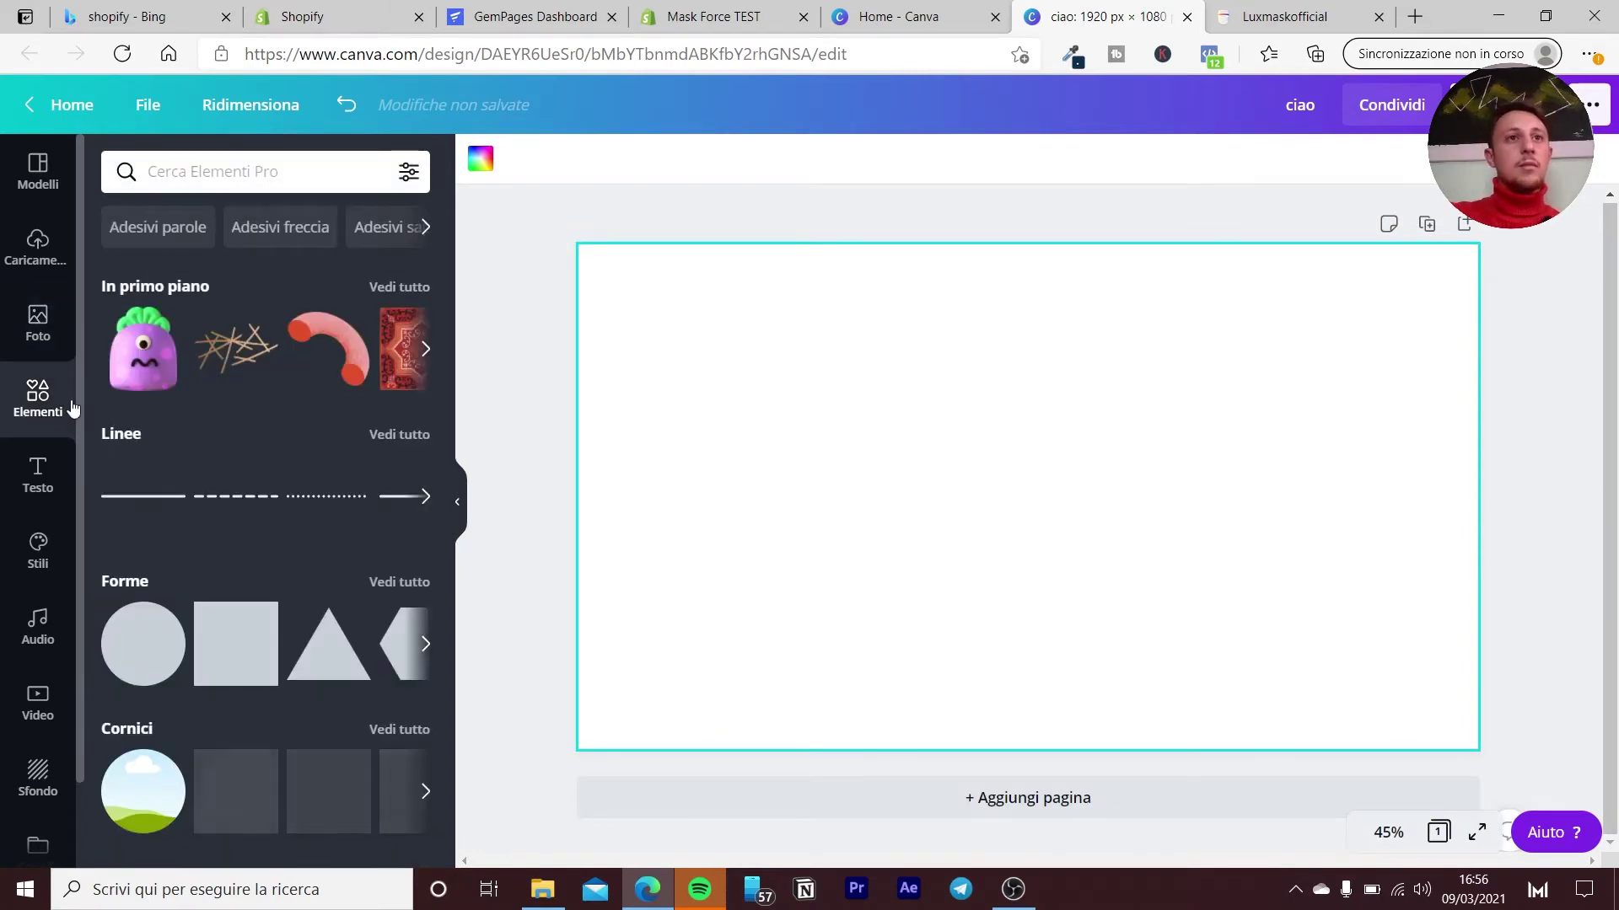
scroll(216, 629, "down", 1)
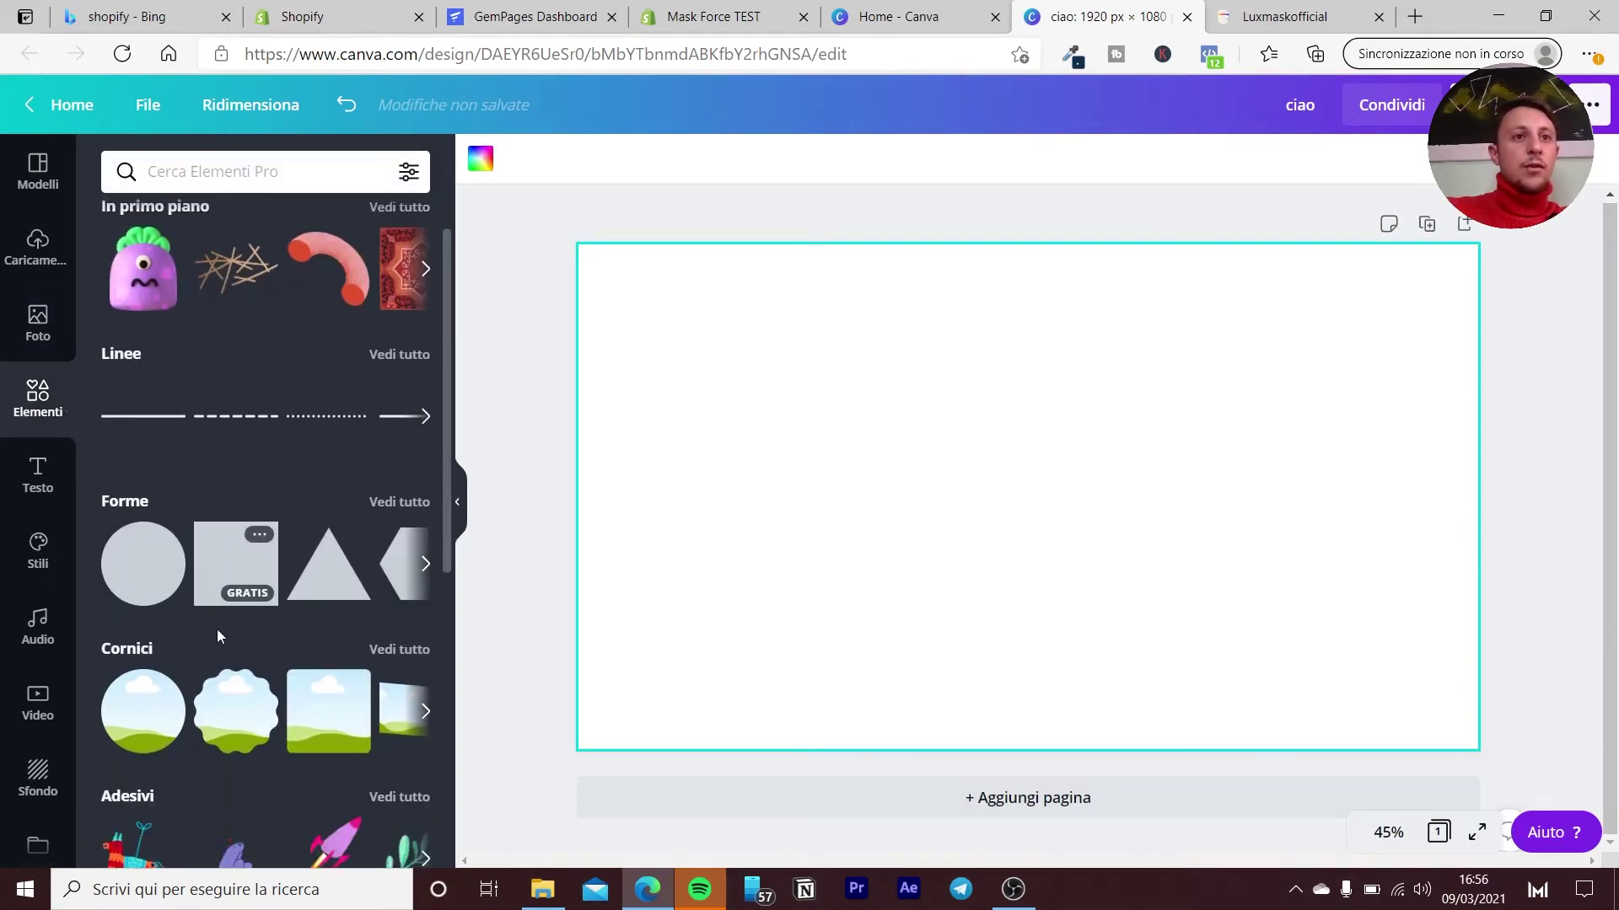
scroll(216, 631, "down", 2)
scroll(215, 631, "down", 1)
scroll(216, 631, "down", 1)
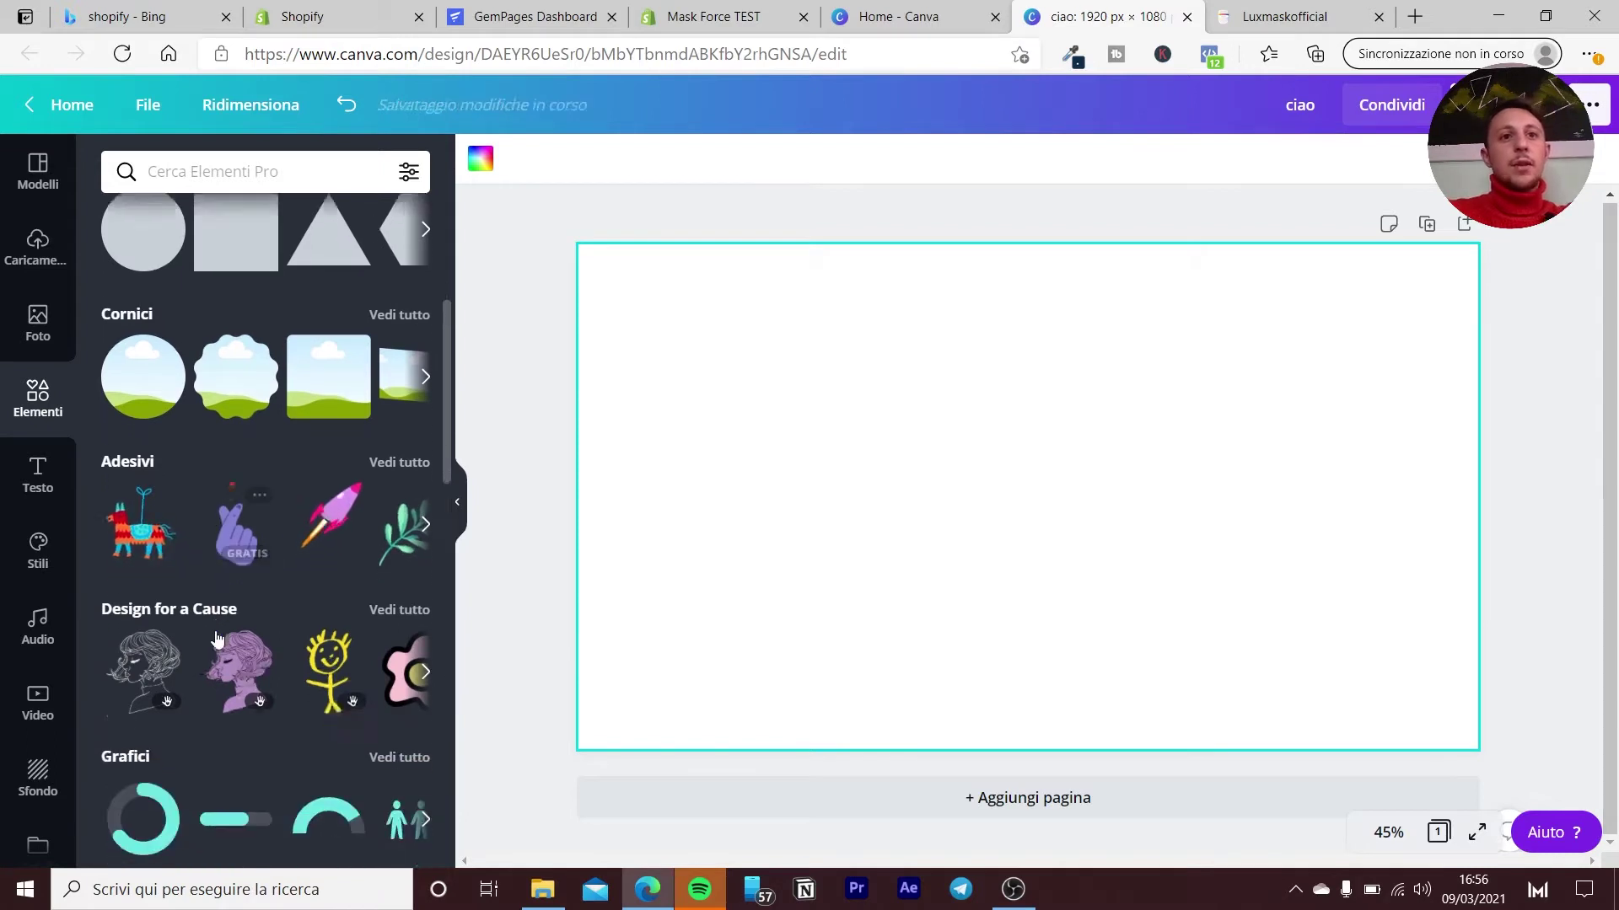
scroll(216, 631, "down", 1)
scroll(216, 631, "down", 2)
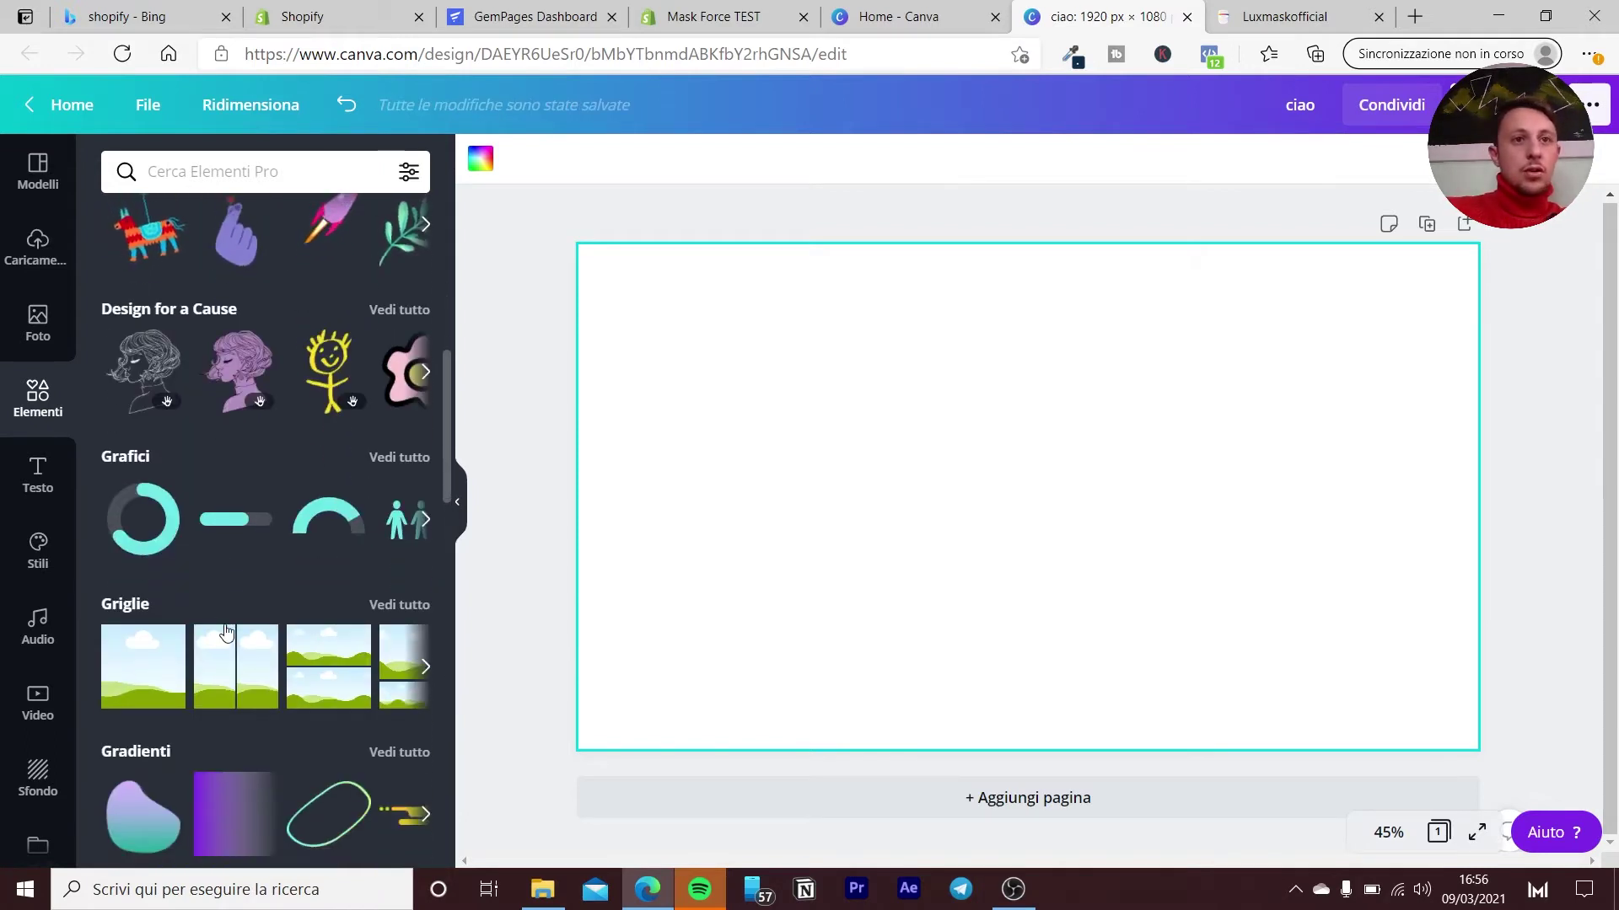
scroll(255, 658, "down", 1)
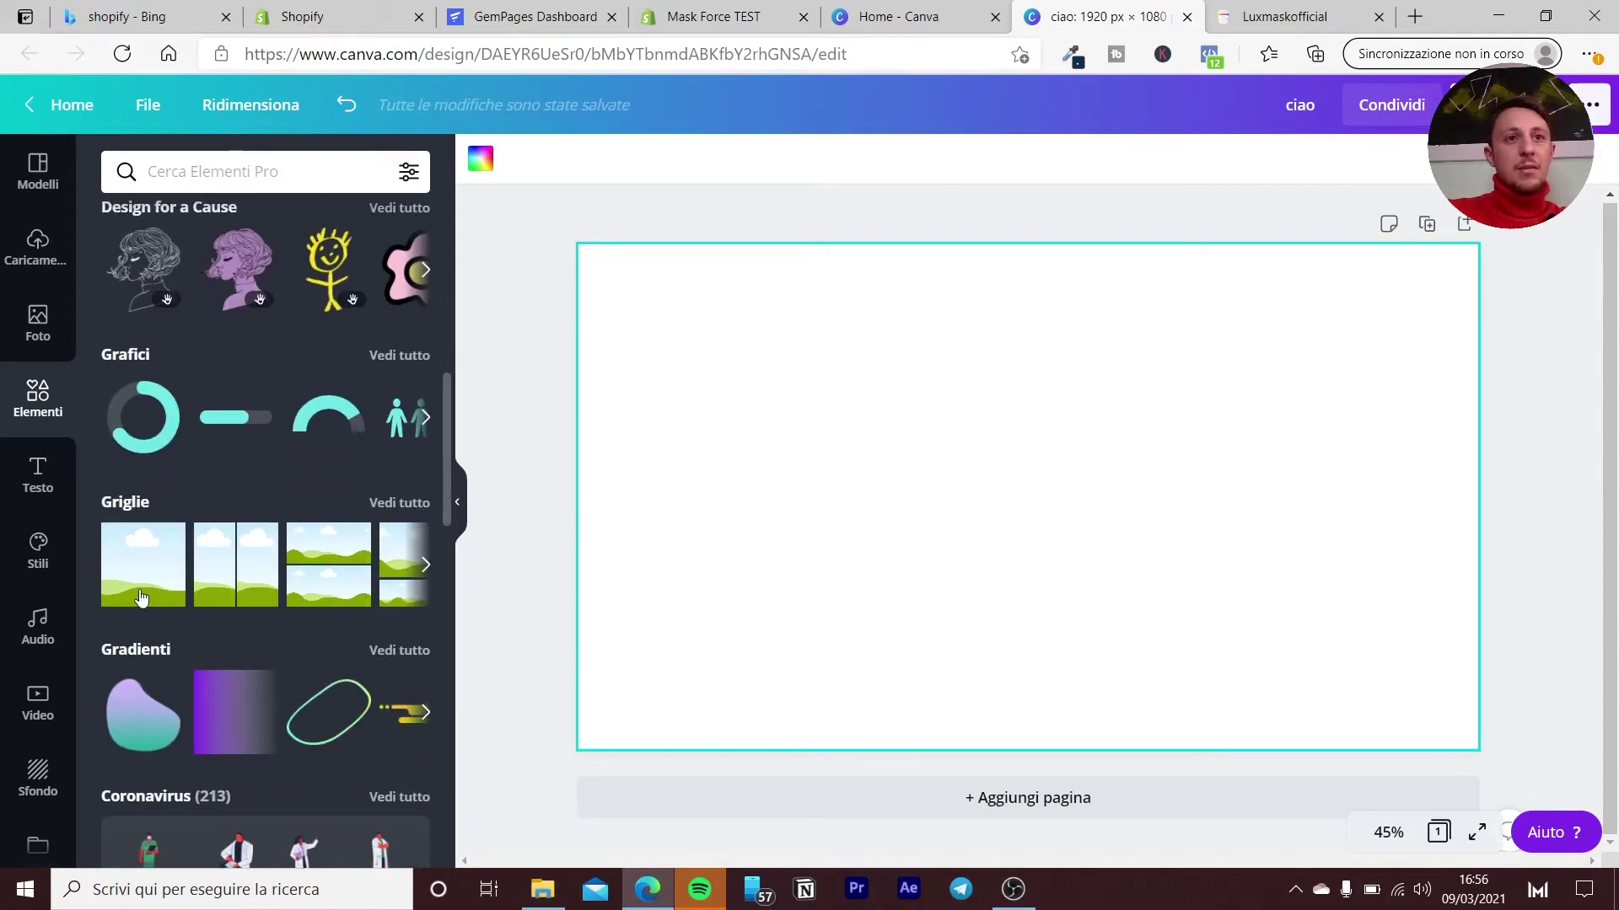
scroll(272, 584, "down", 1)
scroll(253, 607, "down", 1)
mouse_move(234, 508)
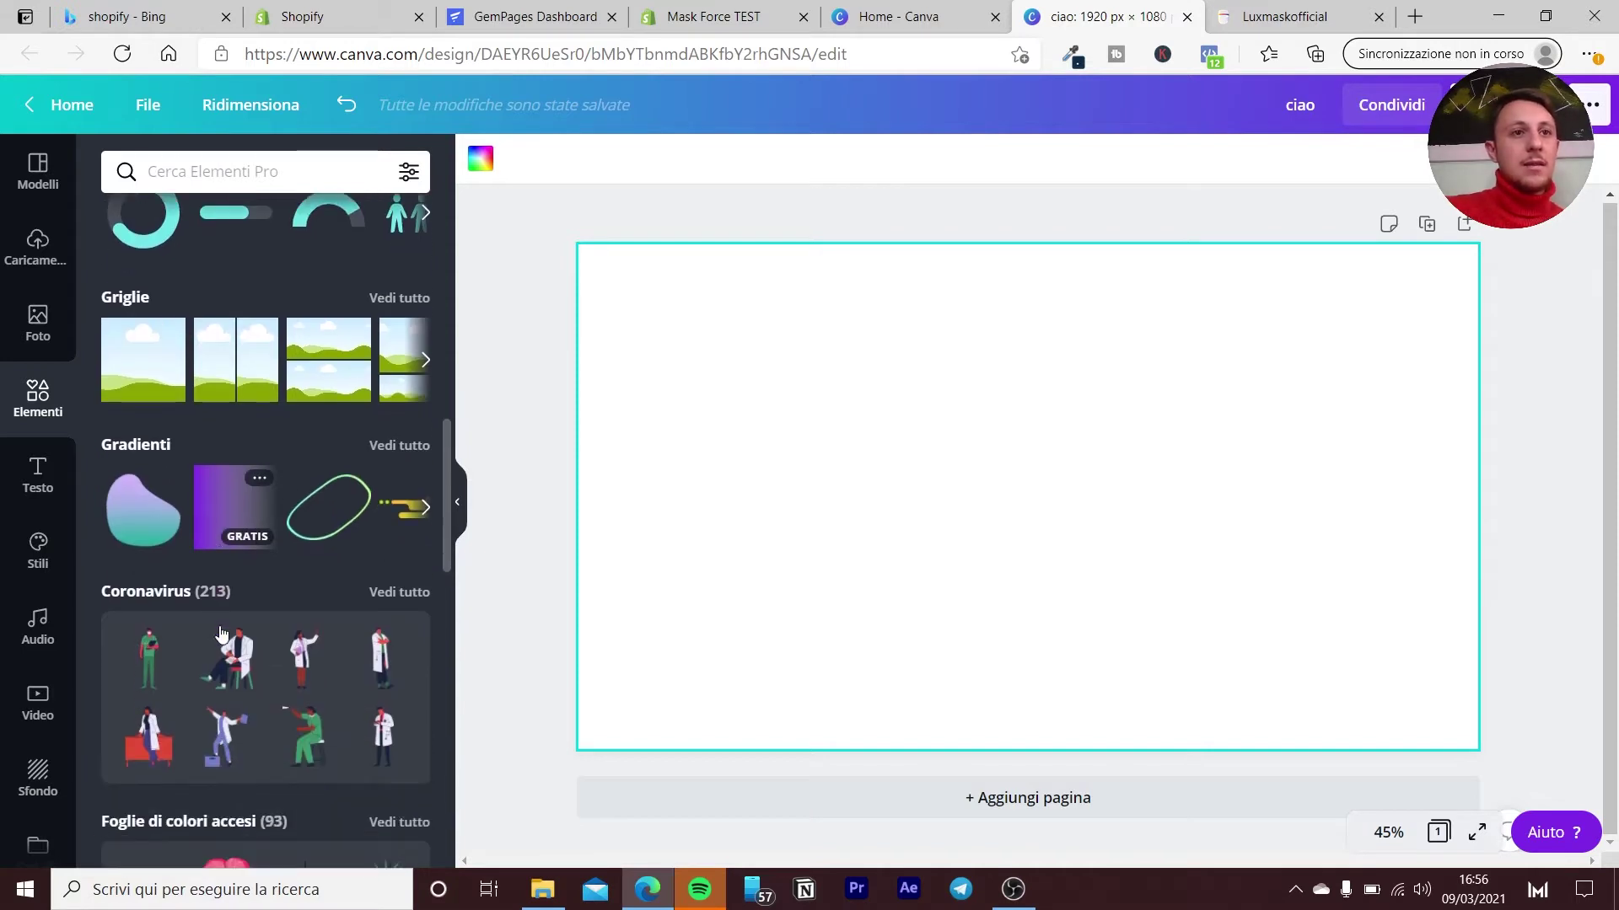
scroll(219, 632, "down", 3)
scroll(219, 632, "up", 1)
scroll(206, 624, "up", 2)
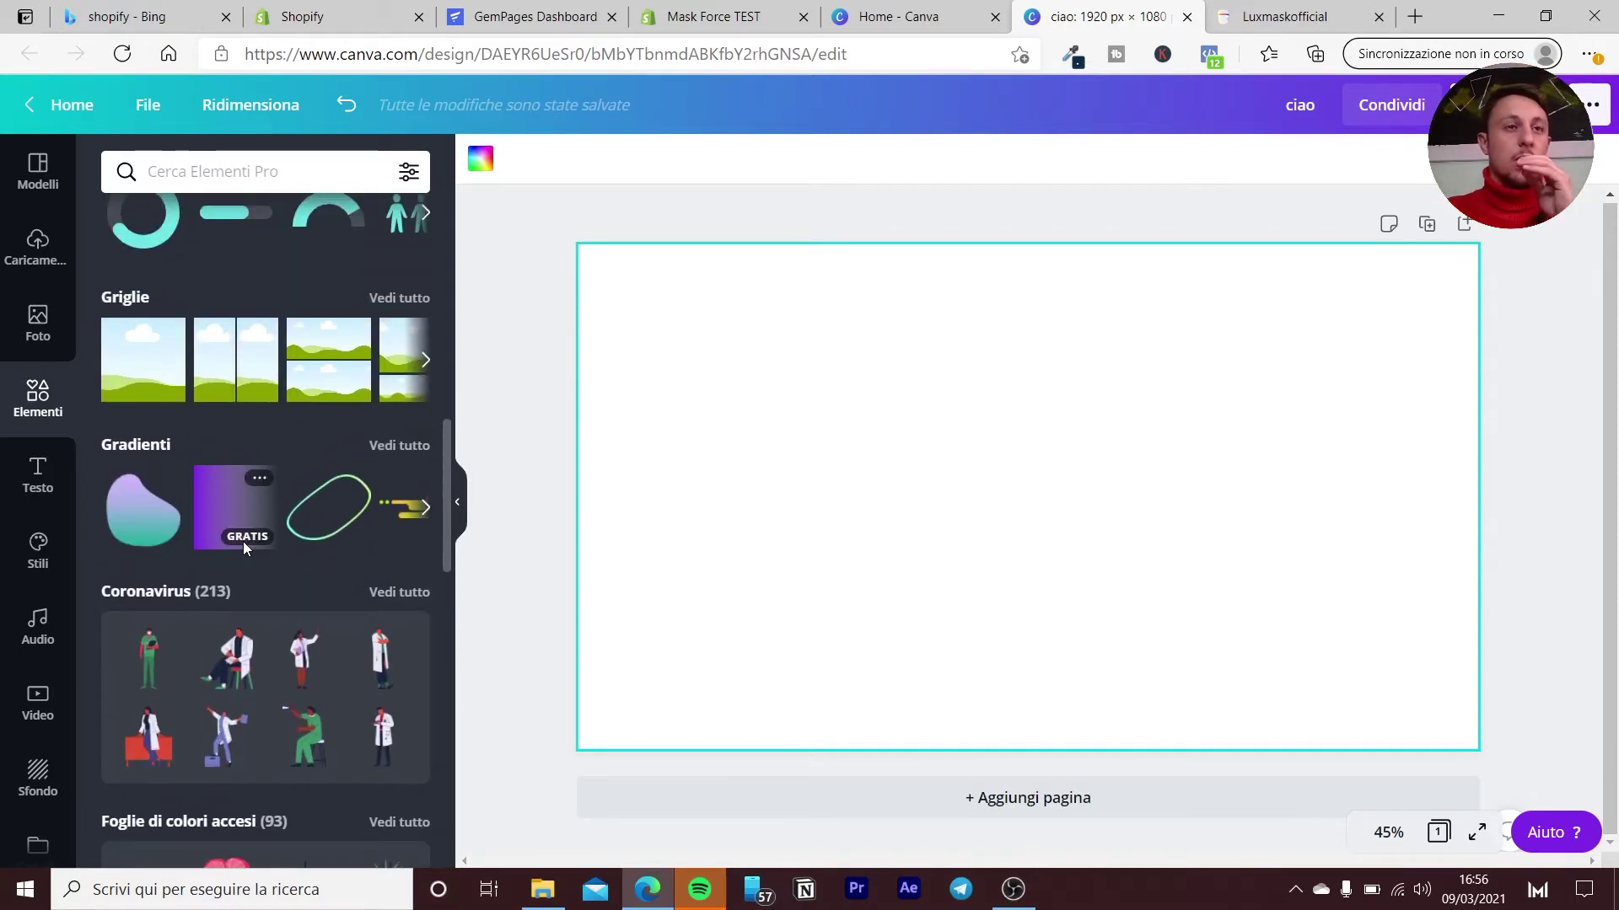
Add a heading text box reading 'ciao' (Open Sans Extra Bold, 90) to the page.
left_click(40, 487)
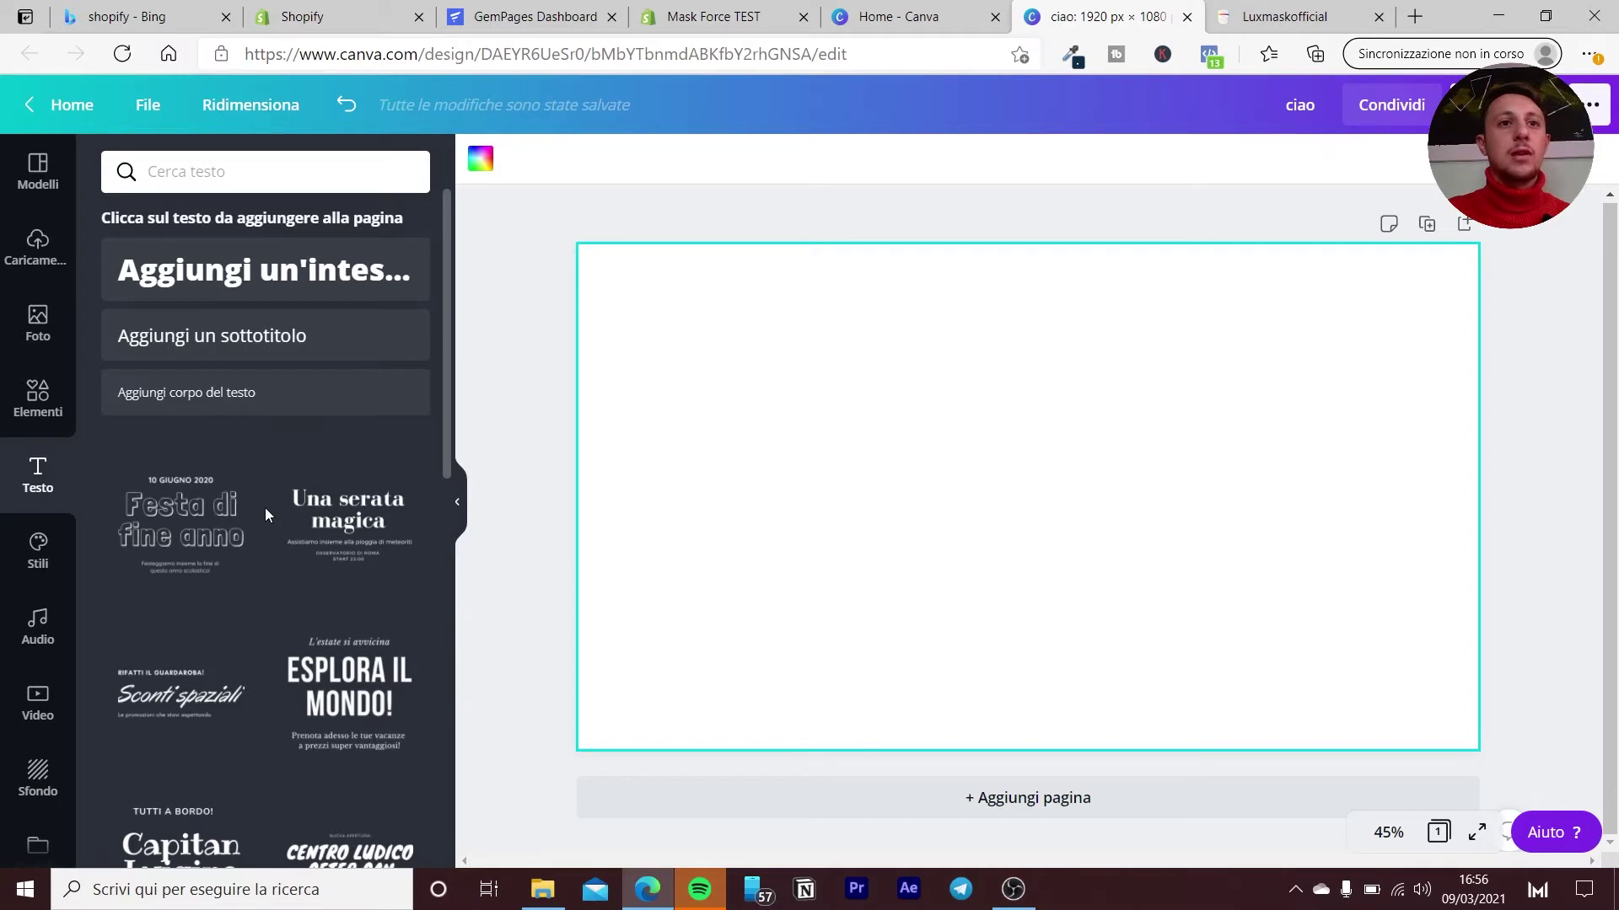
scroll(282, 585, "down", 1)
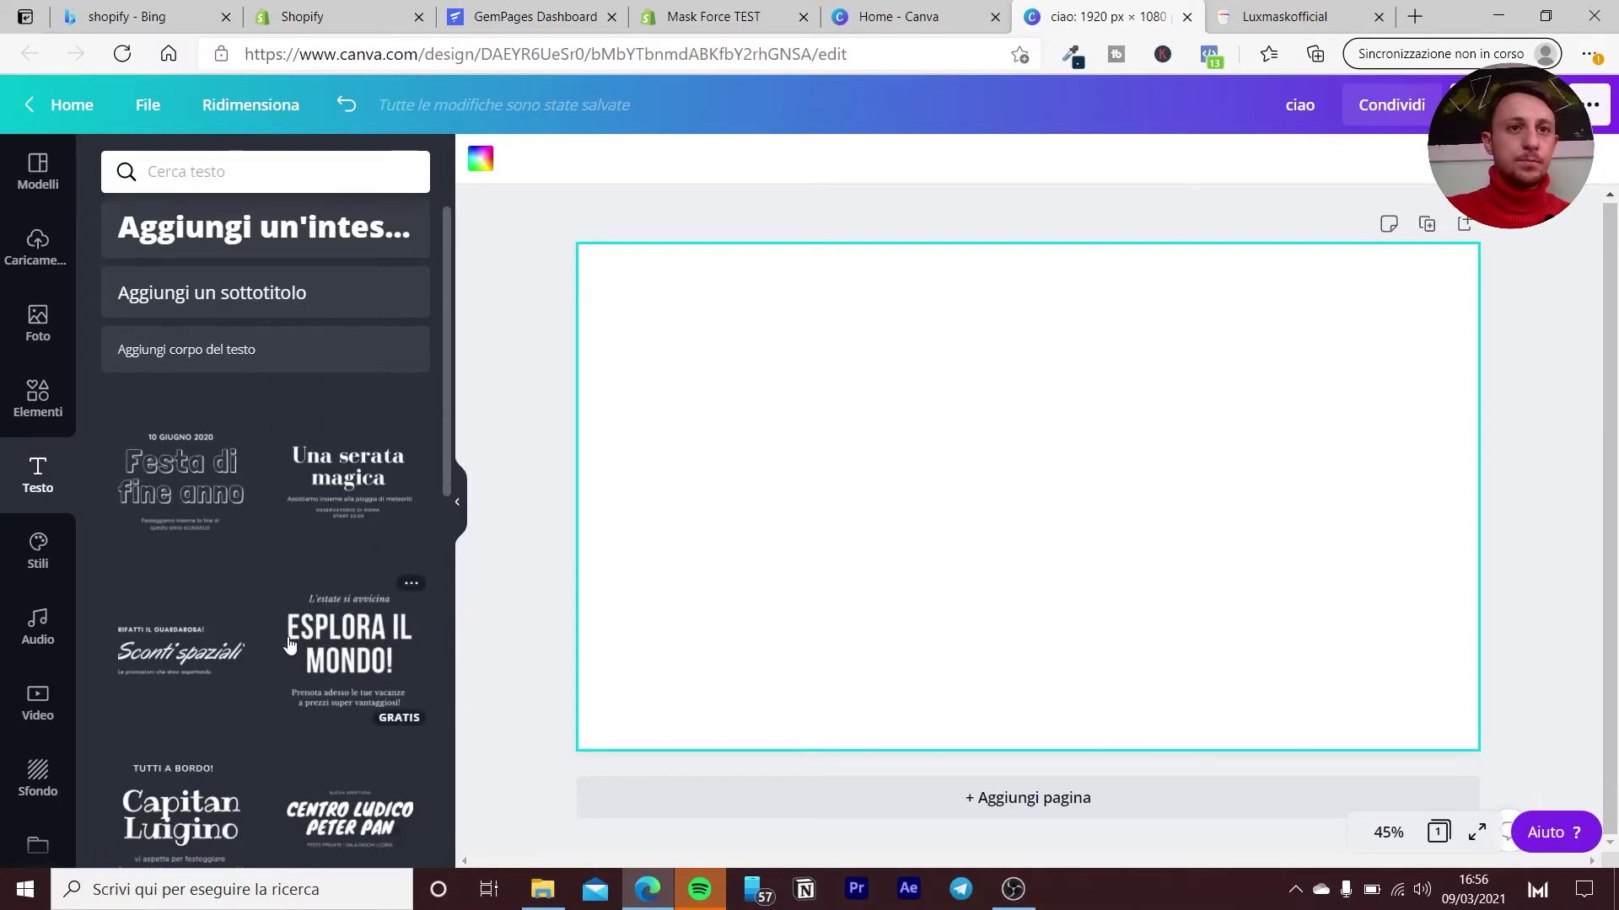
scroll(289, 649, "down", 3)
scroll(289, 649, "down", 2)
scroll(295, 649, "down", 3)
scroll(307, 650, "up", 1)
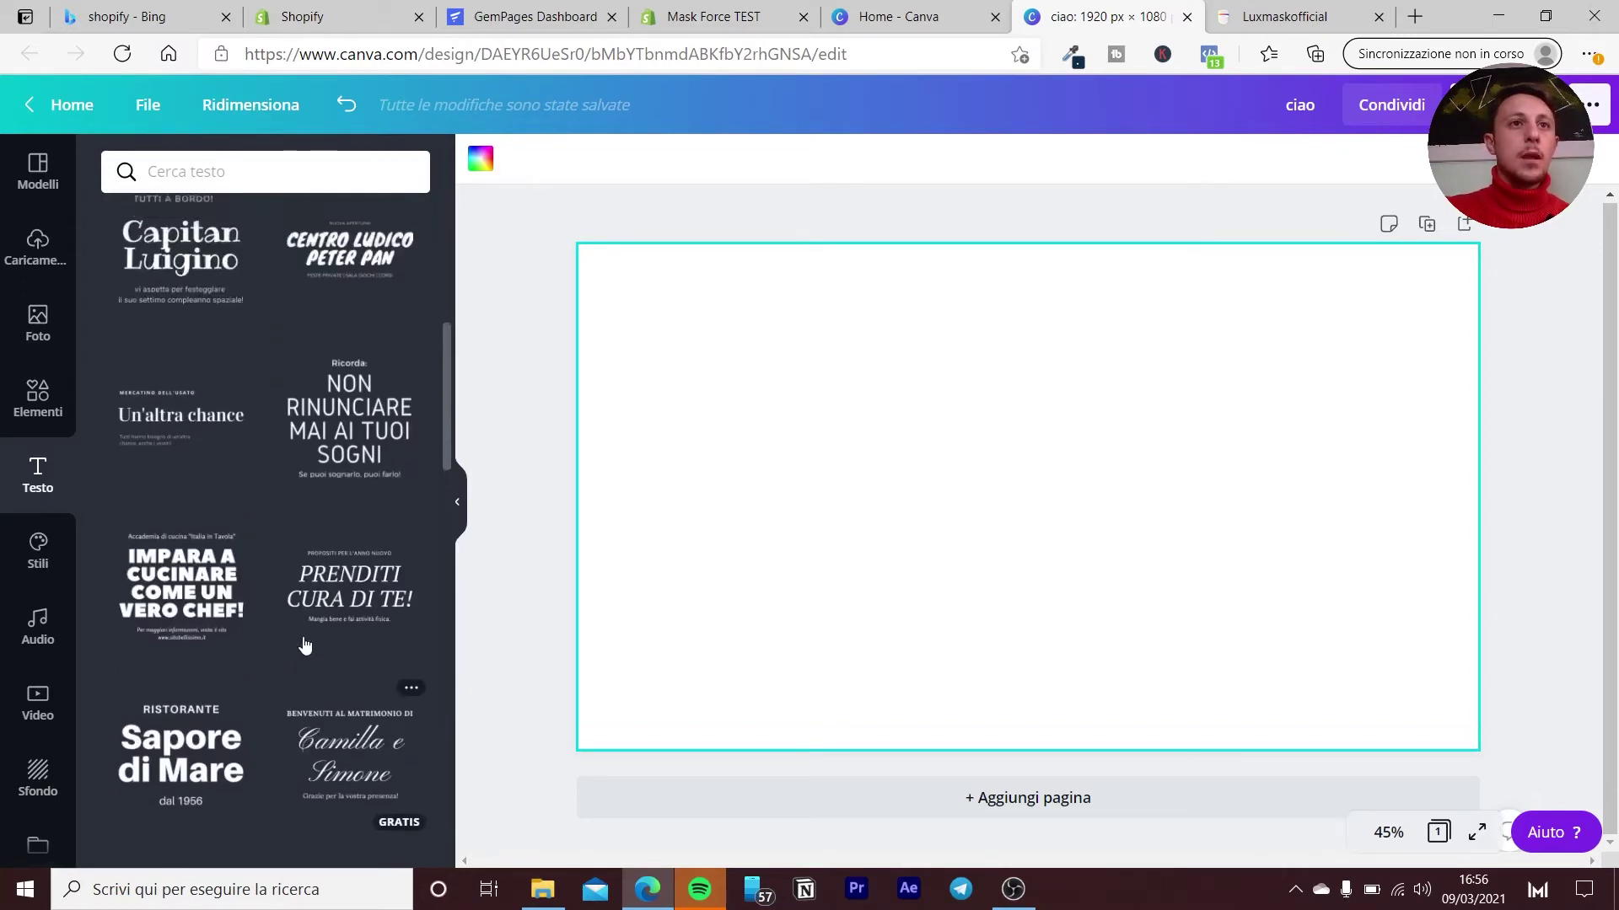
scroll(295, 623, "up", 4)
scroll(293, 607, "up", 4)
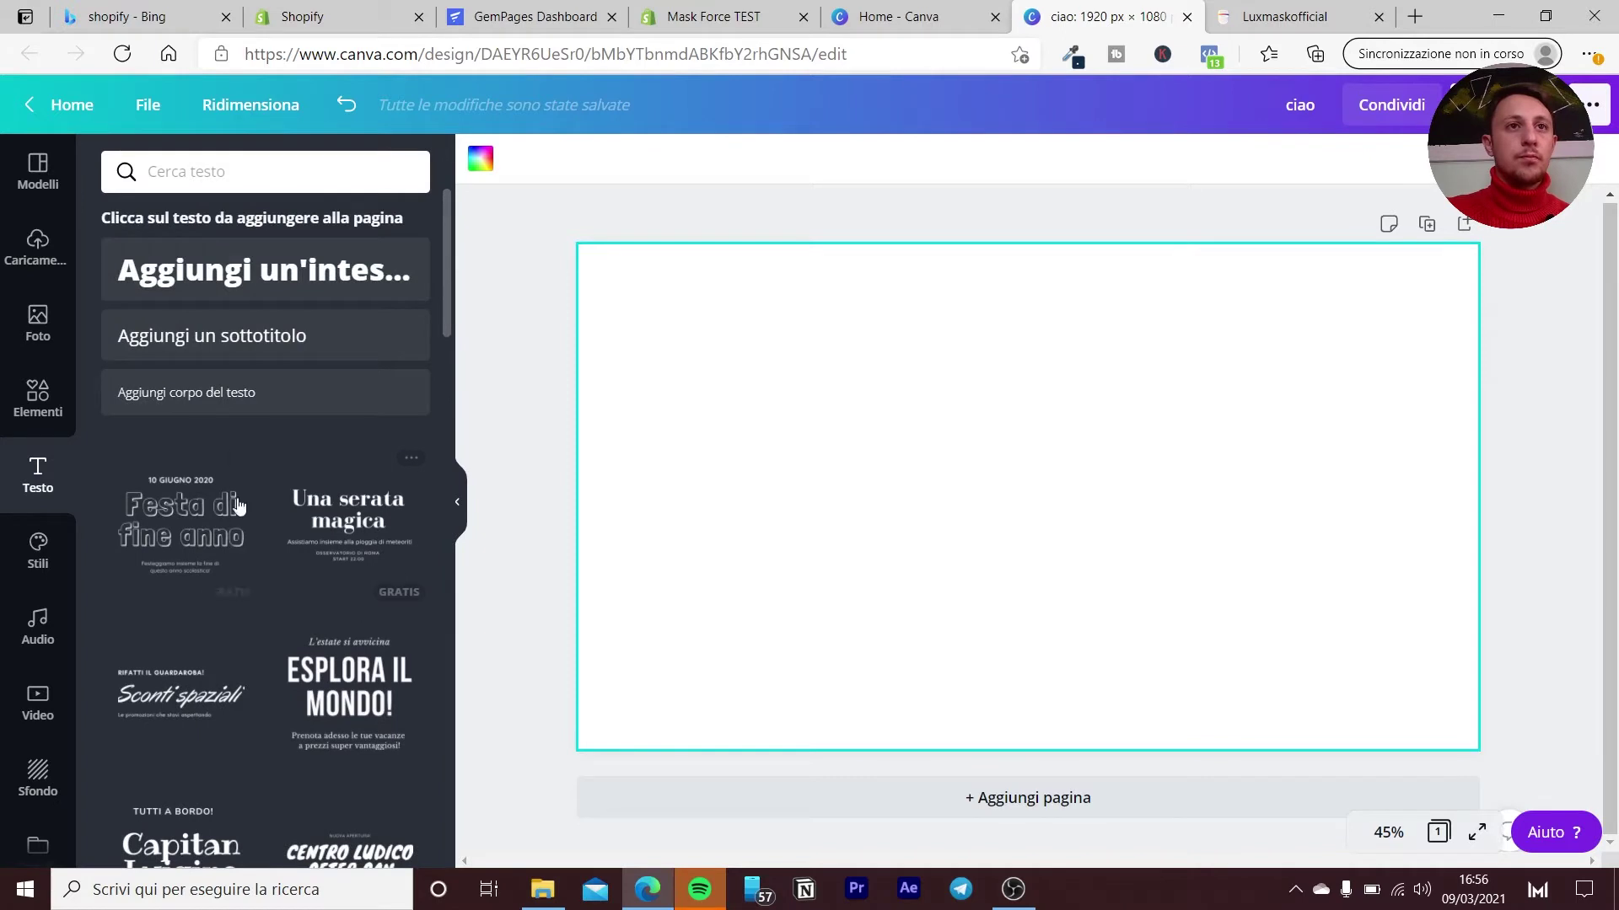
left_click(194, 299)
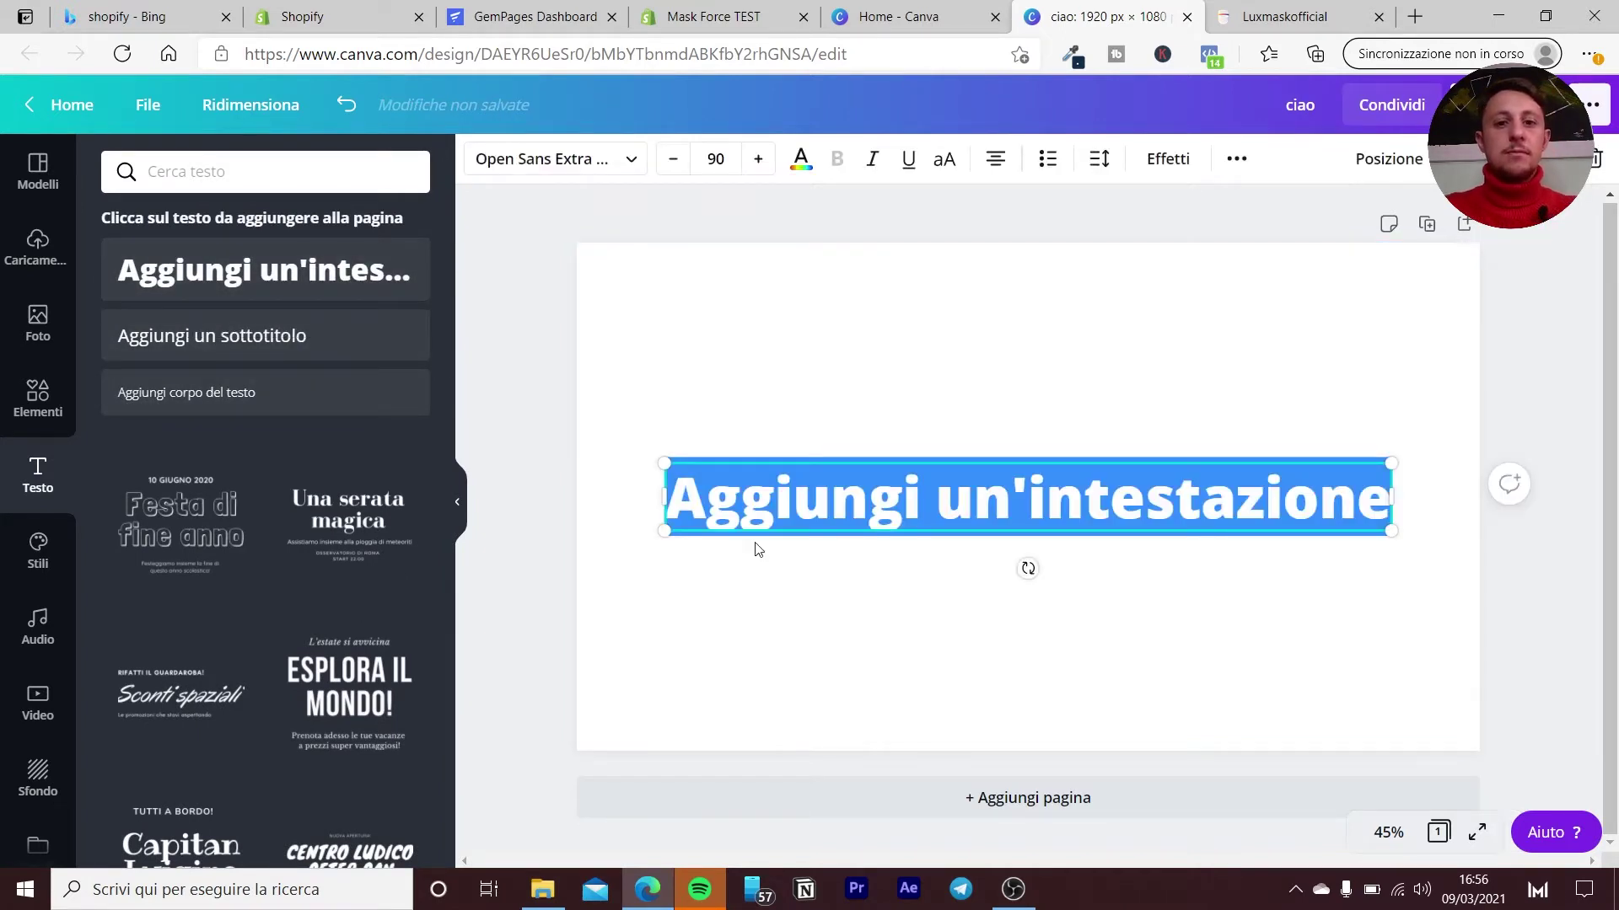
type("ciao")
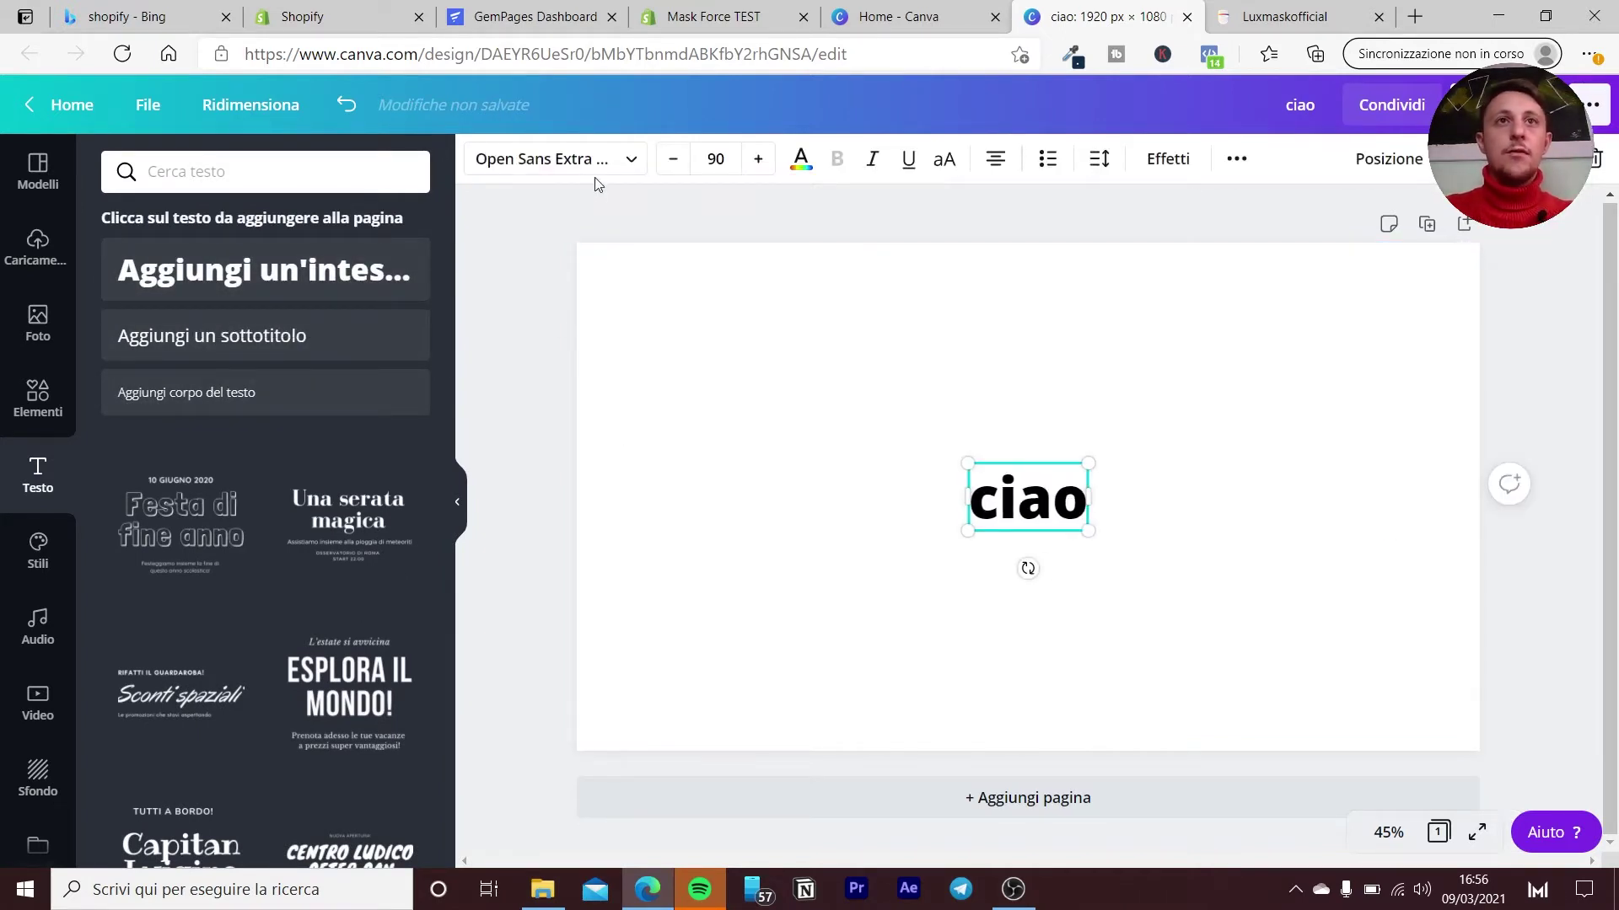
Browse the font list for the 'ciao' heading.
left_click(590, 162)
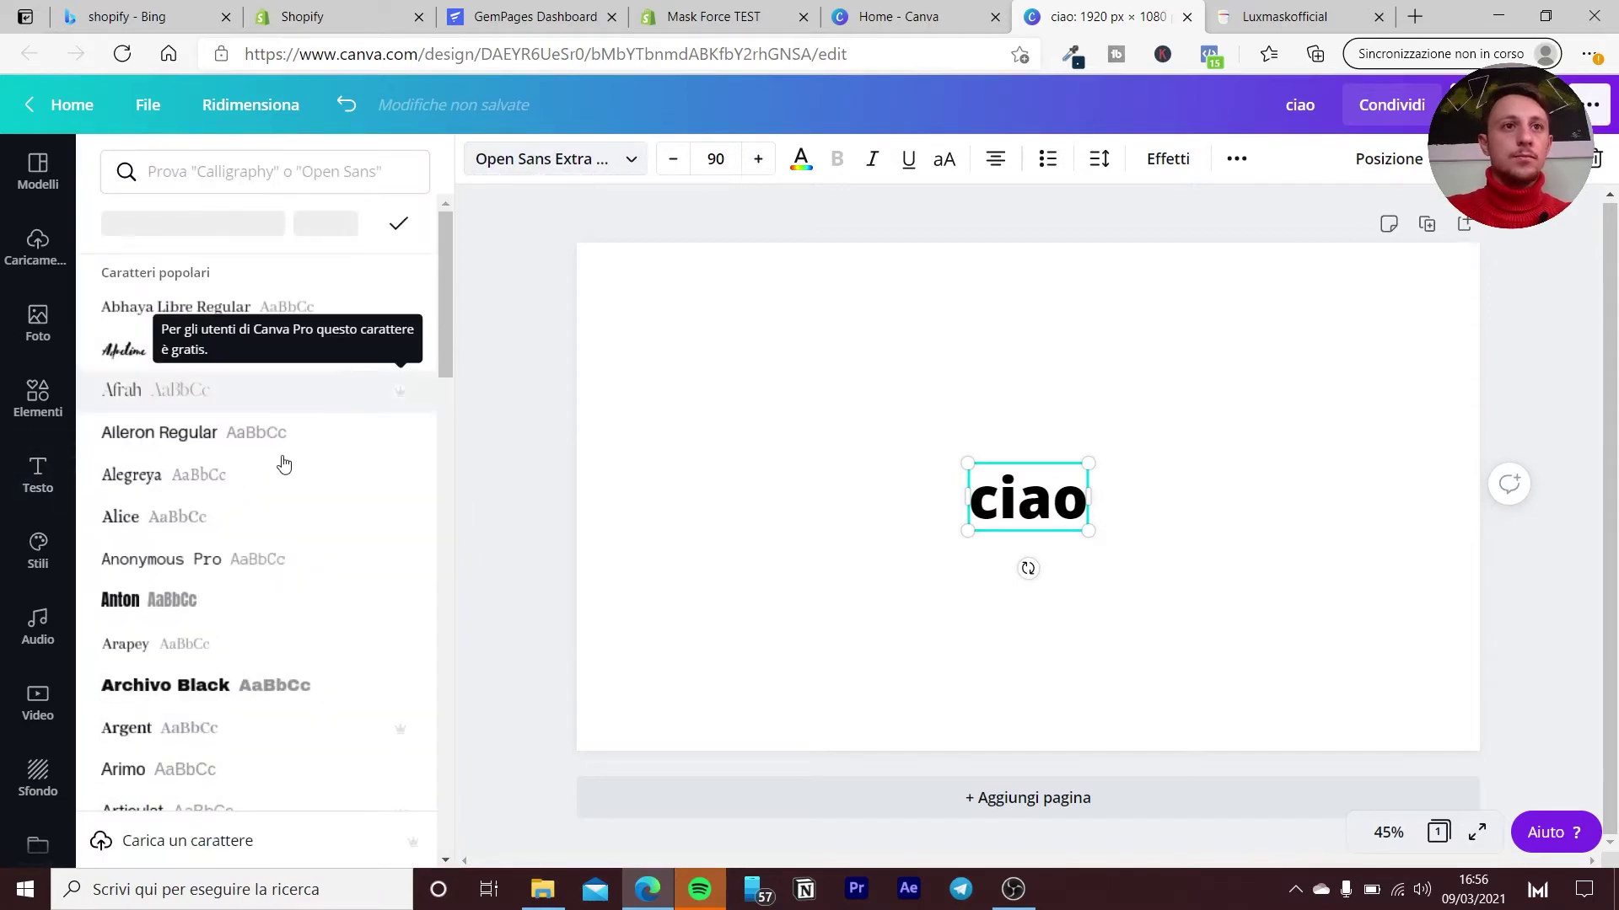
scroll(284, 463, "down", 3)
scroll(270, 476, "down", 1)
scroll(271, 476, "down", 2)
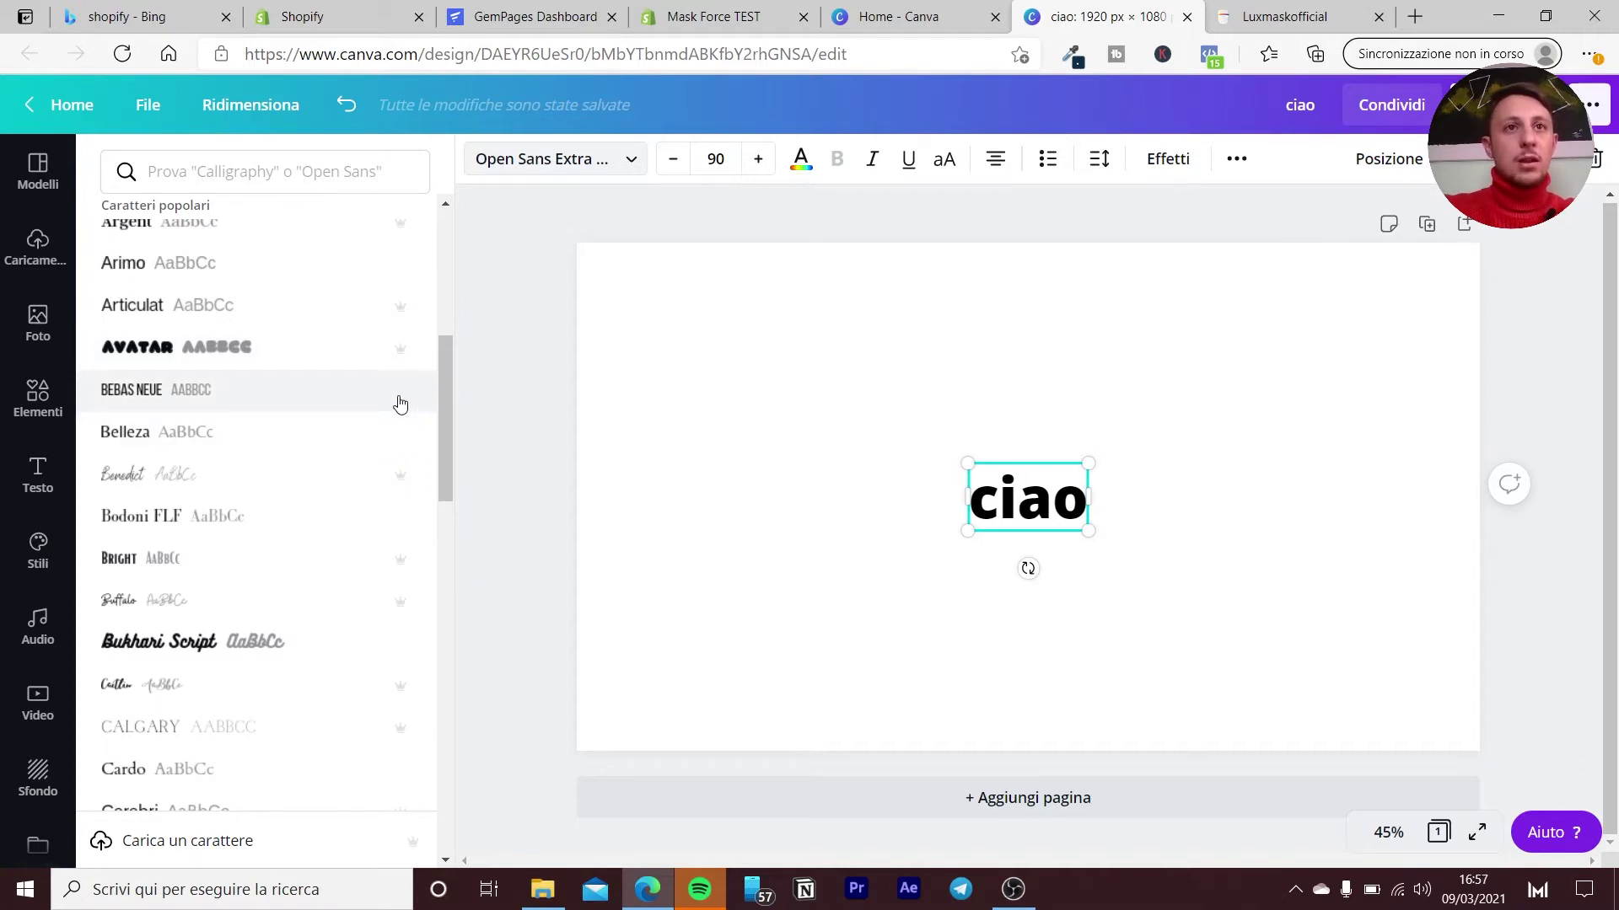
scroll(391, 408, "up", 2)
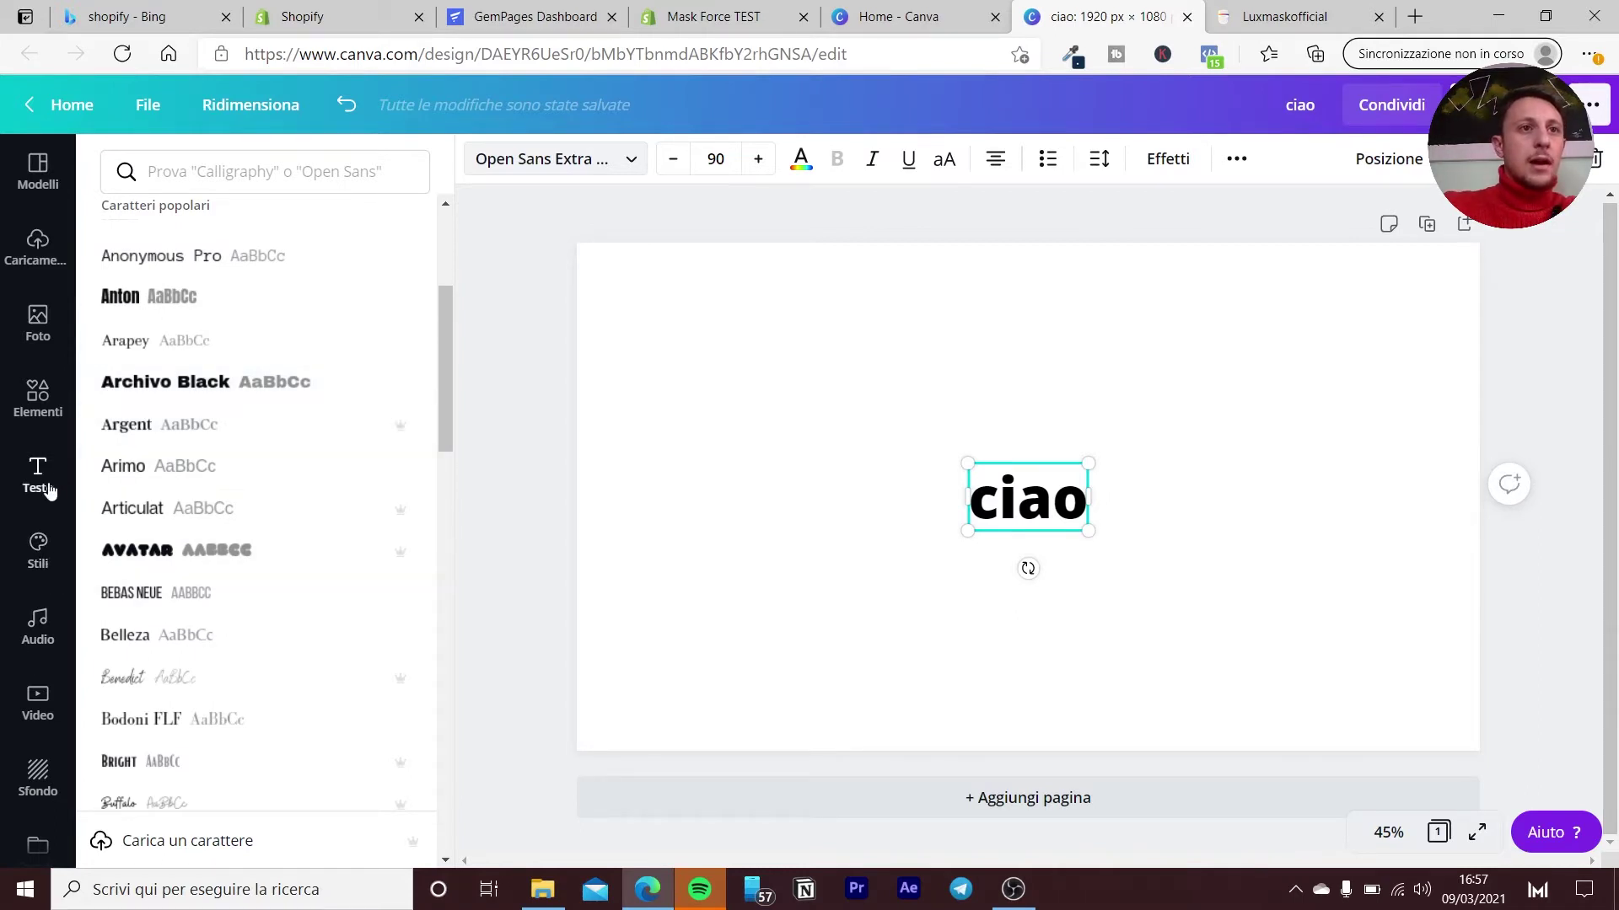
Bring up the Stili design presets and erase the 'ciao' text from the heading.
left_click(49, 568)
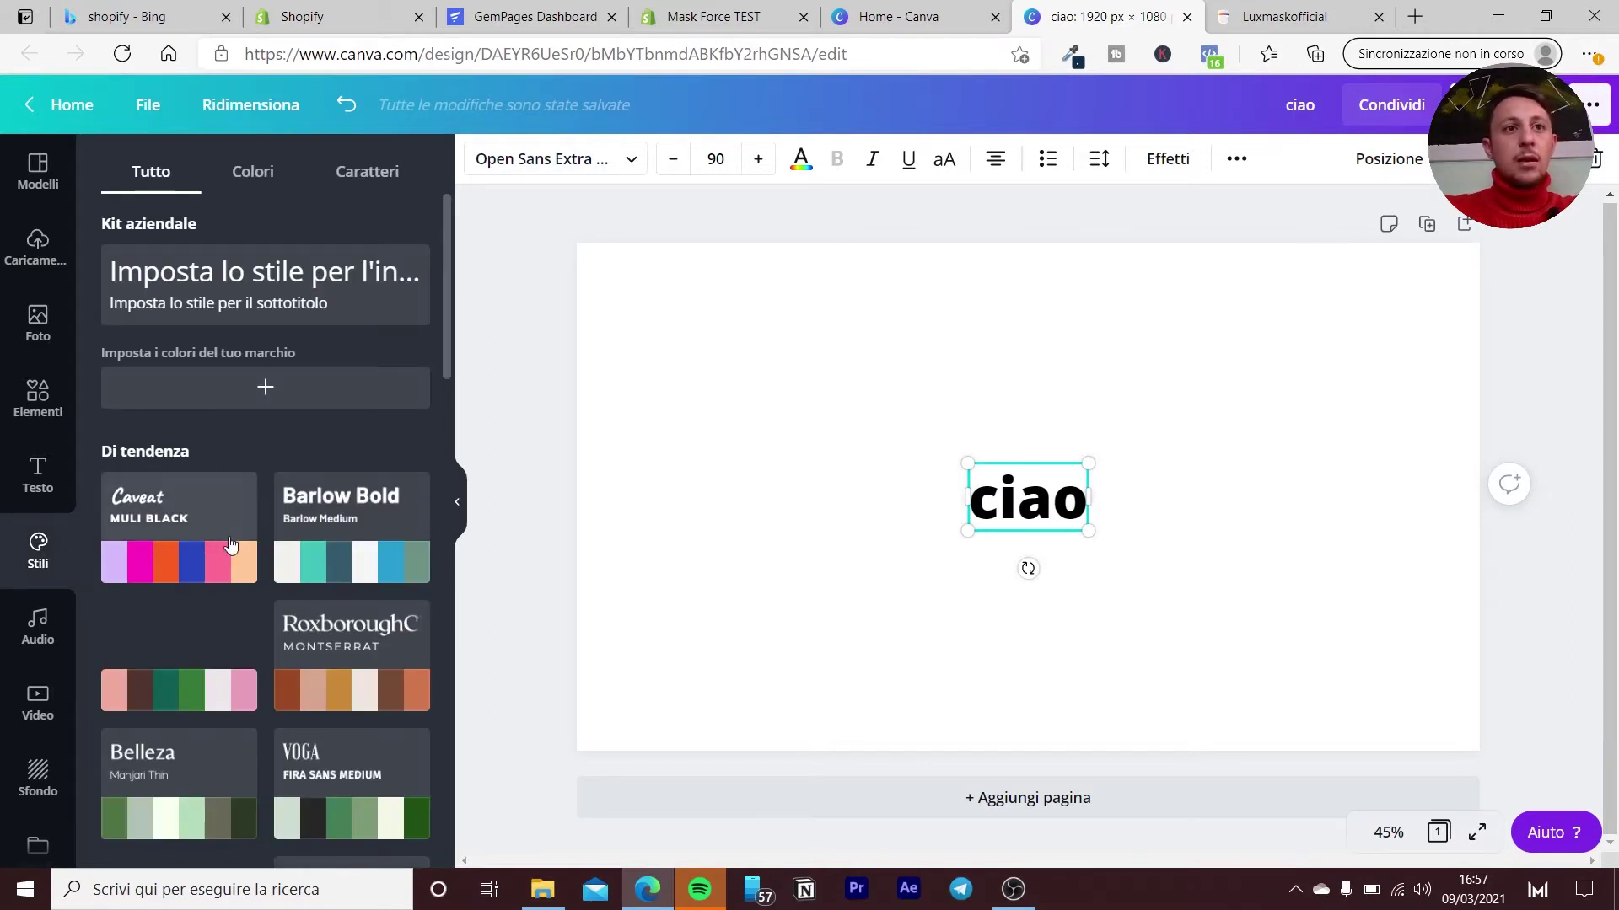
double_click(992, 526)
key("BackSpace")
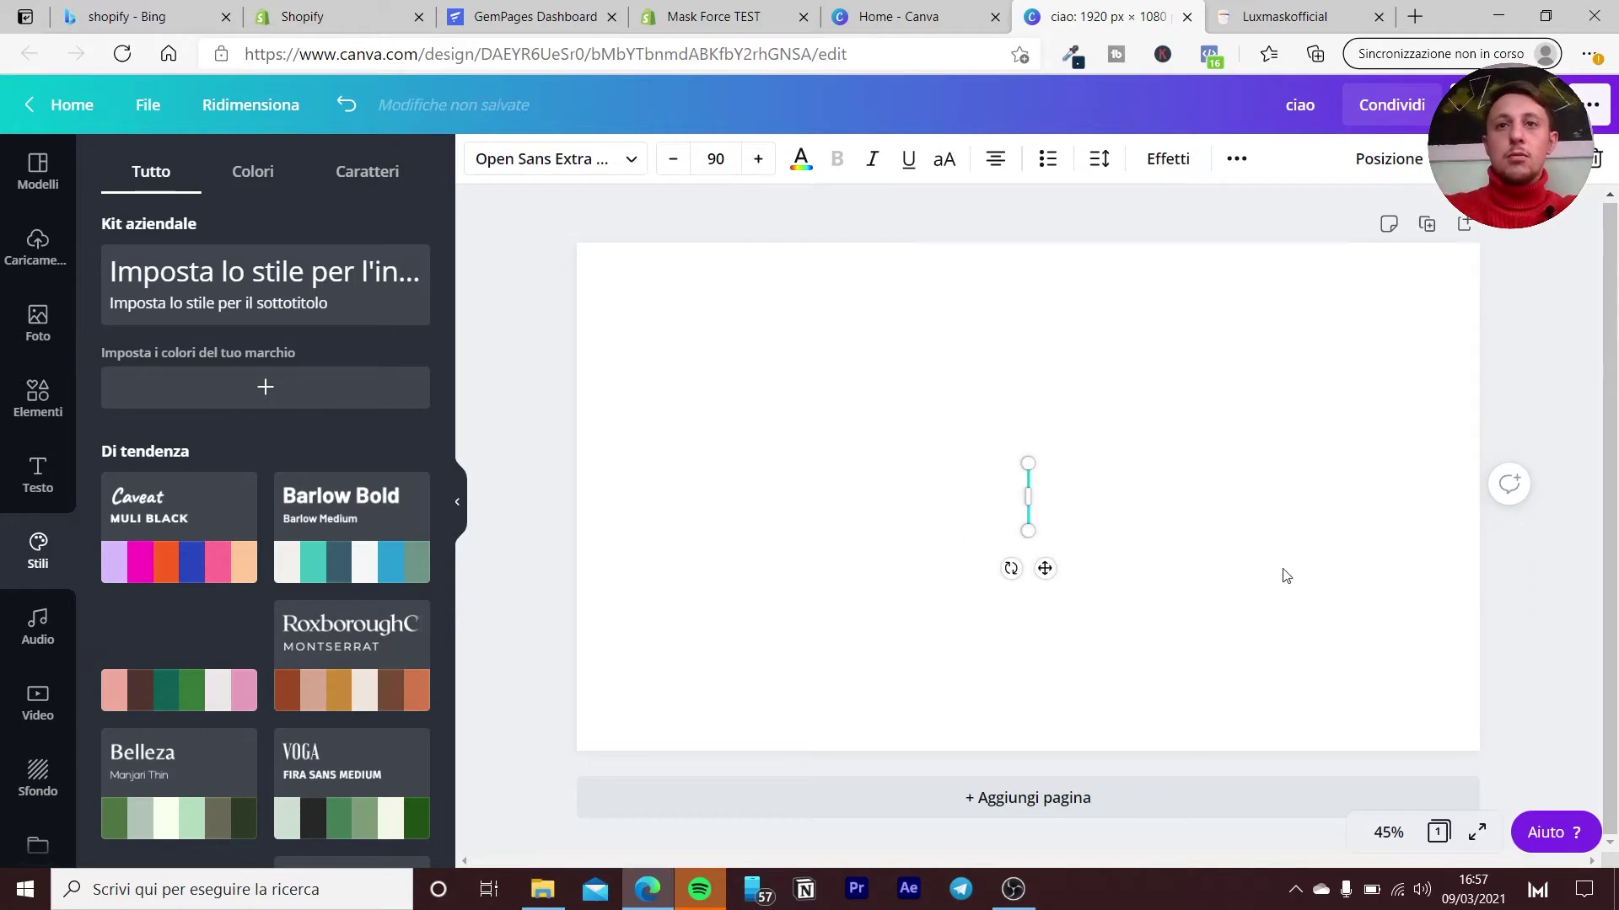
Drop the empty text box, then show the Audio and stock Video libraries.
left_click(1307, 609)
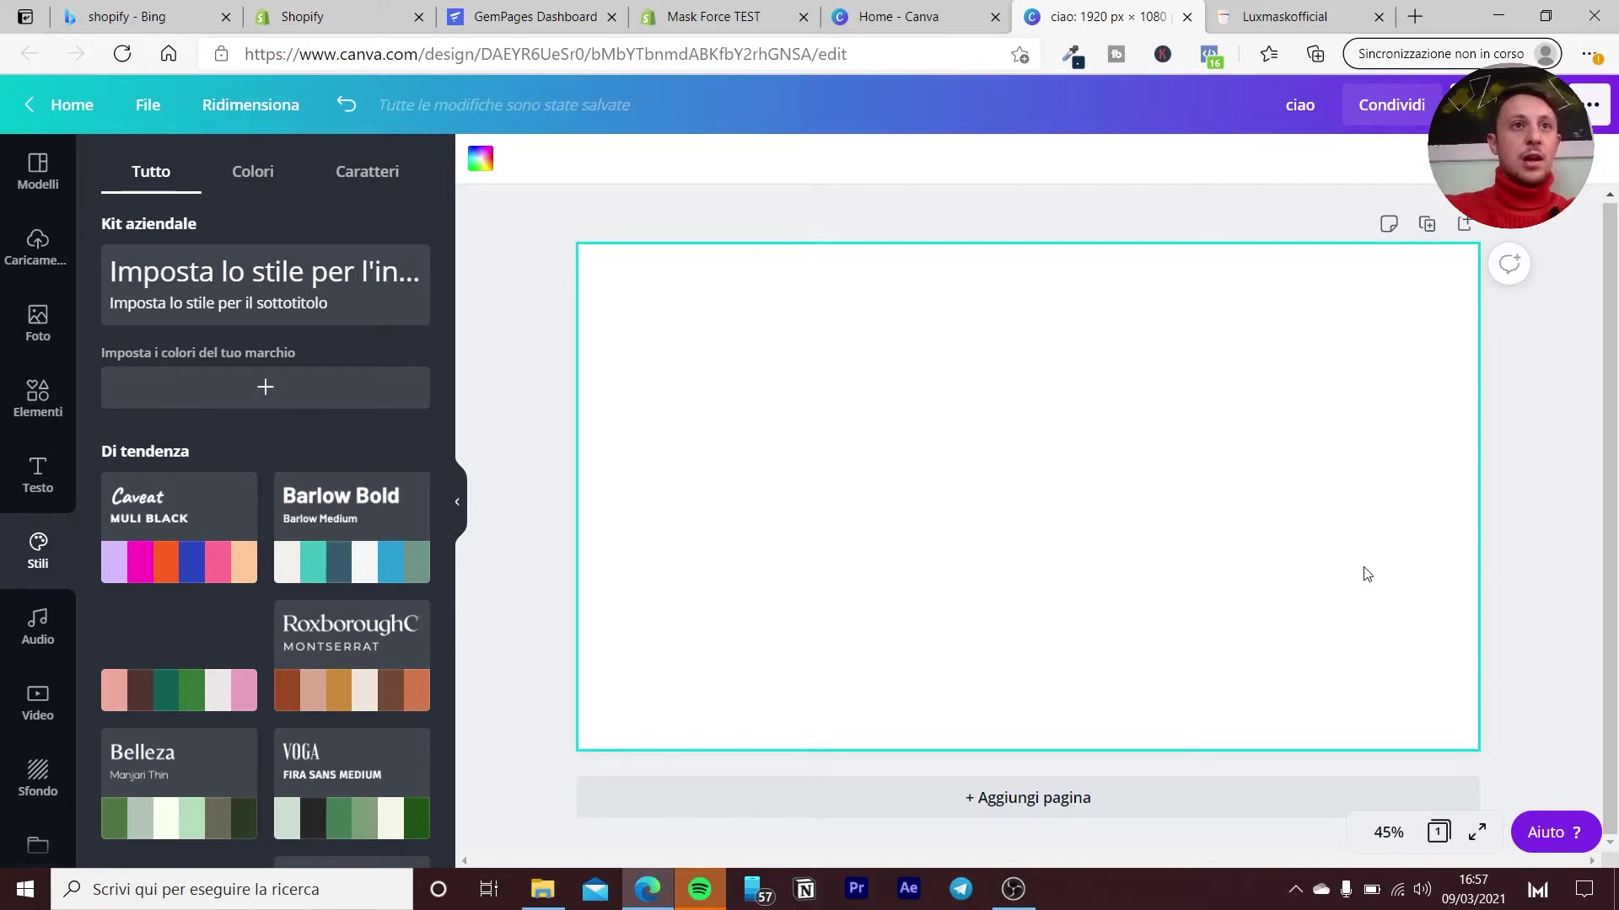
left_click(56, 641)
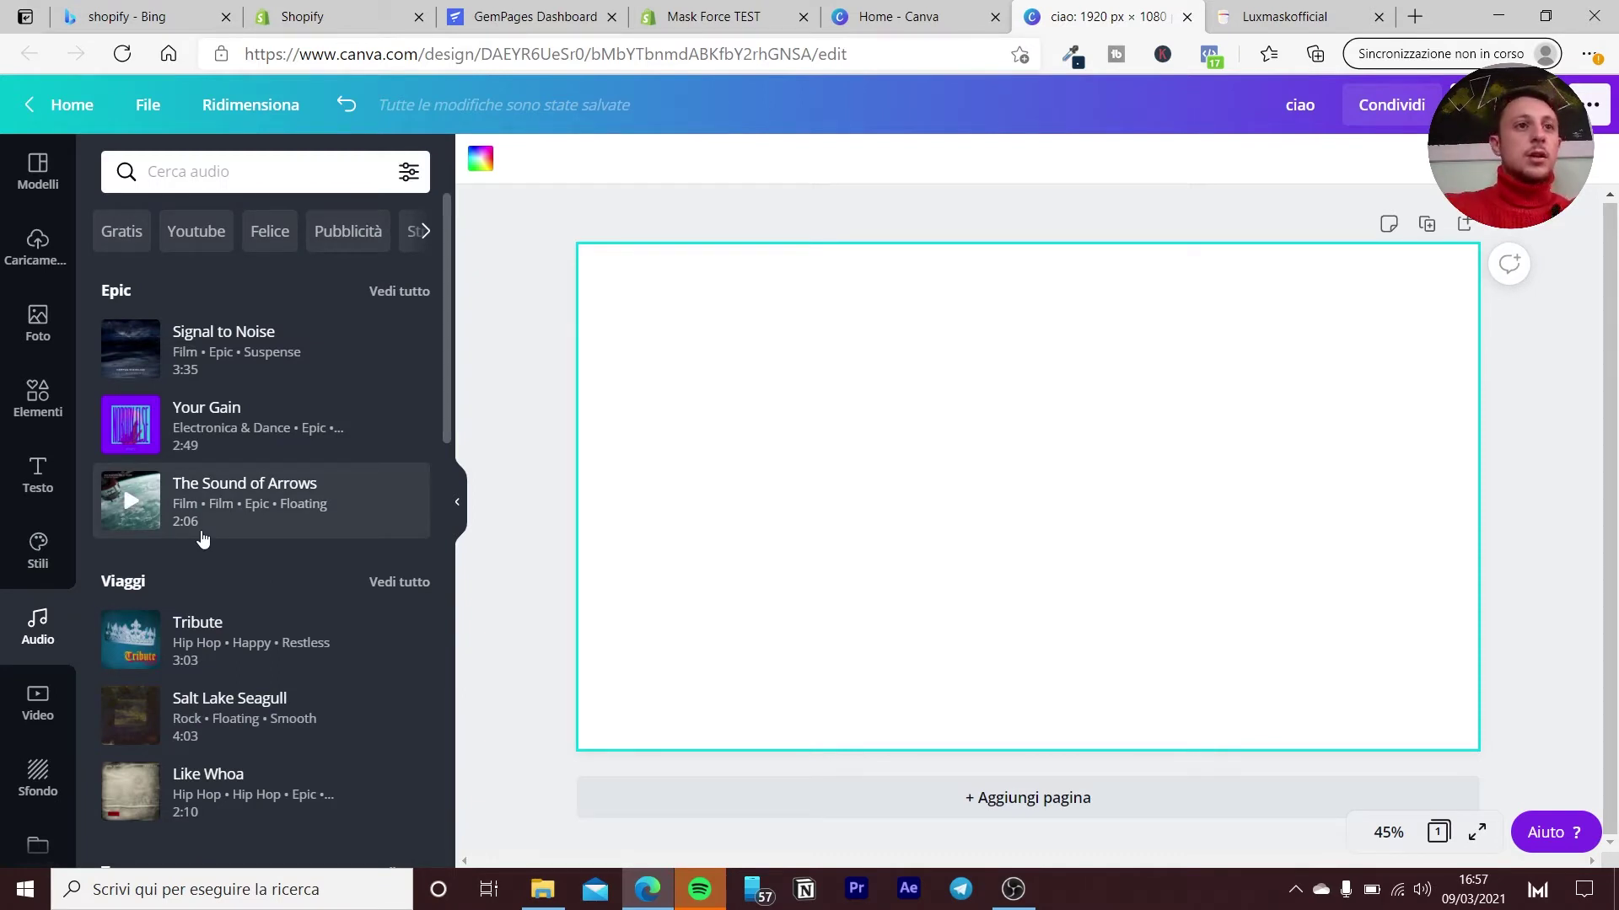
left_click(33, 698)
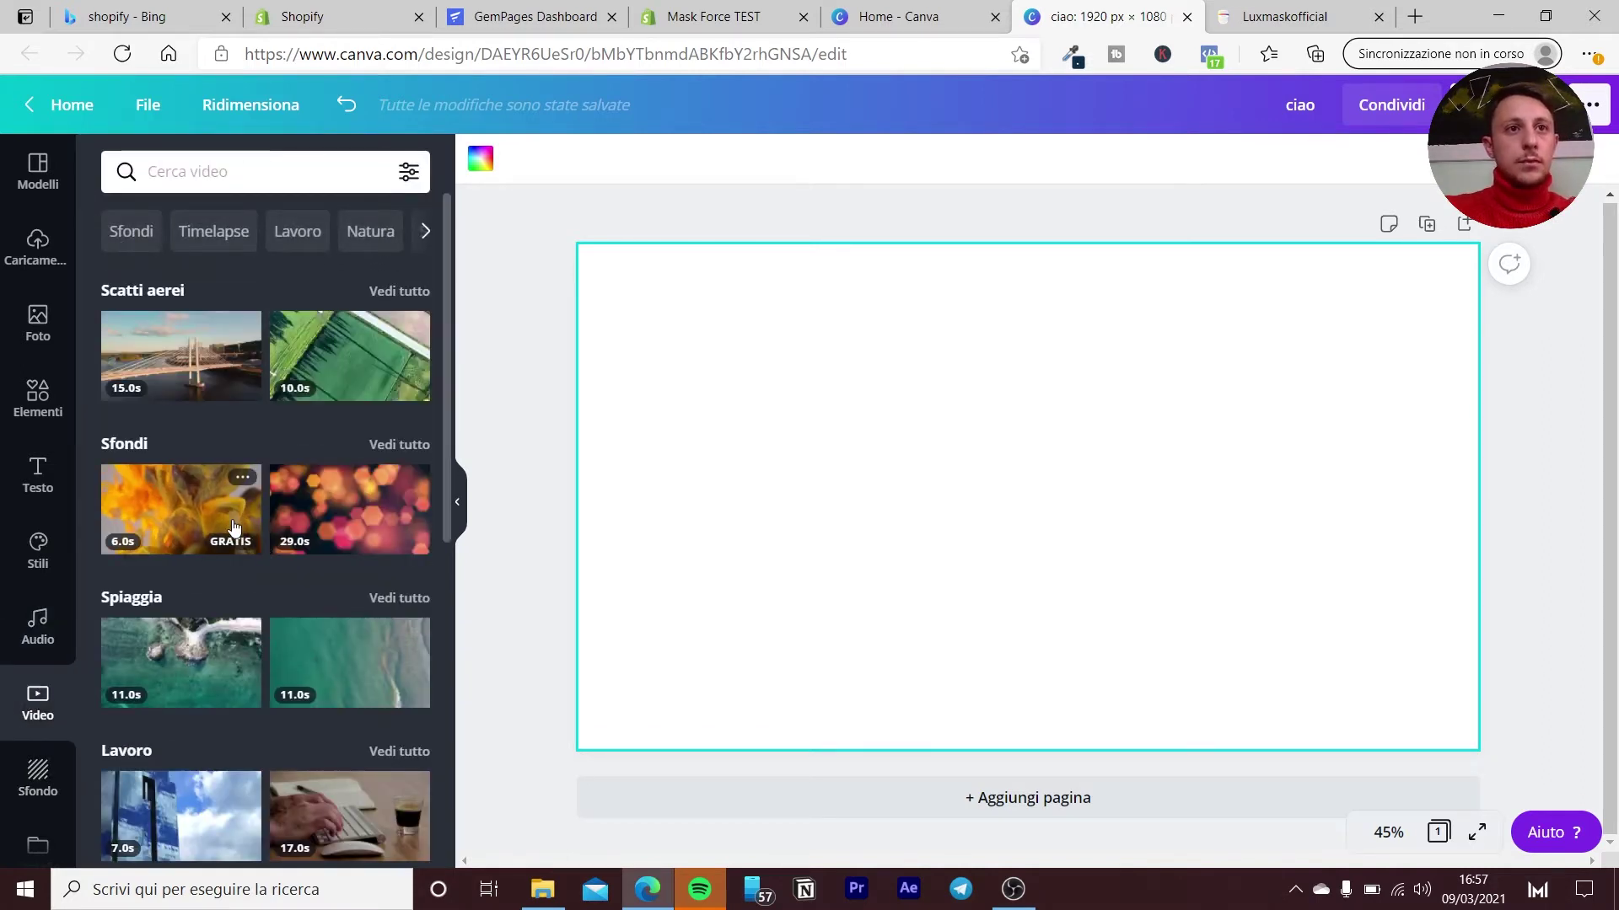
Set the orange-yellow smoke clip from Sfondi as the page's video background and preview it.
left_click(203, 530)
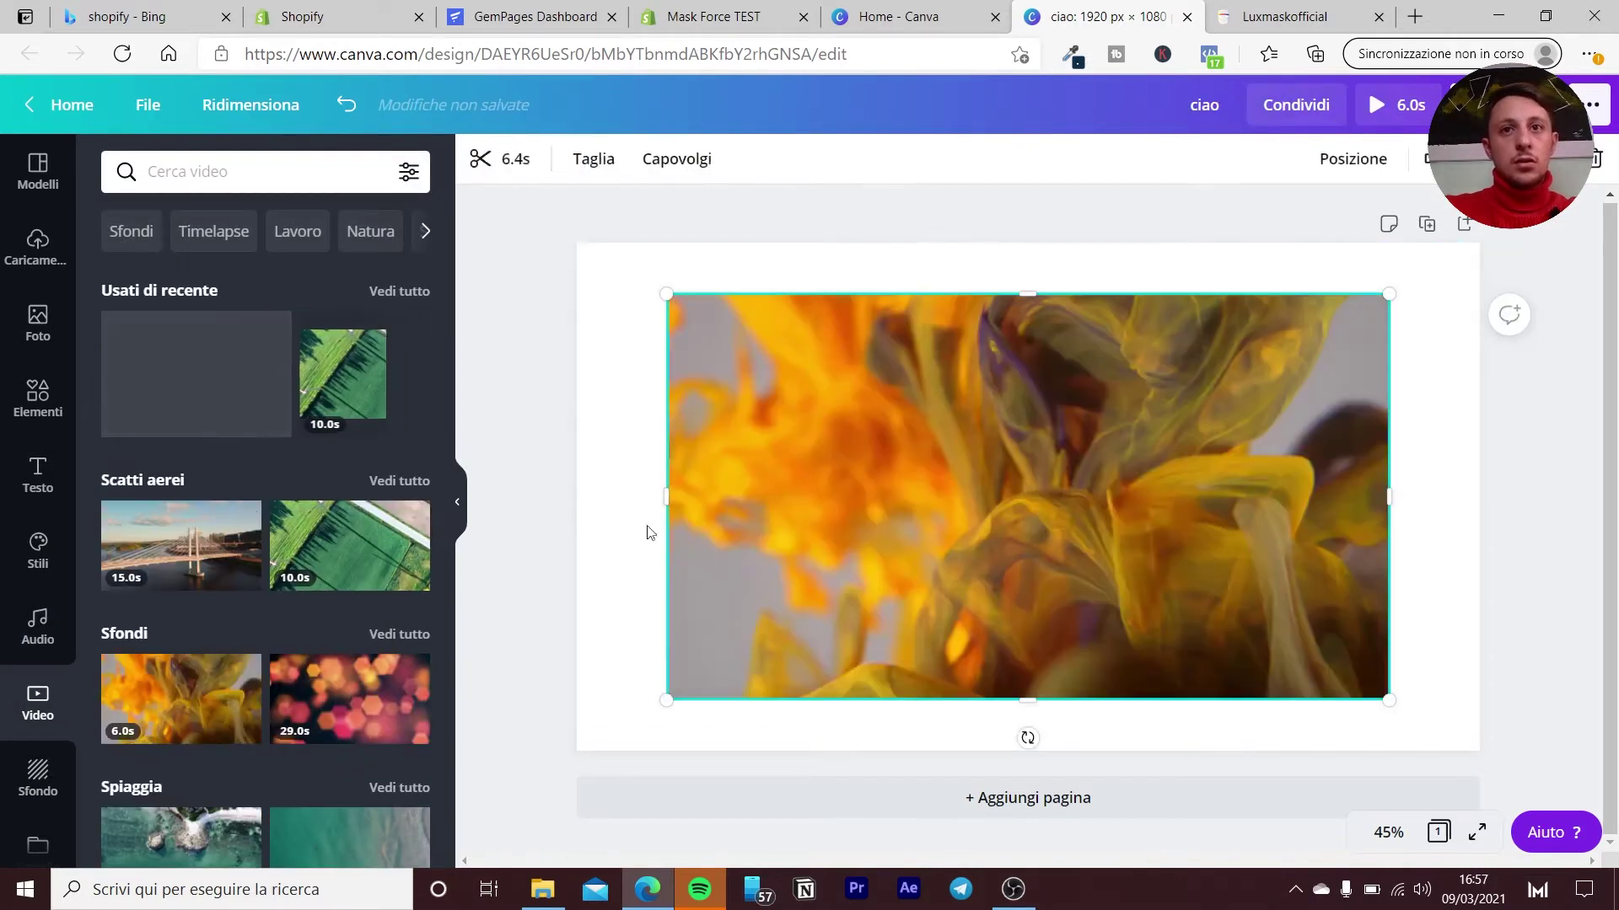
right_click(883, 573)
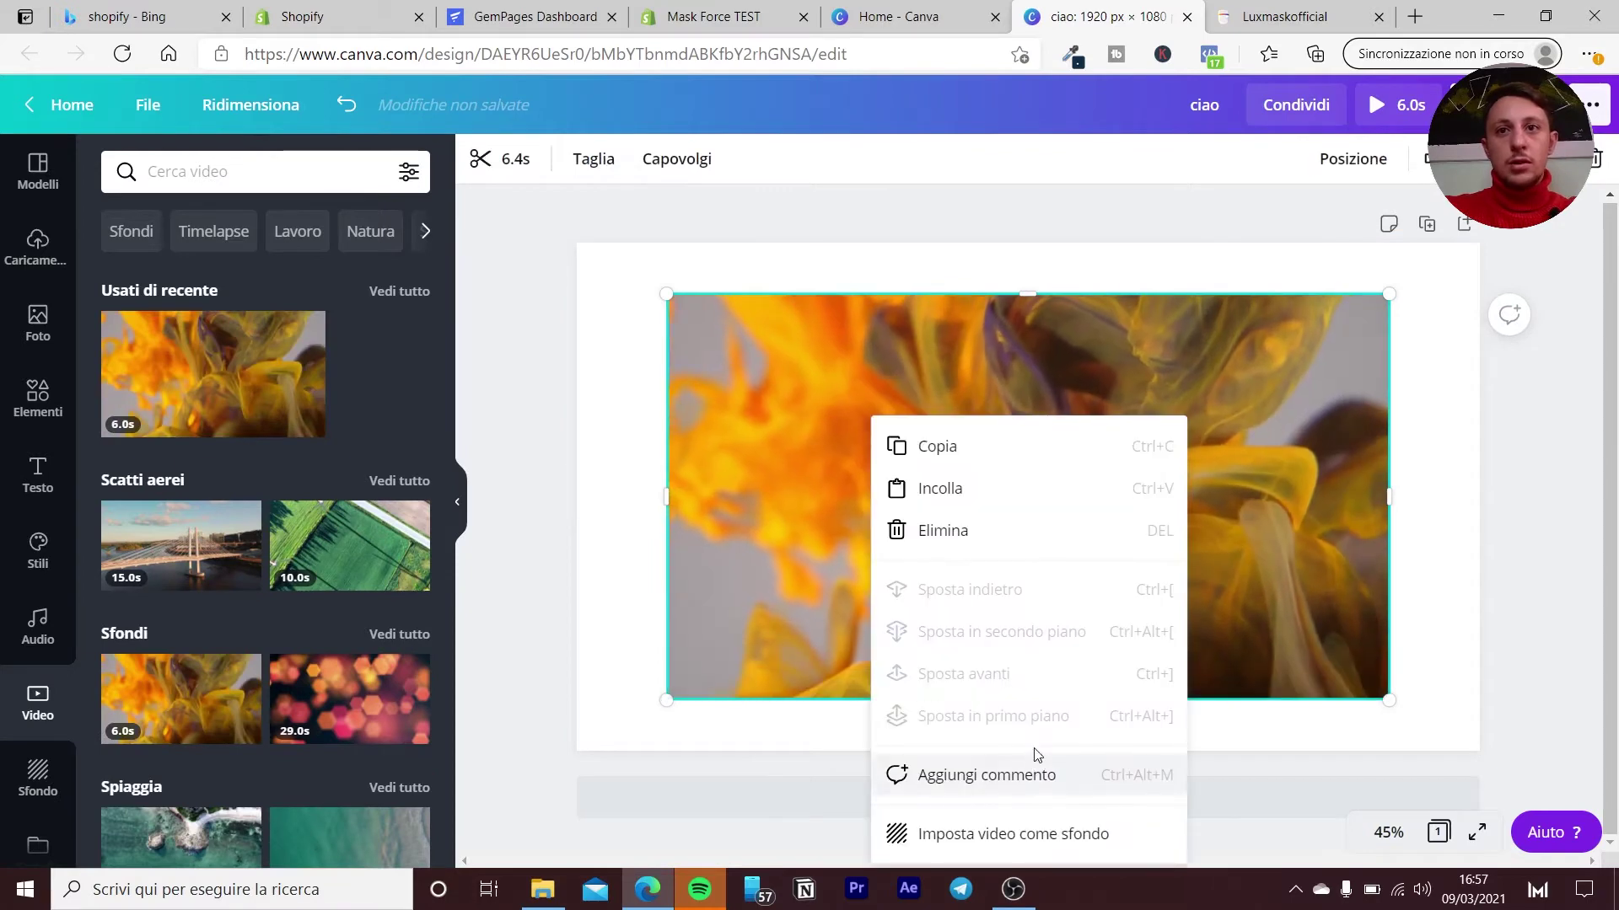
left_click(1008, 834)
left_click(993, 619)
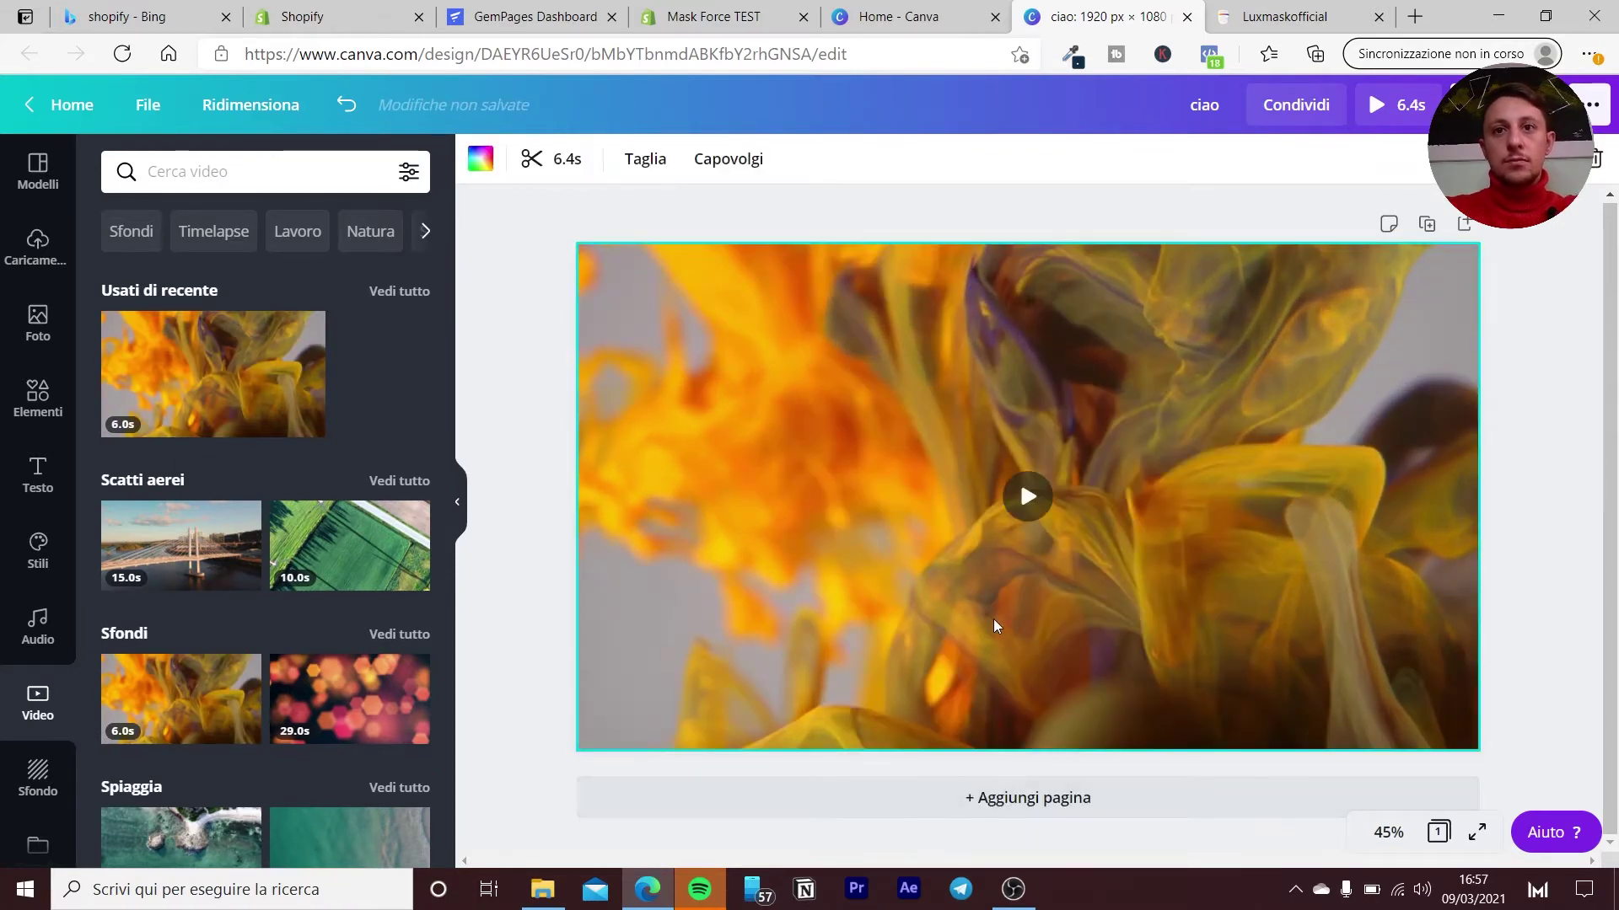
left_click(1029, 498)
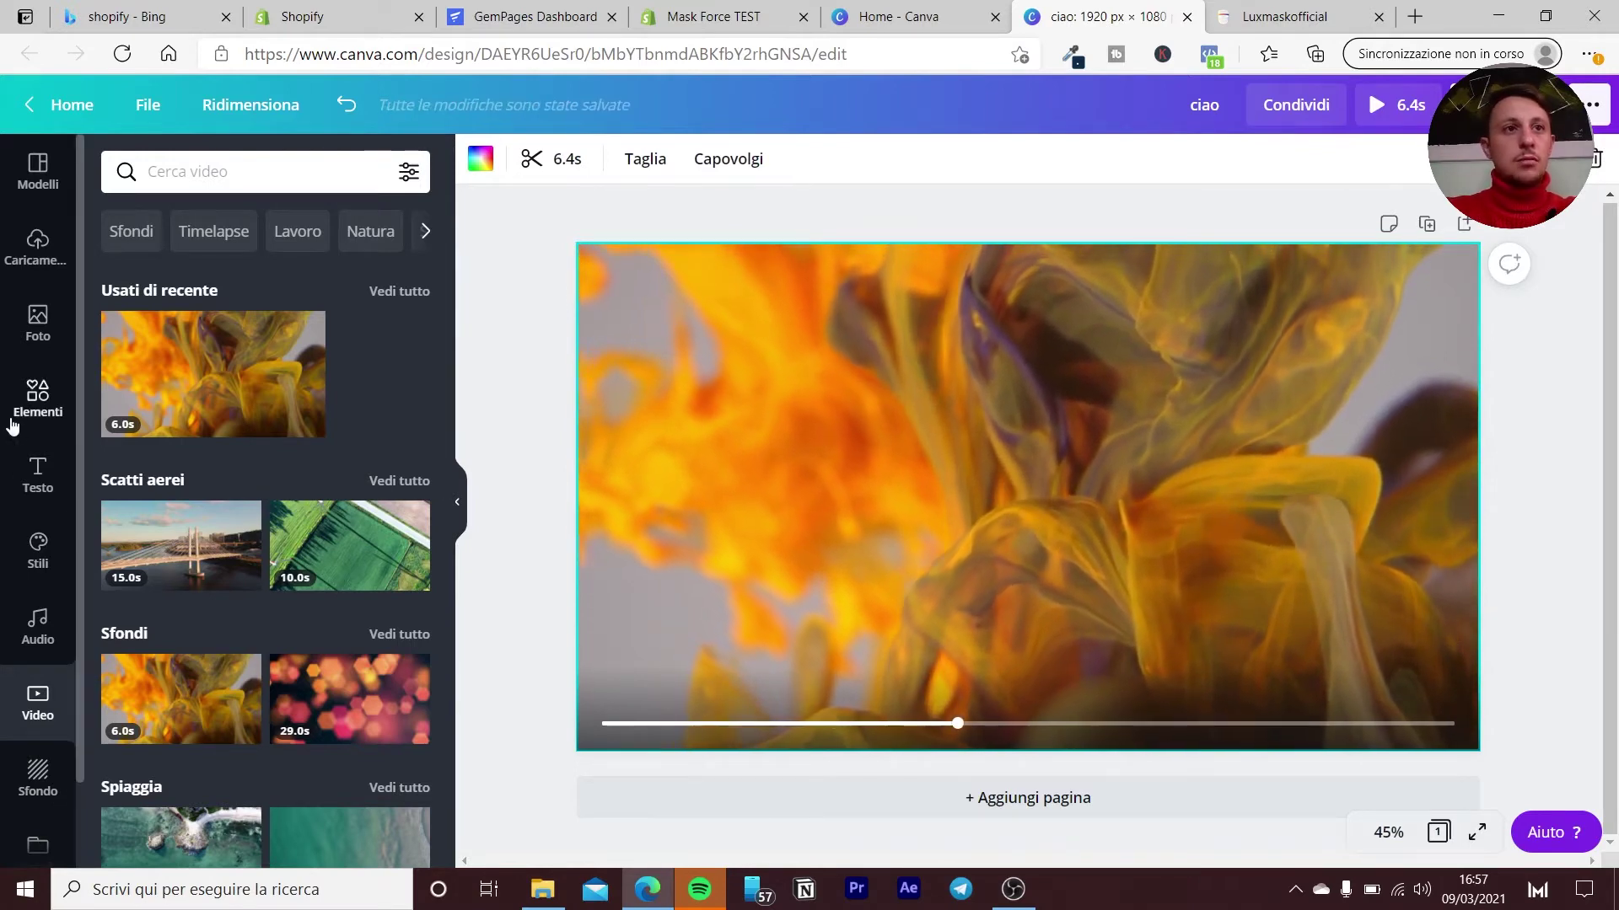
left_click(38, 397)
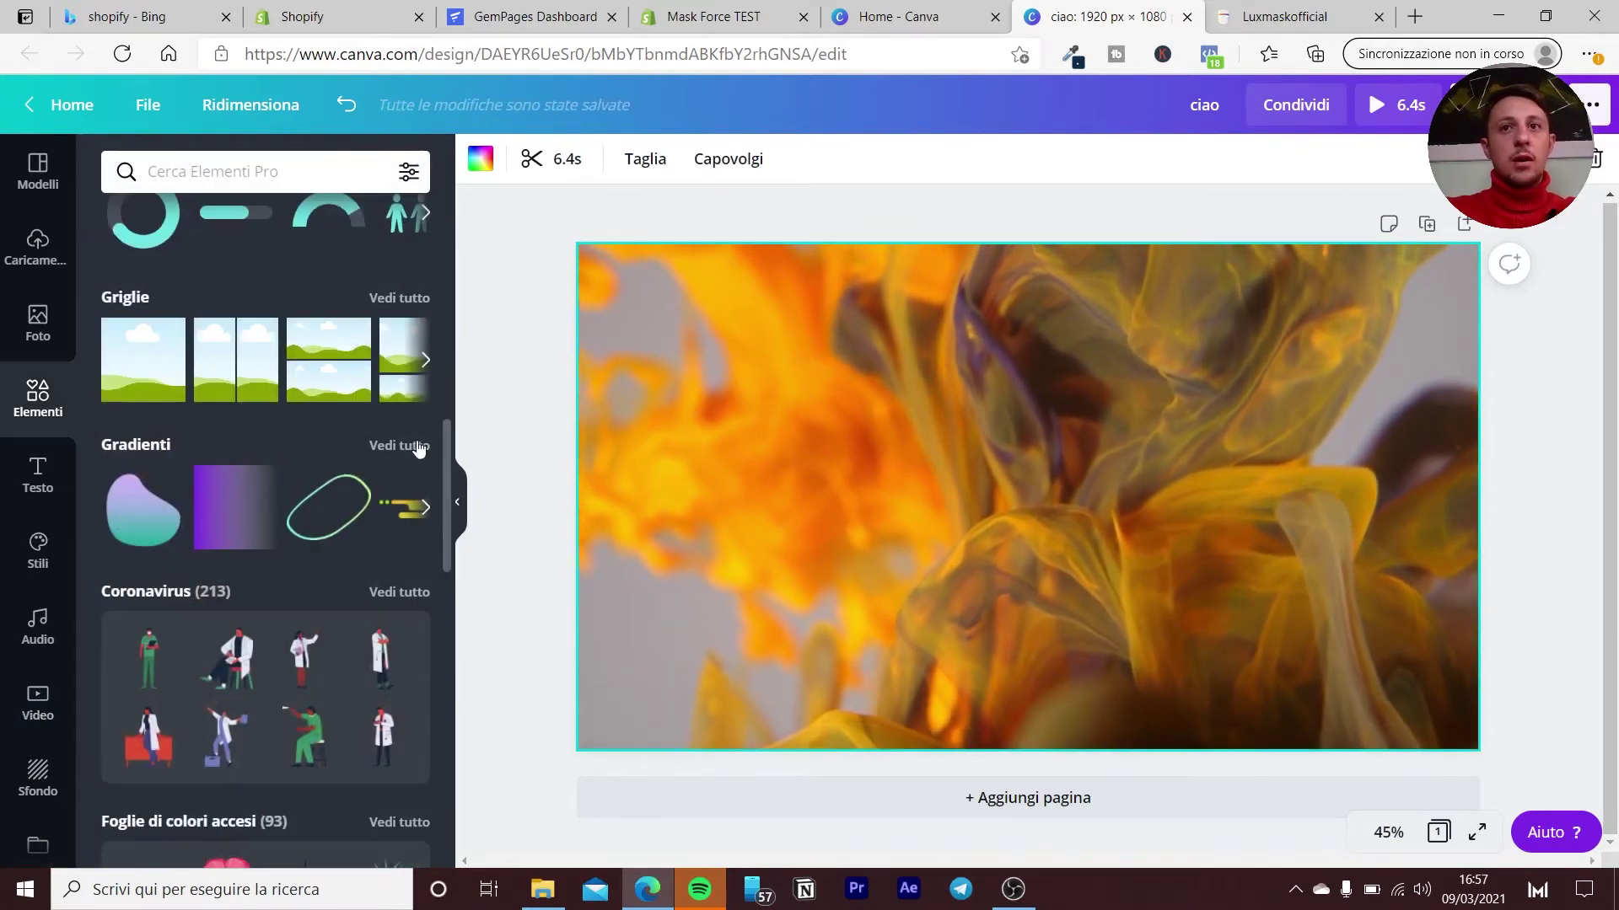
Add the 'ESPLORA IL MONDO!' text template over the video and play it.
left_click(38, 475)
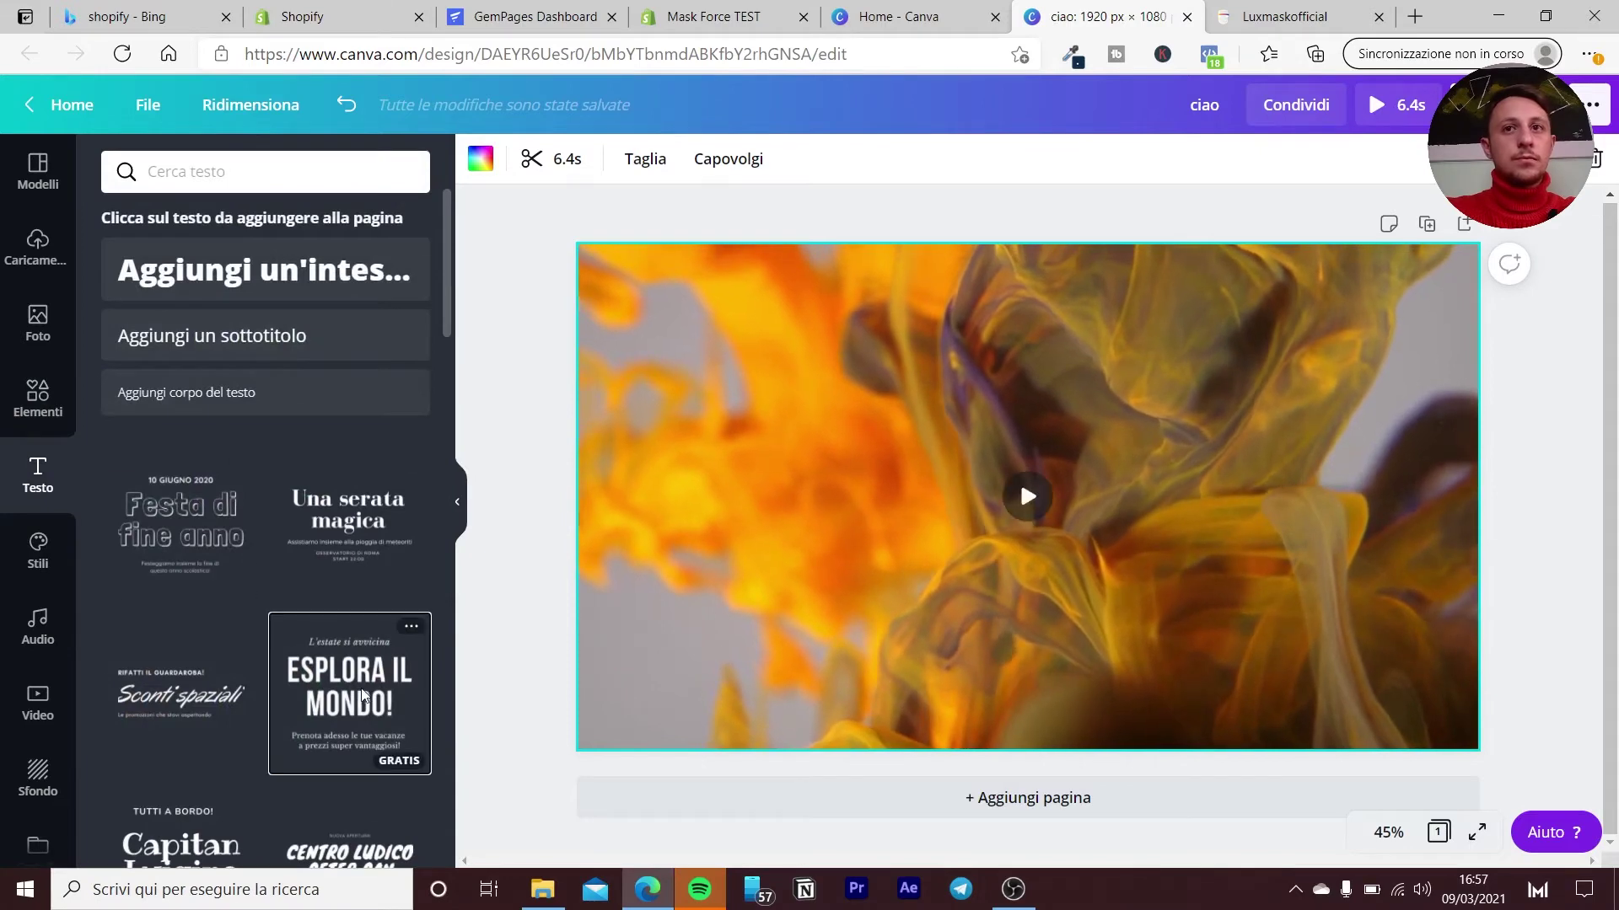
left_click(157, 544)
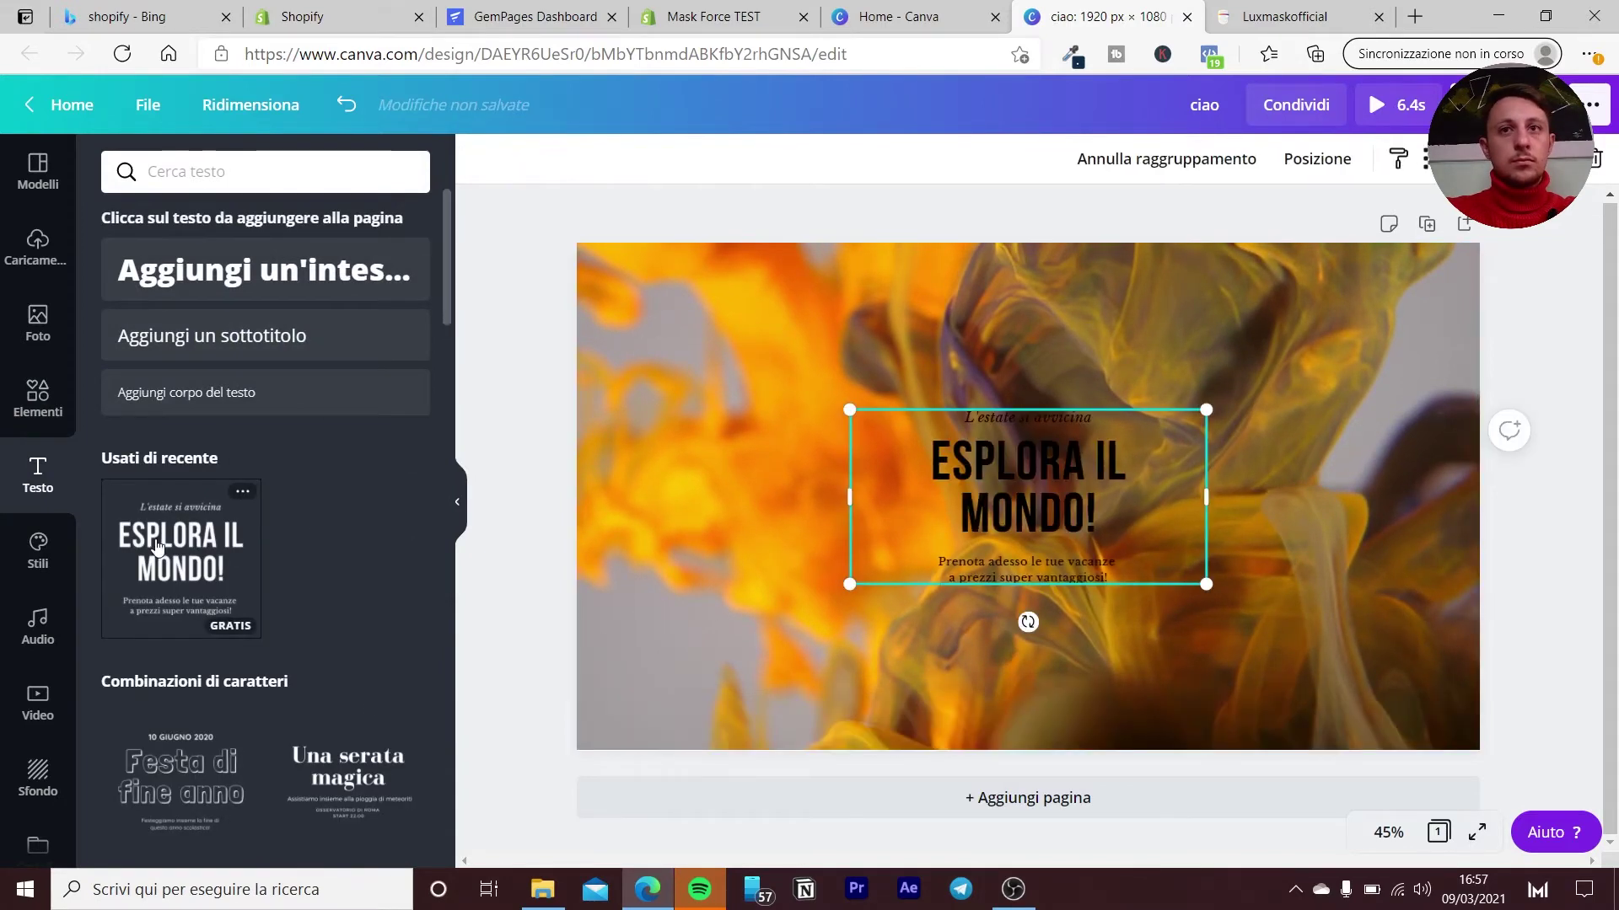
left_click(1030, 705)
left_click(1027, 510)
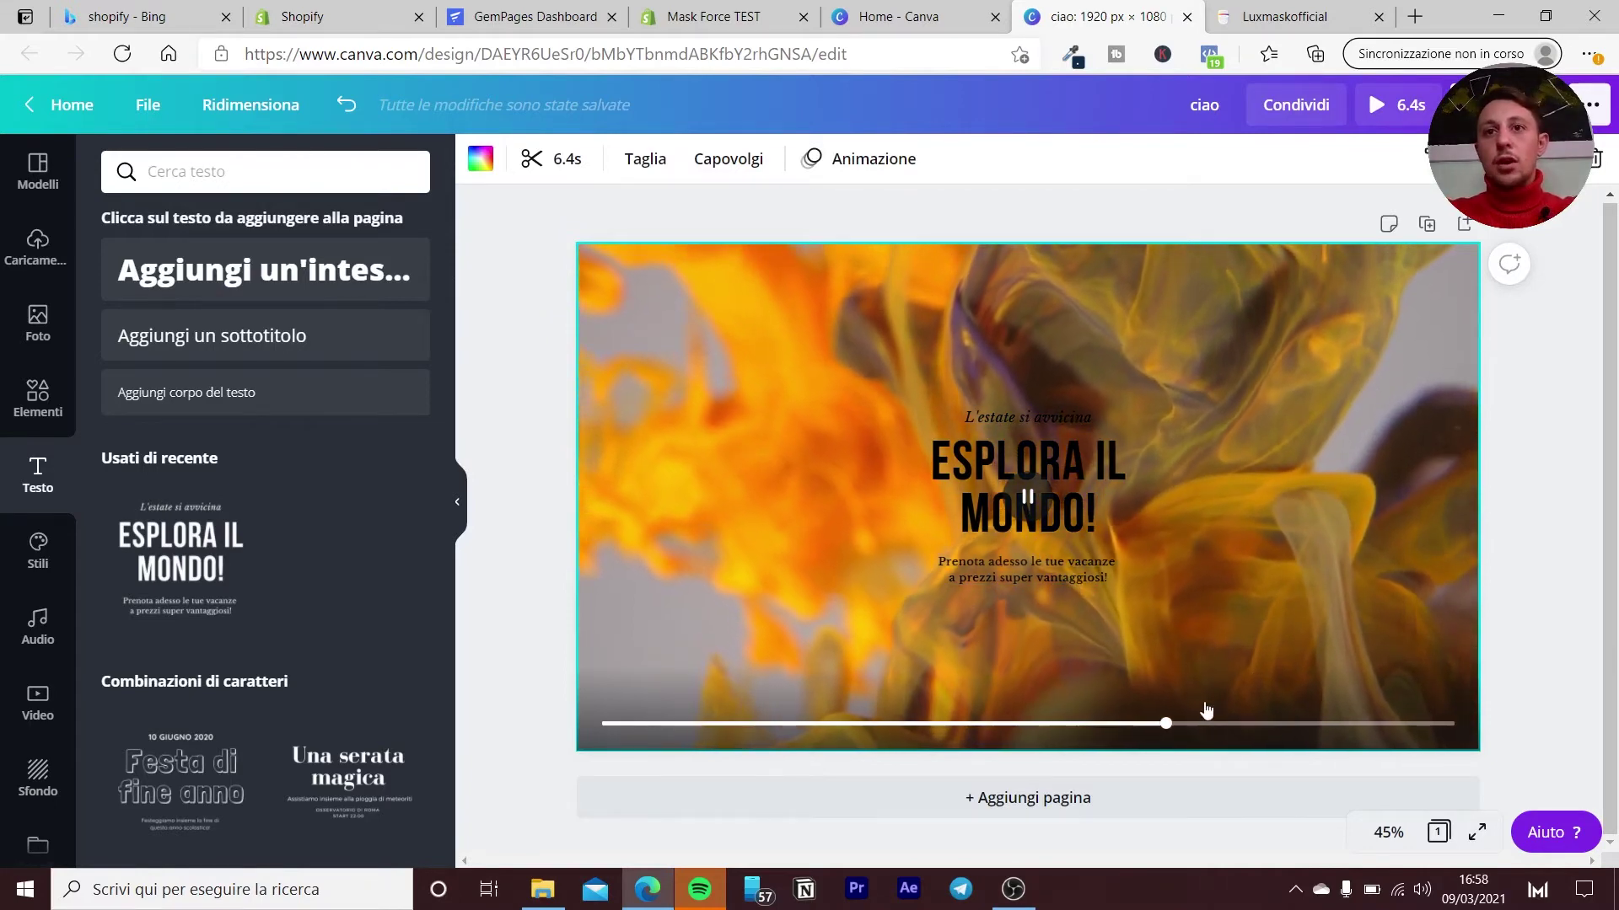
Add a new blank page and delete Pagina 1 with the video.
left_click(1161, 795)
scroll(1105, 387, "up", 5)
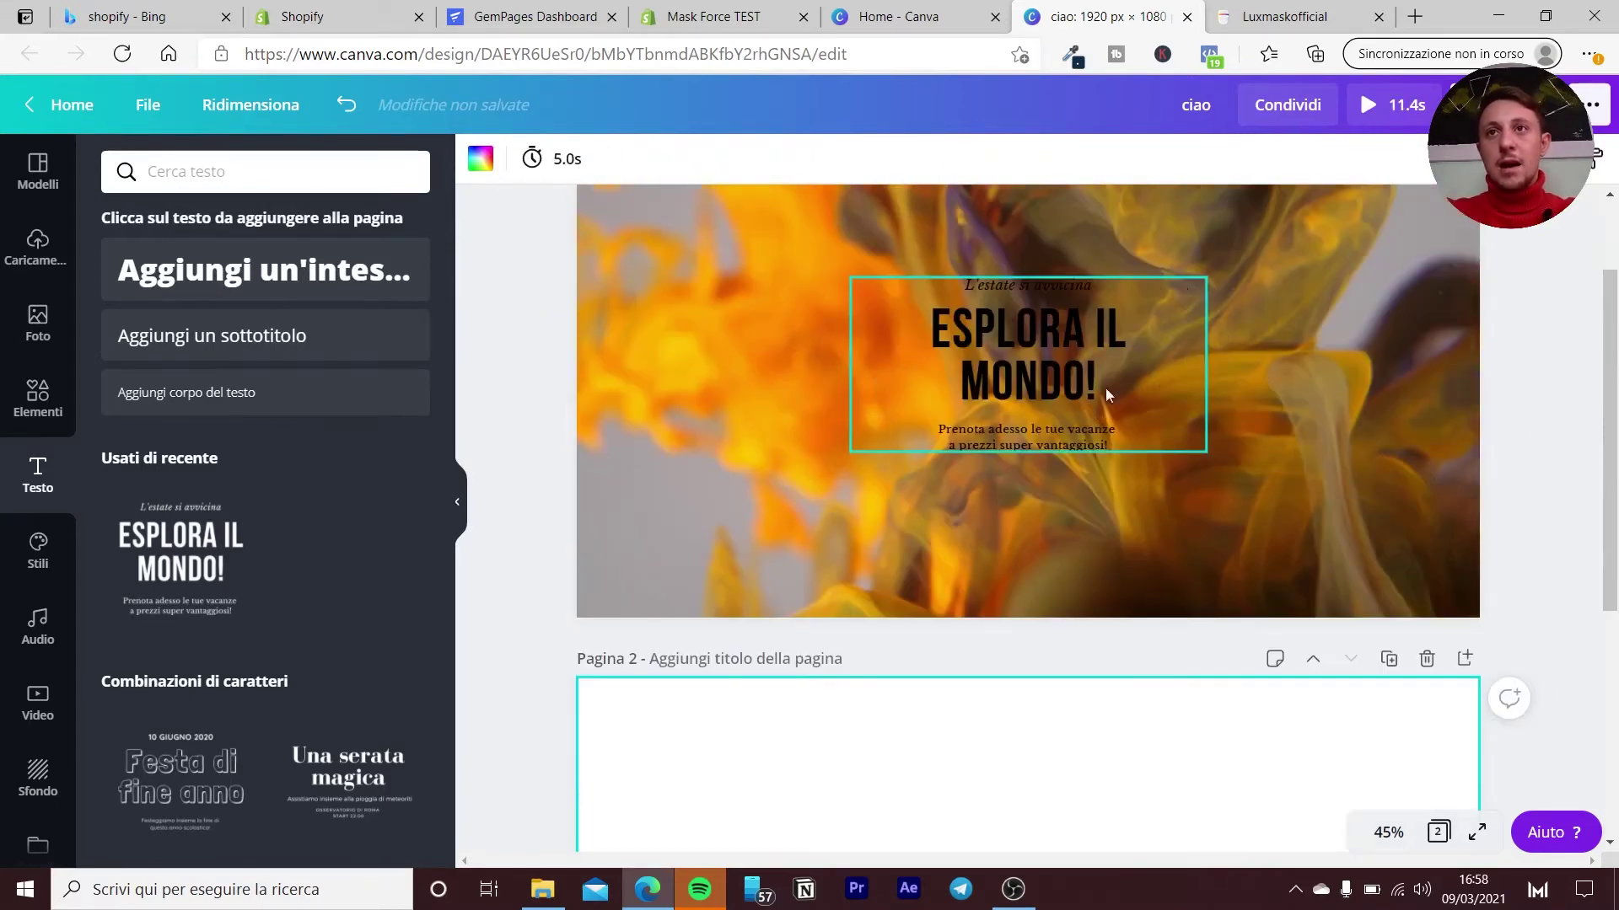
scroll(1288, 351, "up", 2)
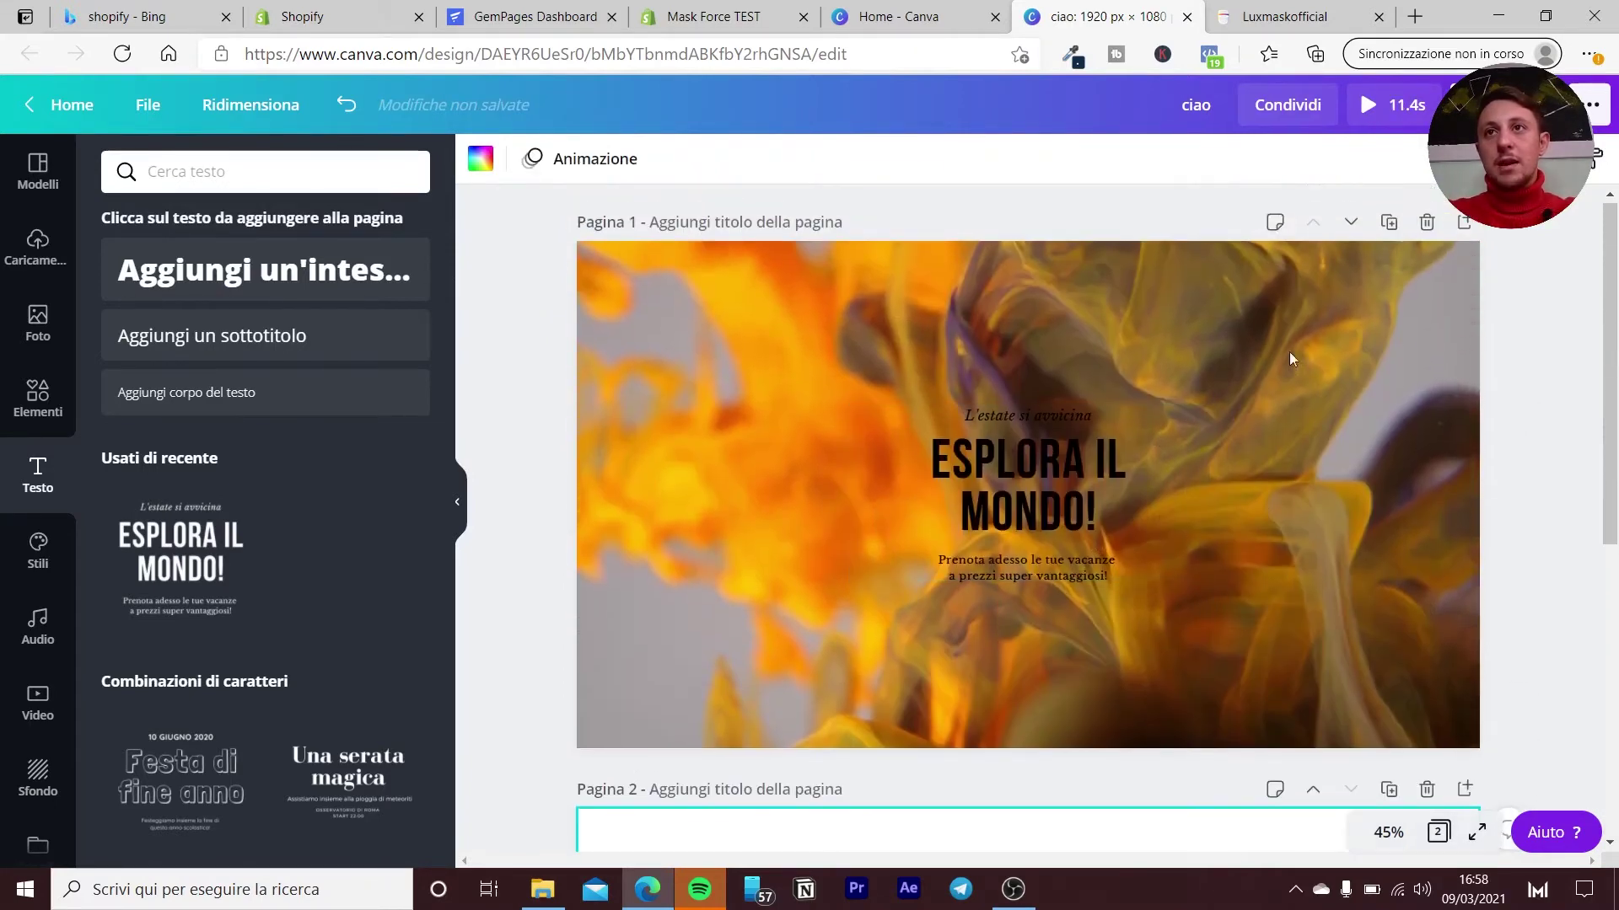
left_click(1423, 227)
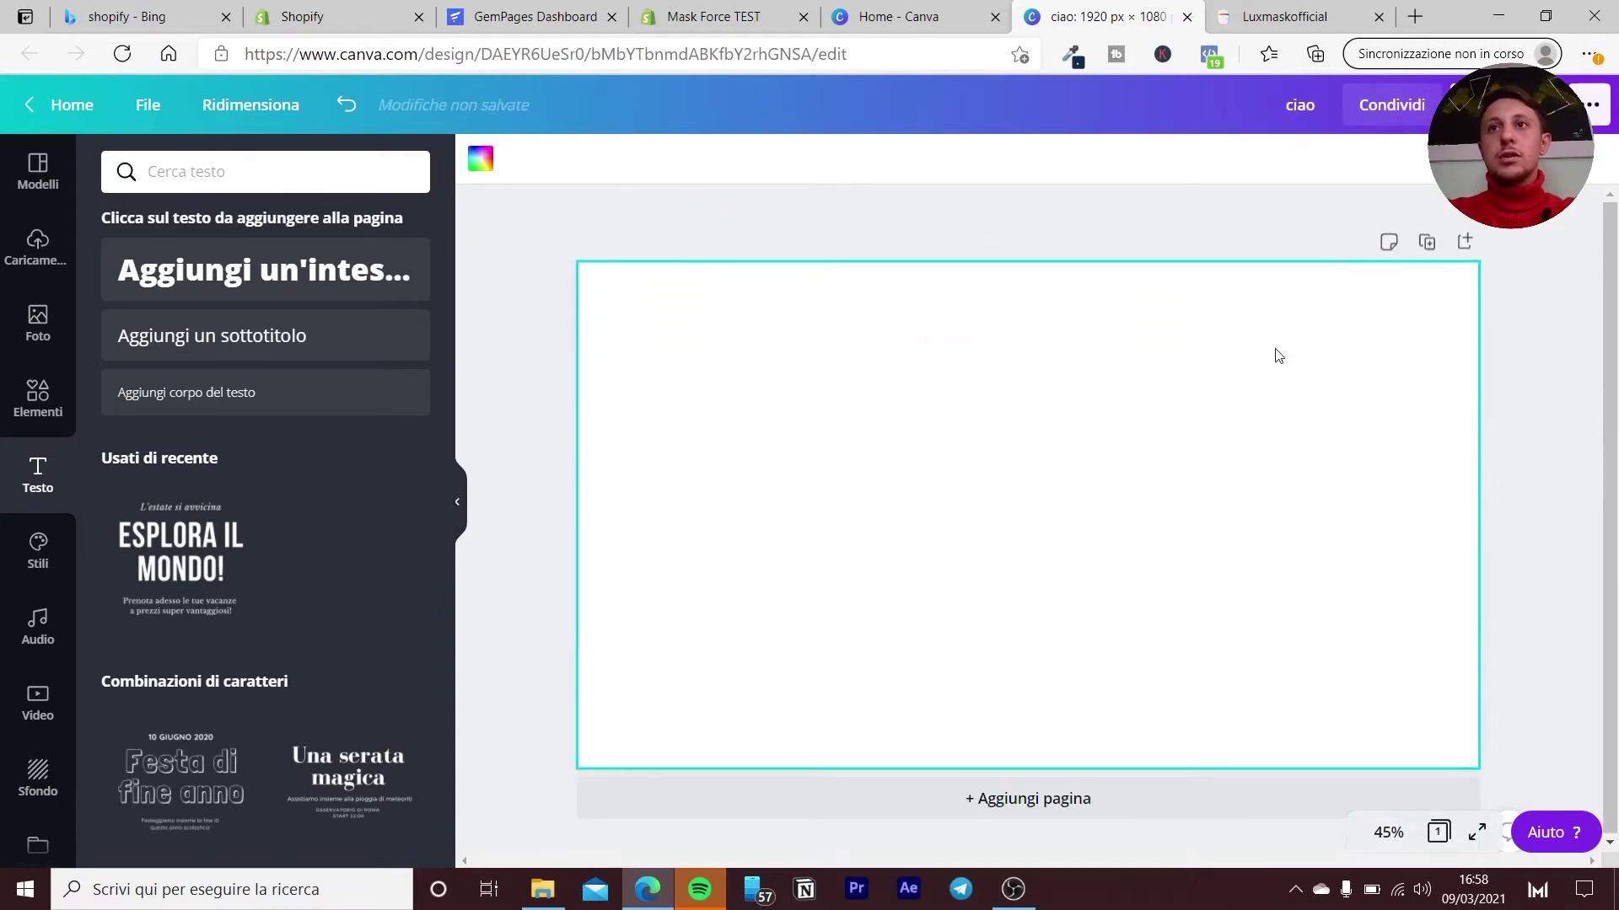
Show the Caricamenti uploads, then preview the store's HOME page from GemPages and return.
left_click(48, 263)
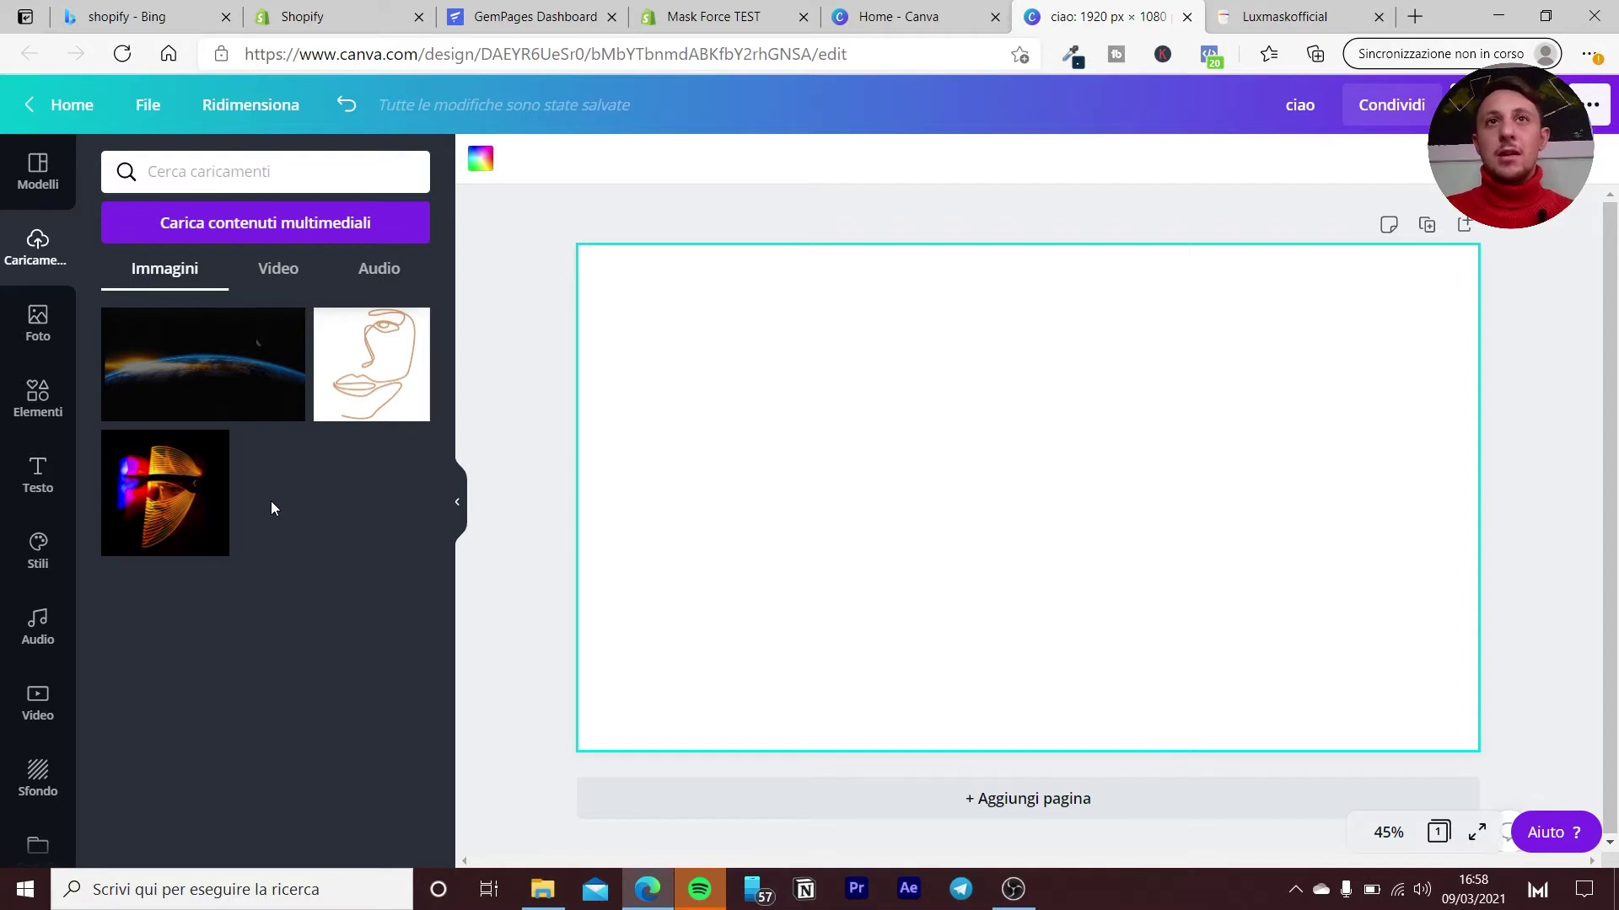
left_click(499, 19)
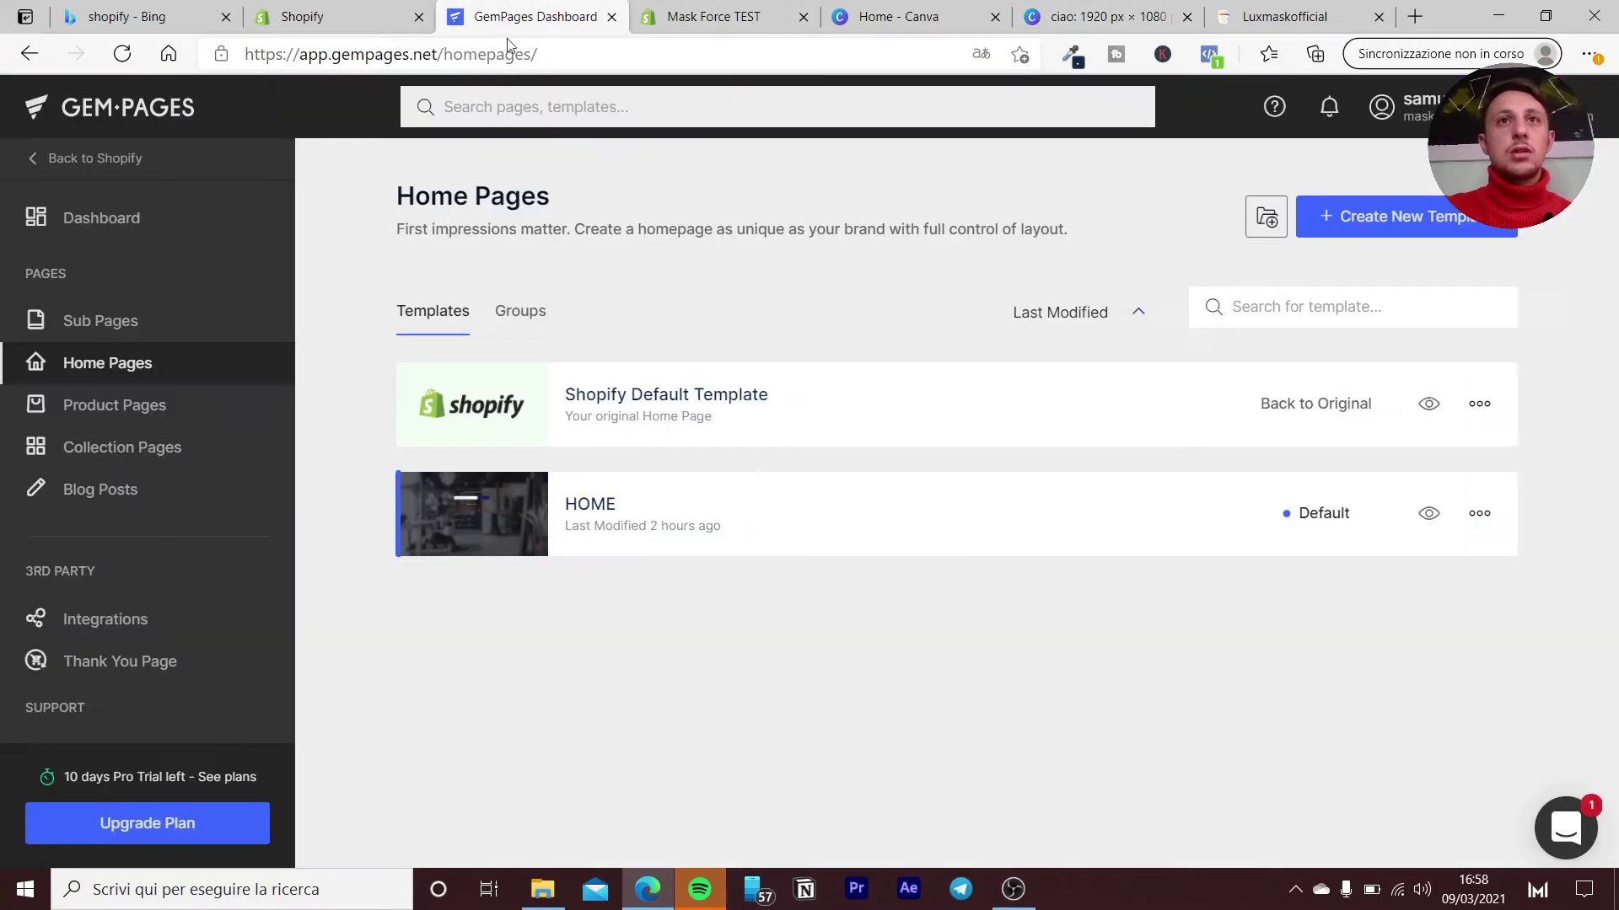
left_click(1428, 514)
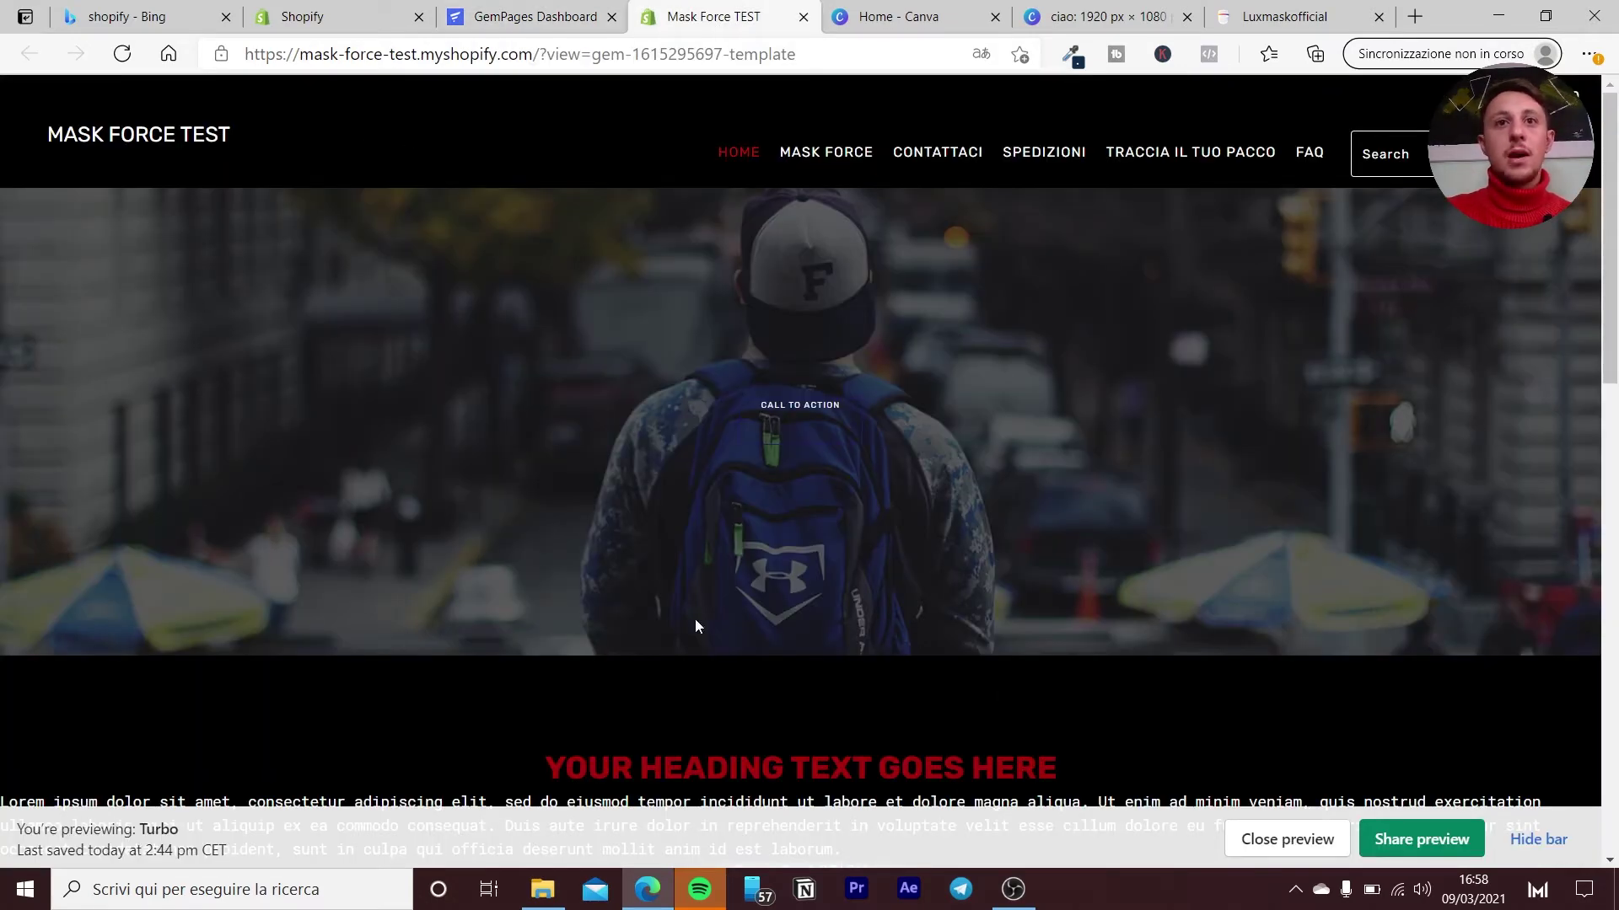
scroll(483, 612, "down", 1)
scroll(485, 614, "down", 3)
scroll(498, 598, "up", 3)
scroll(505, 590, "up", 1)
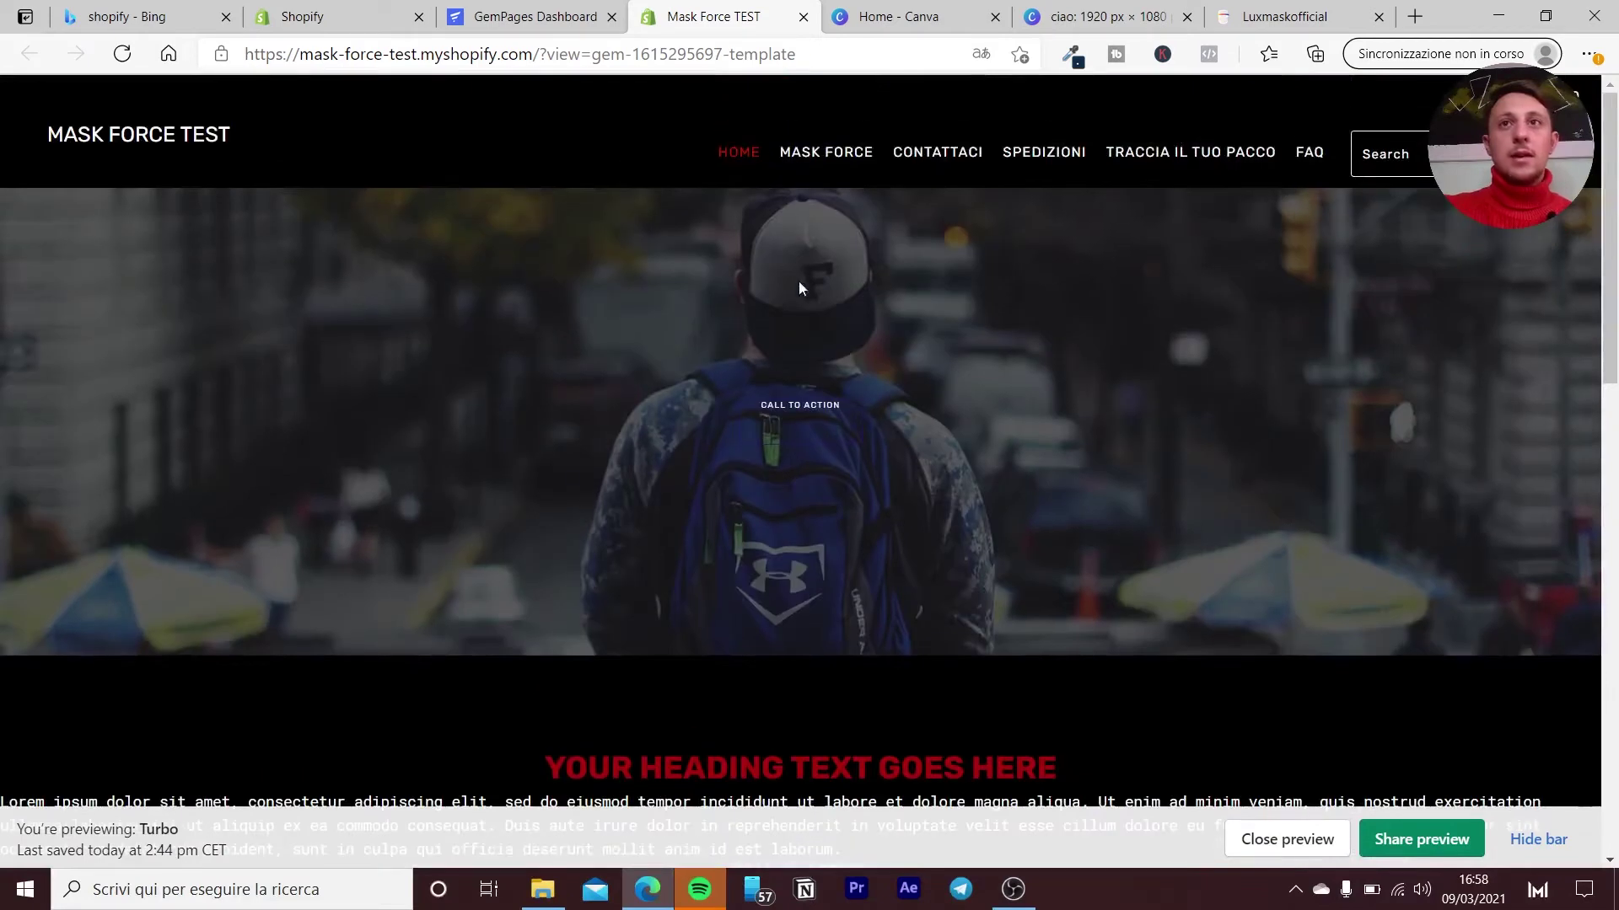
left_click(1090, 23)
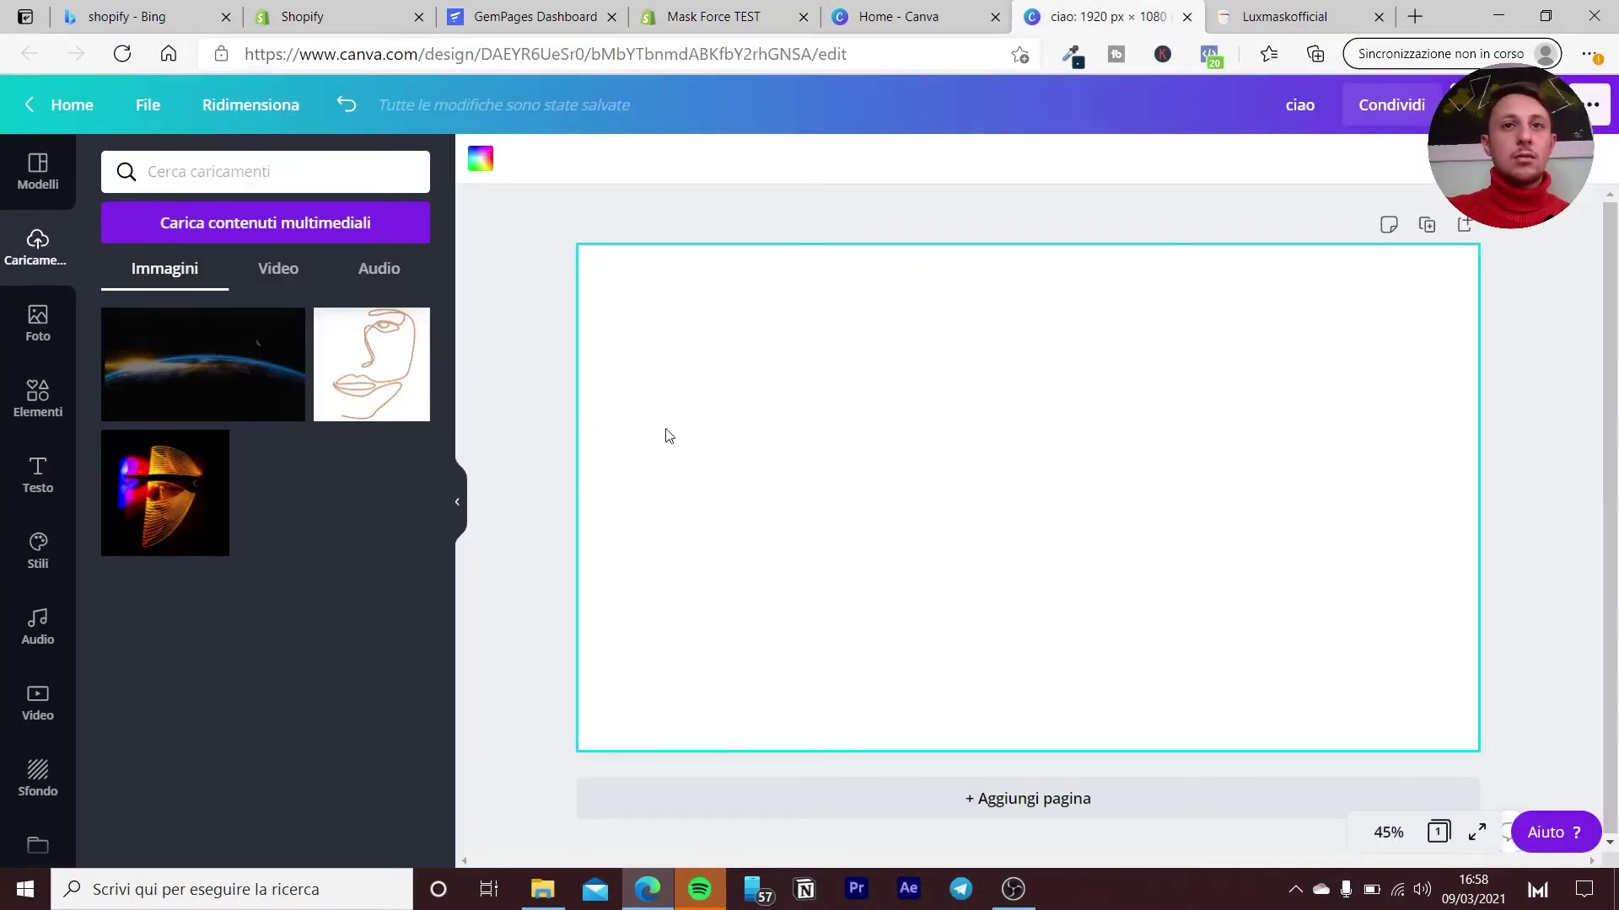
Search stock photos for 'marte', scroll the results, then clear the search.
left_click(51, 326)
left_click(221, 163)
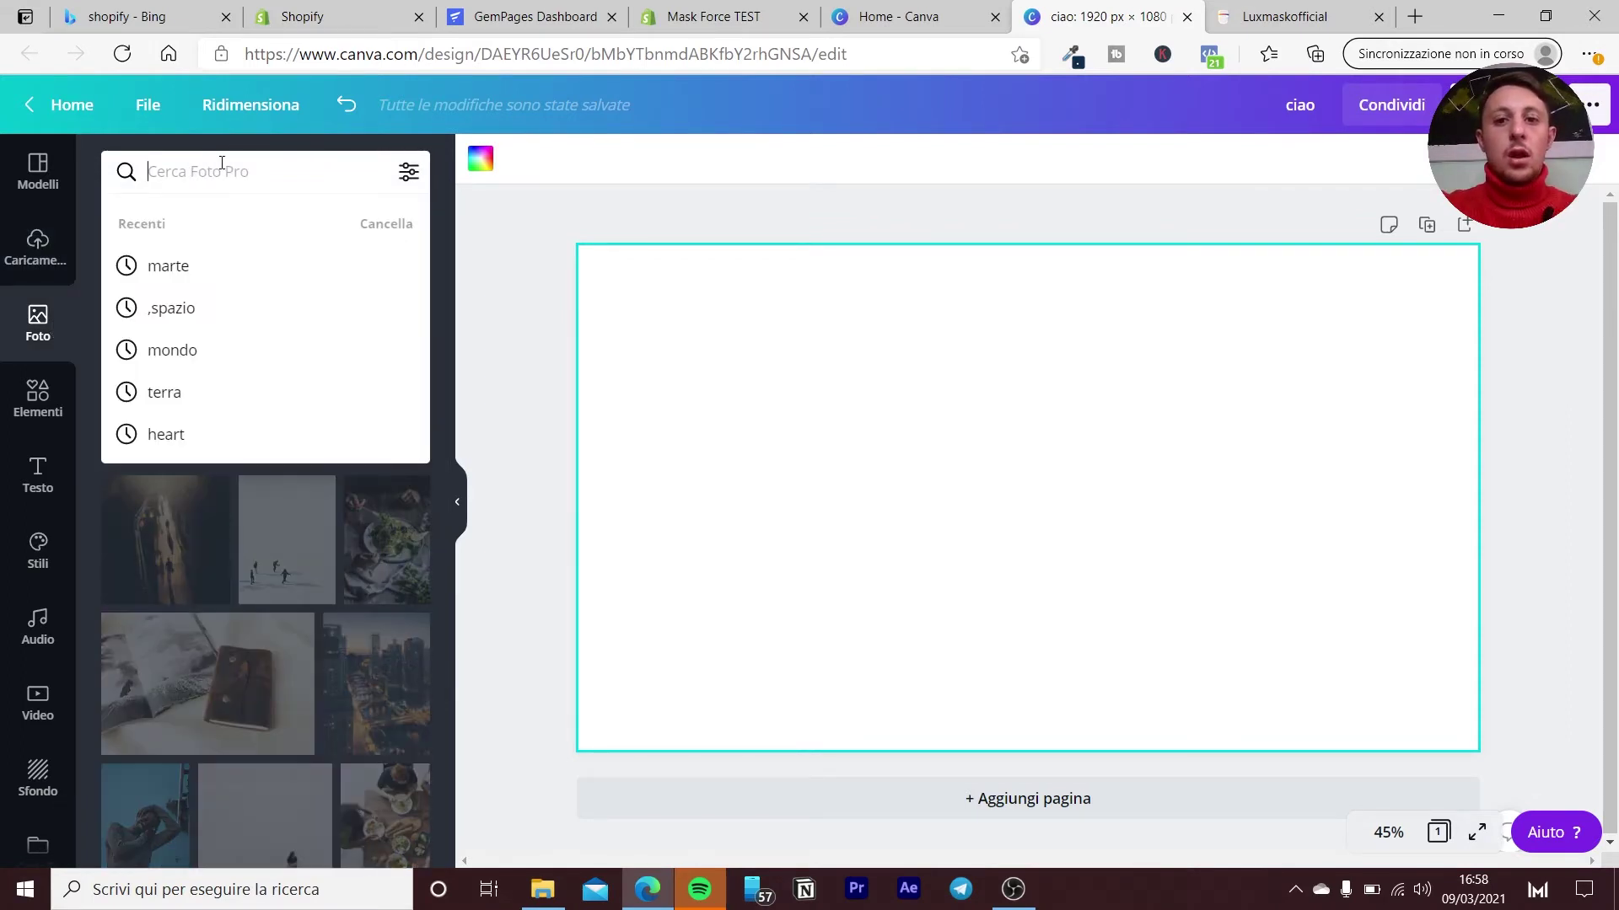
type("marte")
key("Return")
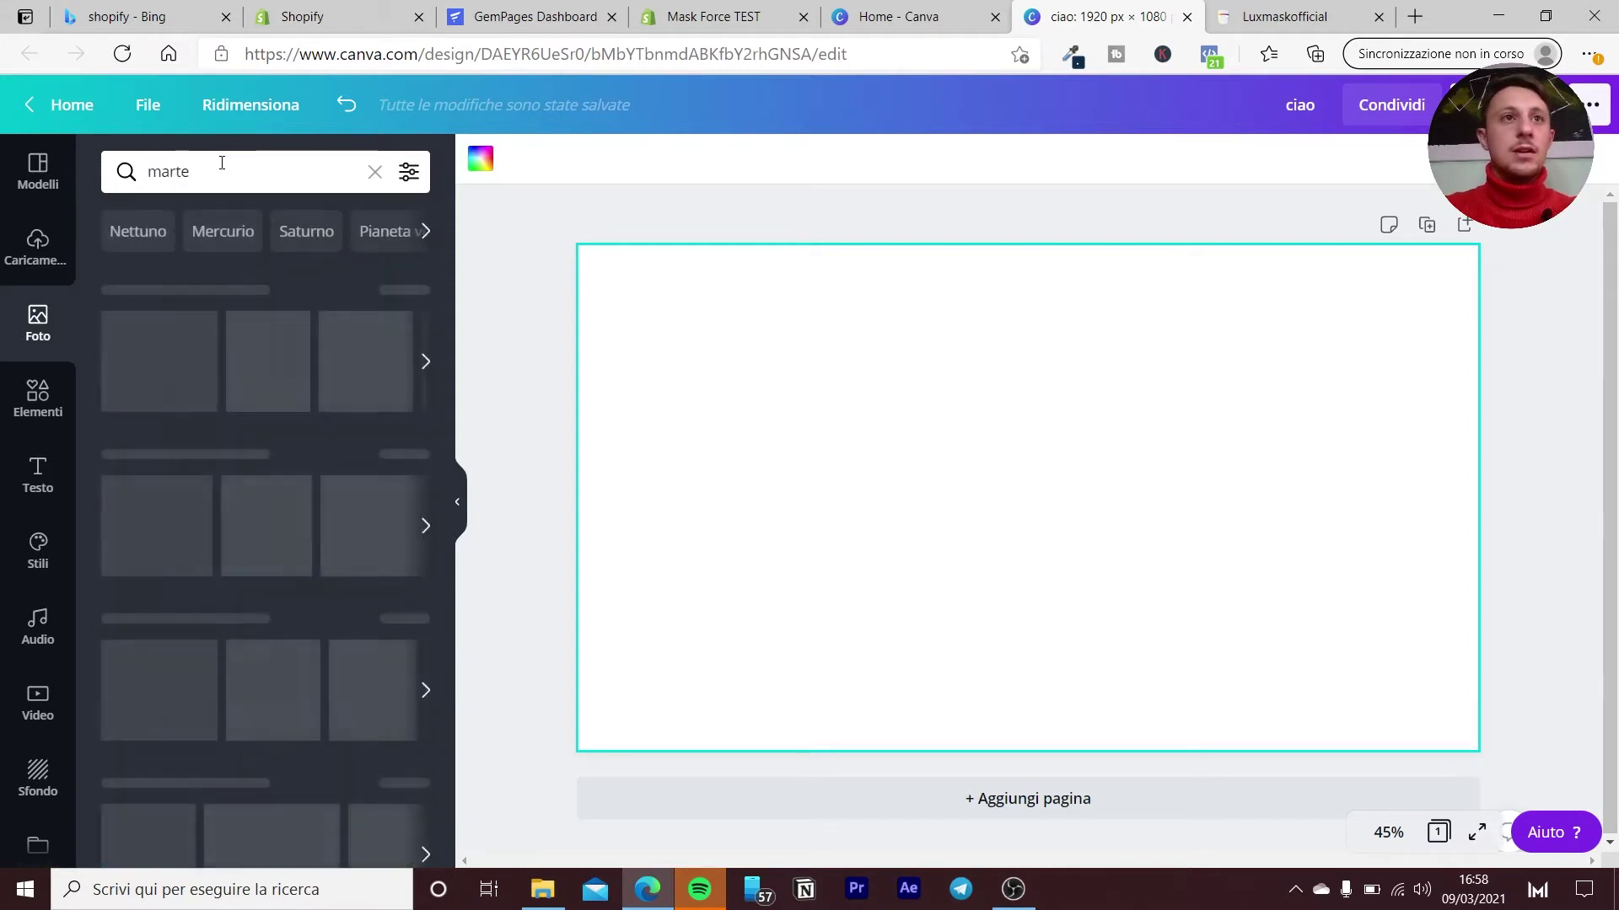
scroll(189, 443, "down", 3)
scroll(190, 445, "down", 3)
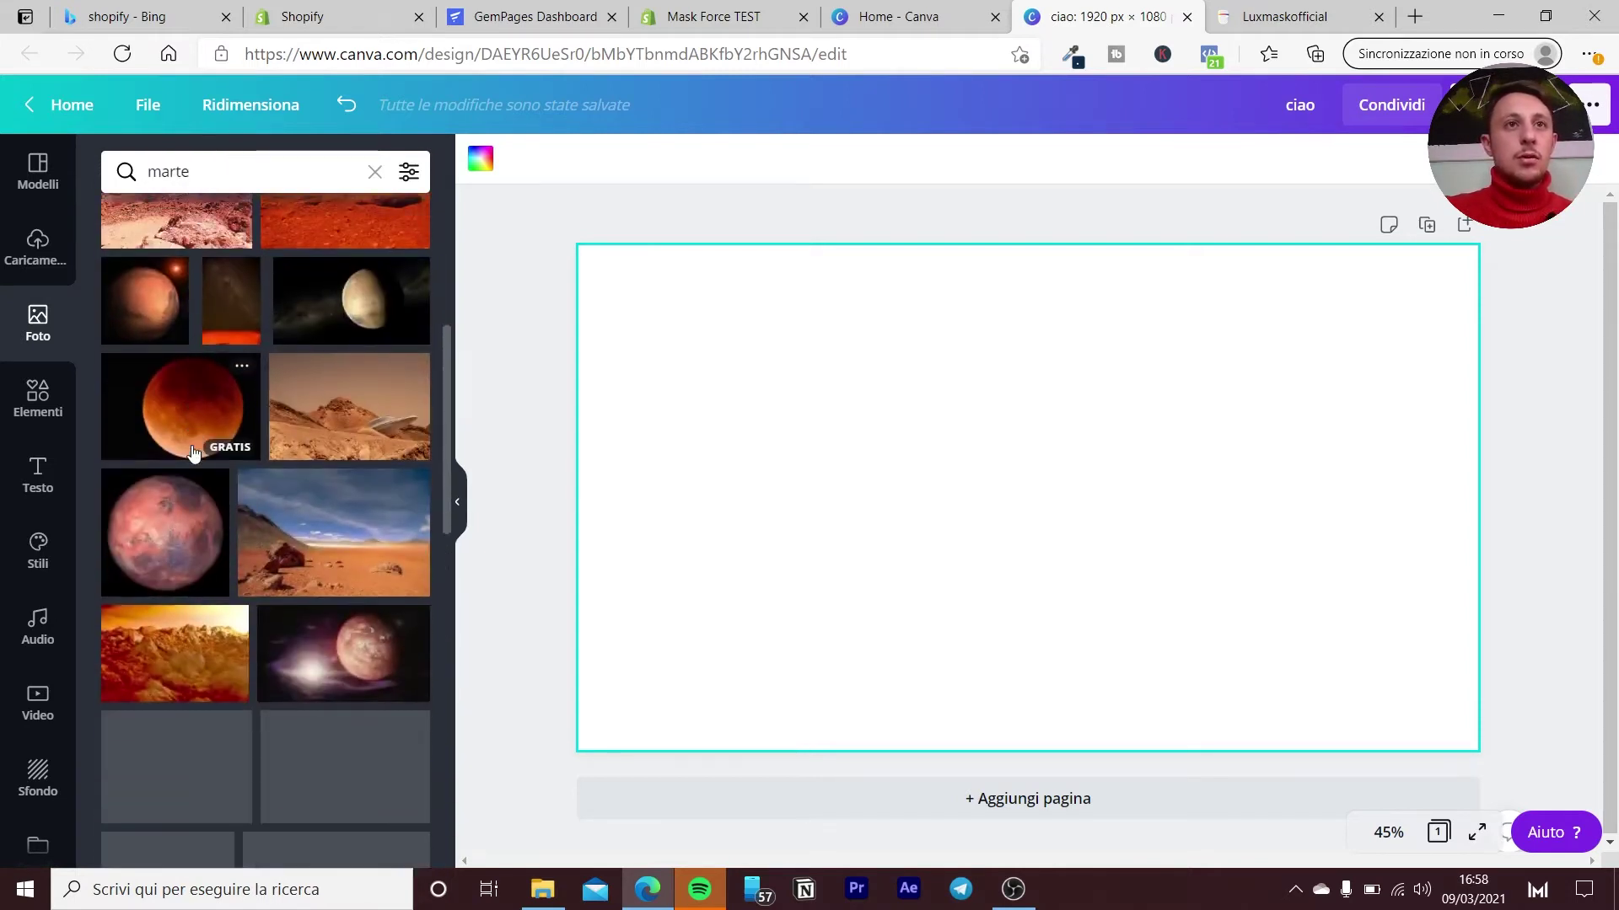
scroll(190, 445, "down", 4)
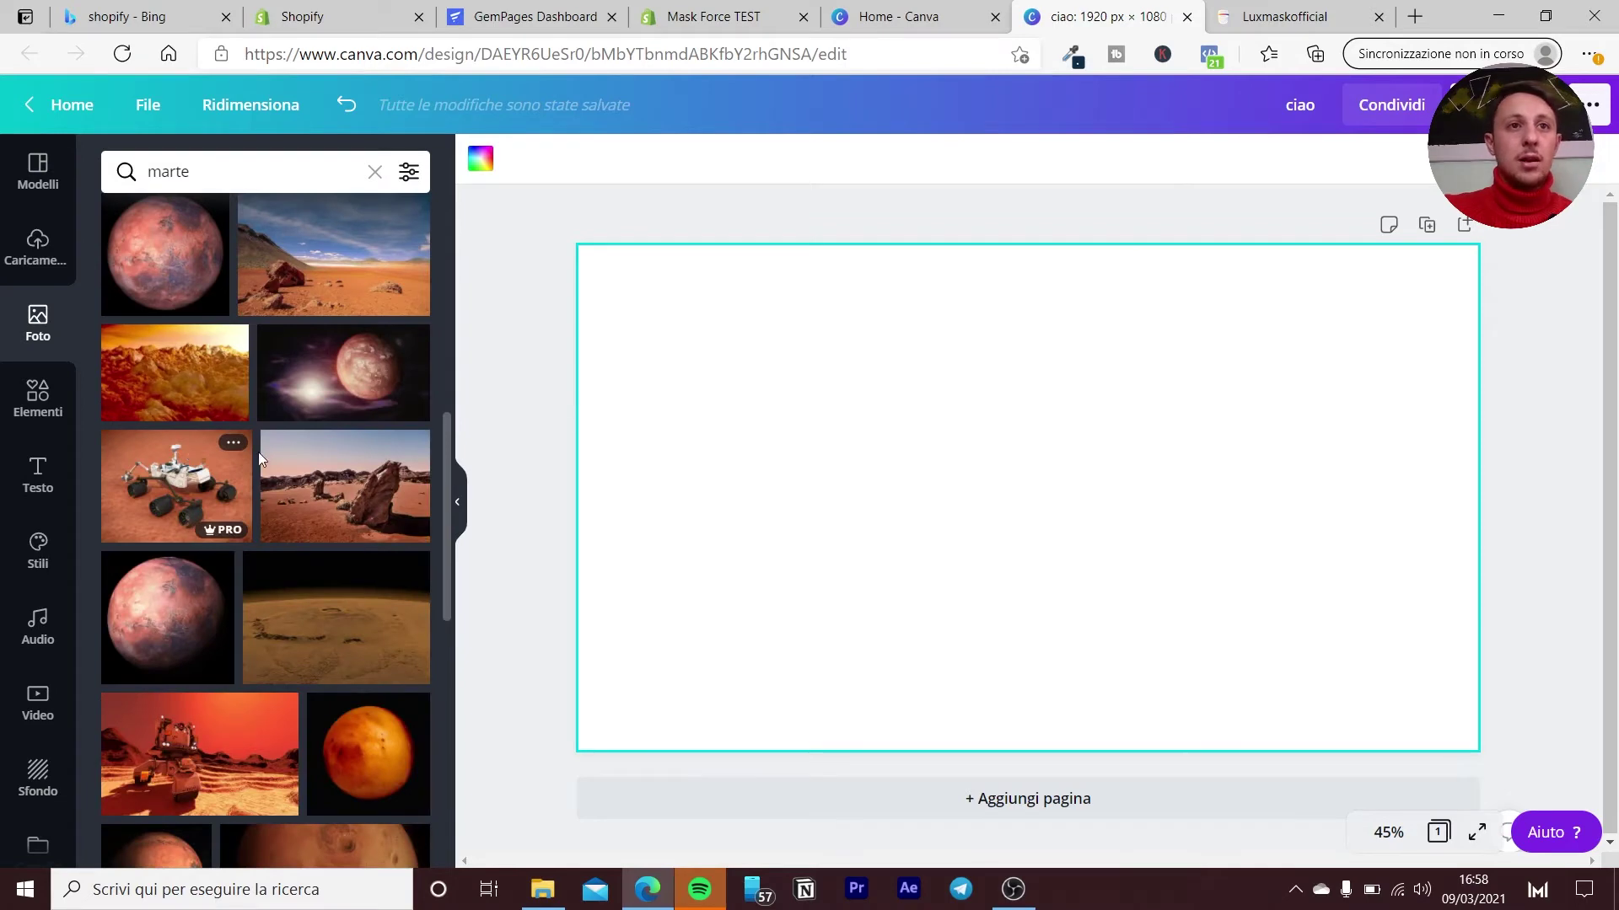
scroll(259, 452, "down", 1)
scroll(265, 430, "down", 2)
scroll(272, 409, "down", 1)
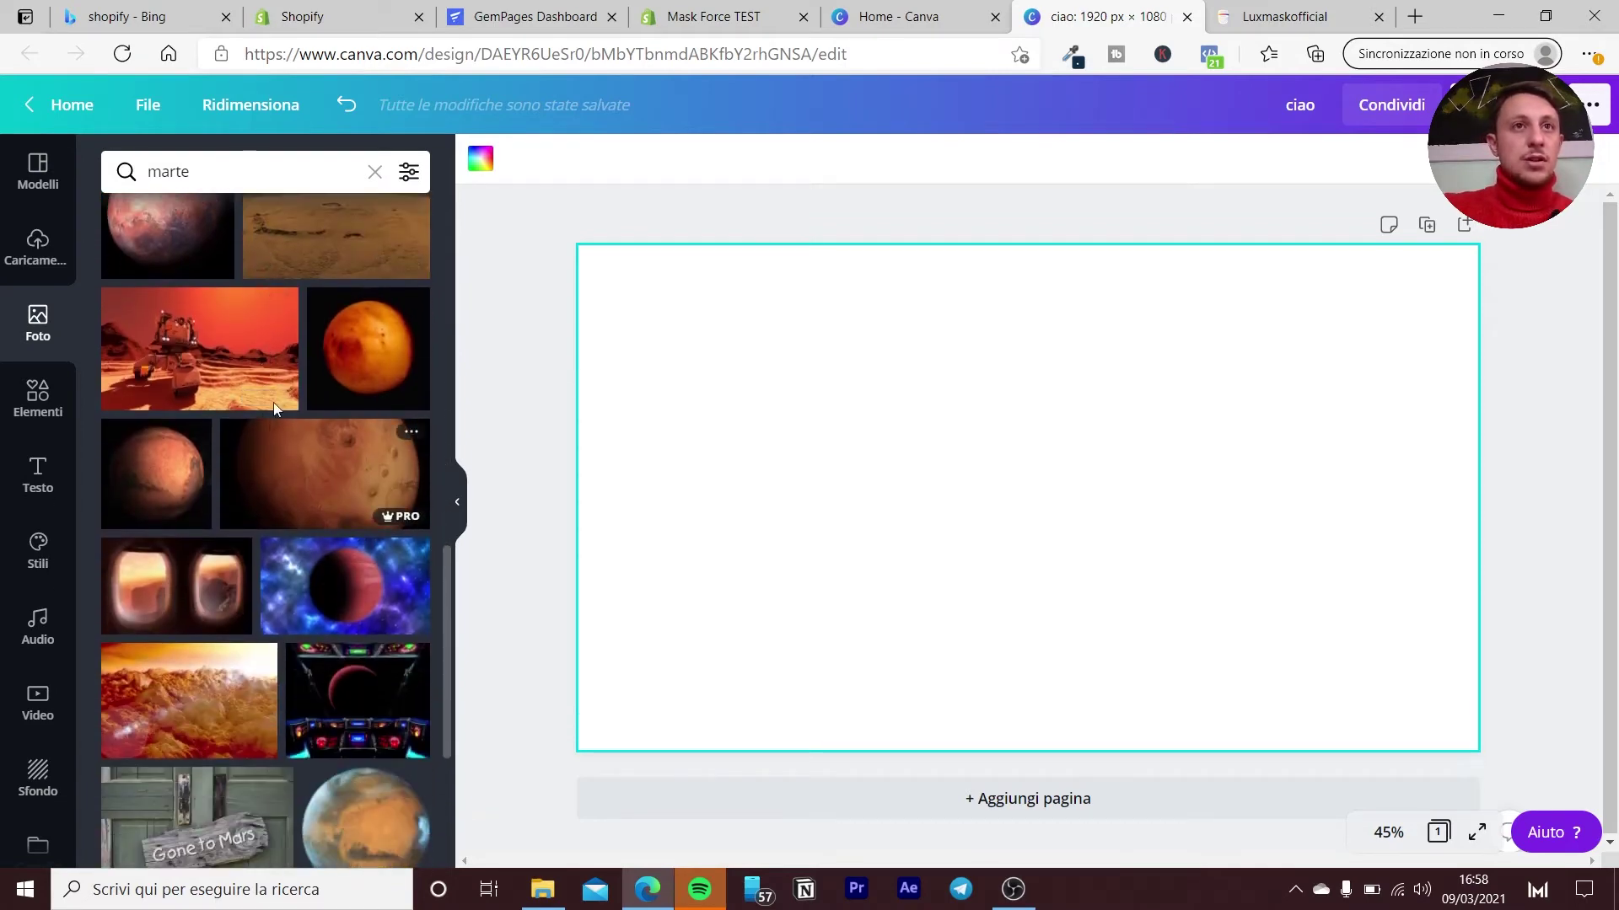
scroll(273, 408, "up", 2)
left_click(374, 171)
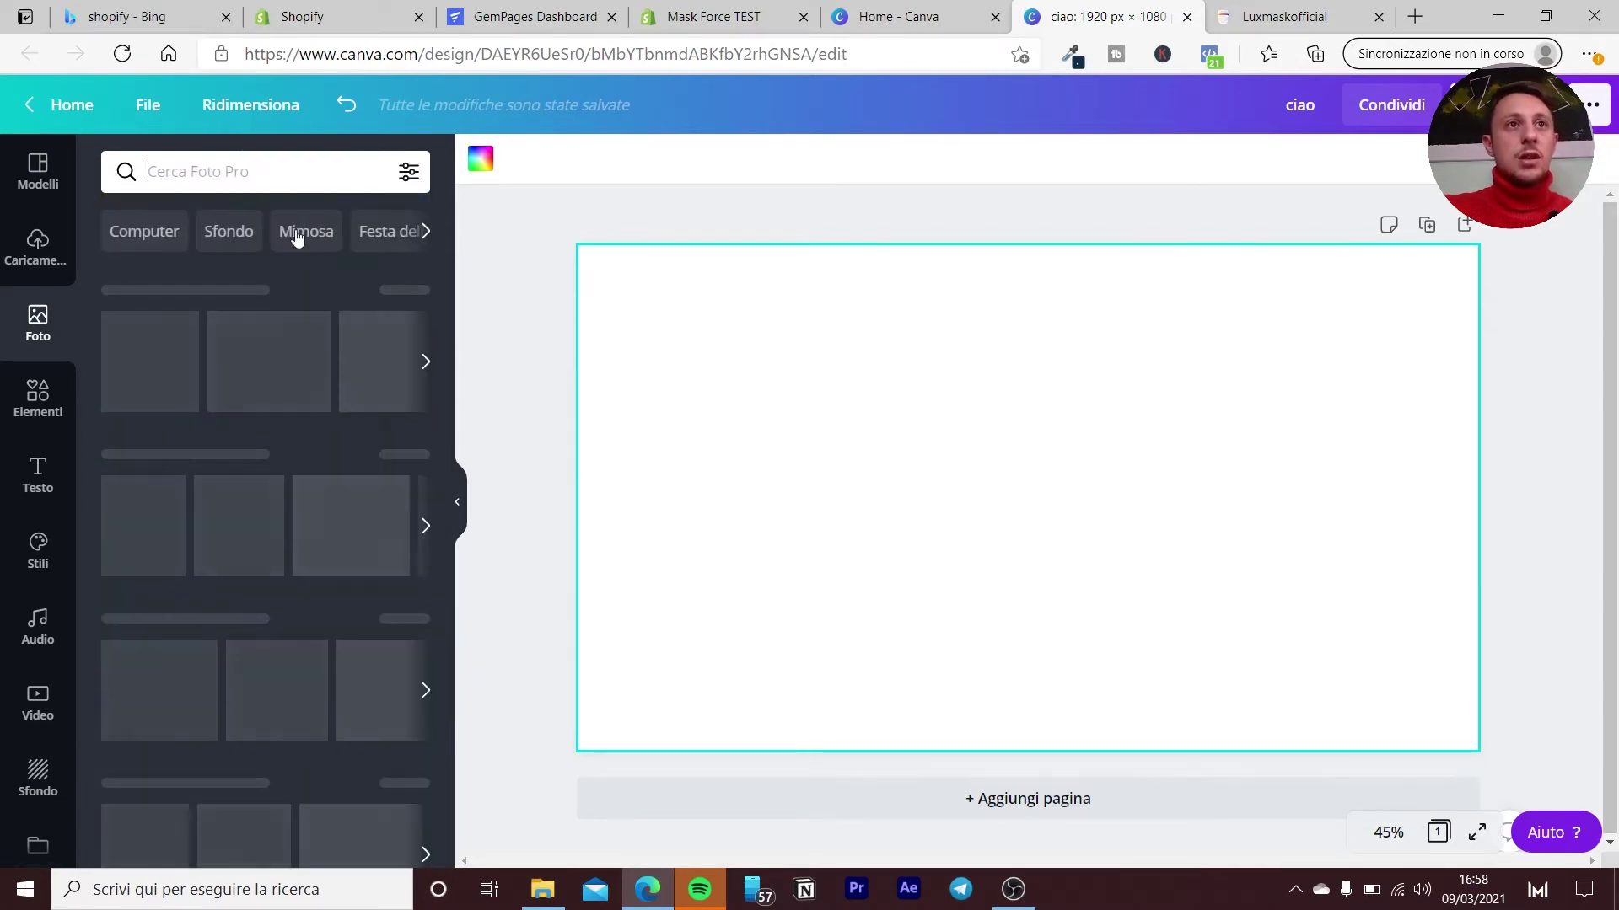
Switch from Foto back to Caricamenti to show the three uploaded images.
left_click(36, 247)
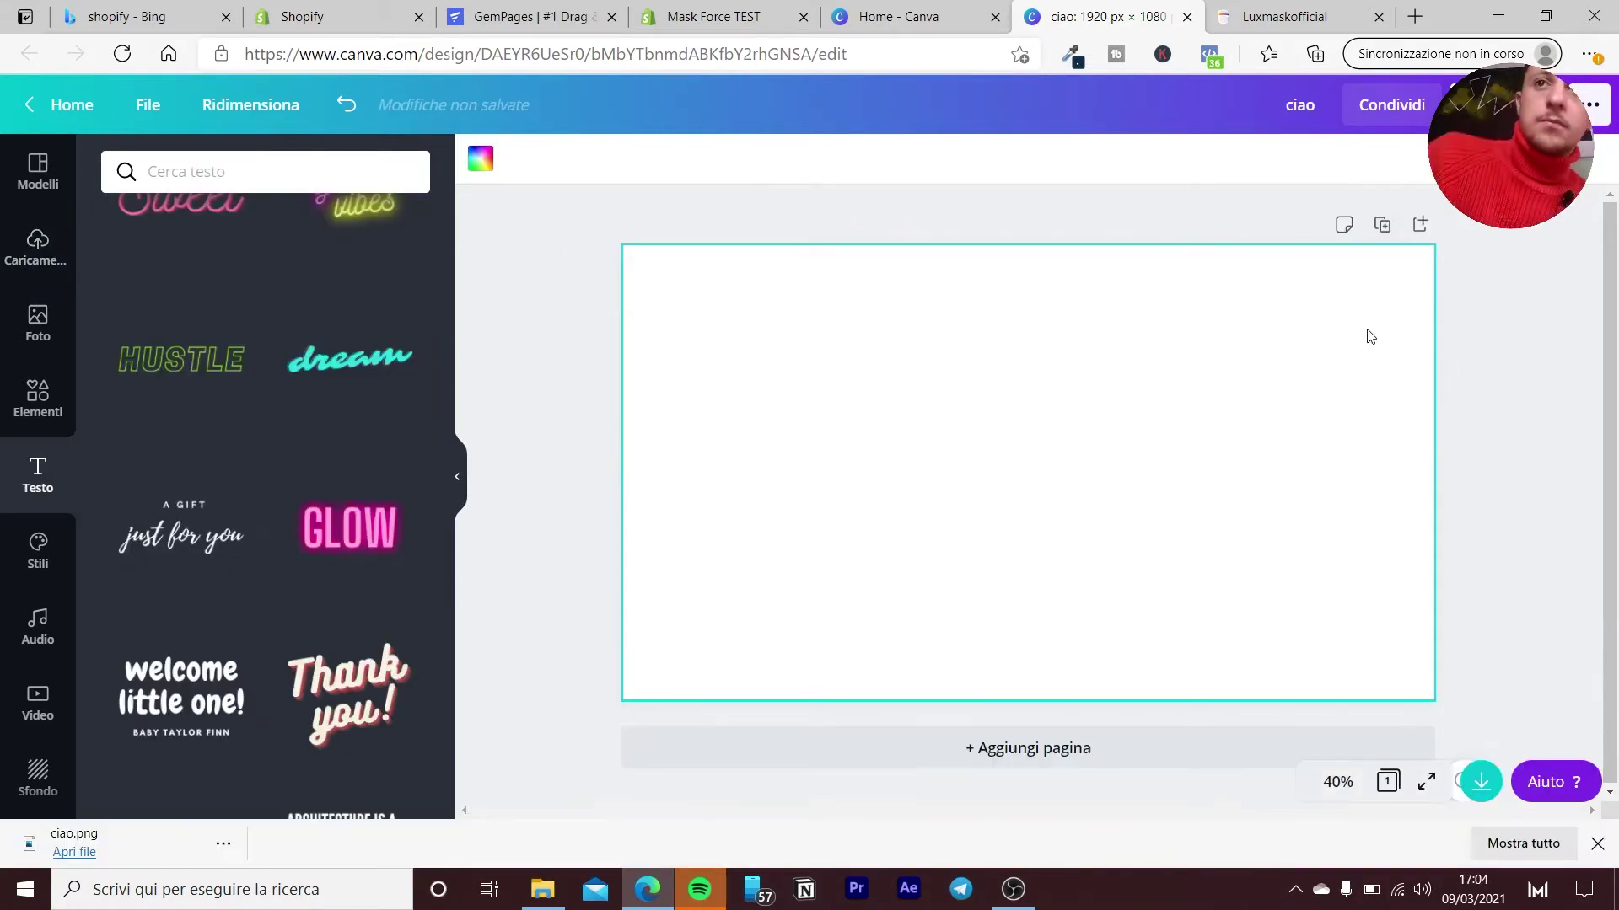
left_click(38, 323)
left_click(46, 252)
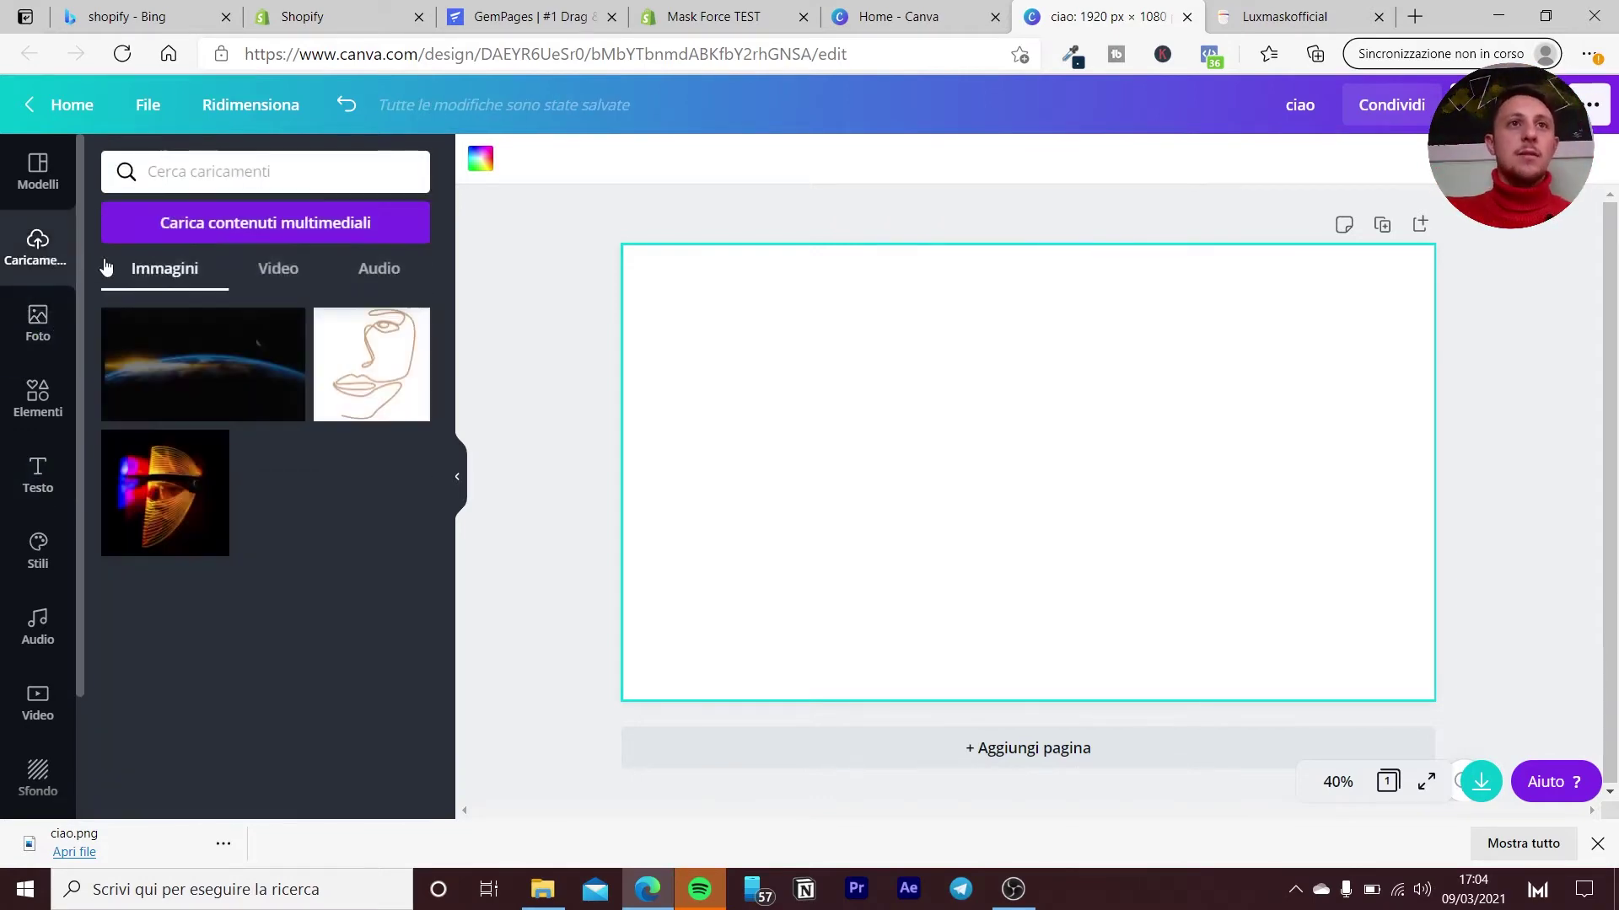
Set the Earth-horizon upload as page background, enlarge its crop slightly, and add the LED mask photo.
left_click(191, 361)
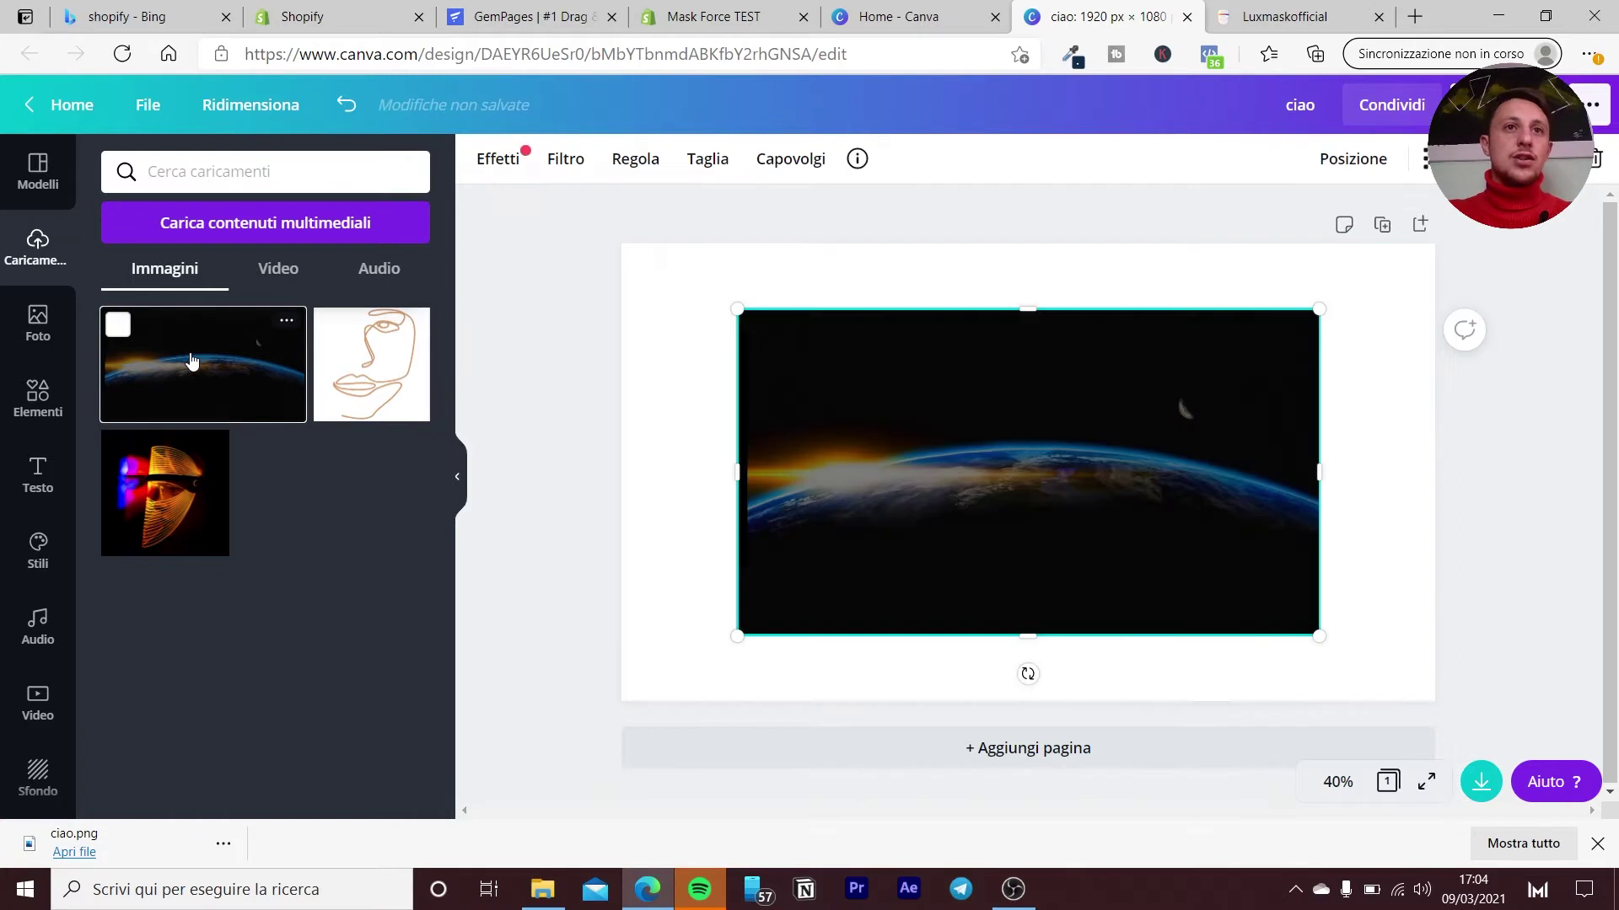
right_click(834, 476)
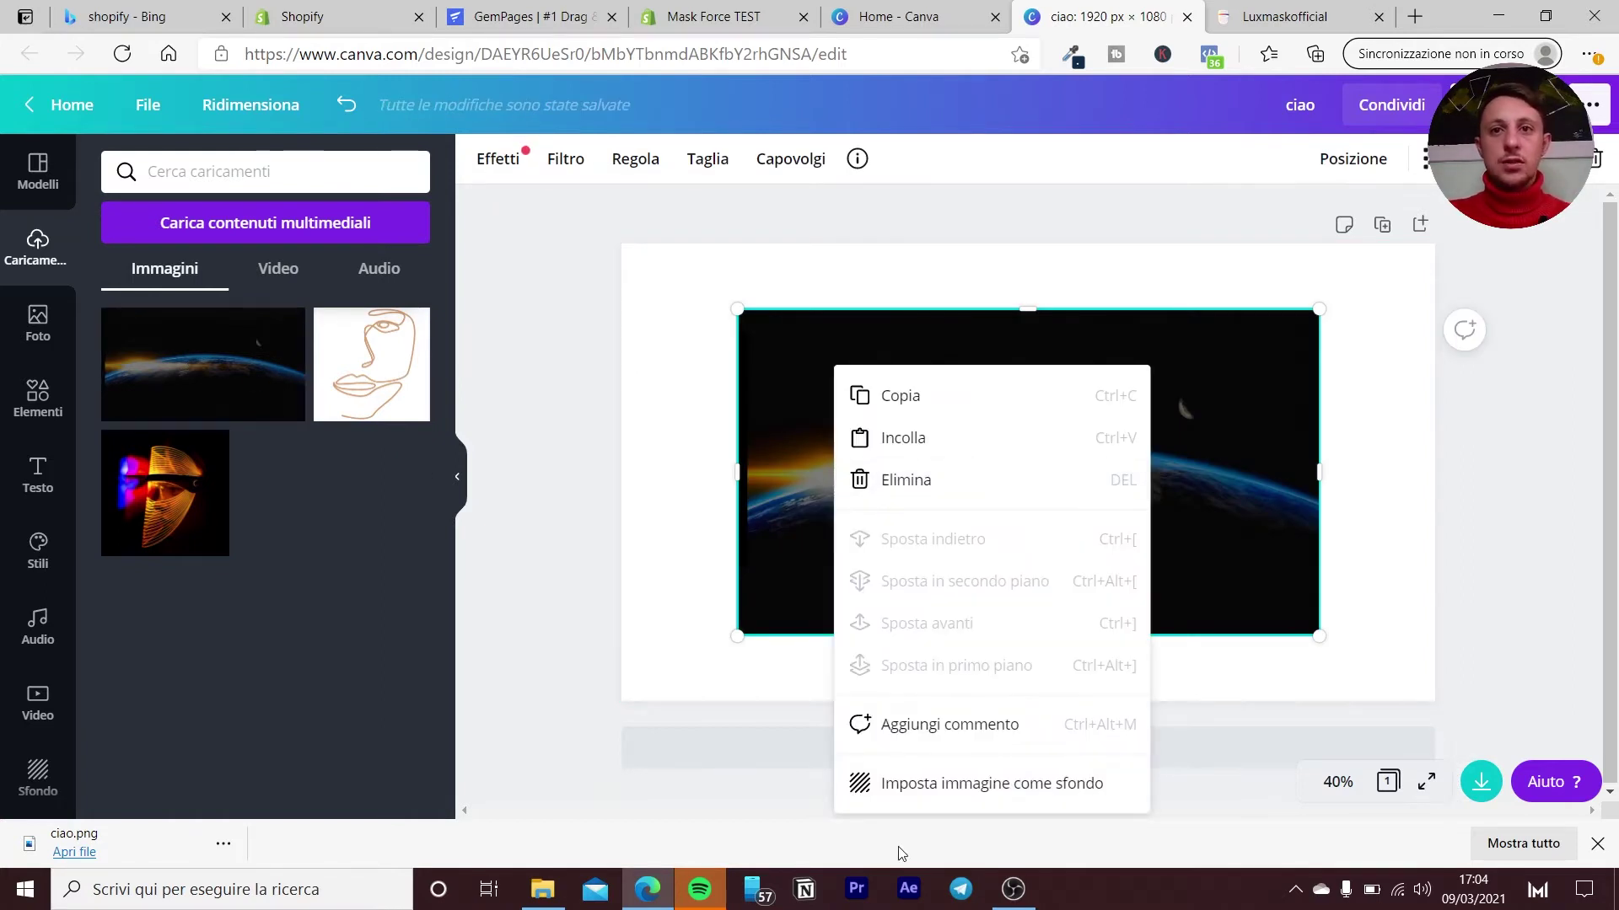
left_click(988, 782)
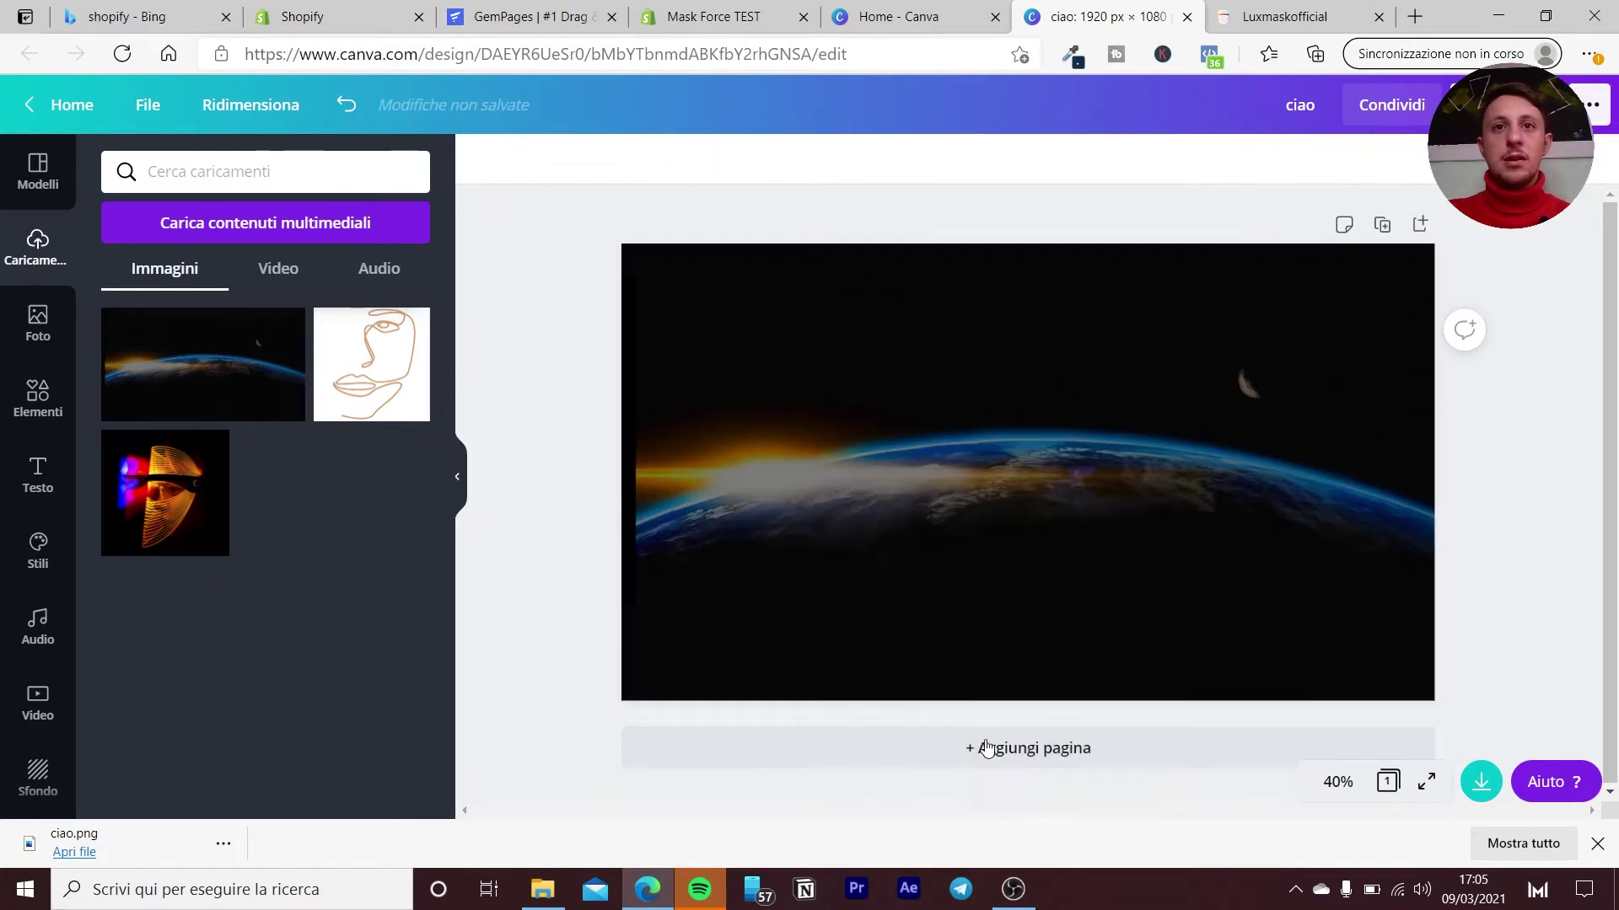
double_click(751, 477)
left_click_drag(622, 247, 587, 226)
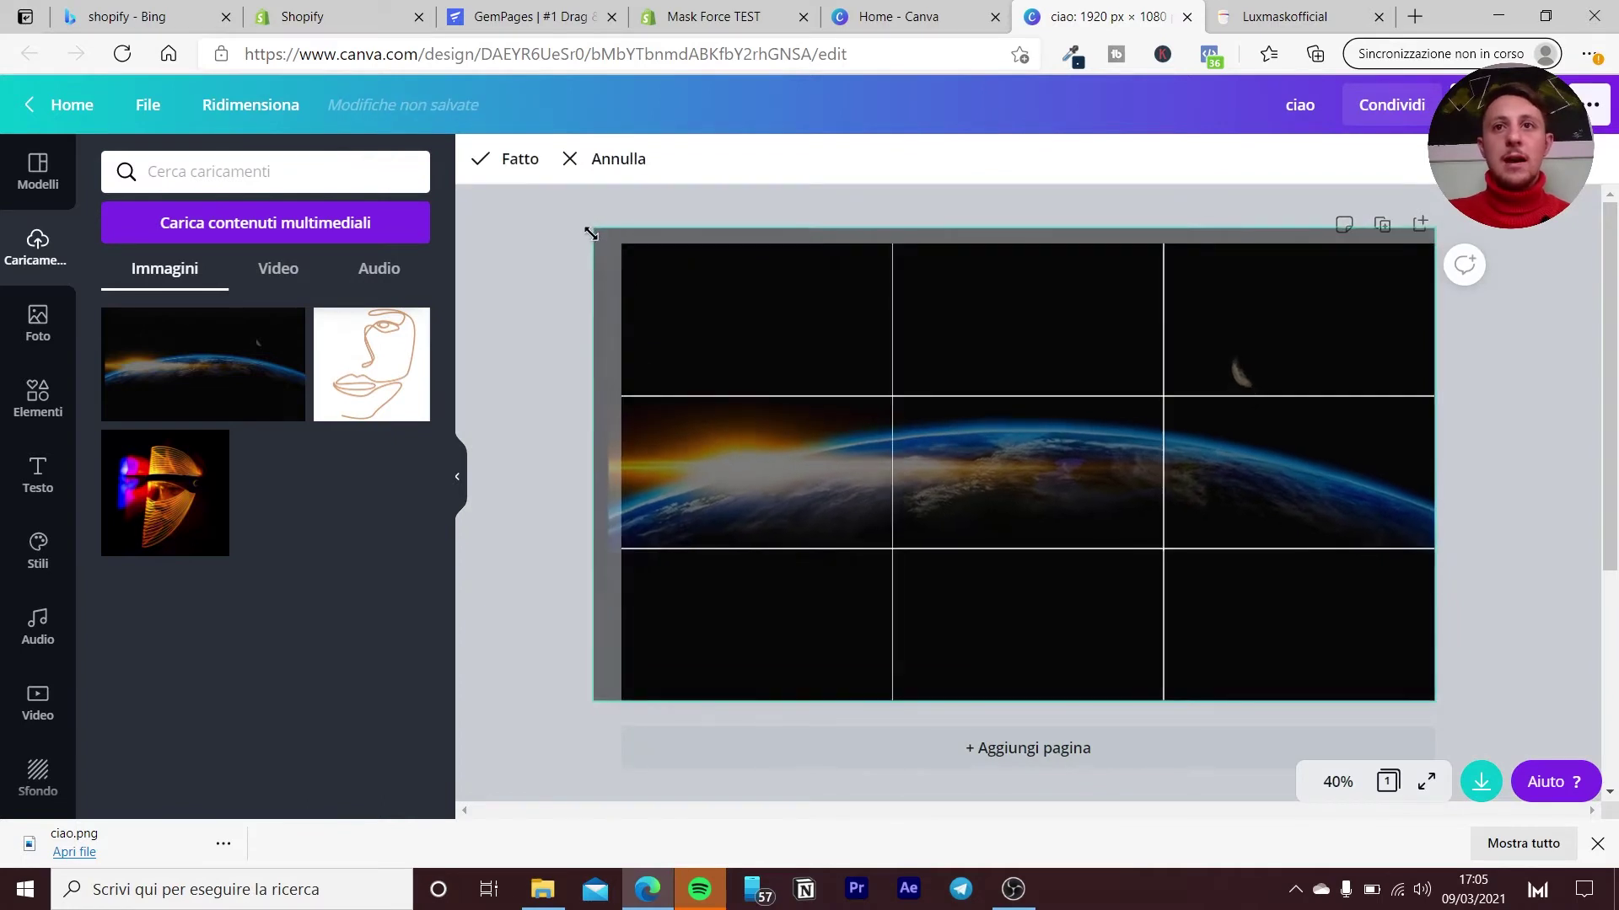
left_click(509, 394)
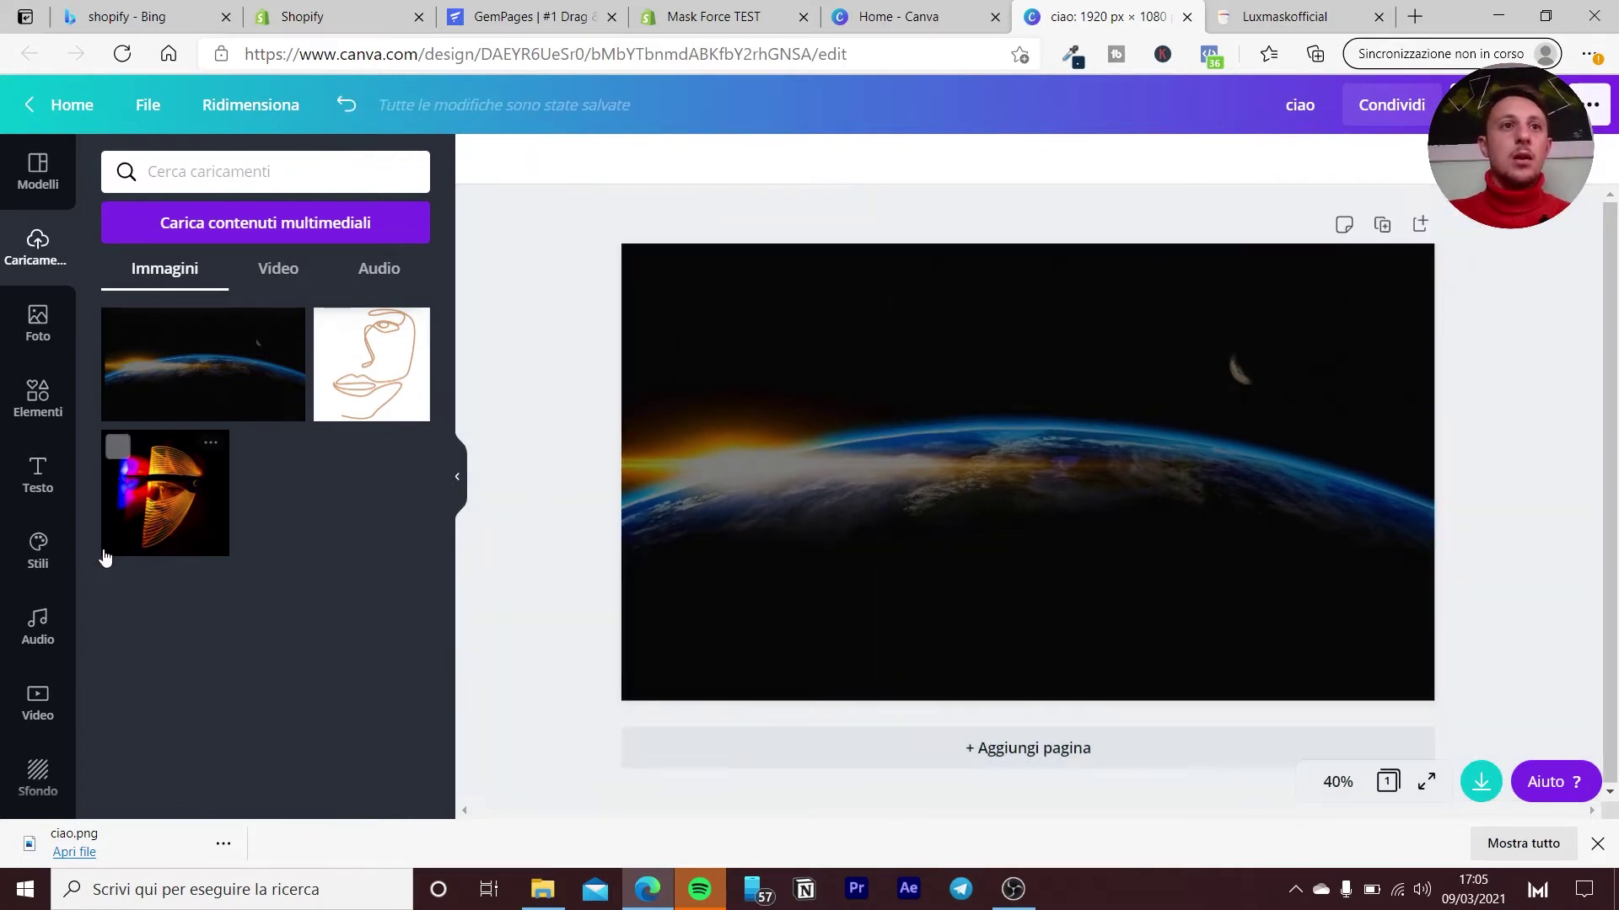
left_click(153, 527)
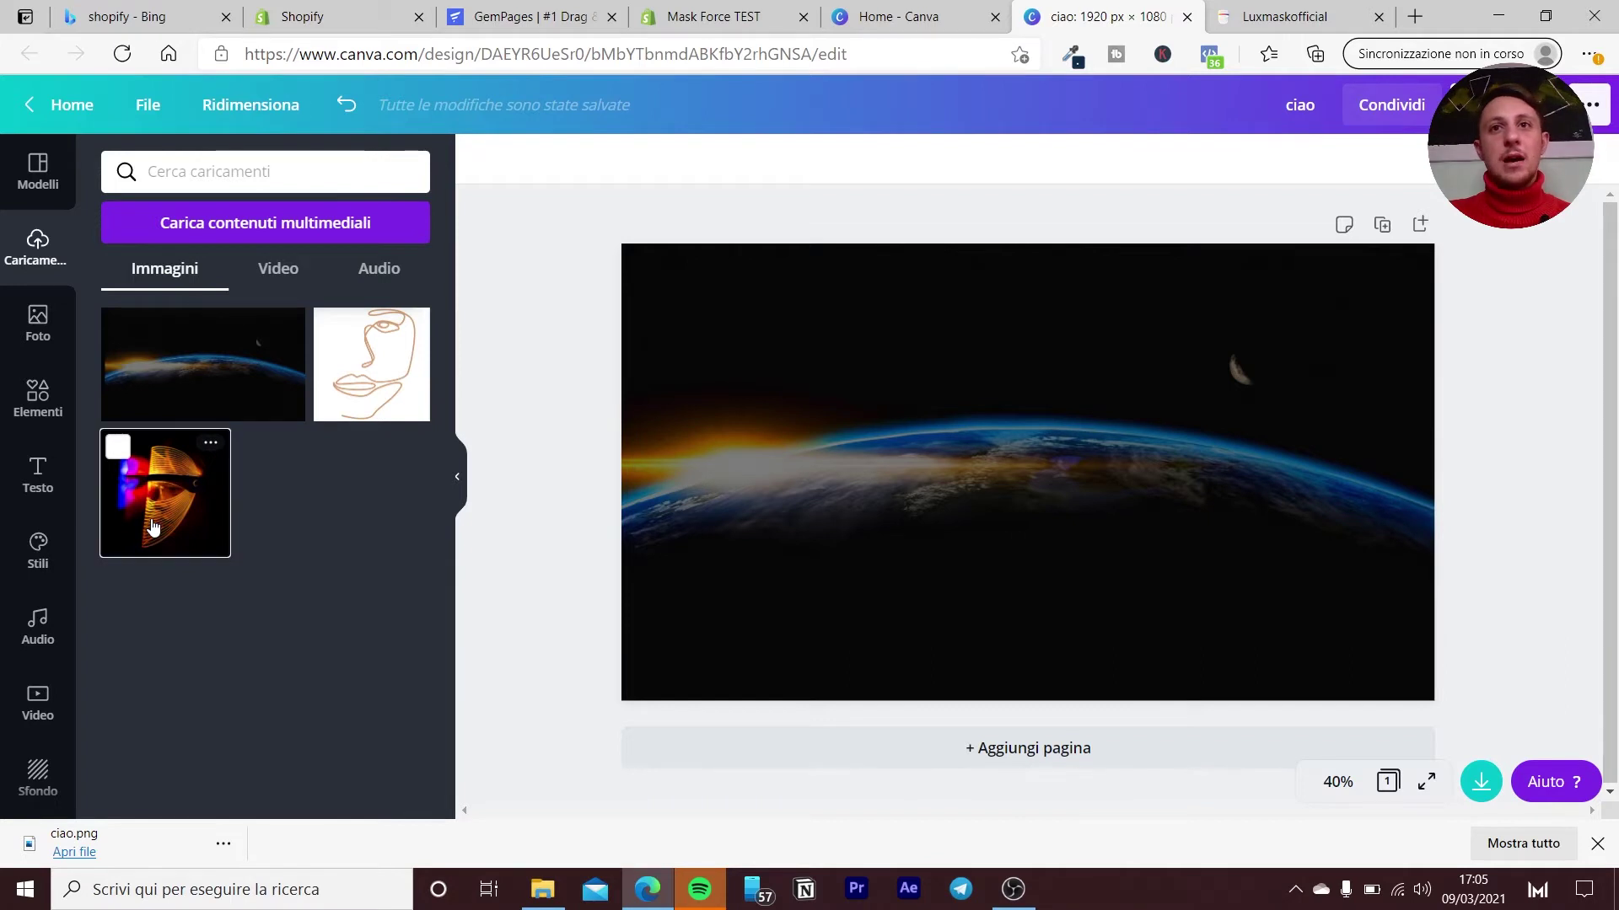
Move the LED mask photo left and flip it horizontally.
mouse_move(1045, 559)
left_mouse_down()
mouse_move(789, 558)
mouse_move(772, 544)
left_mouse_up()
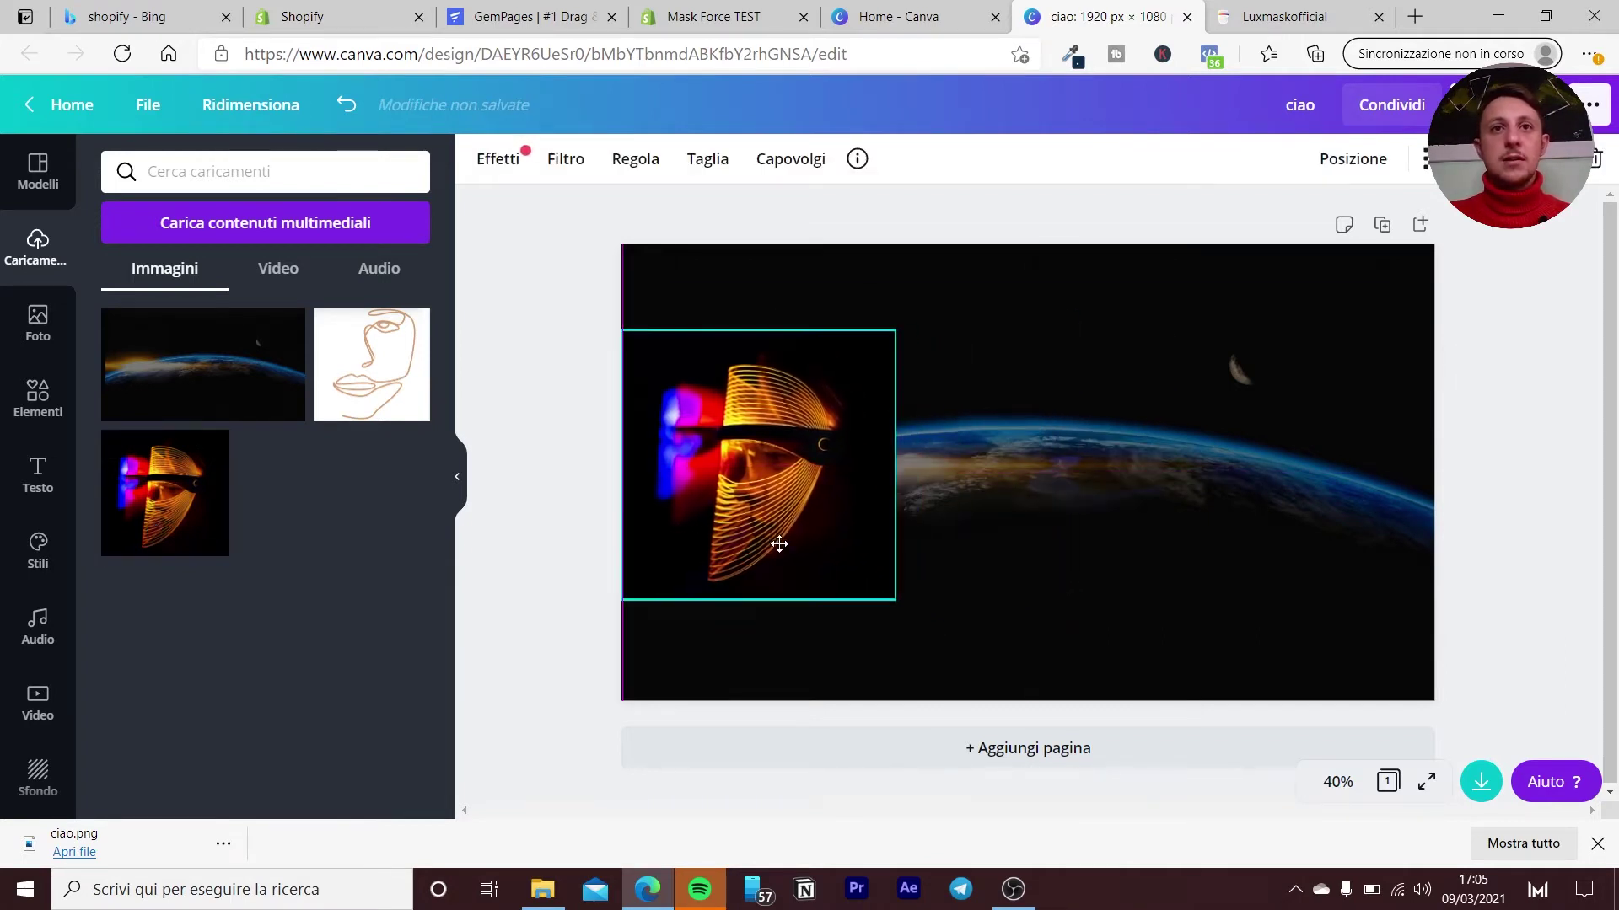
left_click(772, 162)
left_click(794, 222)
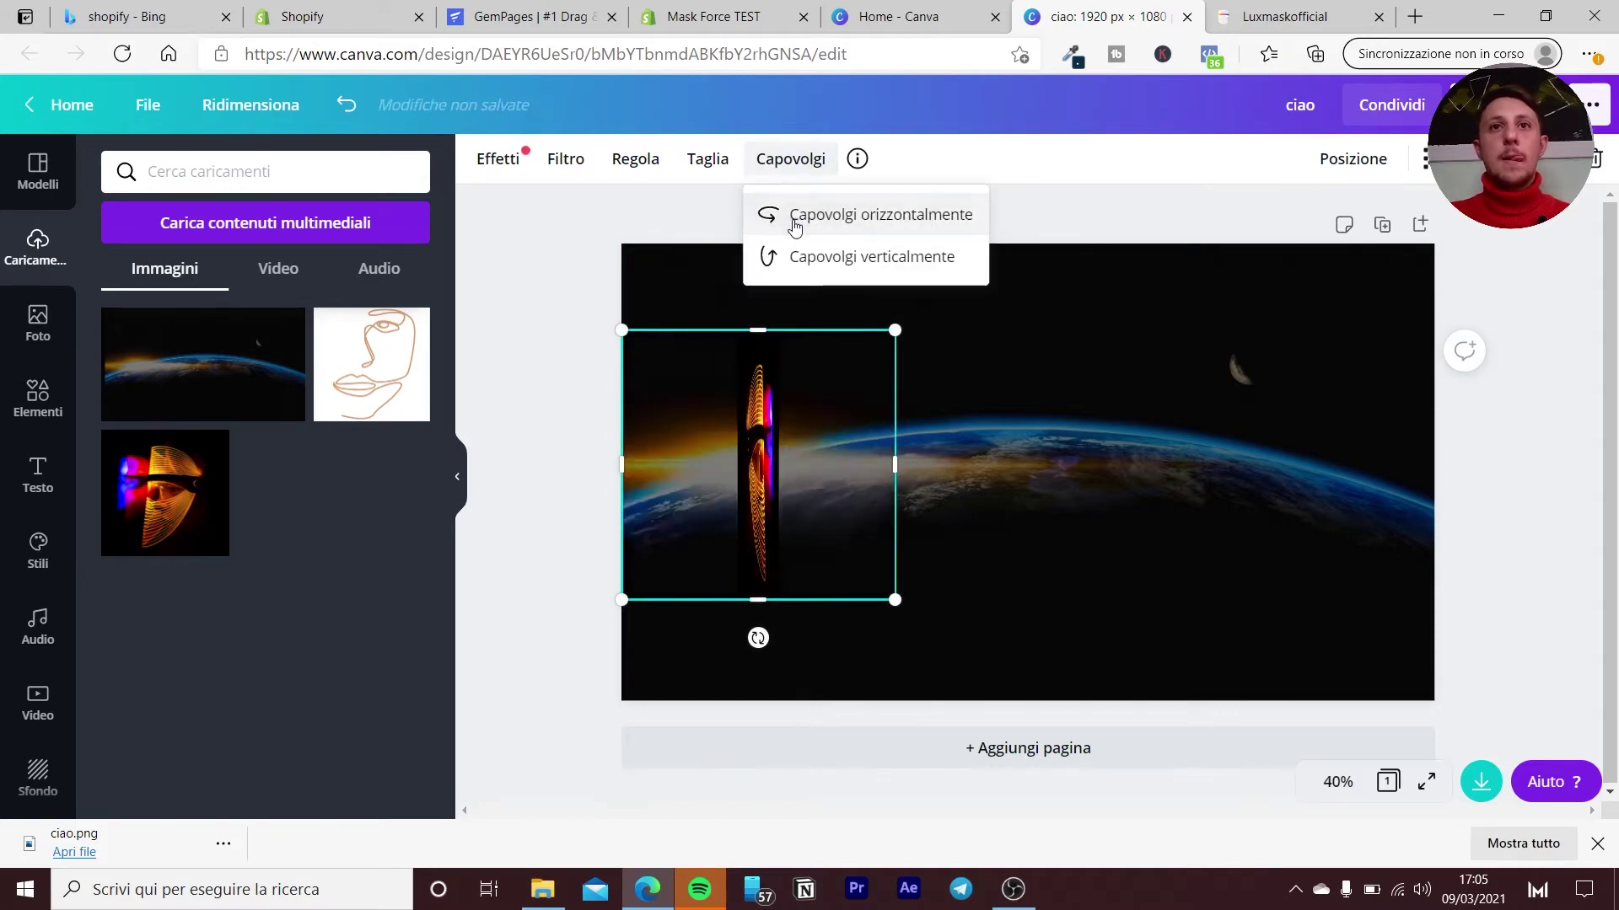
left_click(1099, 447)
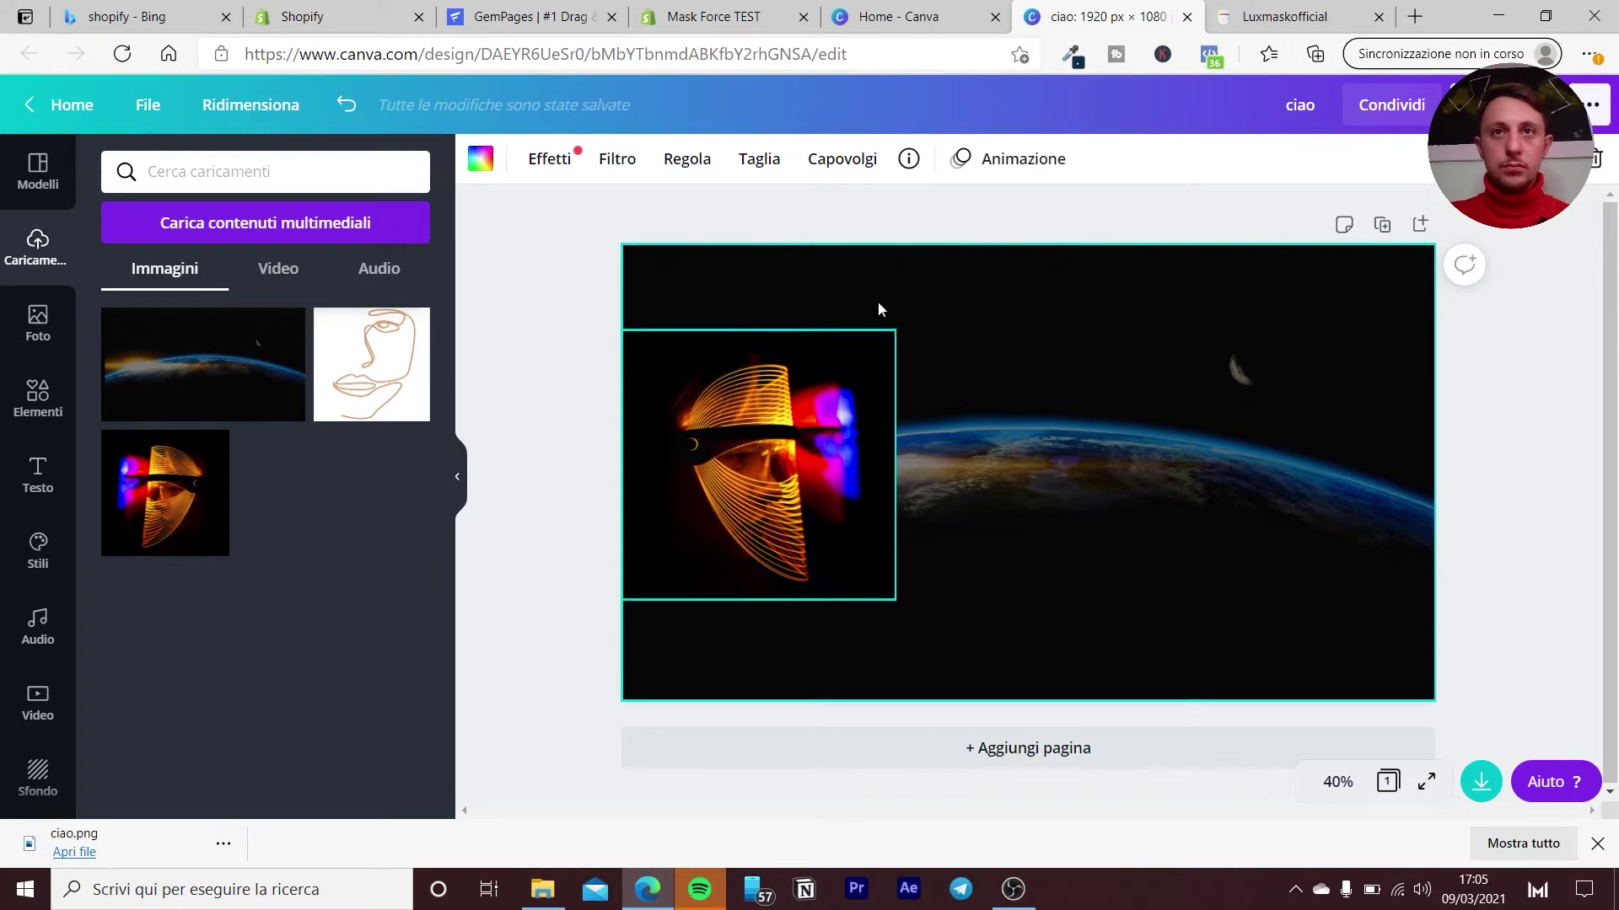
Enlarge the mask photo to full canvas height and push it to the left edge.
left_click(826, 398)
left_click_drag(954, 257, 1002, 224)
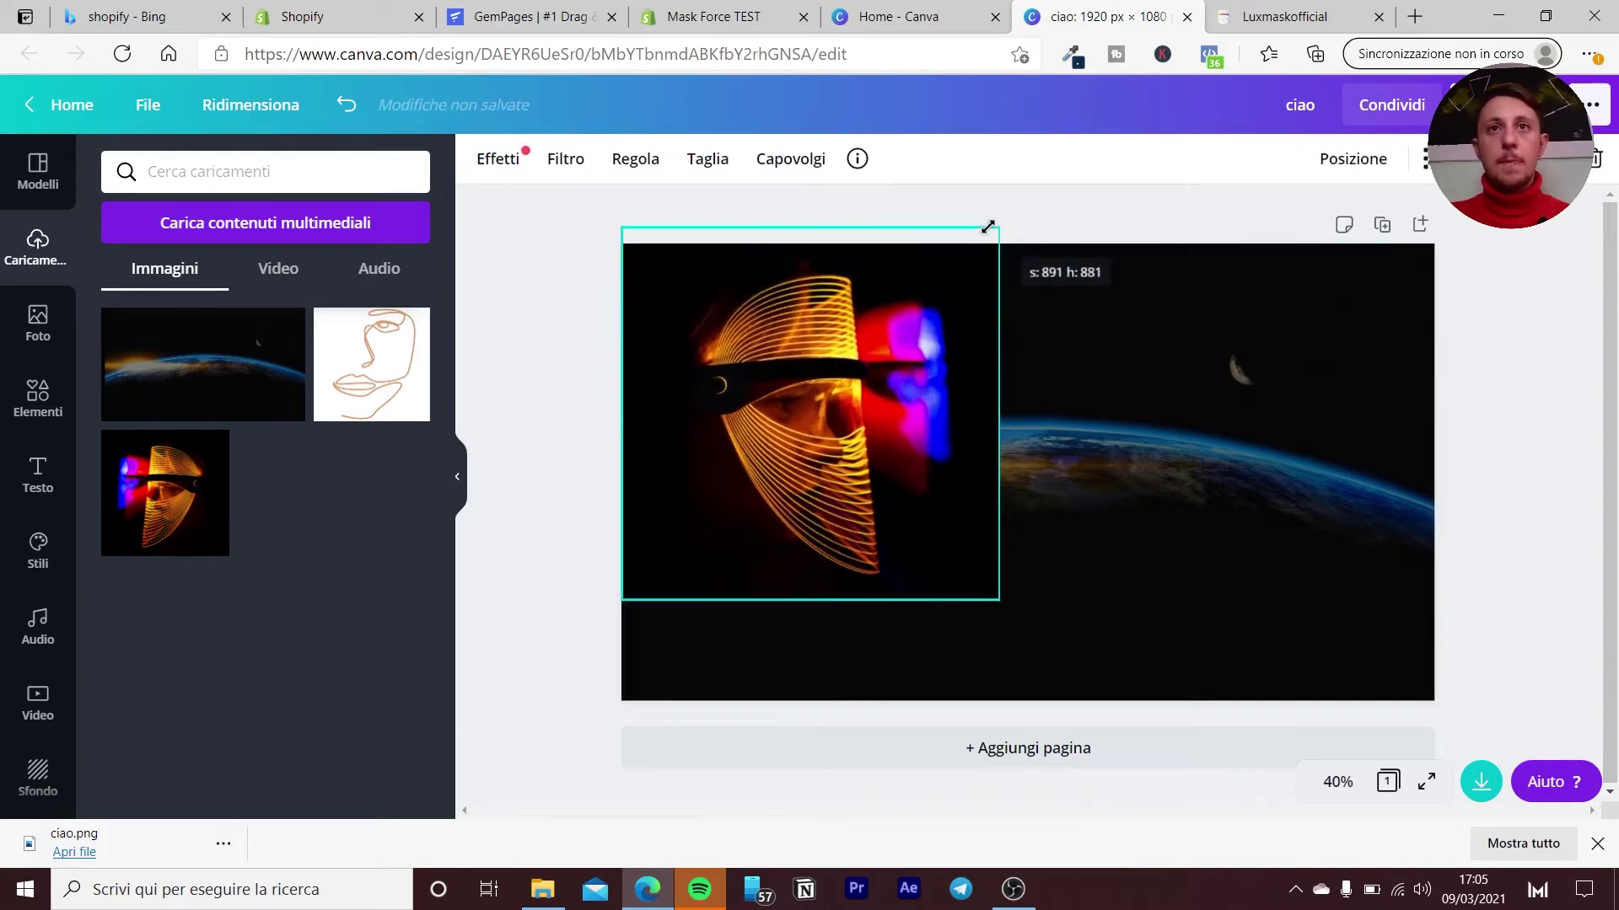
left_click_drag(1003, 601, 1119, 715)
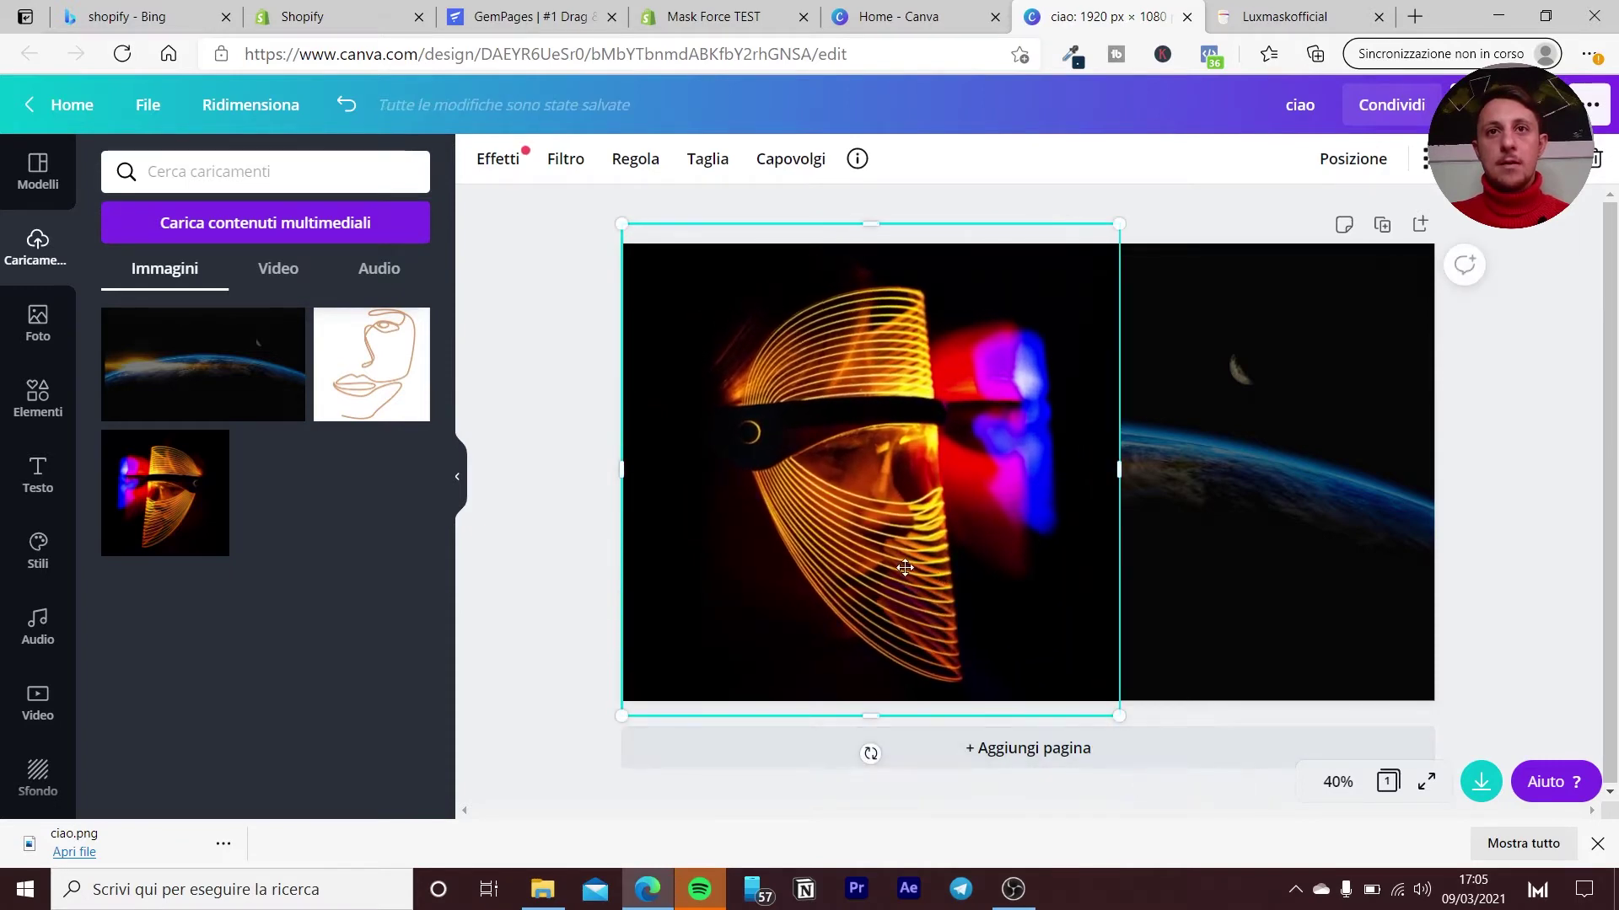
left_click_drag(906, 569, 805, 571)
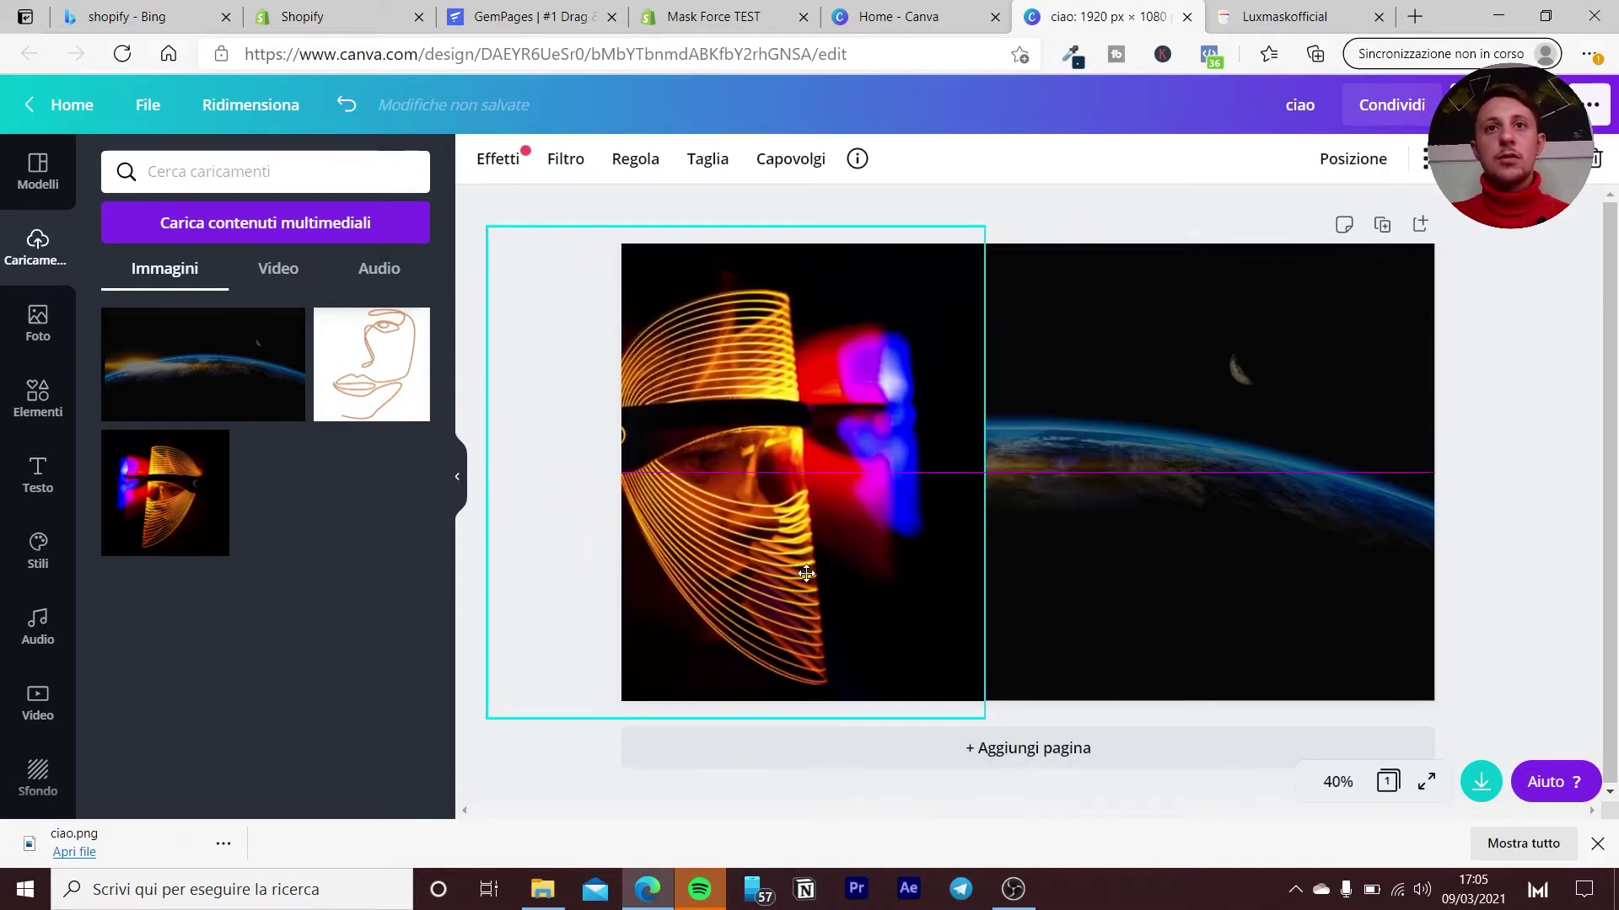
left_click(1517, 511)
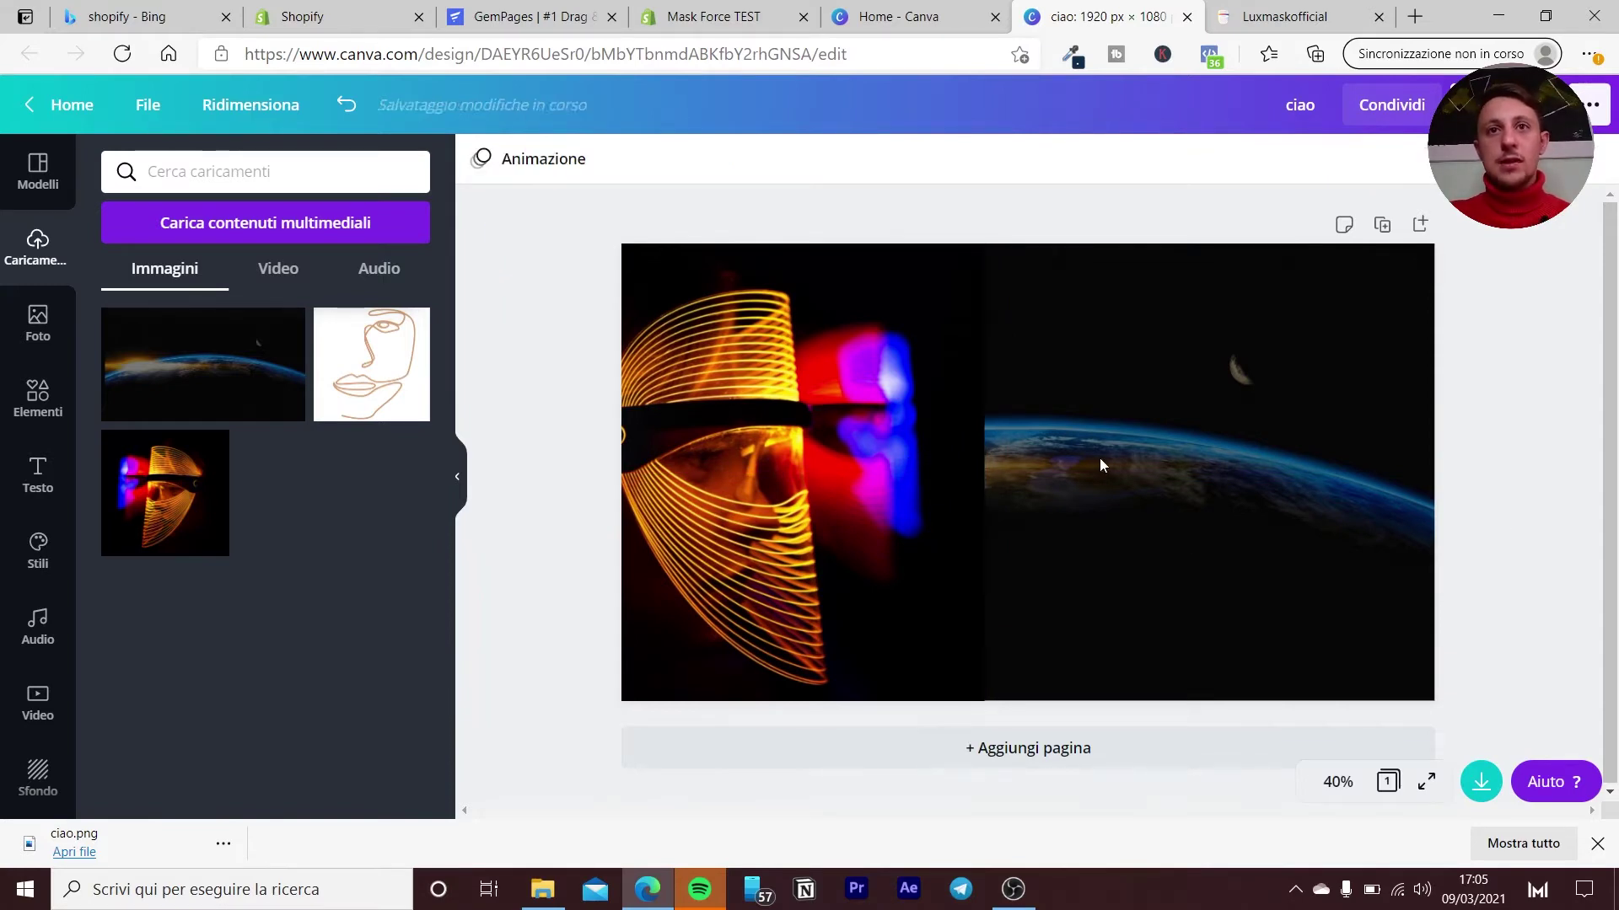
Set the LED mask photo to about 29 transparency and nudge it slightly right over the Earth background.
left_click(924, 457)
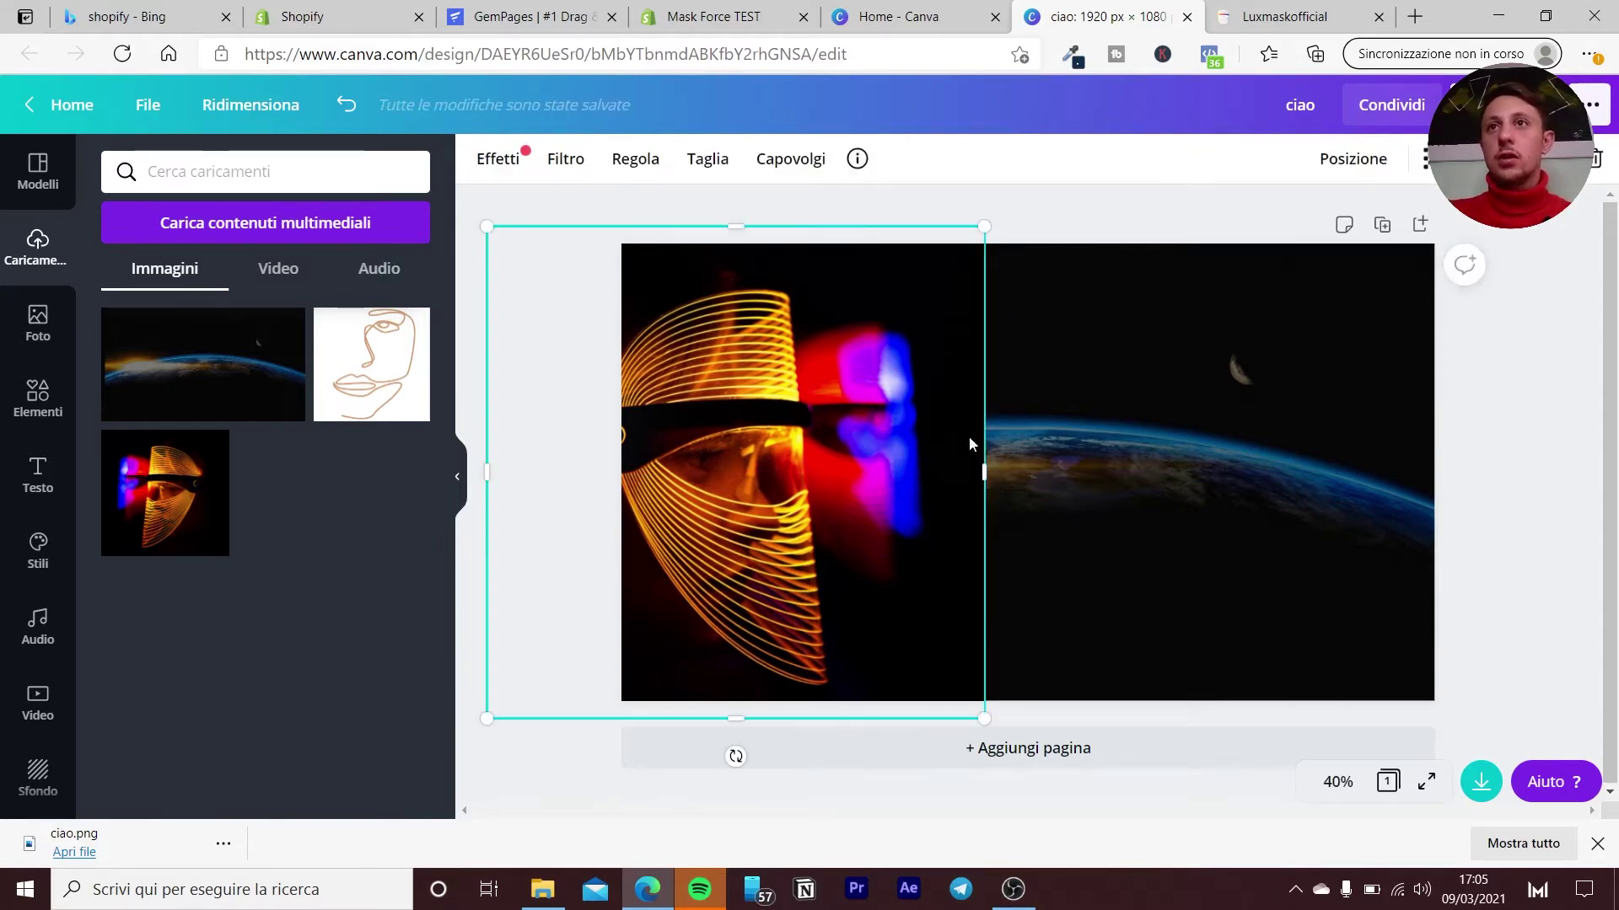
left_click(1427, 162)
left_click_drag(1361, 231, 1285, 251)
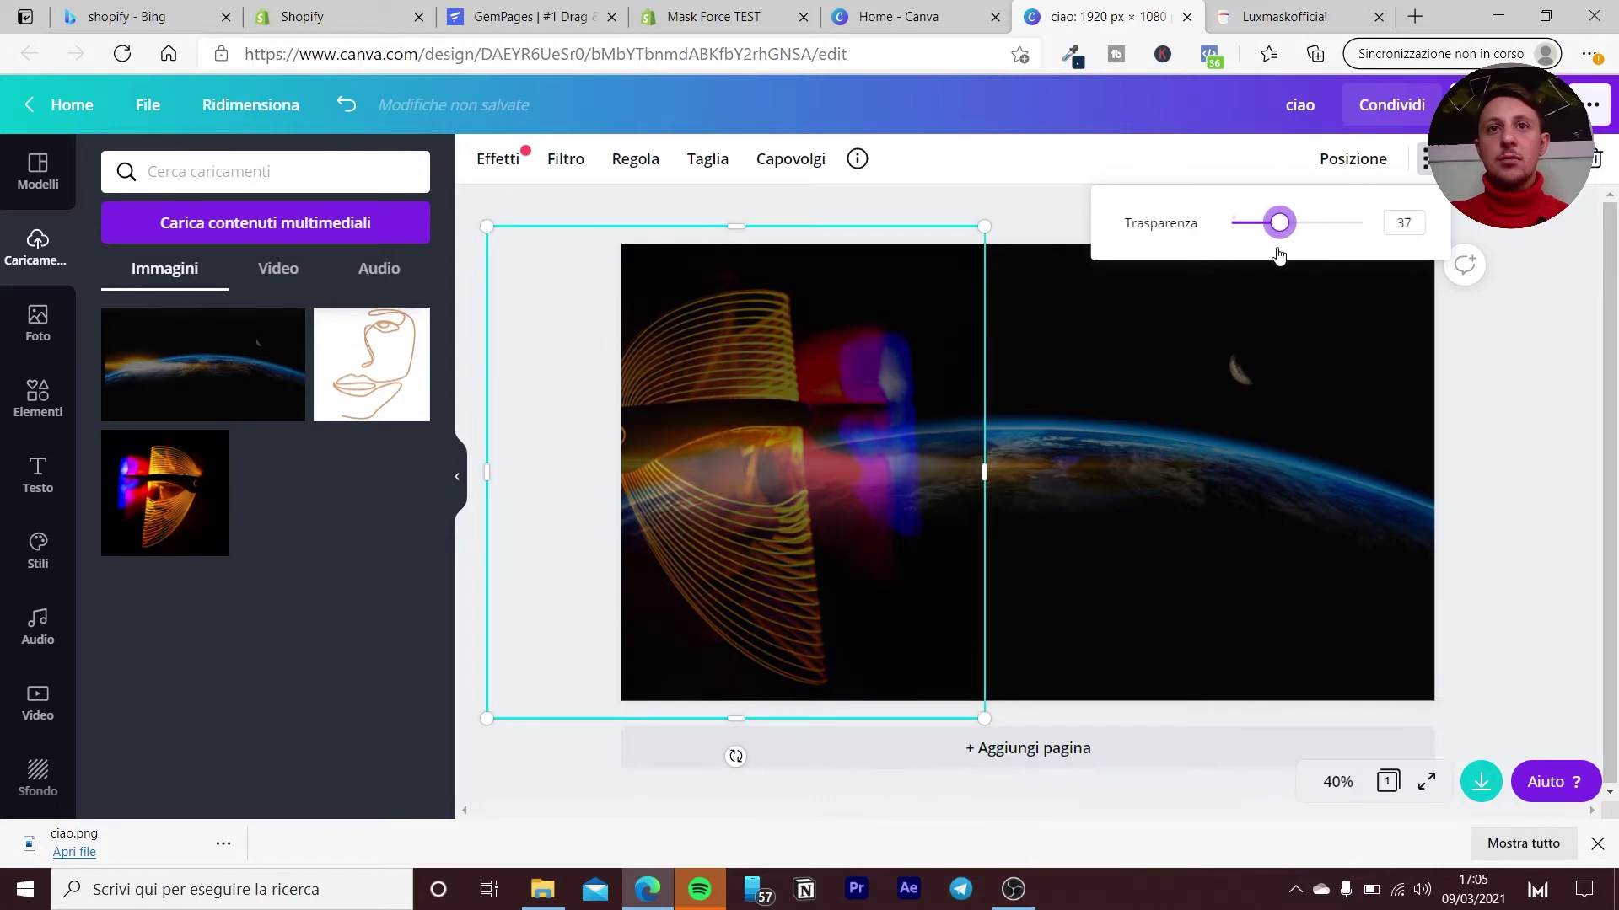
mouse_move(1284, 251)
left_mouse_down()
mouse_move(1253, 272)
mouse_move(1272, 282)
left_mouse_up()
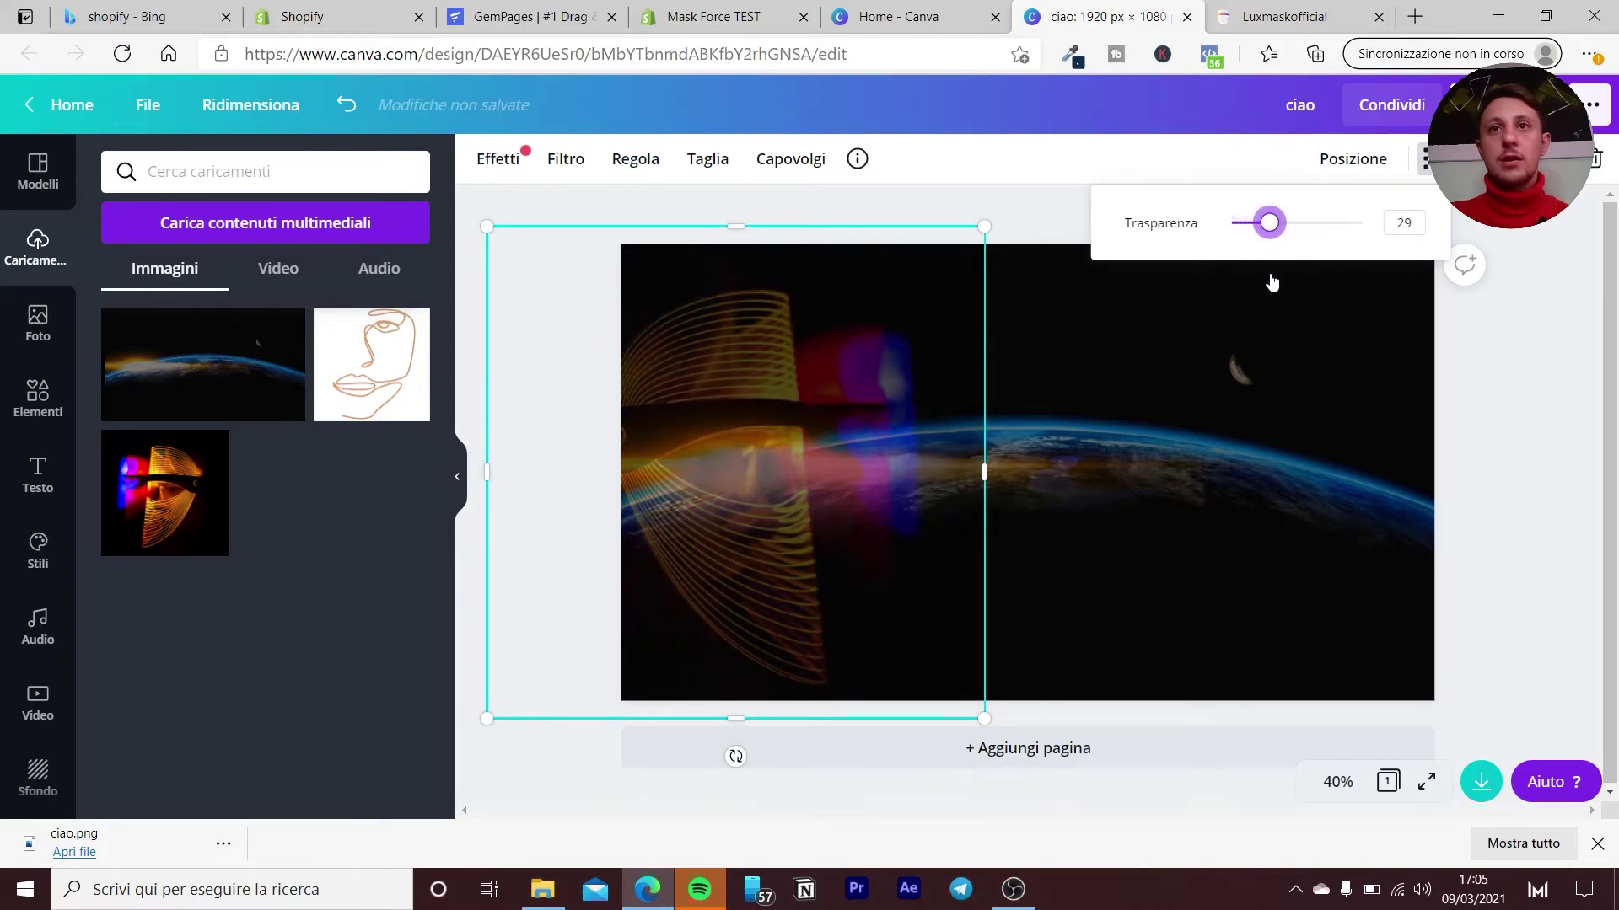
left_click(1511, 468)
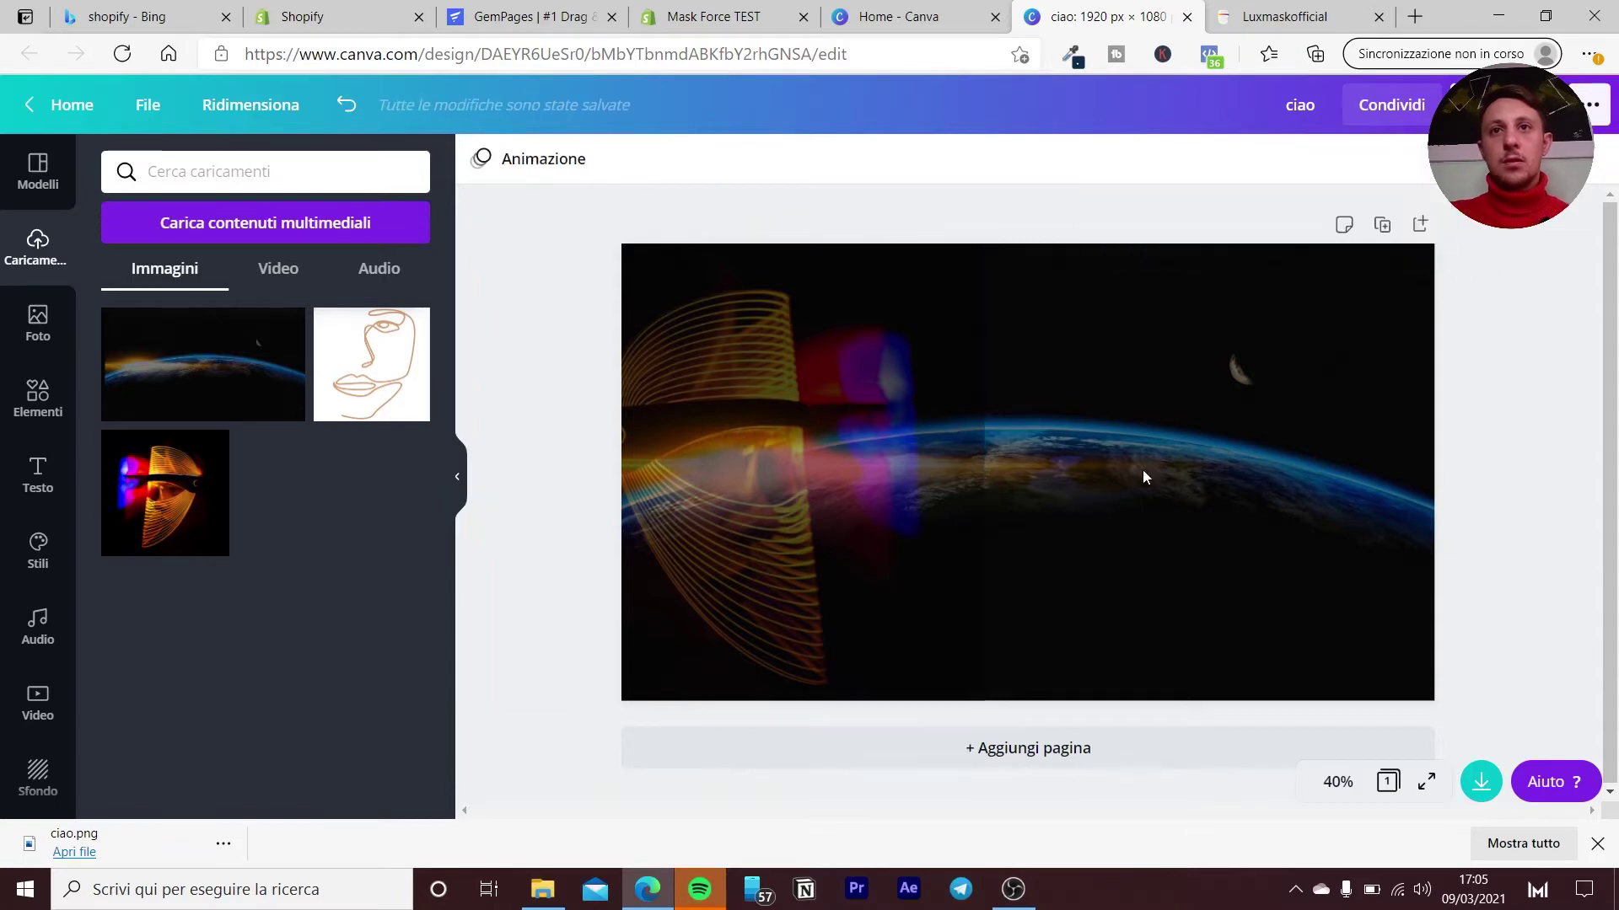
left_click_drag(964, 468, 995, 467)
left_click(1561, 522)
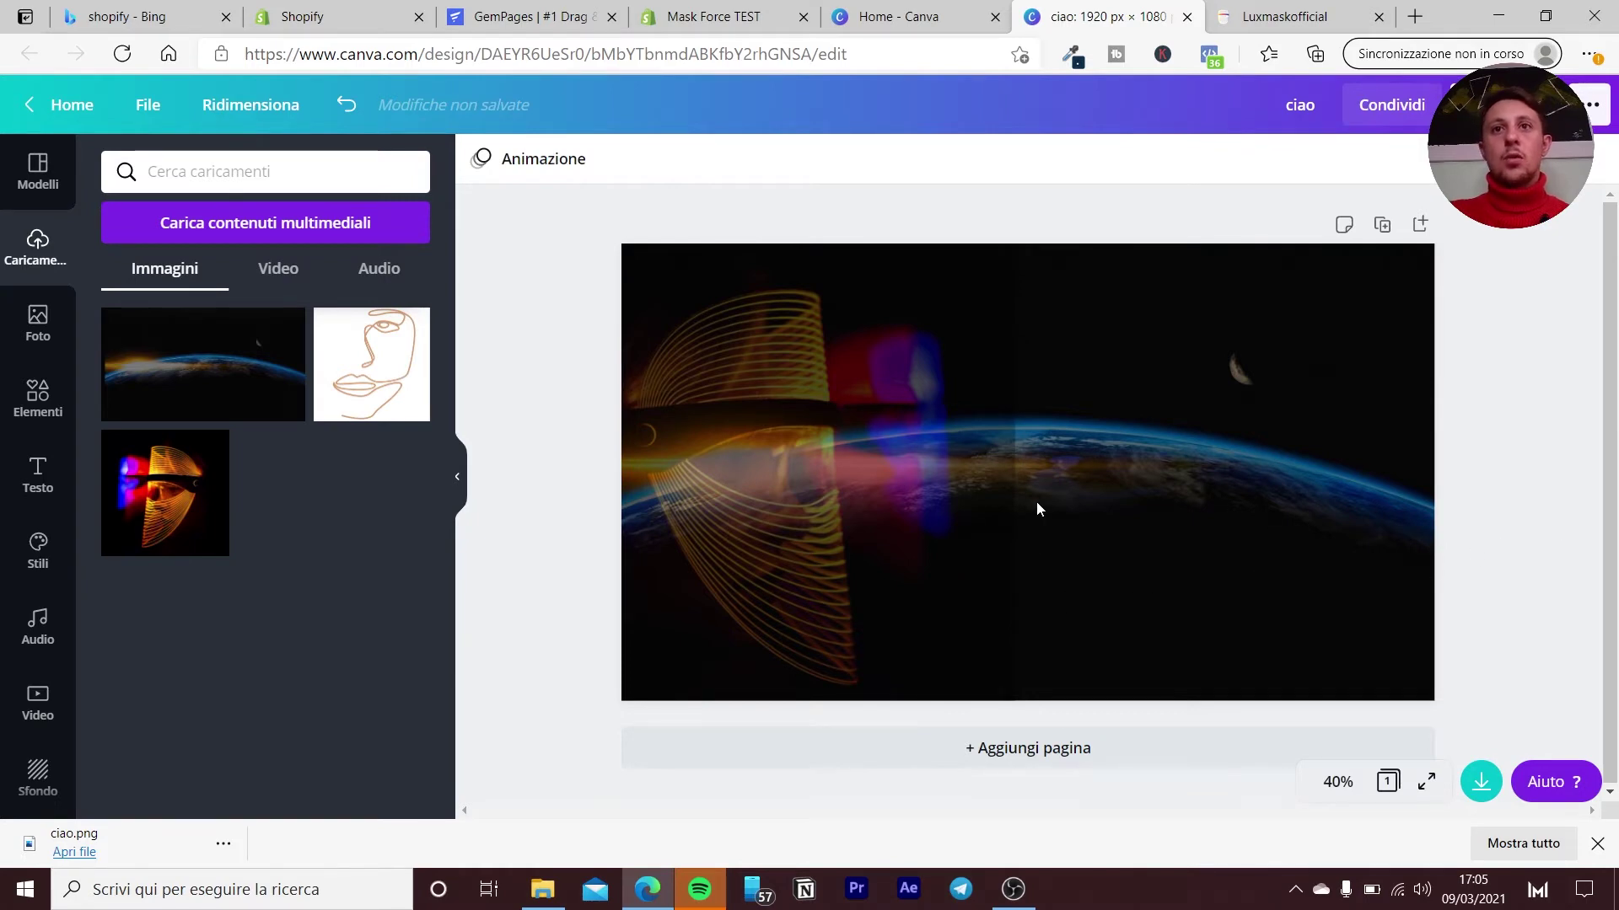
Add a square shape from Elementi and stretch it over the right half of the canvas.
left_click(34, 403)
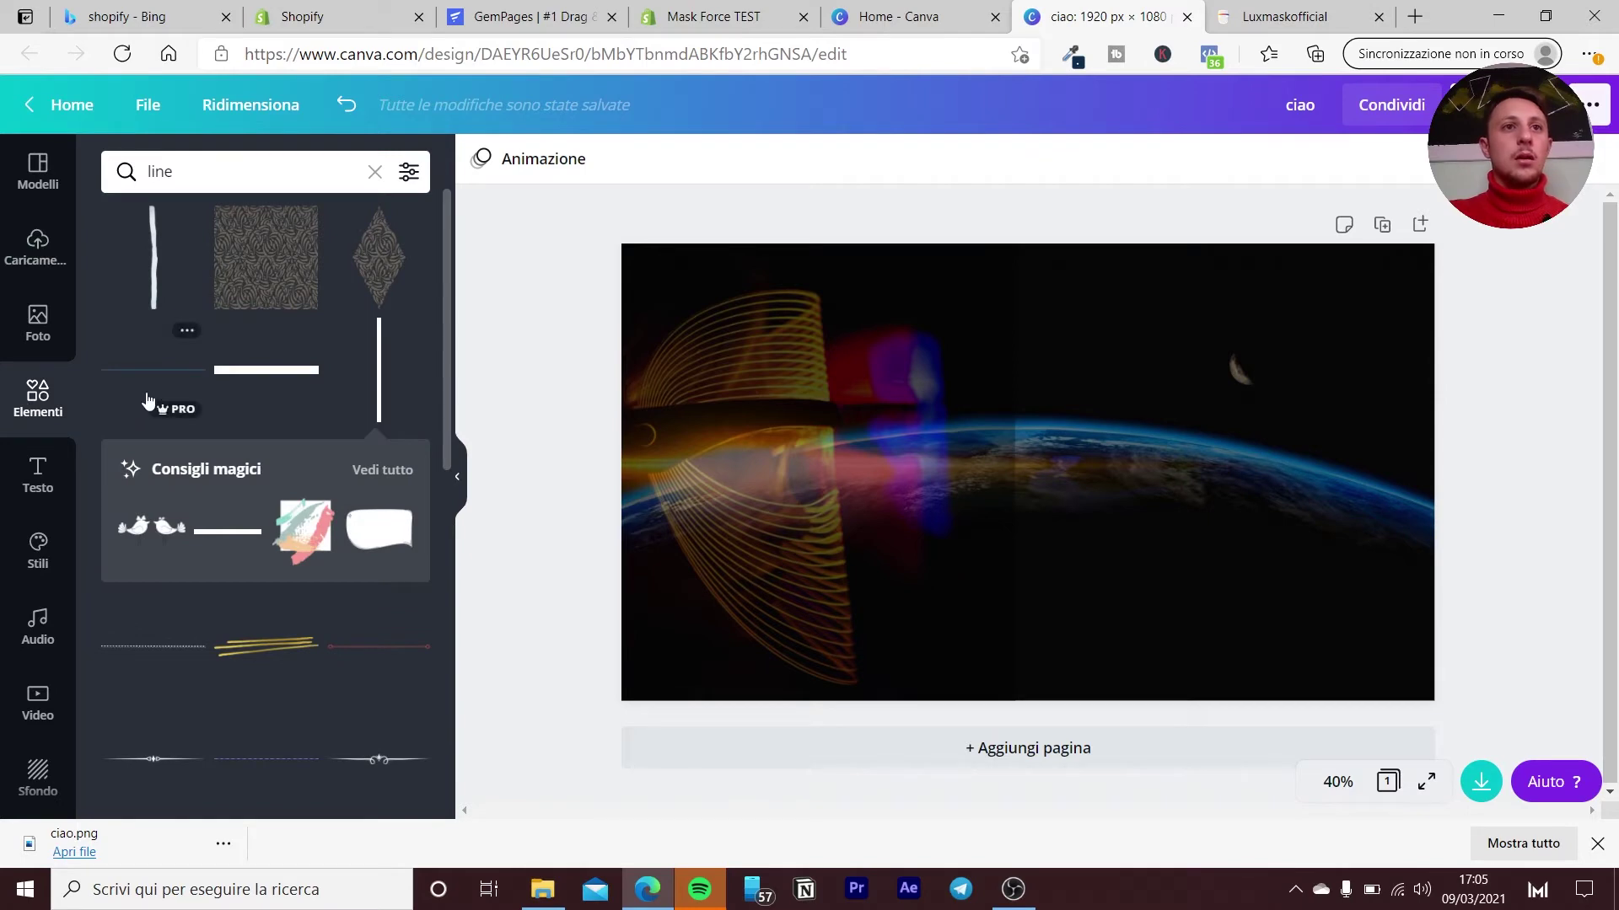
left_click(215, 173)
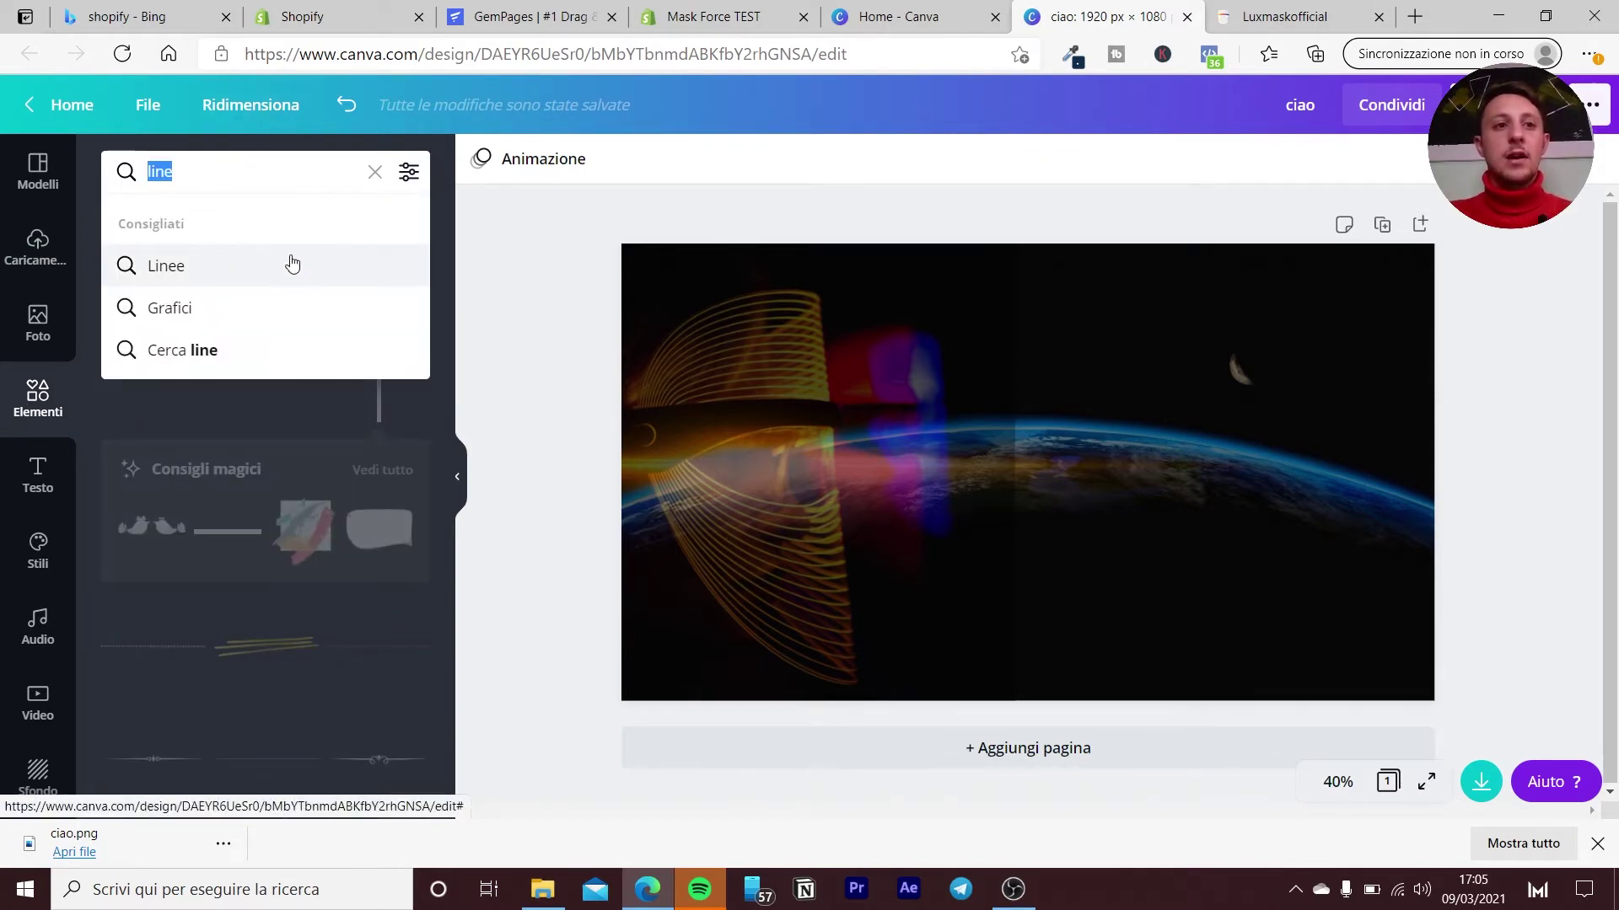
type("sq")
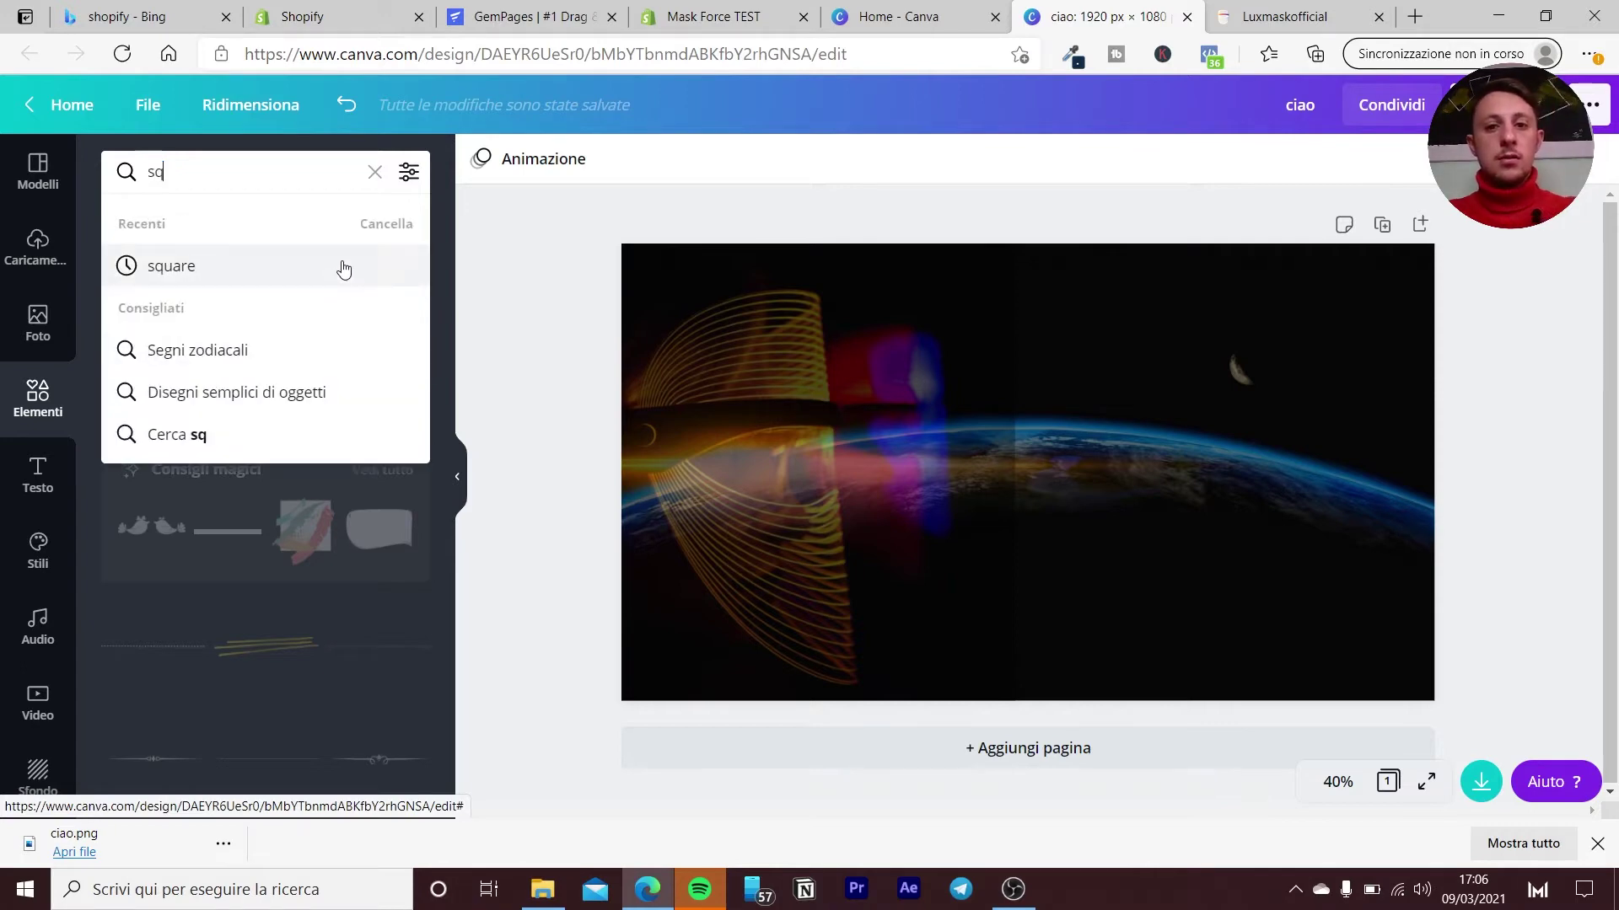
type("uare")
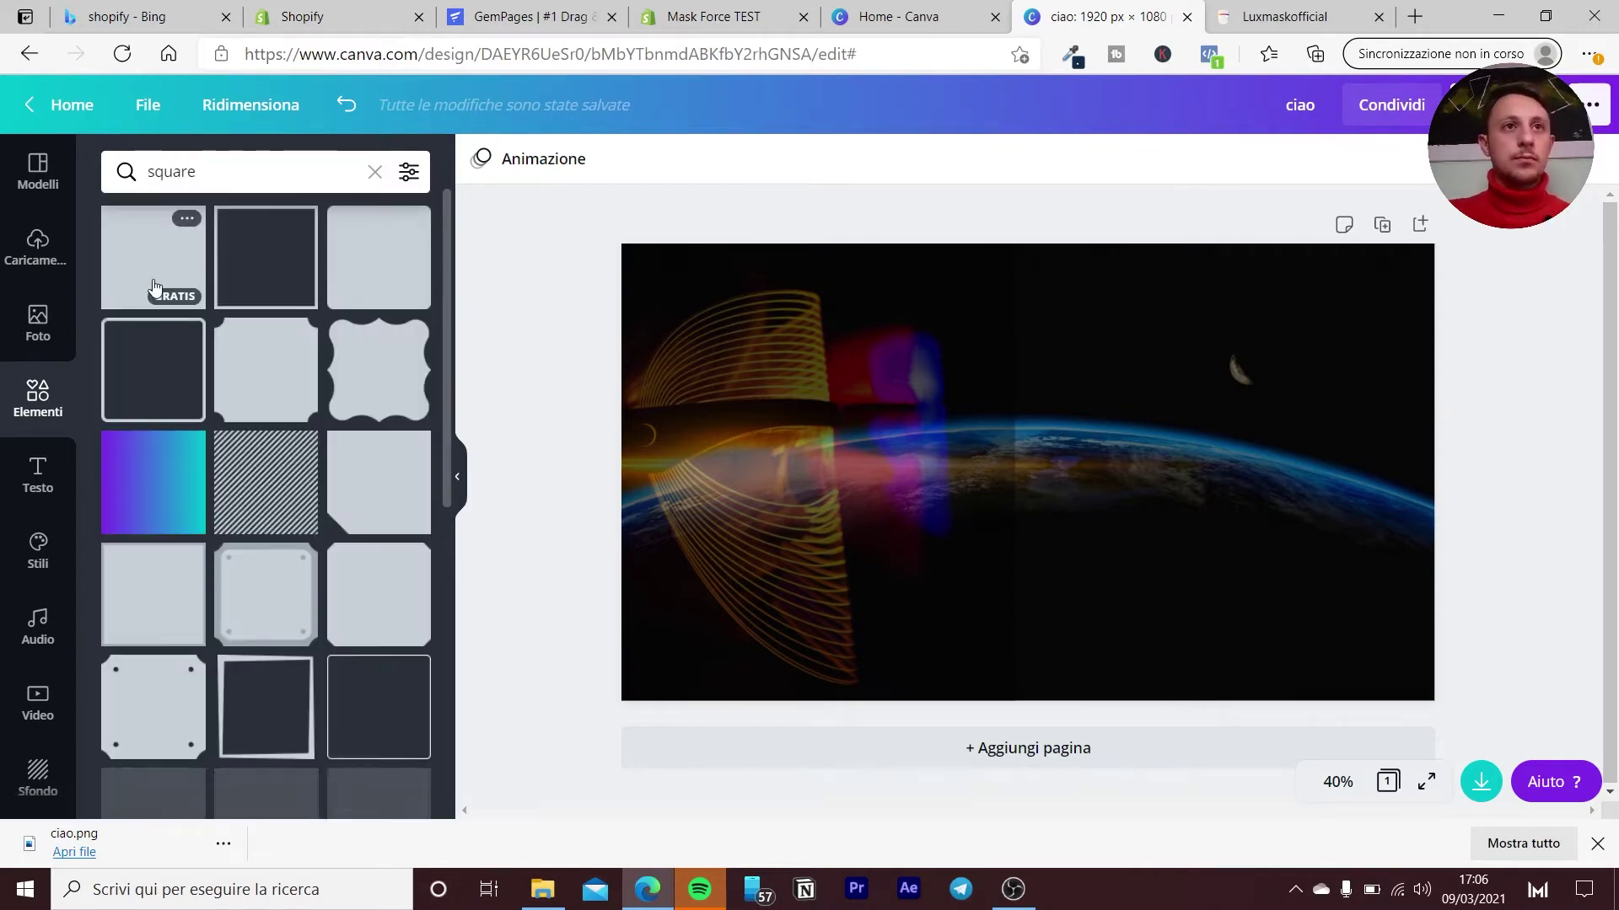
left_click(154, 279)
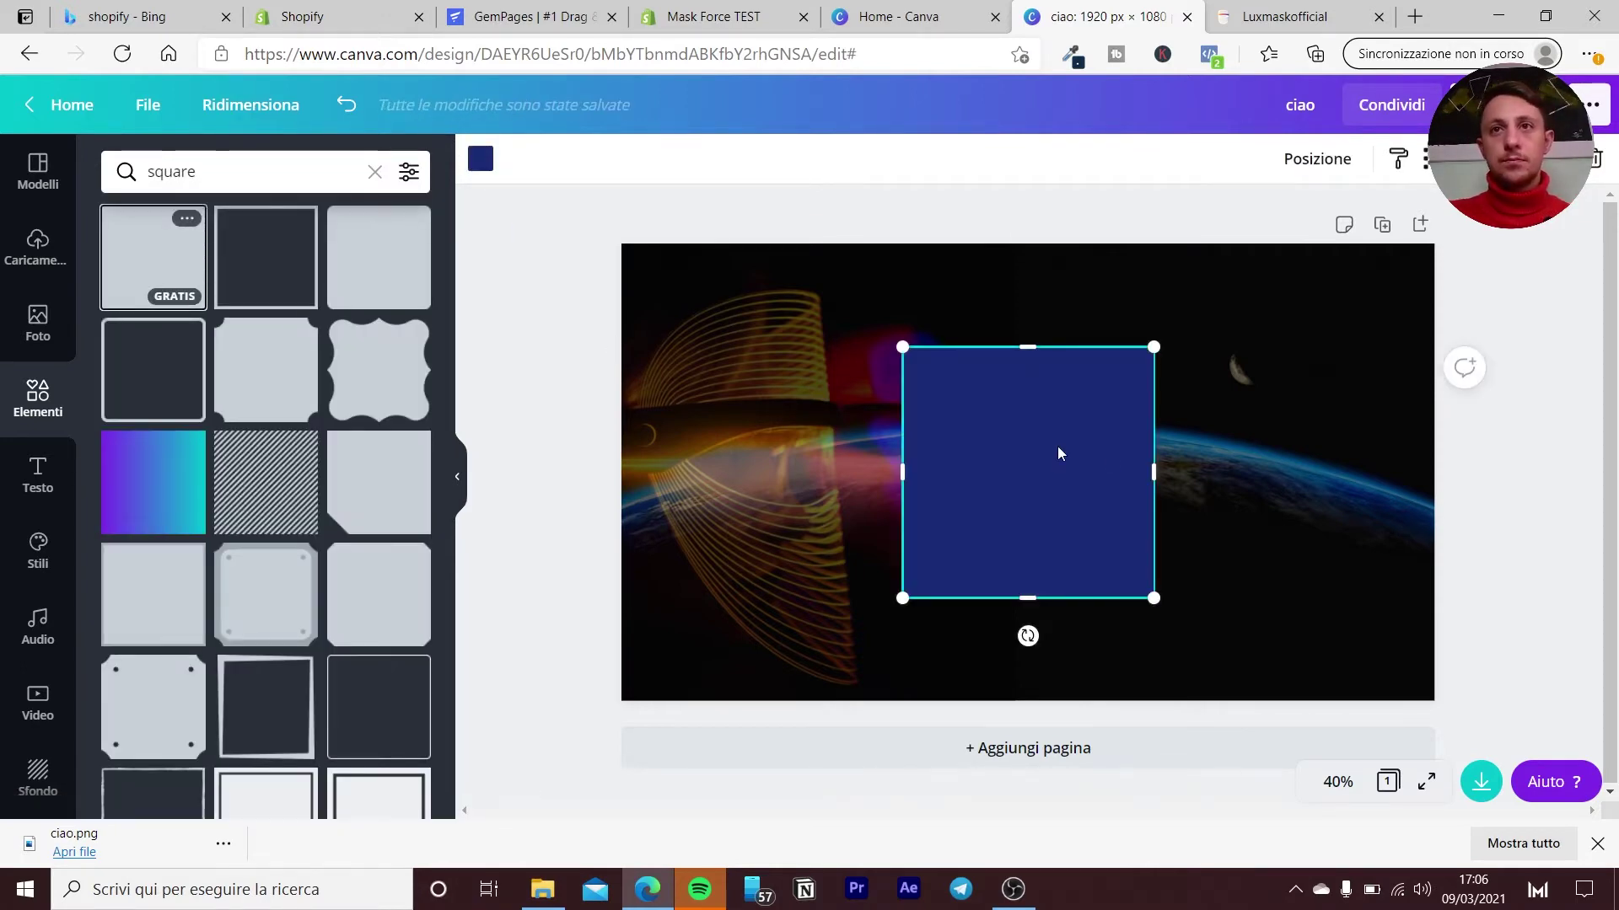
left_click_drag(1058, 452, 1227, 426)
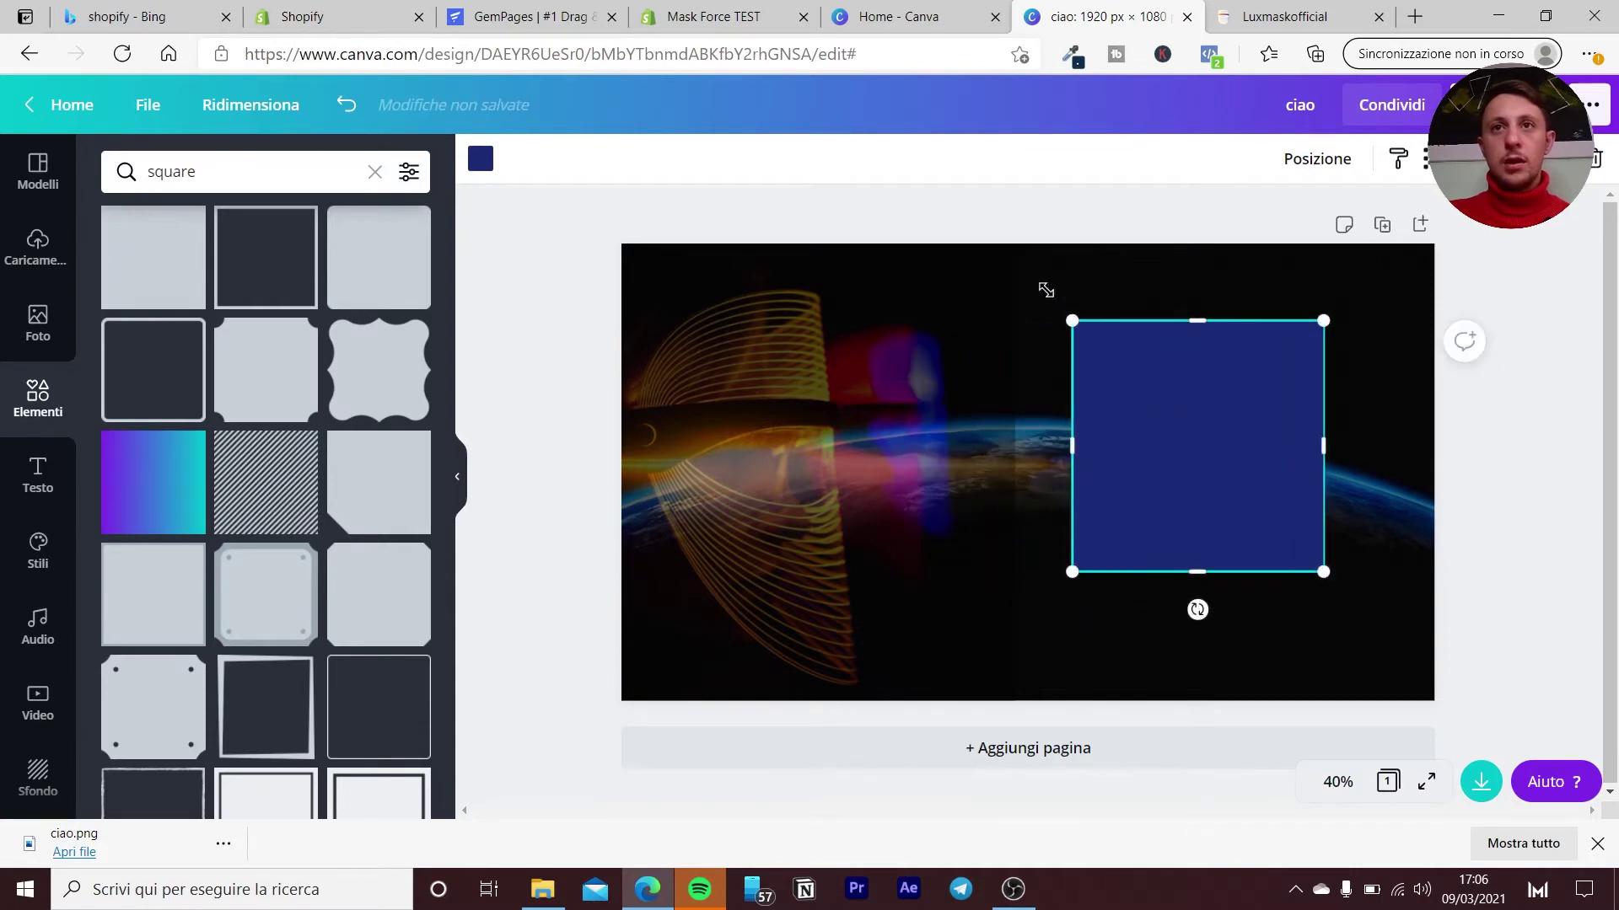
left_click_drag(1045, 290, 976, 224)
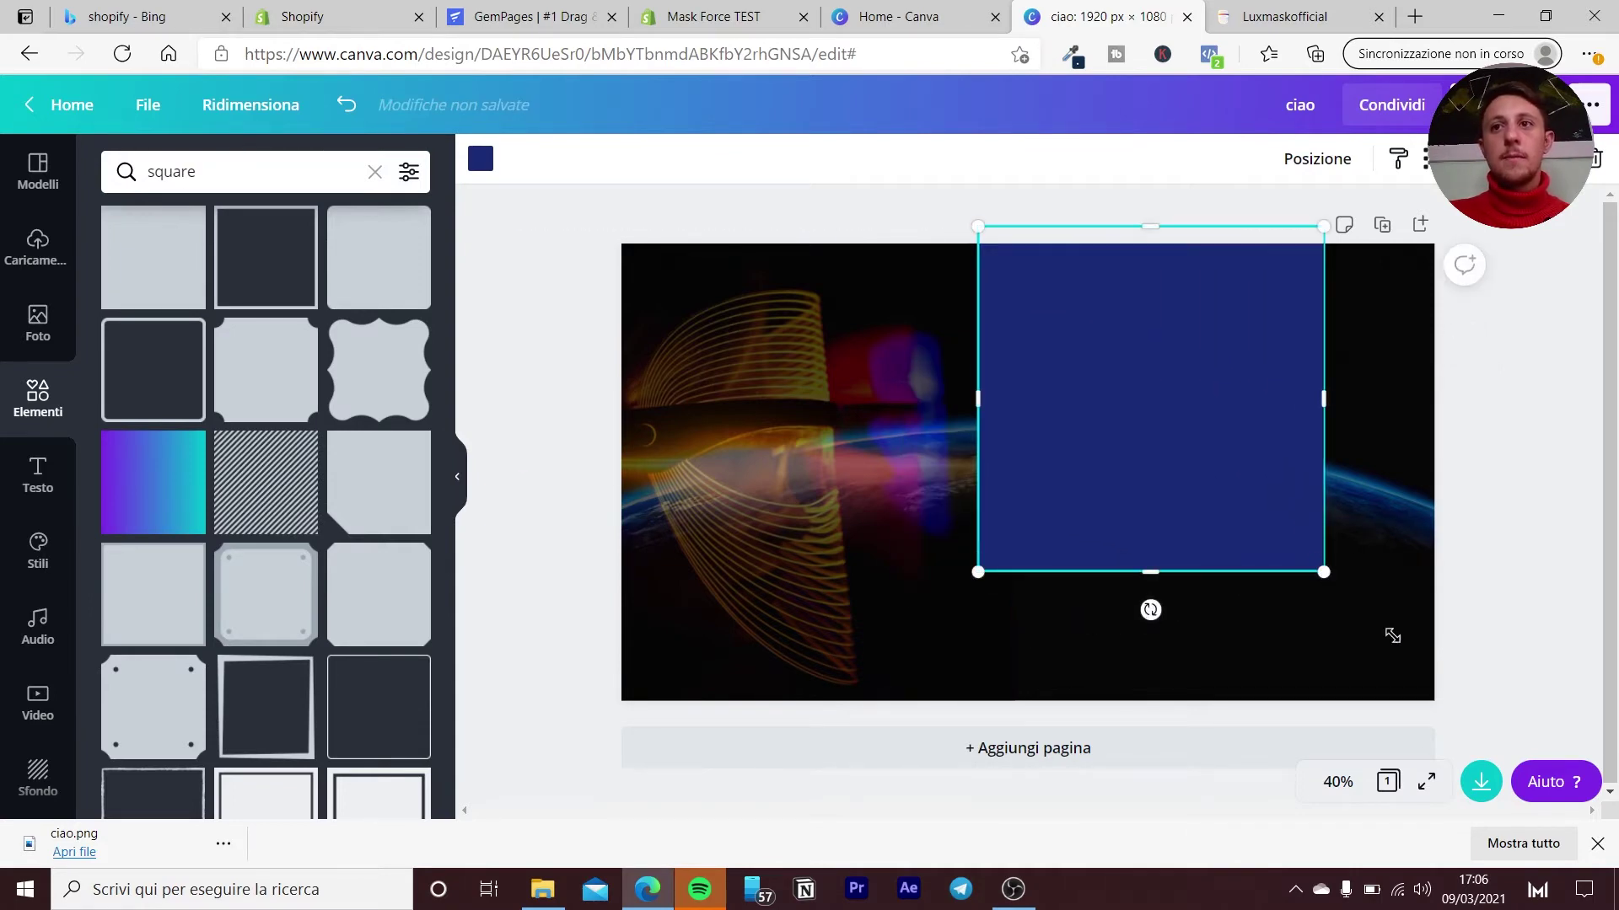
left_click_drag(1392, 637, 1514, 763)
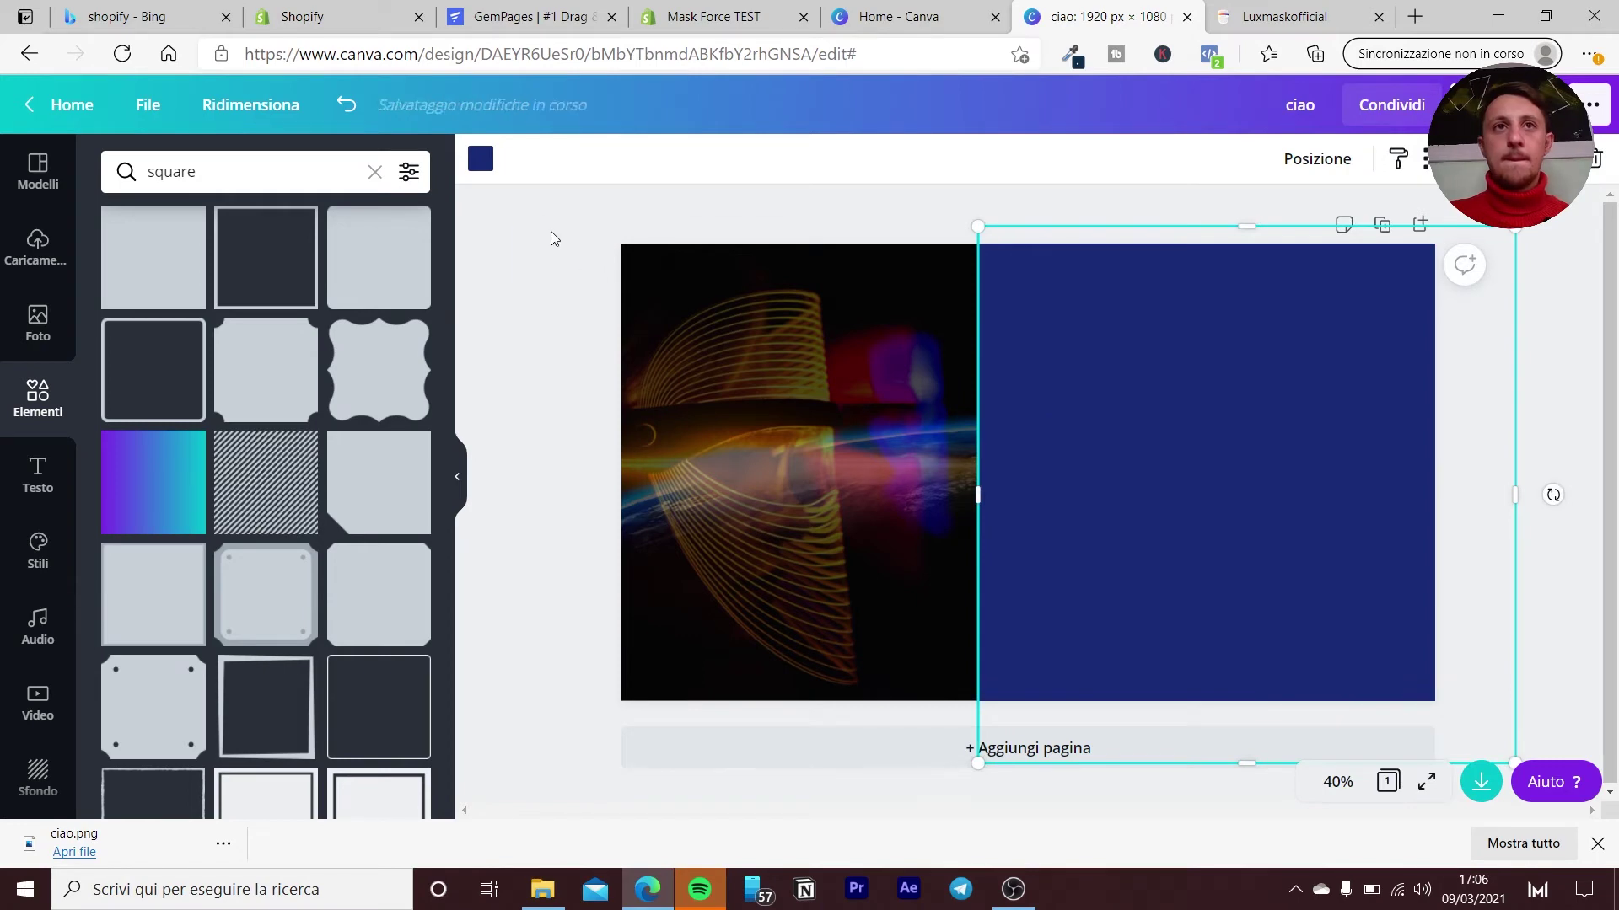
Make the rectangle black with 55 transparency to darken the Earth image.
left_click(481, 158)
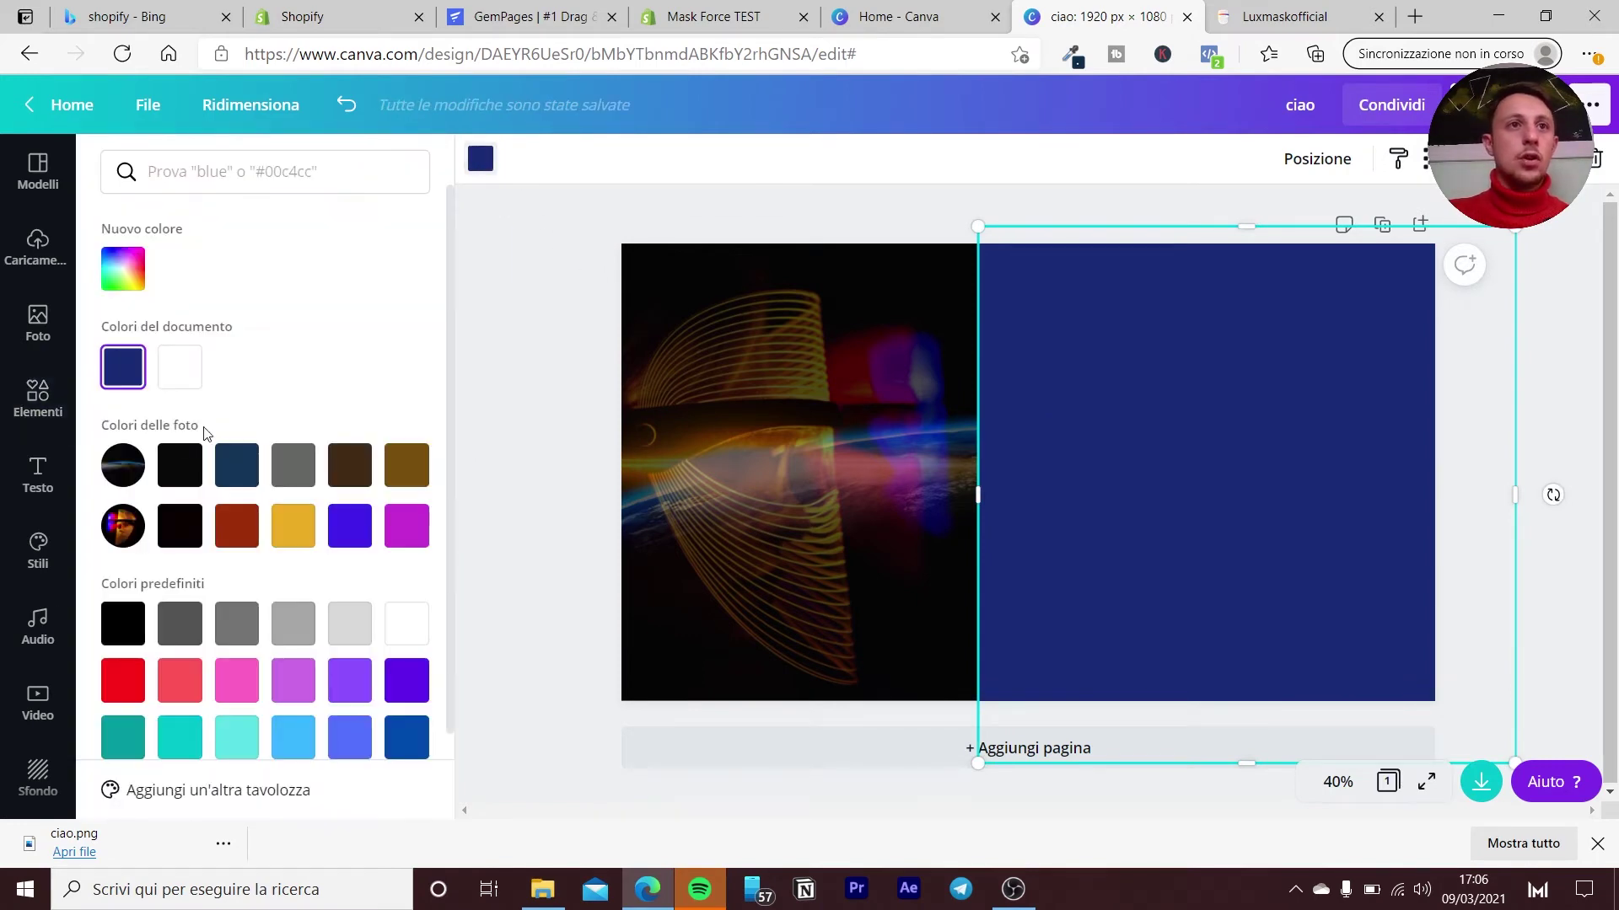
left_click(180, 465)
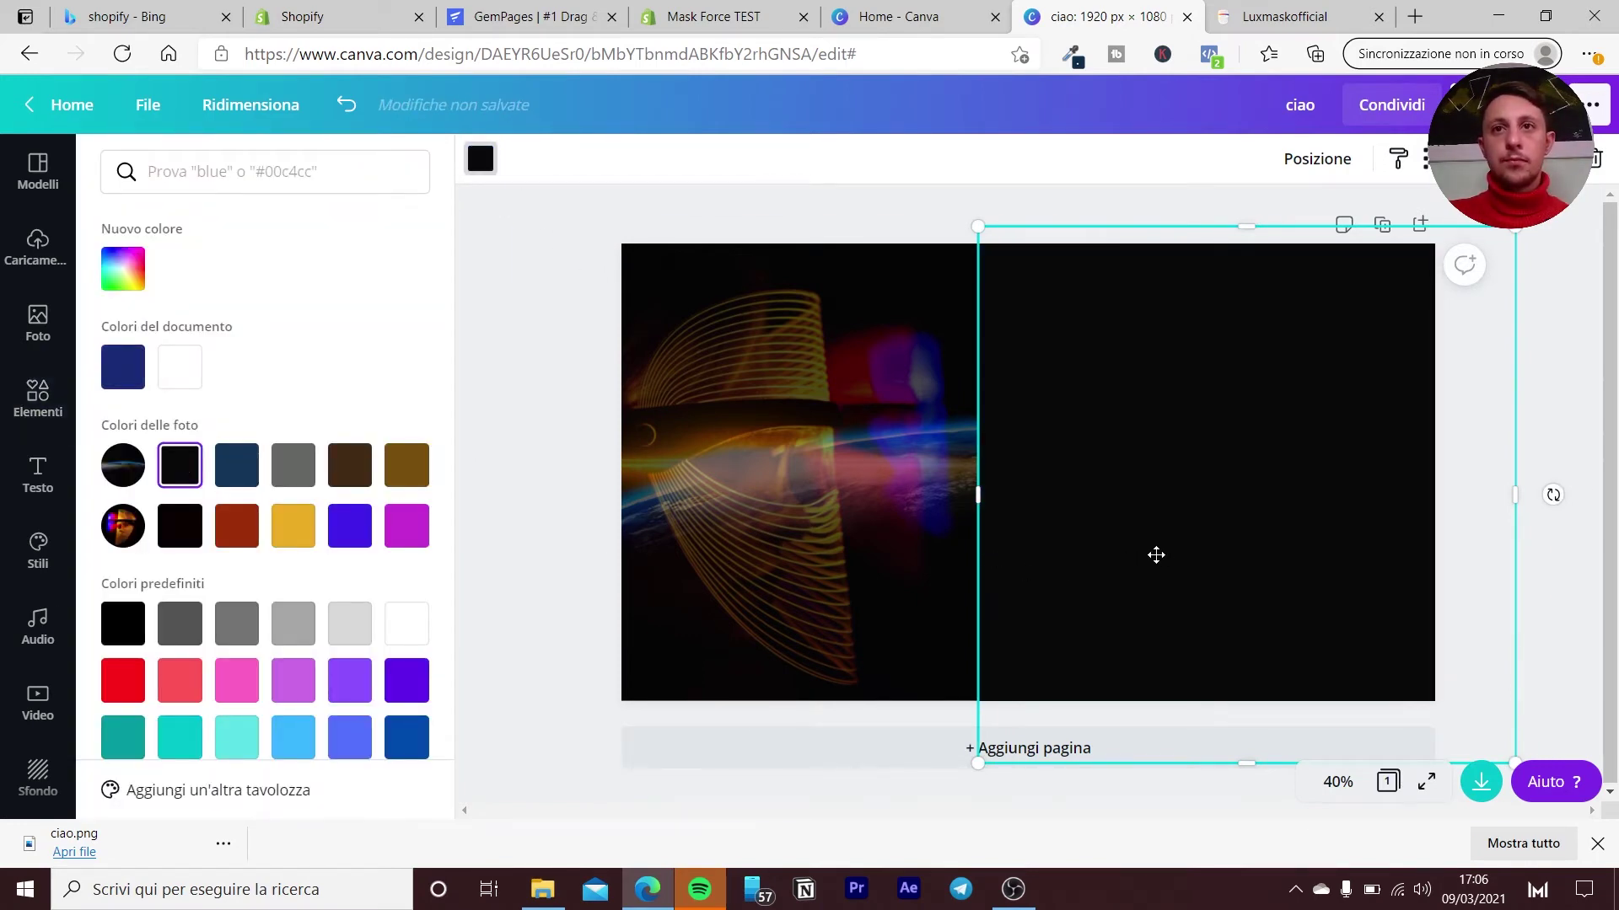
left_click_drag(1156, 555, 1152, 553)
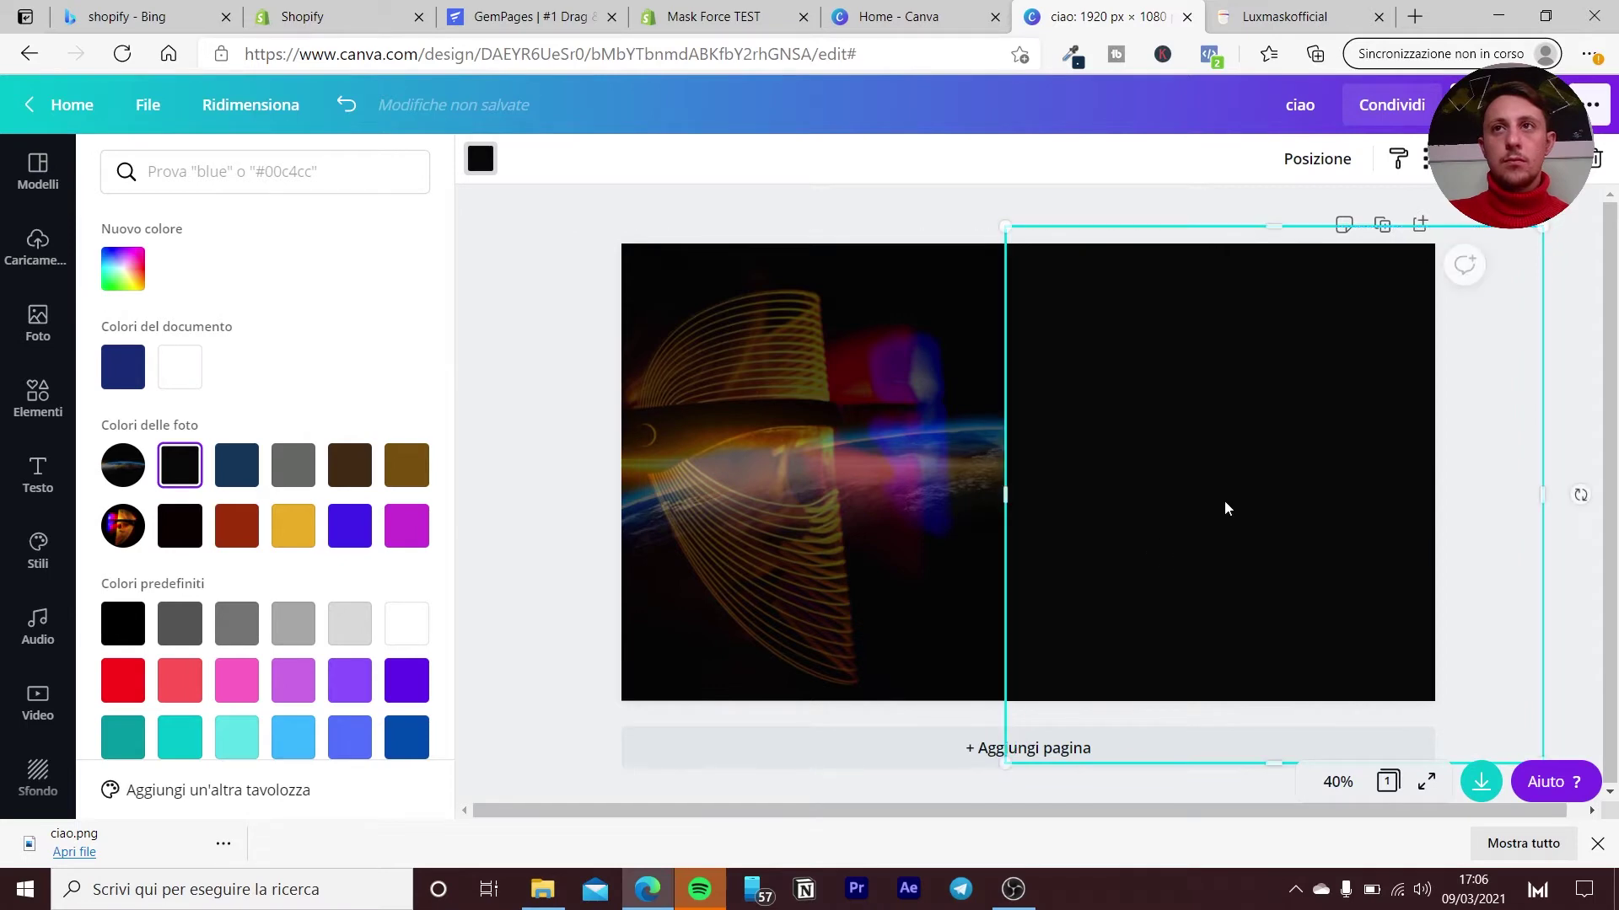
left_click(1427, 160)
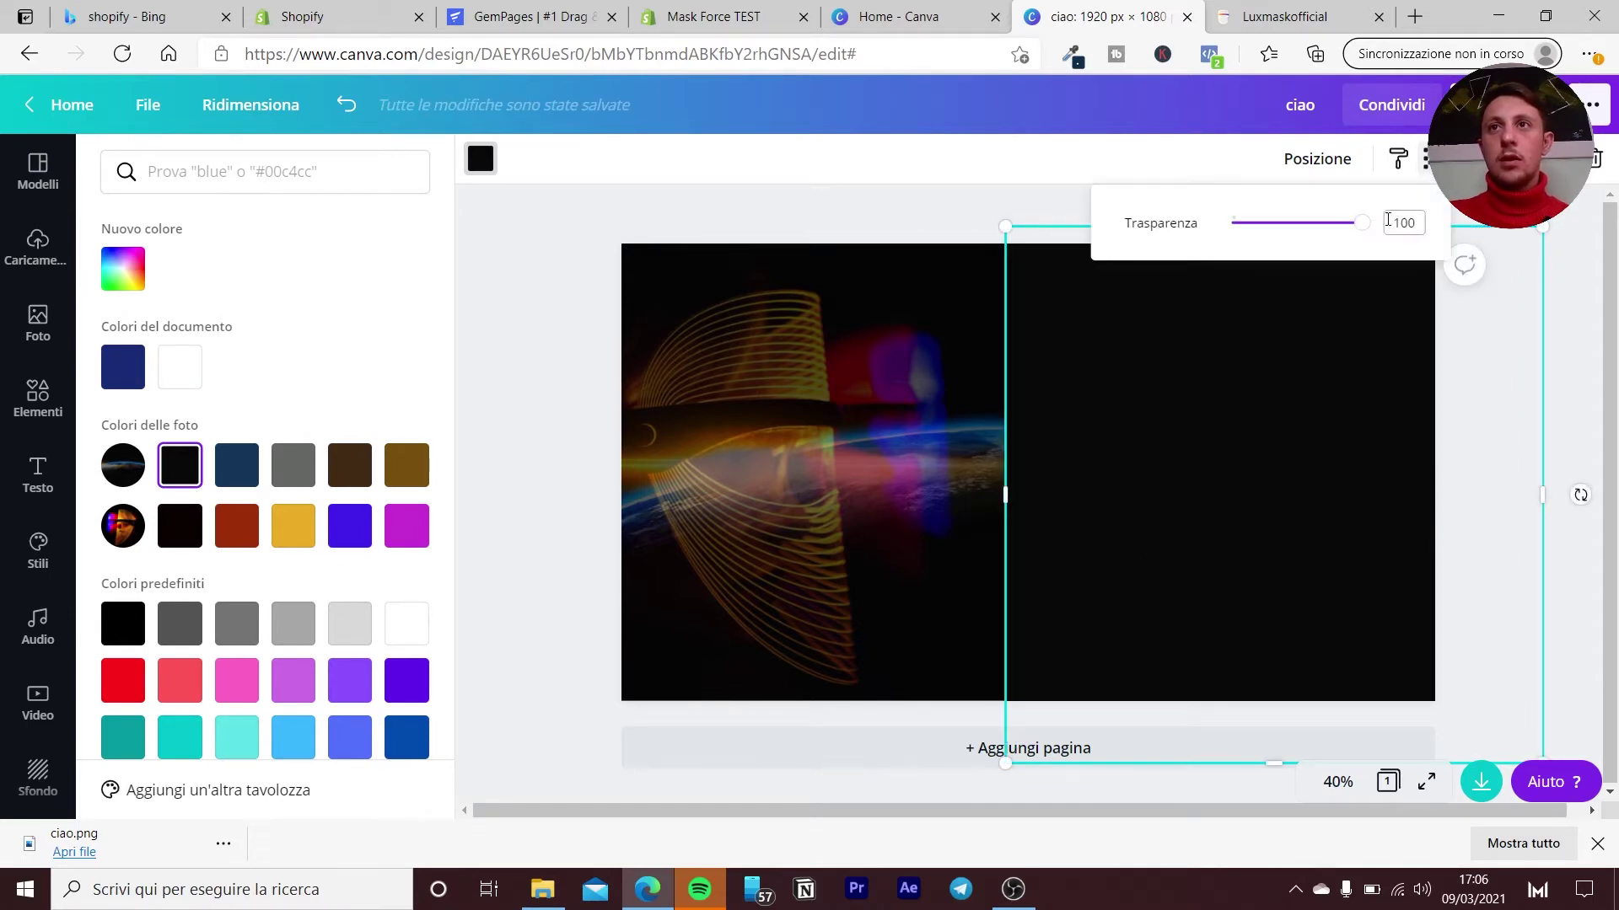
left_click_drag(1365, 227, 1305, 259)
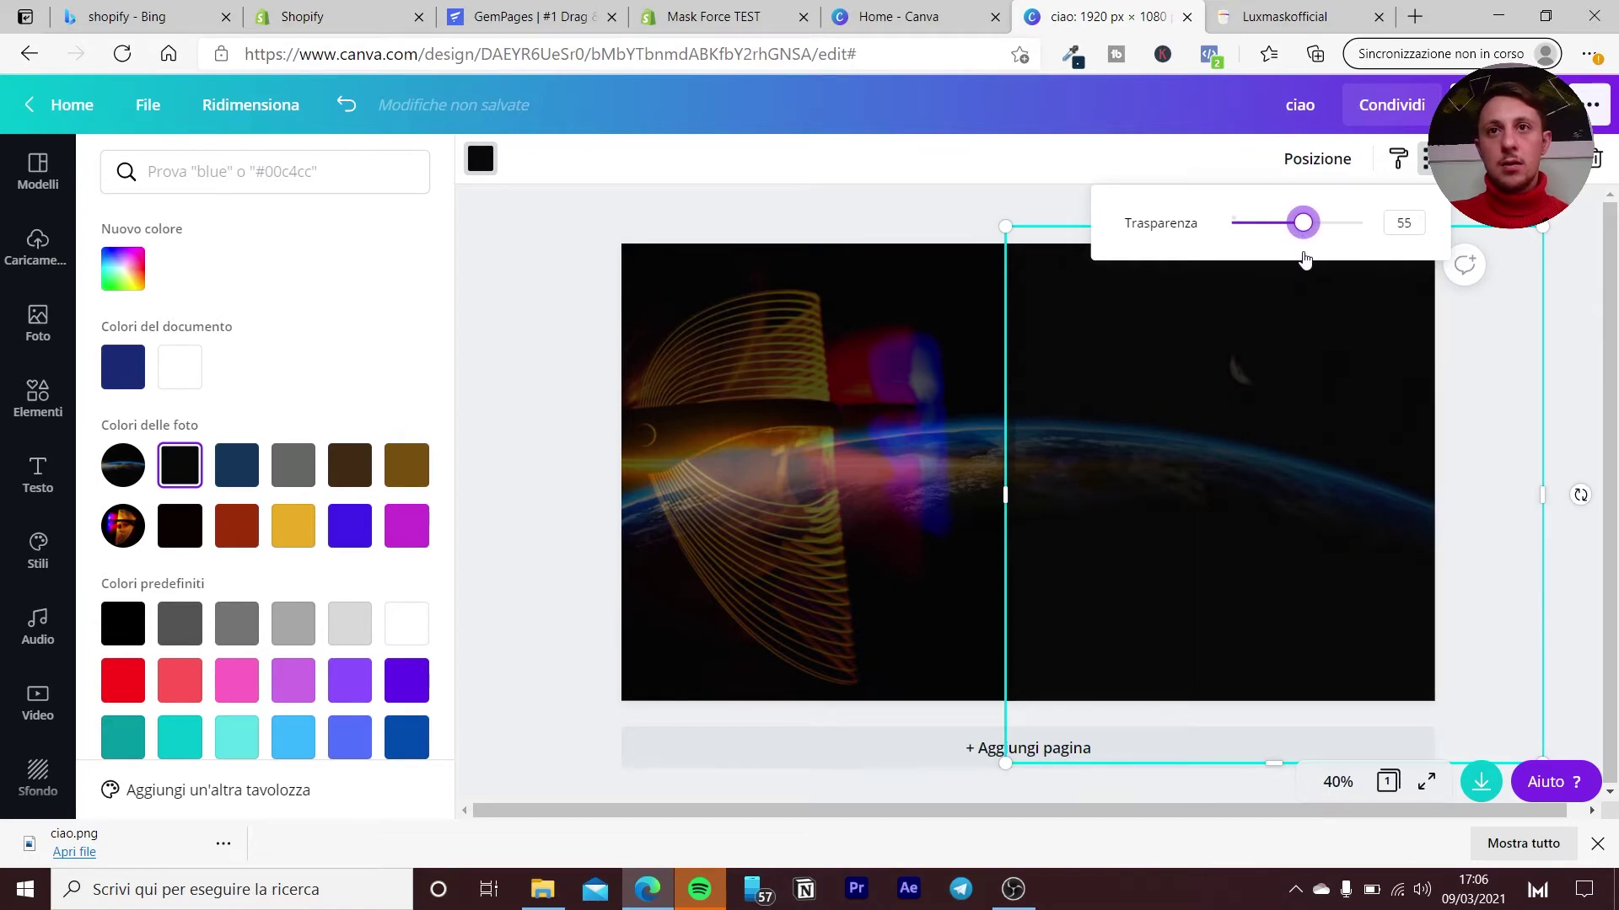
left_click(918, 190)
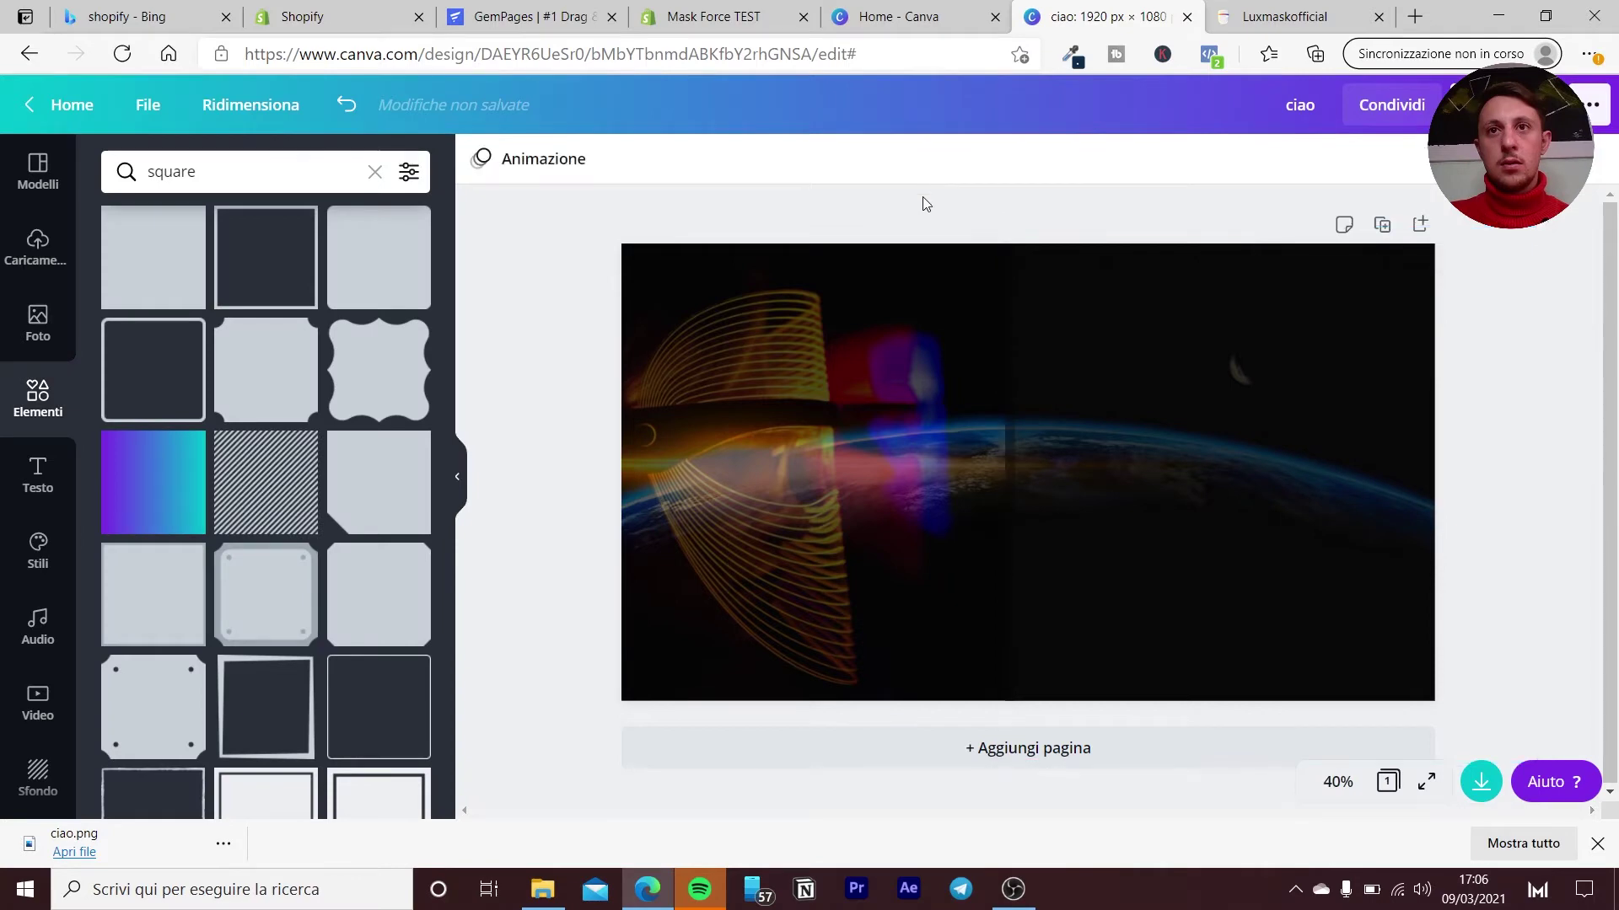
Lower the black overlay's transparency to 37 so more of the Earth horizon shows through.
left_click(1152, 408)
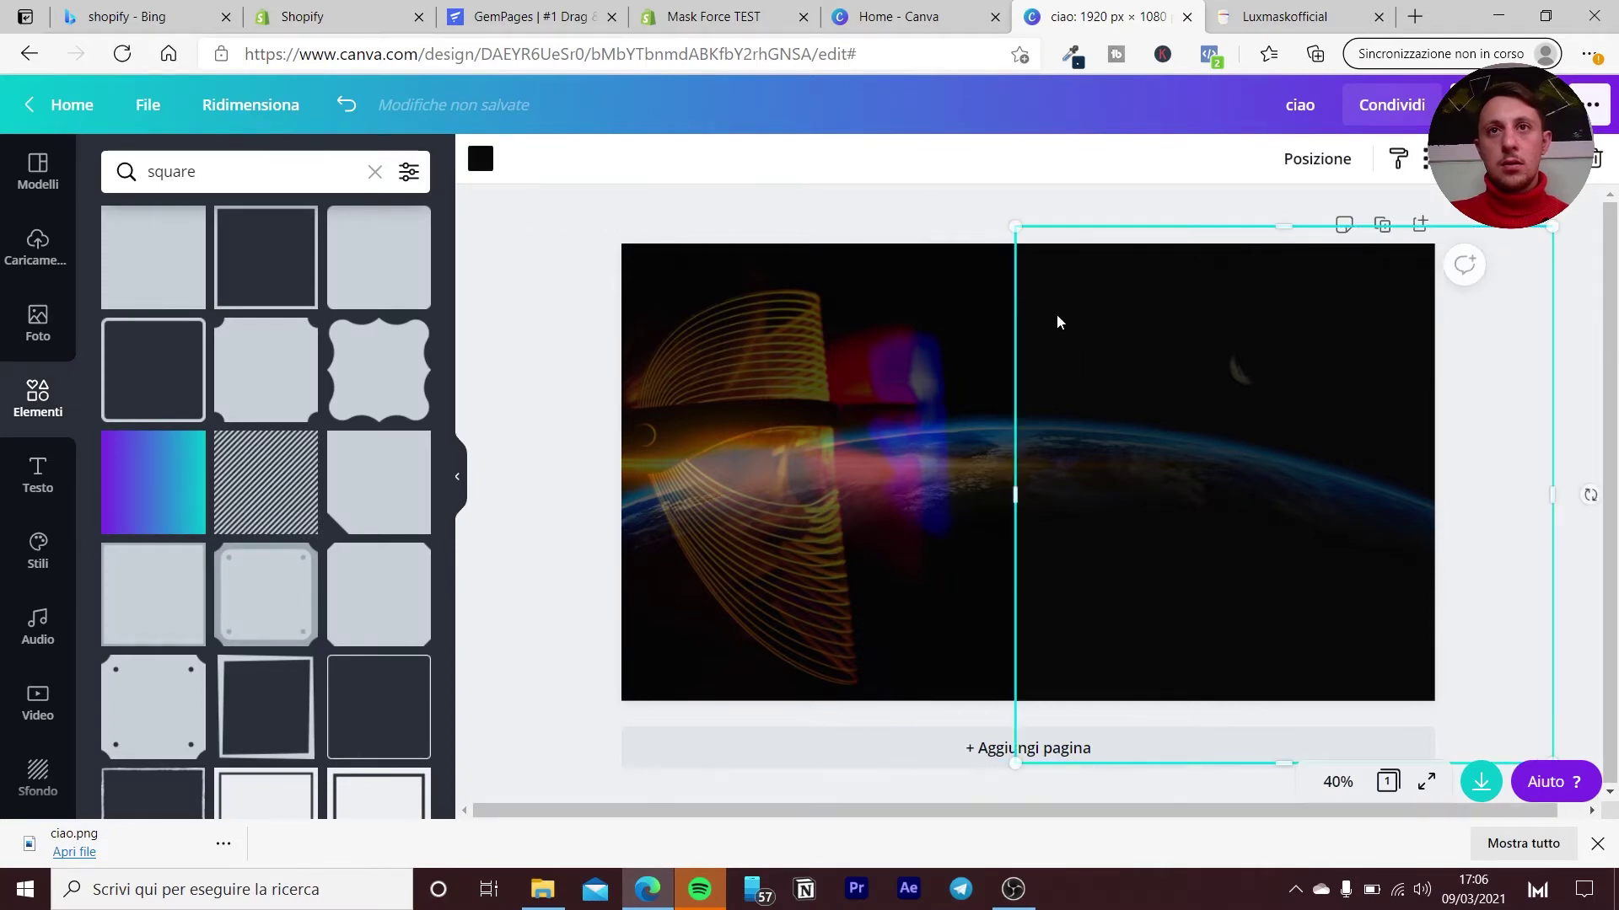
left_click(941, 211)
left_click(1027, 238)
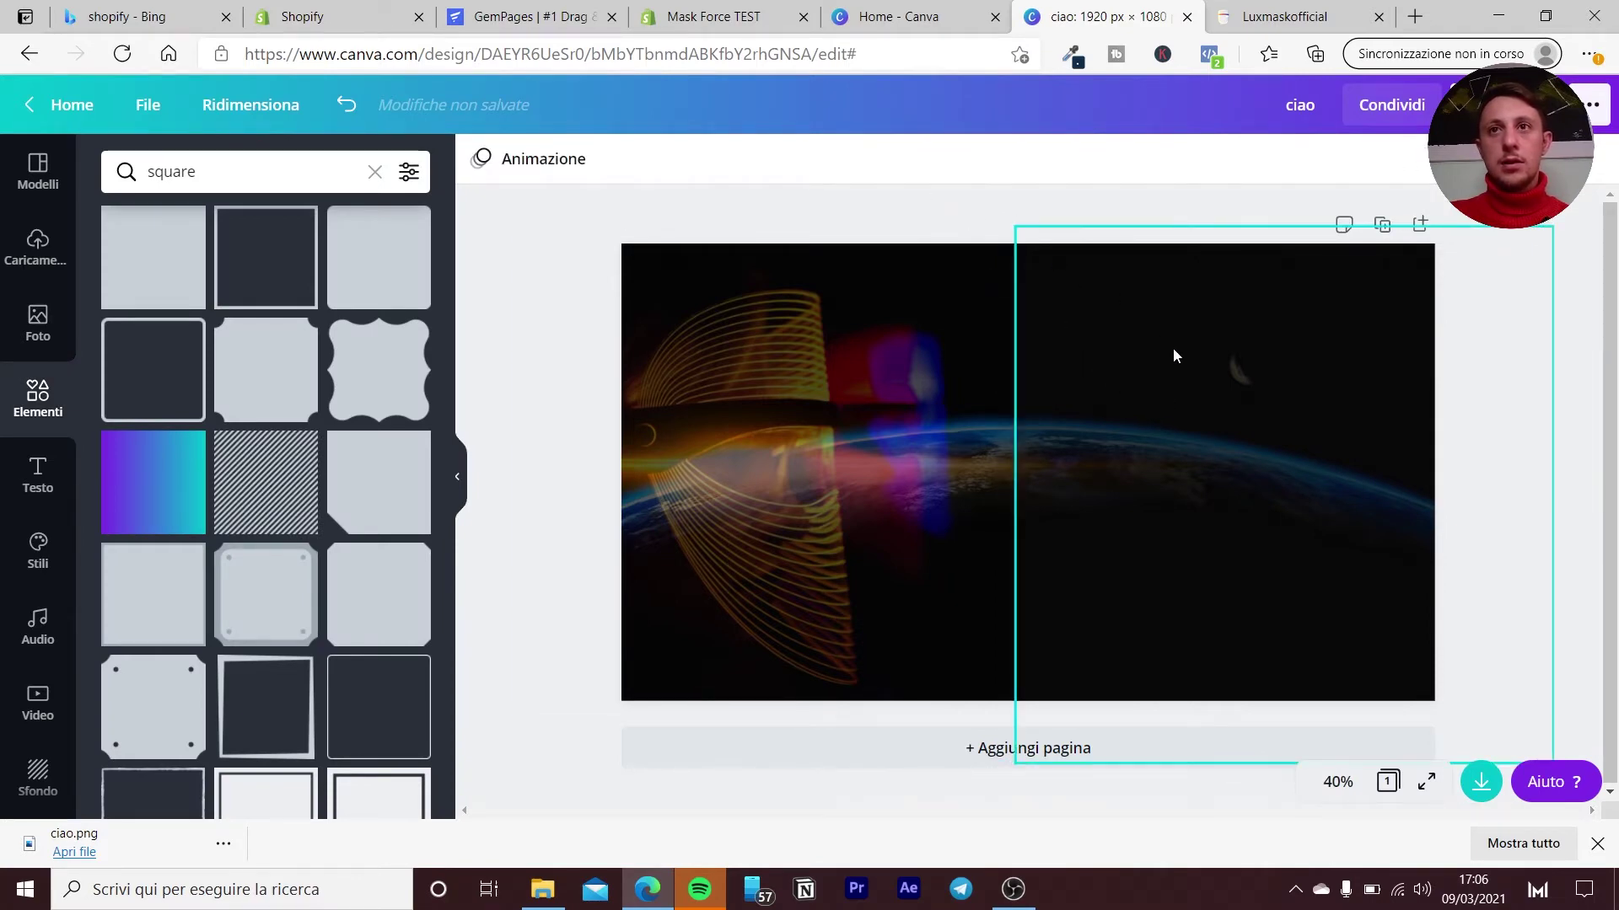
left_click(1425, 158)
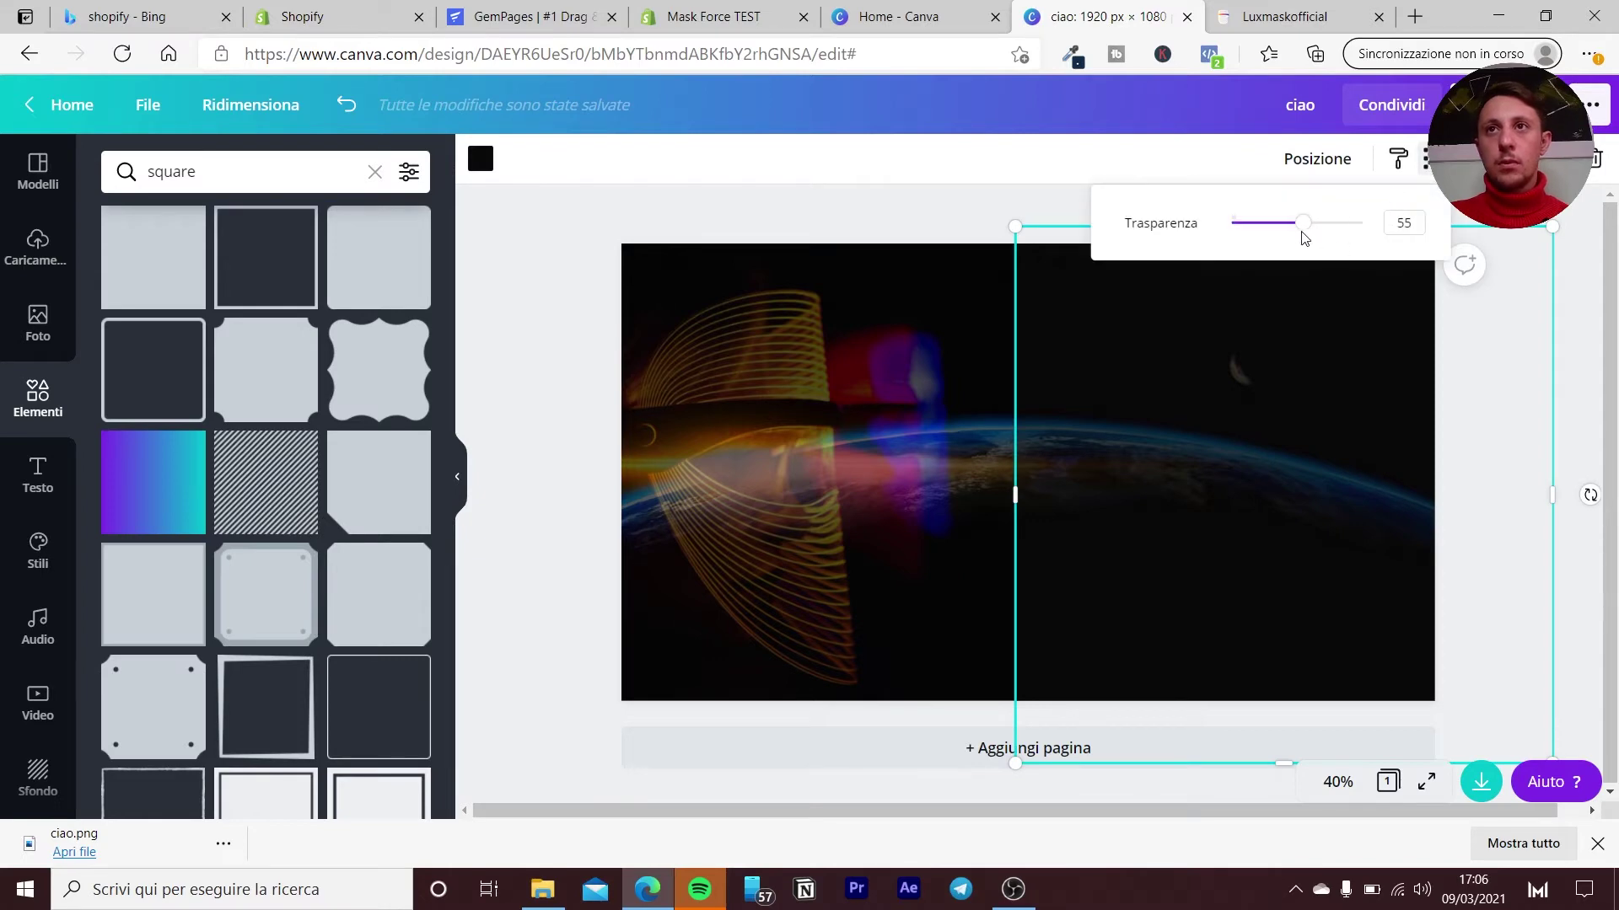
left_click_drag(1303, 224, 1273, 229)
left_click(924, 208)
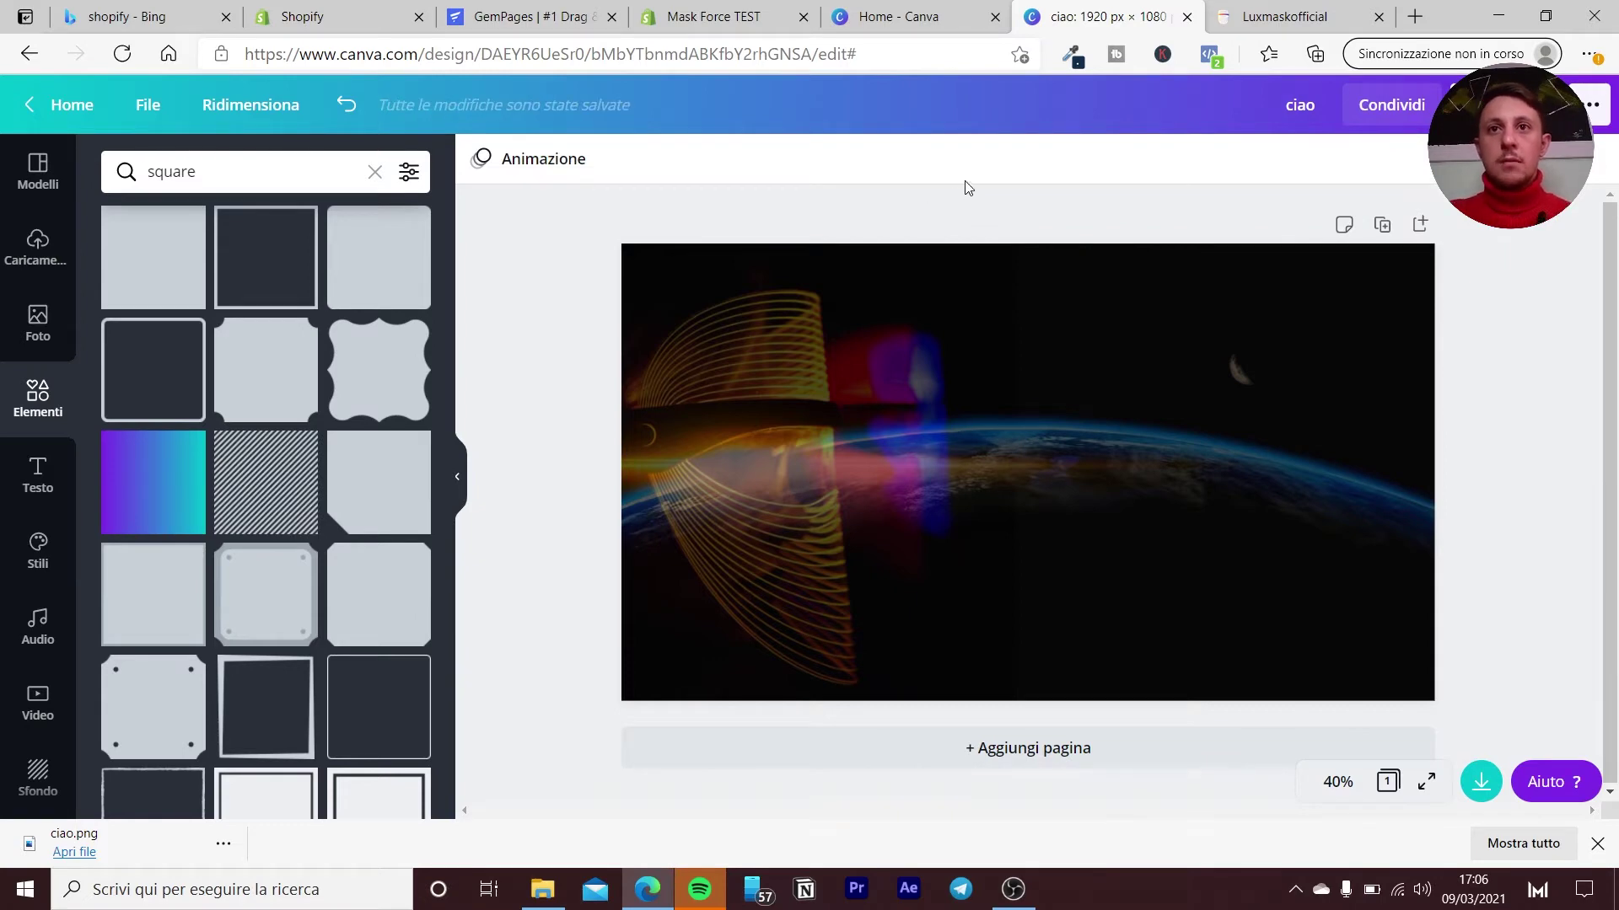
Add the Sparkle neon text style and change its text to 'mask force'.
left_click(46, 497)
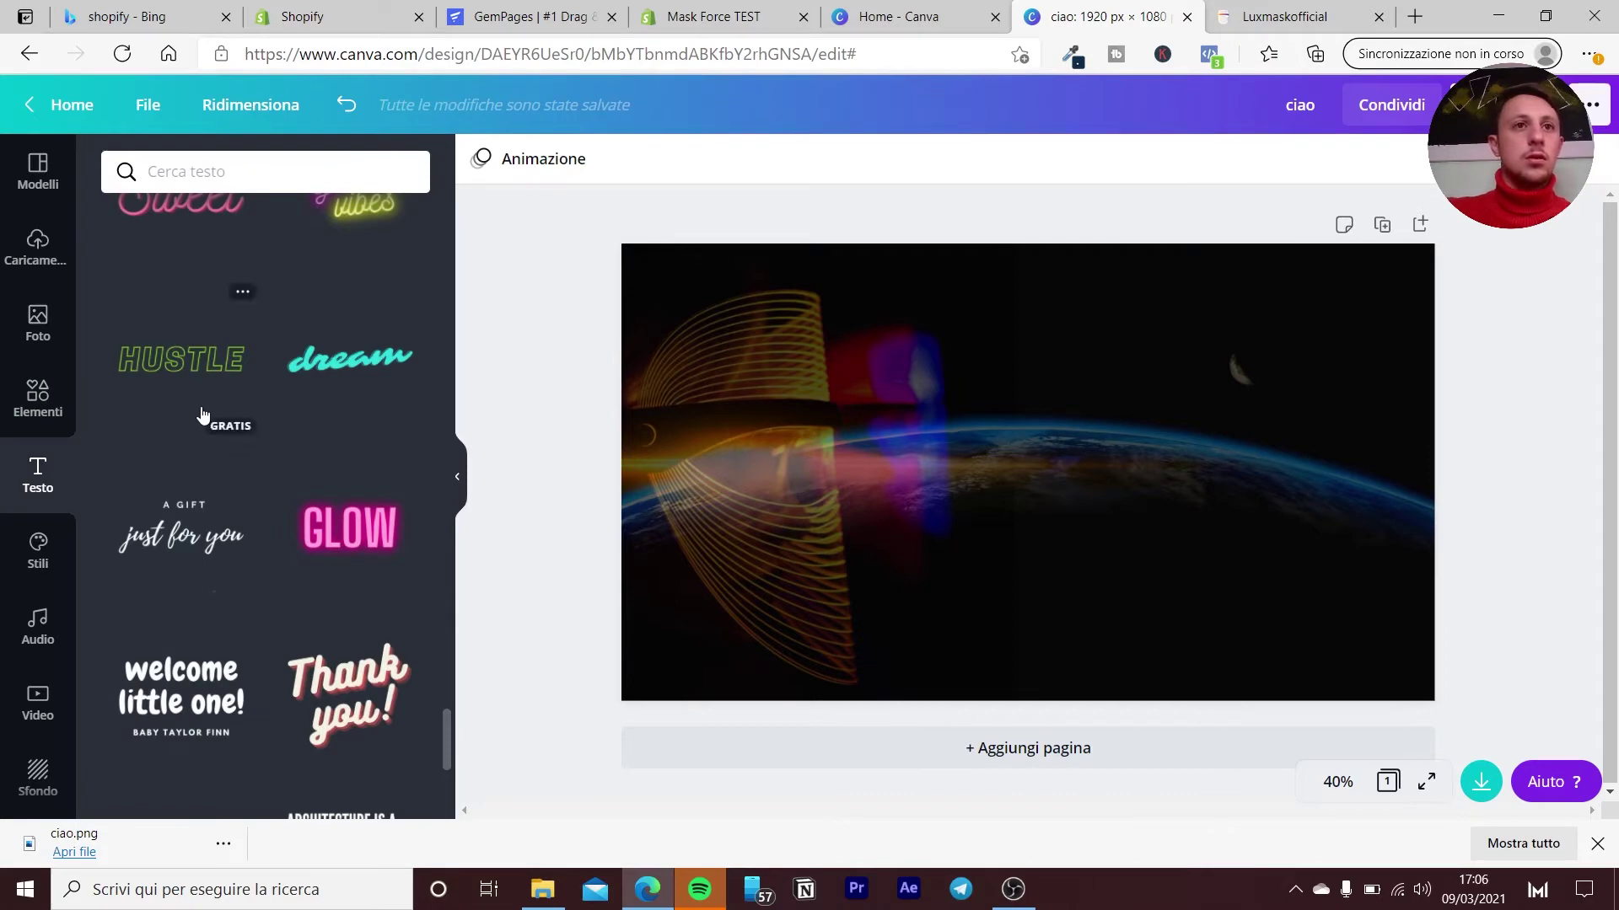
scroll(201, 409, "up", 3)
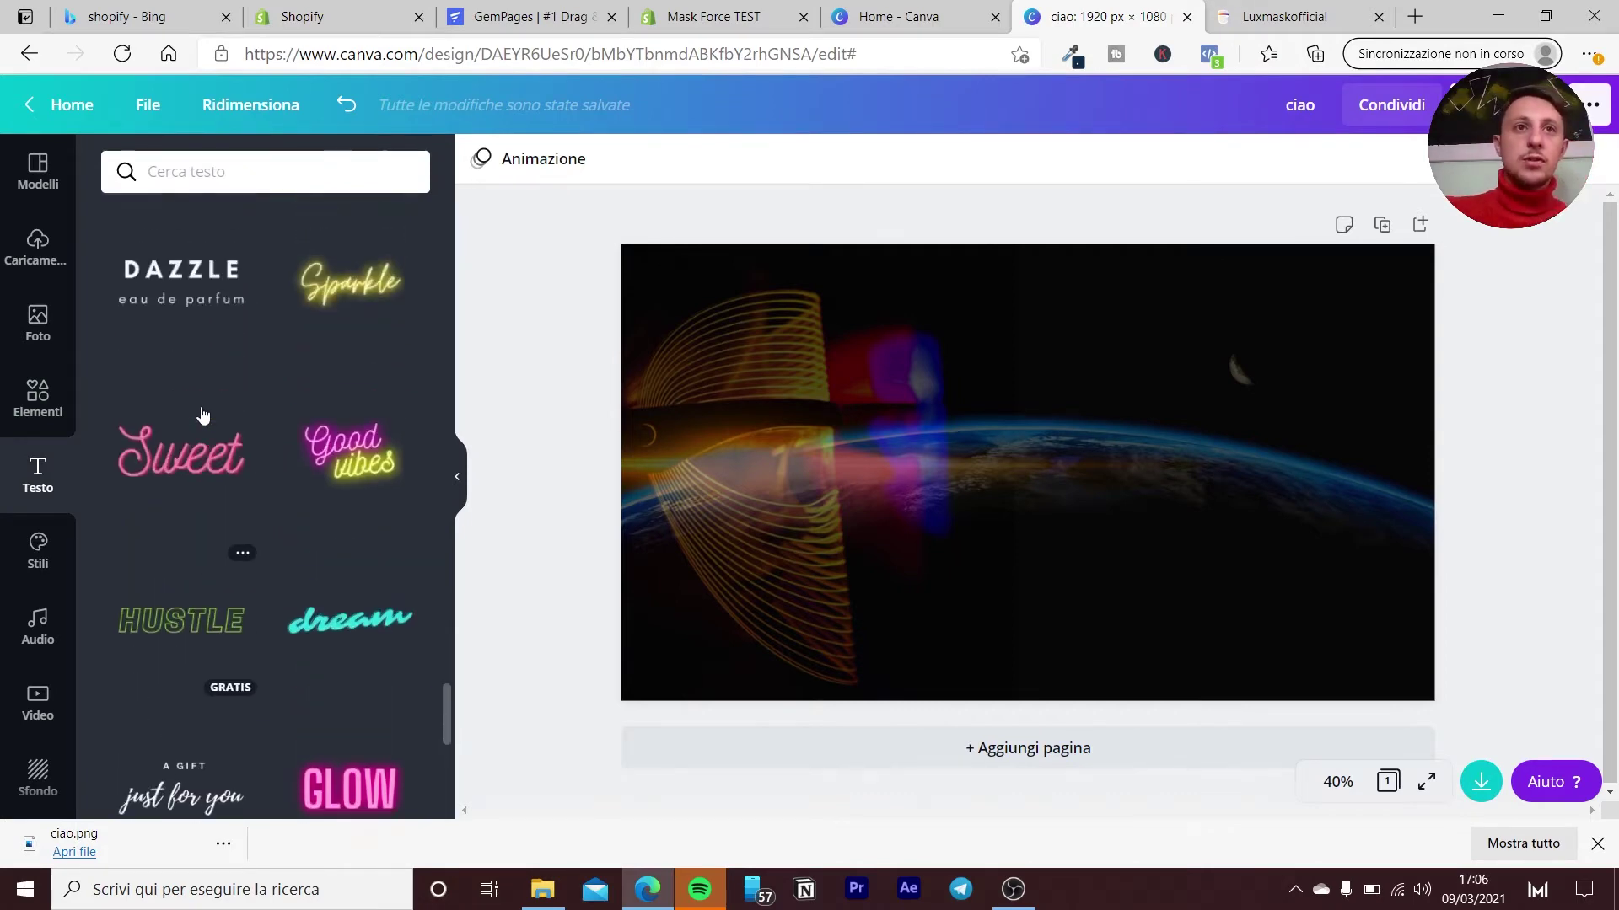
scroll(200, 406, "up", 2)
mouse_move(349, 281)
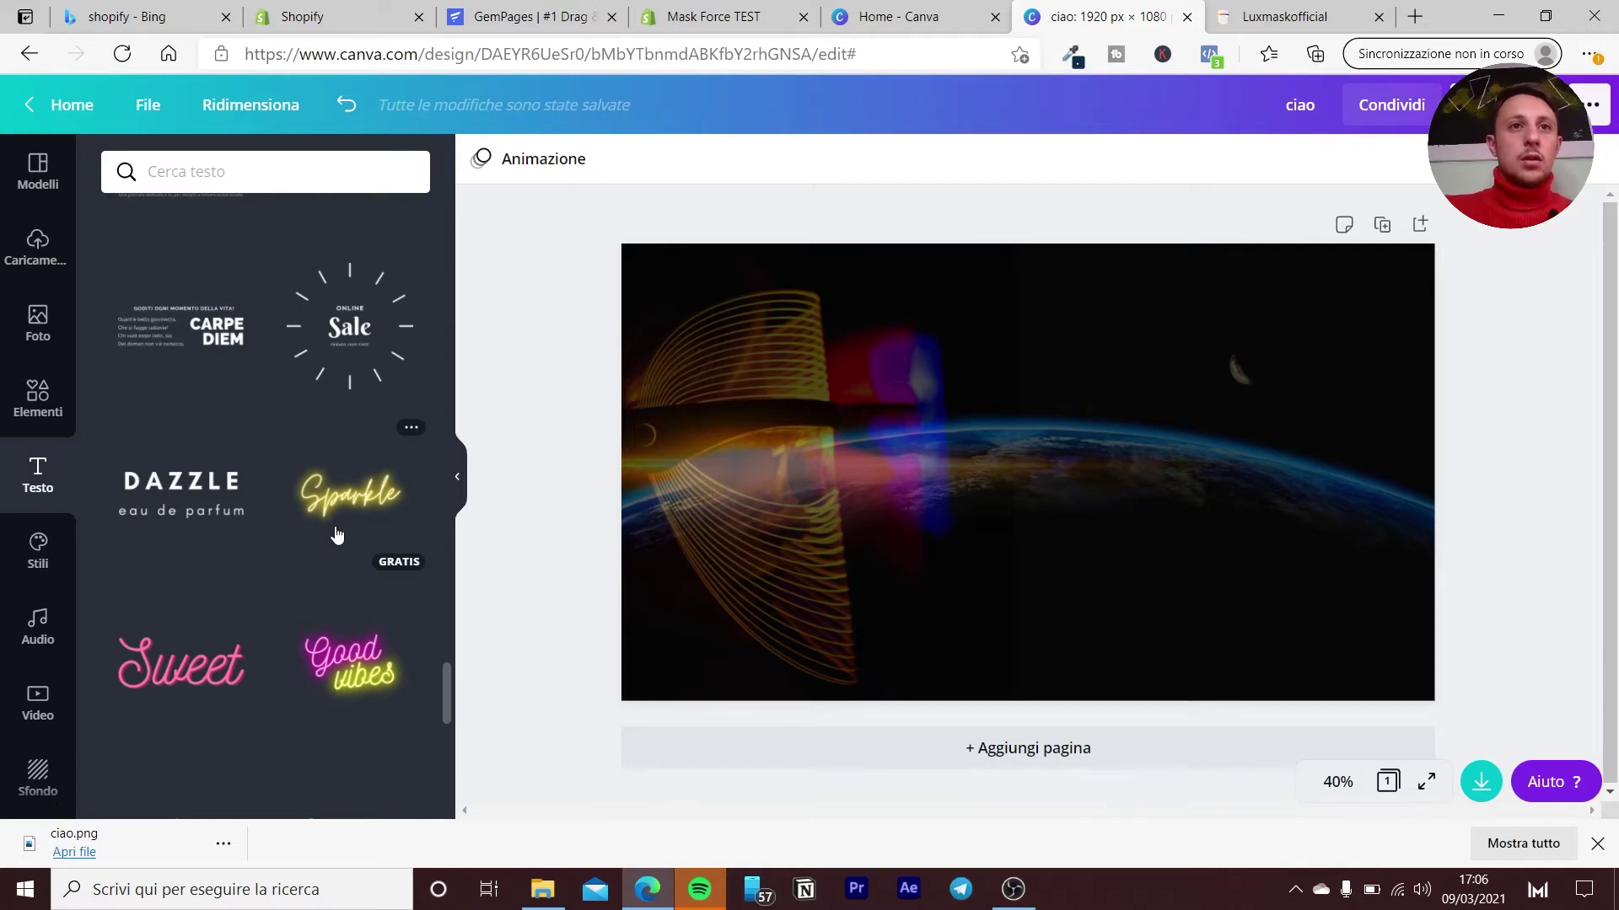
left_click(364, 489)
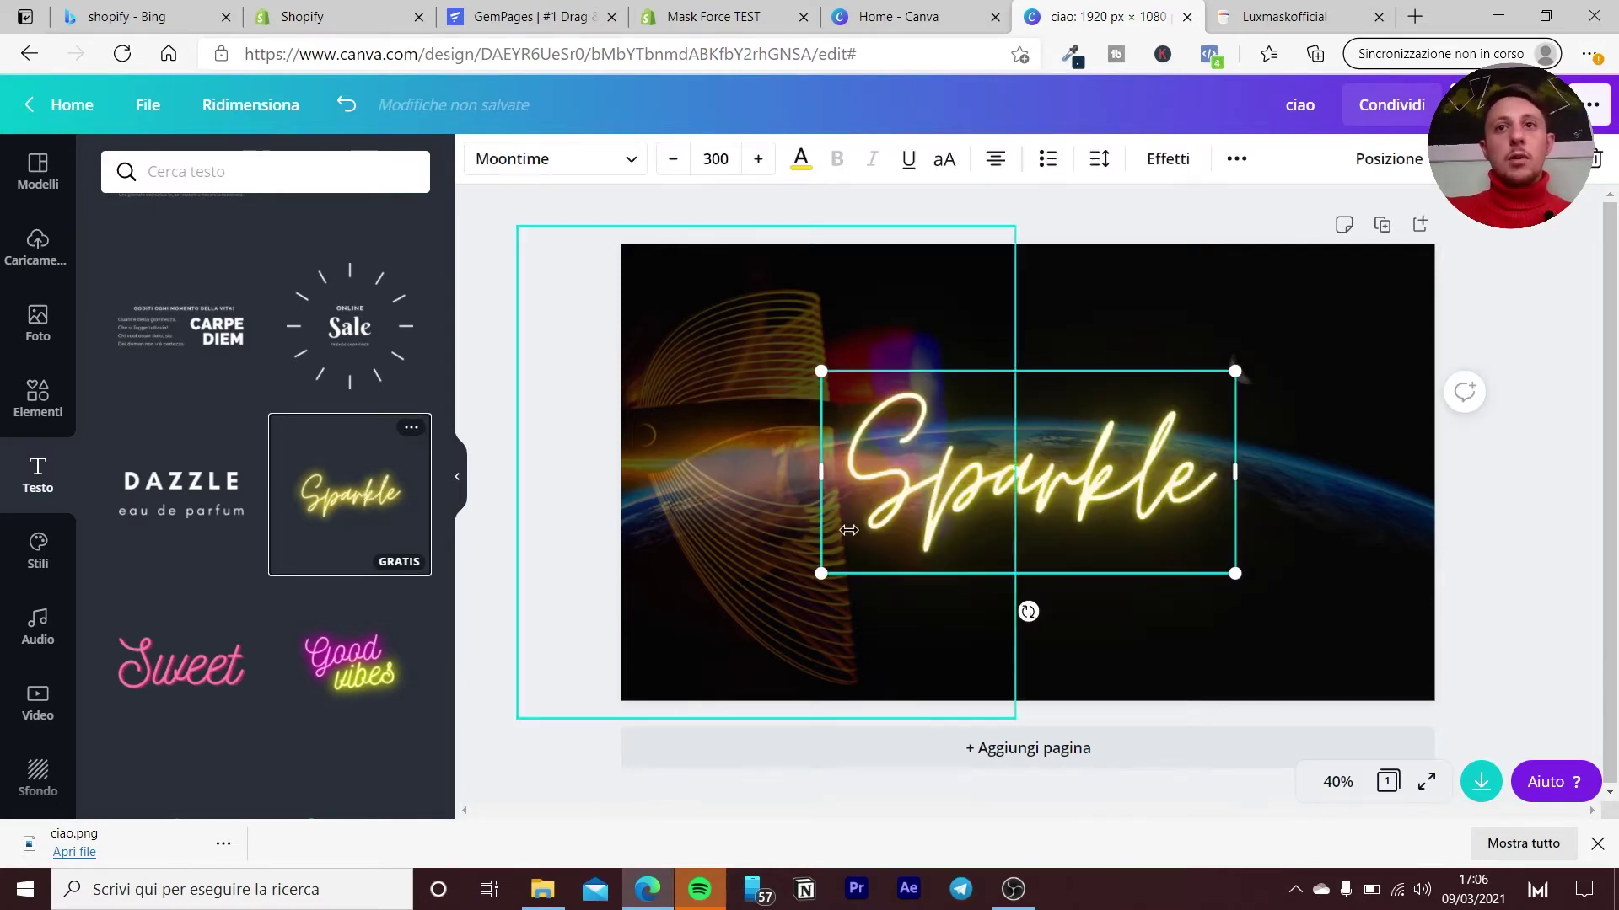
double_click(947, 492)
type("ma")
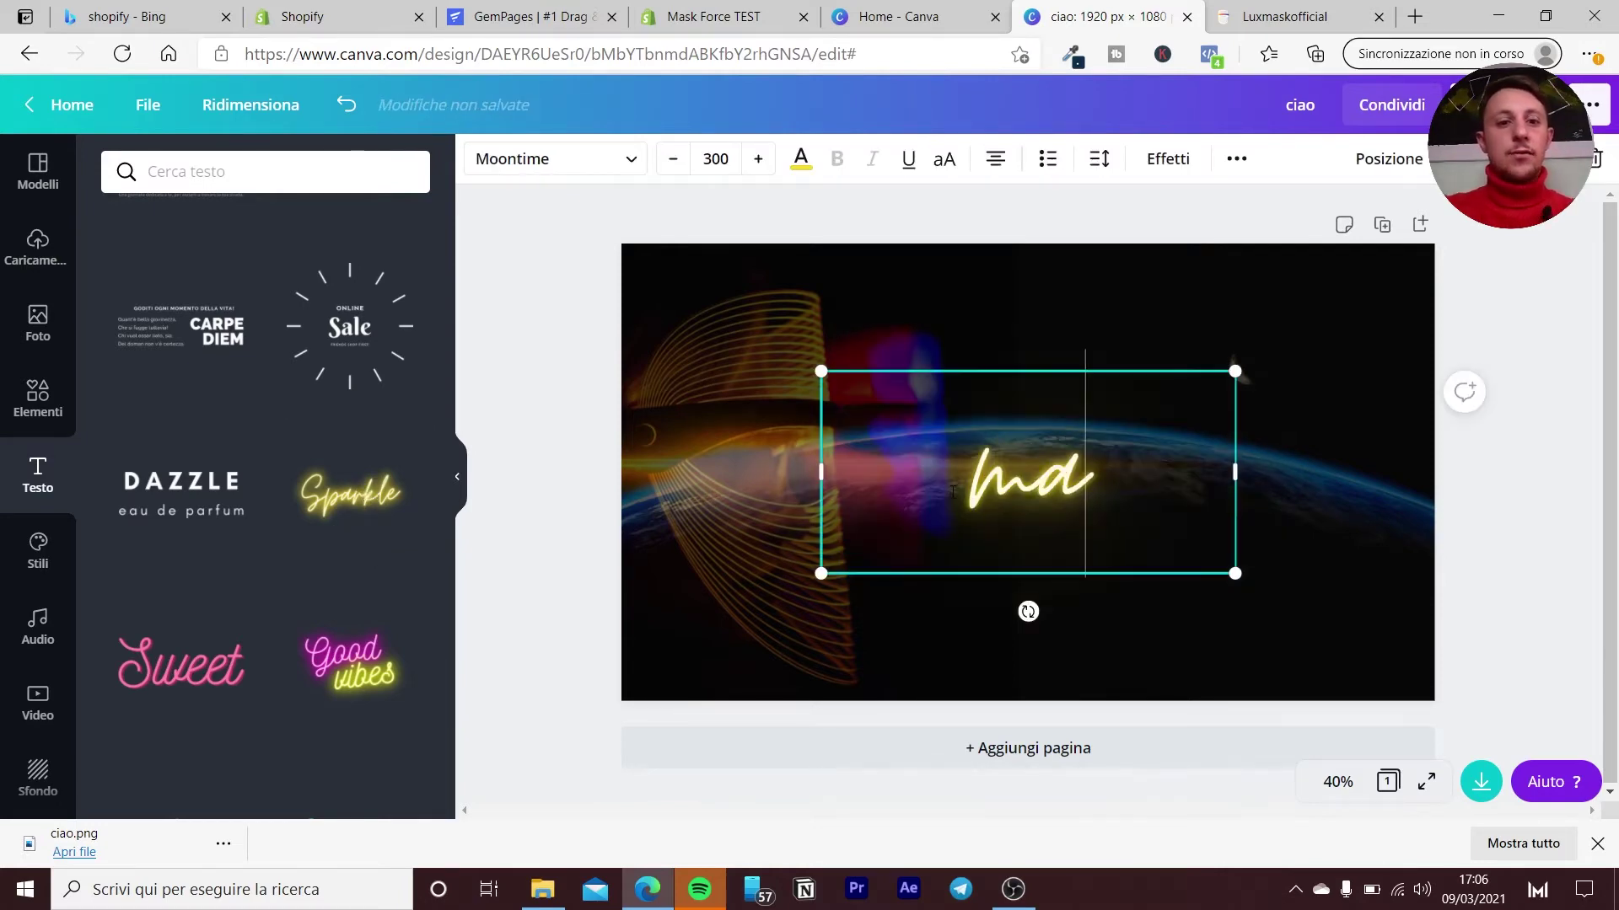
type("sk f")
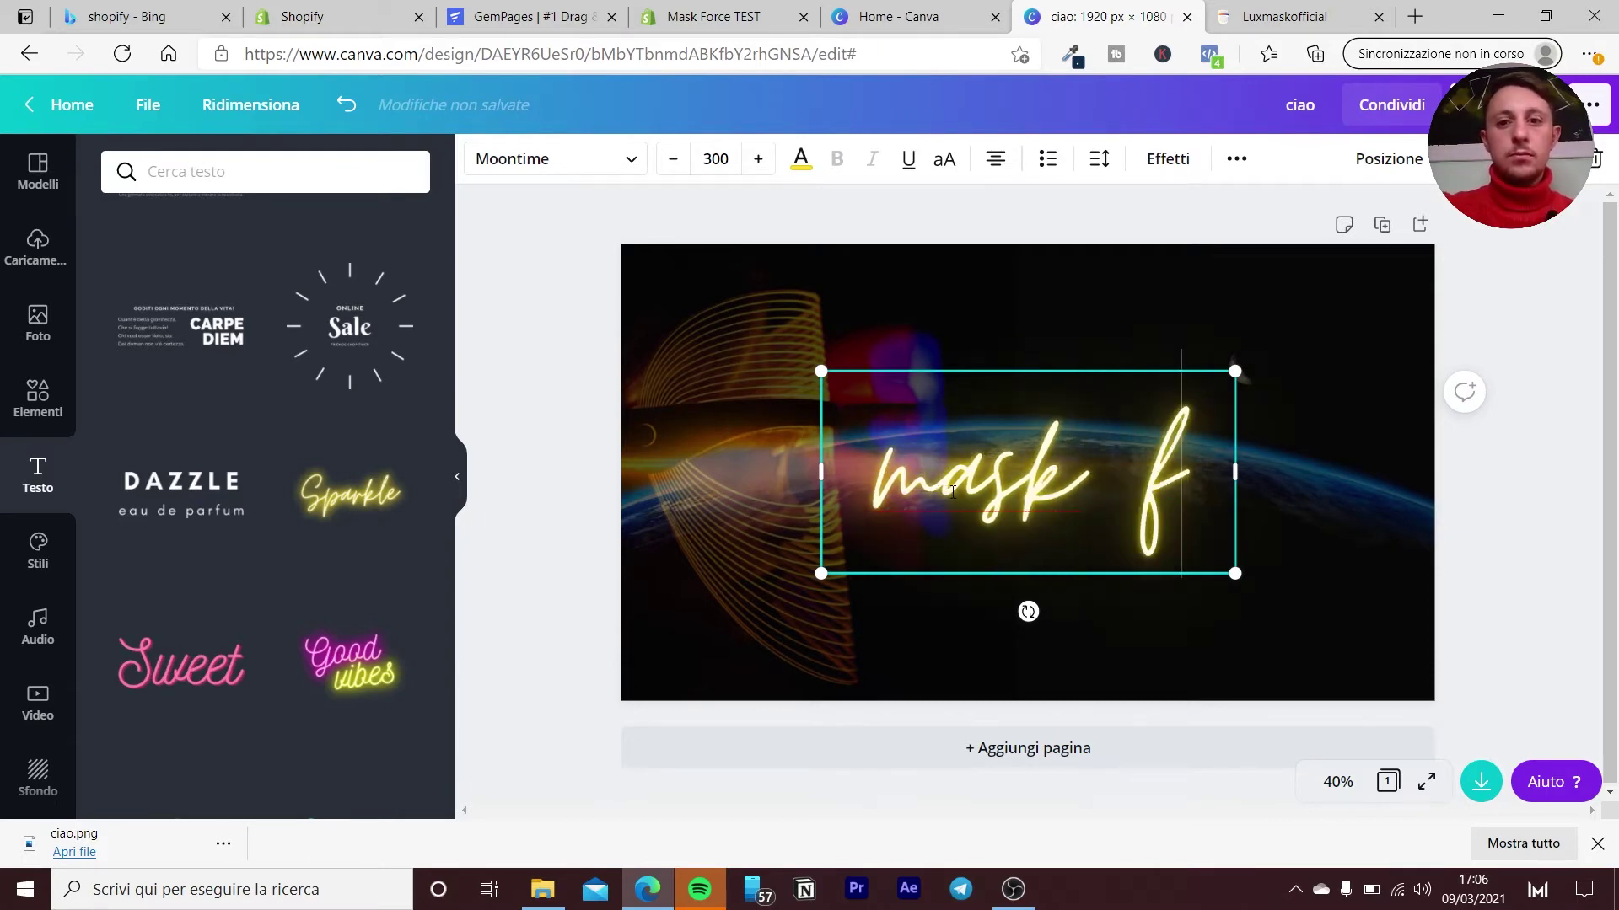
type("orce")
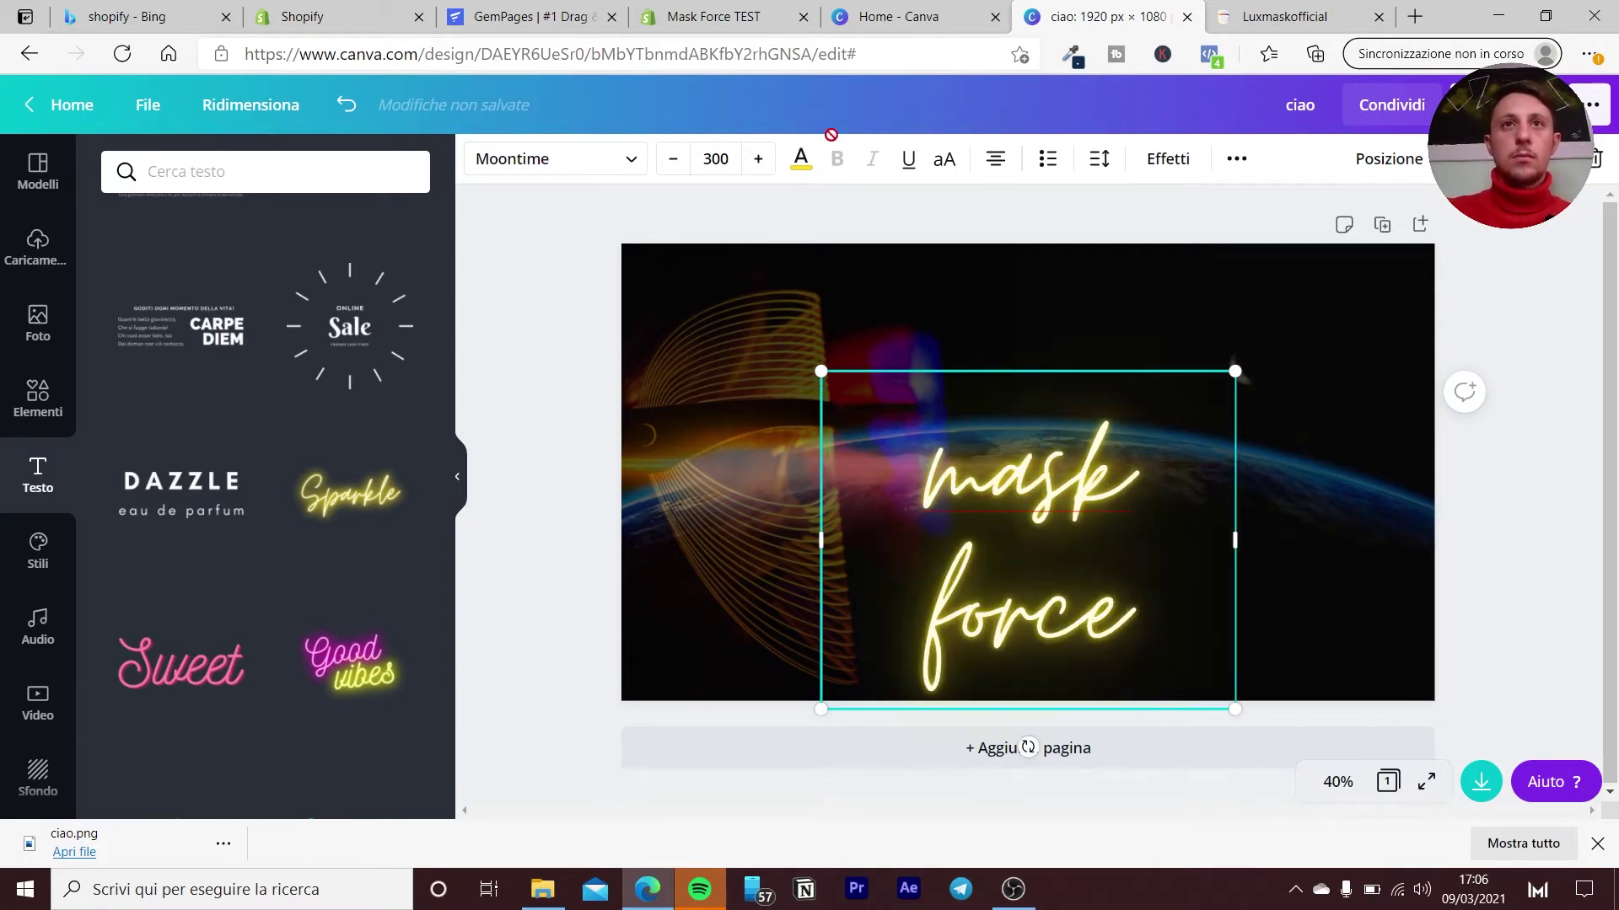
Set the 'mask force' text to size 200 on one line and move it right.
left_click(725, 168)
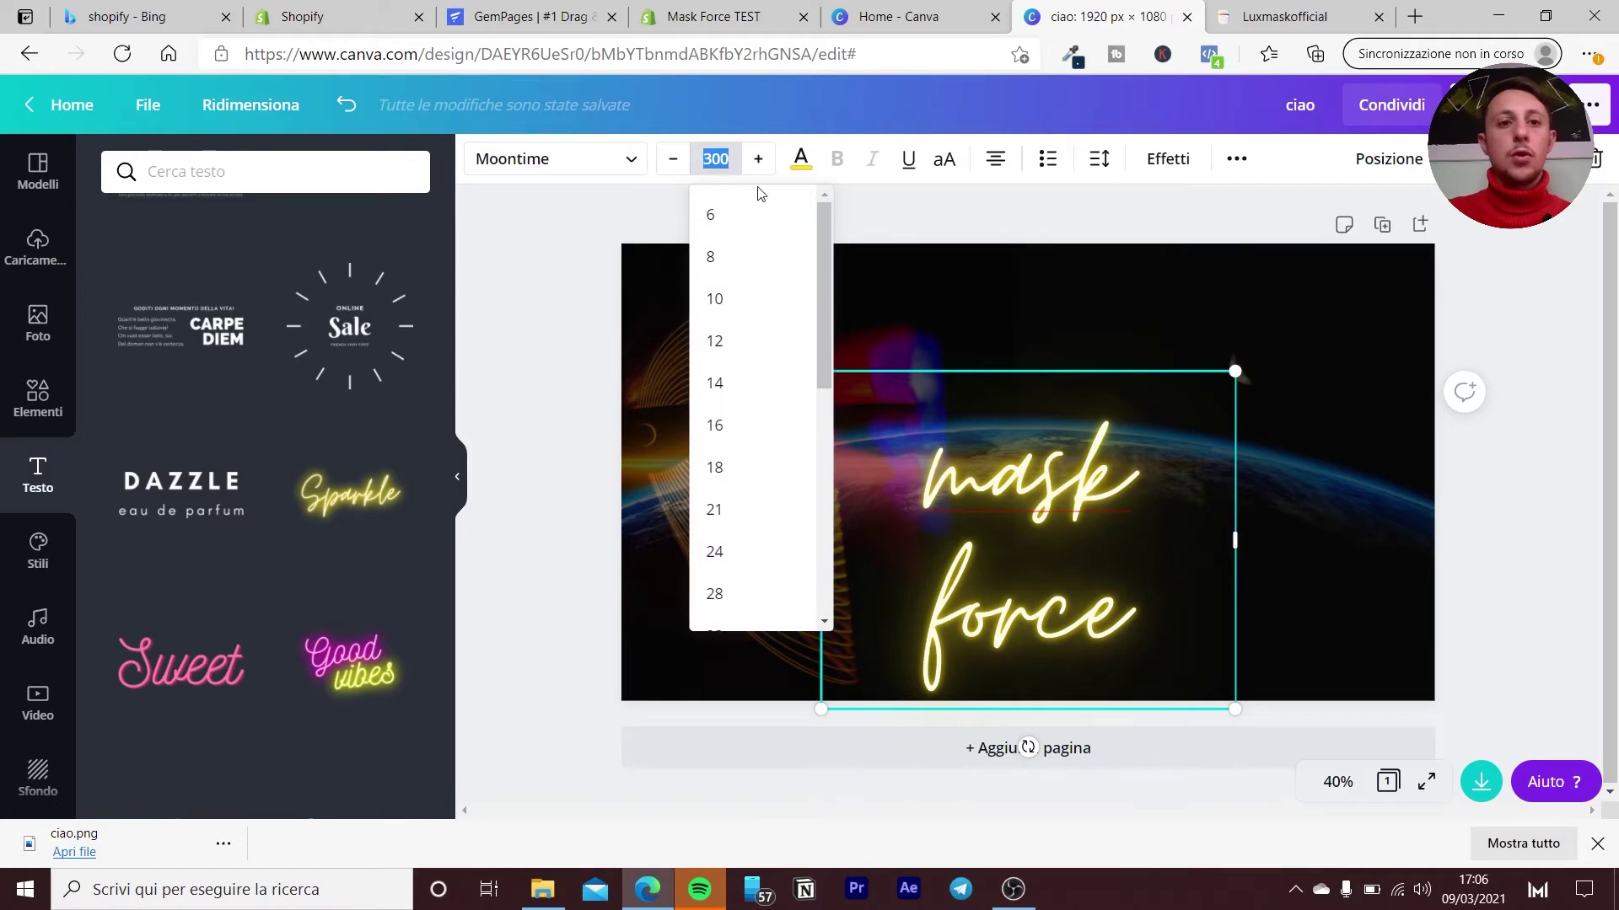
key("Return")
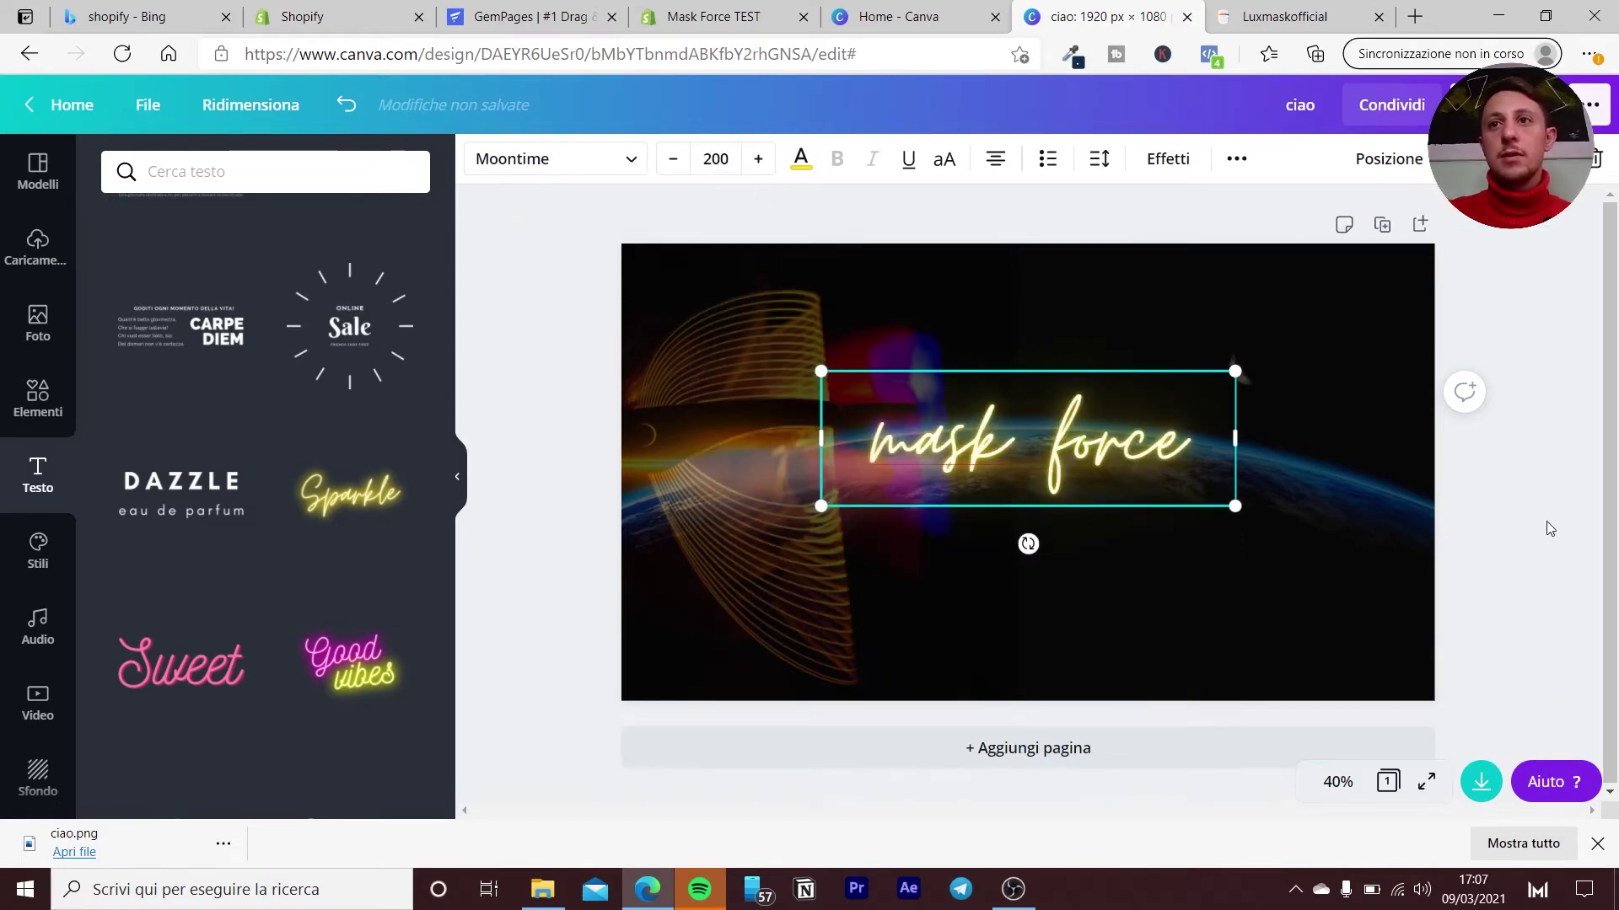
left_click_drag(1104, 455, 1266, 487)
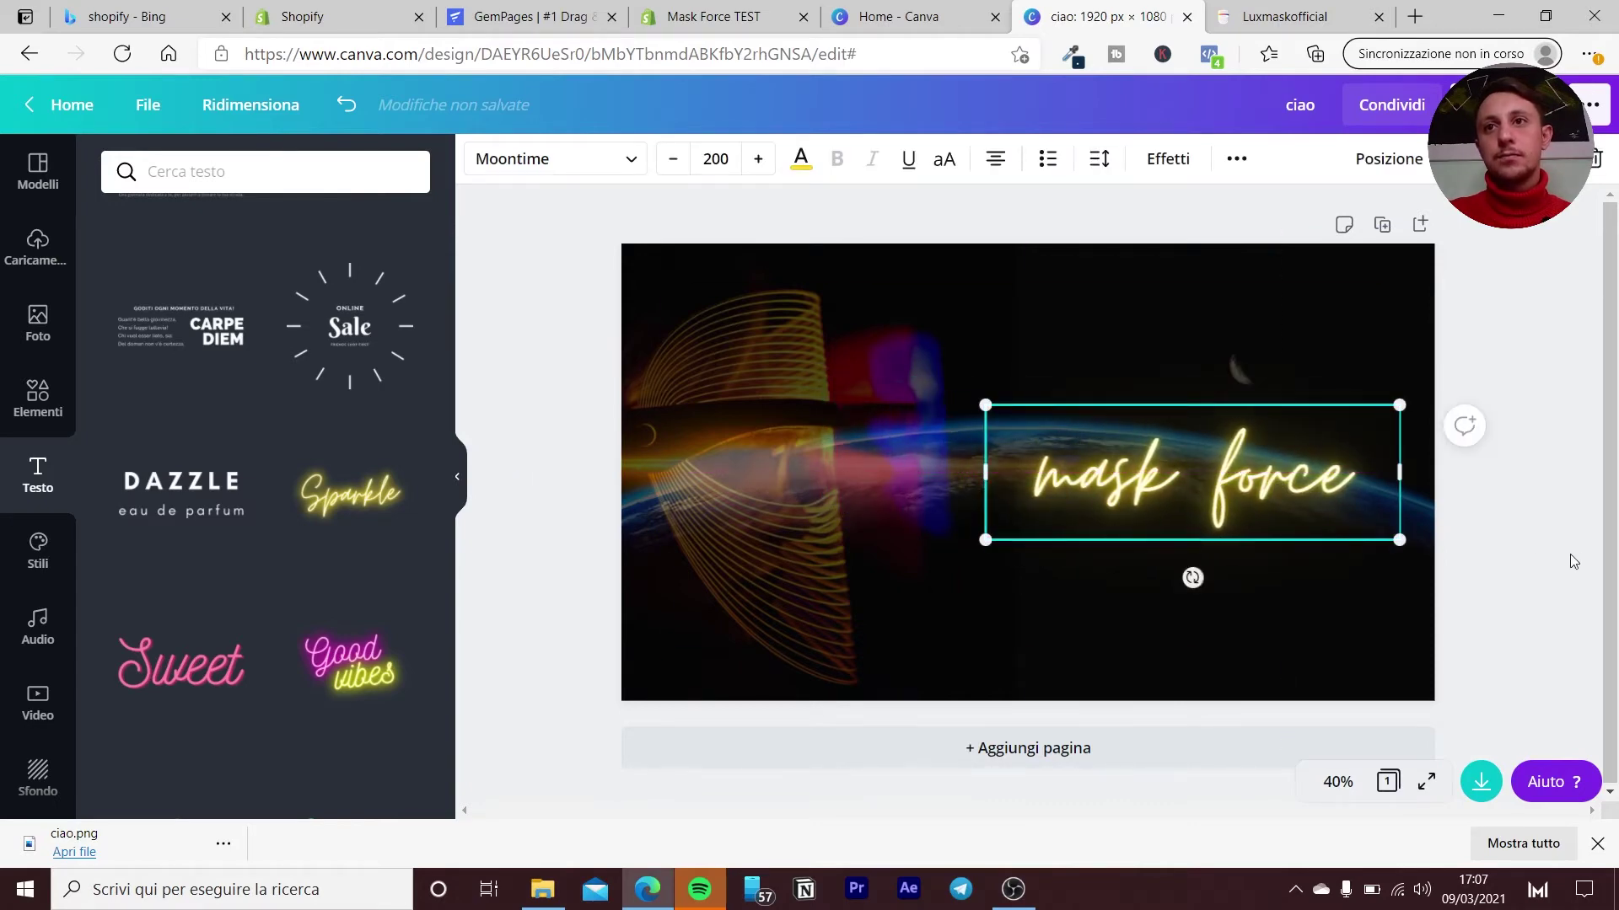
left_click(1544, 545)
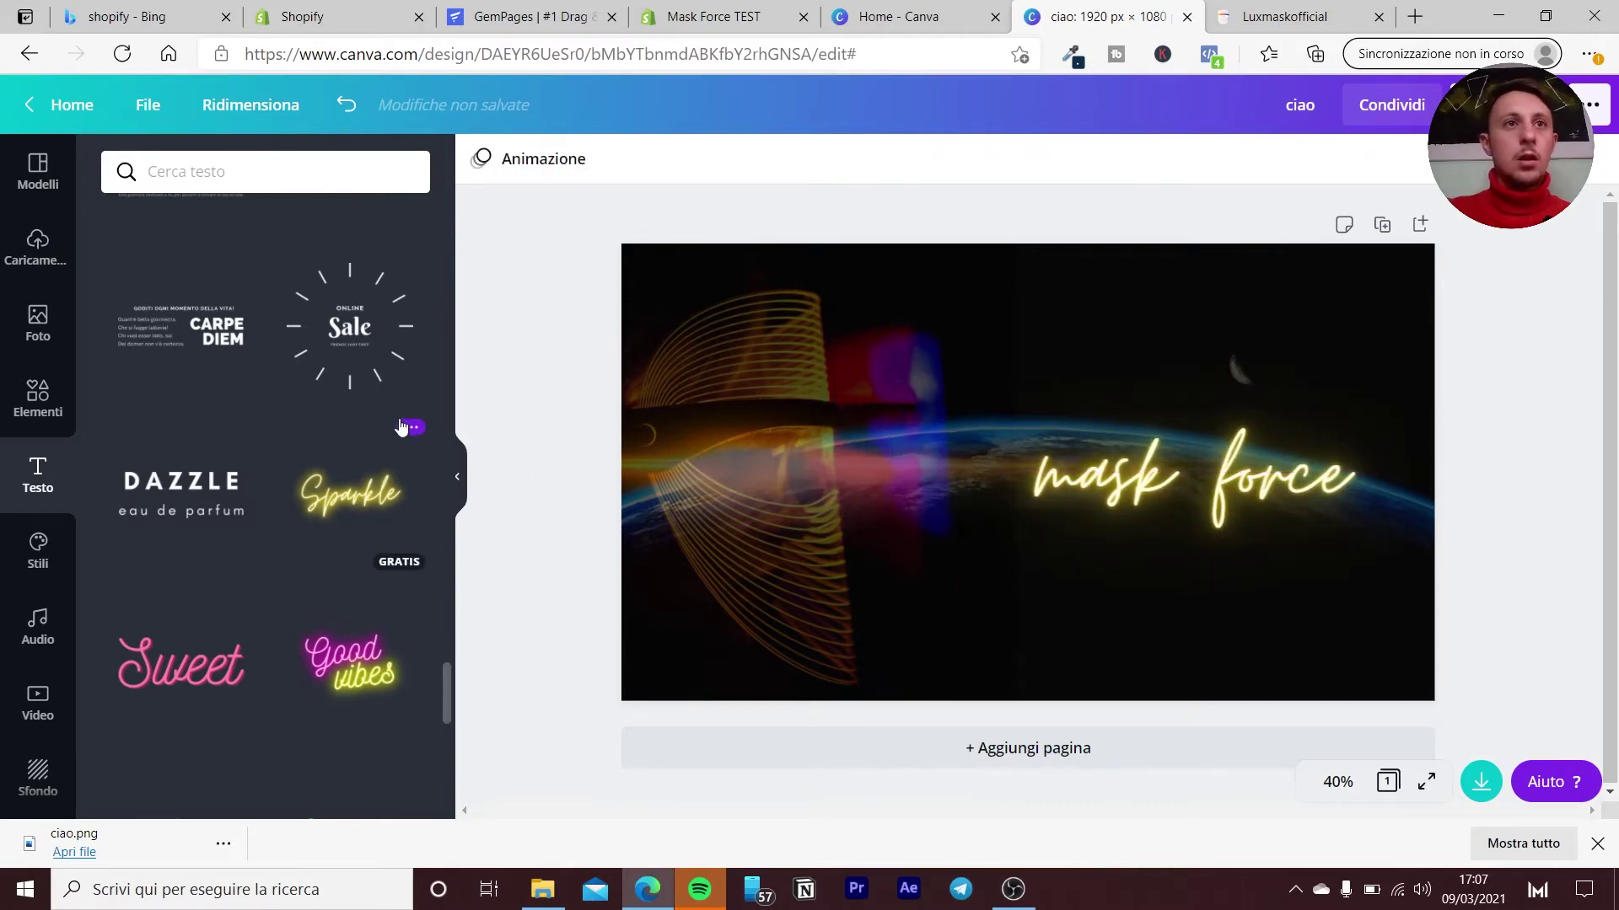
mouse_move(181, 494)
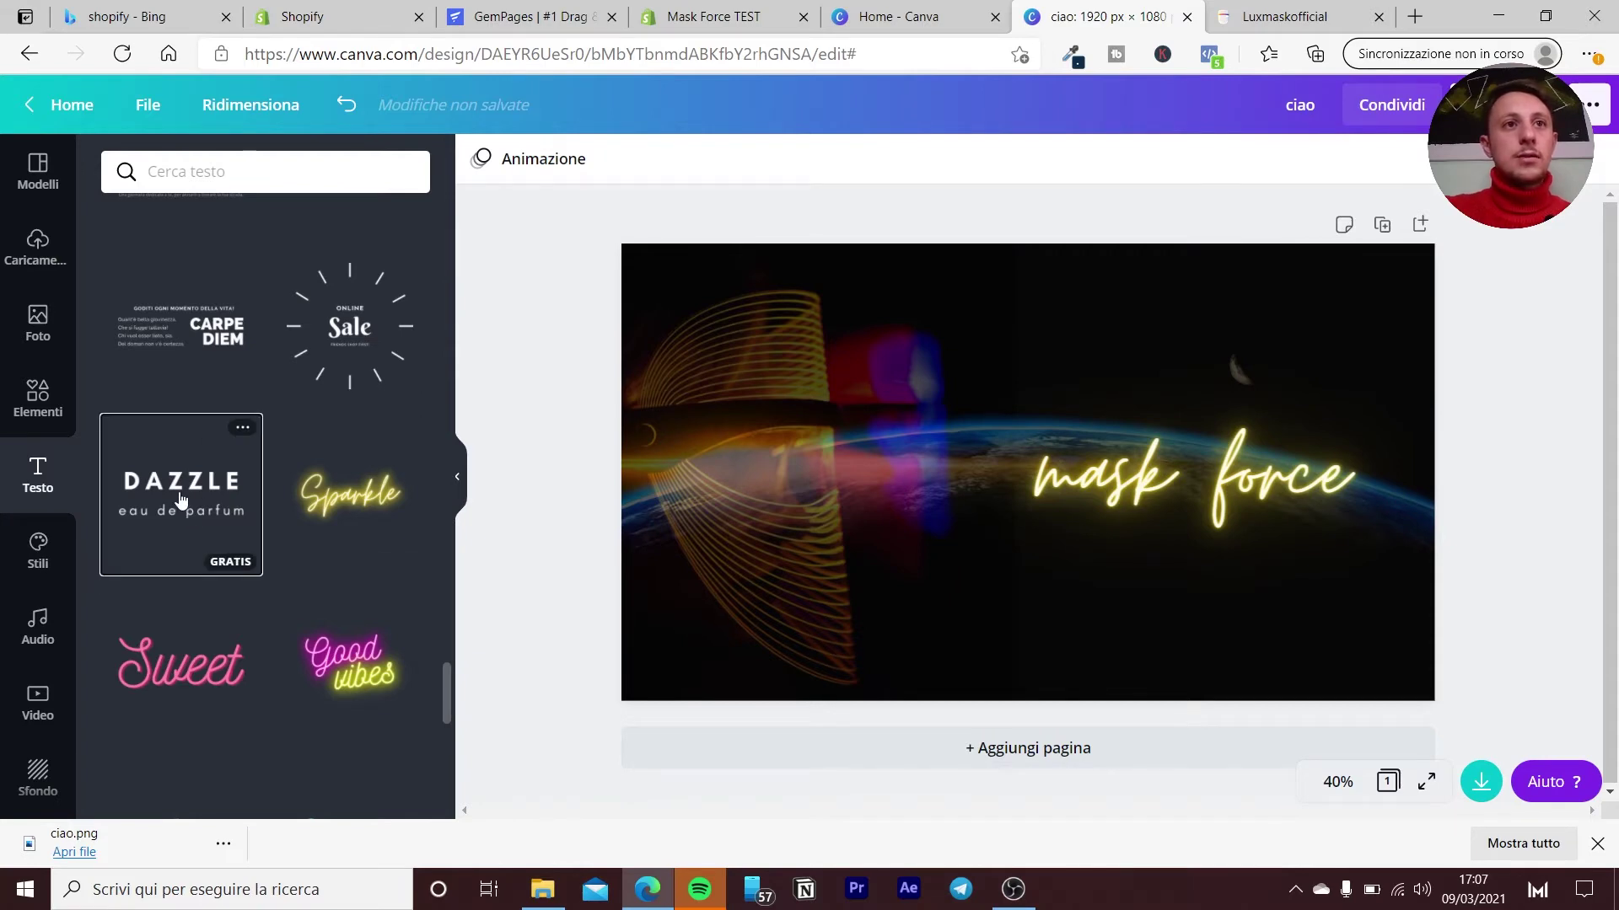
Add the DAZZLE text style, change its subtitle to 'shop online' and delete the DAZZLE heading.
mouse_move(181, 499)
left_mouse_down()
mouse_move(784, 542)
mouse_move(1054, 472)
mouse_move(1187, 558)
left_mouse_up()
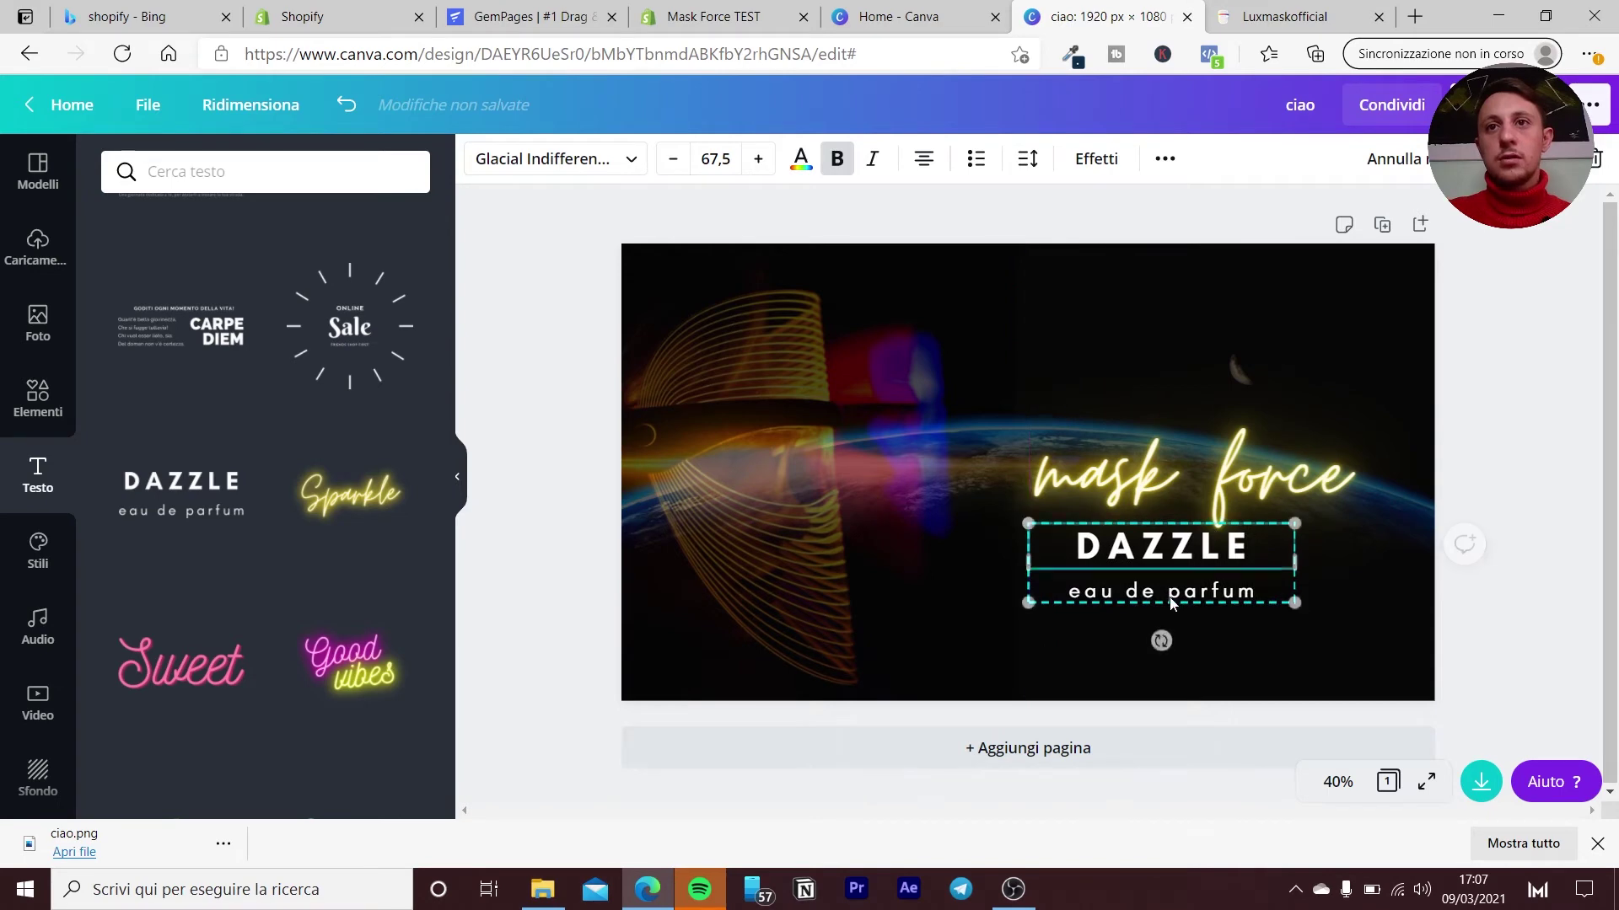
left_click(1170, 597)
type("s")
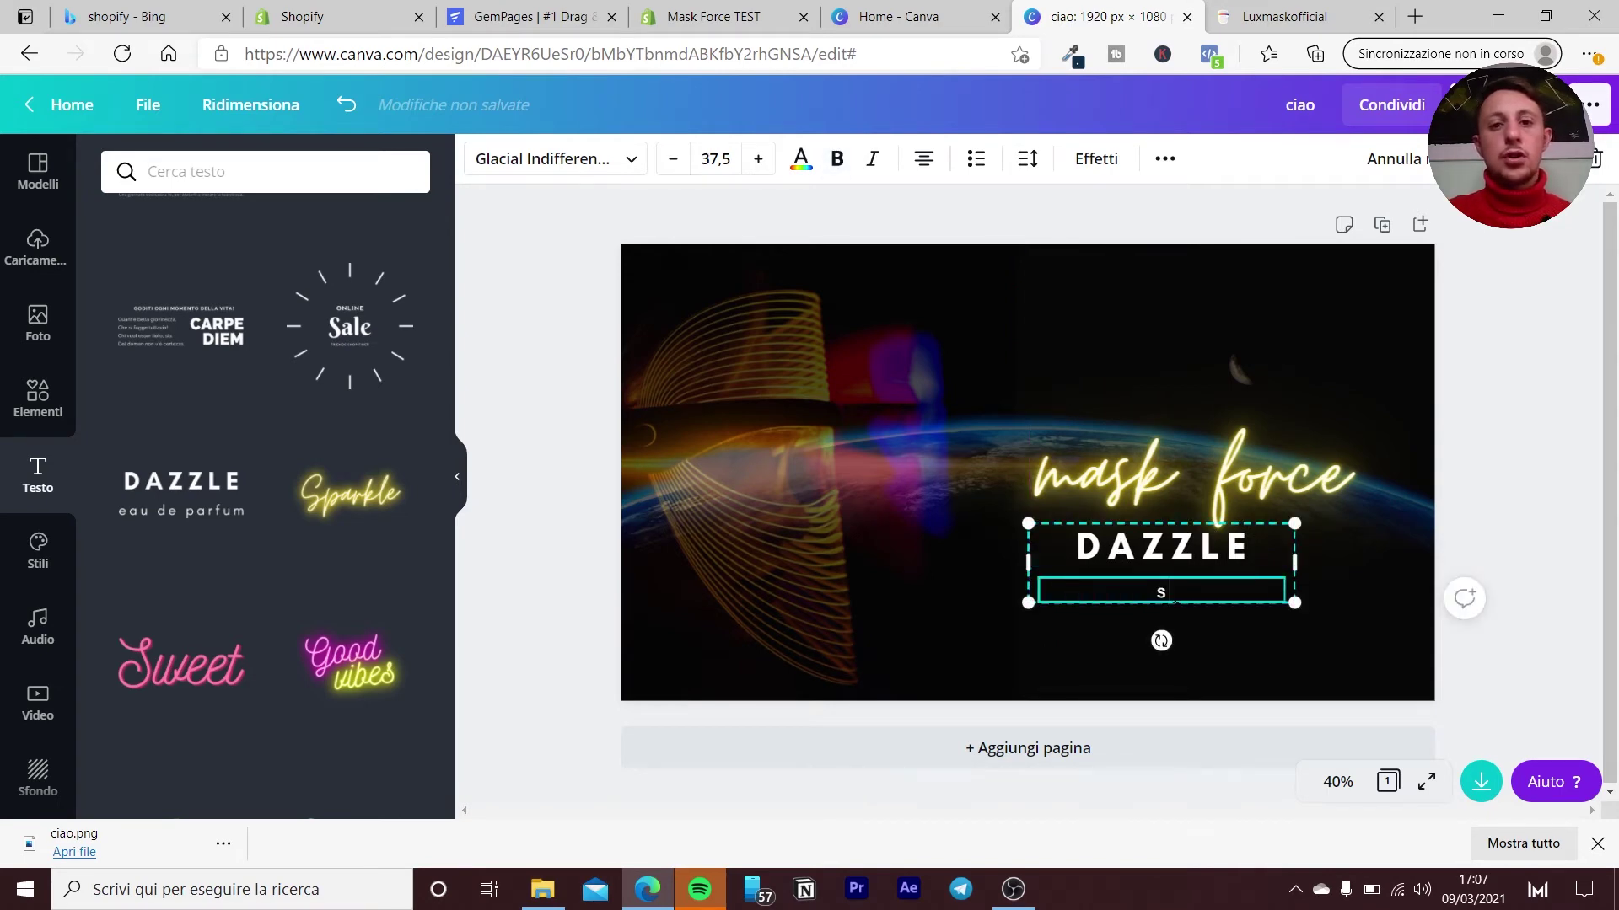
type("hop on")
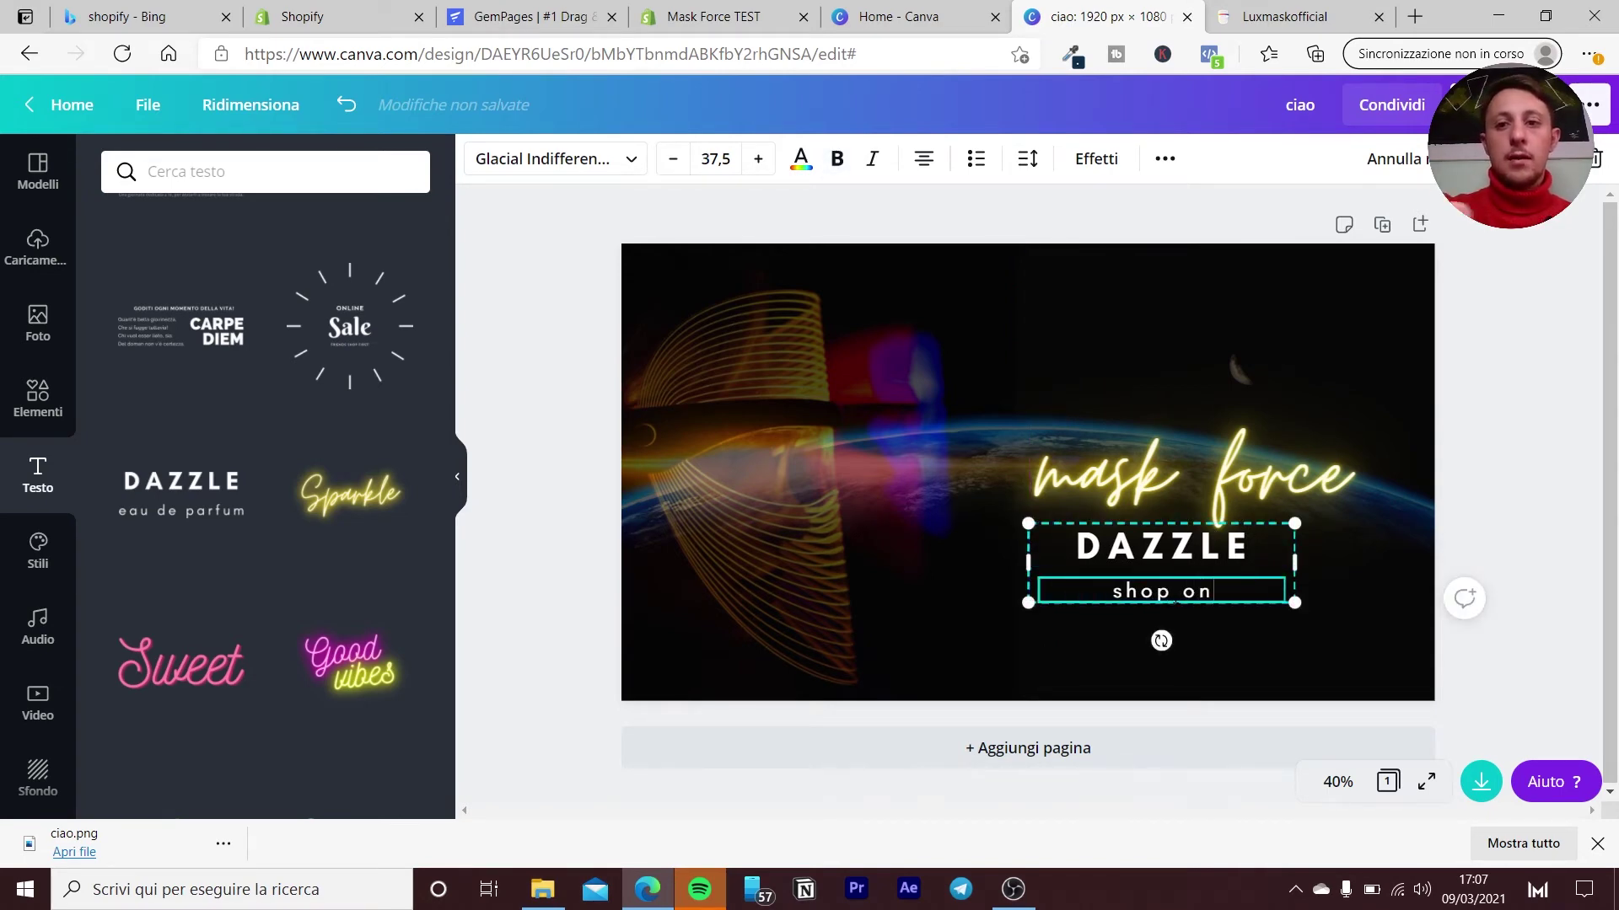
type("line")
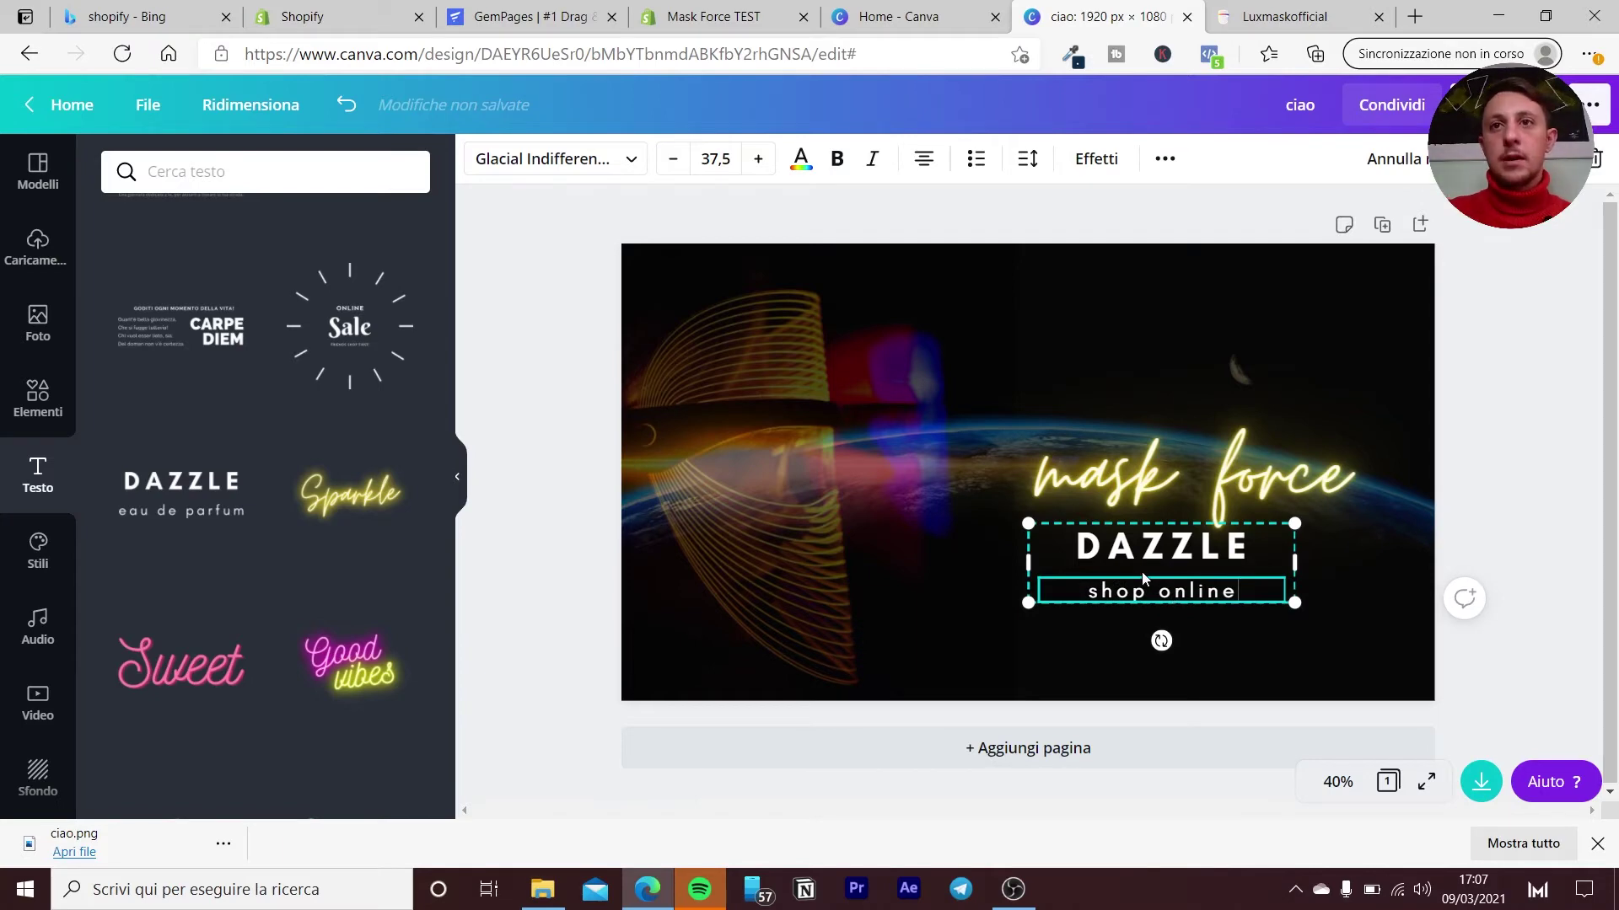
double_click(1142, 562)
key("BackSpace")
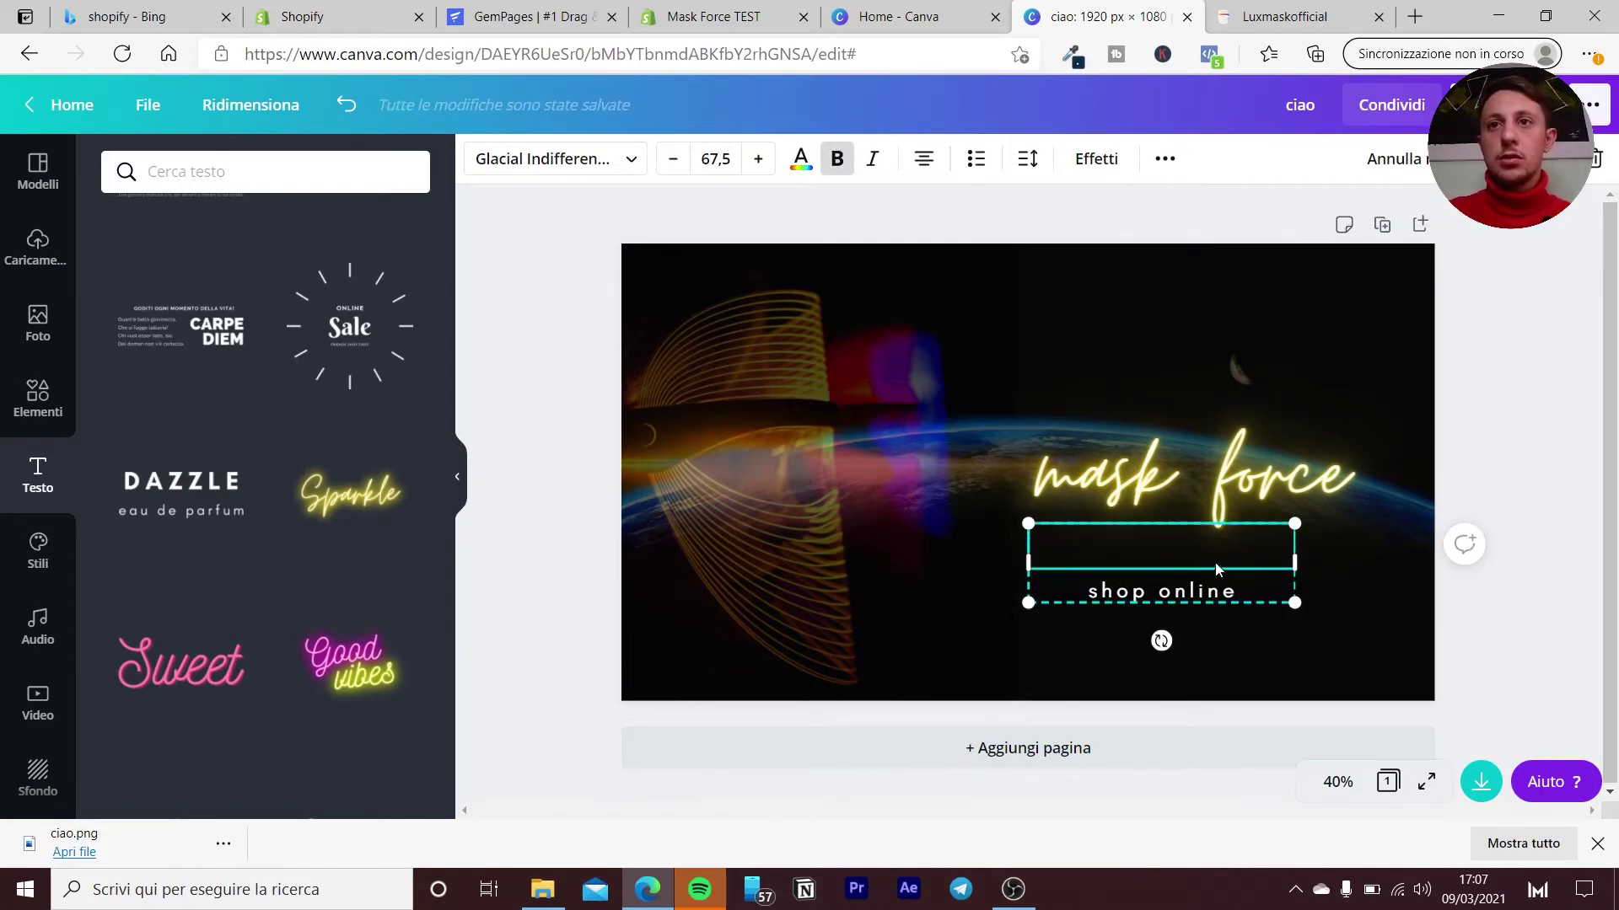
Shrink the 'shop online' tagline beneath the neon title and bring up the download panel.
mouse_move(1294, 602)
left_mouse_down()
mouse_move(1173, 549)
mouse_move(1310, 516)
left_mouse_up()
left_click(1558, 570)
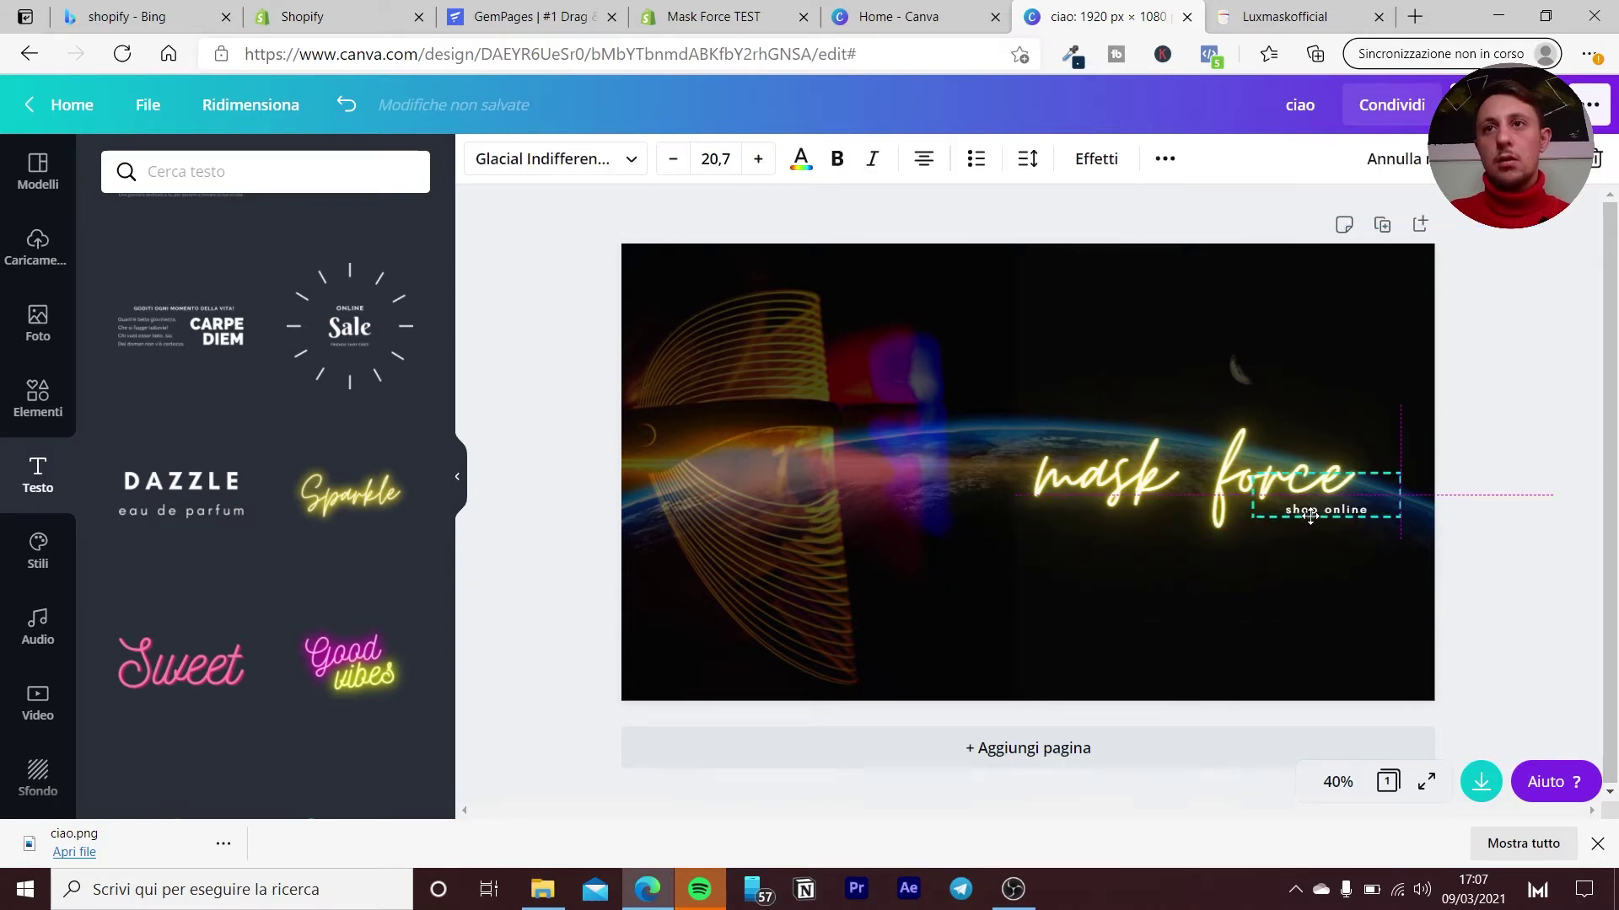
left_click(1555, 545)
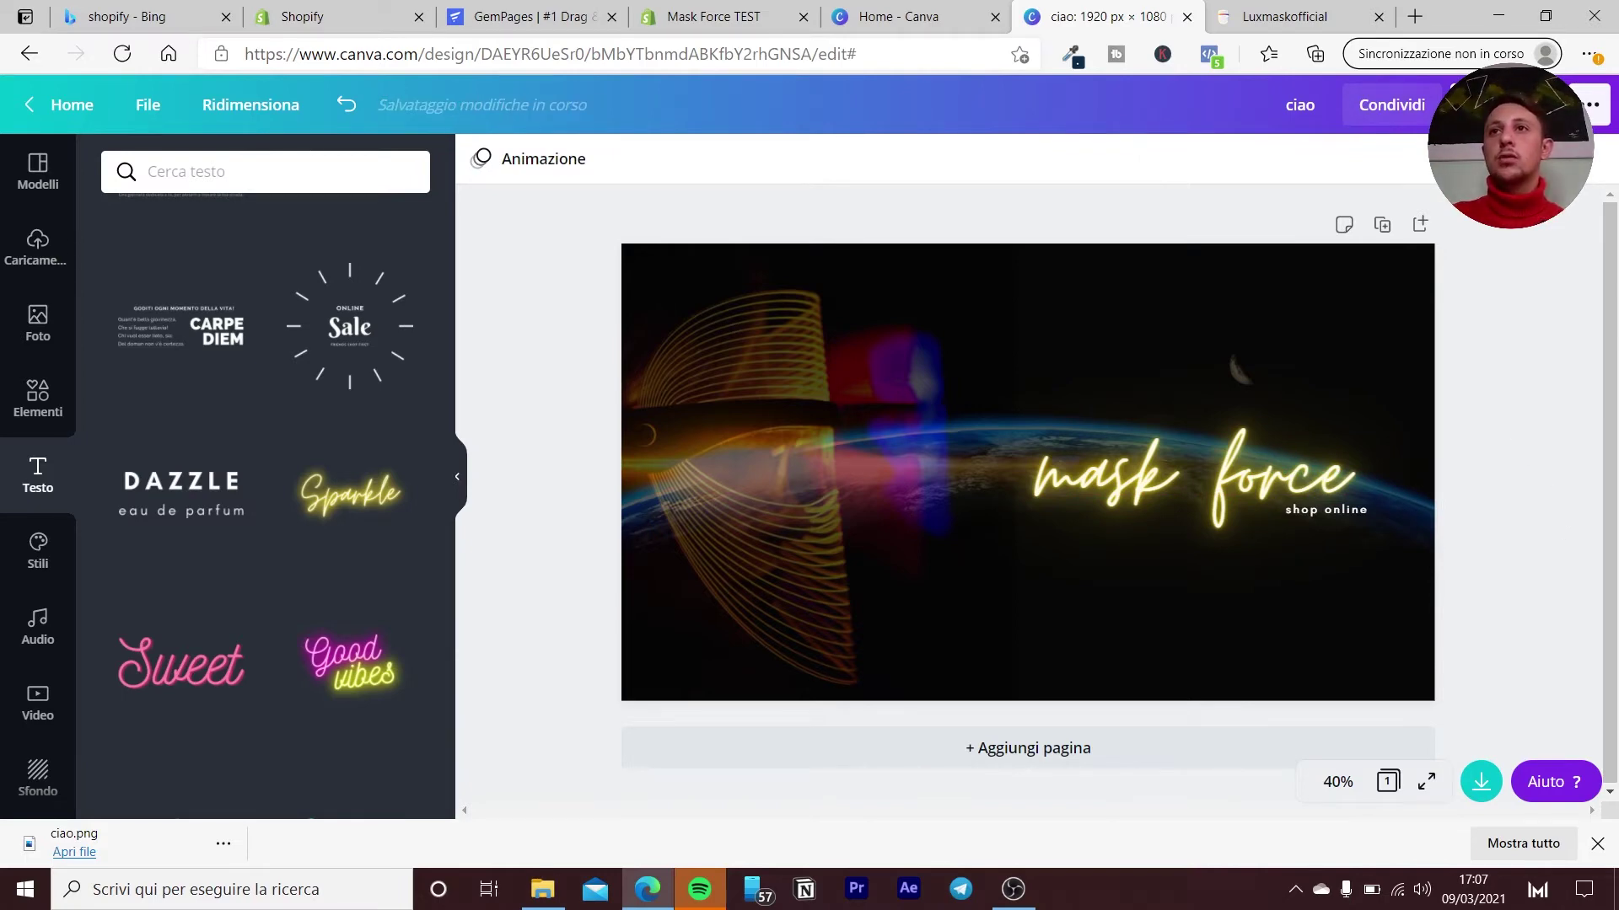
left_click(1509, 105)
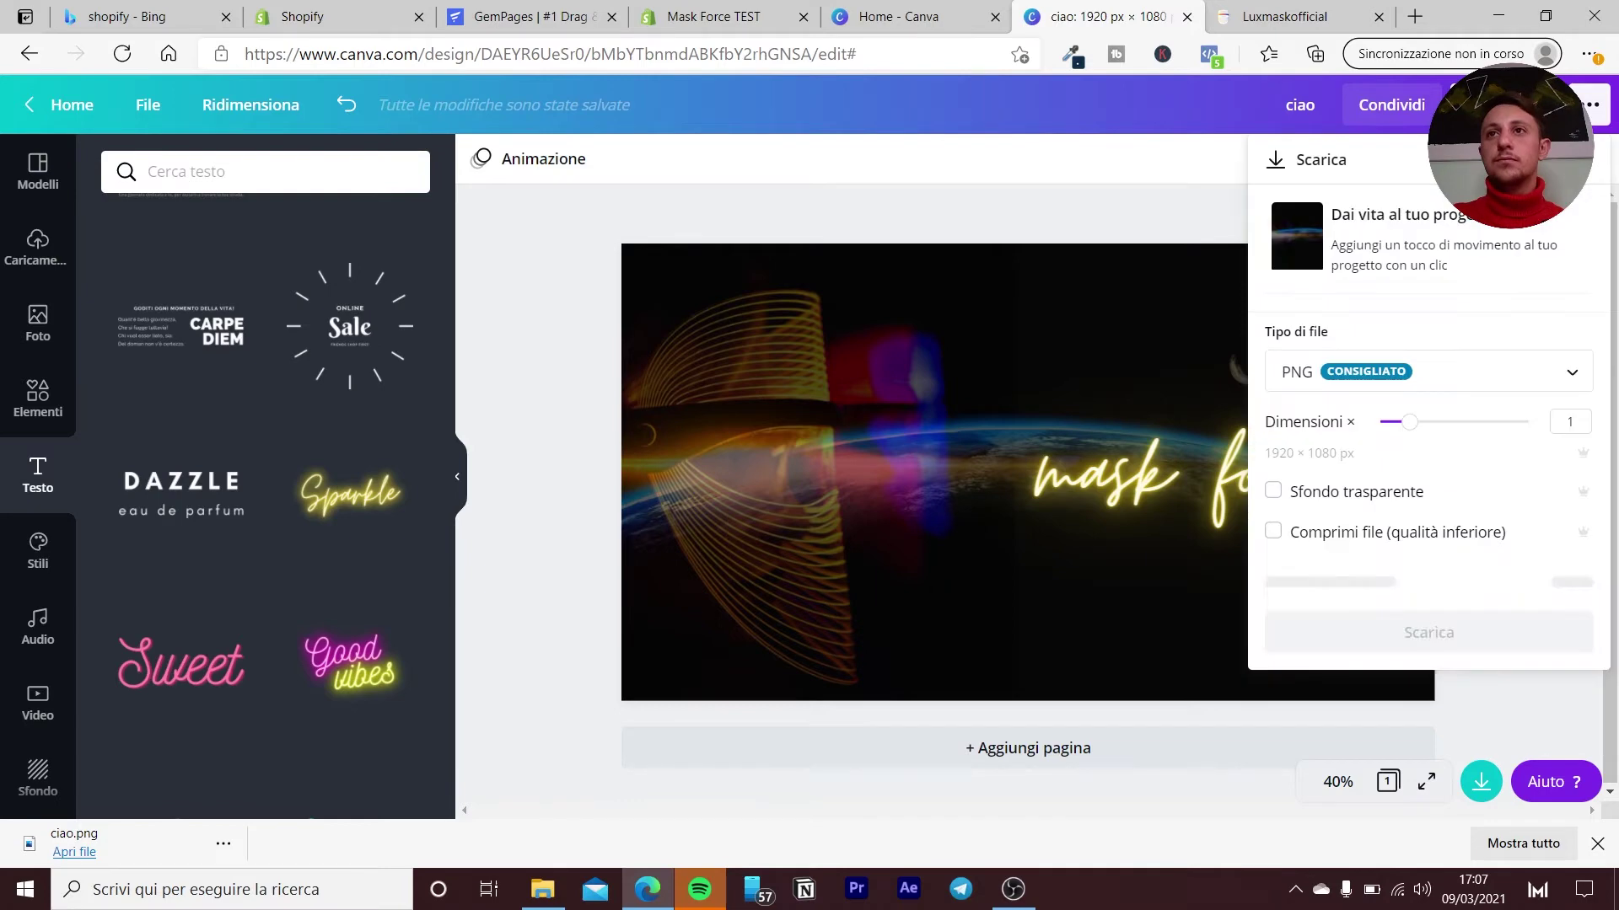
Download the banner as a PNG ('ciao (1).png') and dismiss the project-saved popup.
left_click(1325, 377)
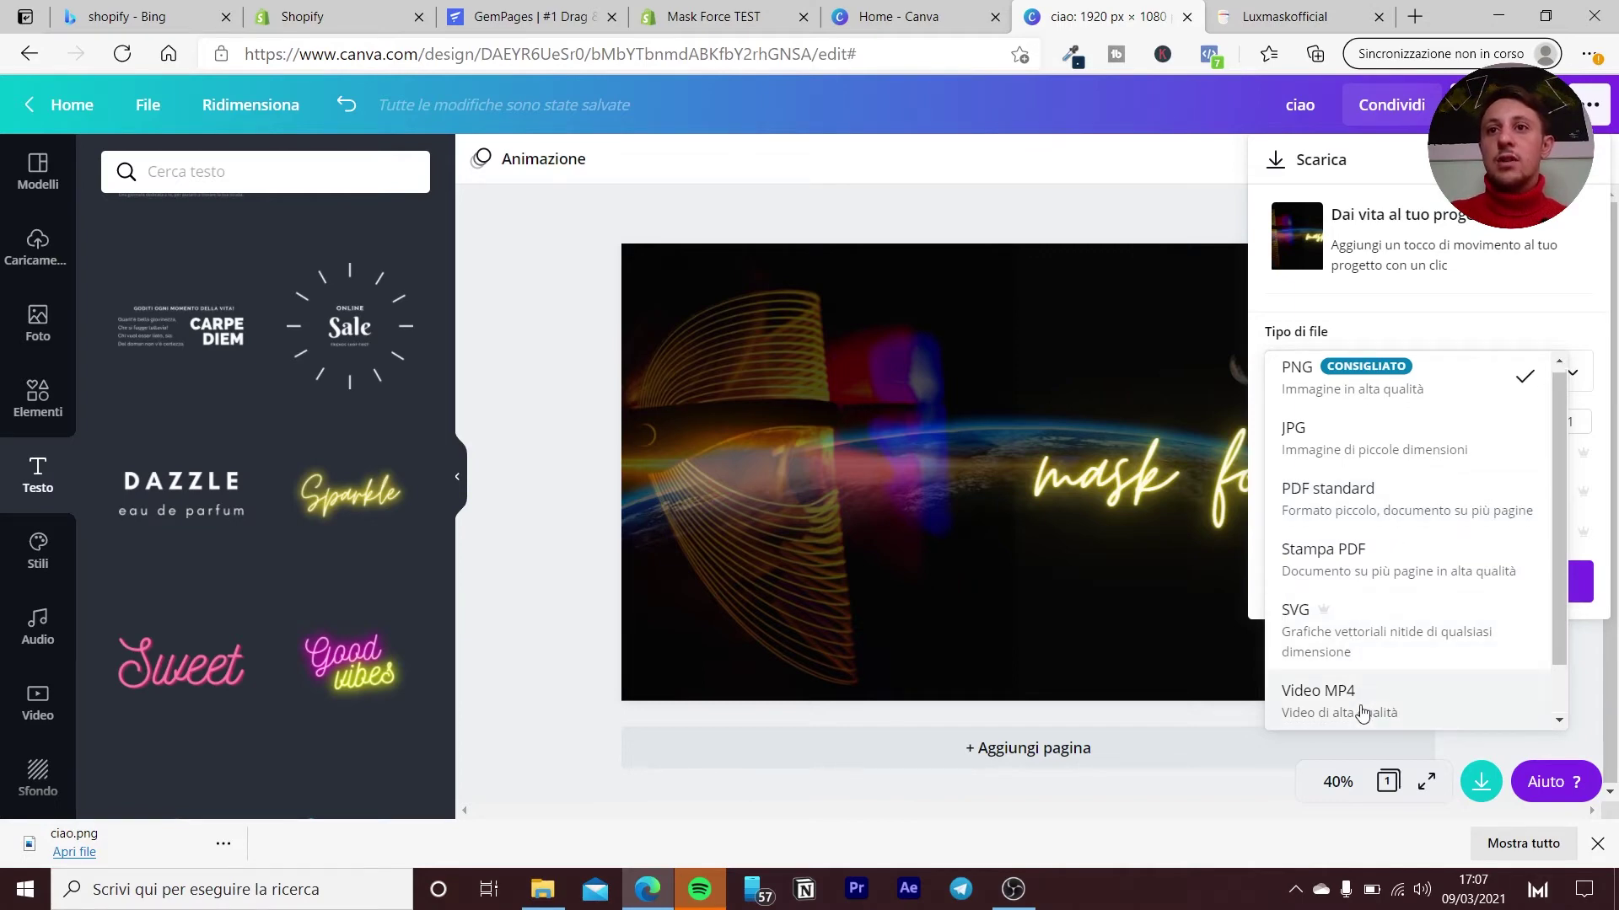
left_click(1366, 395)
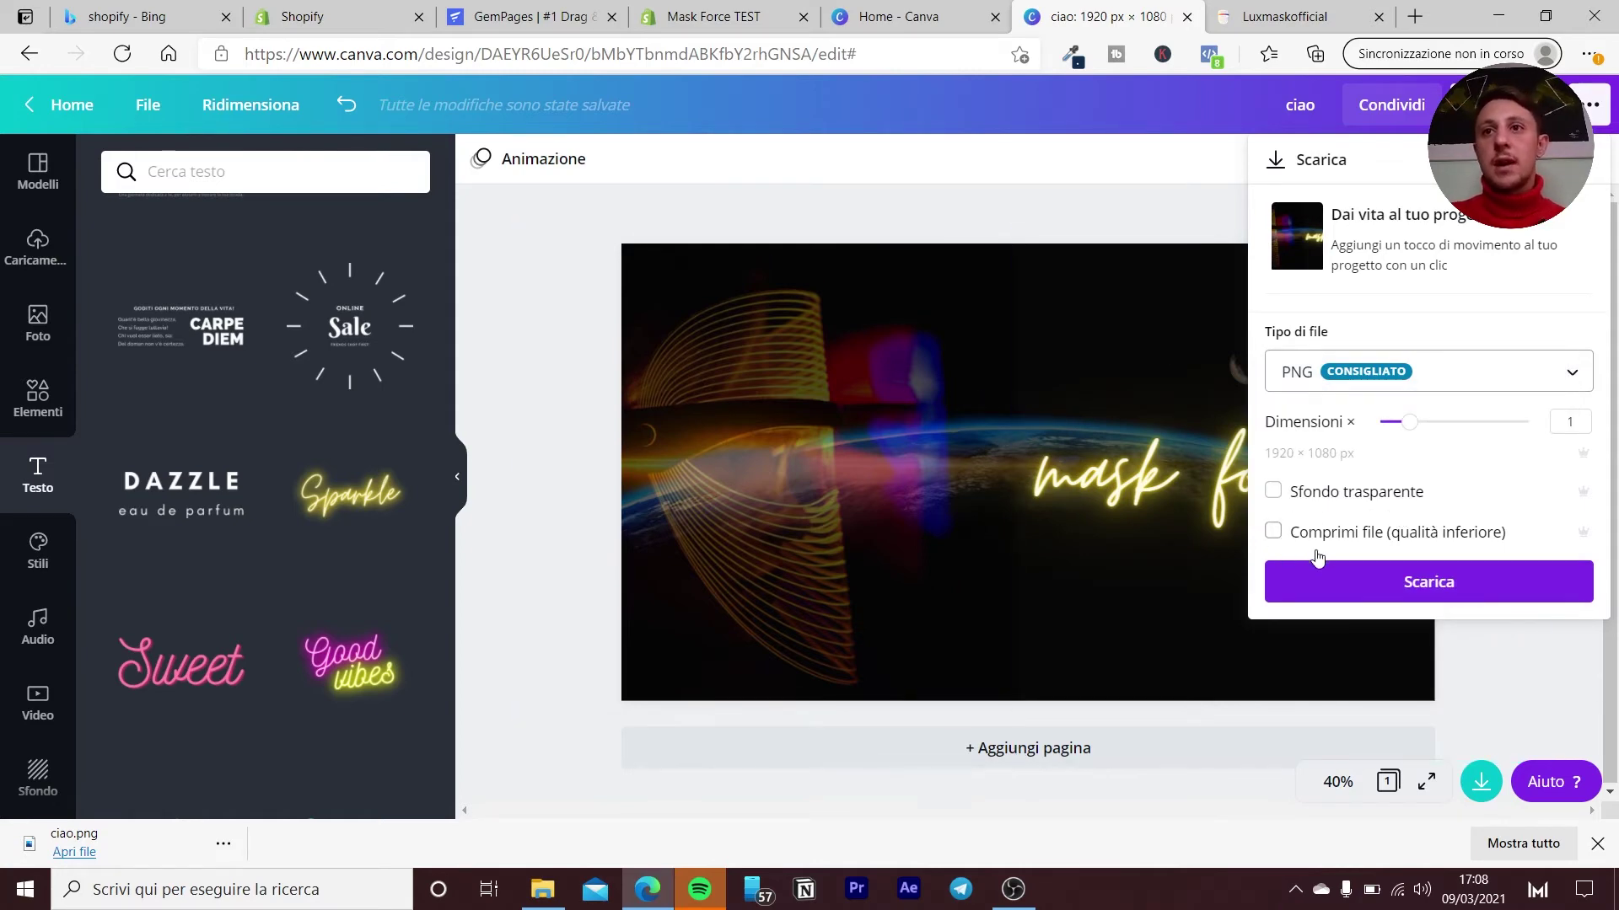
left_click(1338, 572)
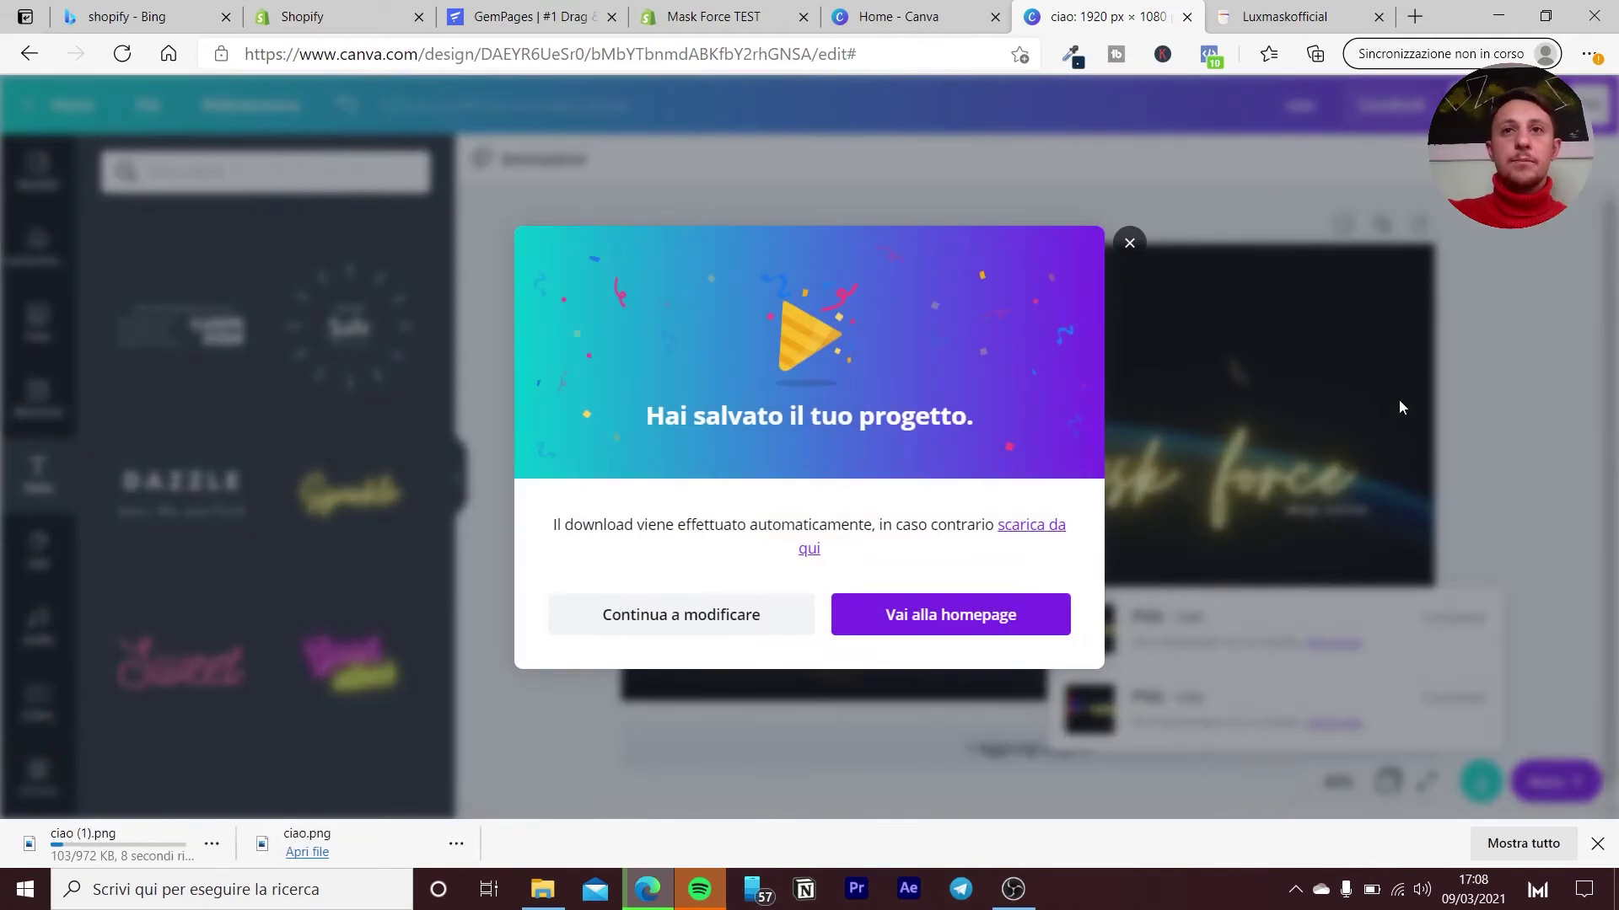
left_click(1124, 246)
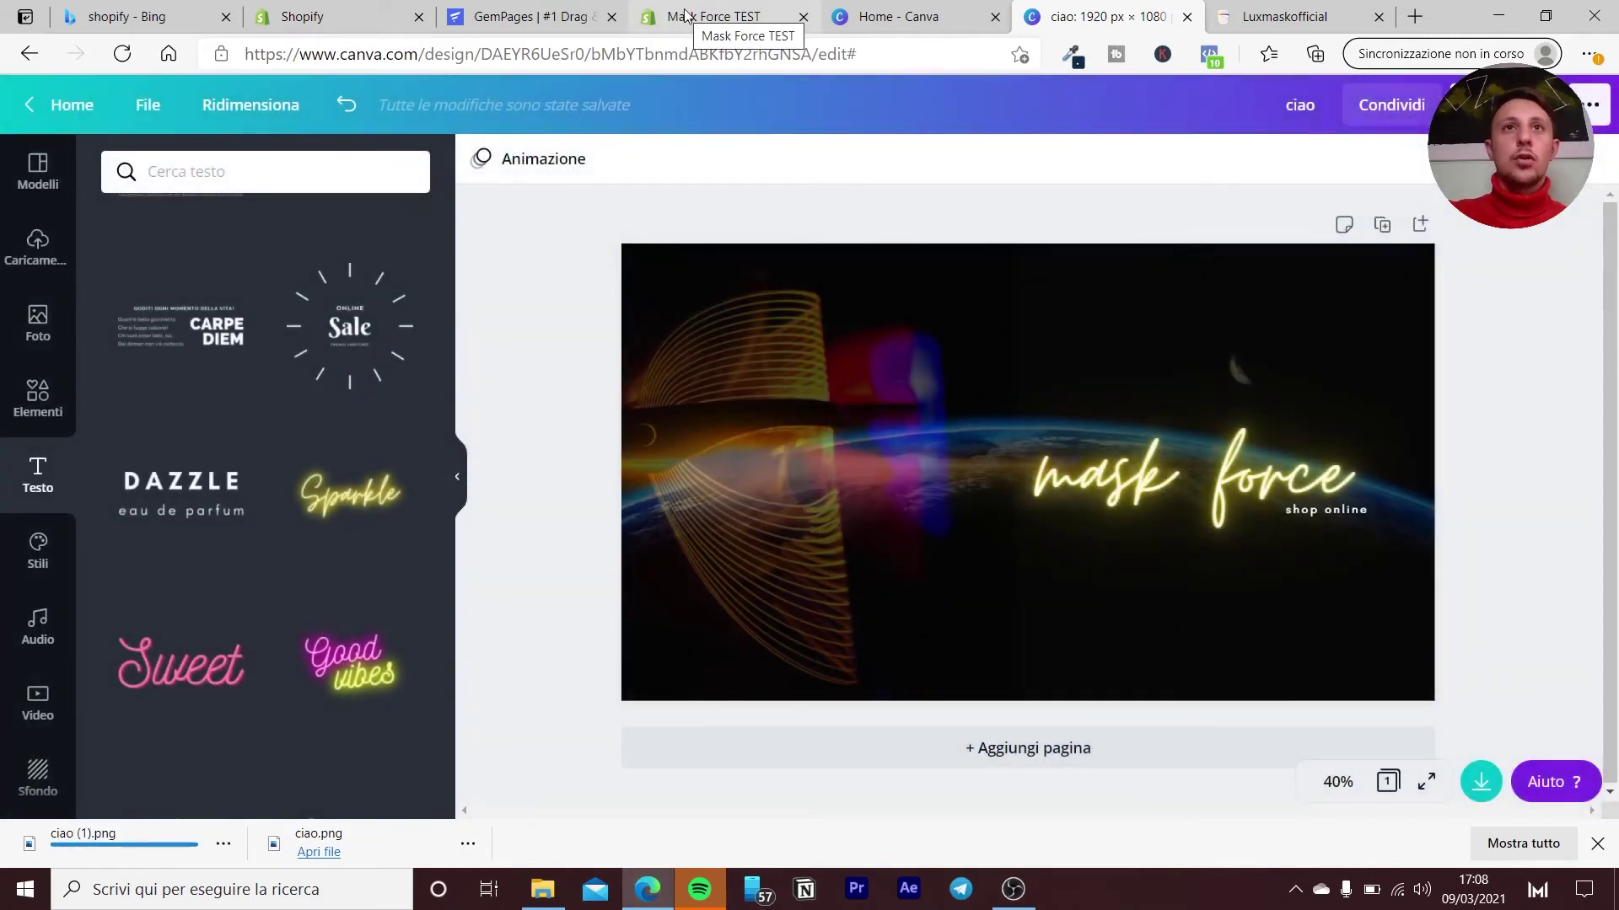
Replace the Hero Banner image with the downloaded 'ciao (1)' PNG.
left_click(686, 15)
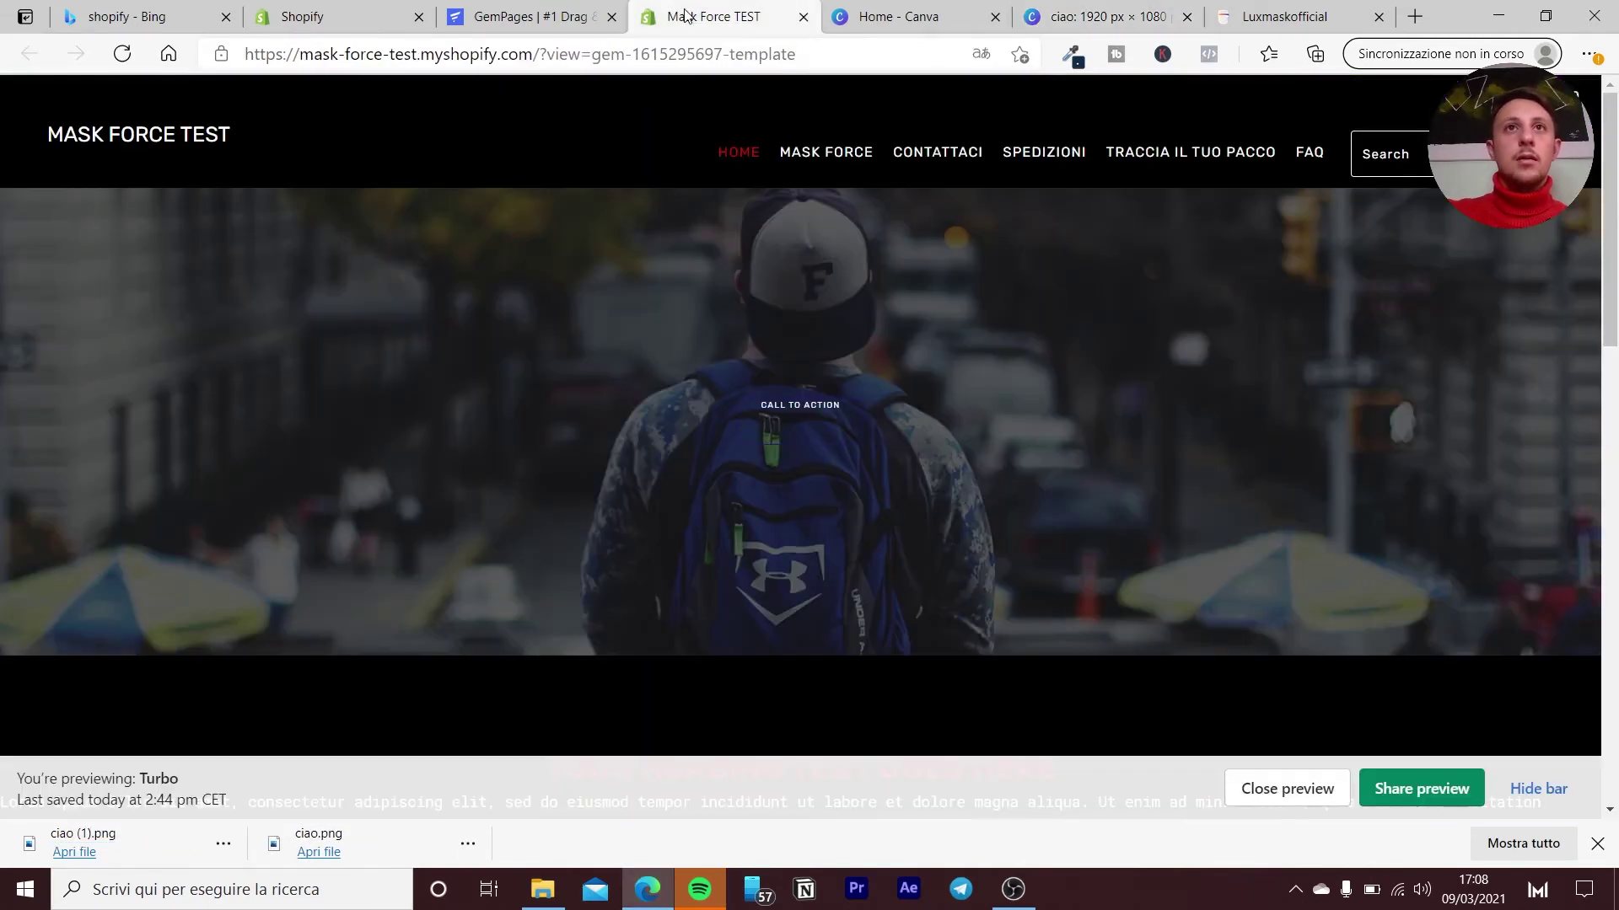
left_click(527, 16)
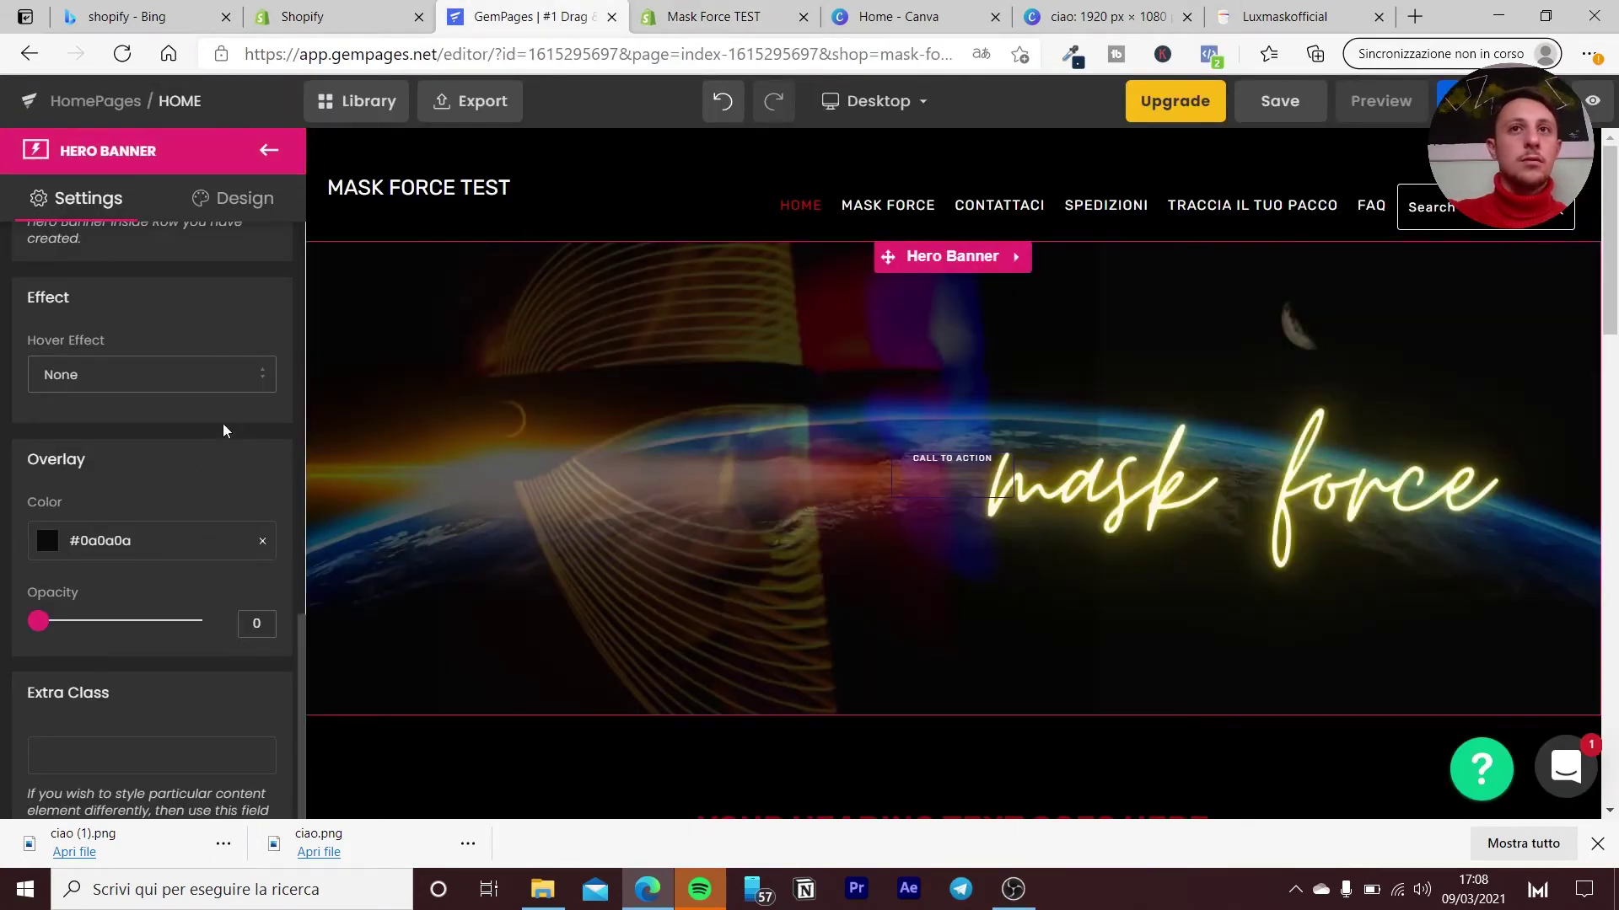
scroll(154, 408, "up", 3)
left_click(266, 151)
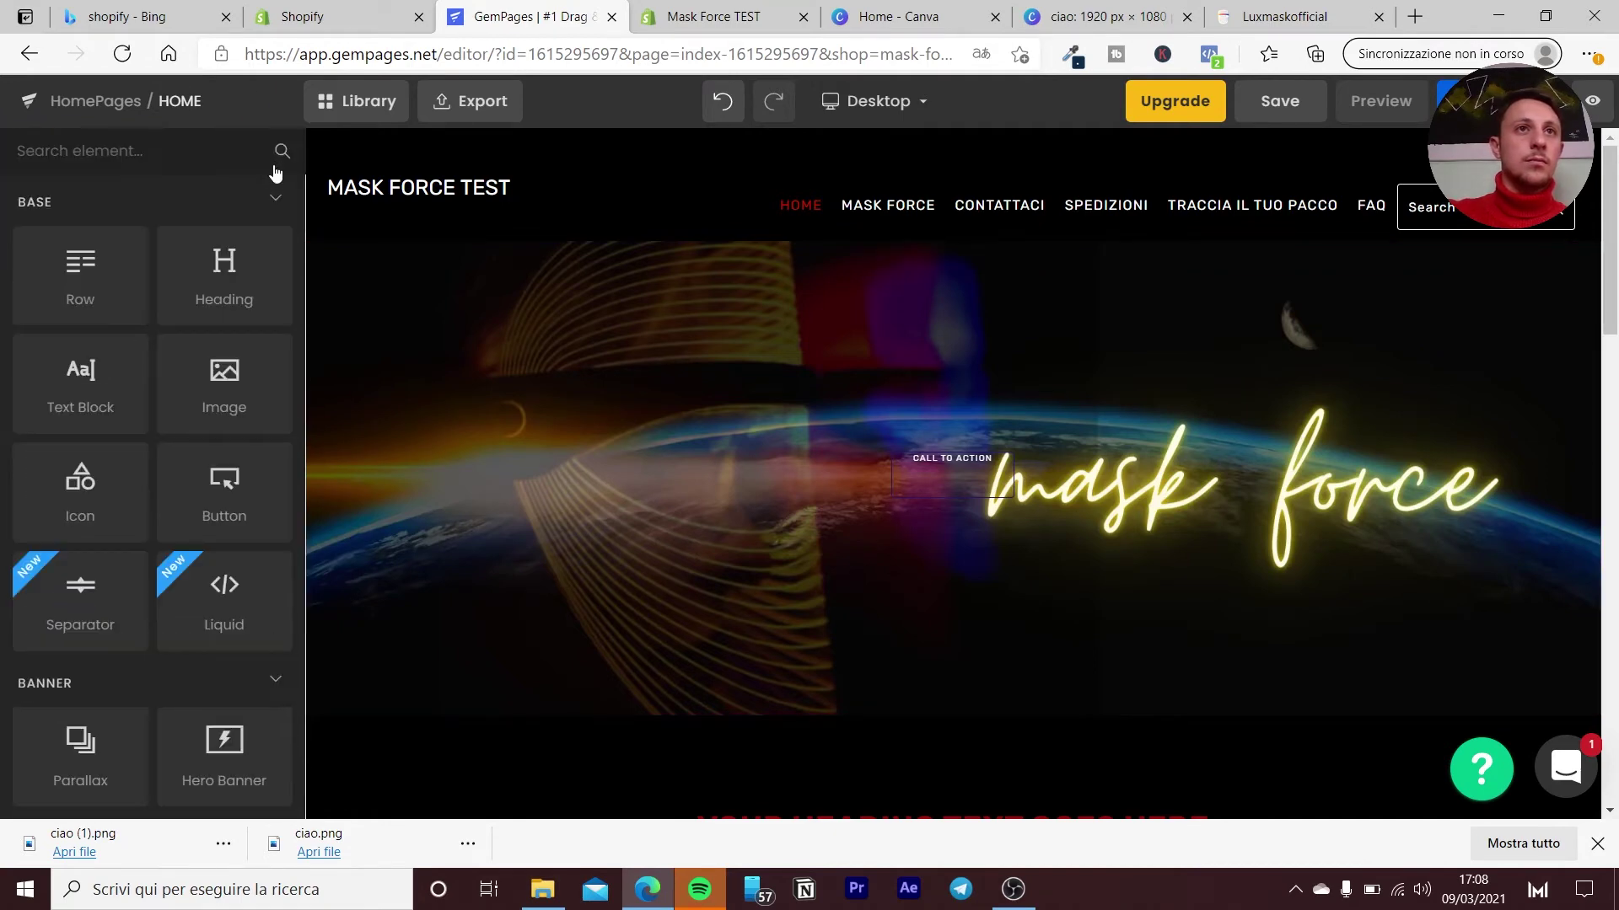
left_click(947, 258)
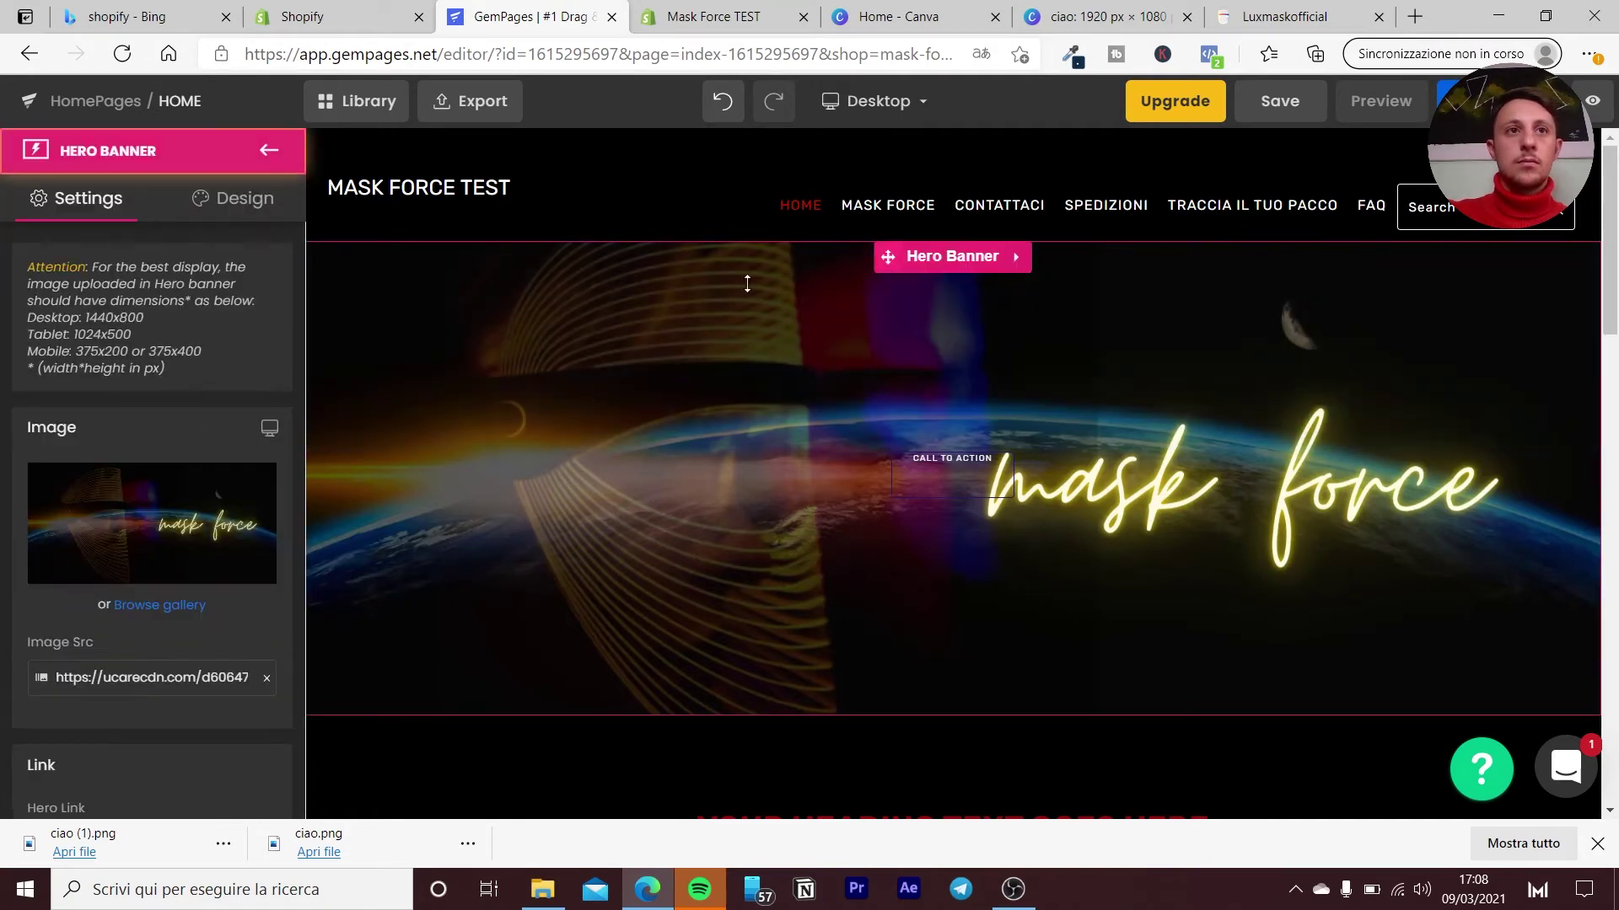
left_click(157, 514)
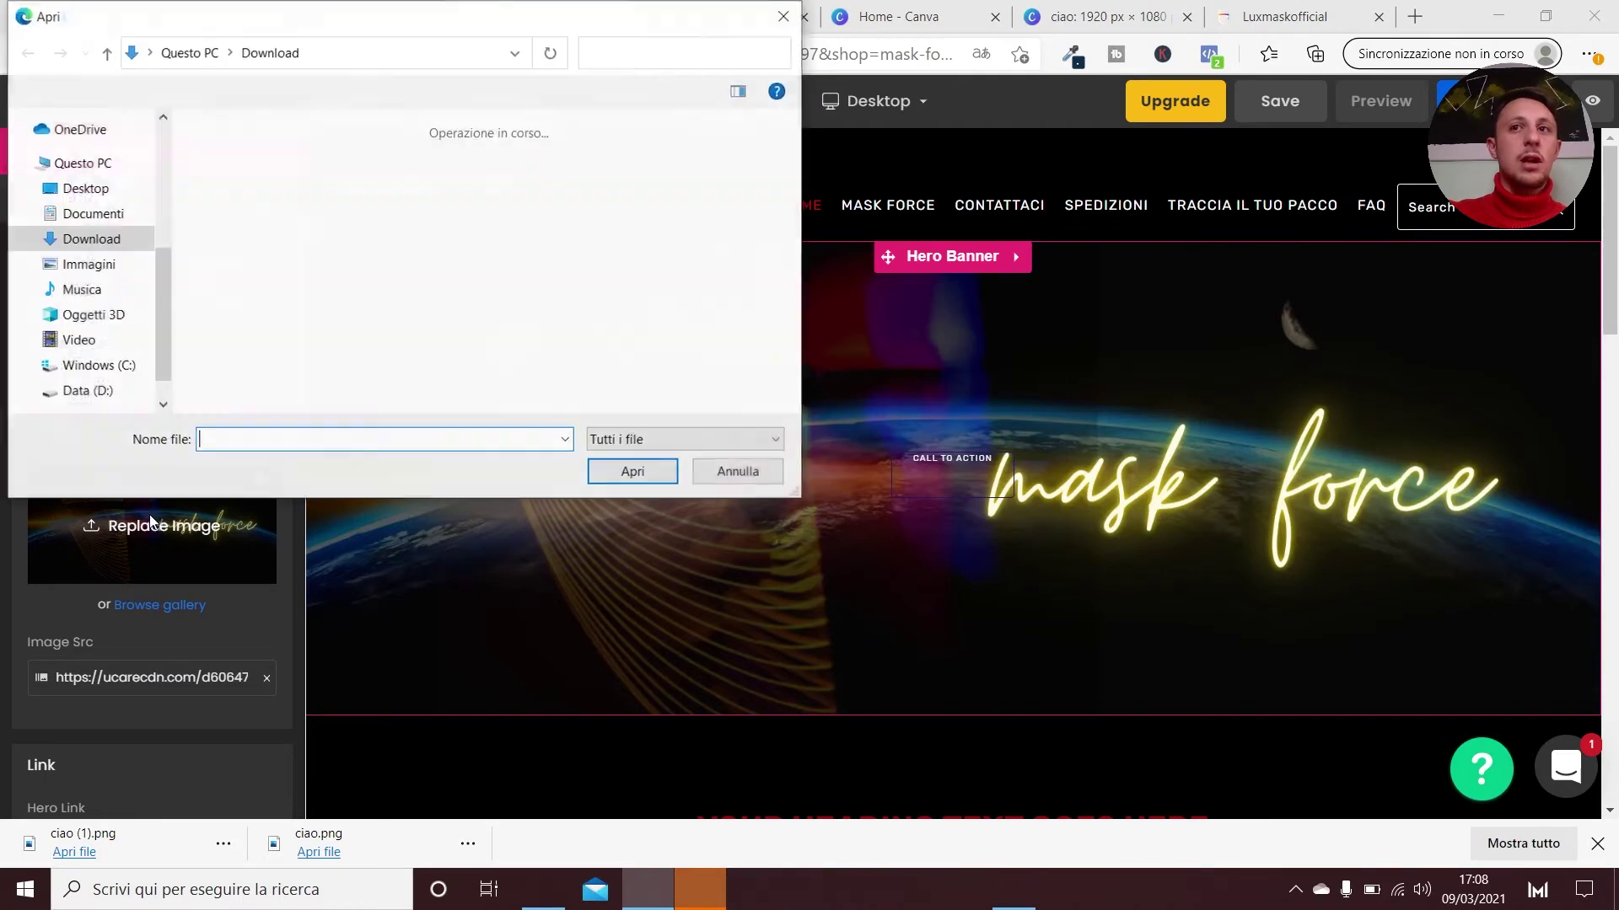
left_click(255, 171)
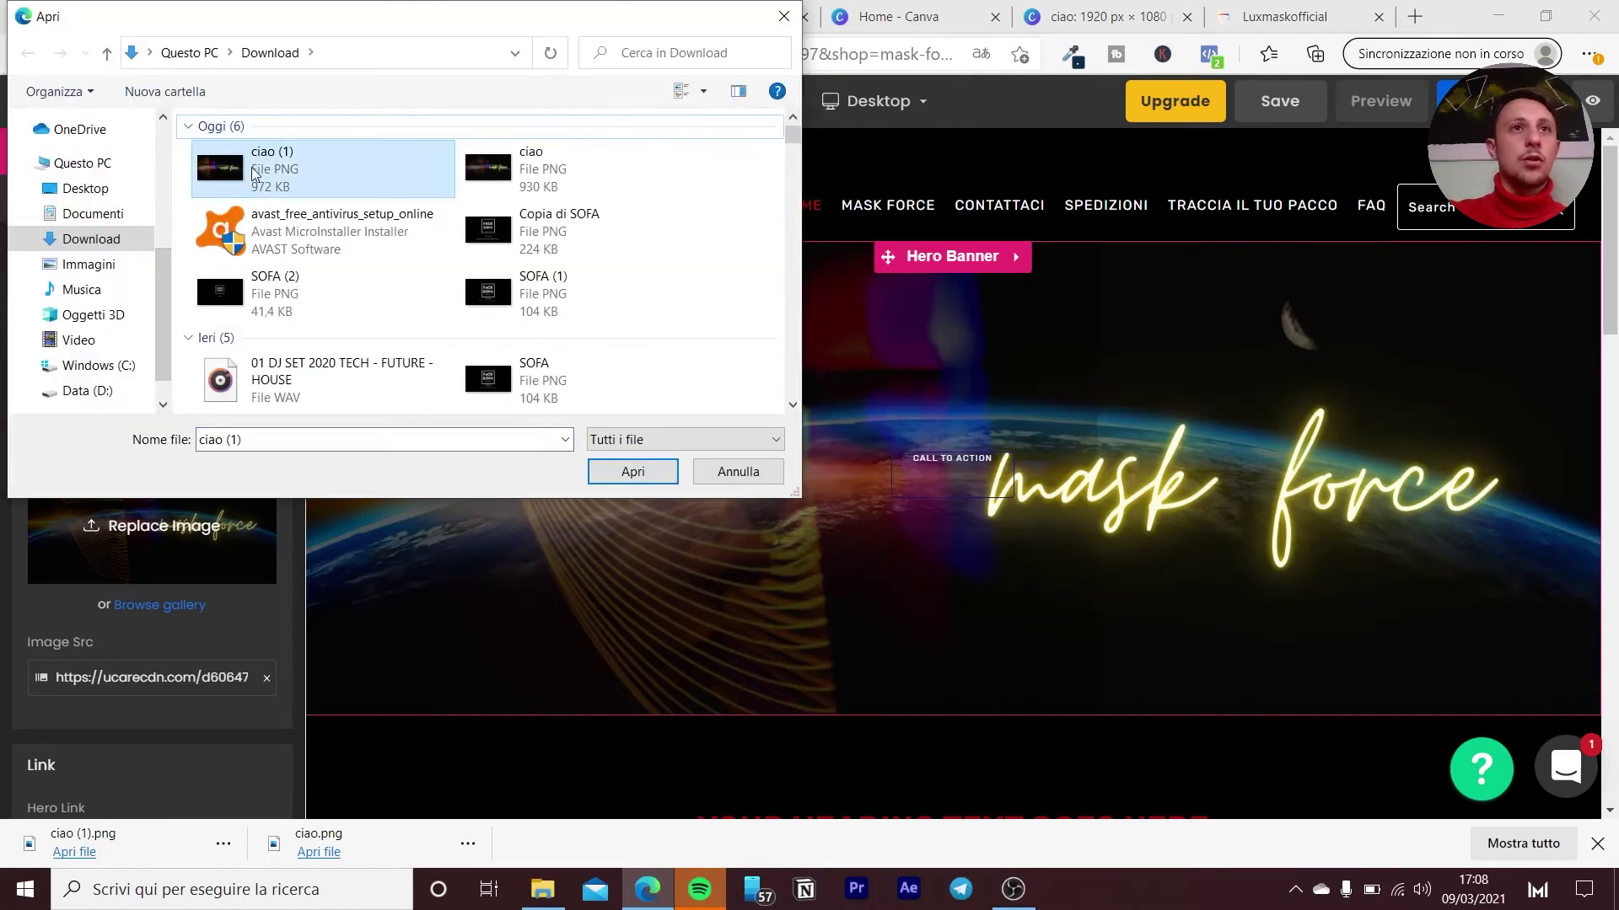
left_click(645, 472)
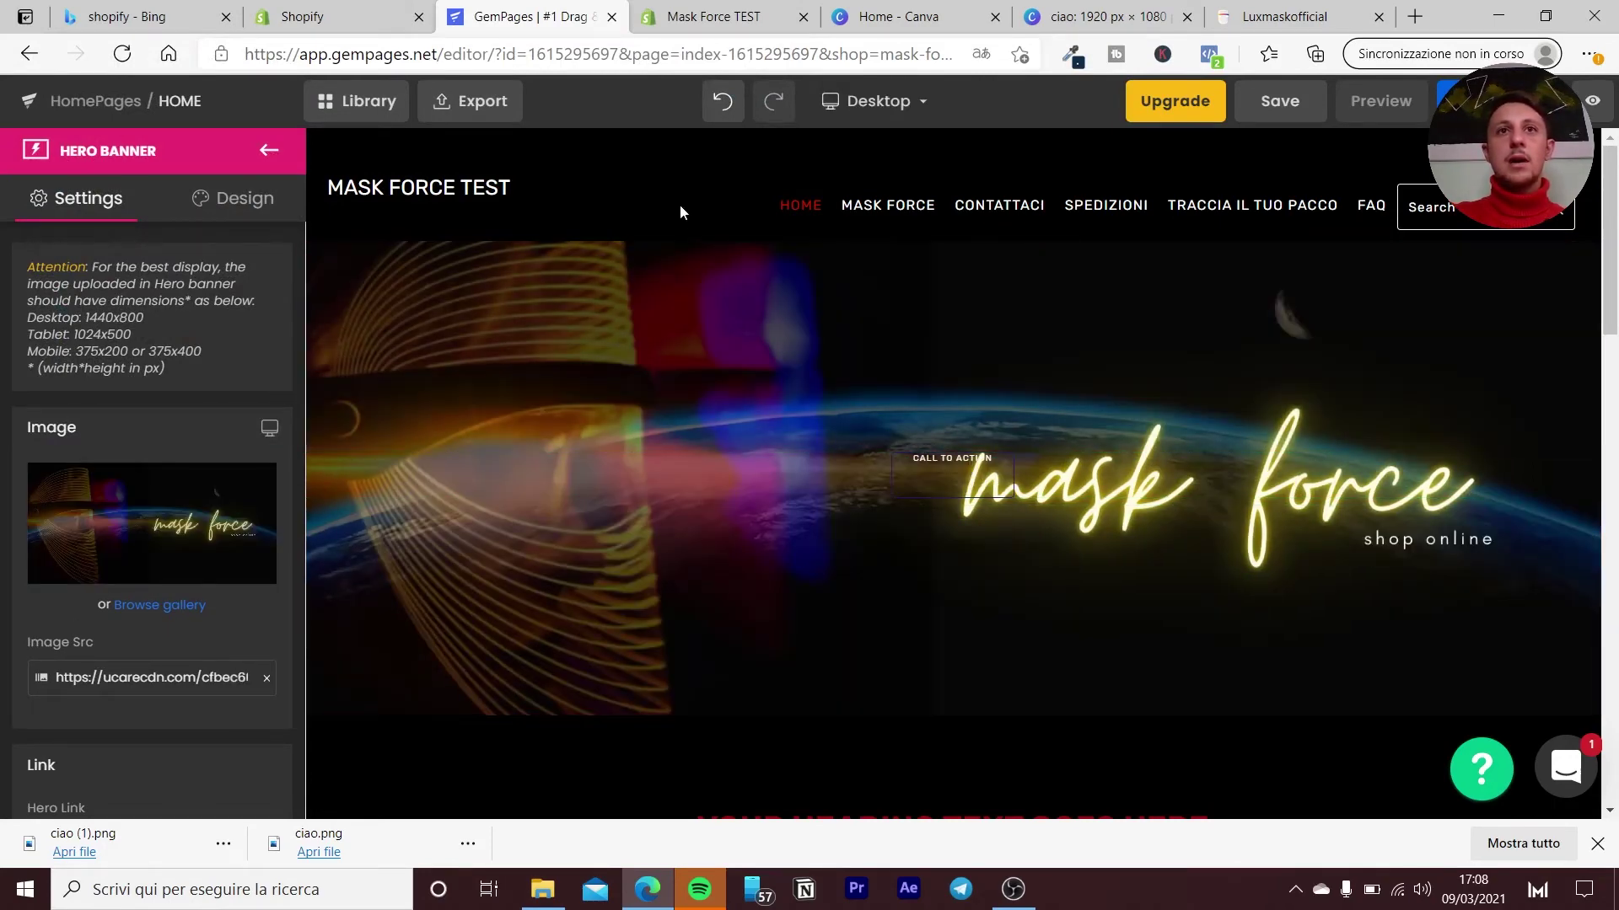
left_click(646, 182)
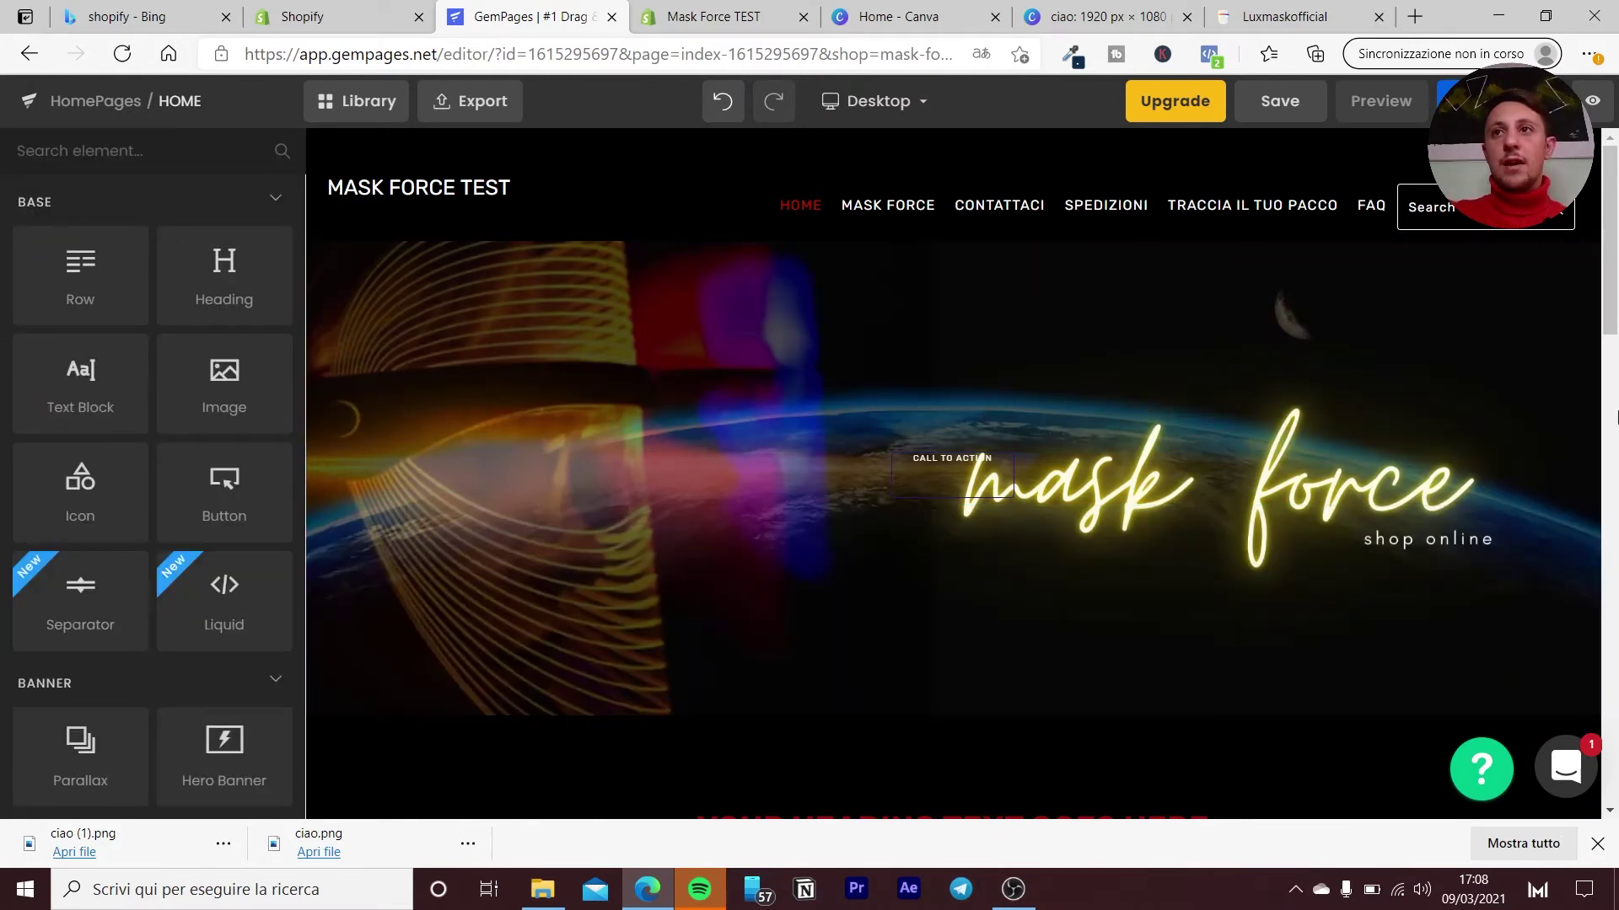
Publish the homepage to the live store and open its preview.
left_click(1454, 100)
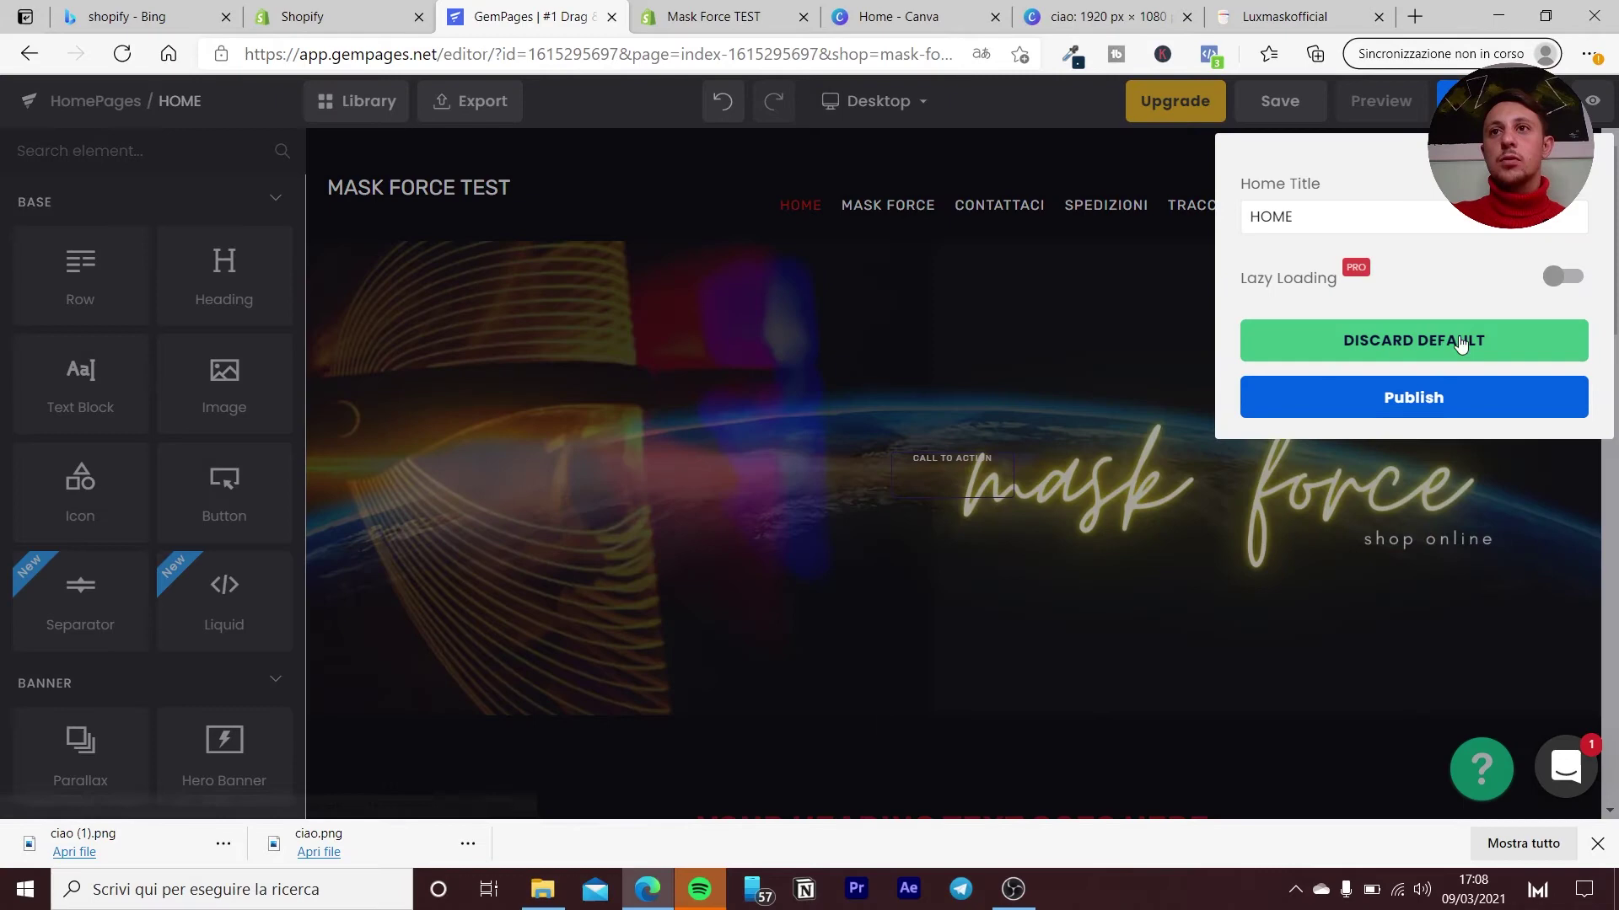
left_click(1442, 402)
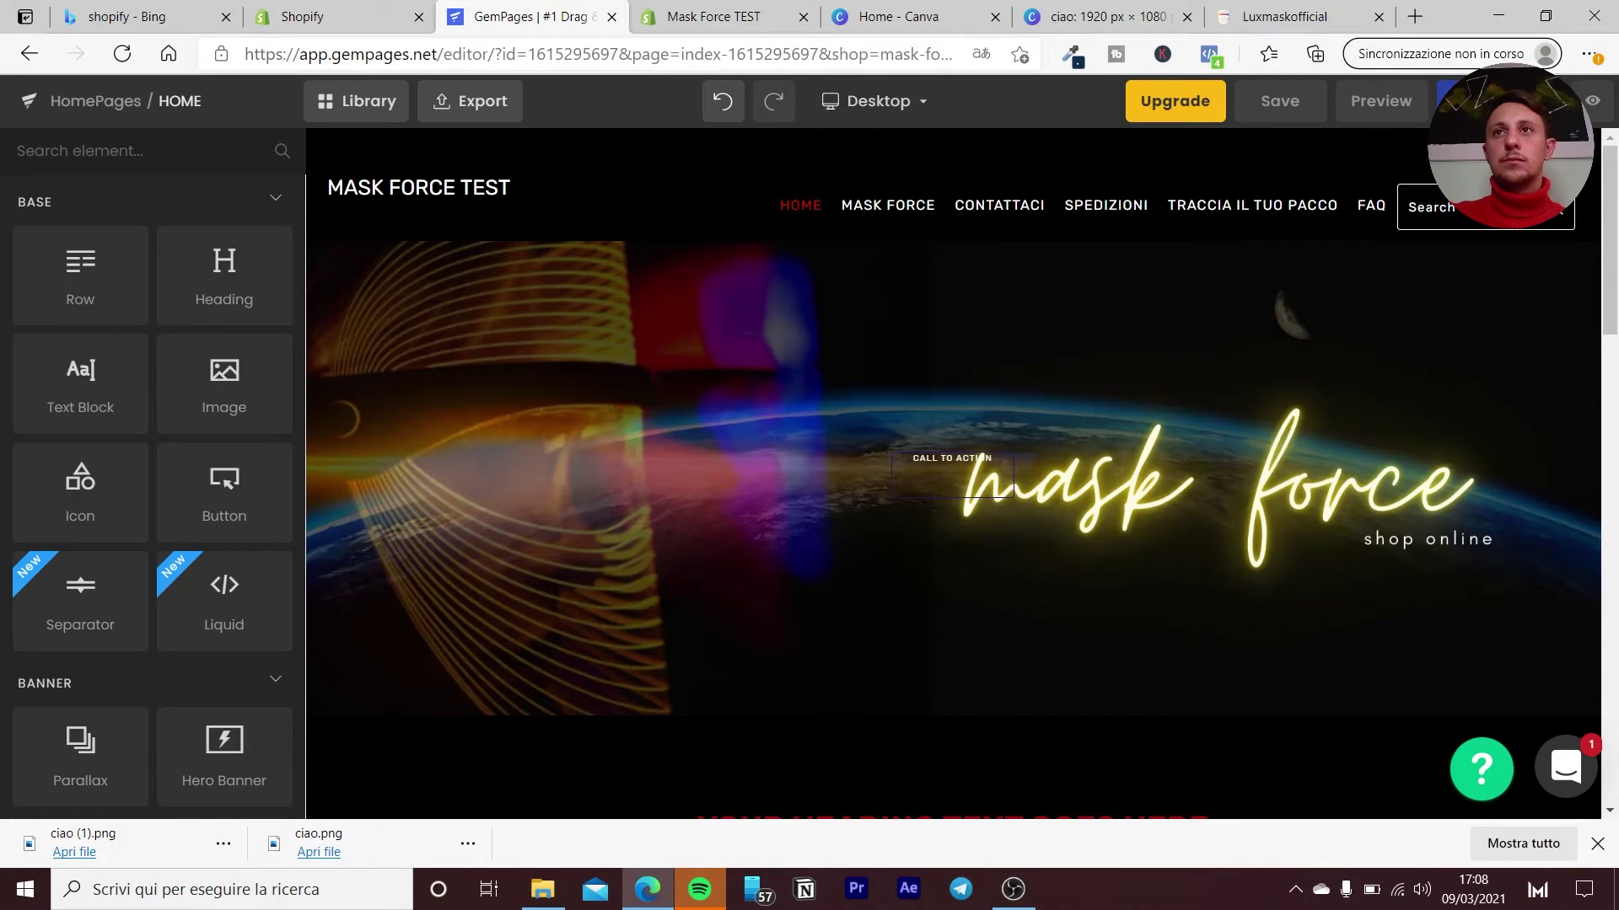
left_click(1386, 118)
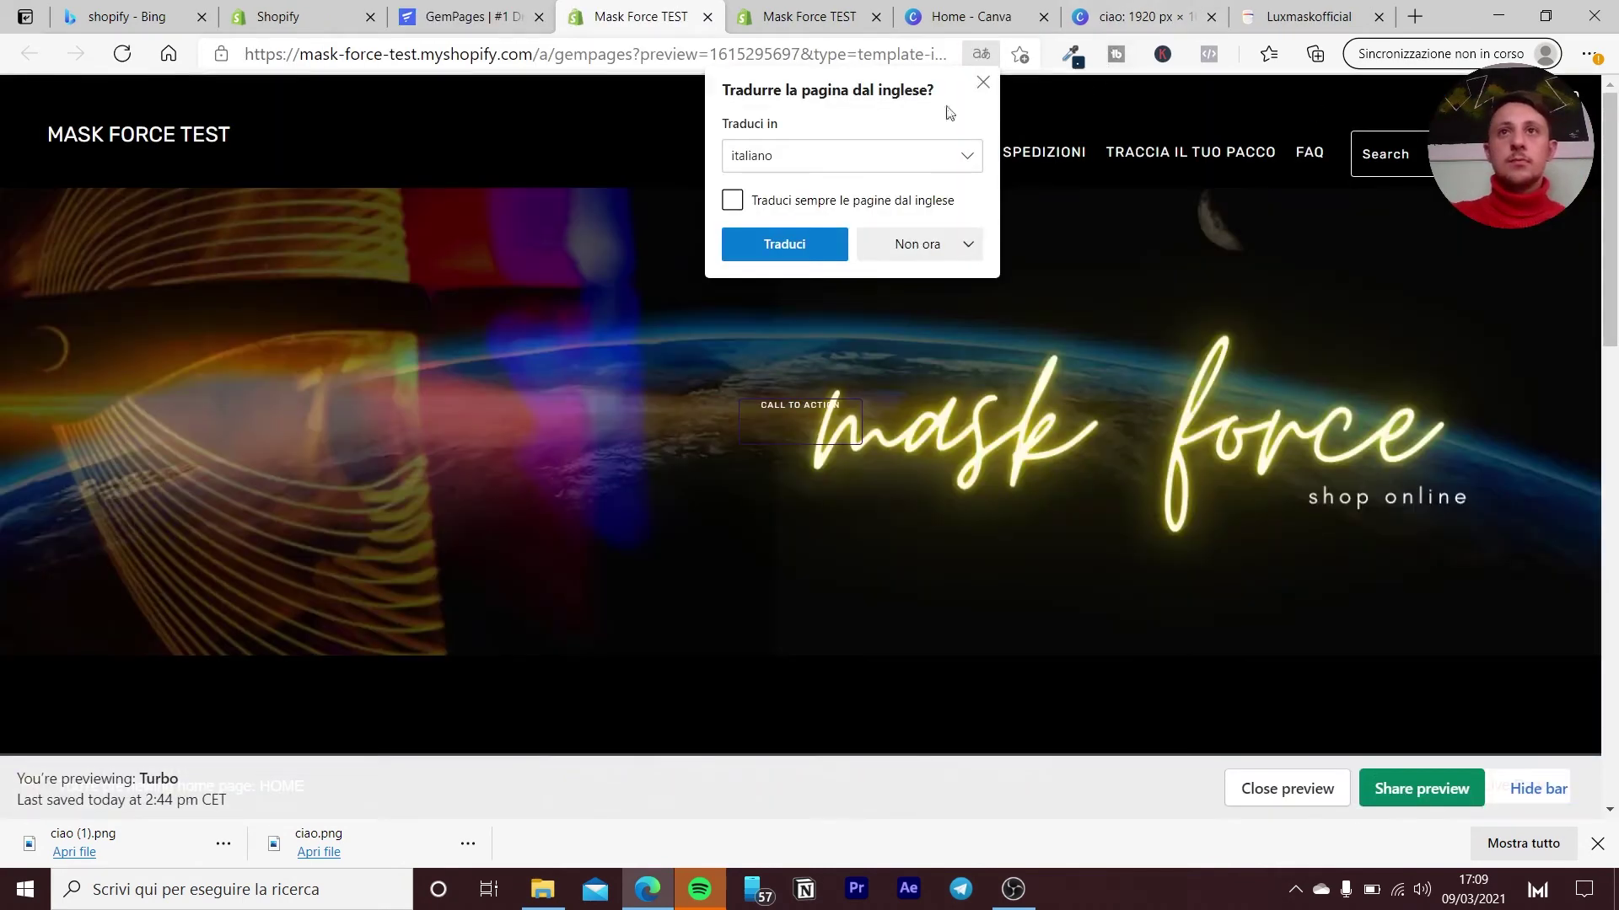
Dismiss the translate offer, scroll through the live Mask Force TEST homepage, then return to Canva home.
left_click(982, 84)
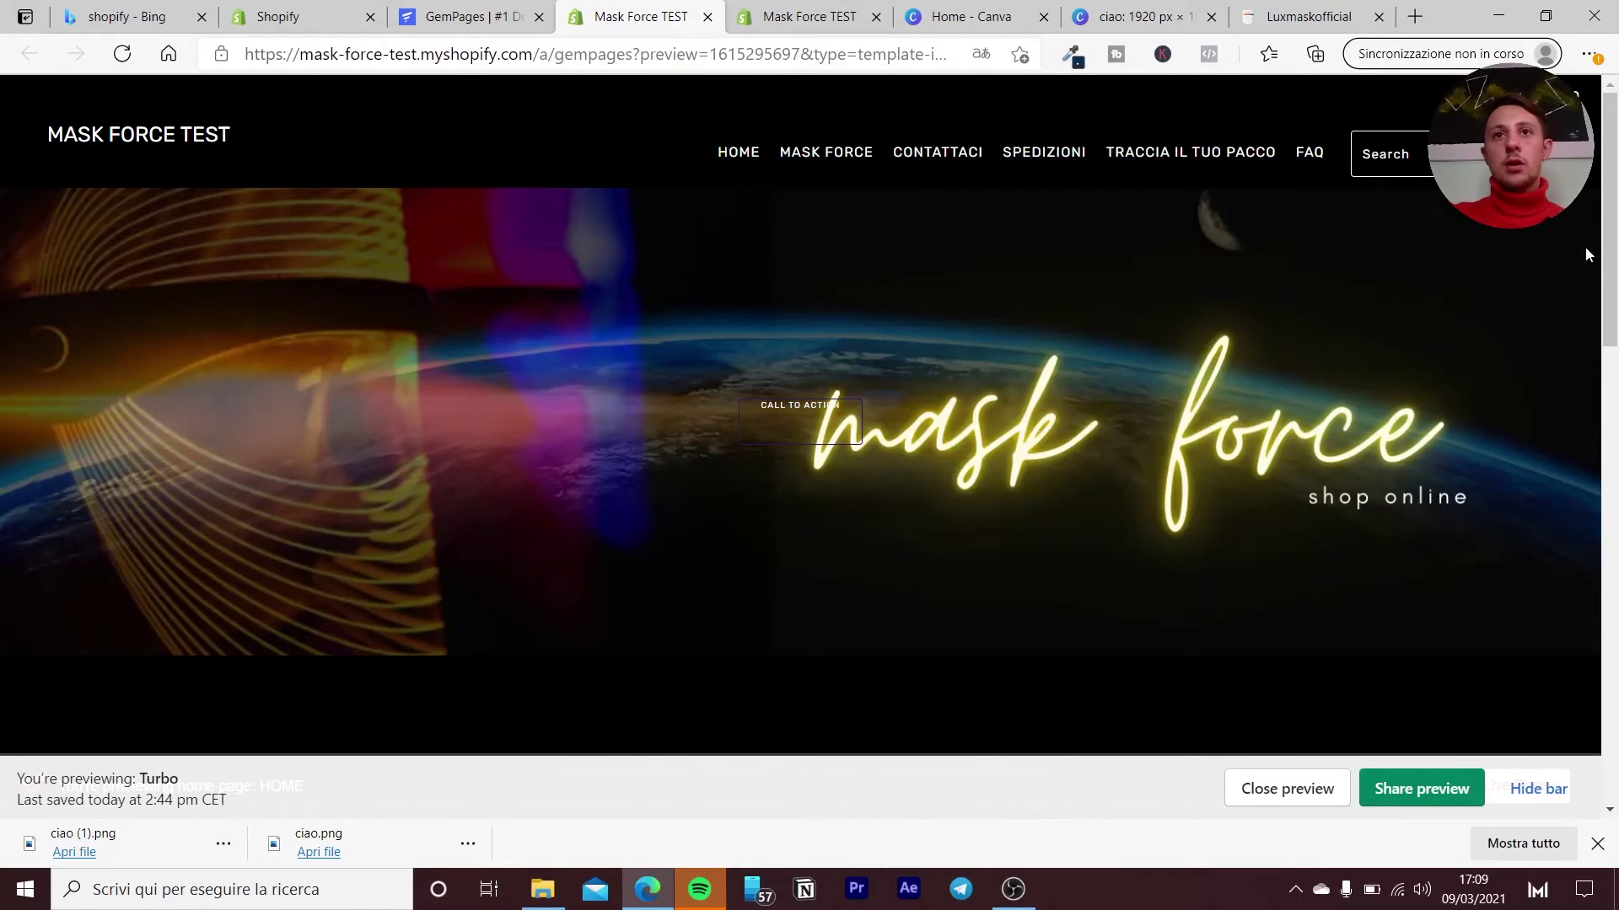
scroll(1609, 229, "down", 2)
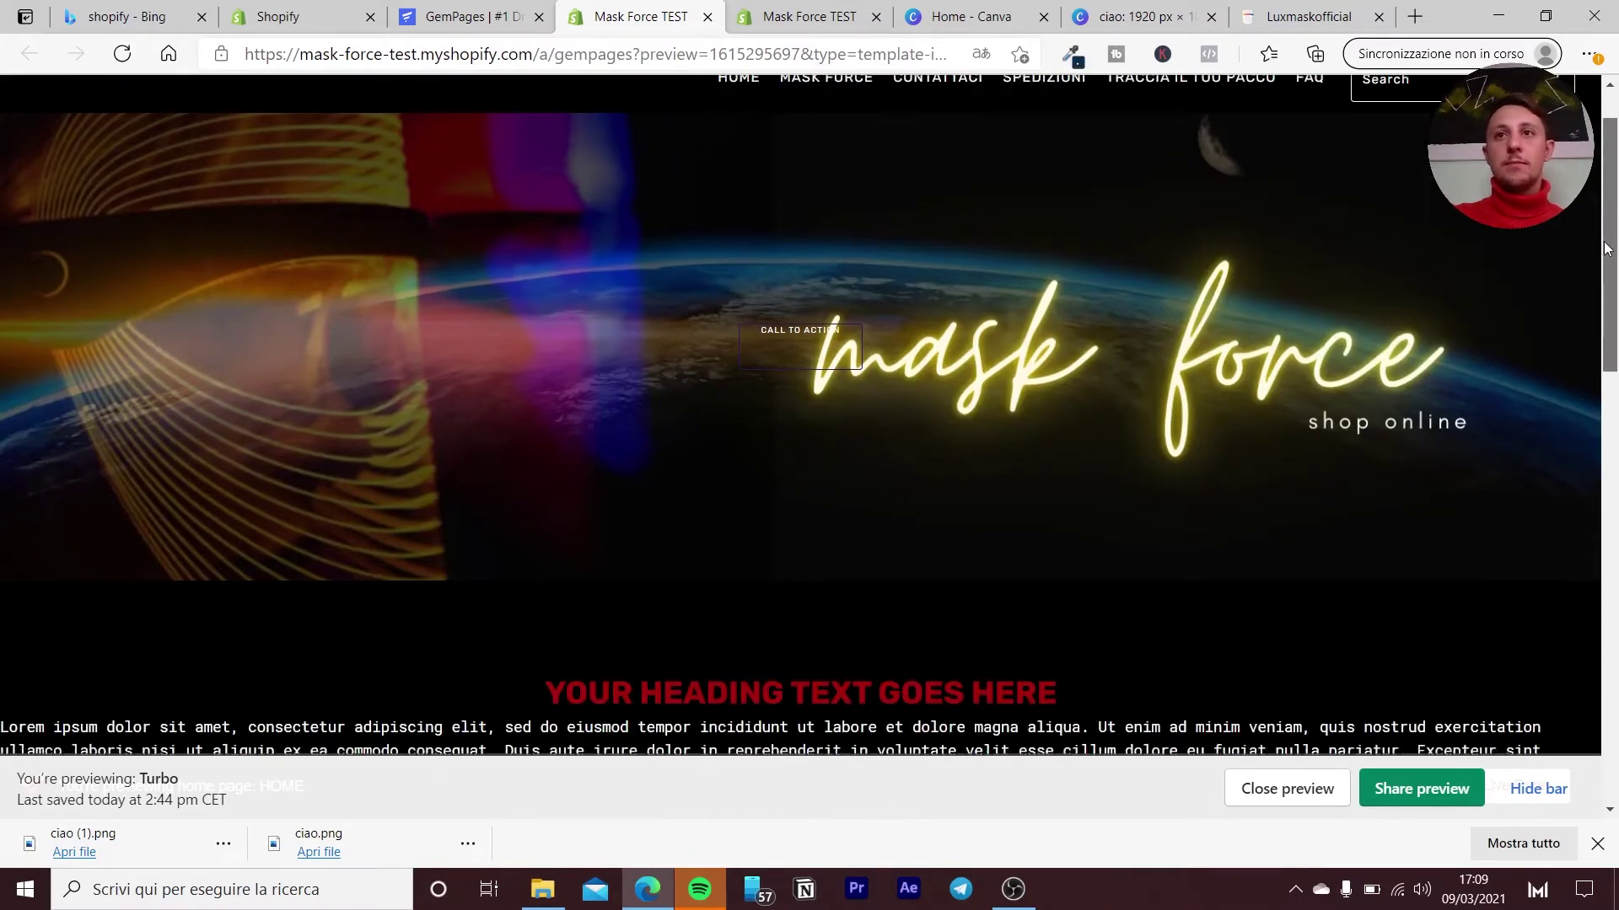
scroll(1583, 194, "up", 2)
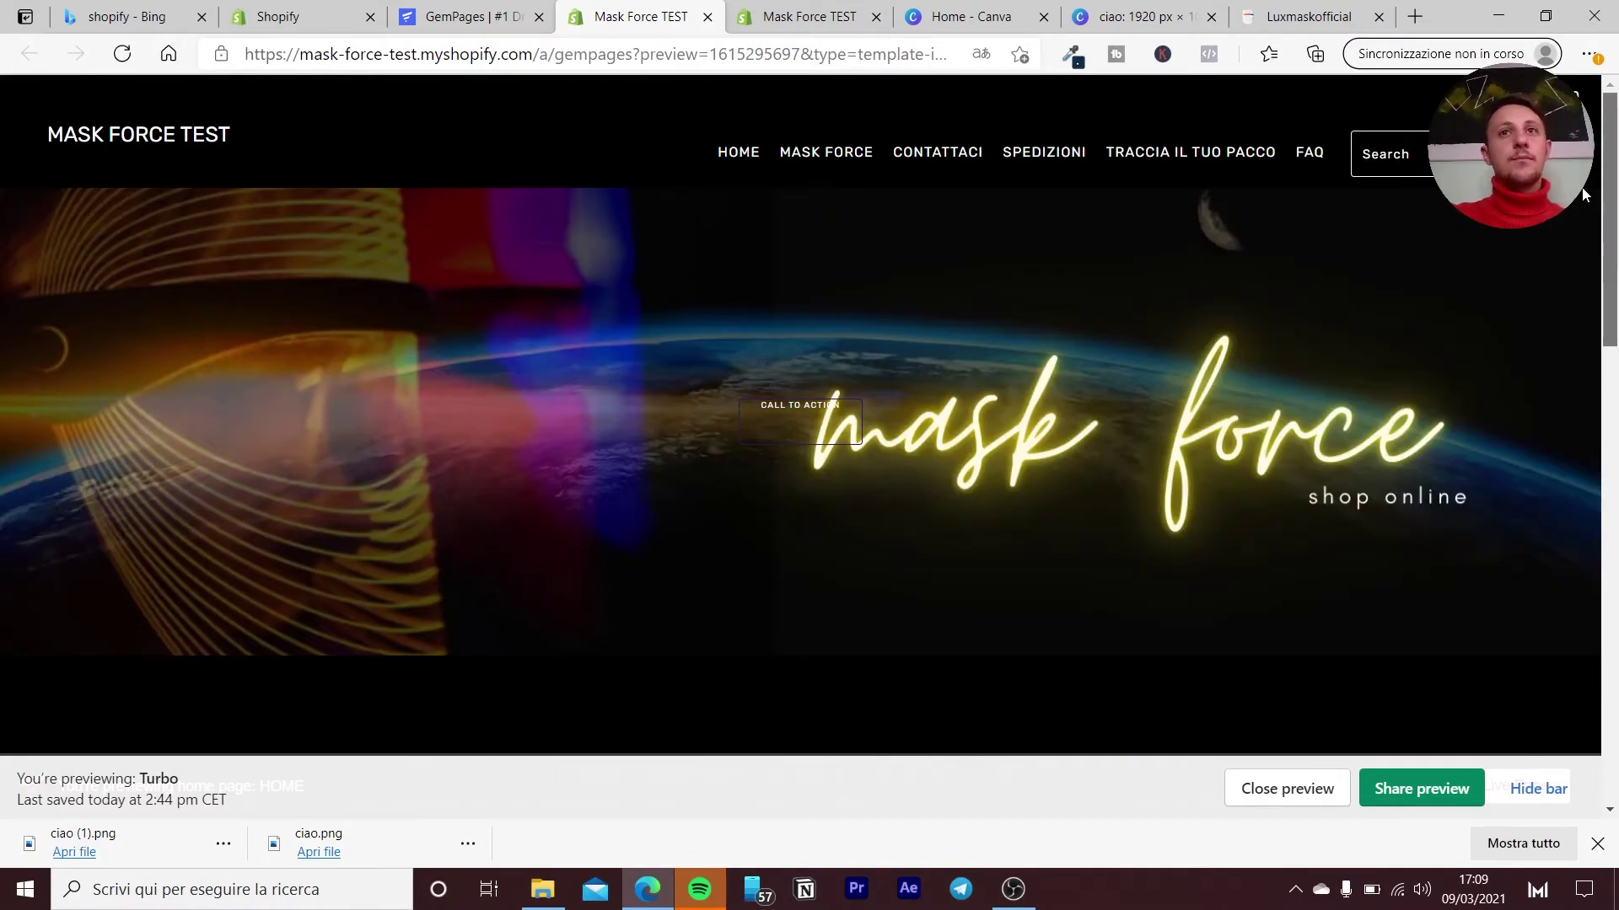
scroll(1585, 223, "down", 1)
scroll(1587, 217, "up", 1)
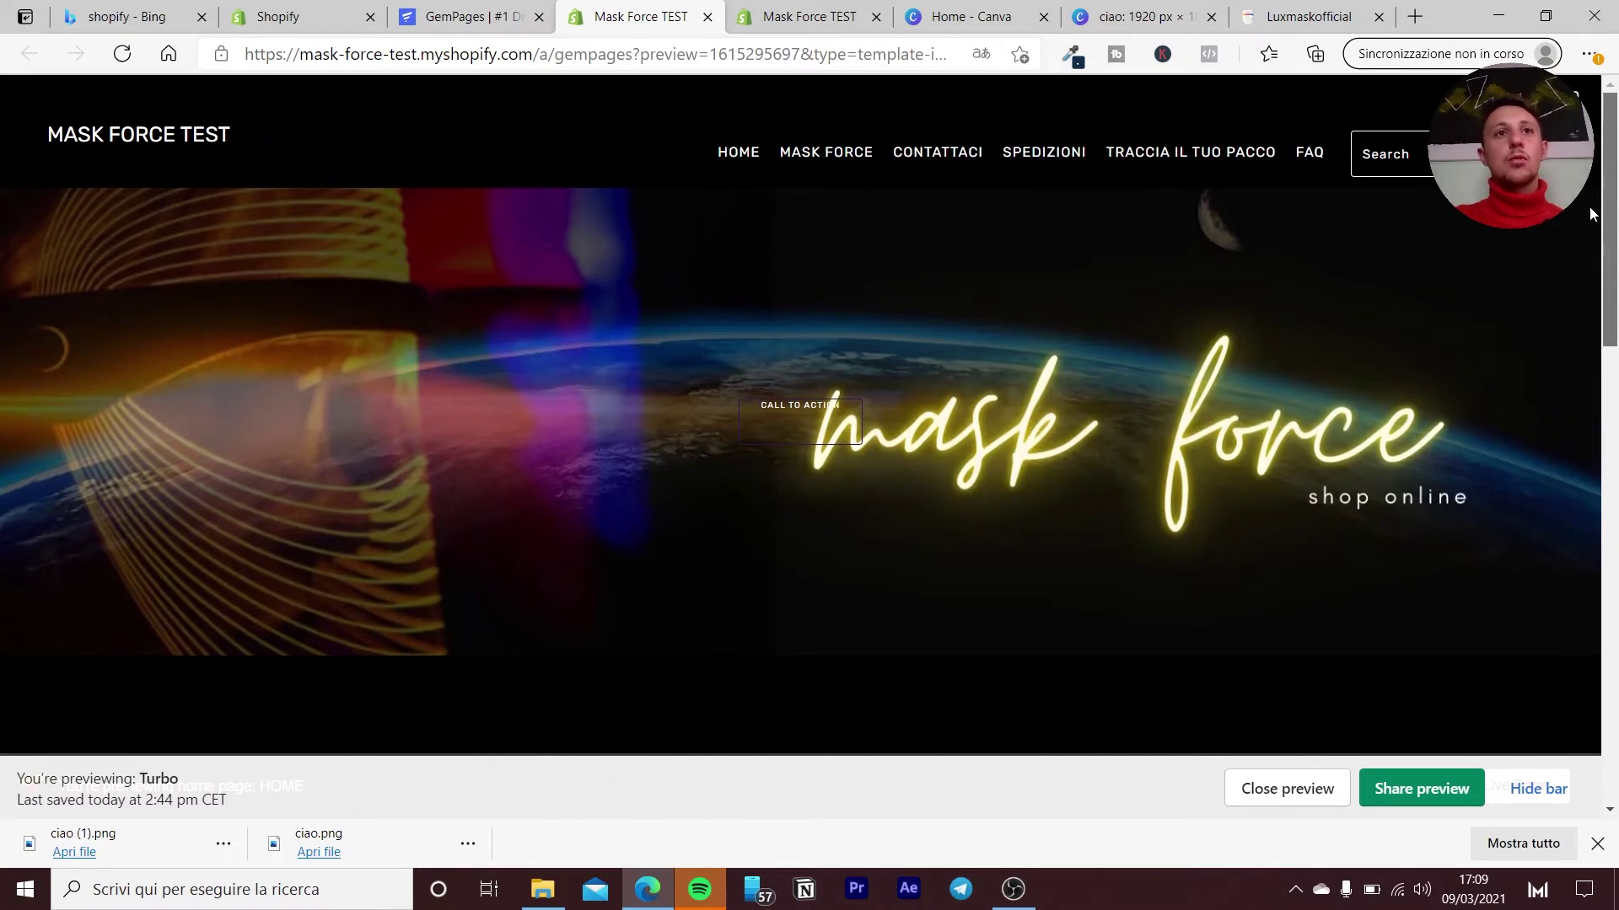
mouse_move(1609, 215)
left_mouse_down()
mouse_move(1605, 628)
mouse_move(1597, 573)
left_mouse_up()
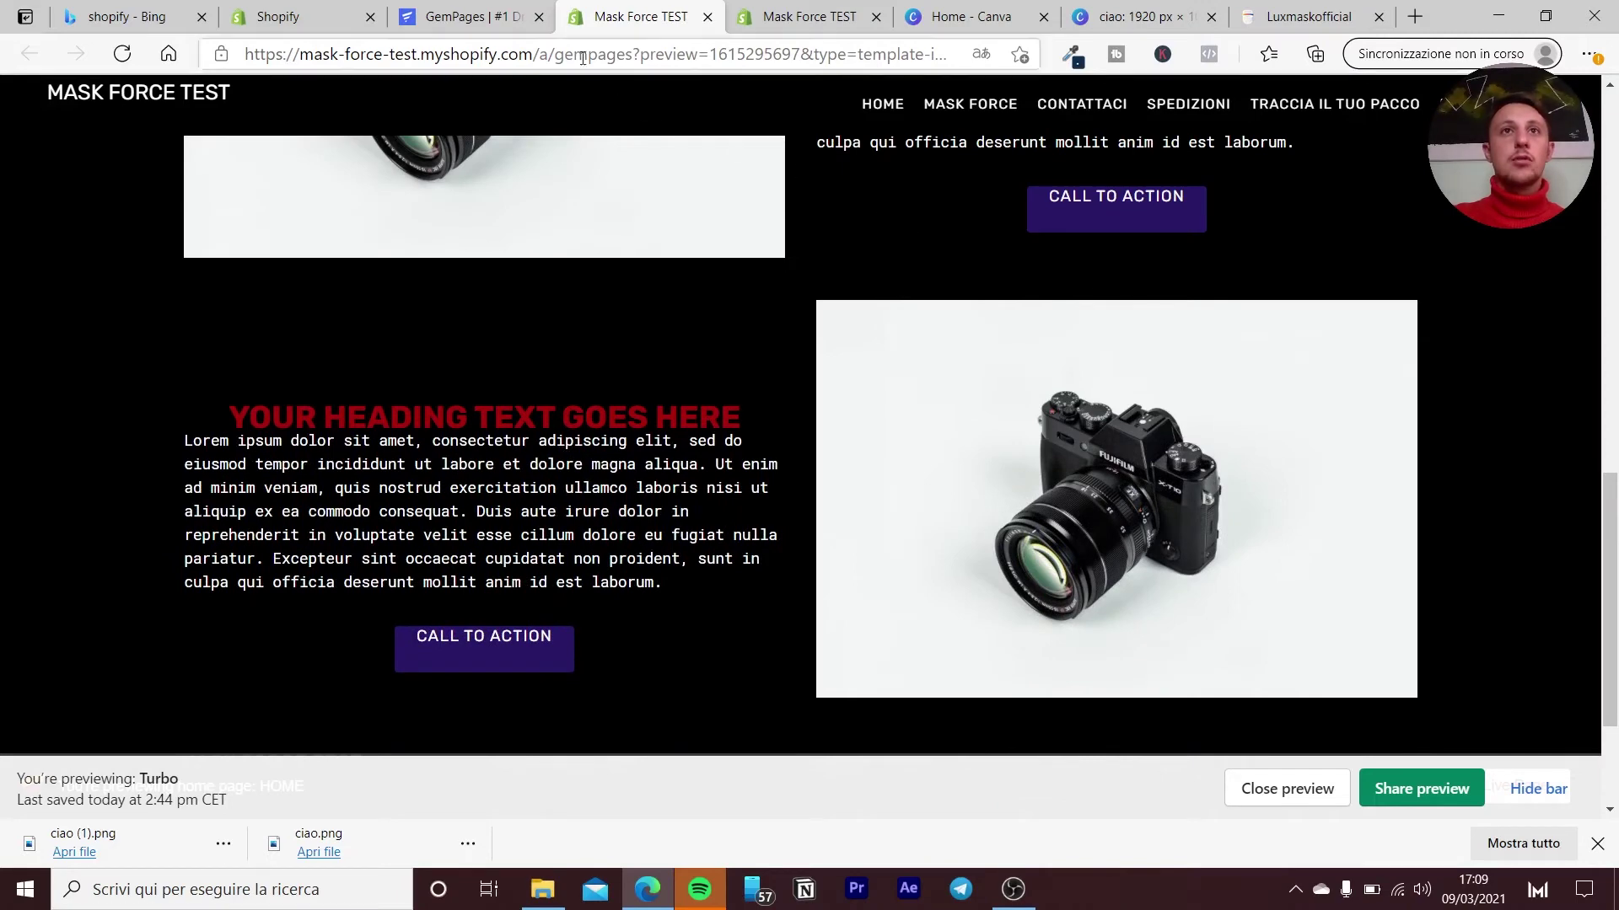
left_click(994, 16)
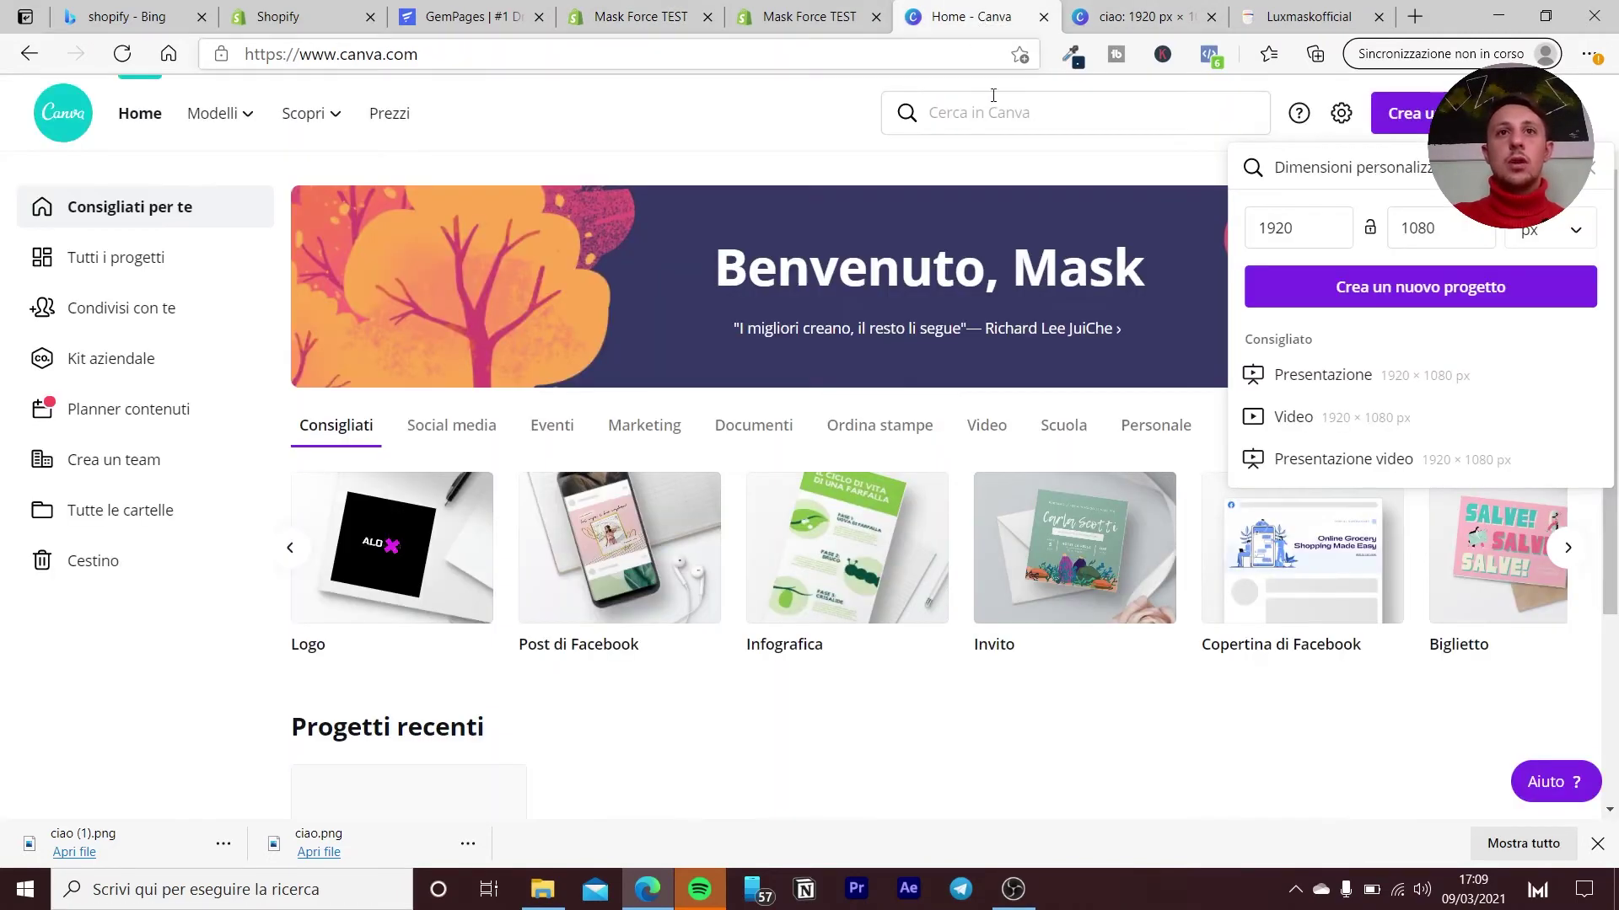
Create a new custom-size Canva design of 1315 × 1103 px.
left_click(1590, 169)
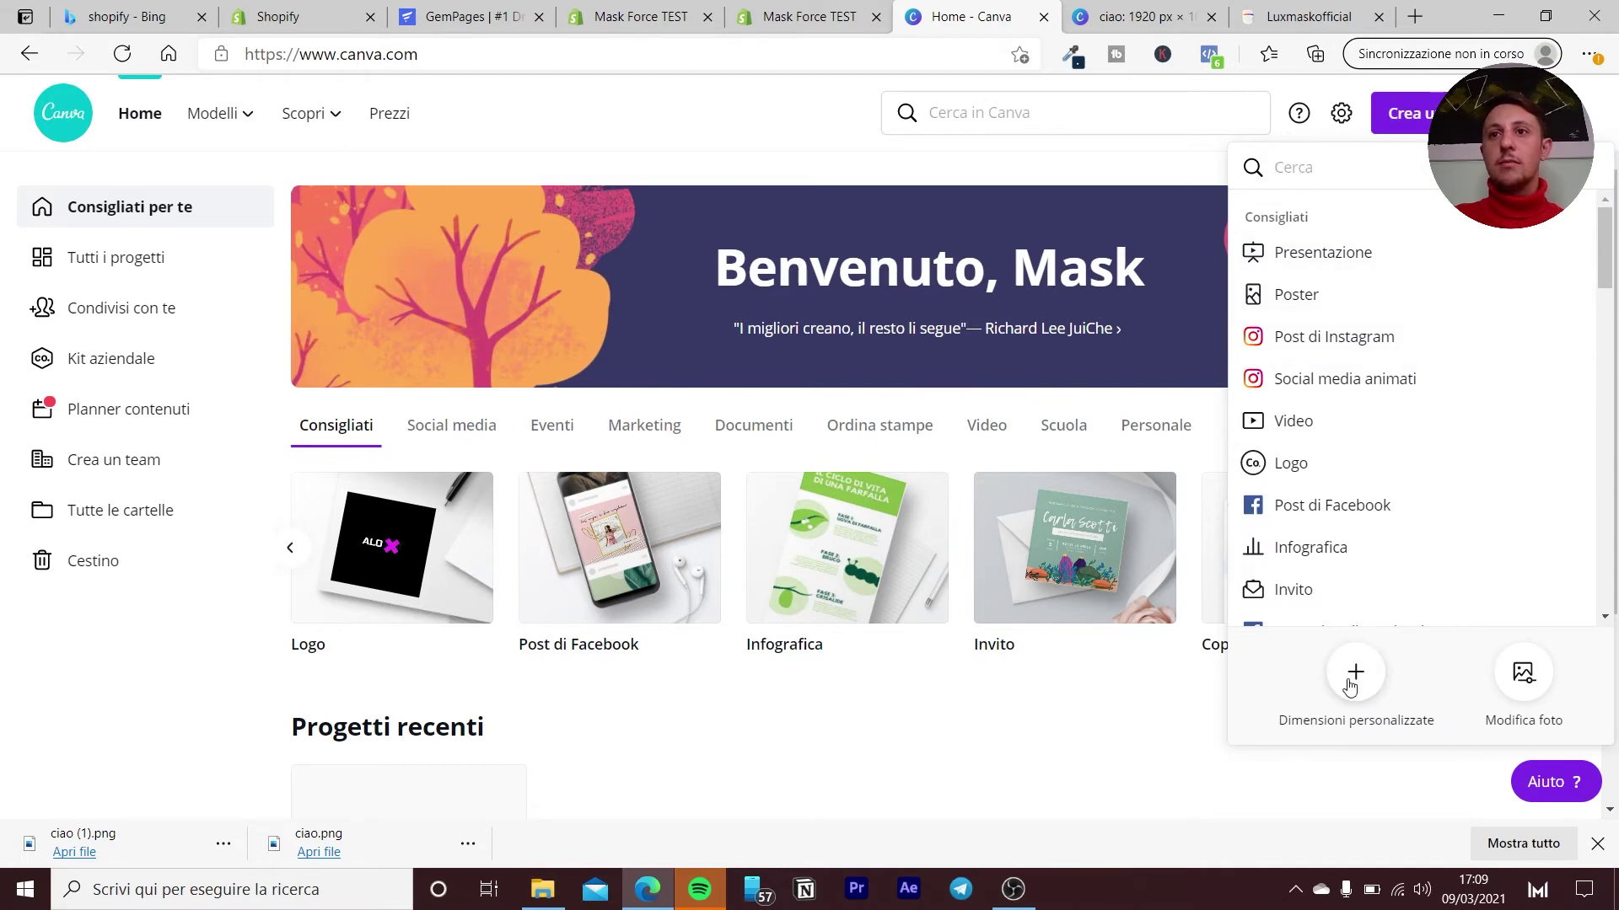
left_click(1352, 675)
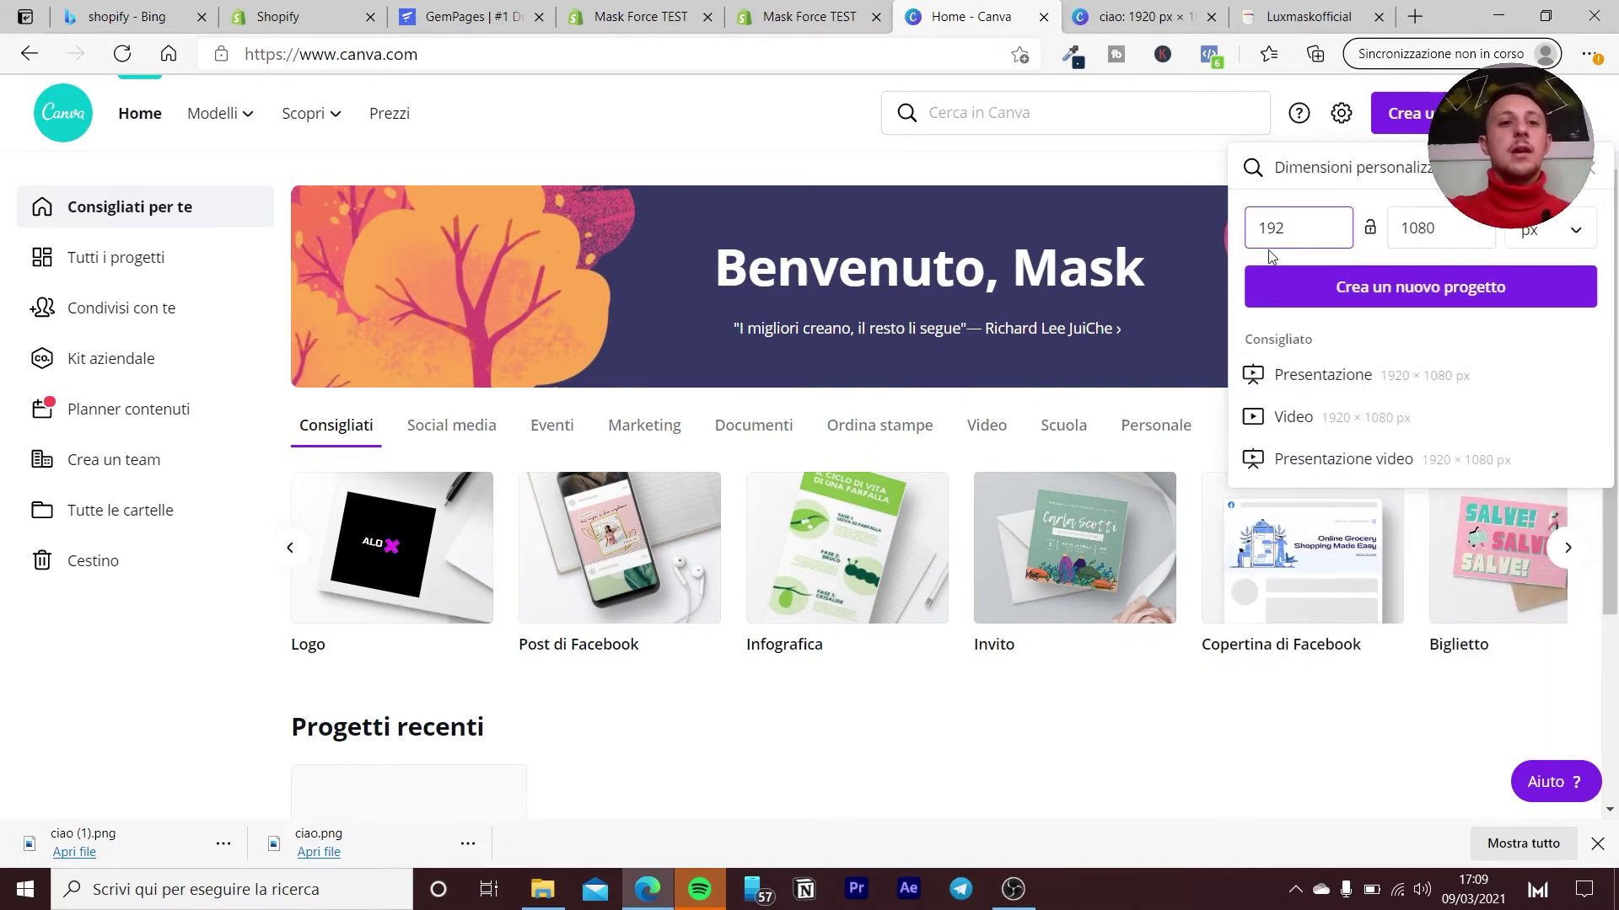
key("BackSpace")
key("BackSpace")
key("BackSpace")
type("1315")
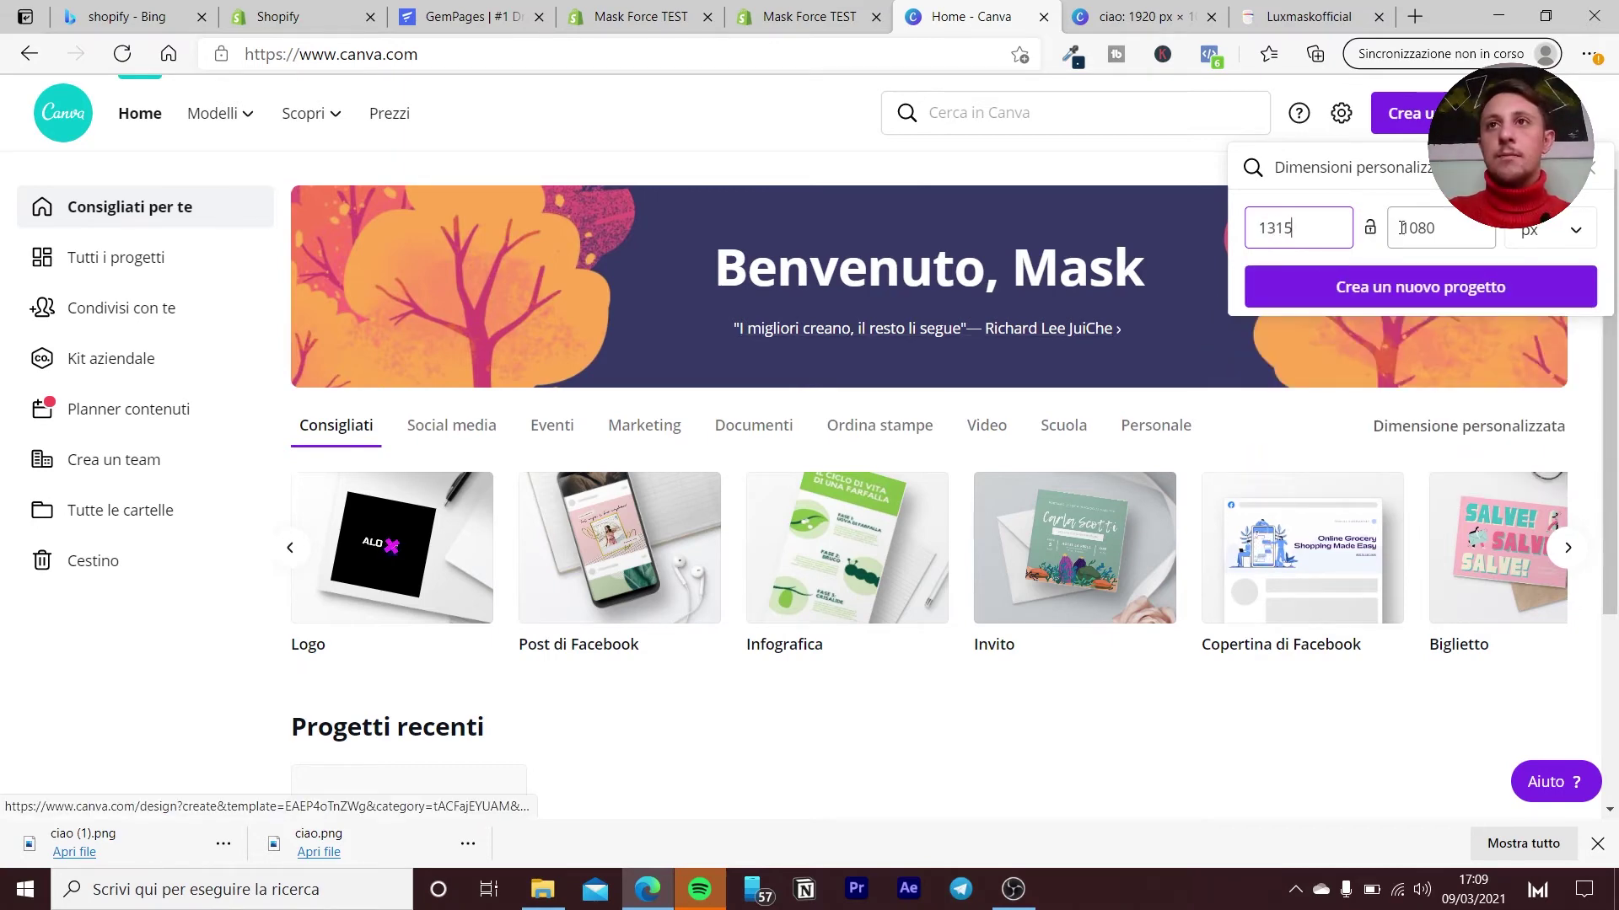
double_click(1434, 229)
type("1")
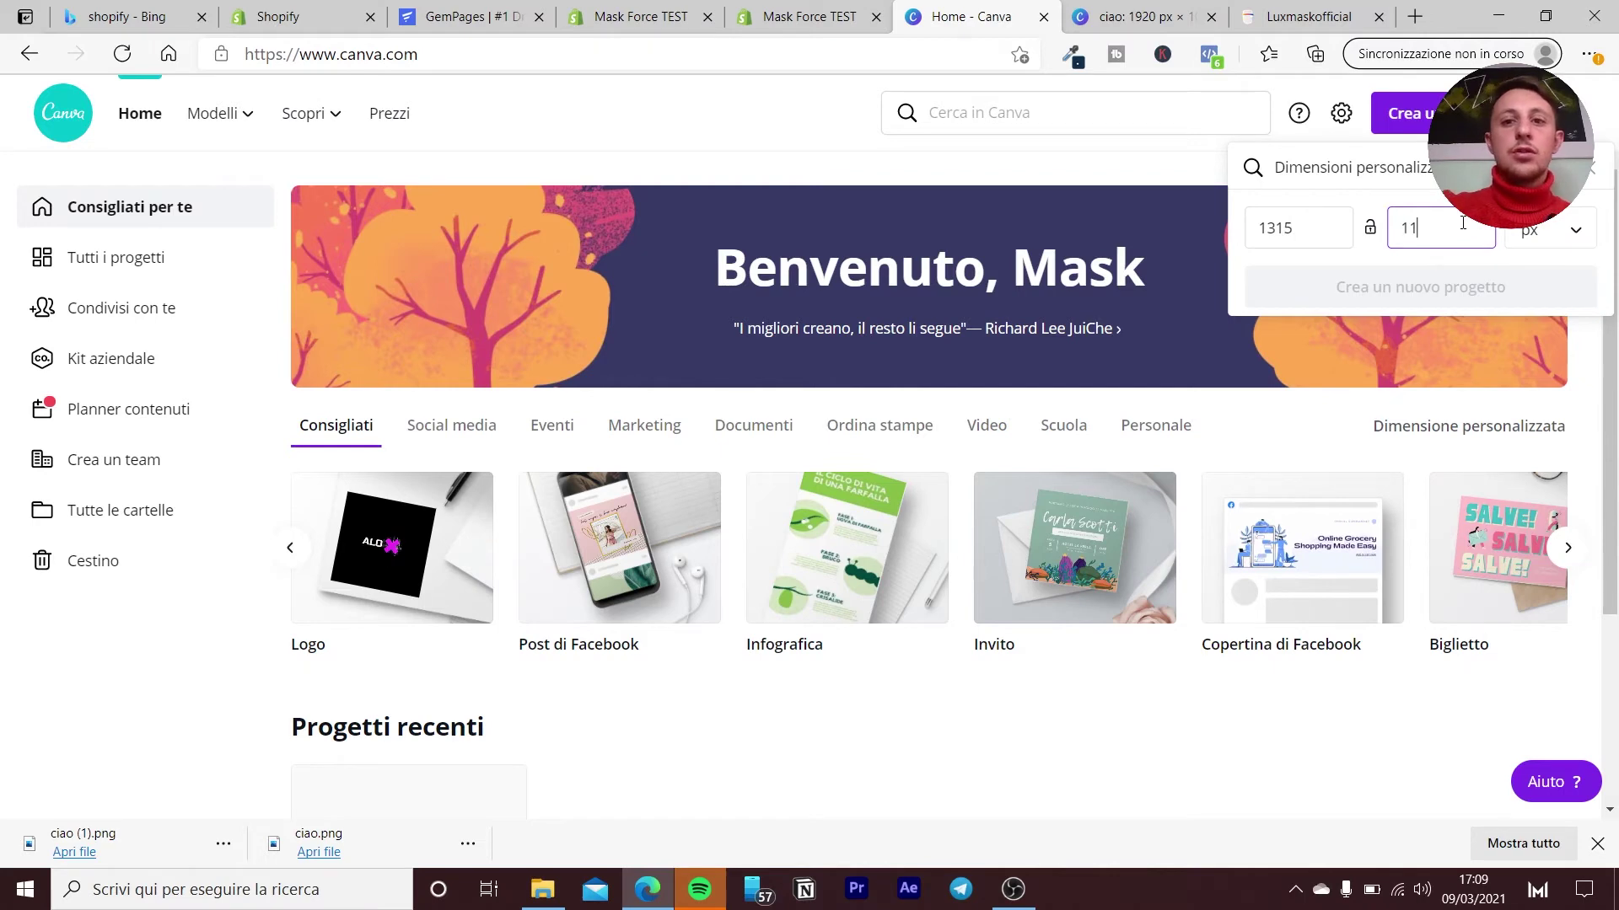
type("103")
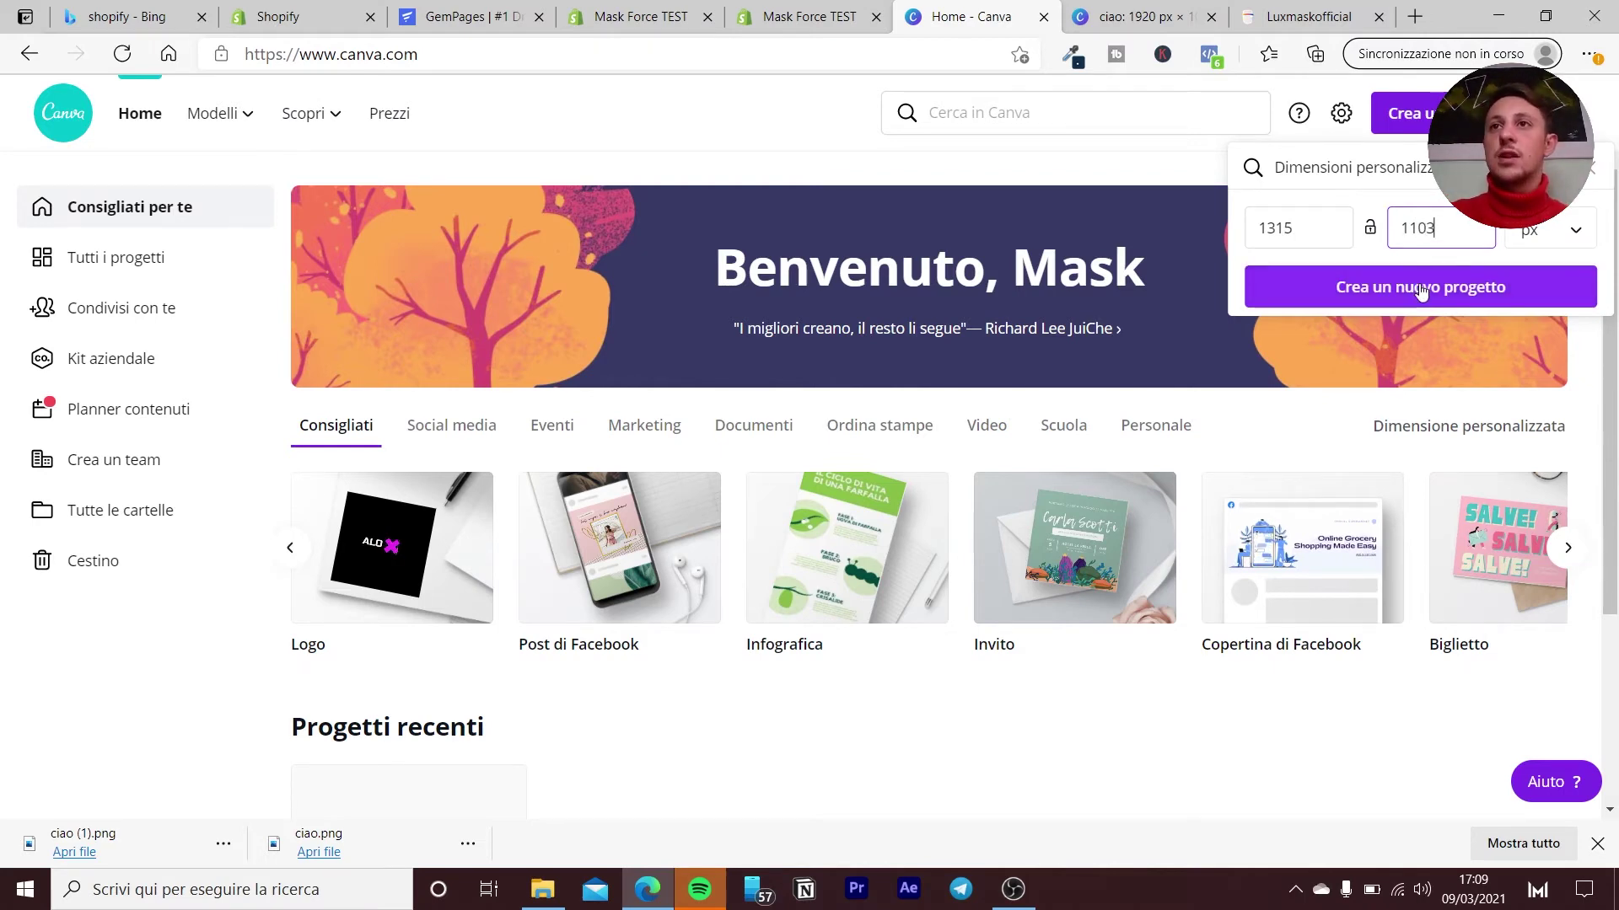
left_click(1422, 288)
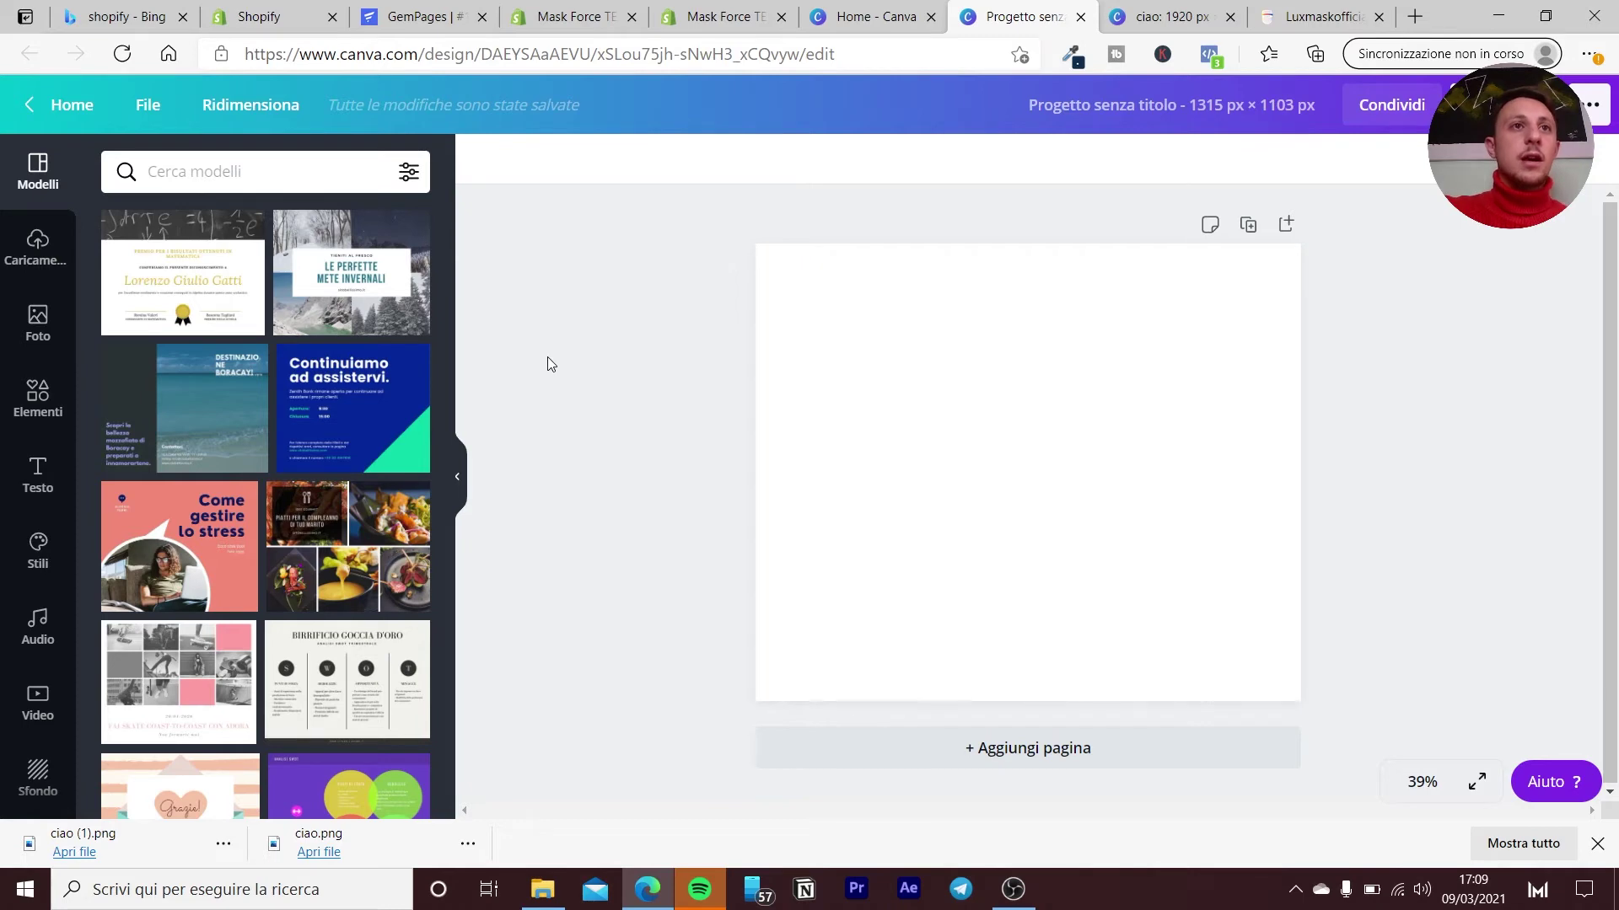
Start a device upload in Canva and open the Desktop 'immagini mask' folder.
left_click(54, 244)
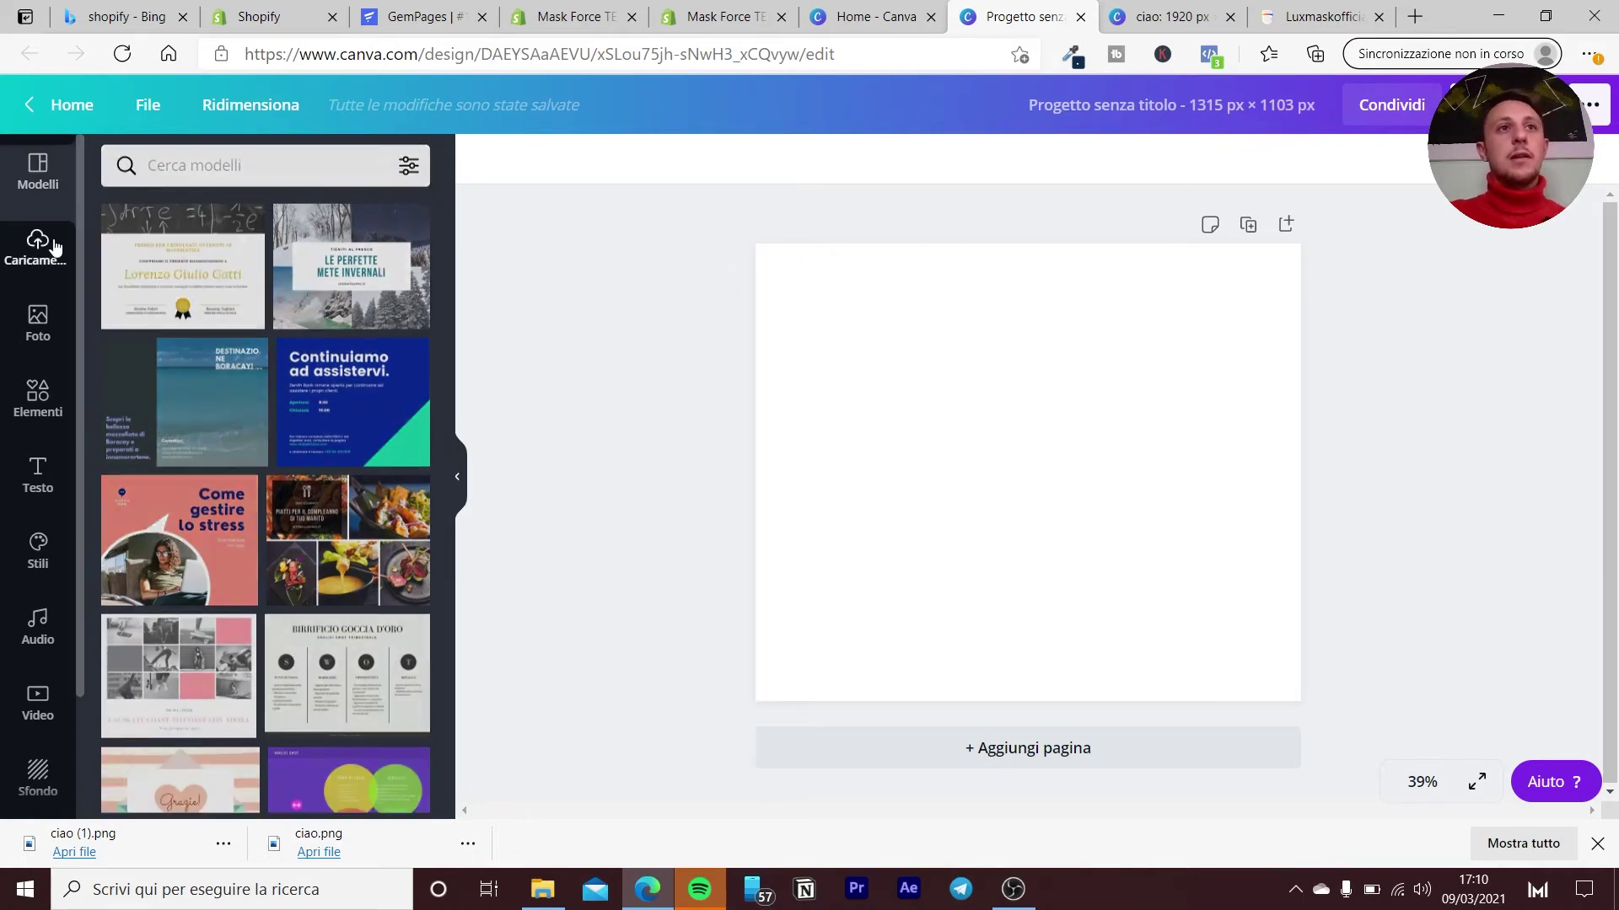
left_click(288, 224)
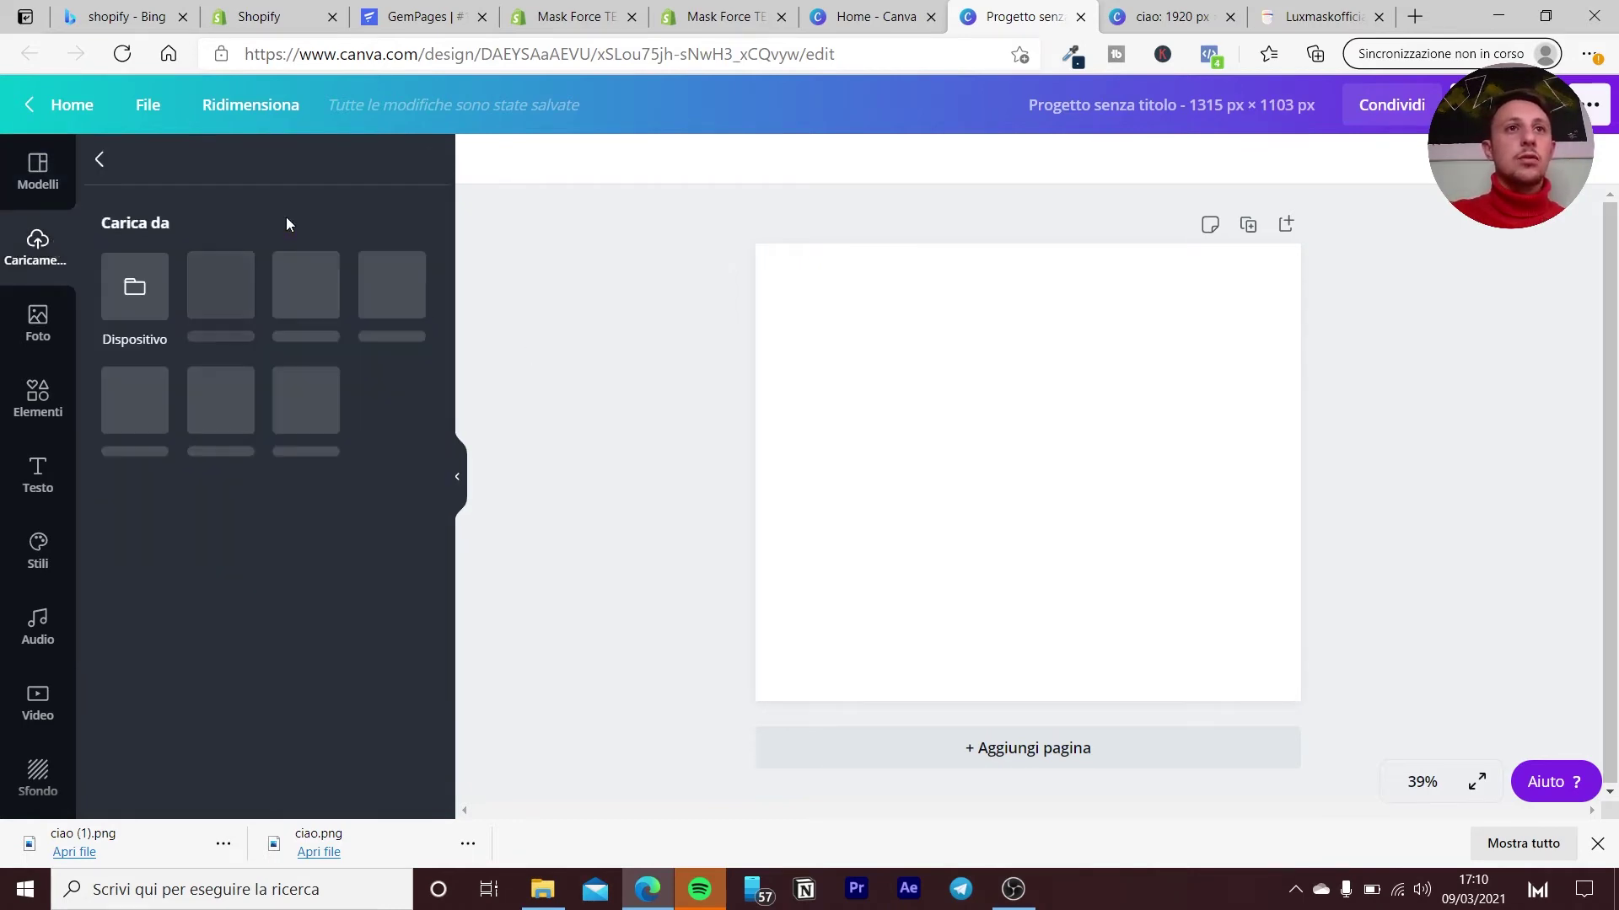
left_click(137, 299)
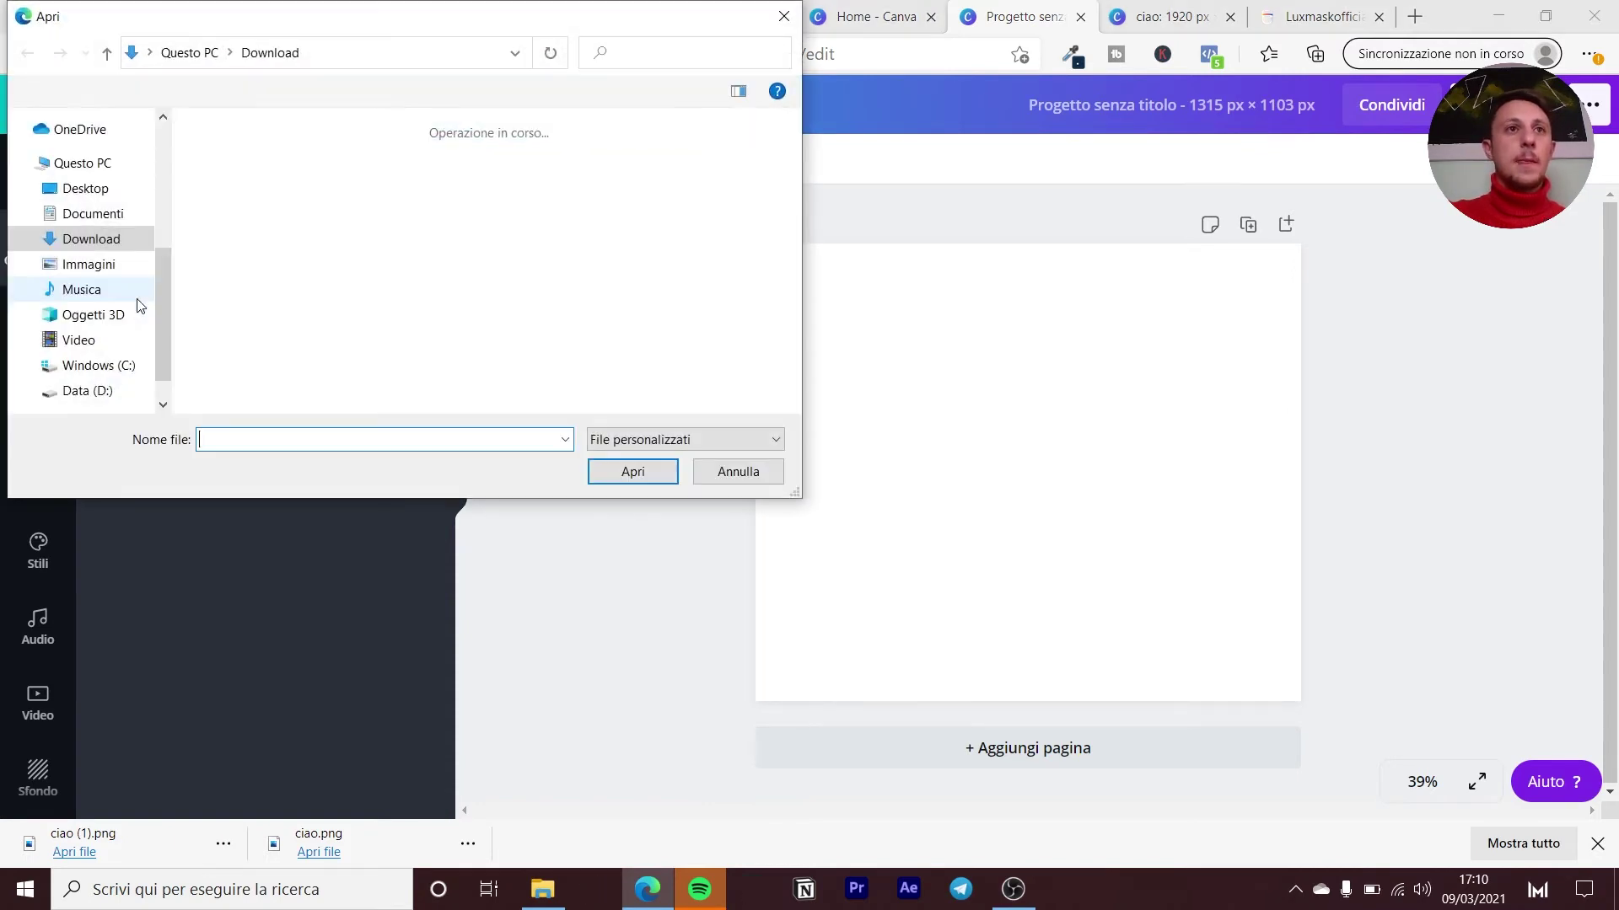
left_click(85, 188)
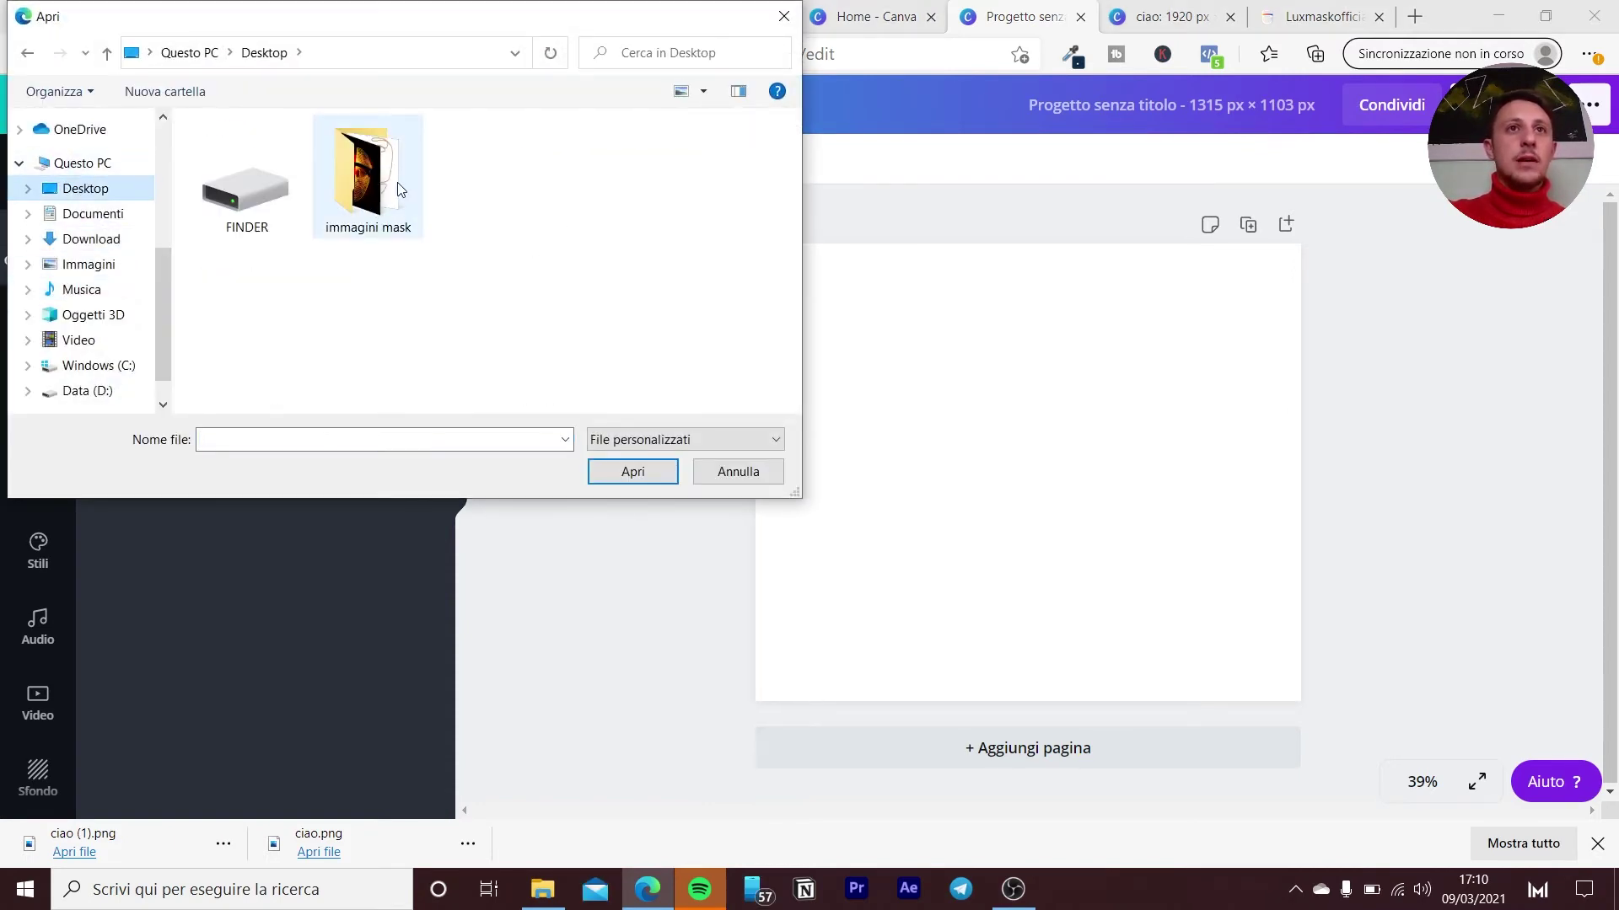
double_click(361, 194)
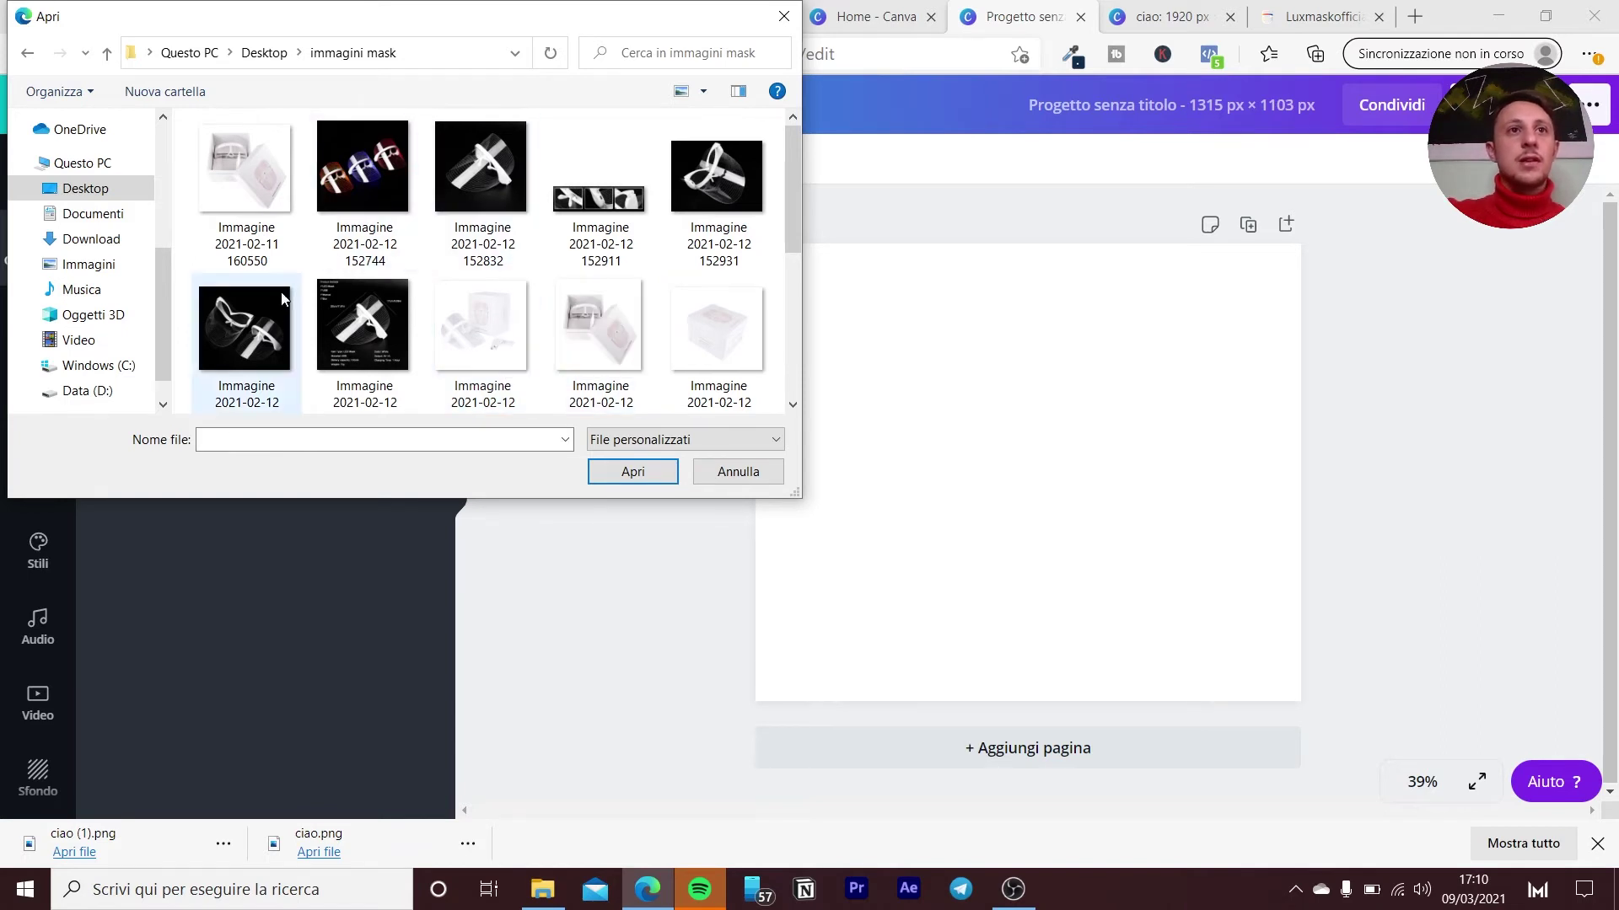
scroll(287, 312, "down", 1)
scroll(319, 312, "down", 2)
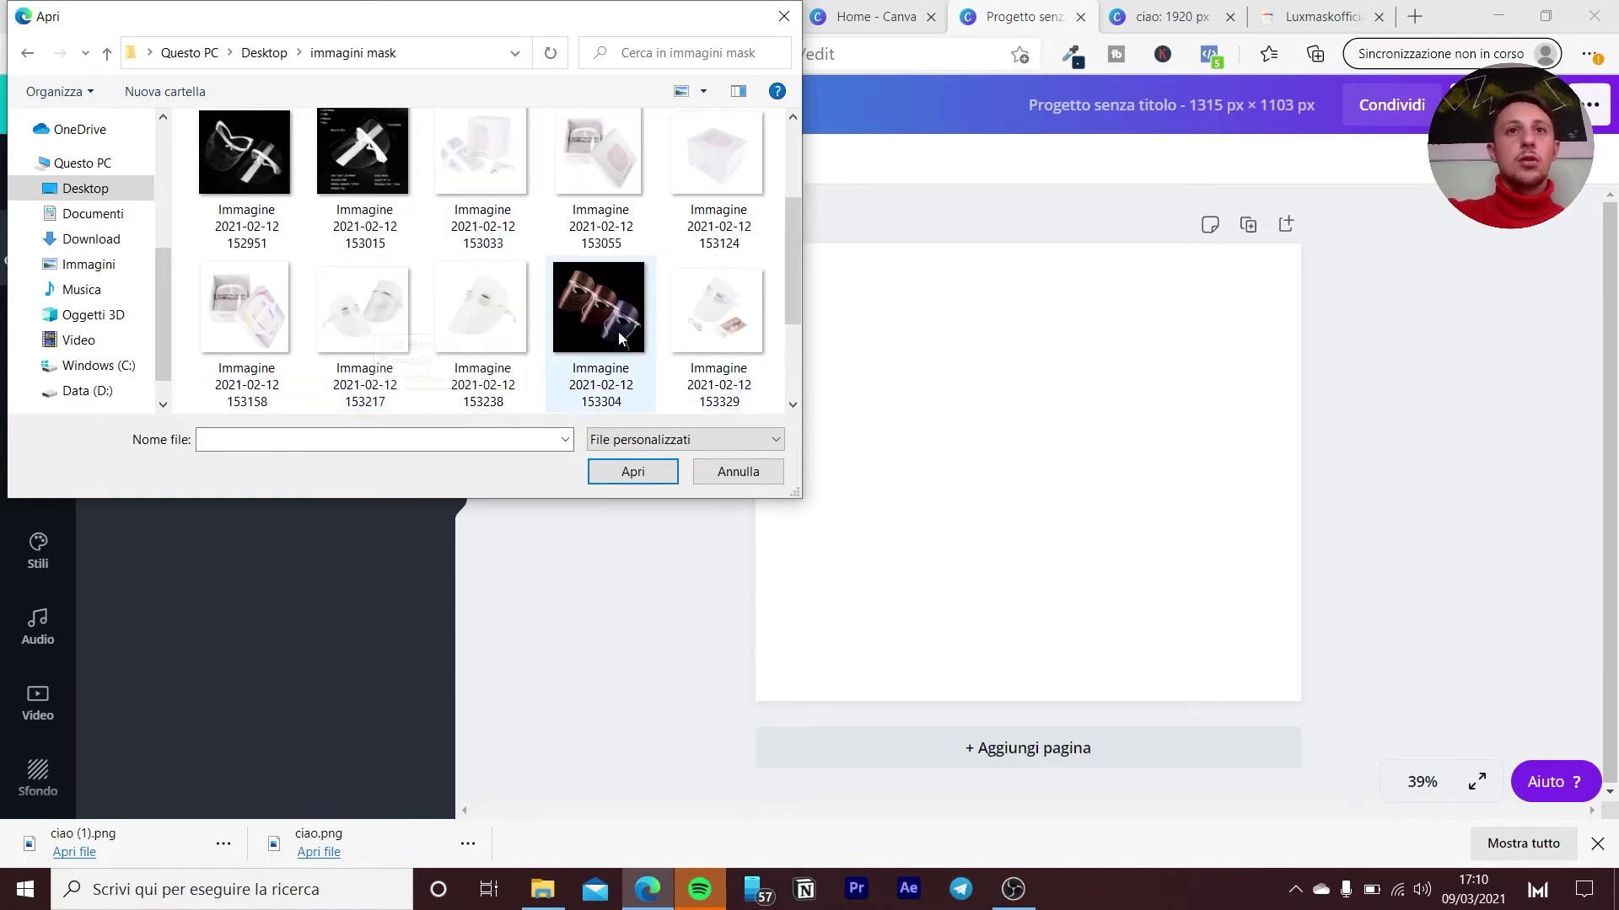
scroll(545, 338, "up", 3)
scroll(544, 329, "down", 1)
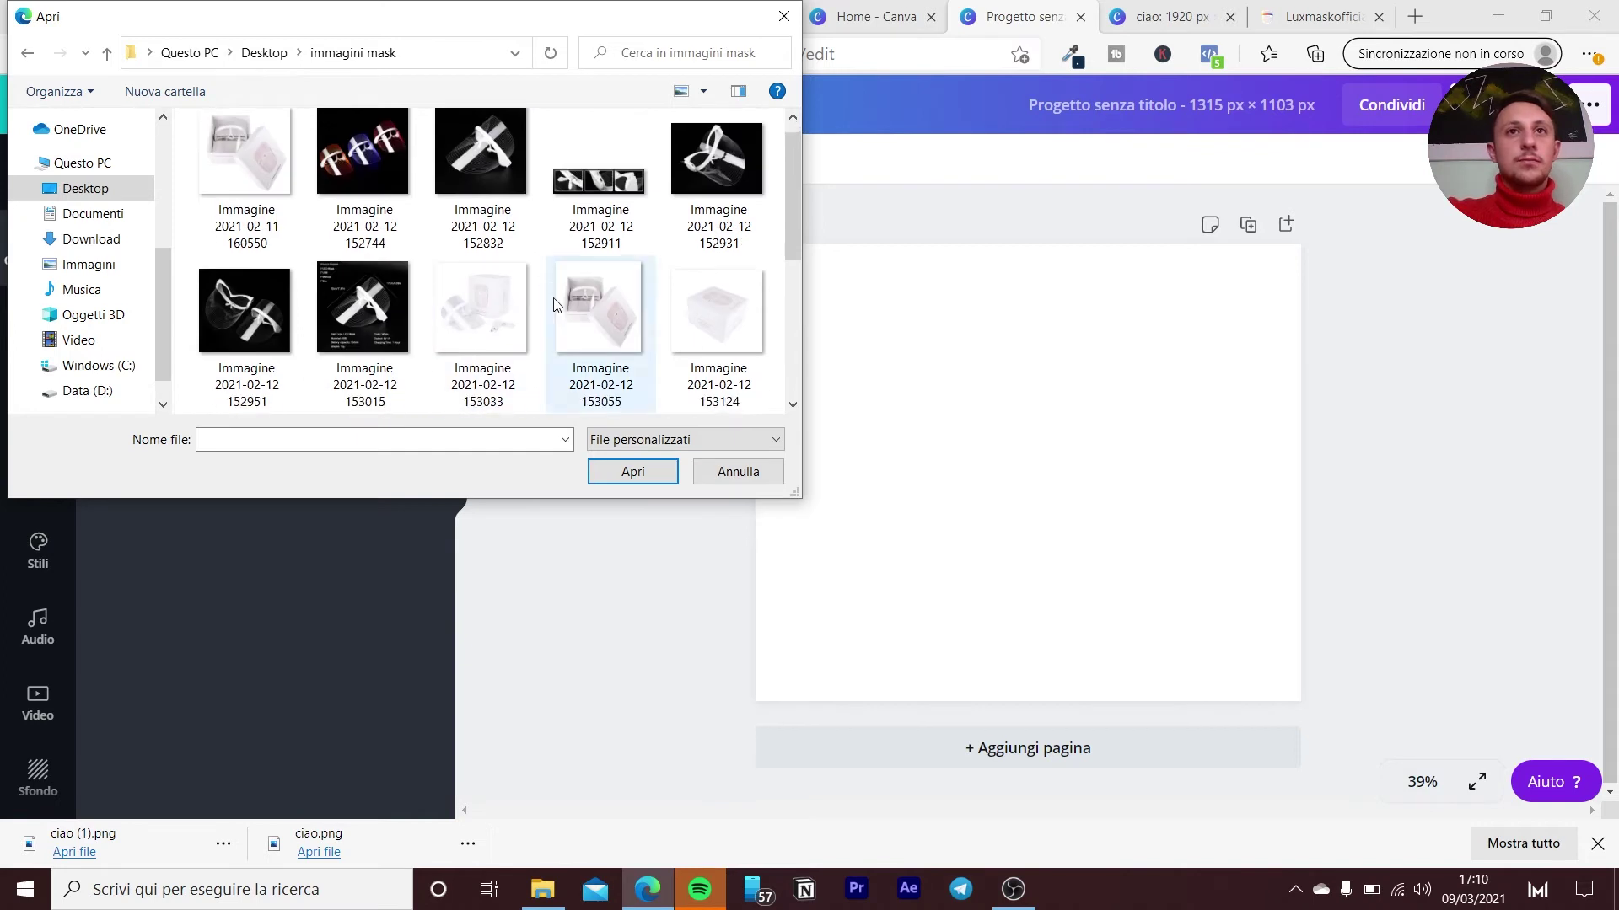
scroll(580, 321, "down", 2)
scroll(582, 302, "up", 2)
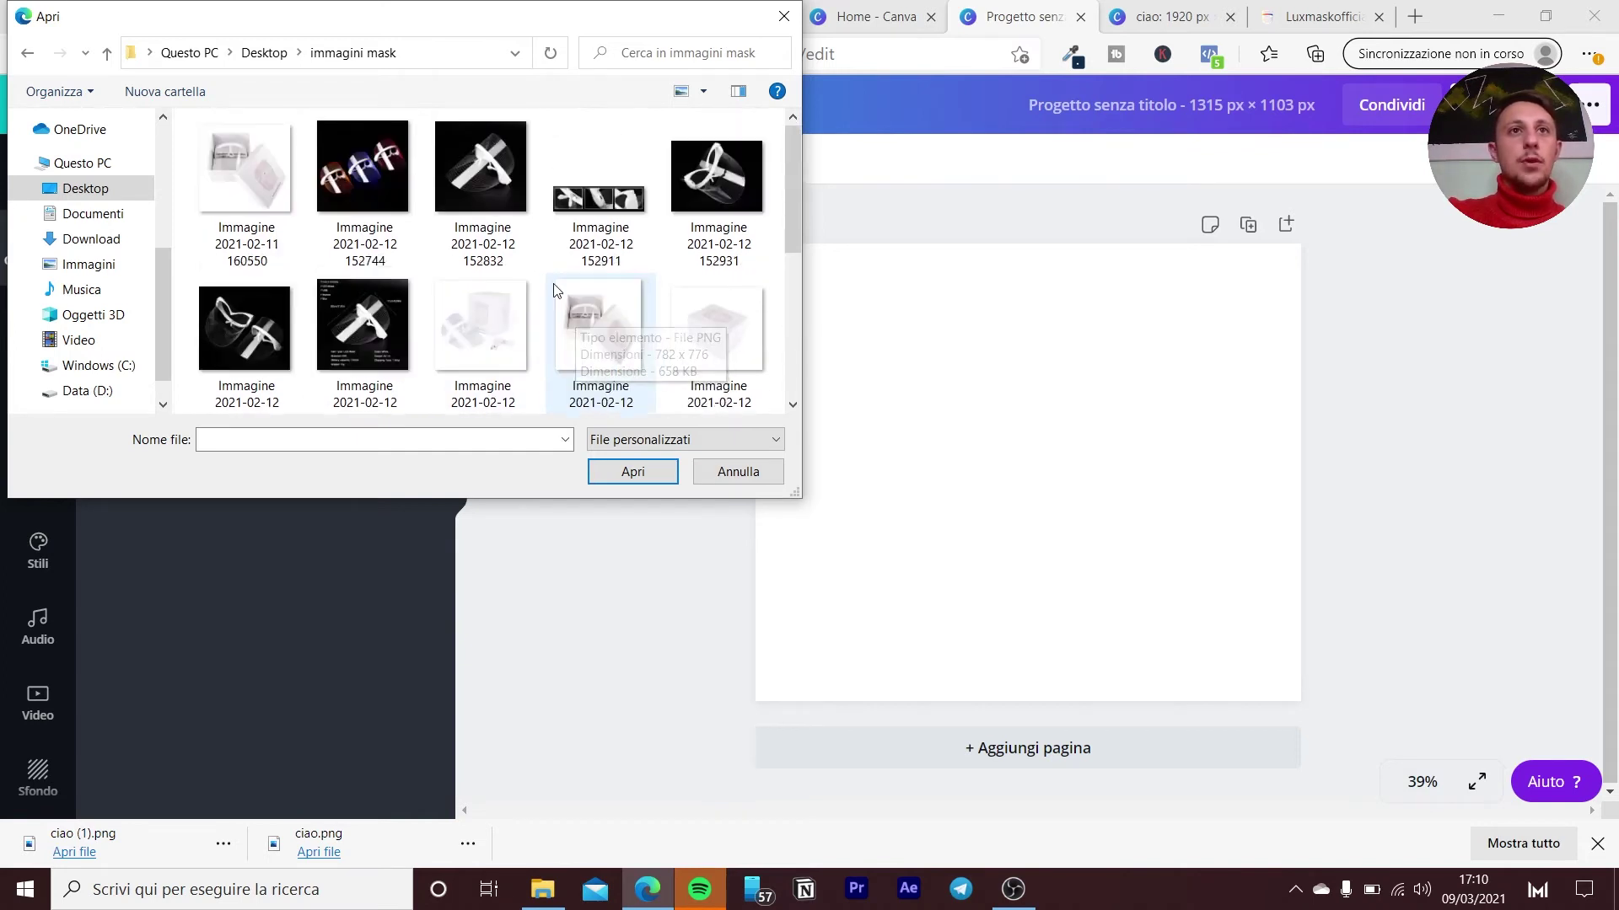
left_click(327, 177)
left_click(607, 472)
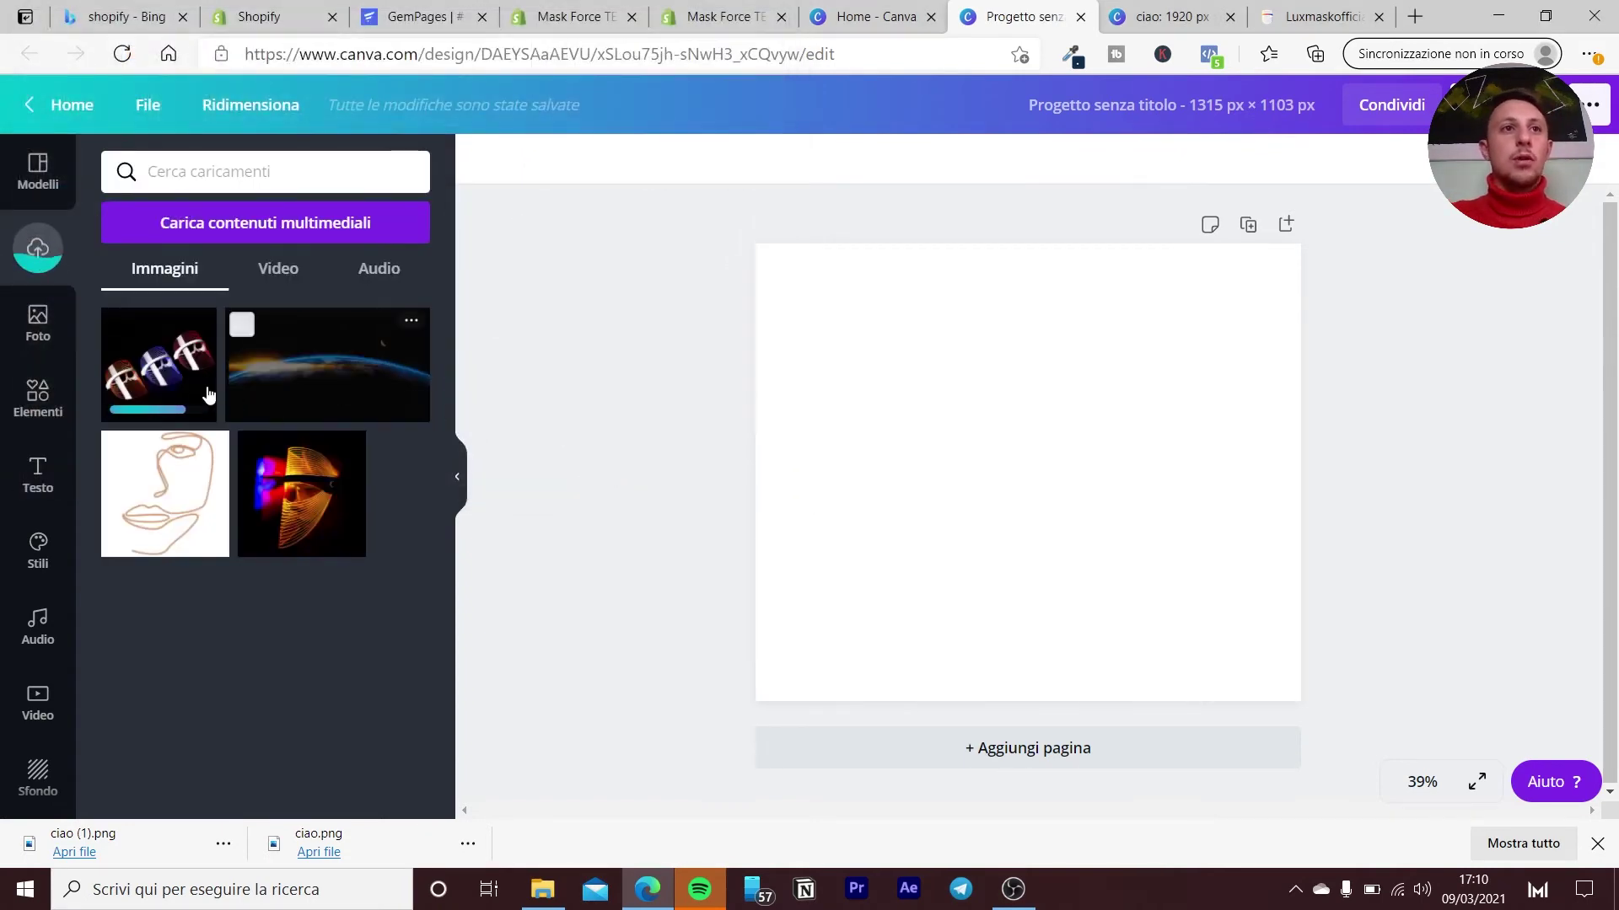
Place the uploaded LED mask photo and make it the Canva page background.
left_click(173, 371)
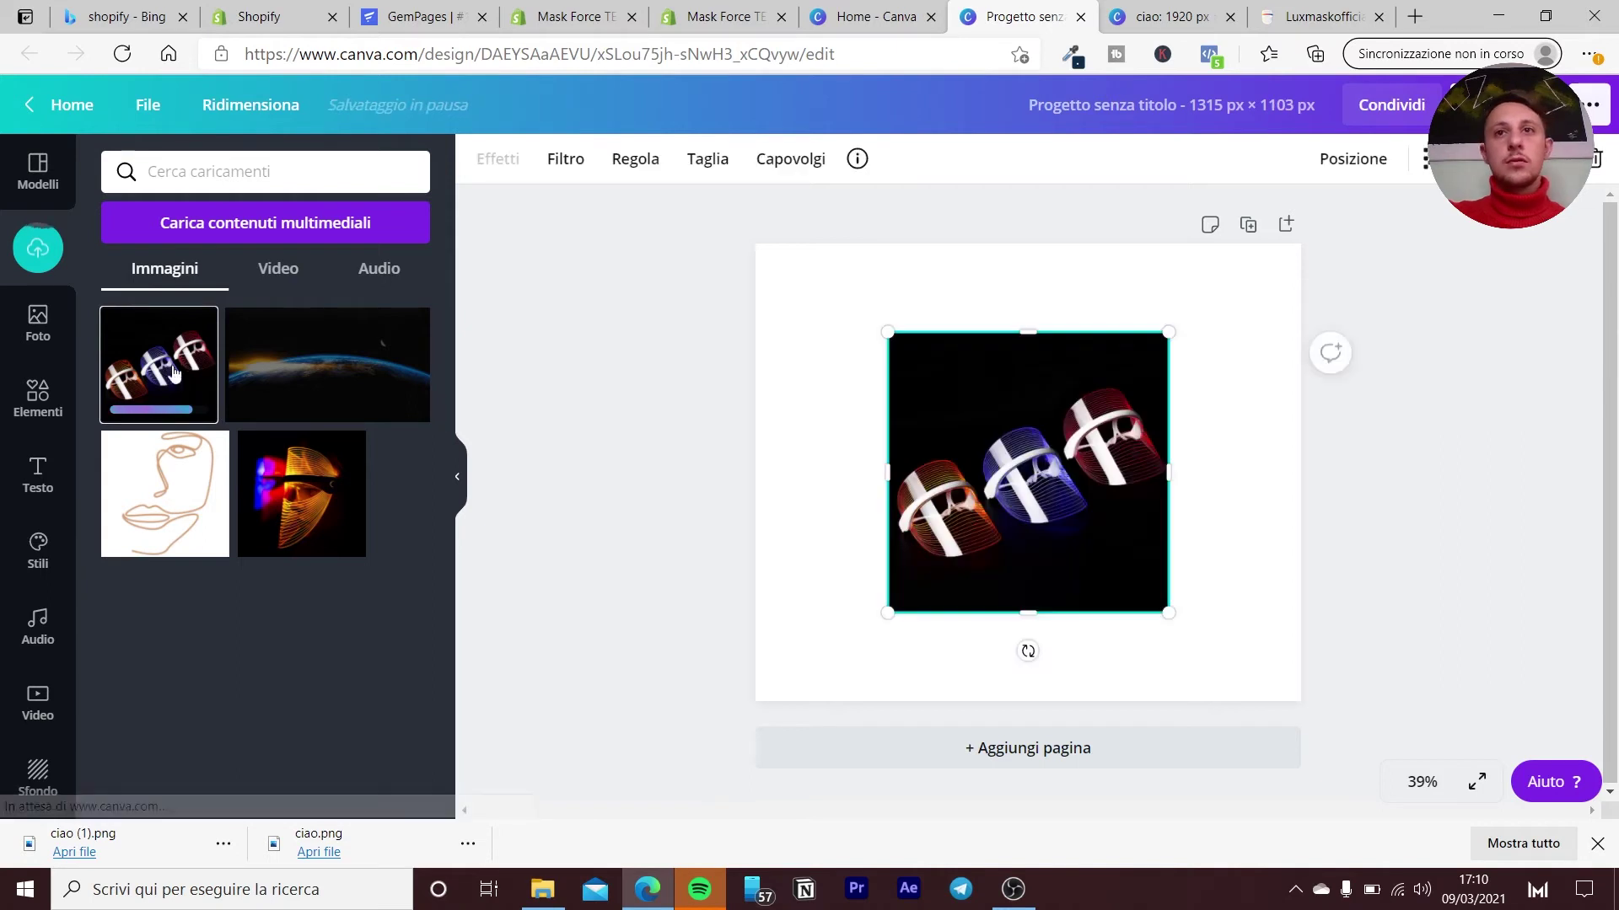
right_click(941, 474)
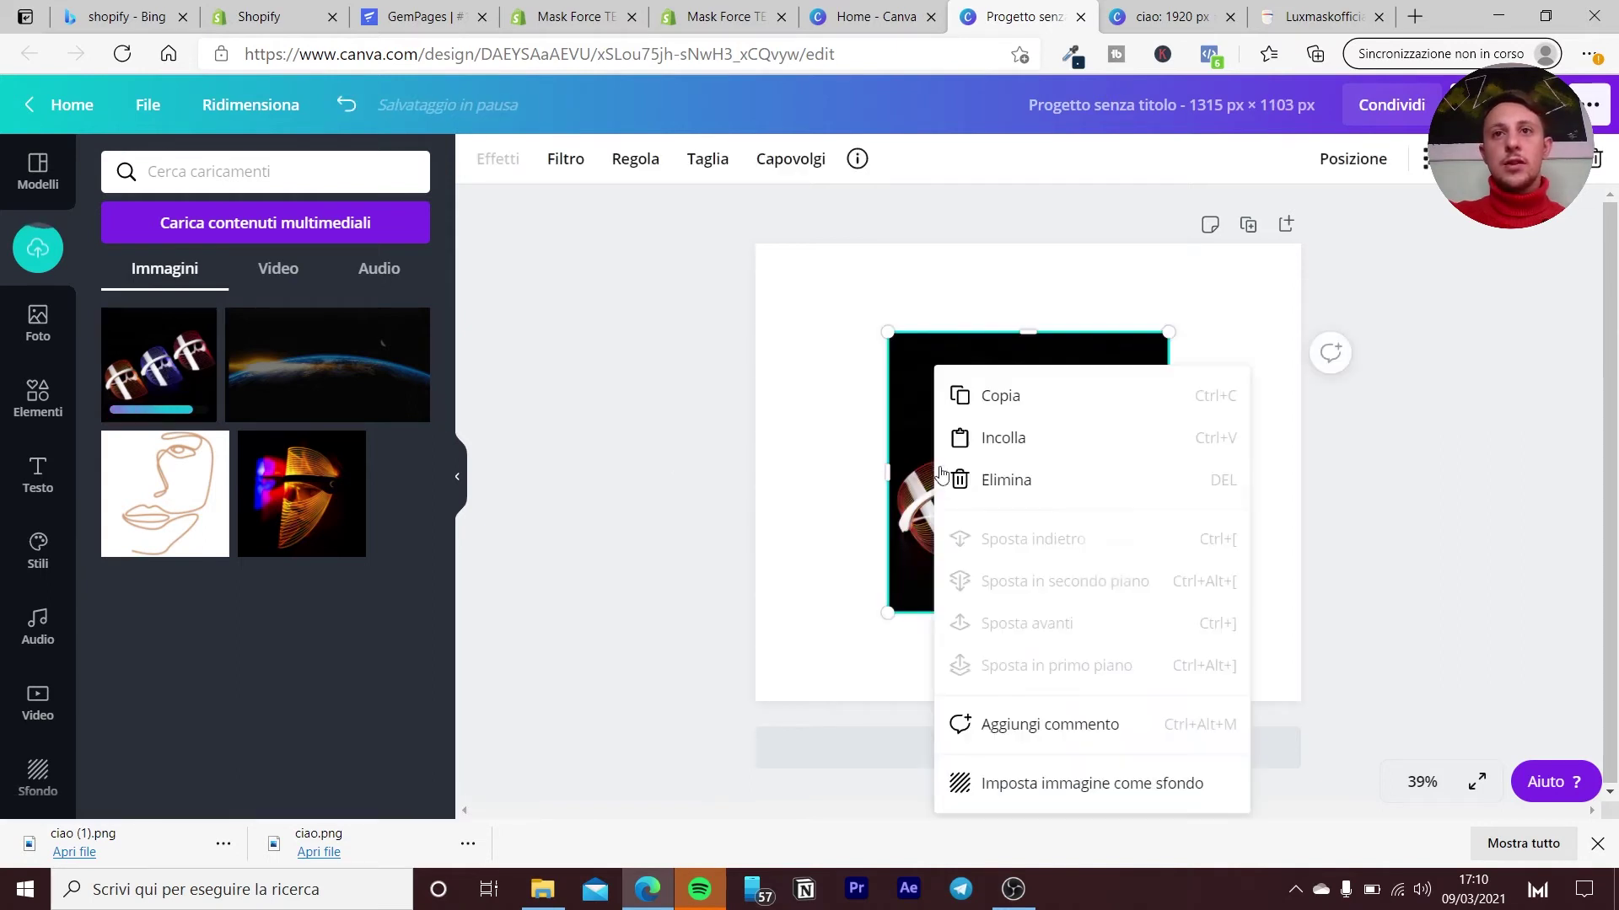
left_click(1042, 784)
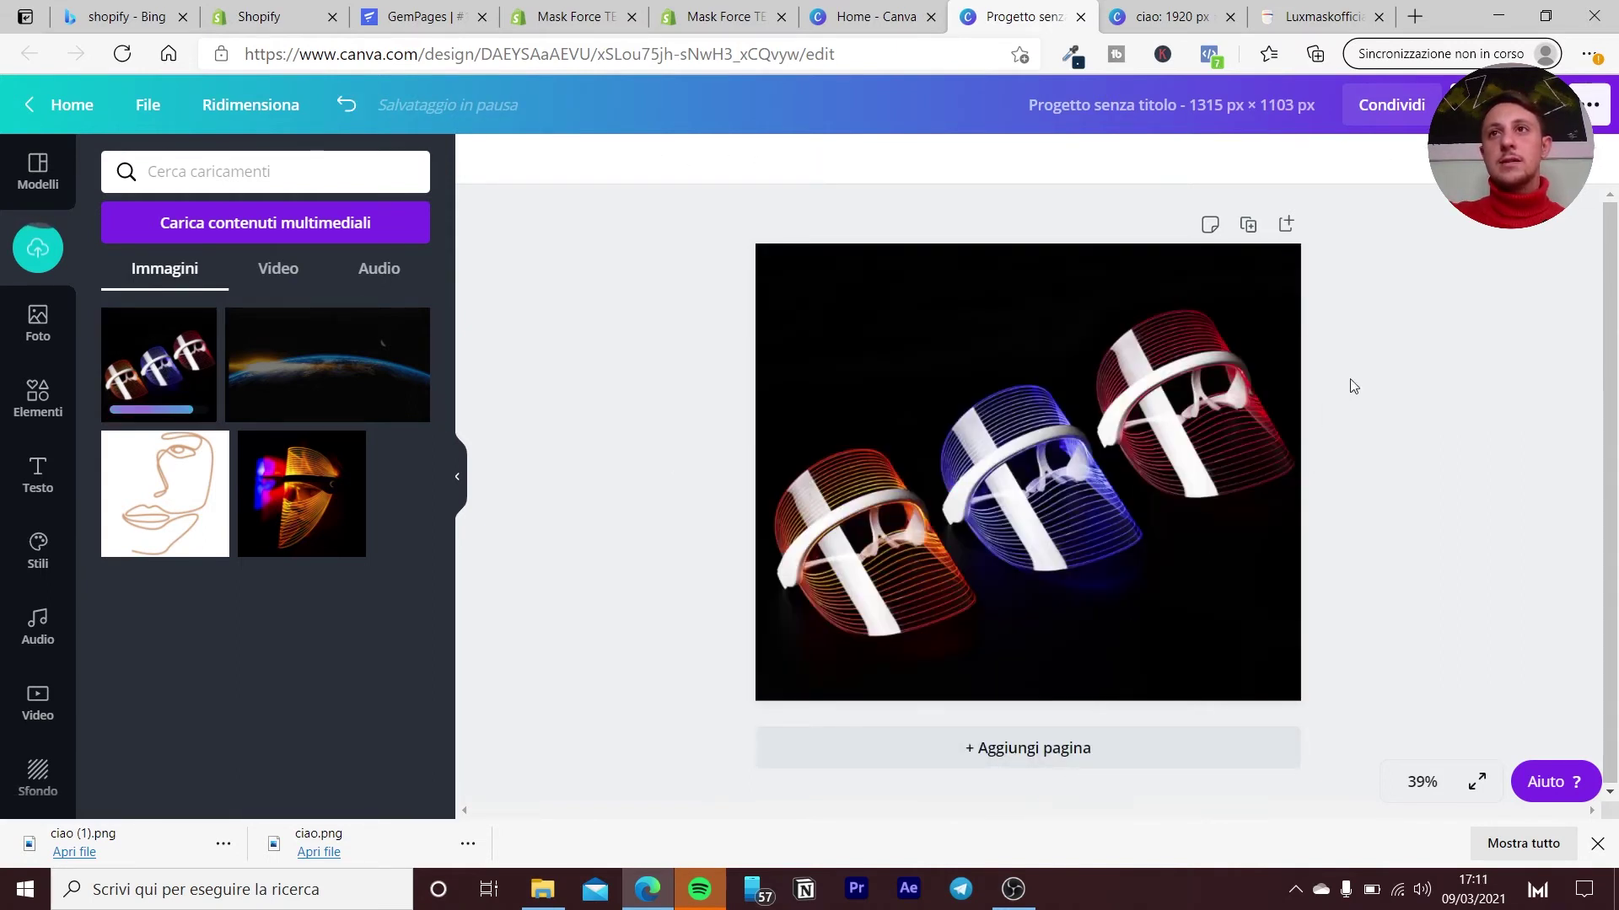
Download the Canva design as a PNG.
left_click(1484, 104)
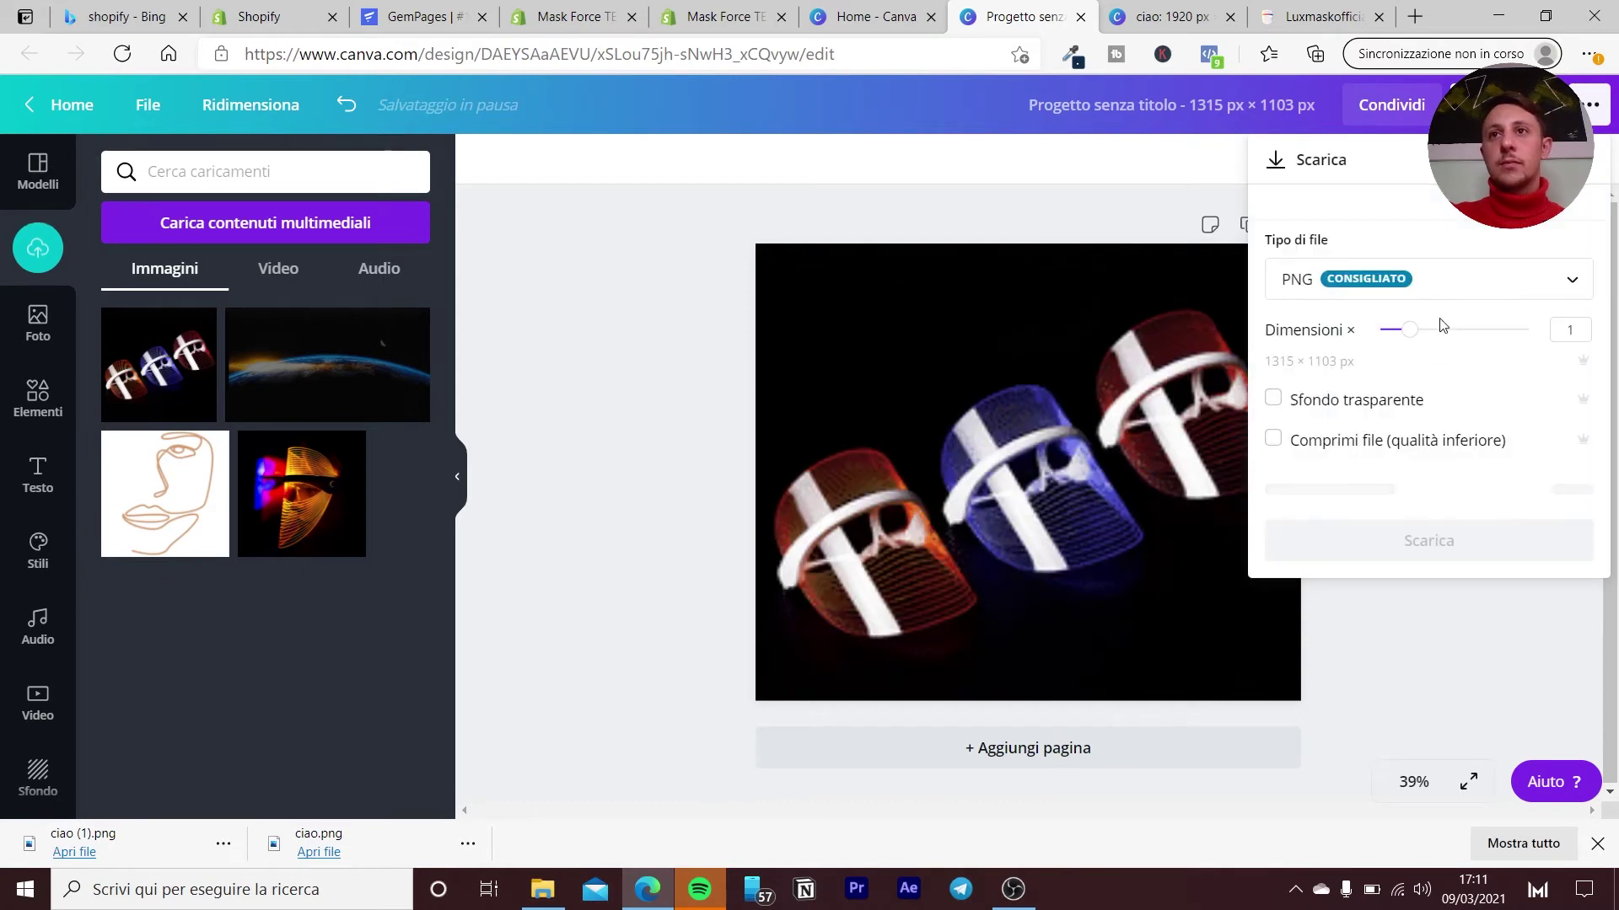
left_click(1428, 491)
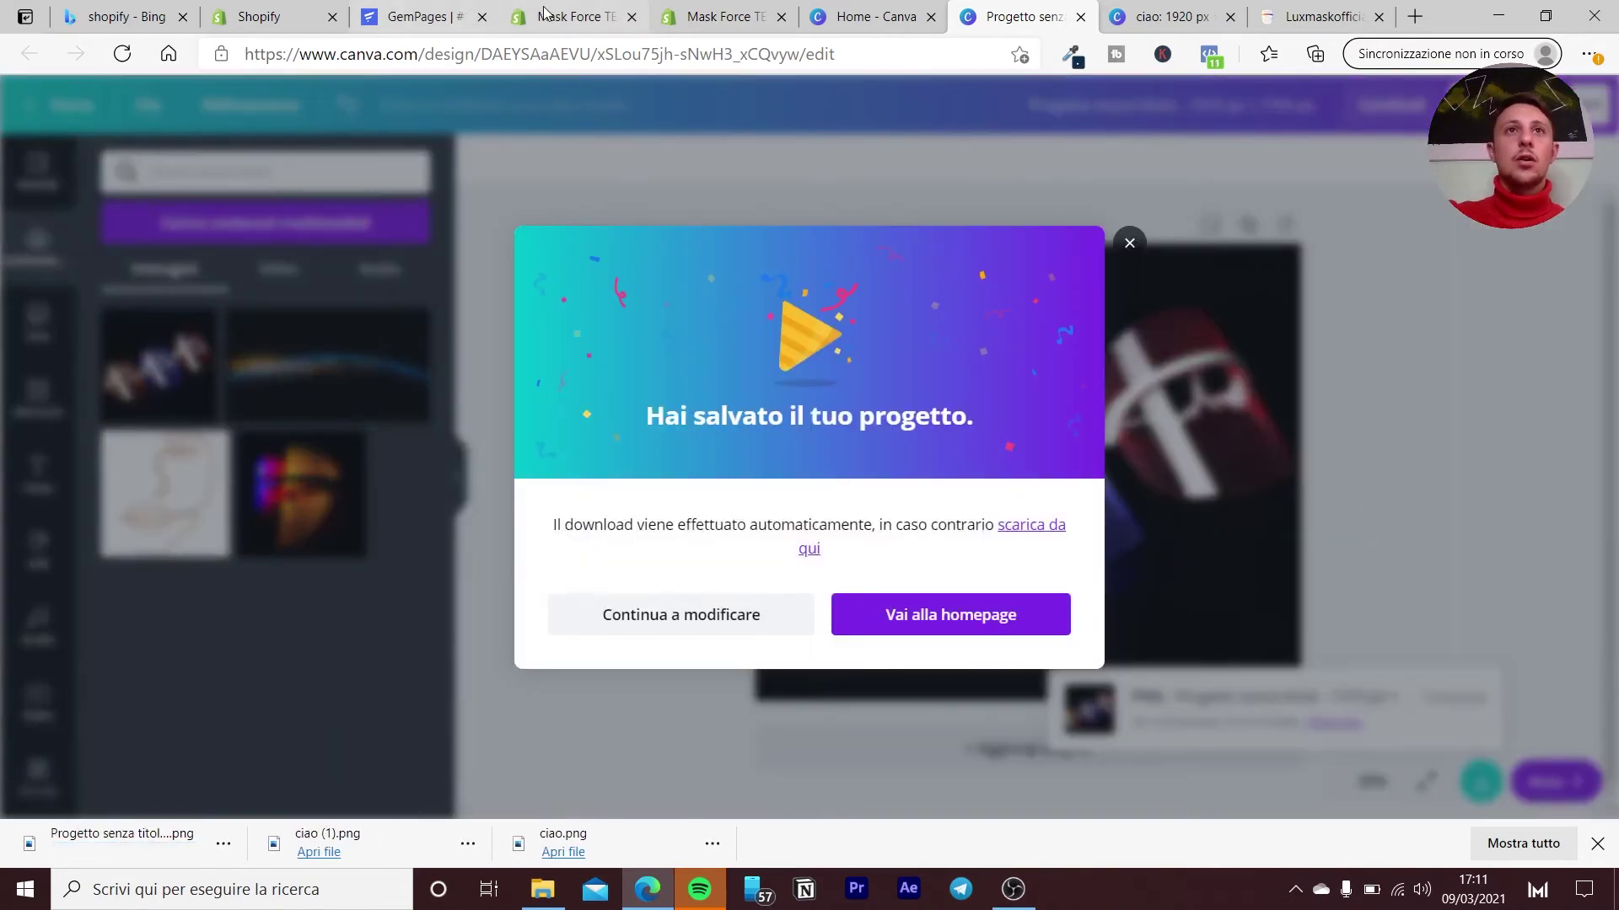
left_click(428, 19)
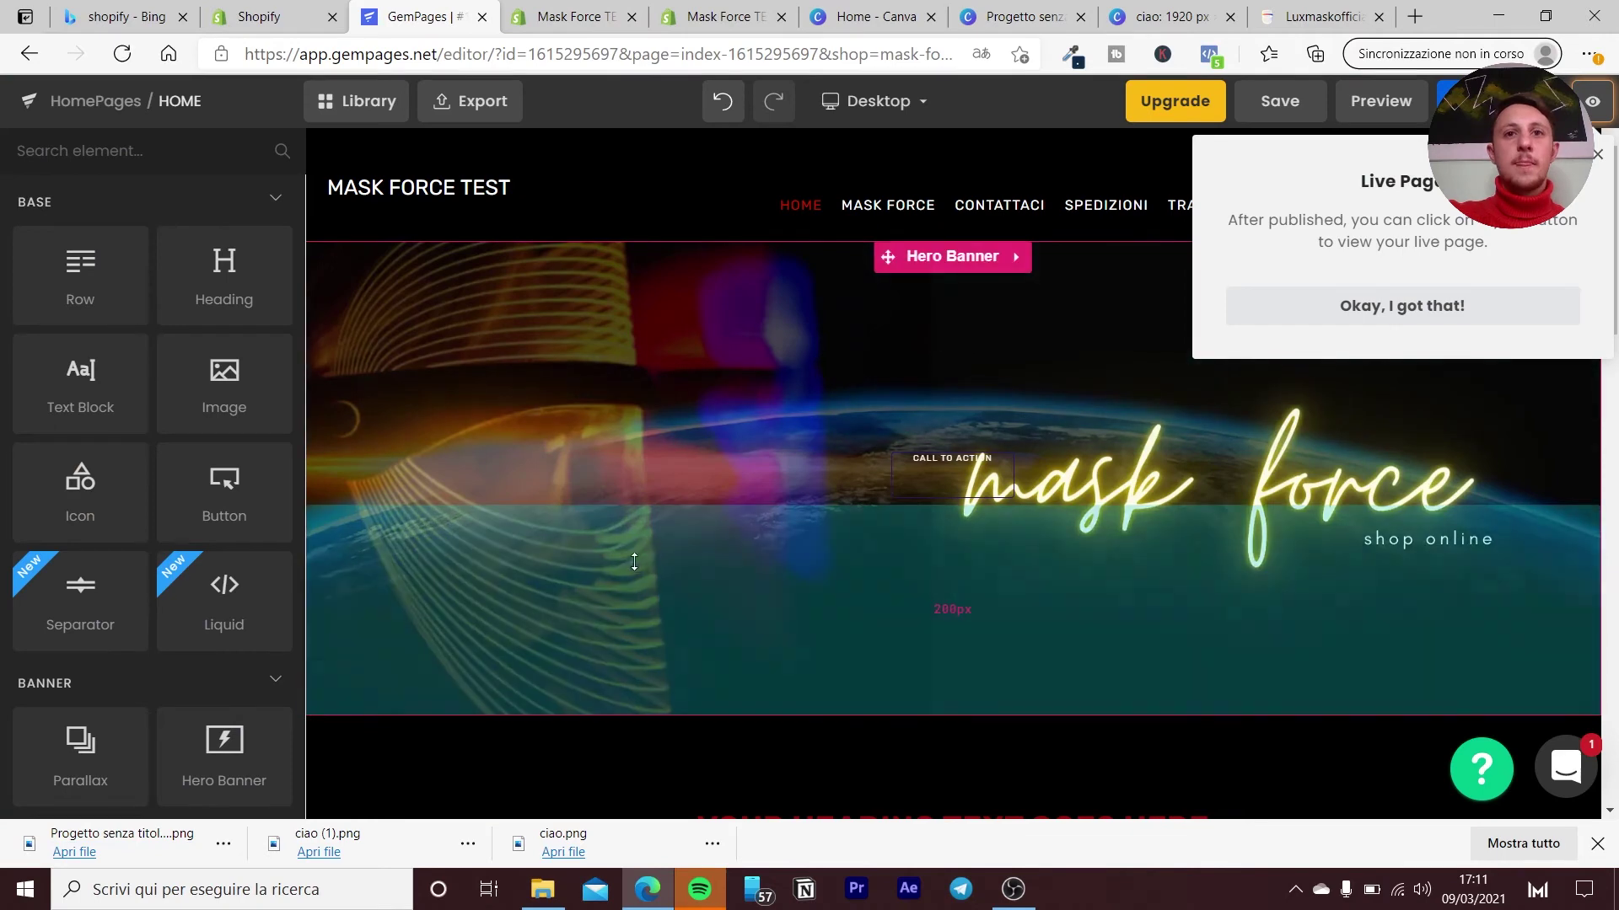
Replace the first row's camera photo with the downloaded 'Progetto senza titolo (12)' image.
left_click(1596, 157)
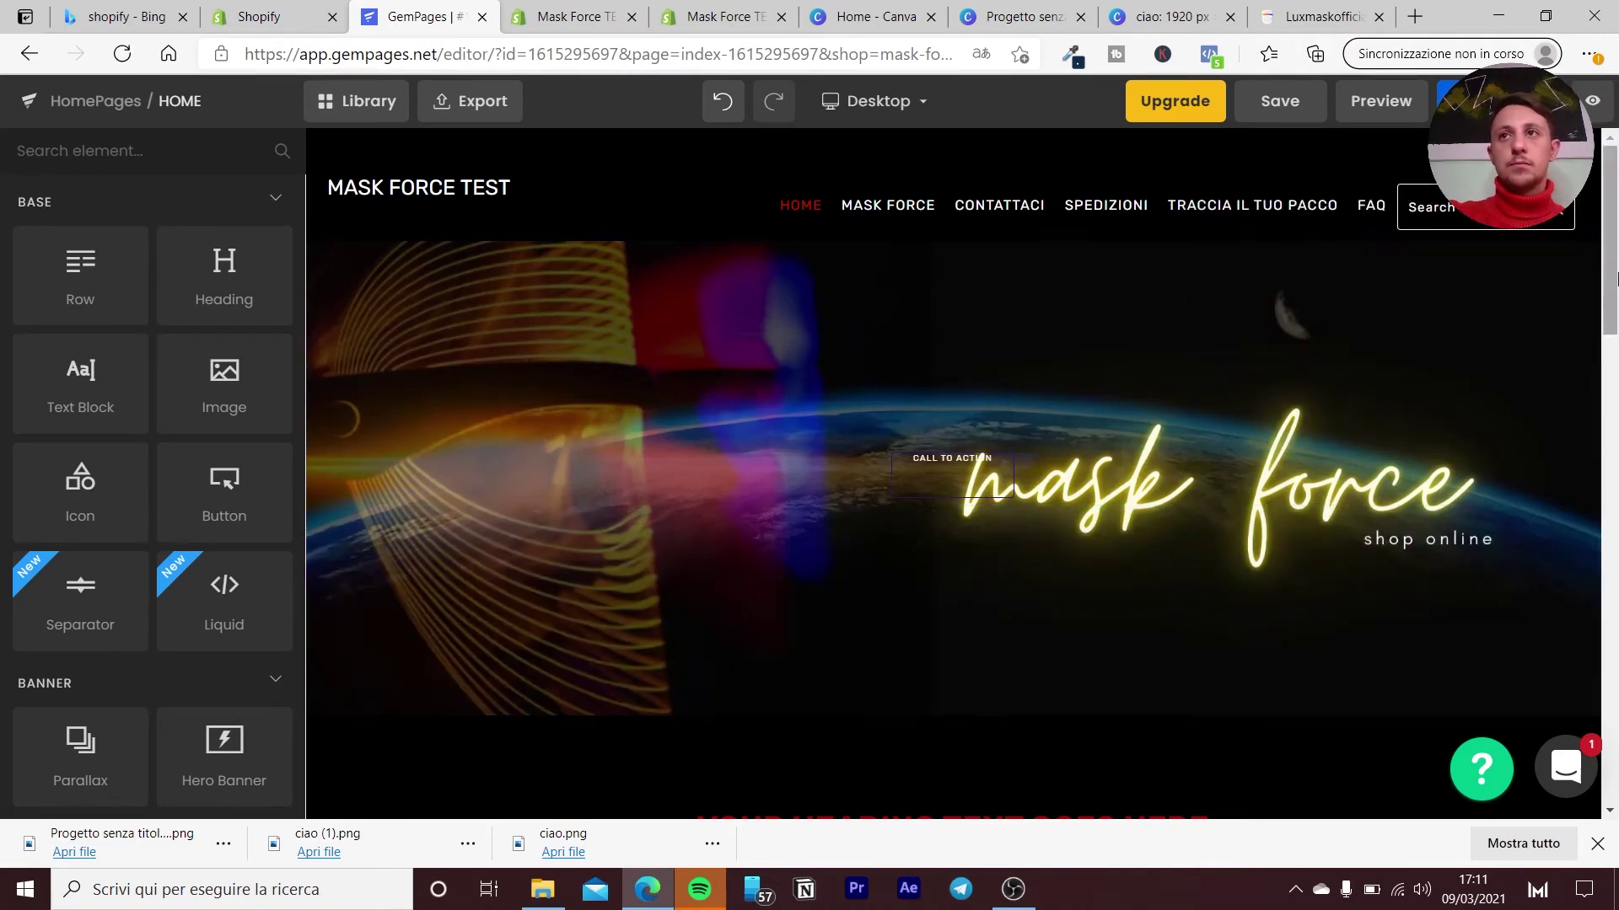
left_click_drag(1610, 264, 1615, 483)
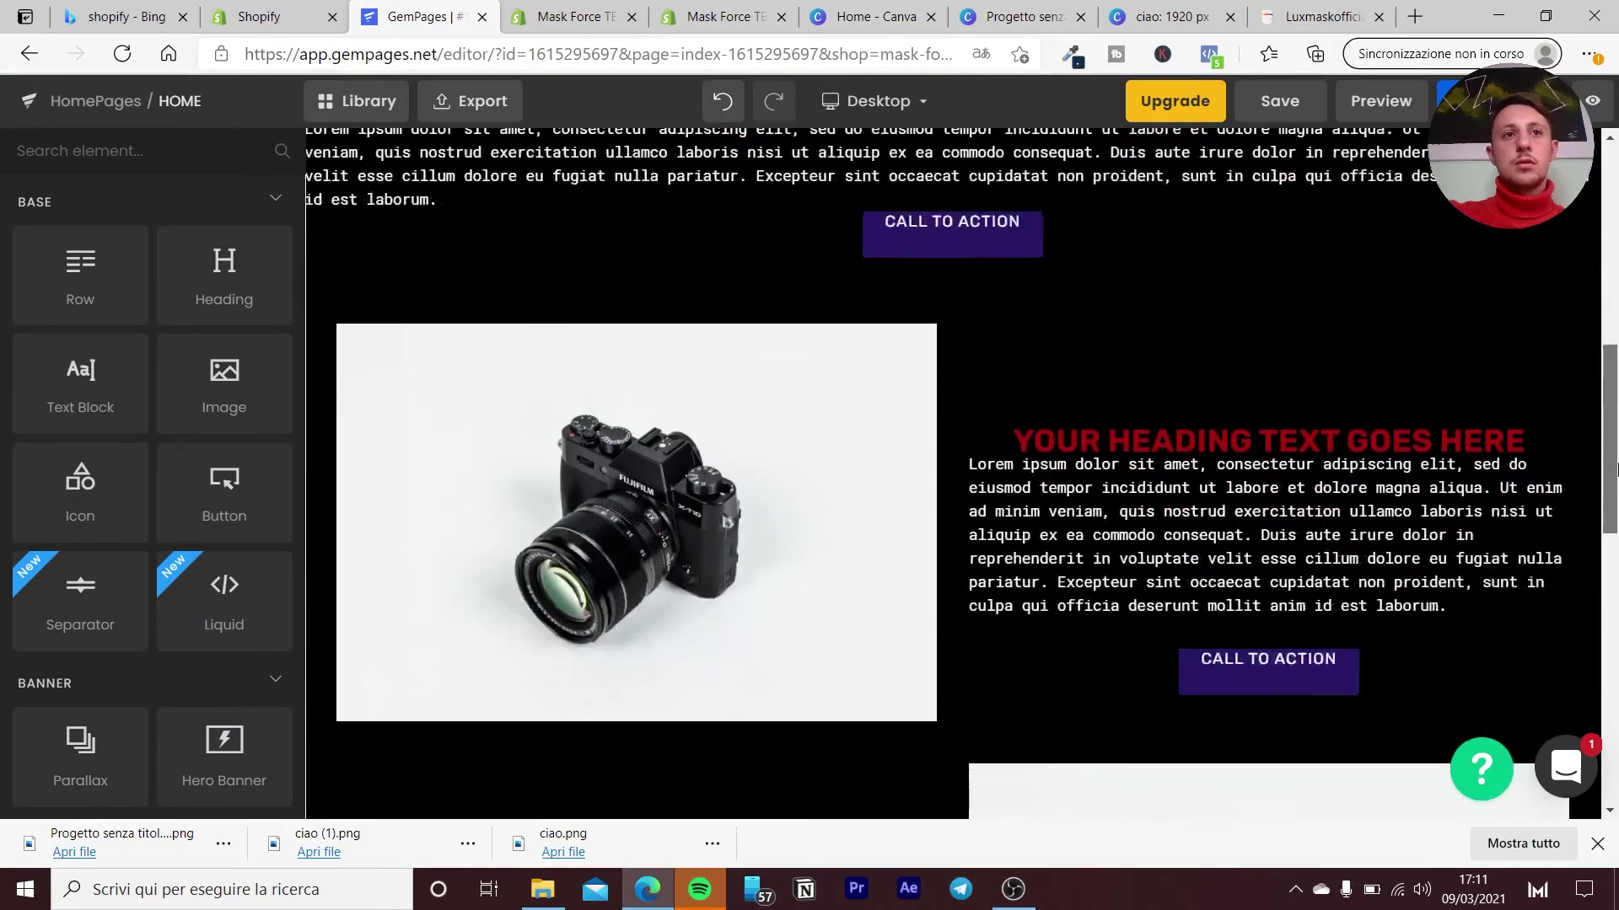
left_click(635, 490)
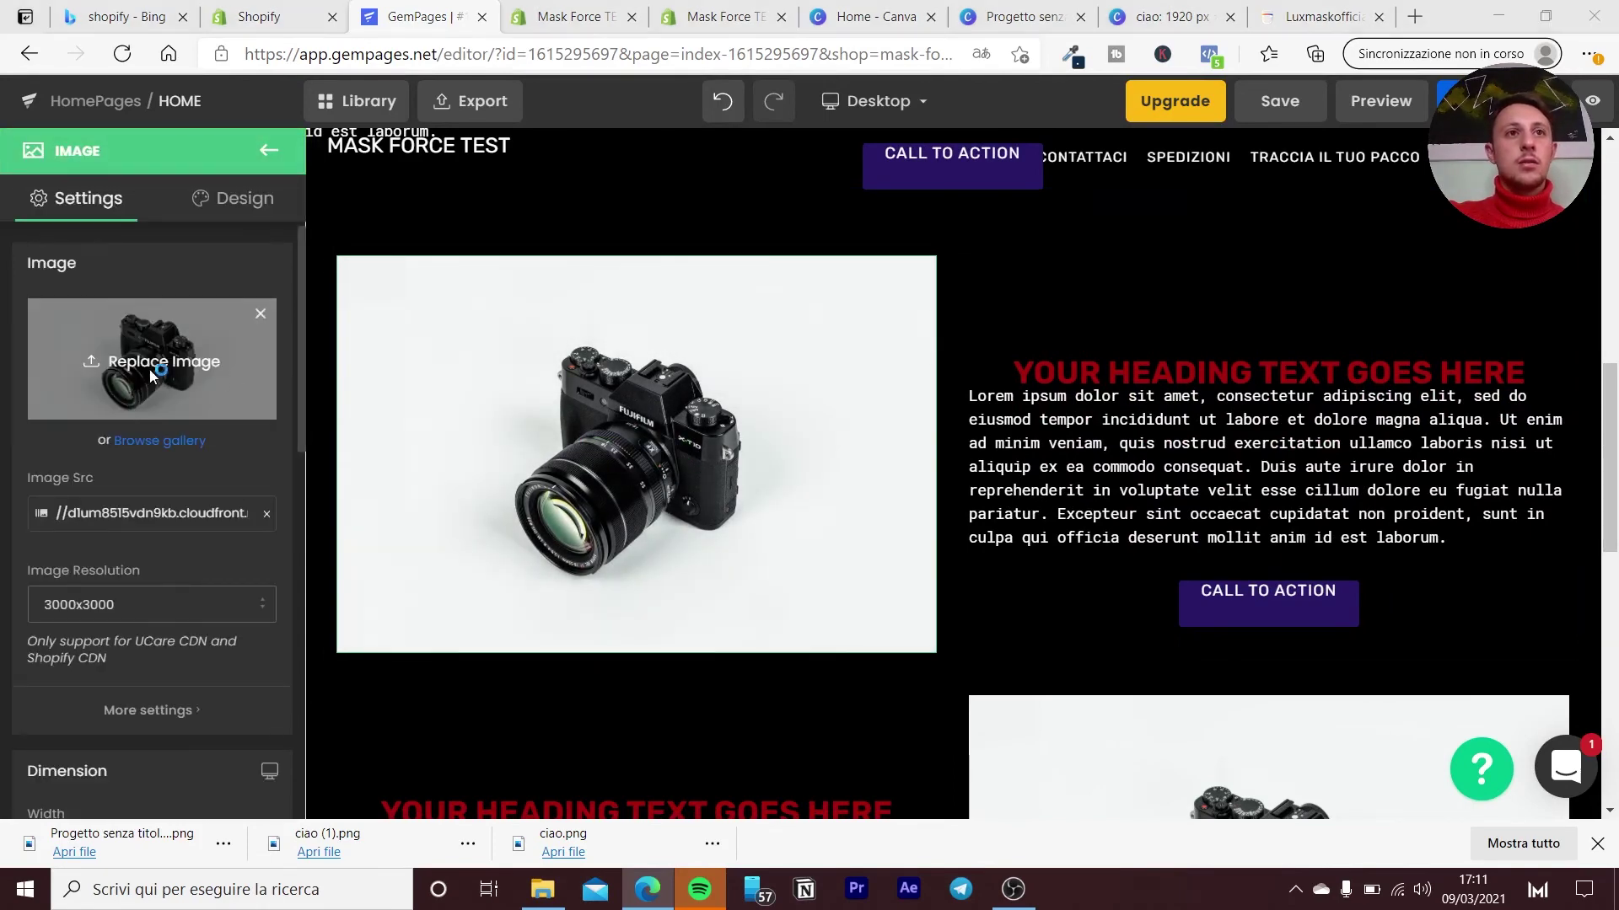
left_click(150, 369)
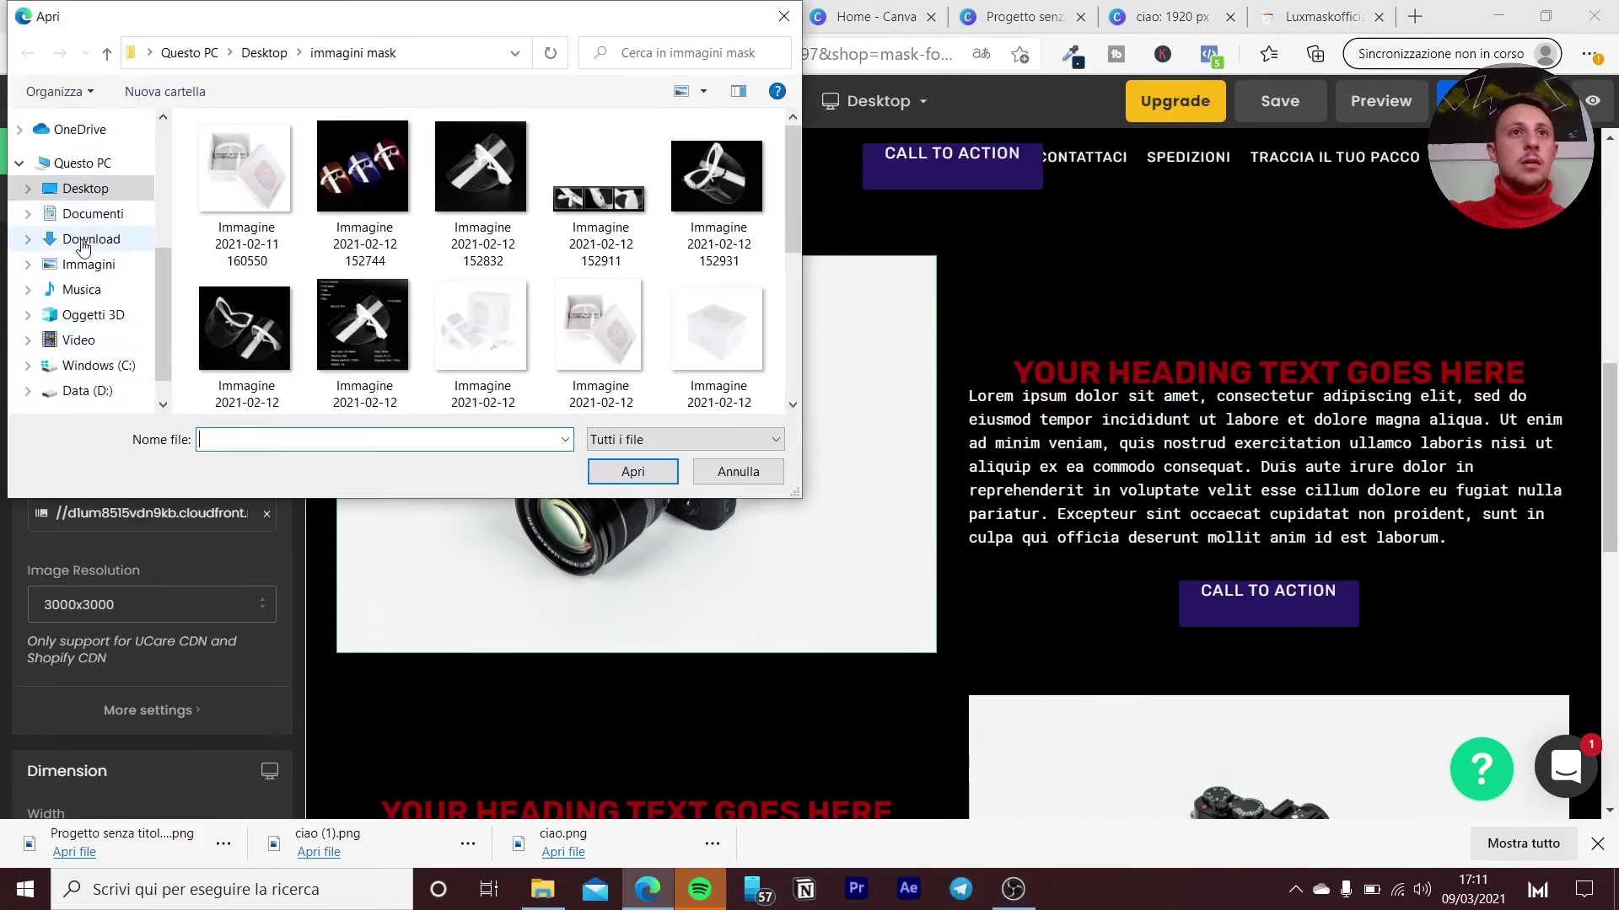
left_click(85, 241)
left_click(274, 192)
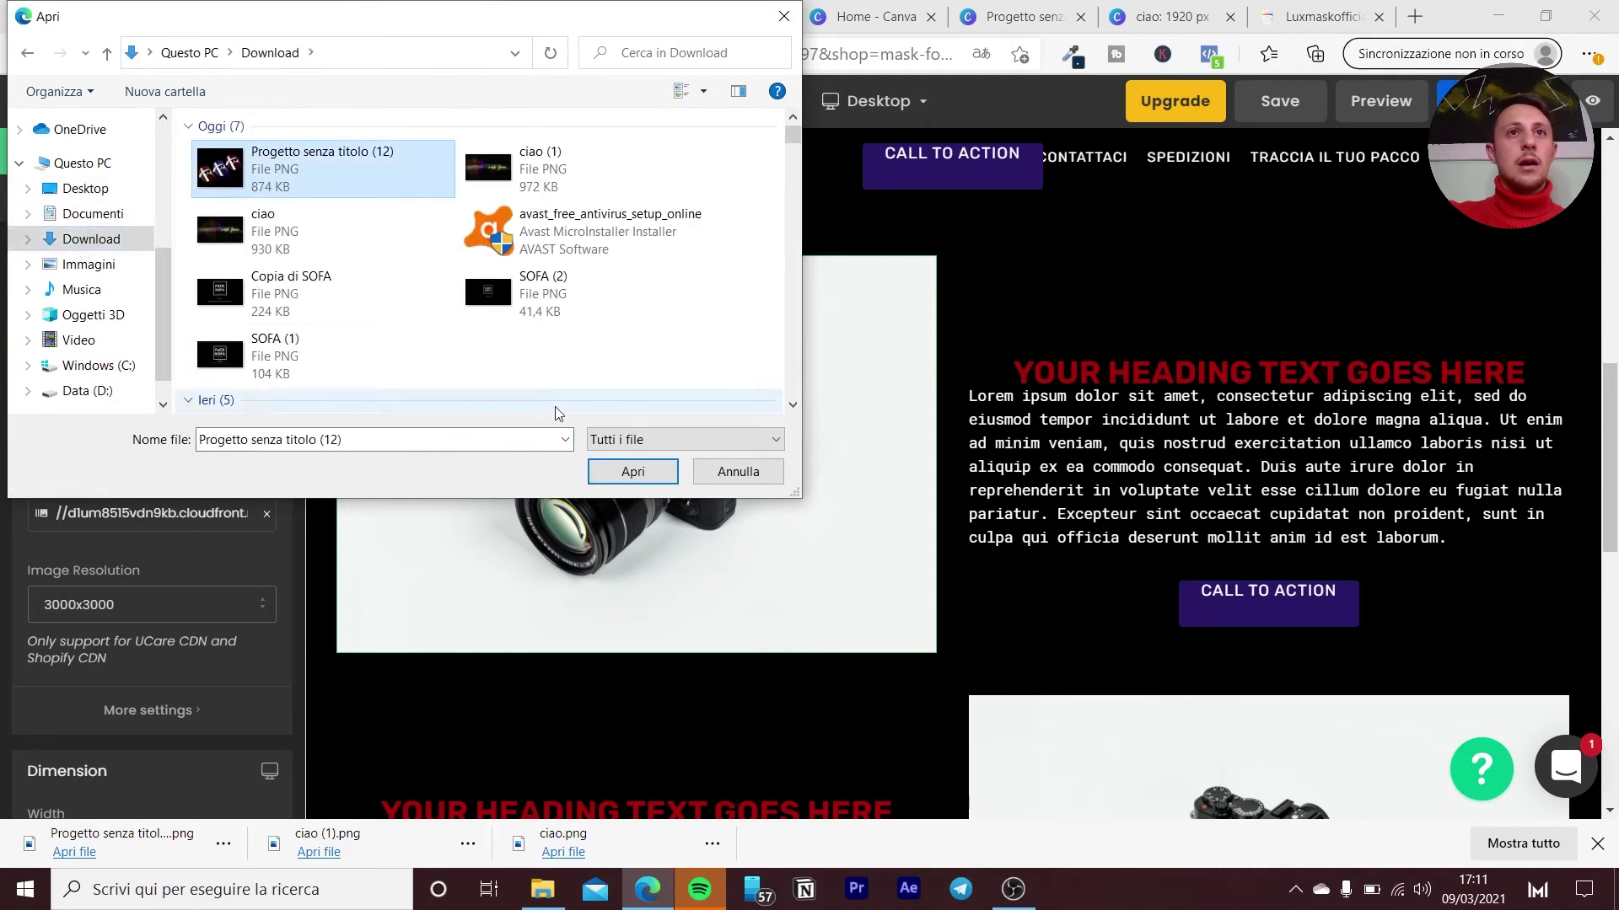
left_click(633, 472)
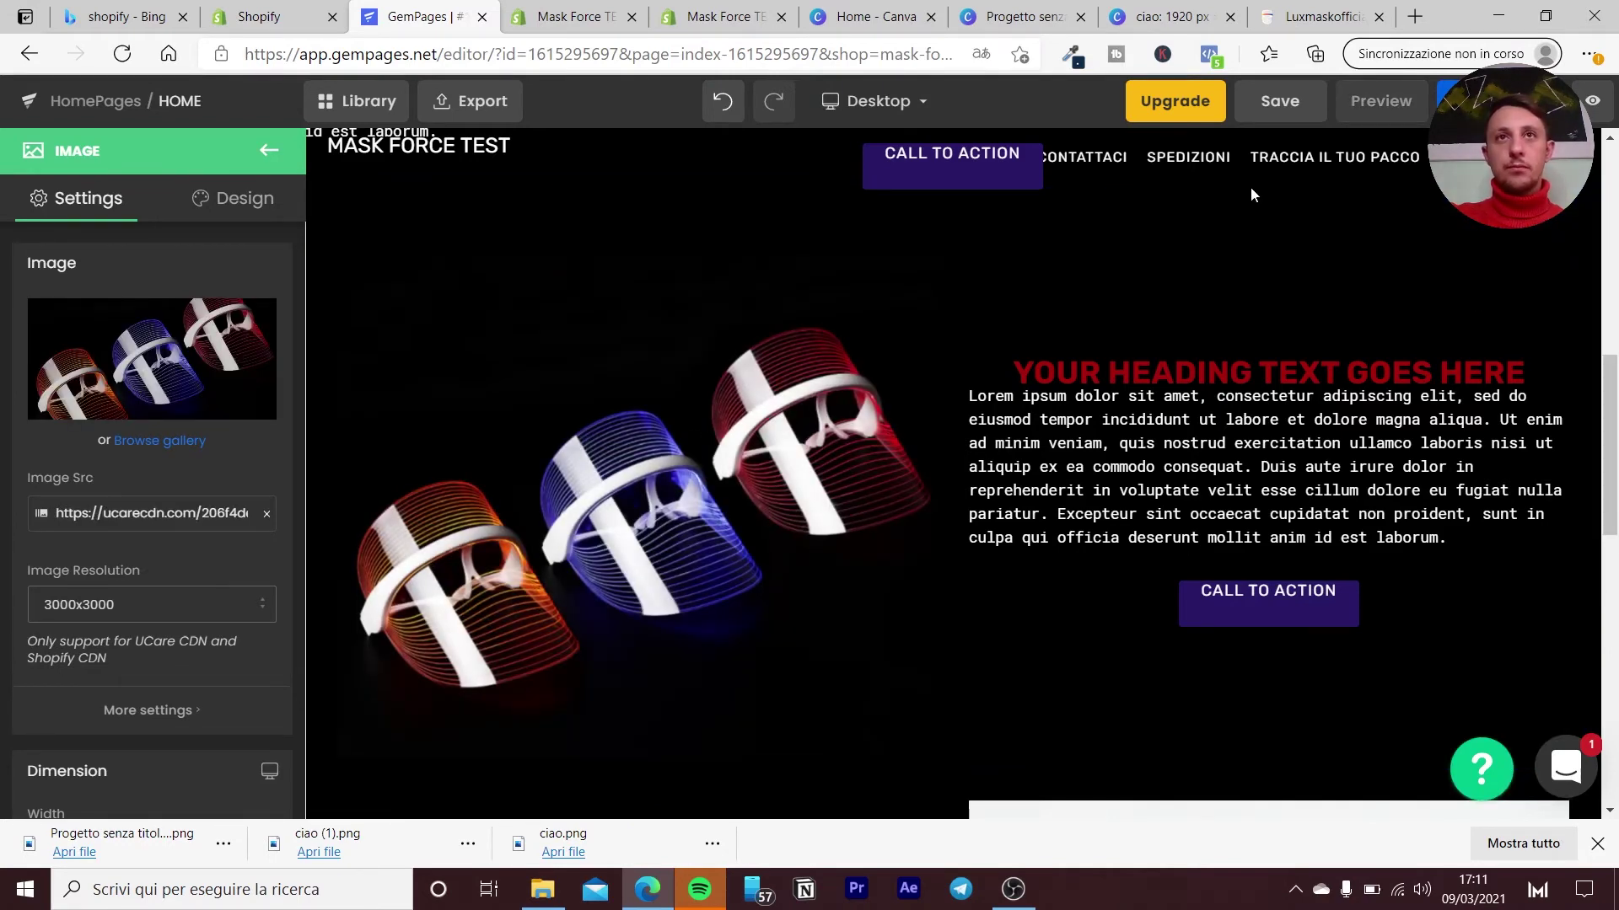
scroll(1614, 451, "down", 1)
scroll(1615, 451, "down", 5)
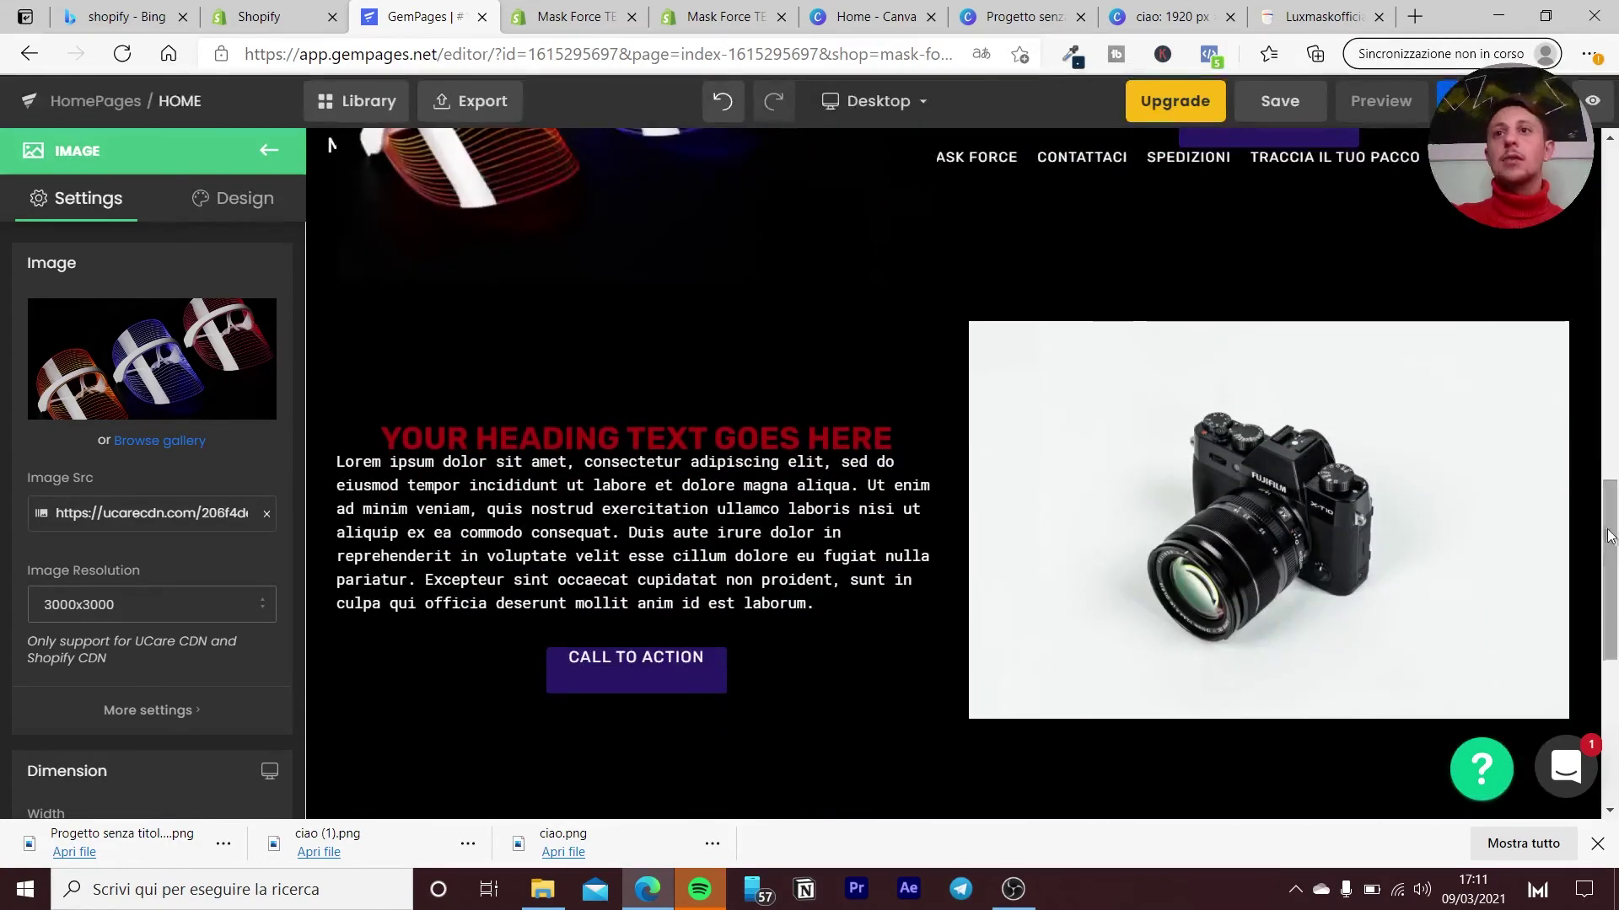
Return to the Canva design and delete its existing image.
left_click(873, 16)
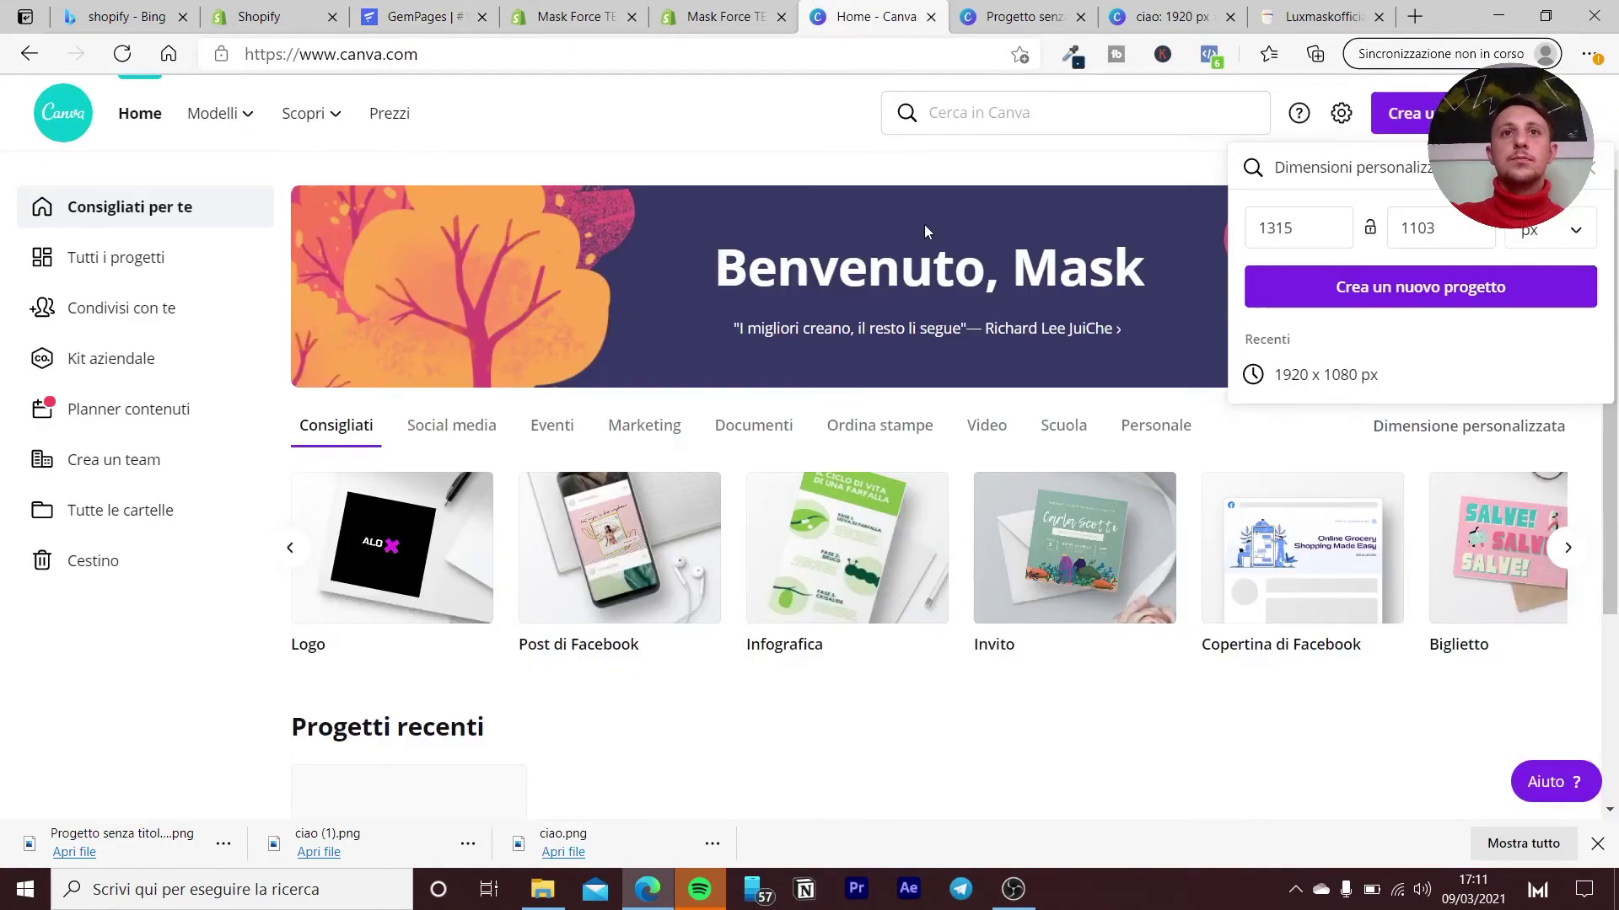
left_click(1024, 17)
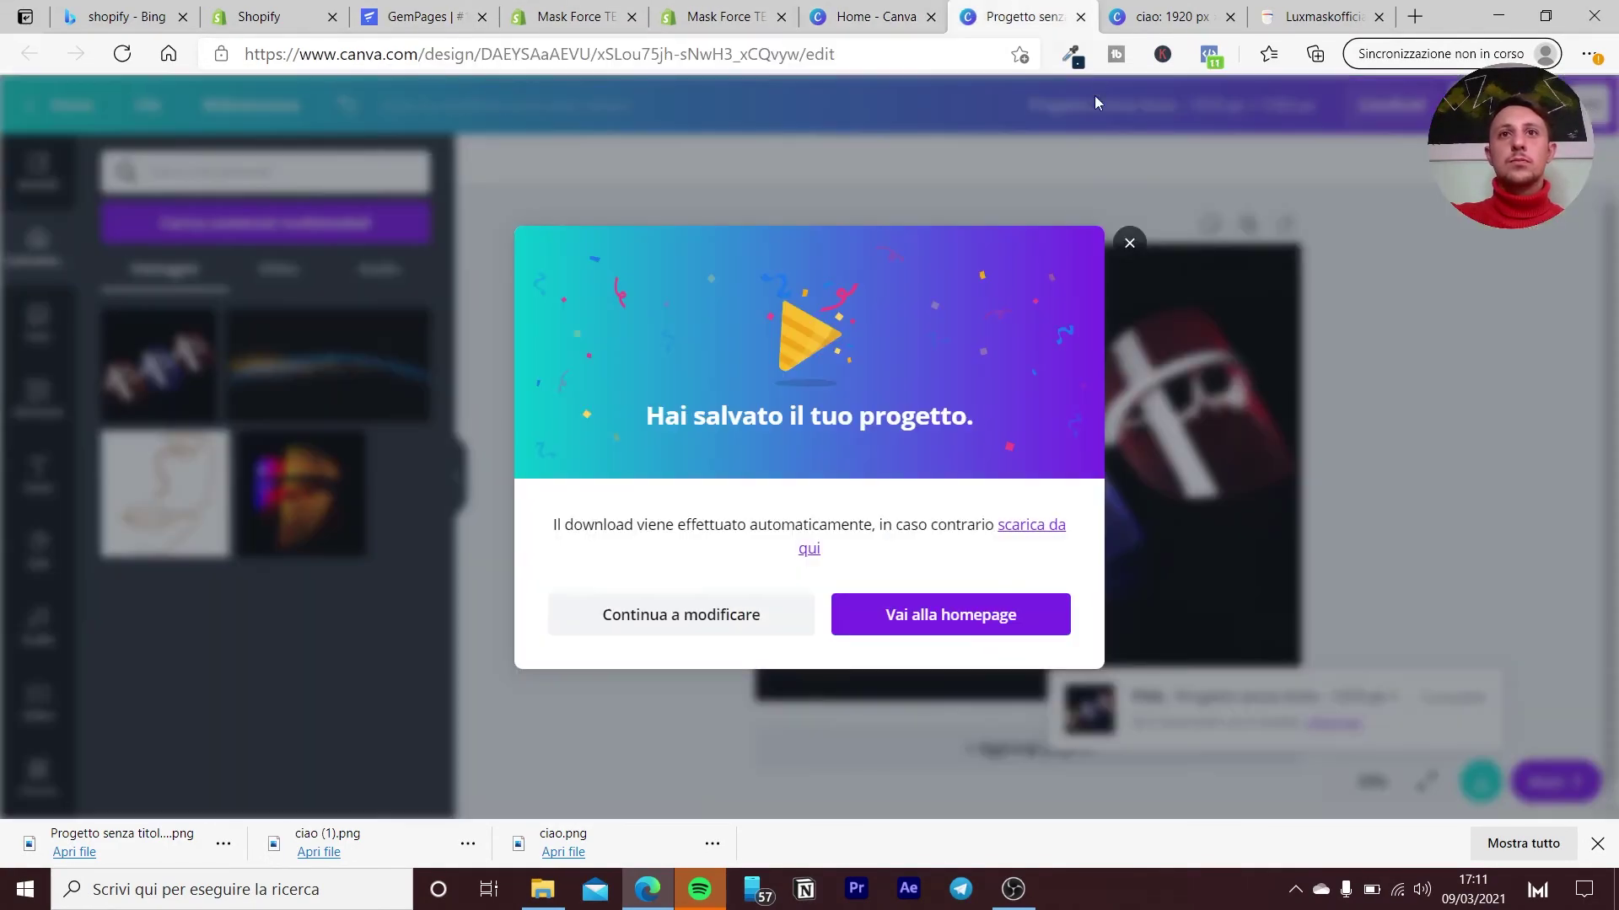
left_click(1130, 244)
right_click(1145, 352)
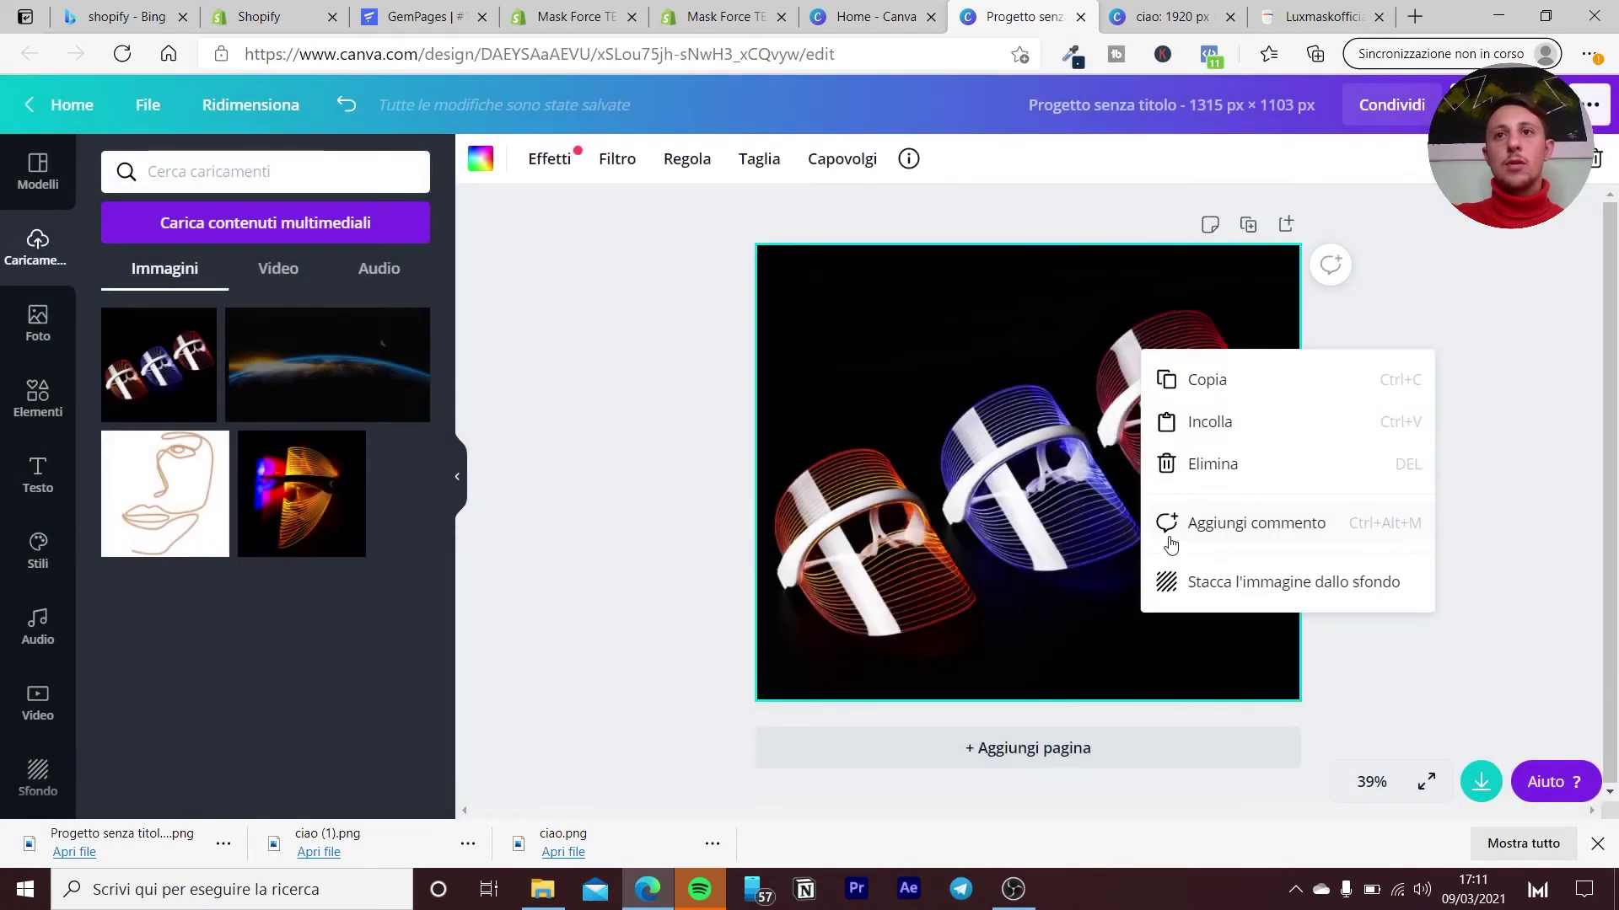
left_click(1218, 463)
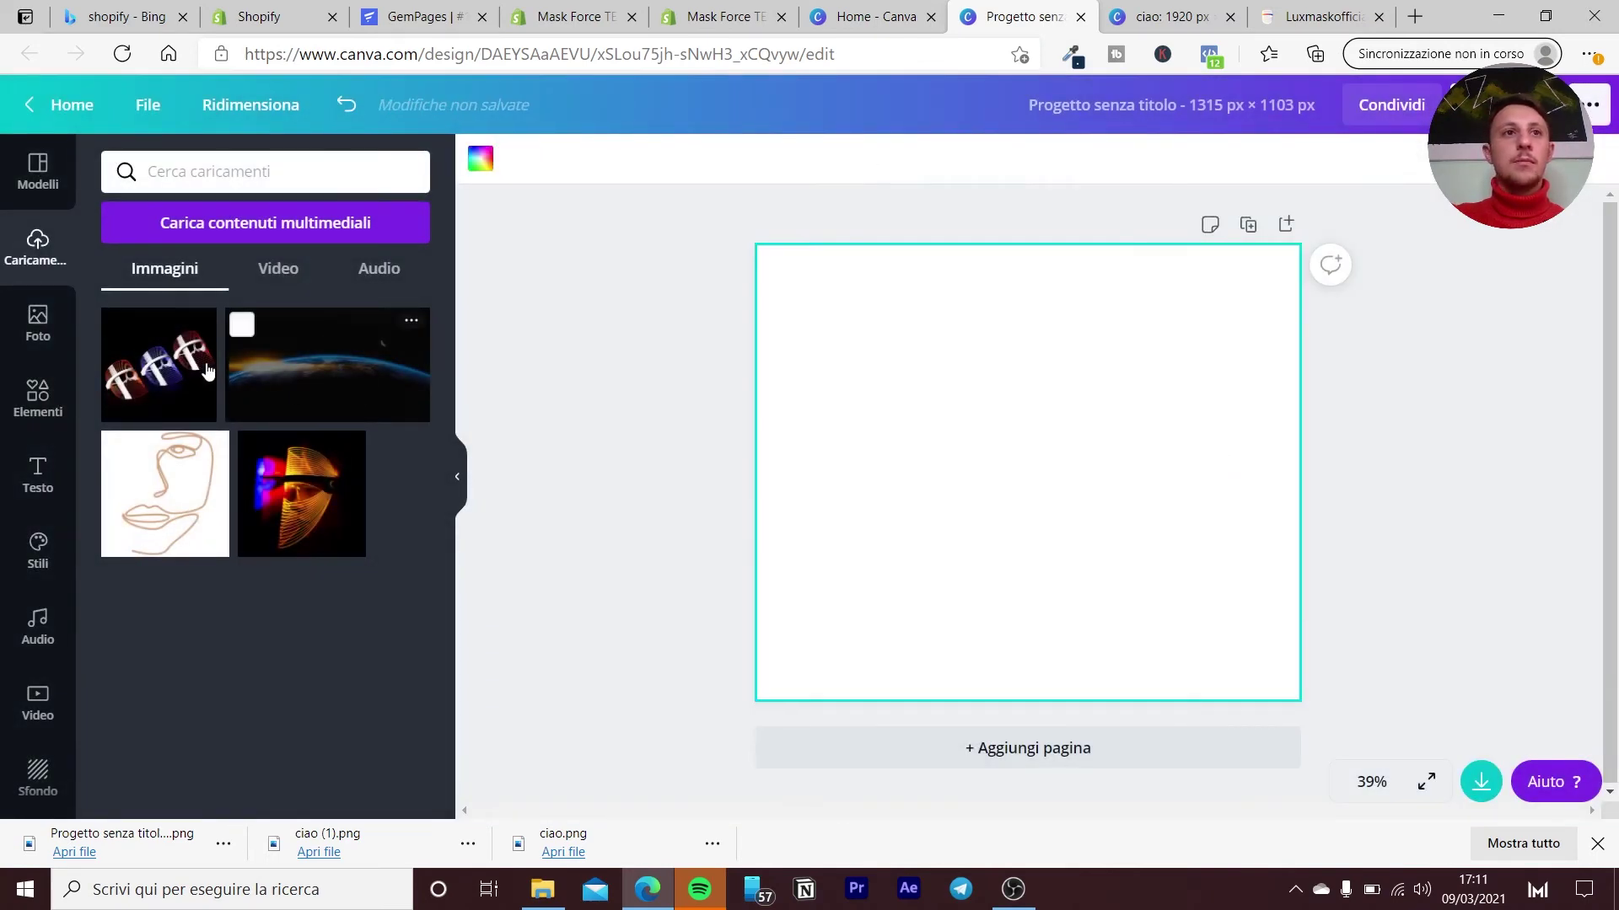
Upload a mask photo from the Desktop 'immagini mask' folder and place it on the page.
left_click(221, 224)
left_click(148, 307)
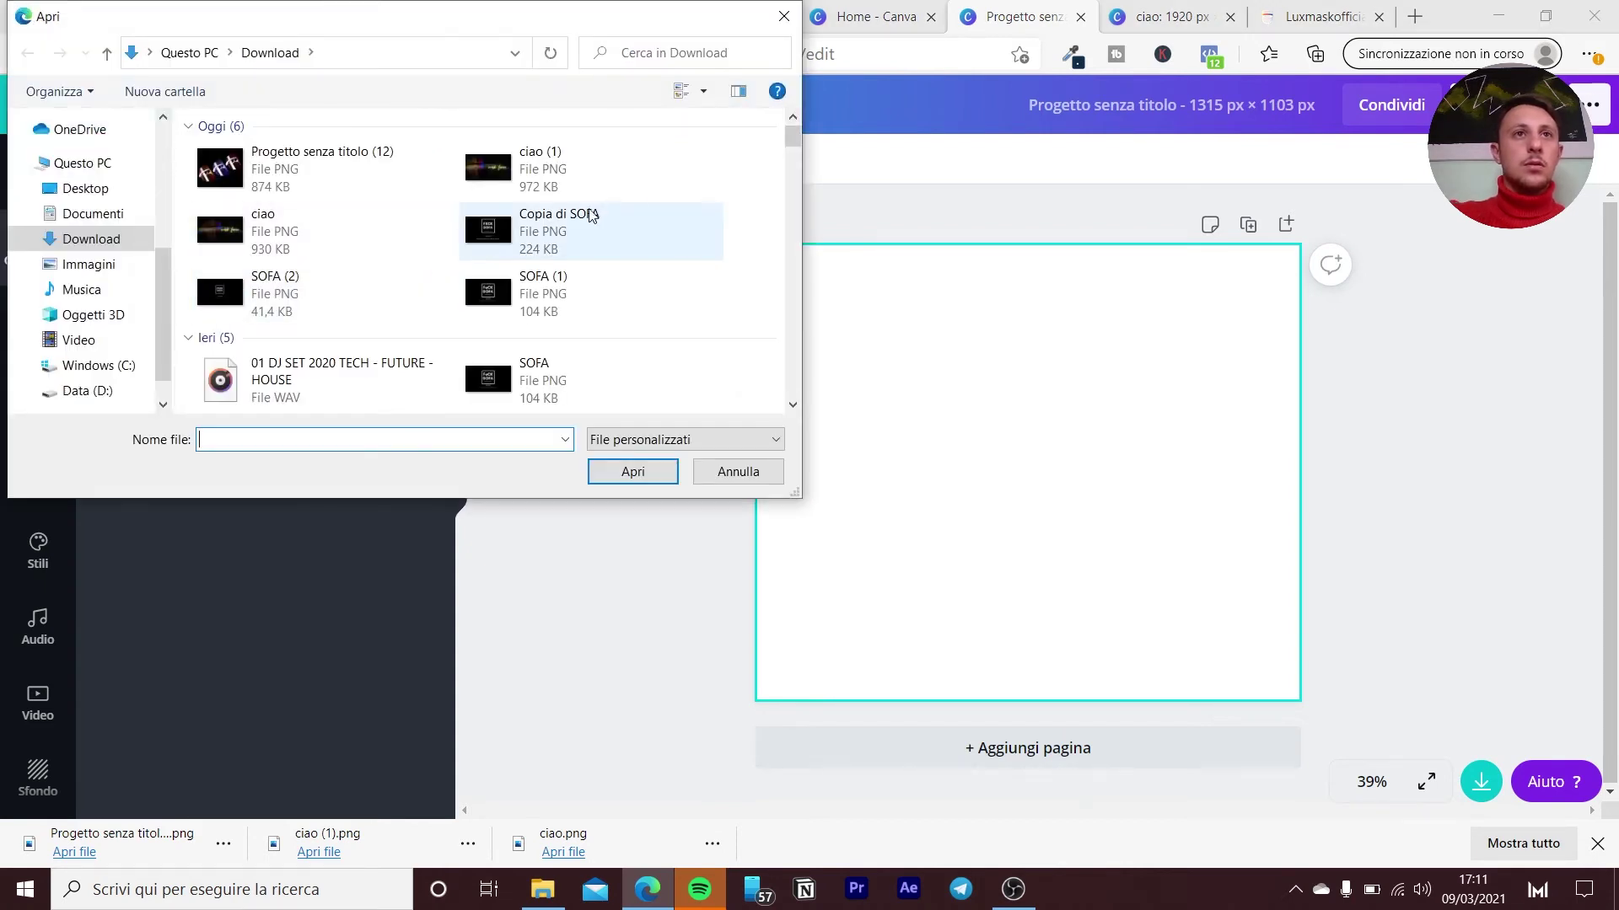
left_click(113, 187)
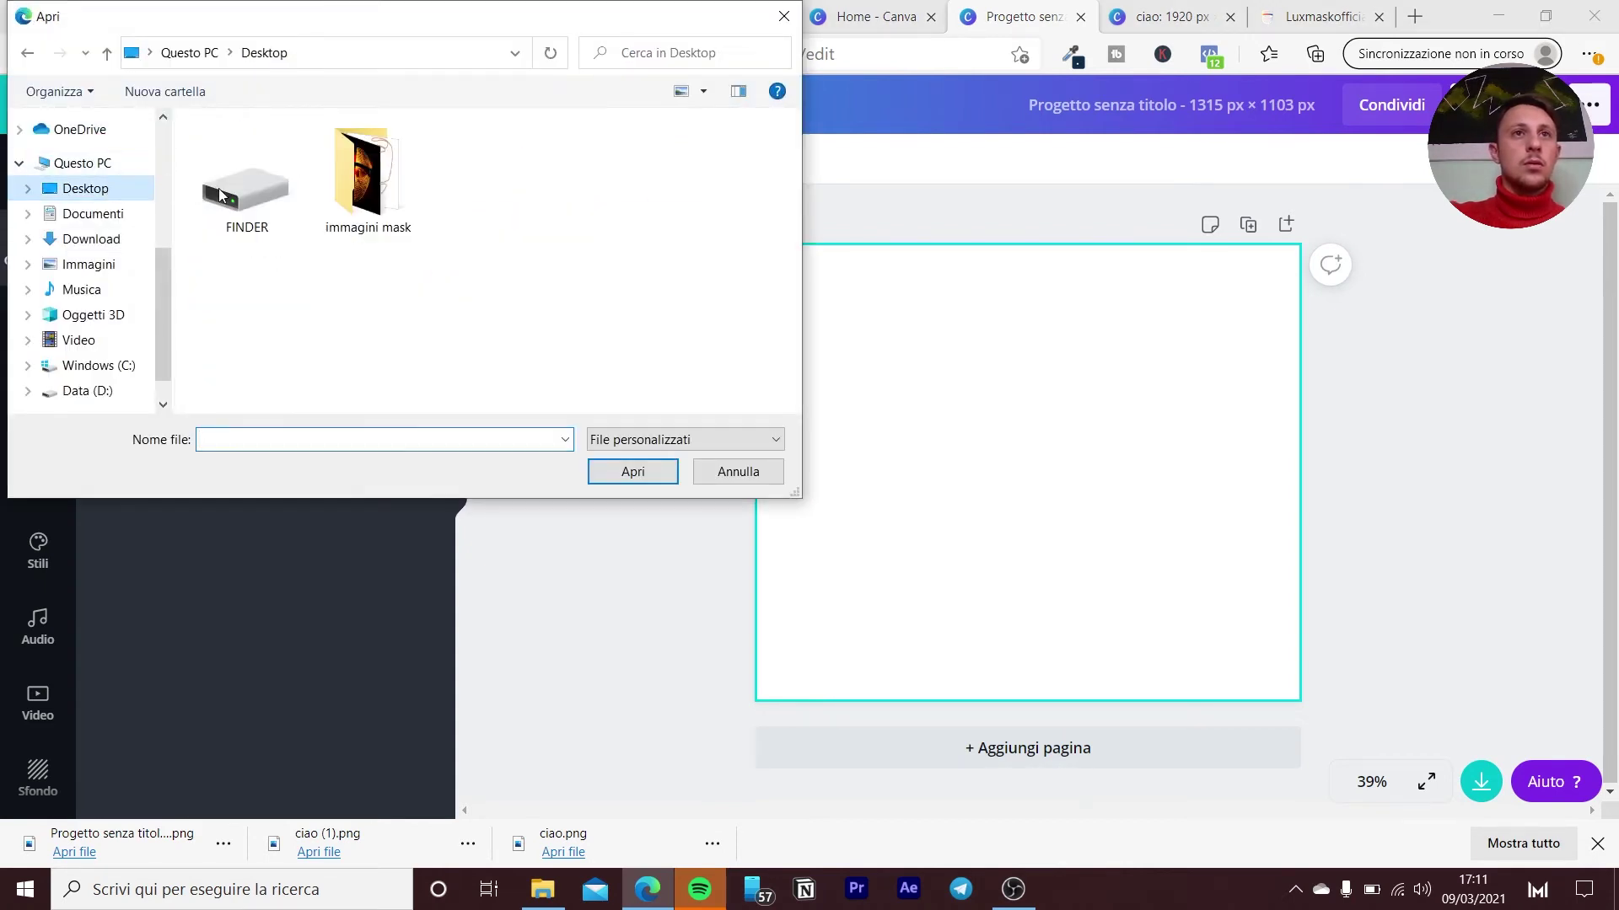
double_click(364, 173)
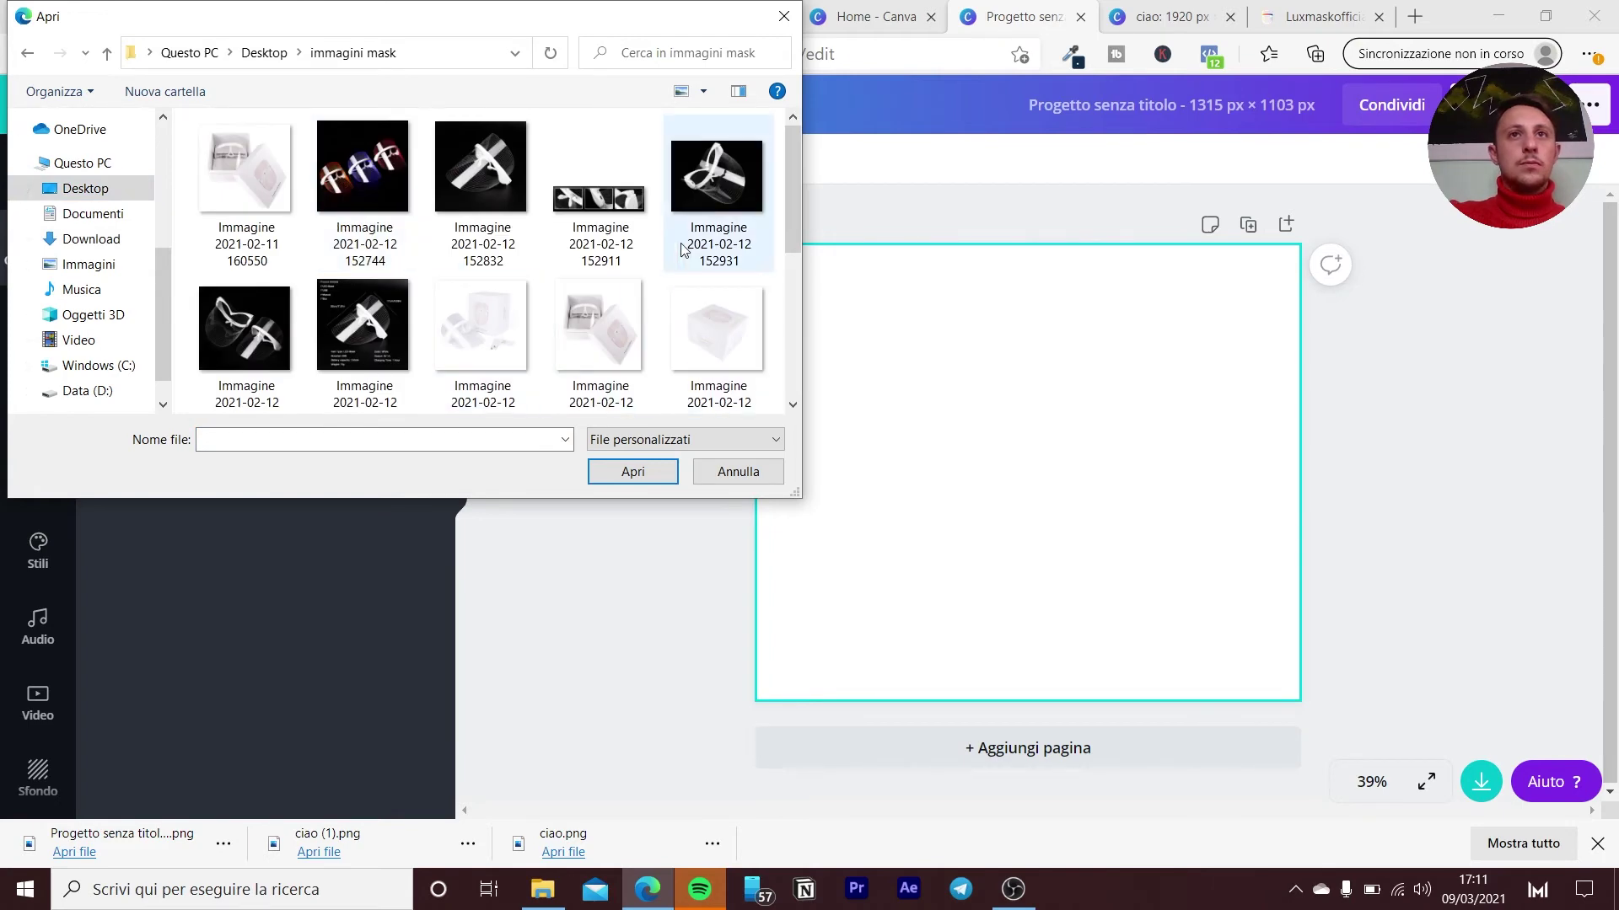
scroll(389, 305, "down", 3)
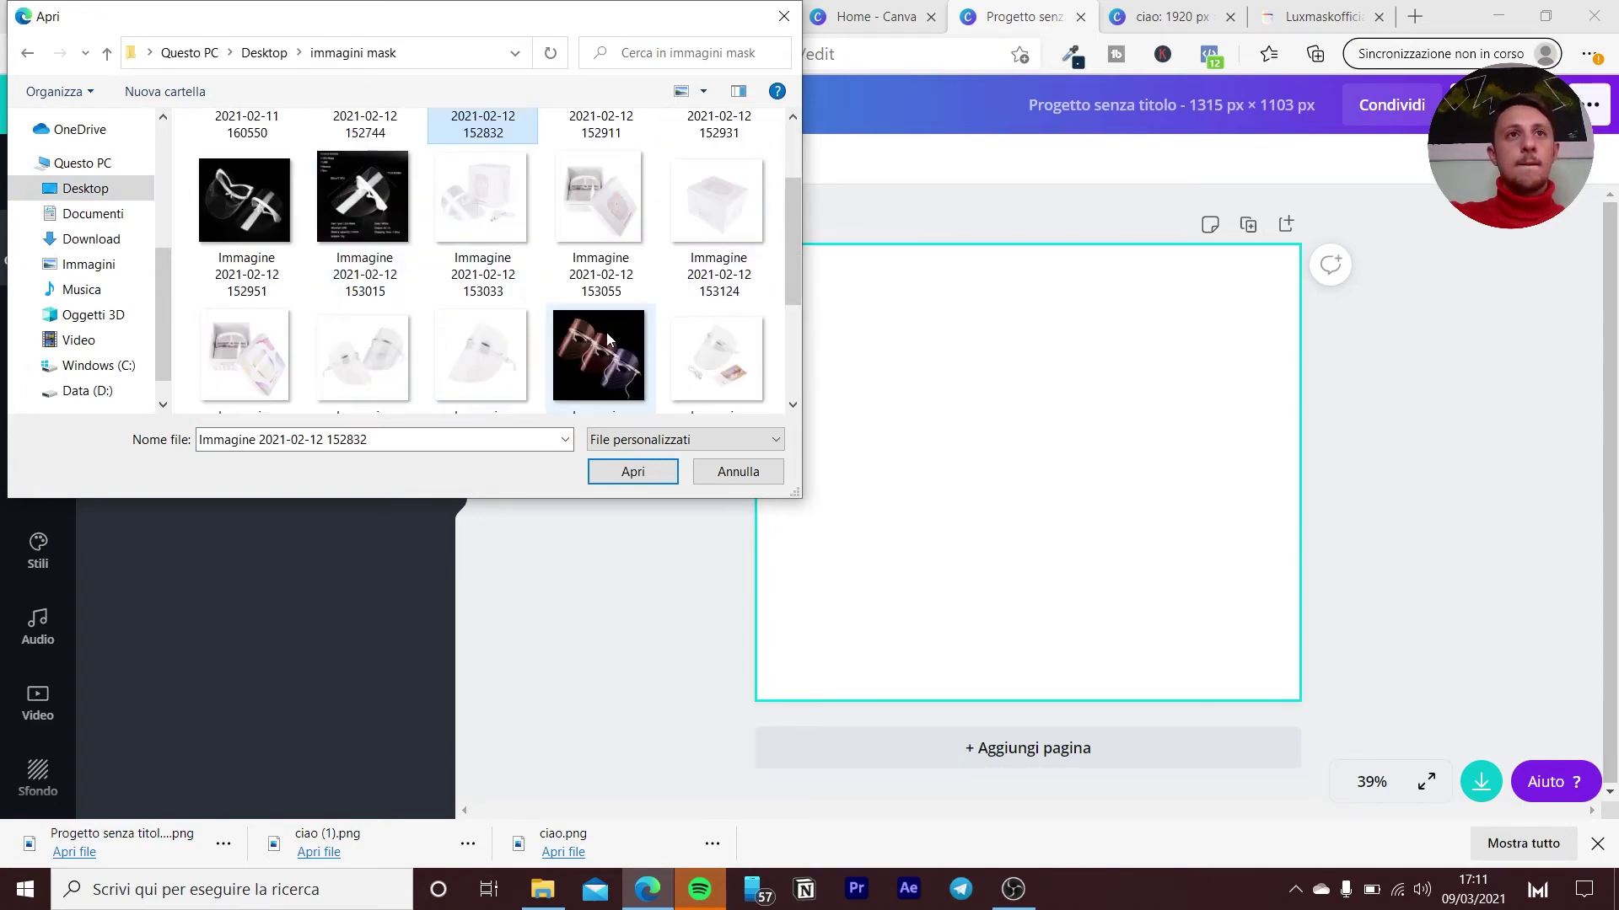
left_click(606, 336)
left_click(629, 475)
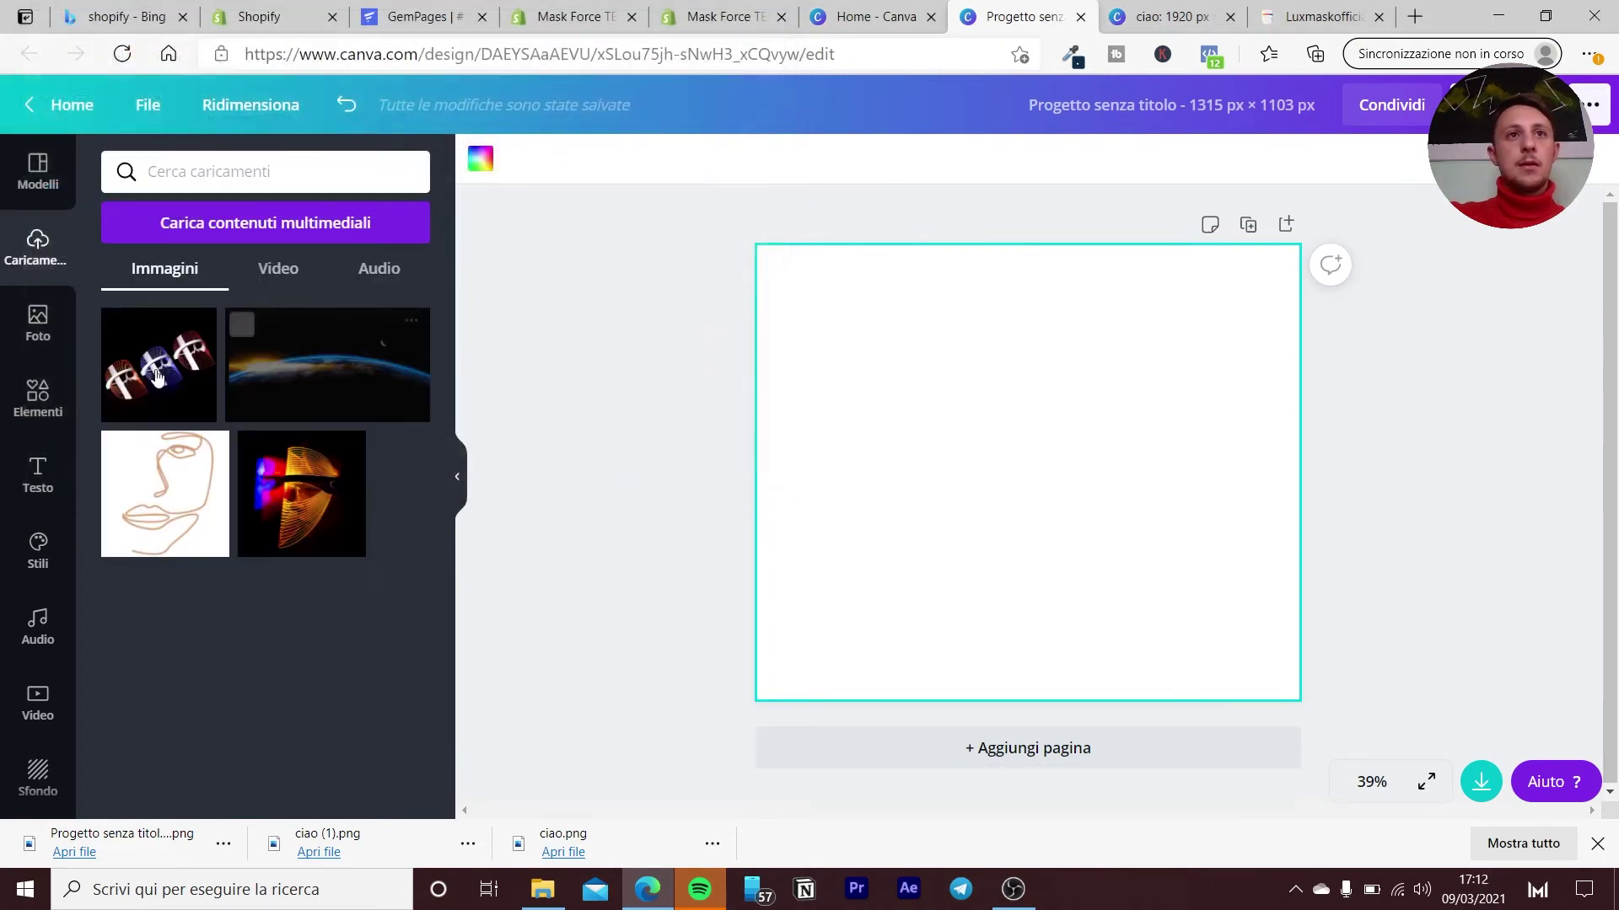
left_click(166, 385)
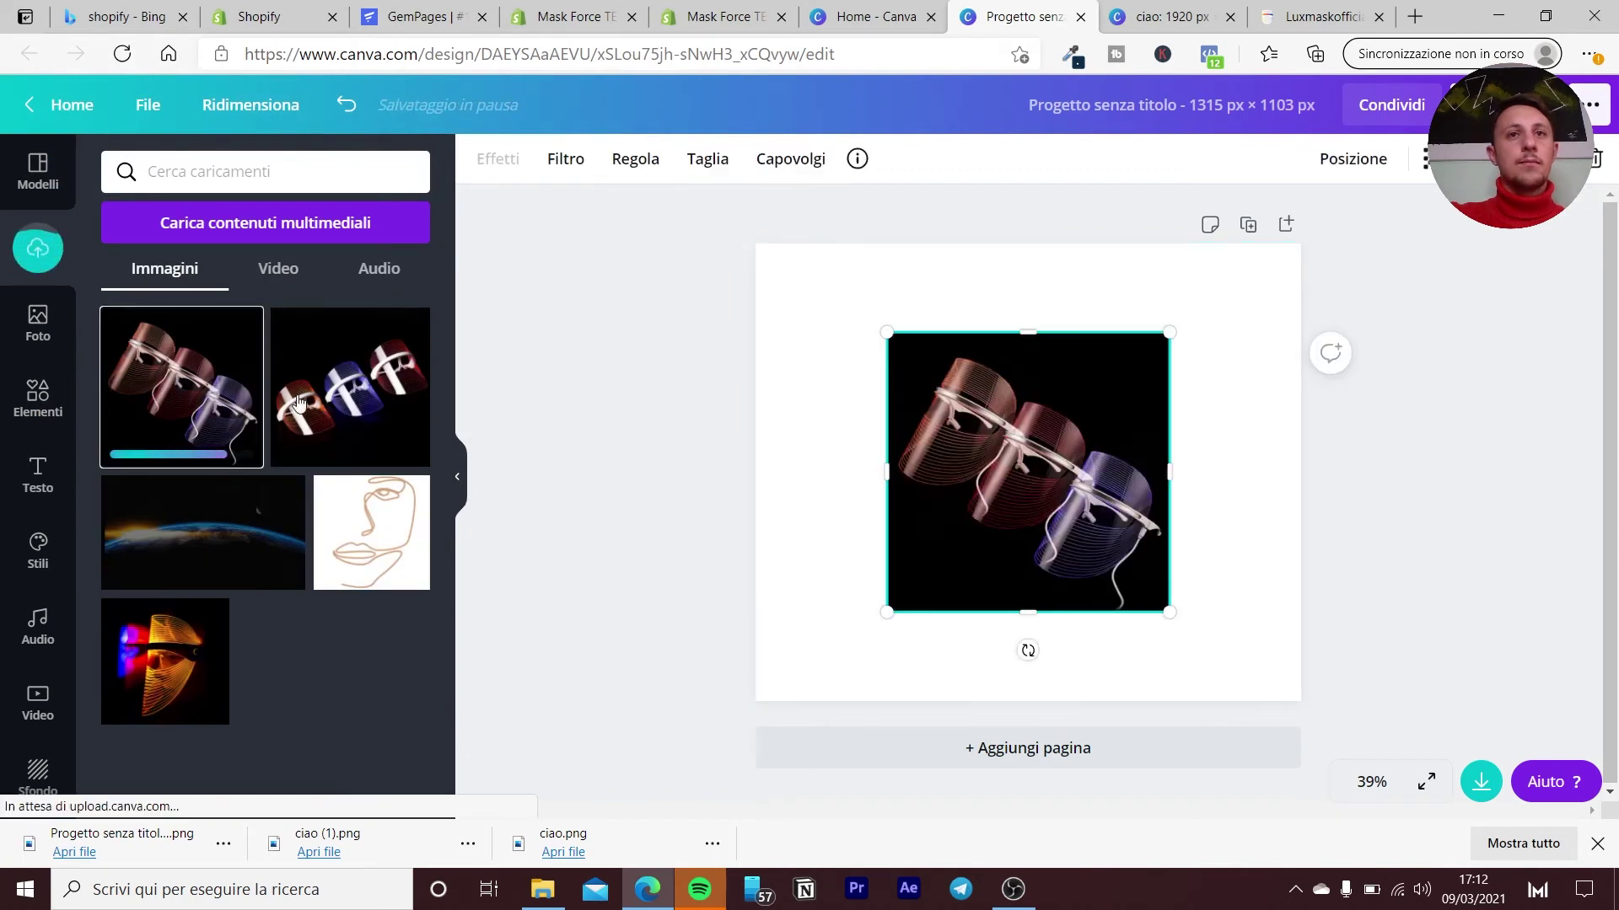
Set the new mask photo as the page background and download the design as PNG.
right_click(987, 430)
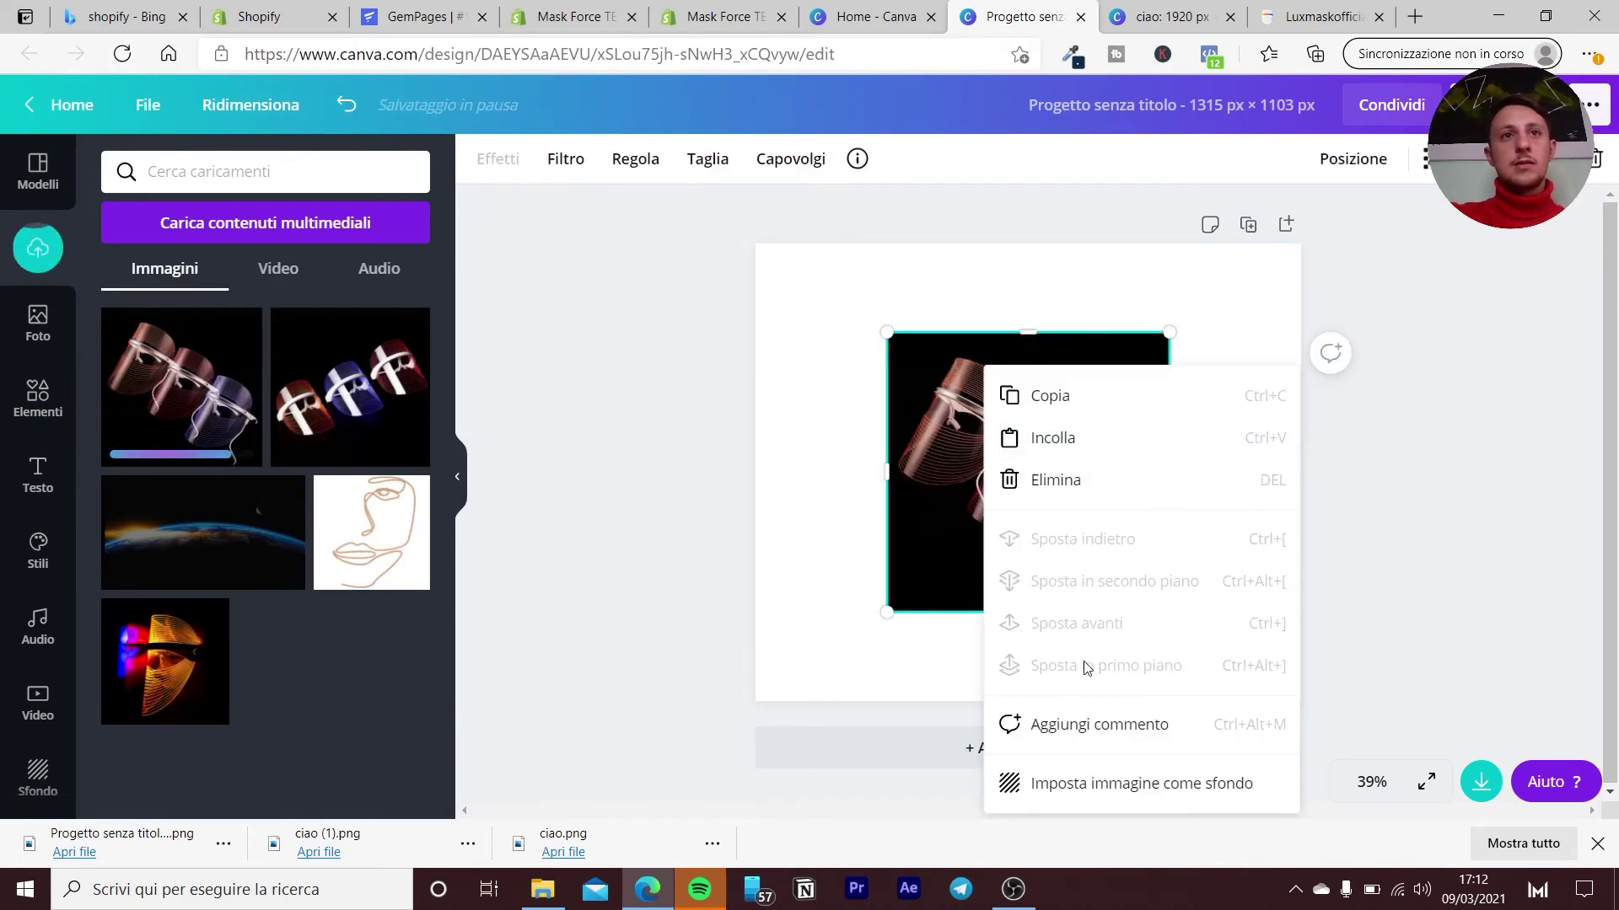
left_click(1108, 787)
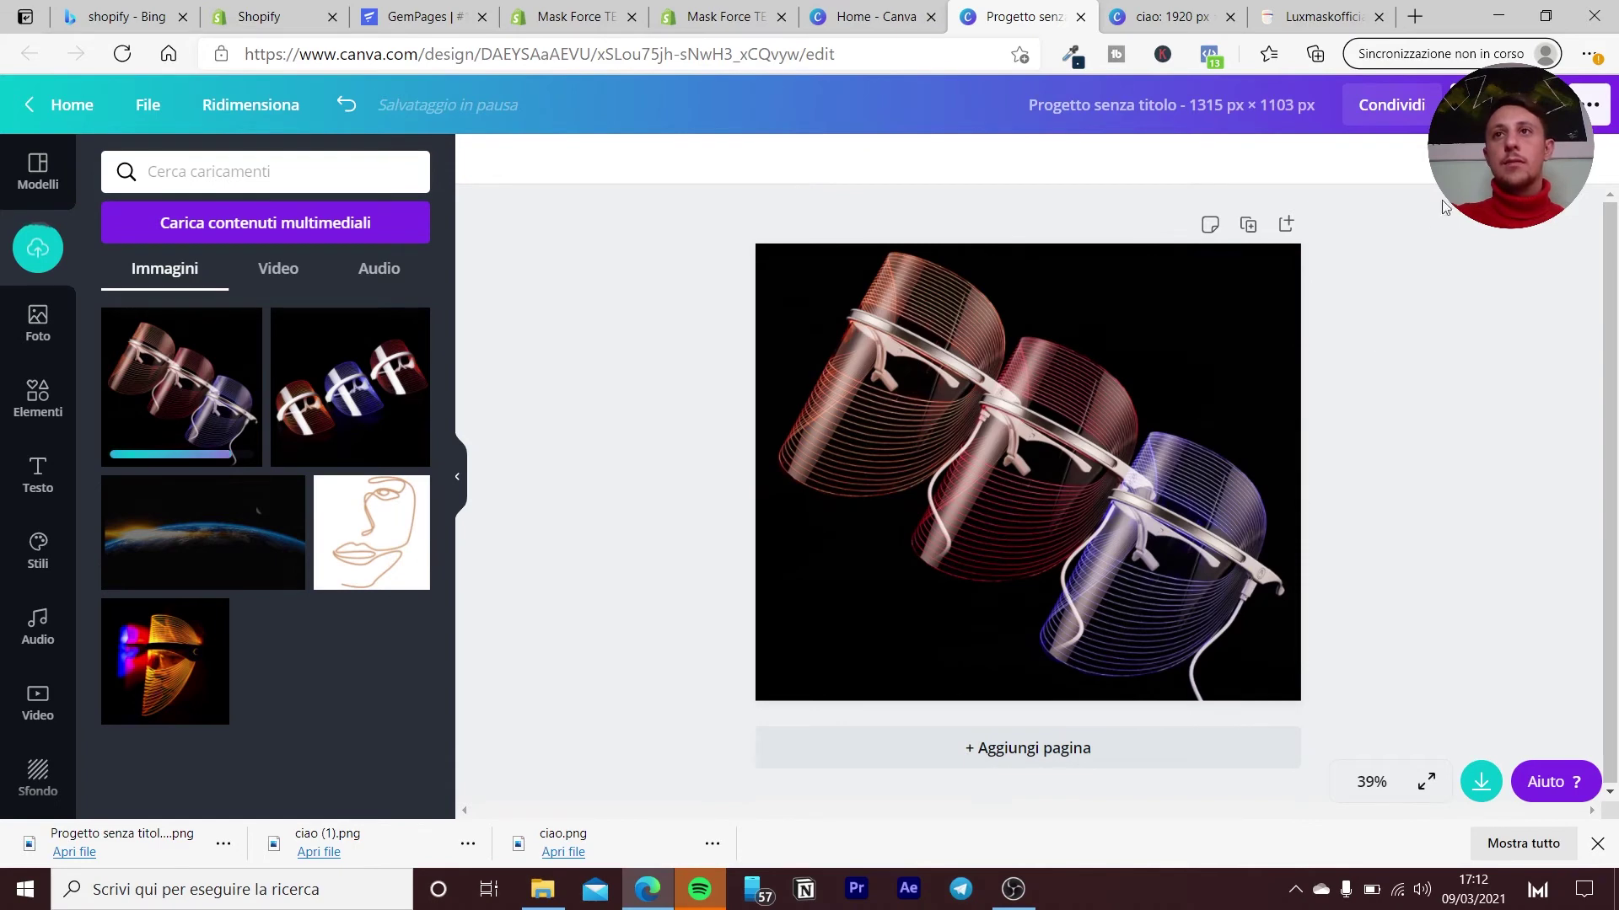
left_click(1492, 104)
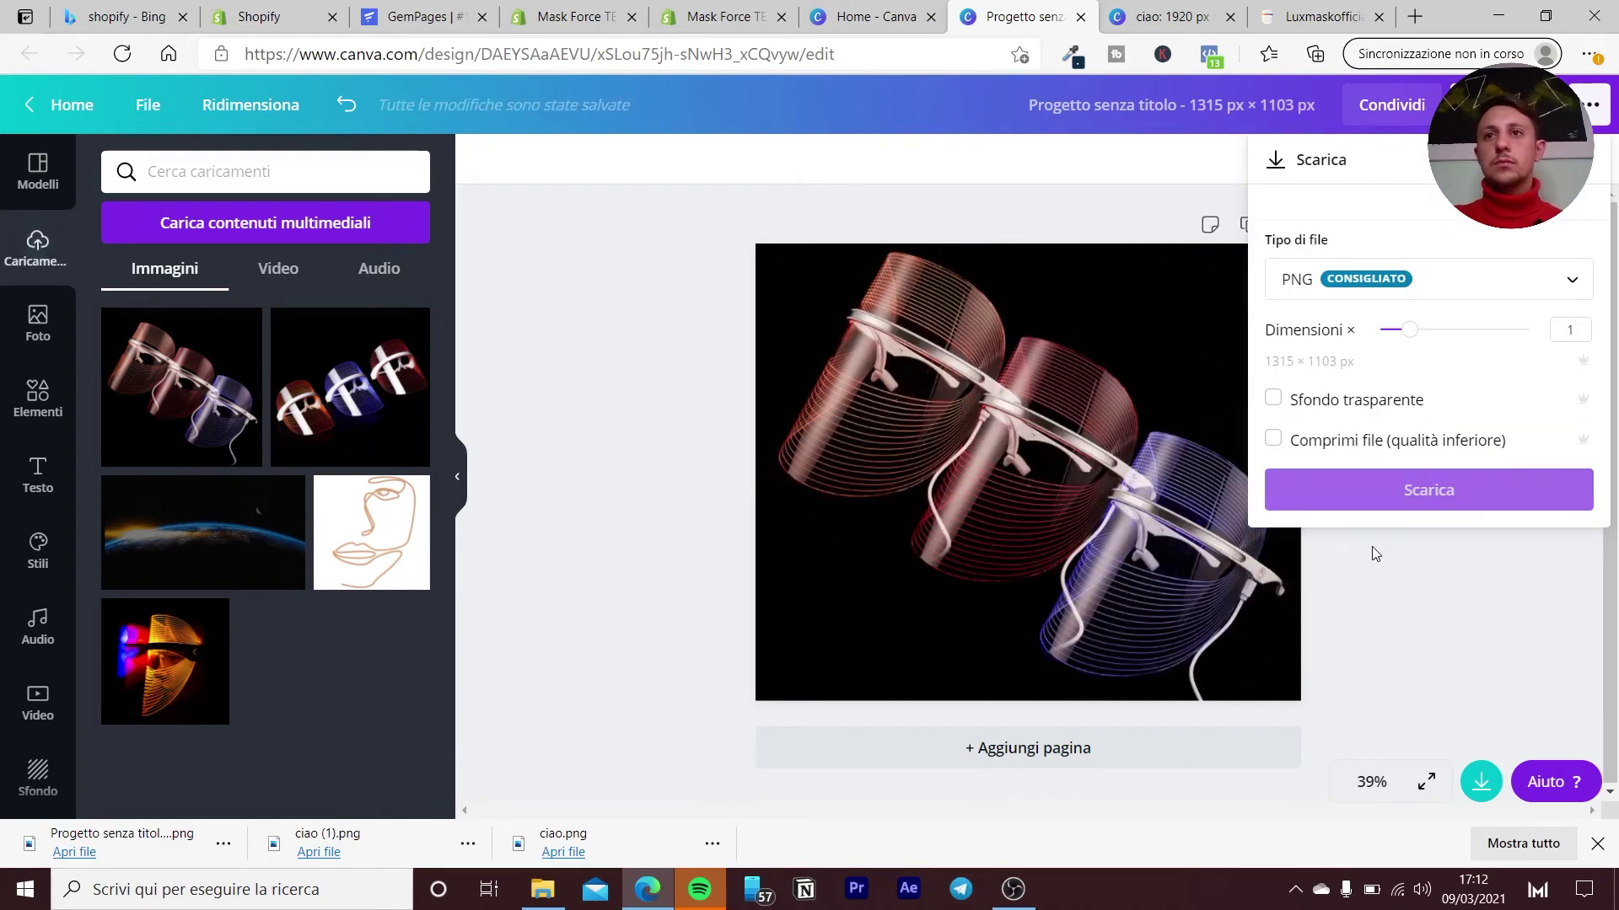
left_click(1385, 495)
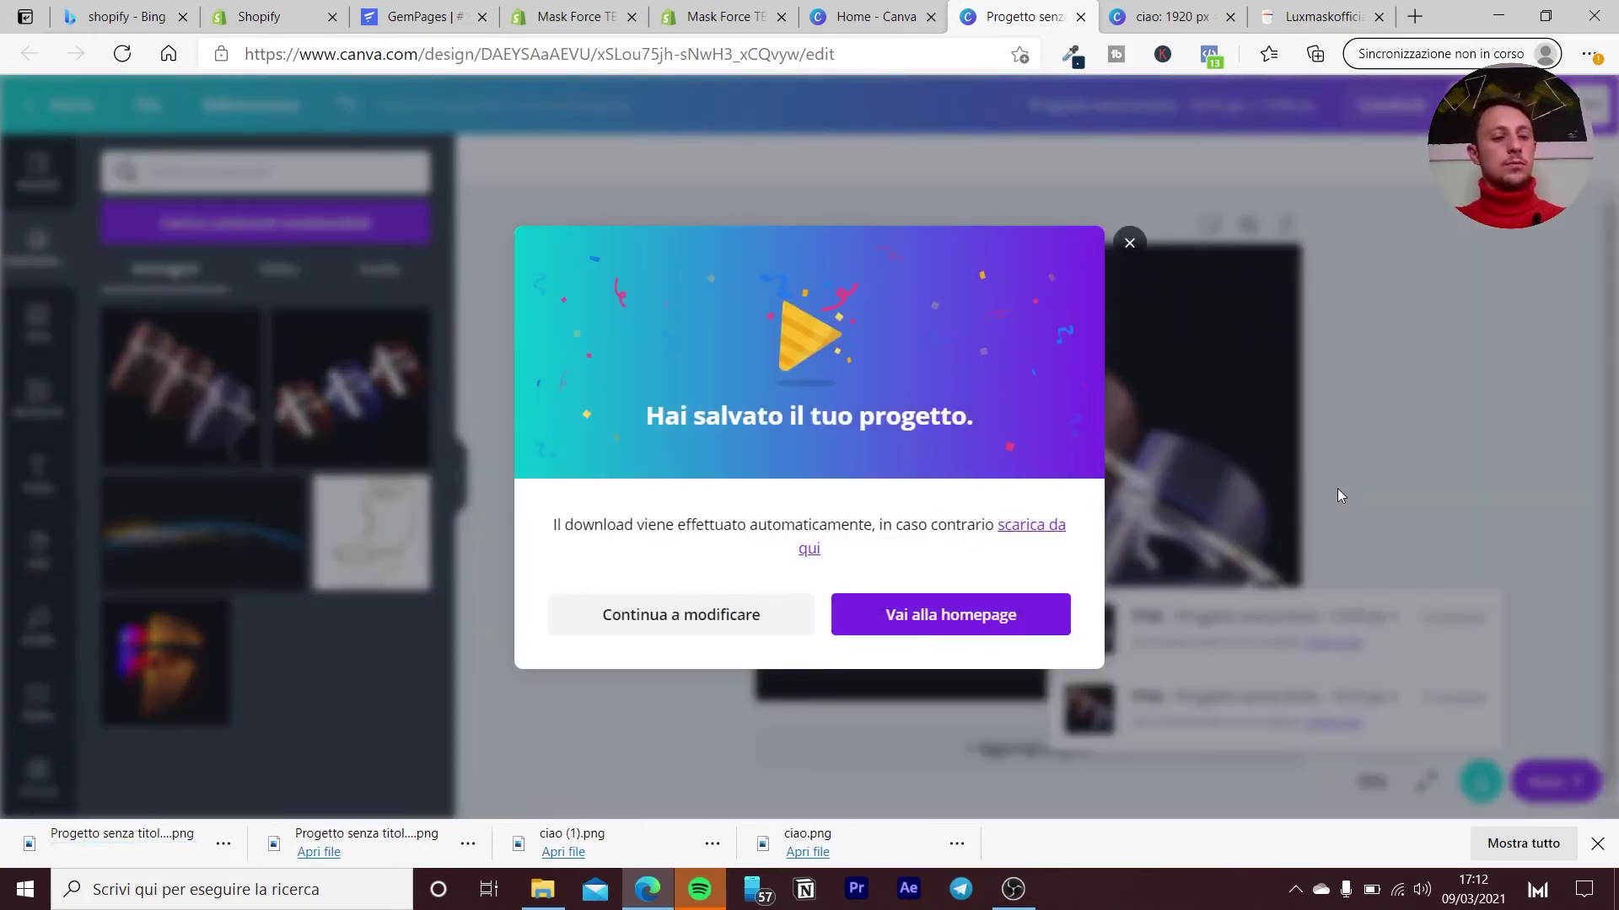
left_click(1129, 242)
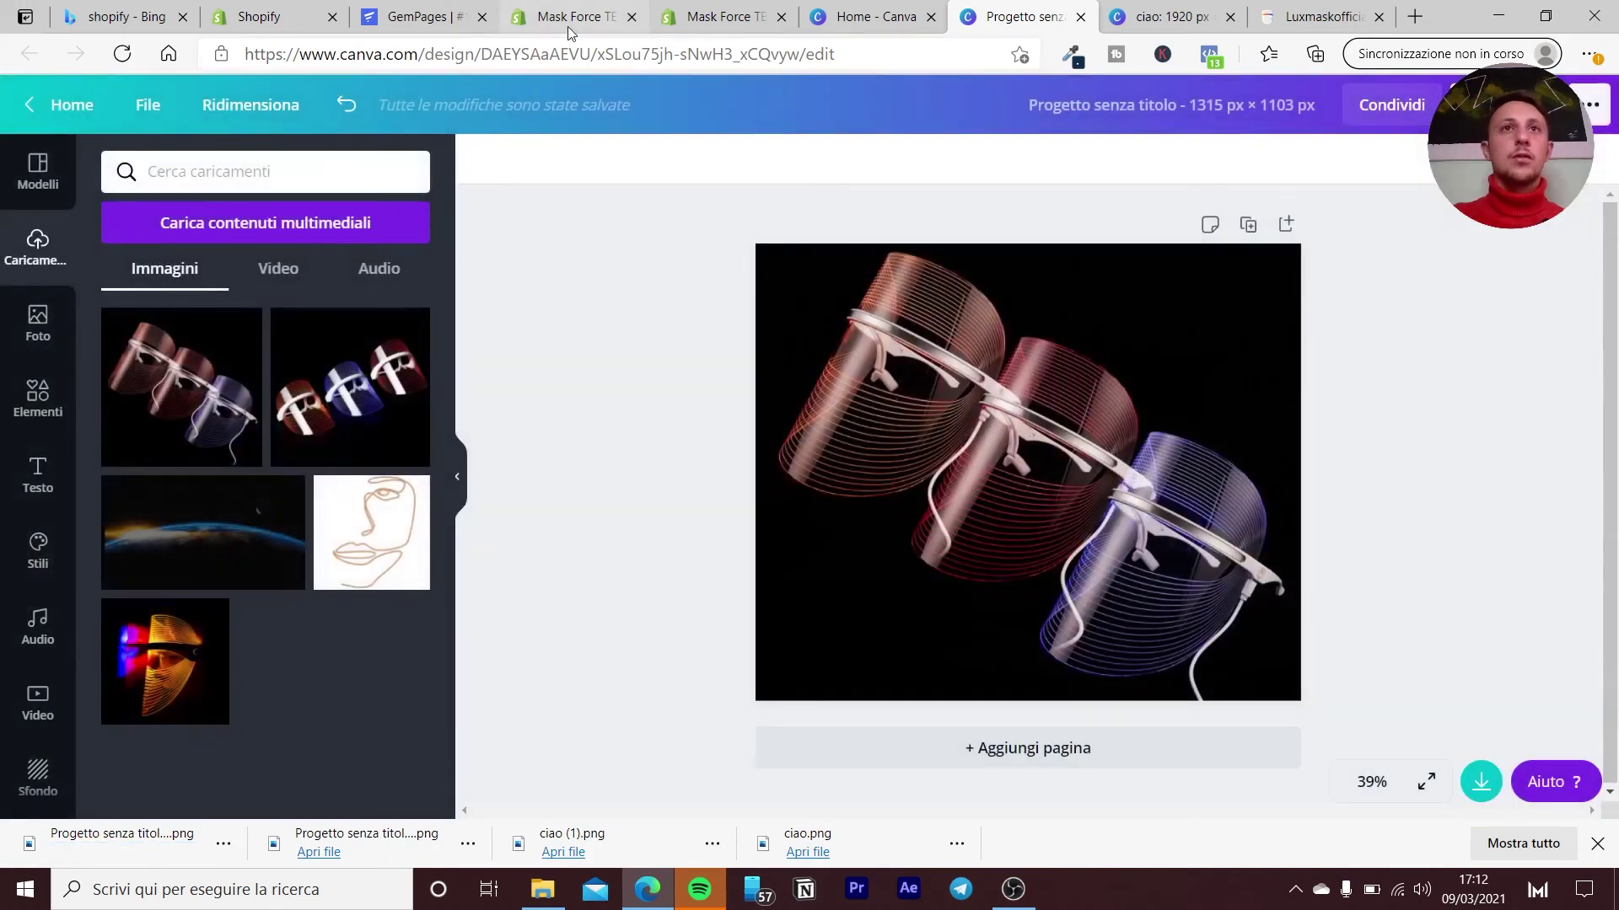
left_click(447, 16)
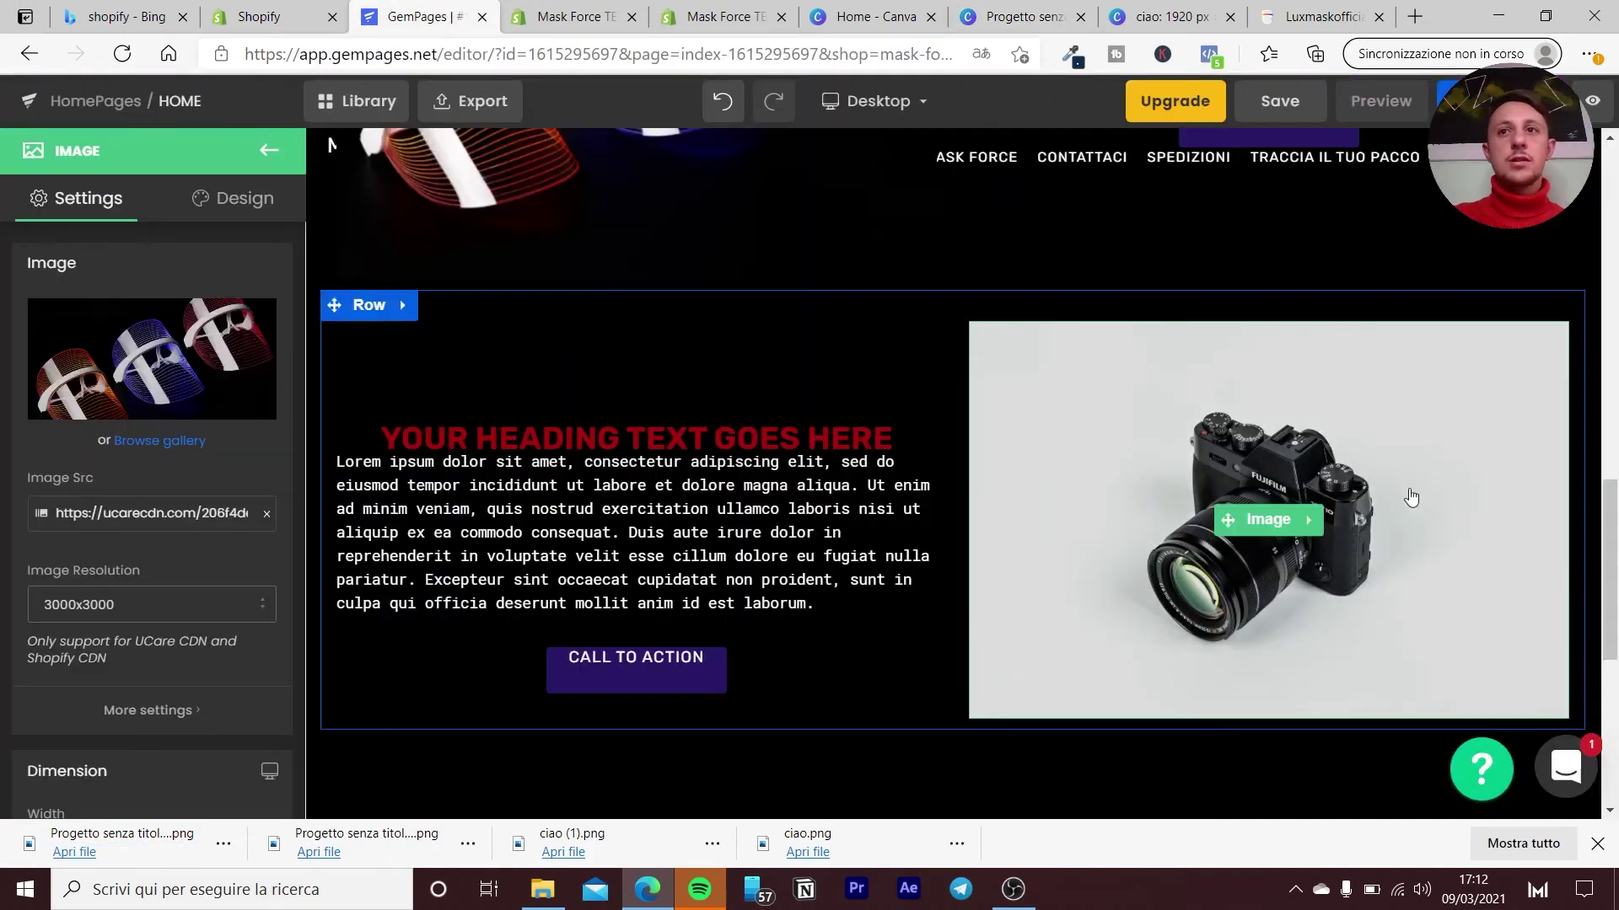
Replace the next row's camera photo with the 'Progetto senza titolo (13)' image.
left_click(1265, 509)
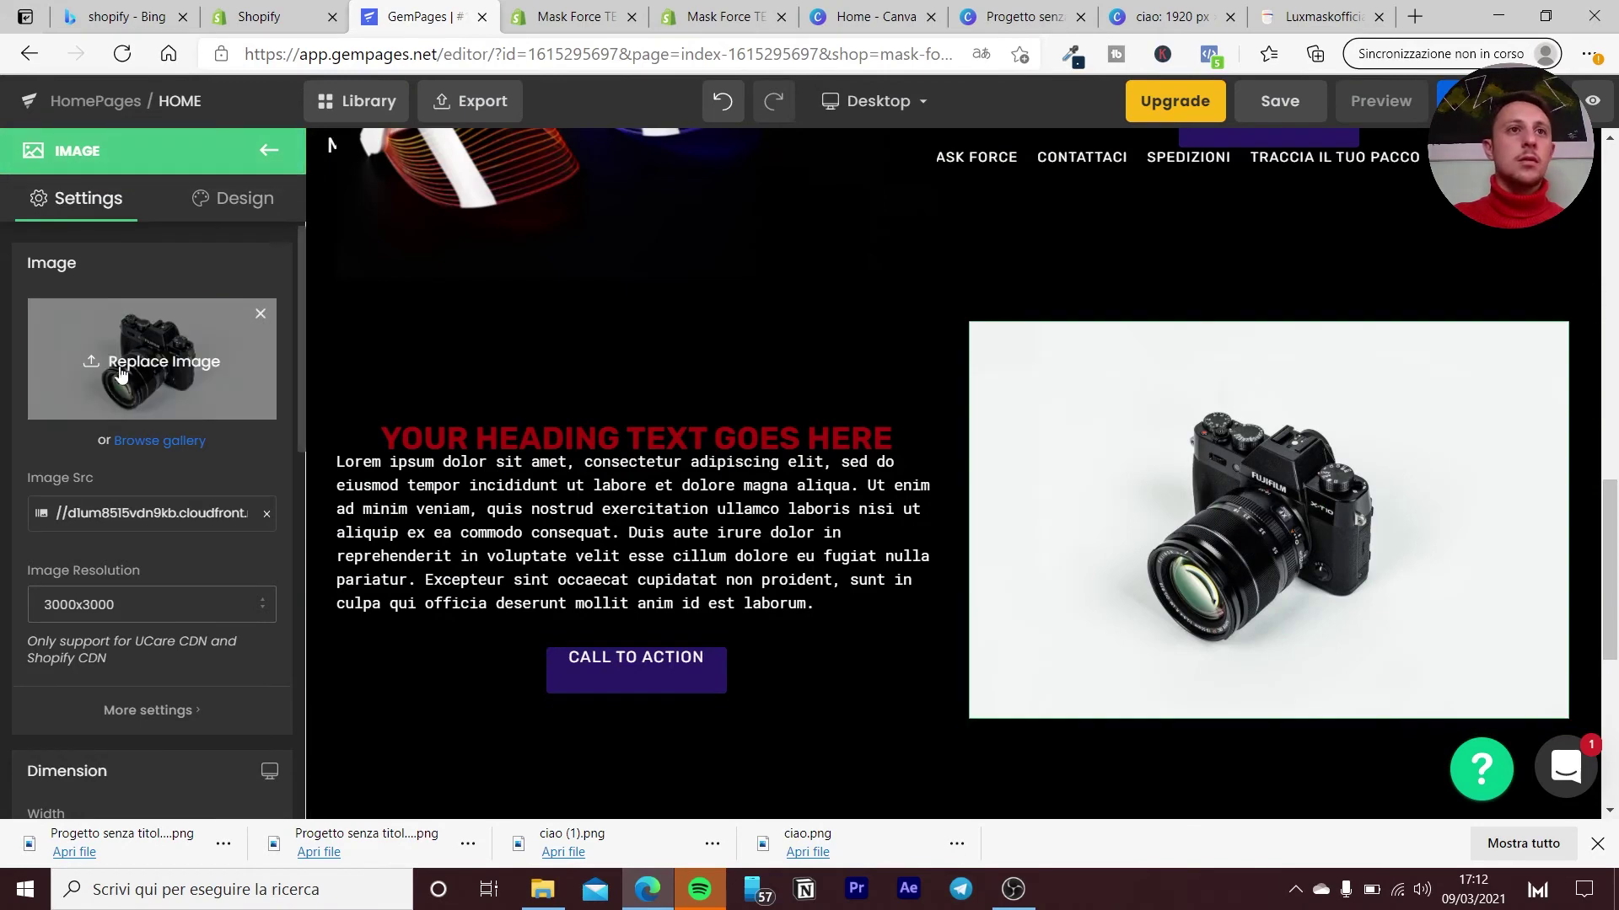
left_click(128, 363)
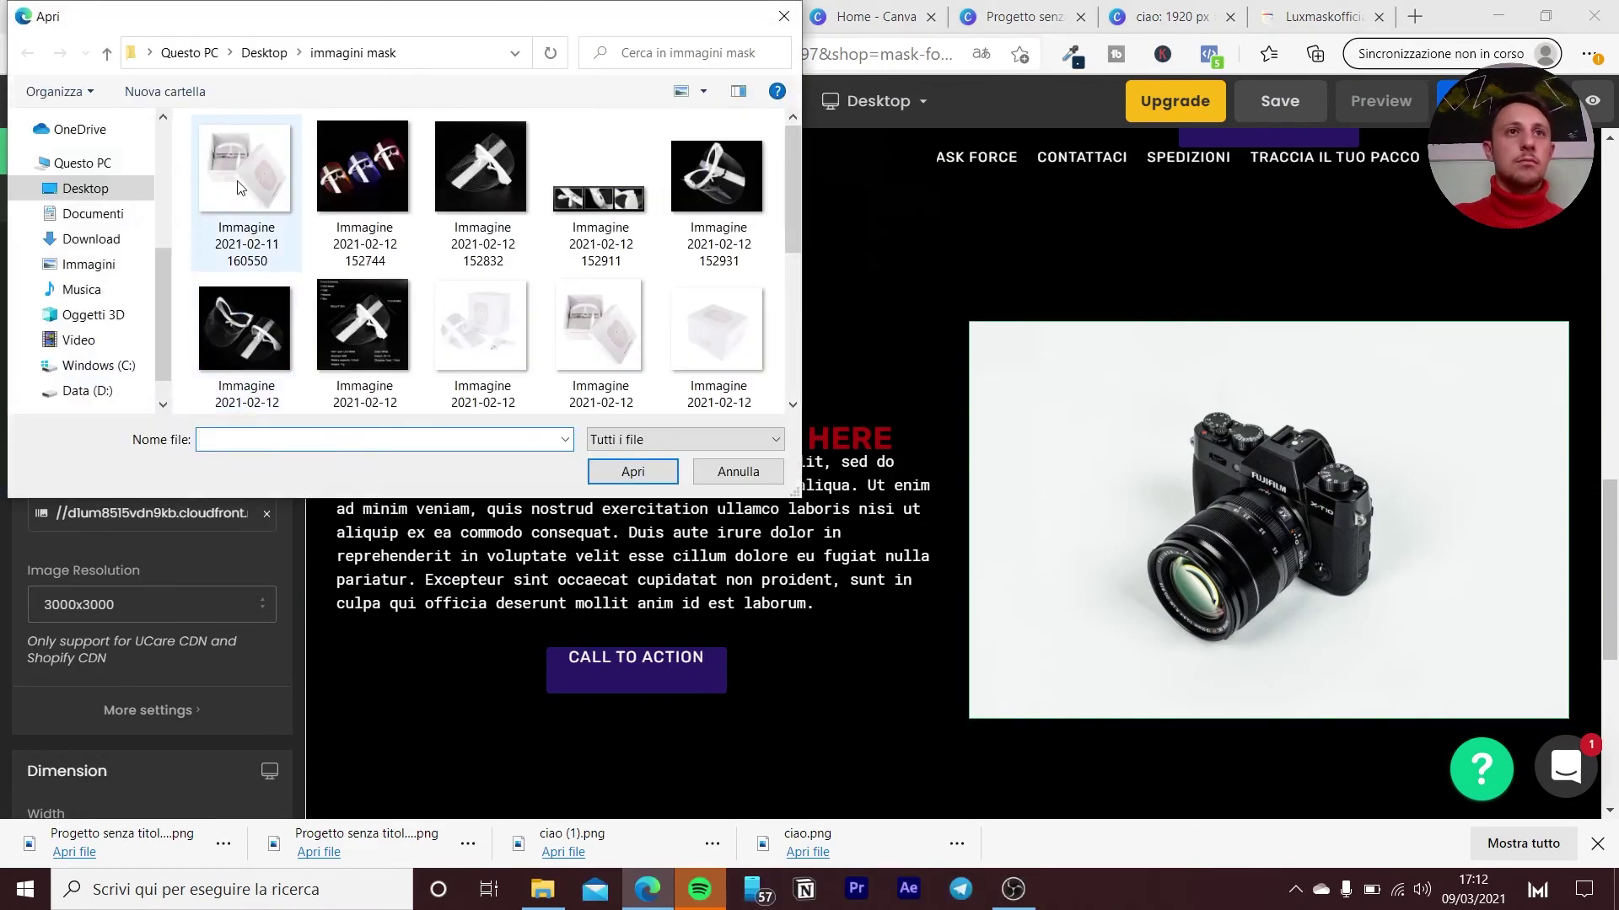
left_click(80, 240)
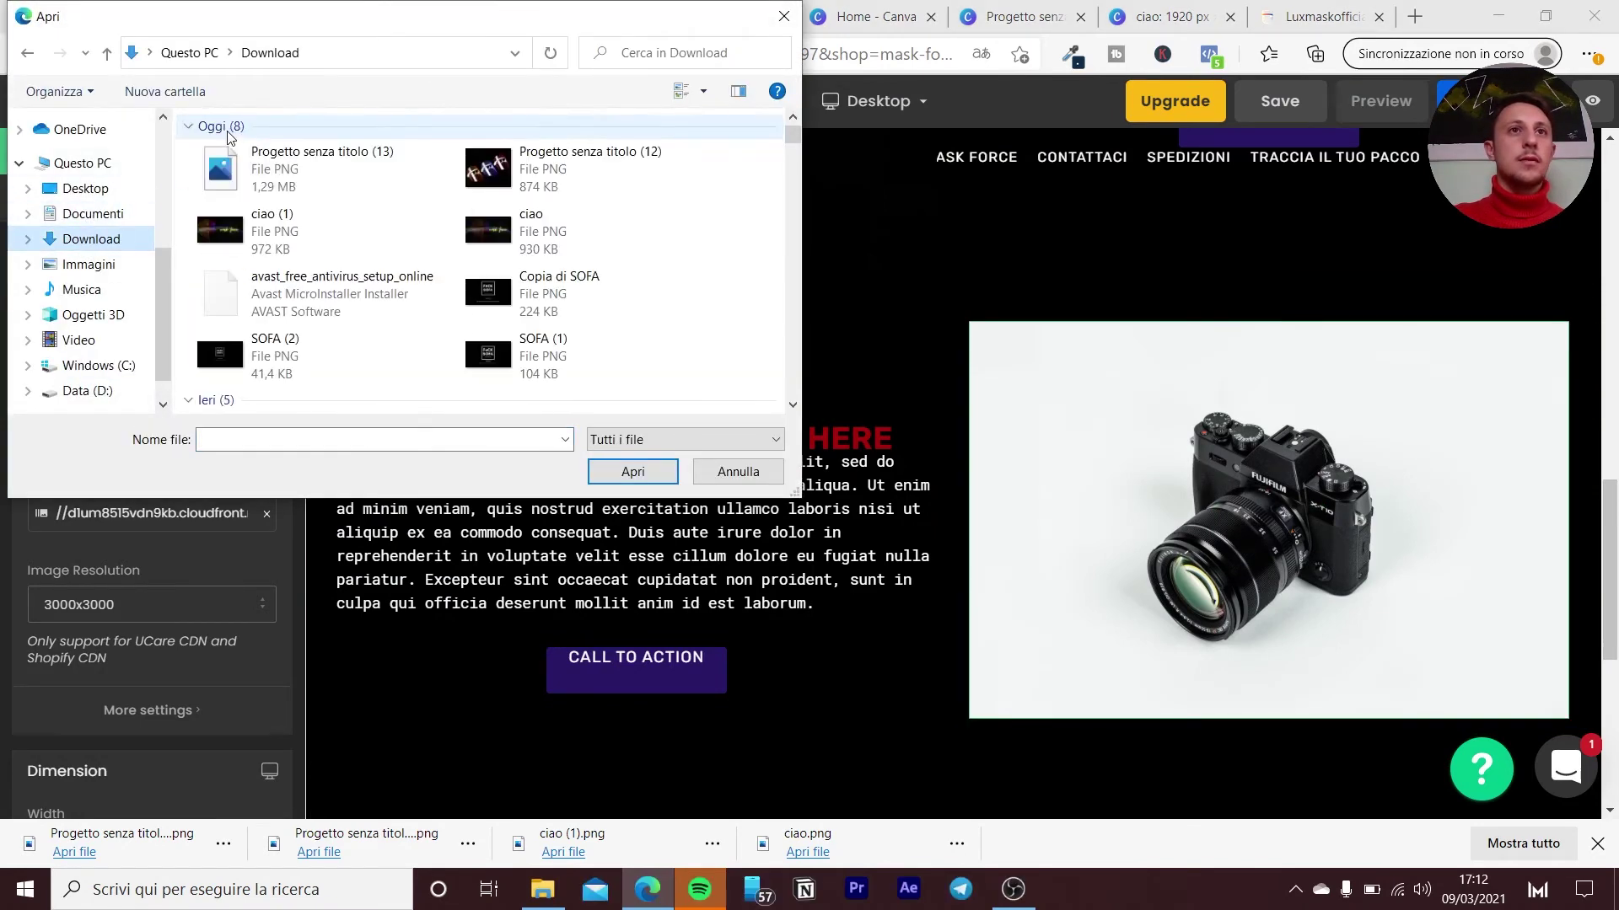
left_click(239, 166)
left_click(633, 471)
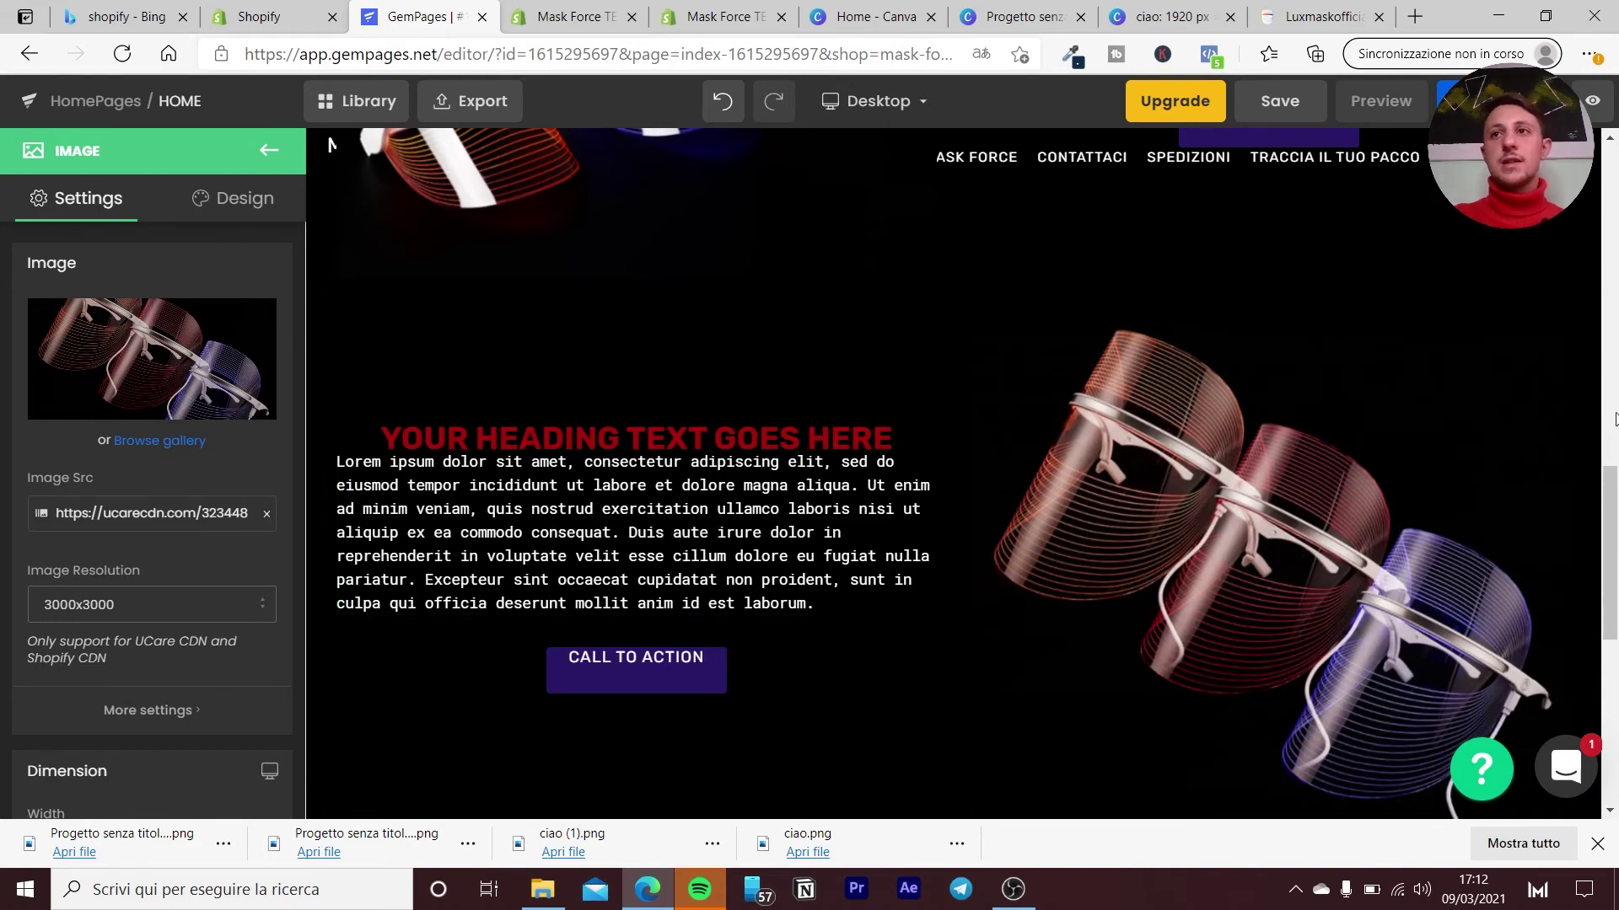
mouse_move(1612, 521)
left_mouse_down()
mouse_move(1612, 657)
mouse_move(1613, 519)
left_mouse_up()
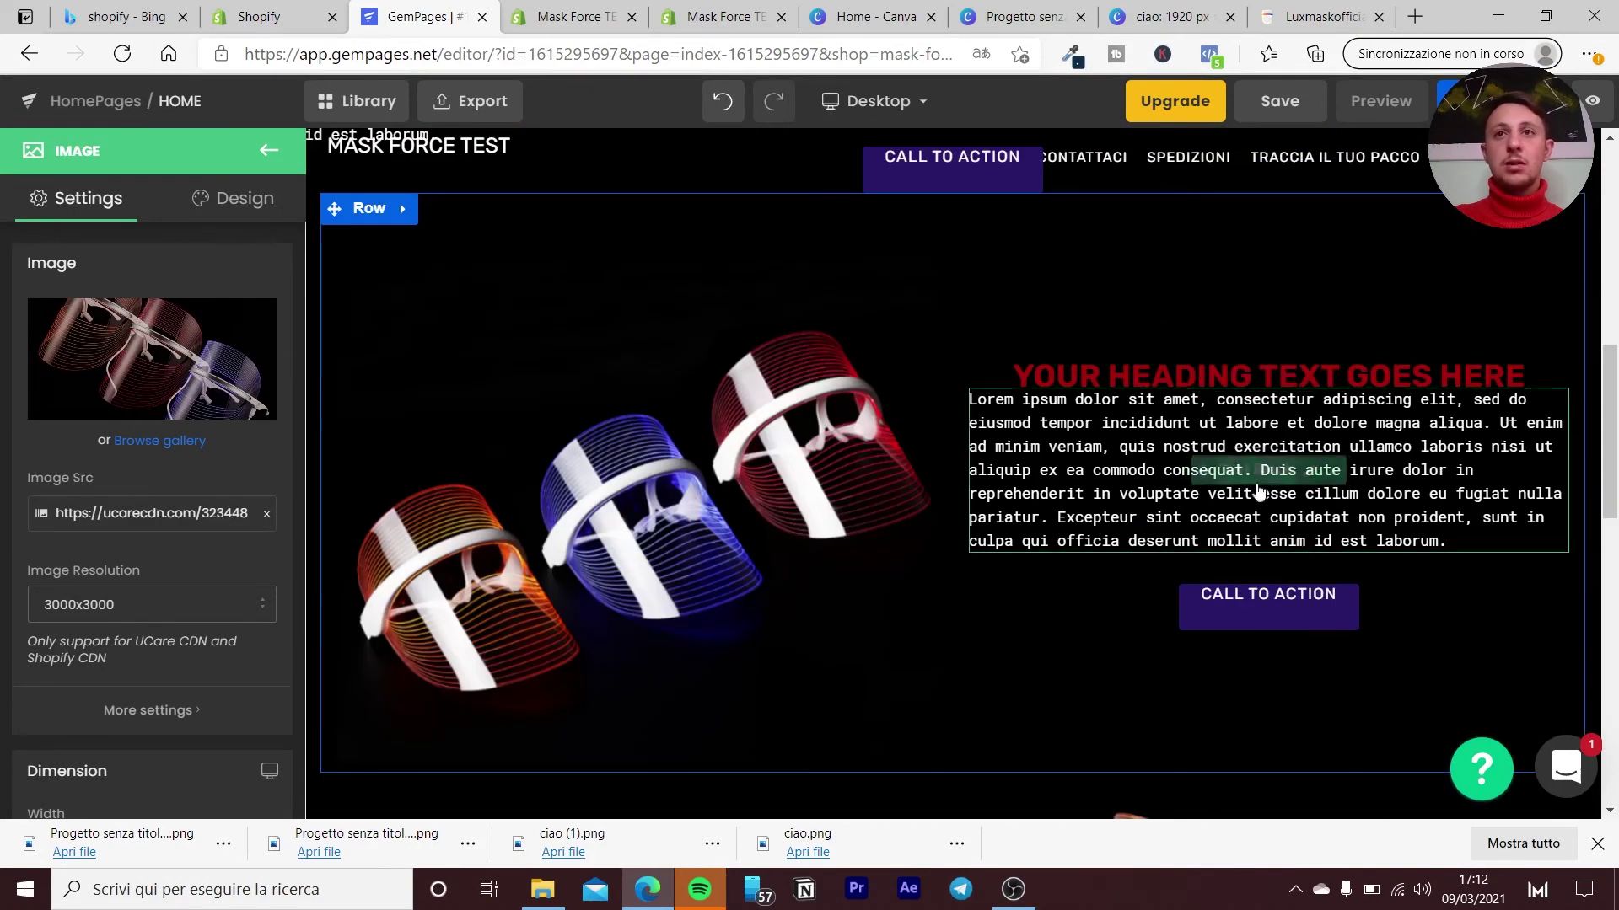
left_click_drag(1610, 495, 1545, 255)
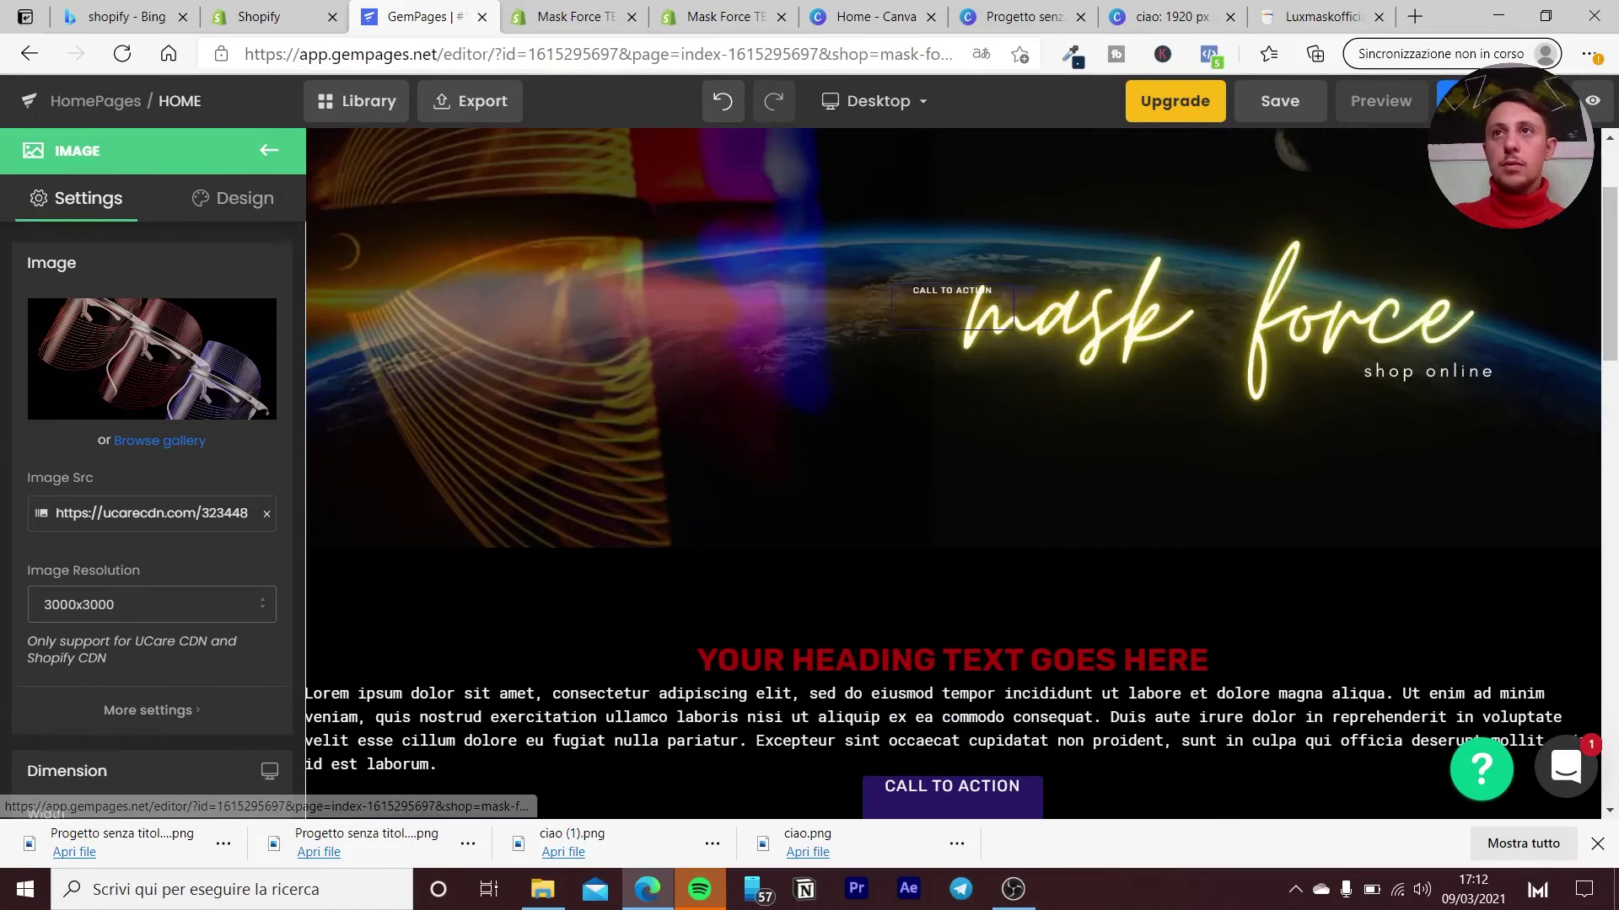
Publish the HOME page and open the live store page in a new tab.
left_click(1483, 100)
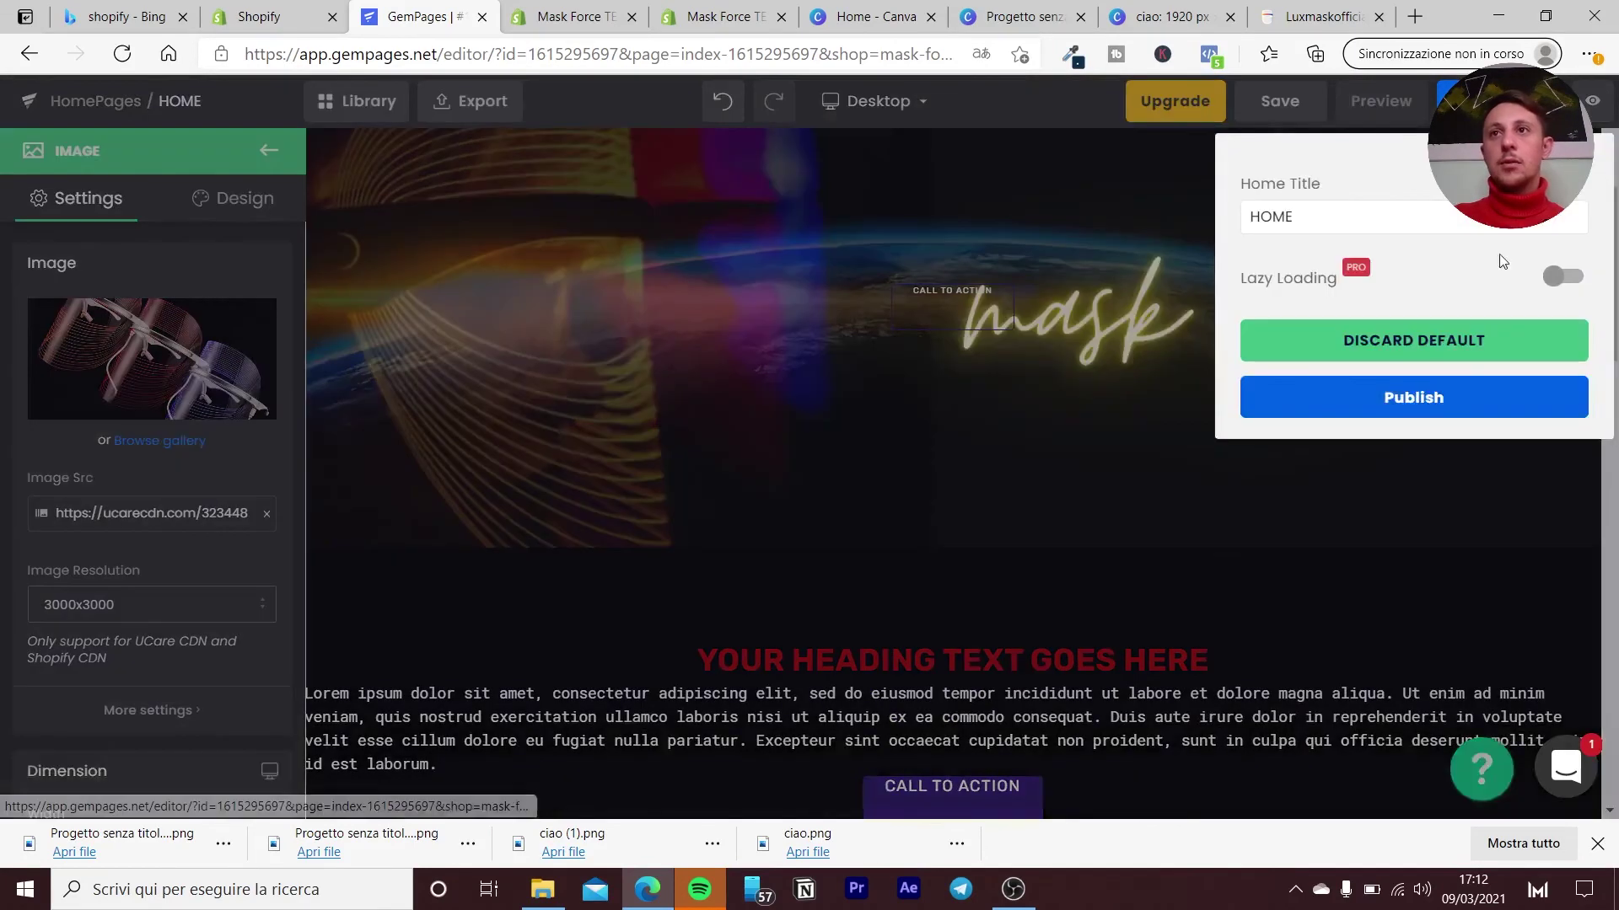
left_click(1463, 396)
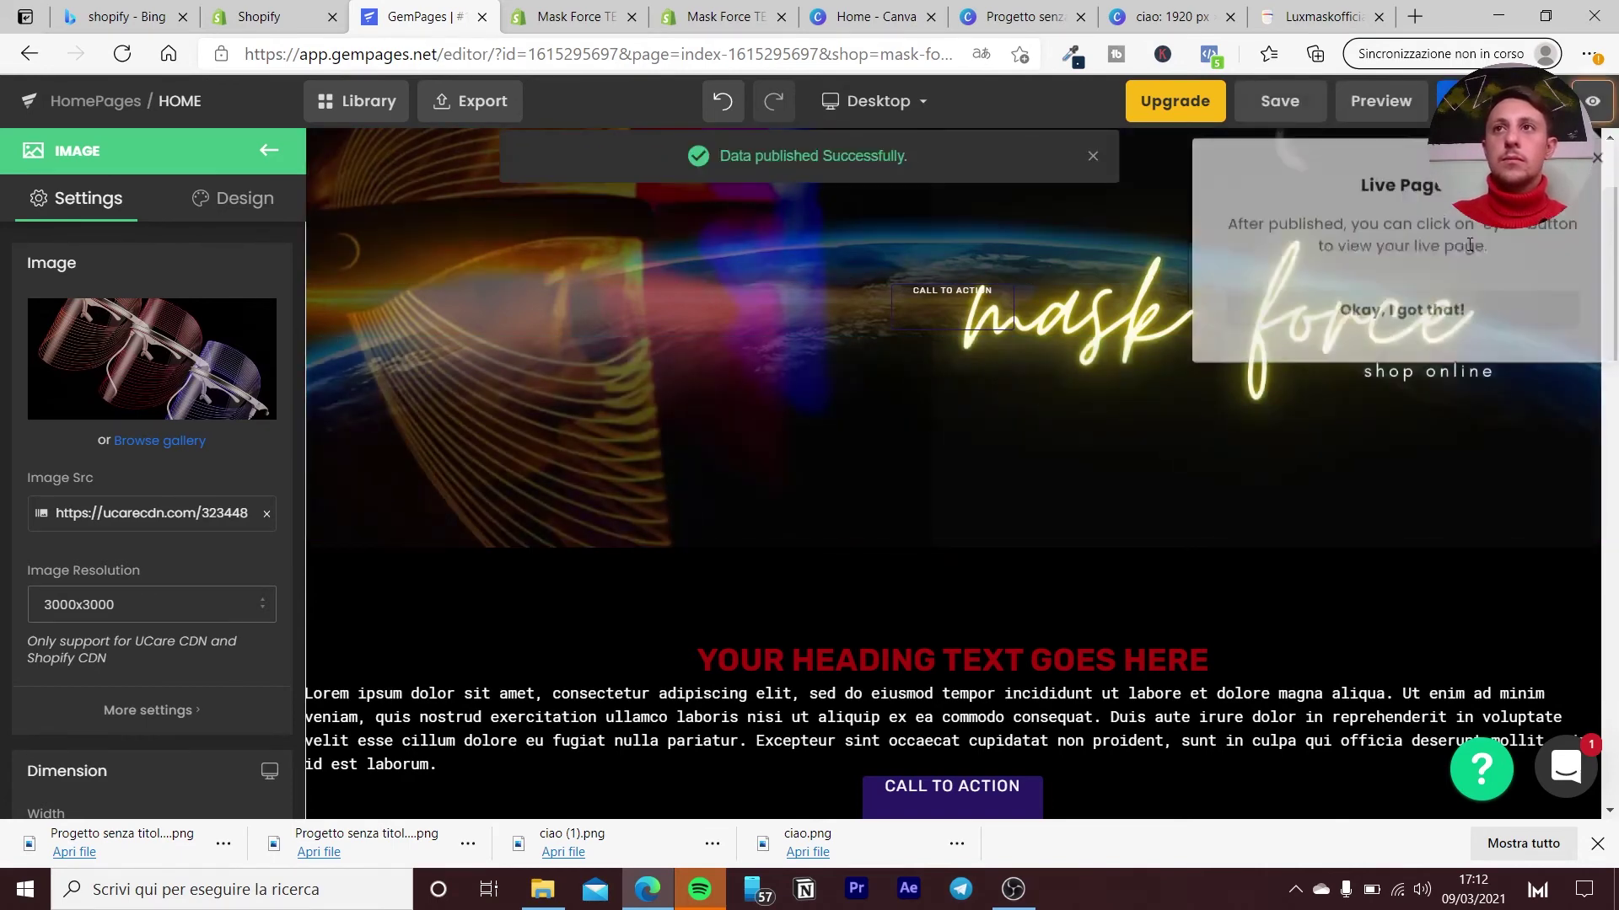
left_click(1593, 113)
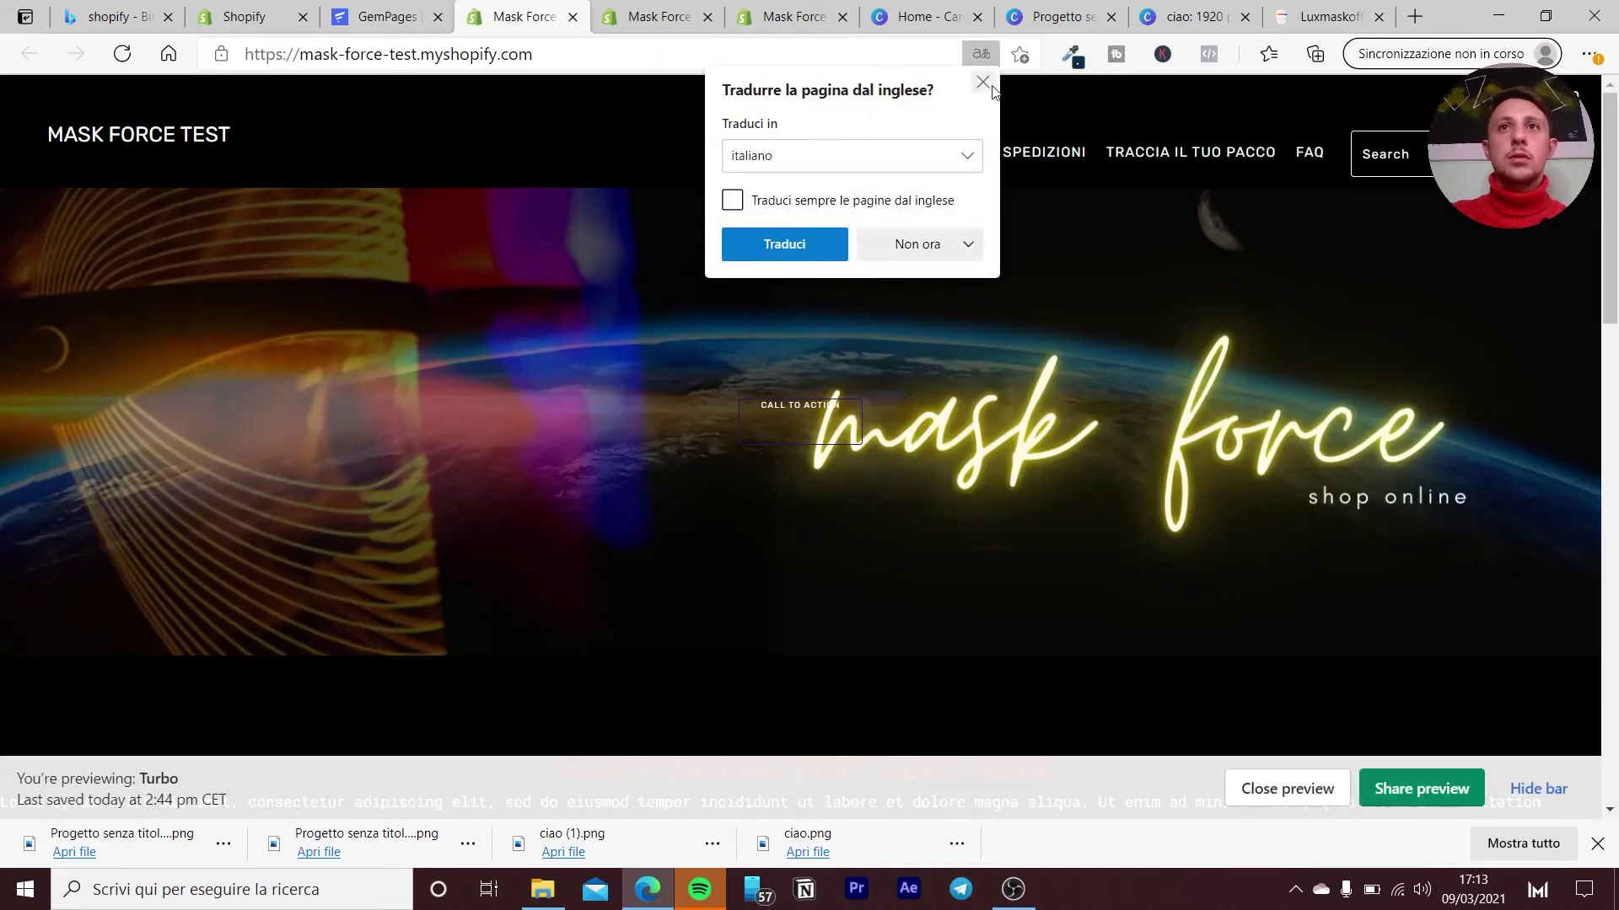
Scroll through the live Mask Force store homepage, comparing it with the Lux mask reference site.
left_click(1064, 180)
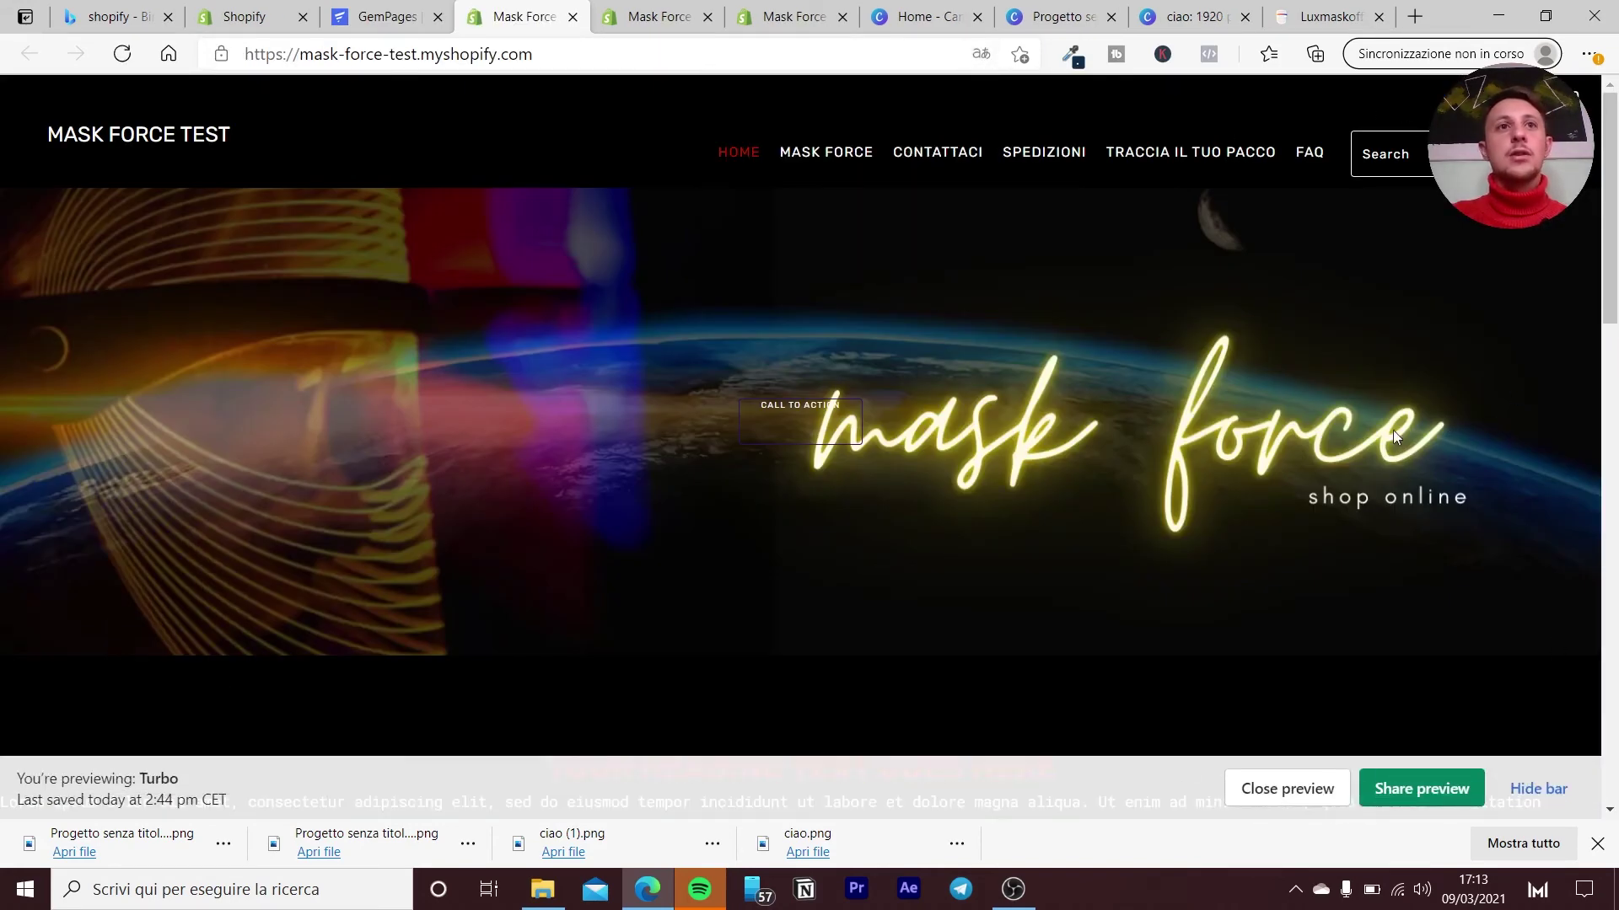
scroll(1248, 443, "down", 2)
scroll(624, 339, "up", 2)
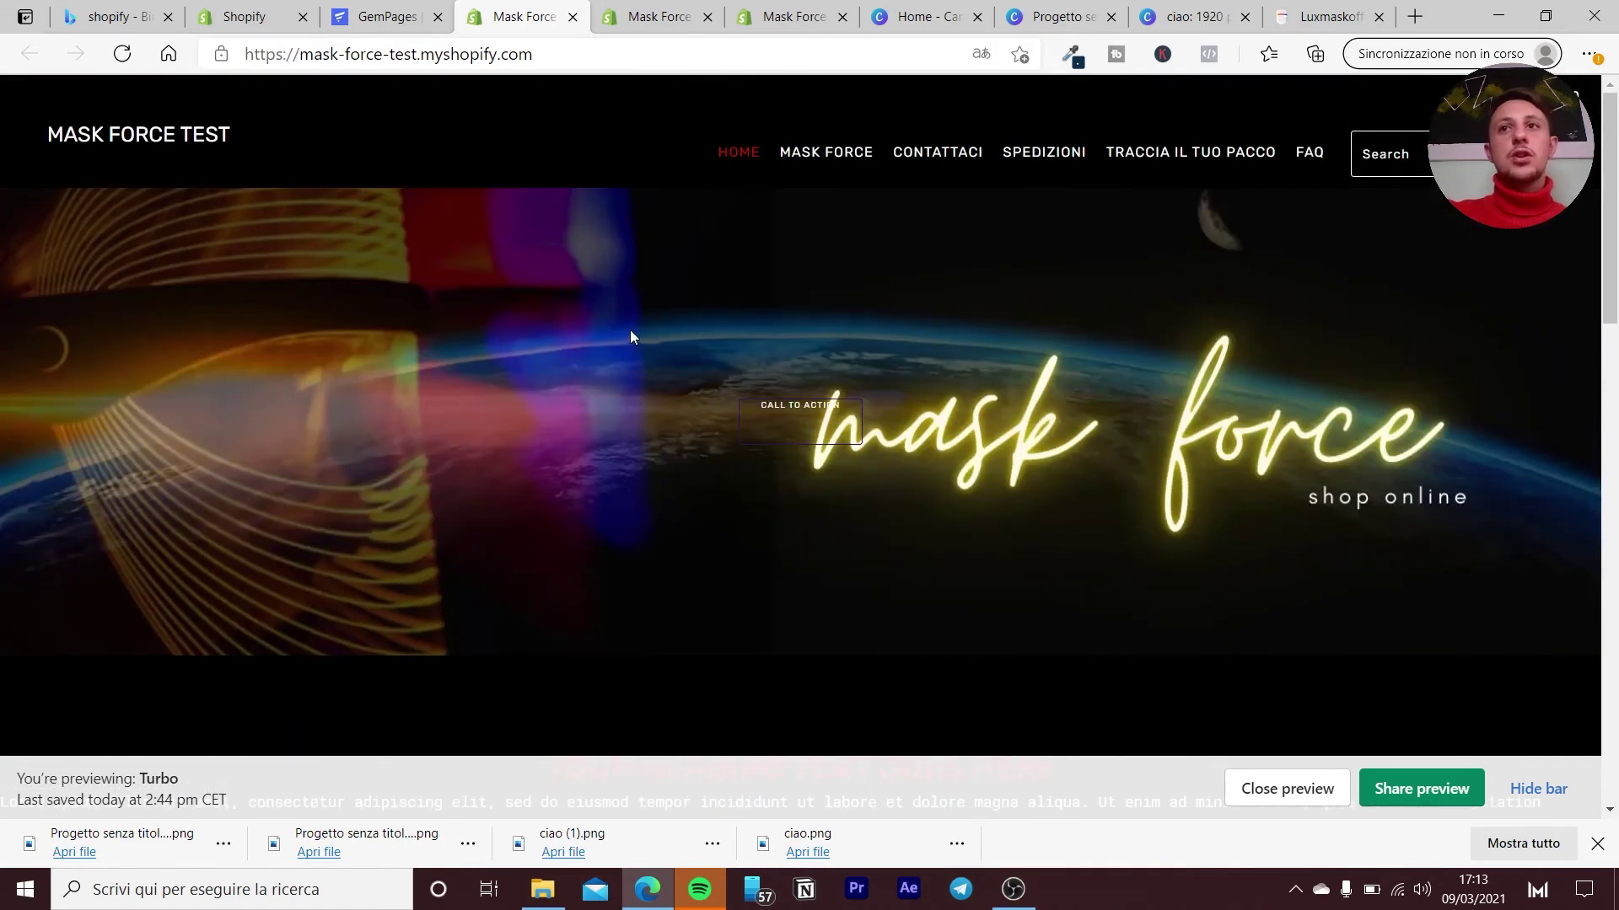
left_click(1320, 12)
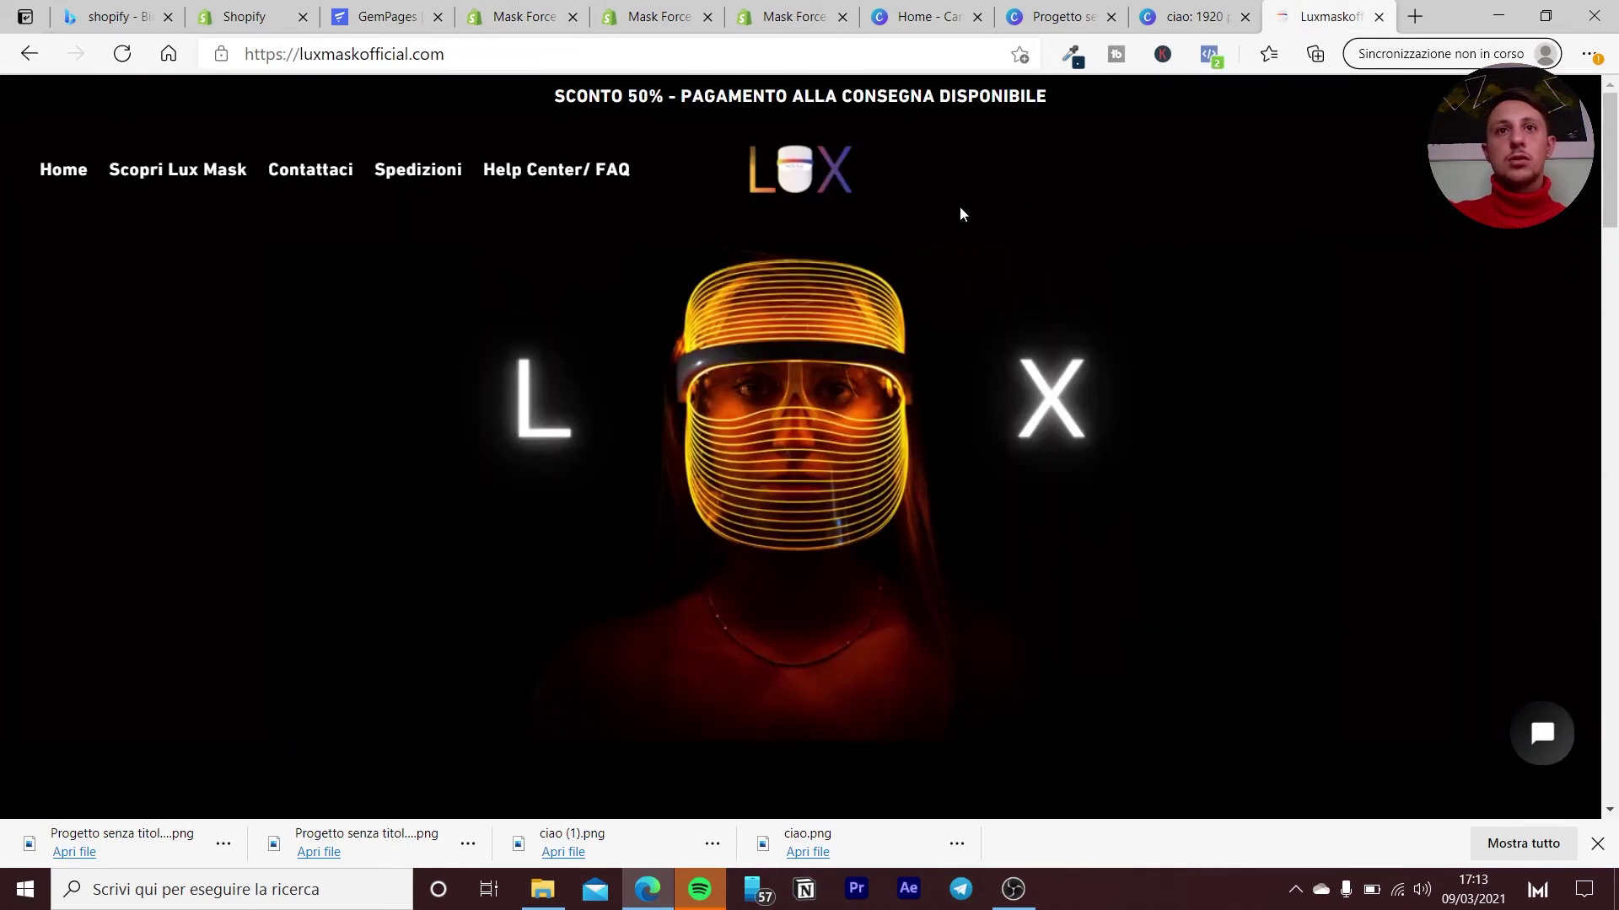
left_click(518, 16)
scroll(988, 382, "down", 2)
scroll(988, 381, "down", 2)
scroll(988, 381, "down", 4)
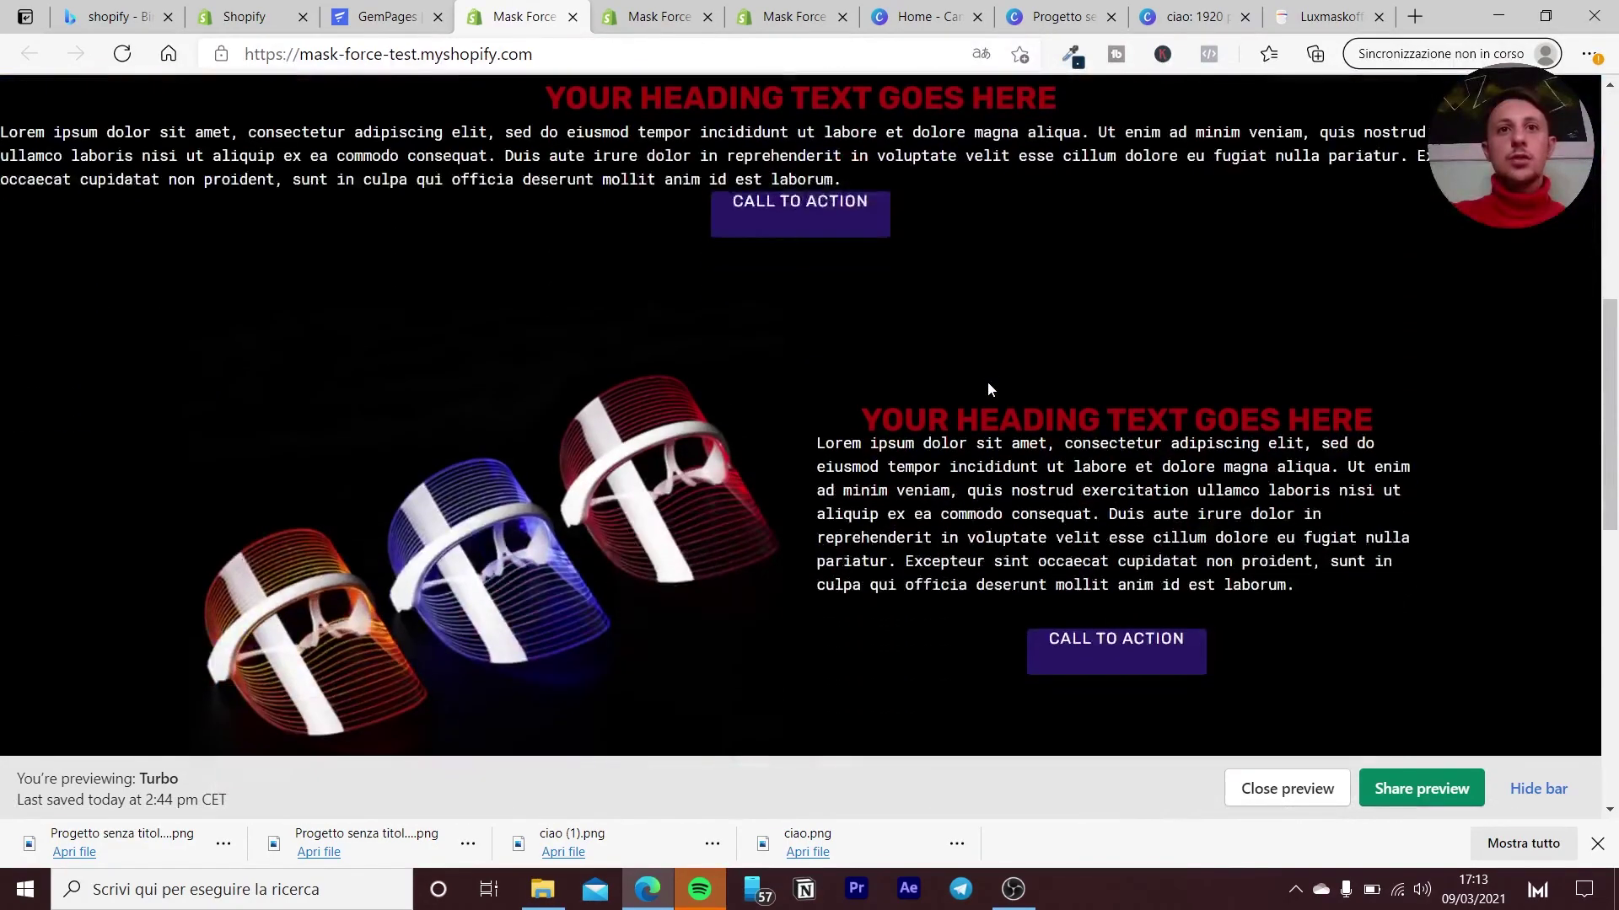
scroll(966, 455, "down", 2)
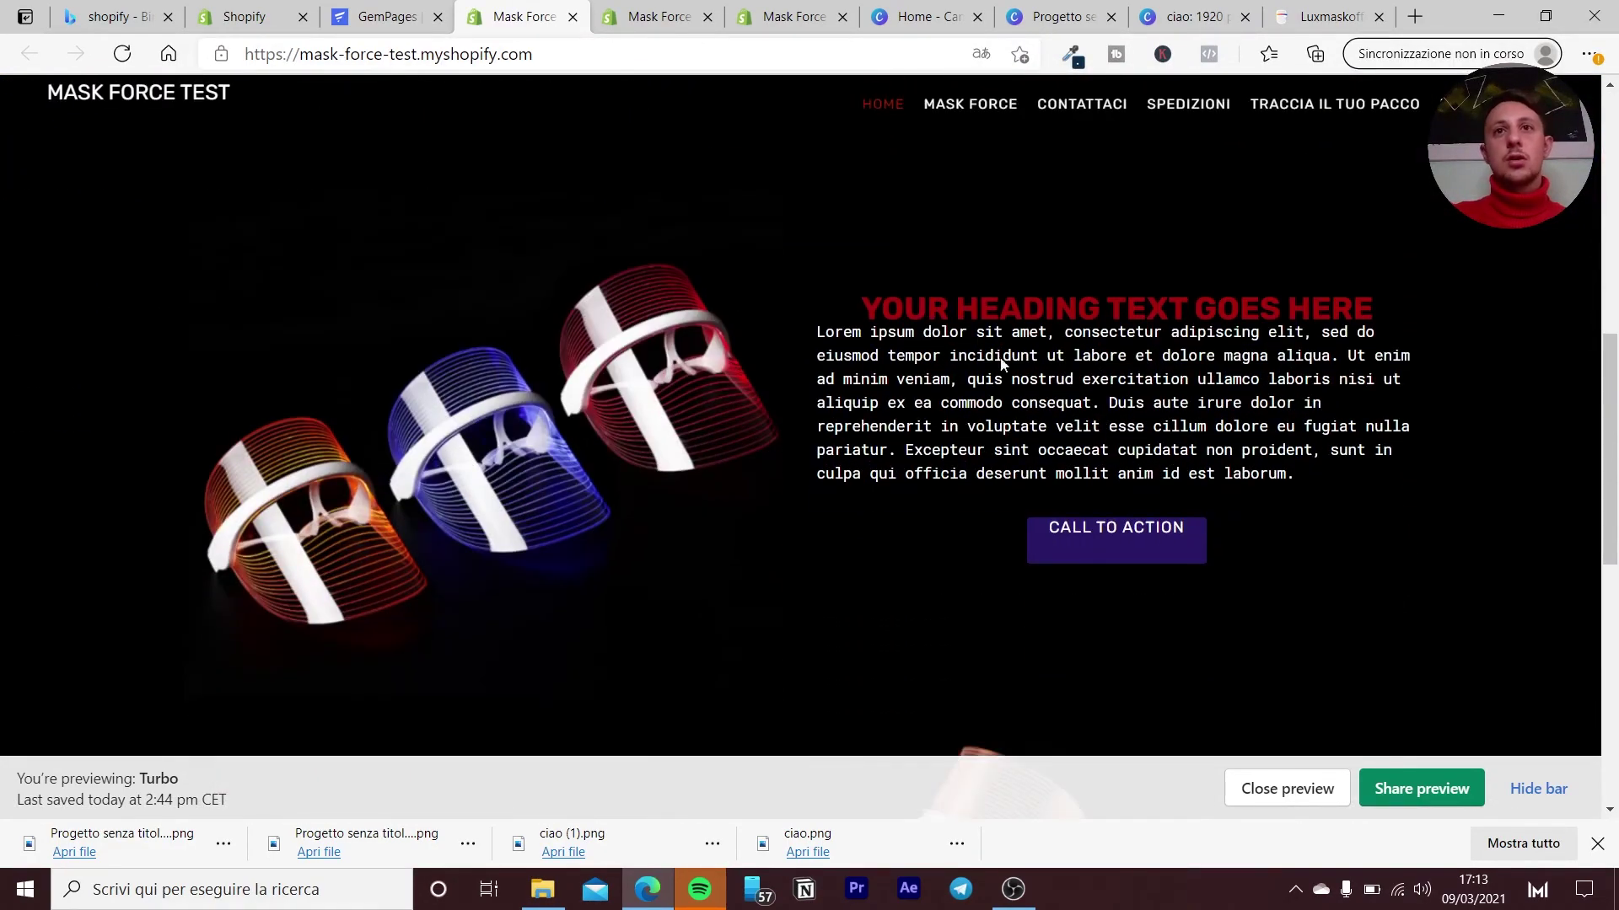
scroll(1115, 533, "down", 2)
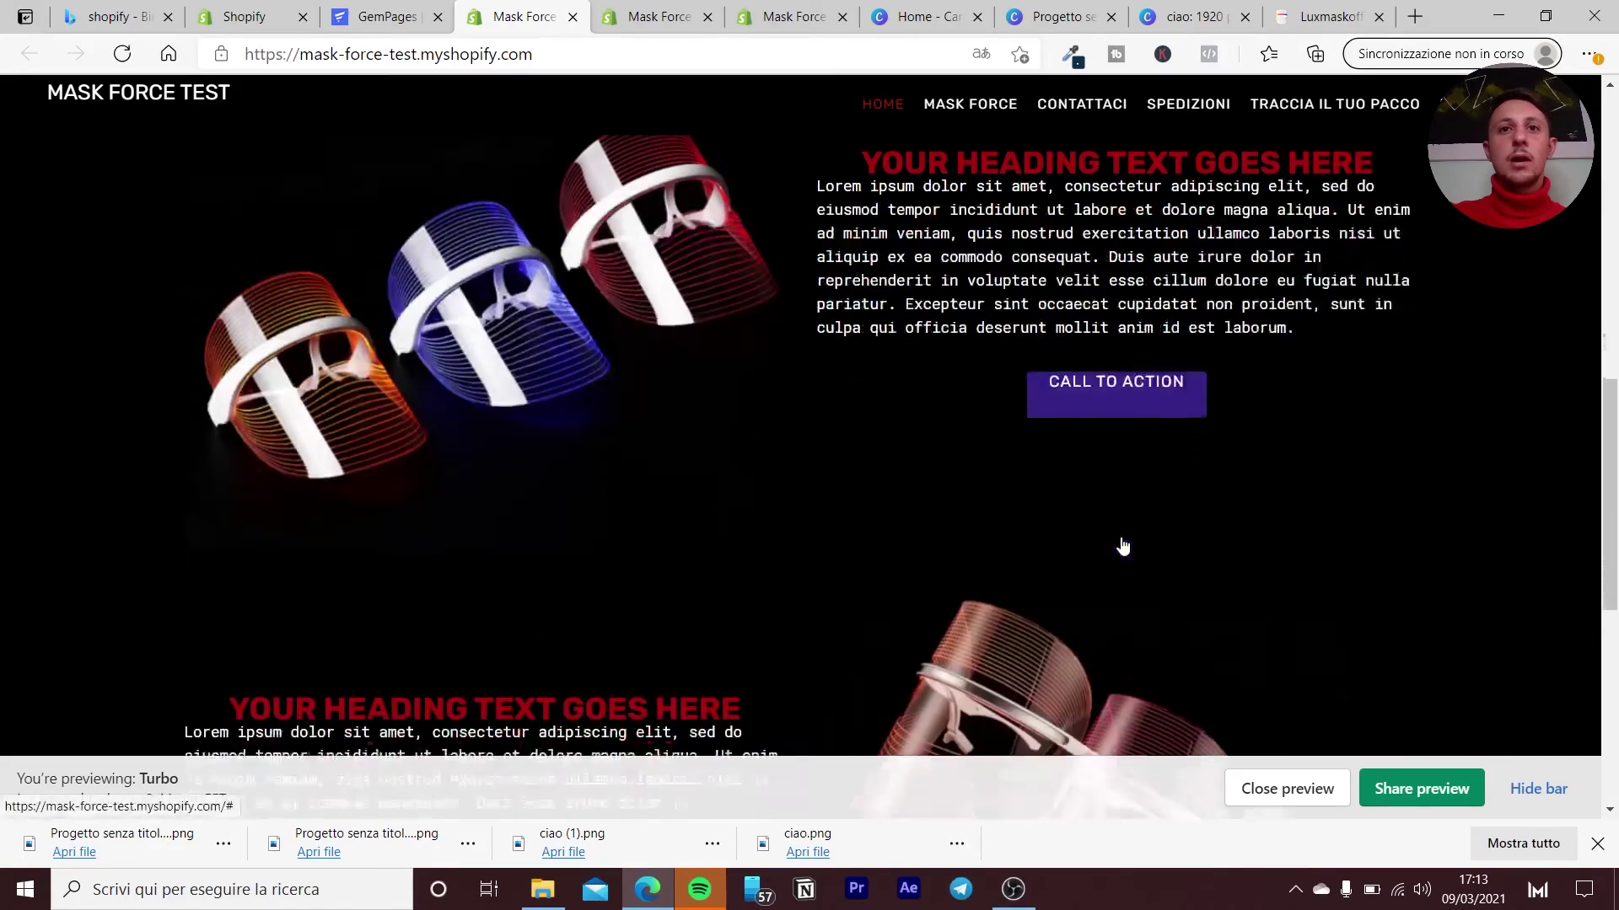
scroll(1124, 549, "down", 3)
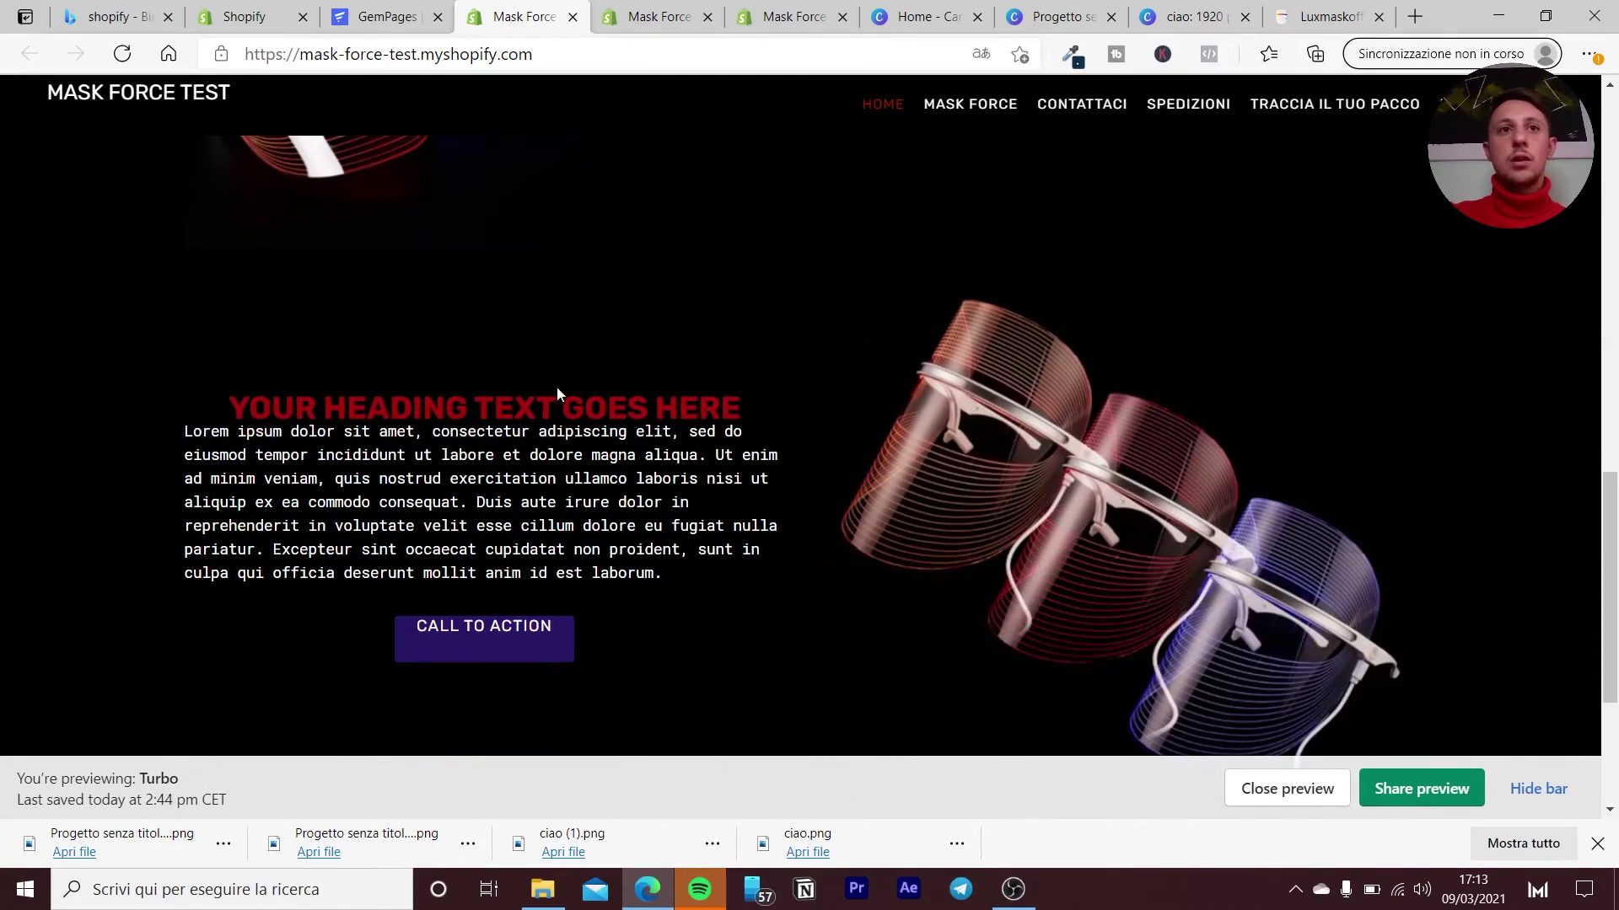
scroll(983, 491, "down", 4)
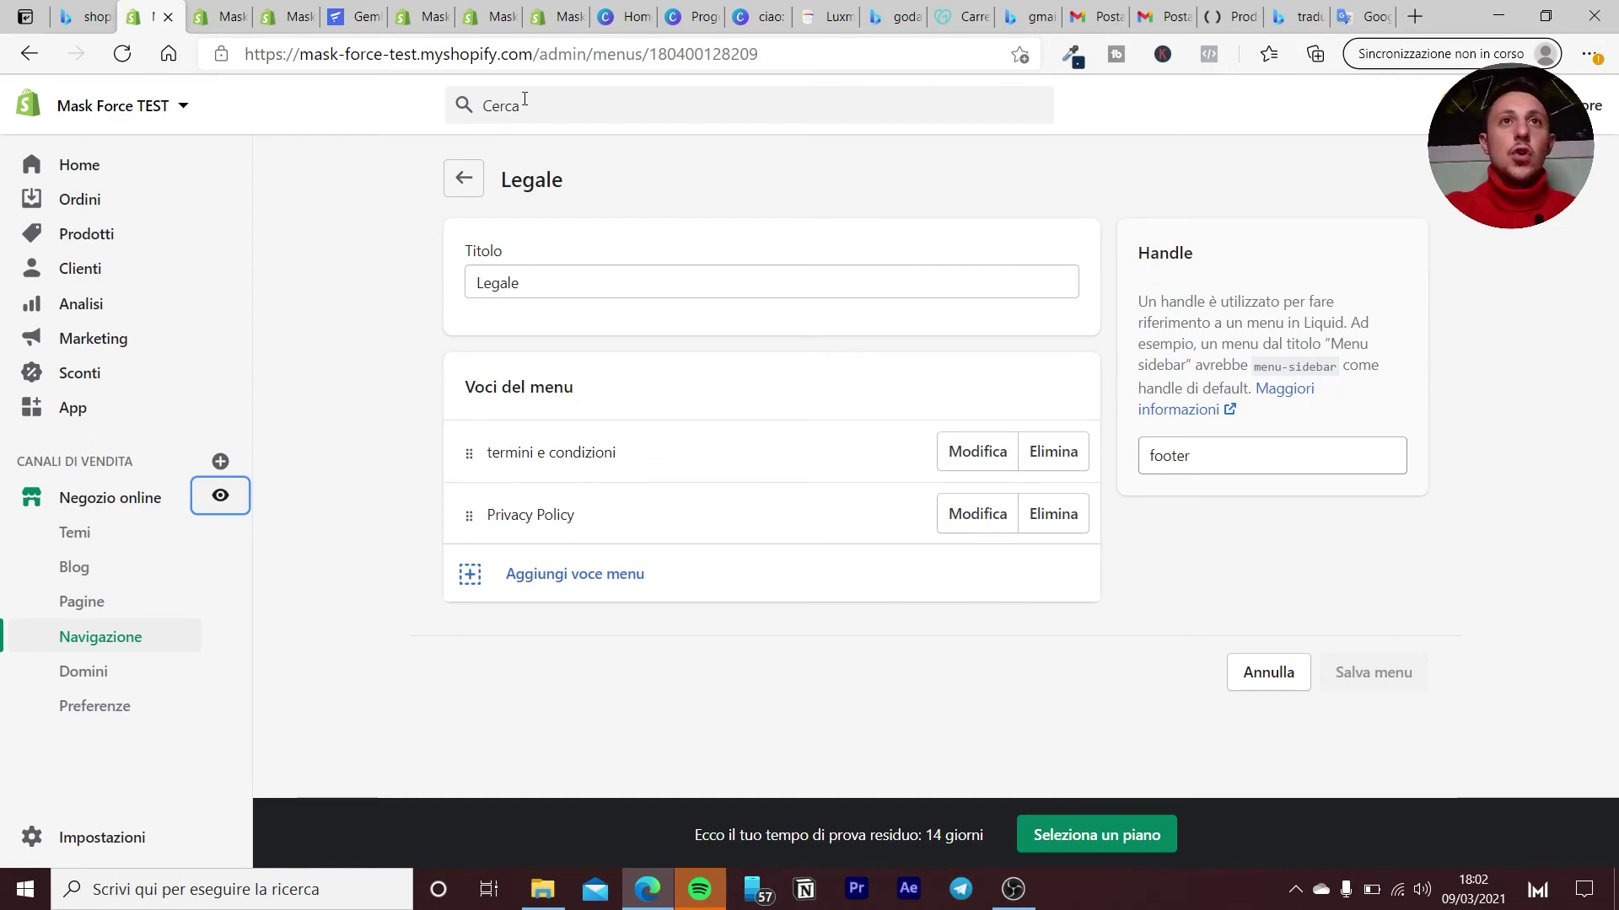
In Canva, reopen the custom design dimensions set to 1315 × 1103 px.
left_click(624, 16)
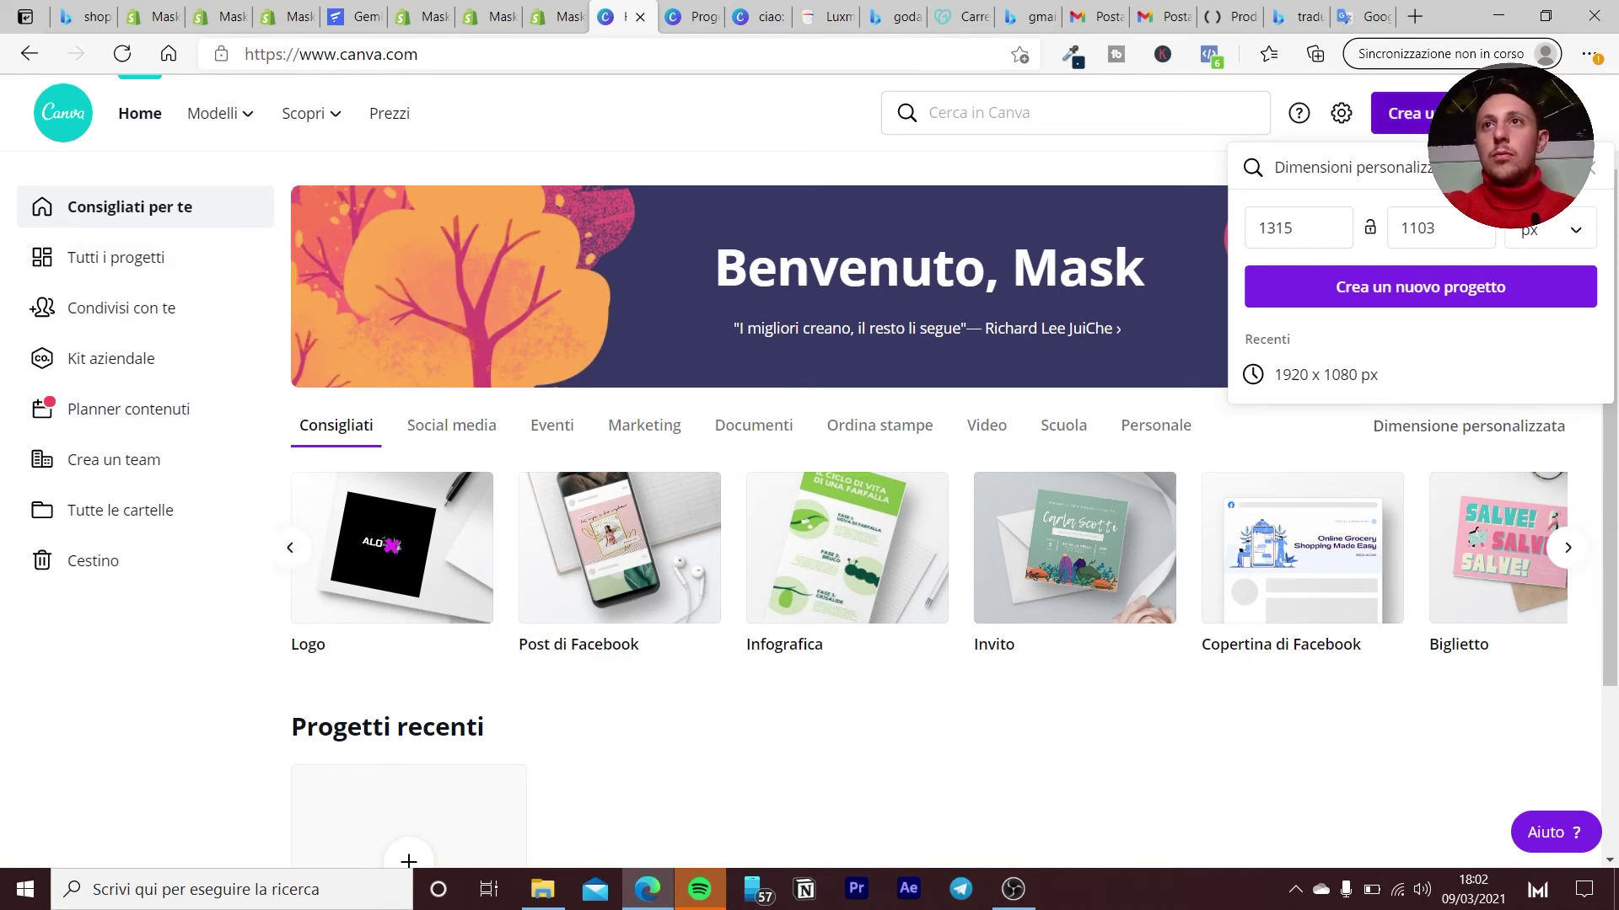
left_click(1404, 113)
left_click(1403, 113)
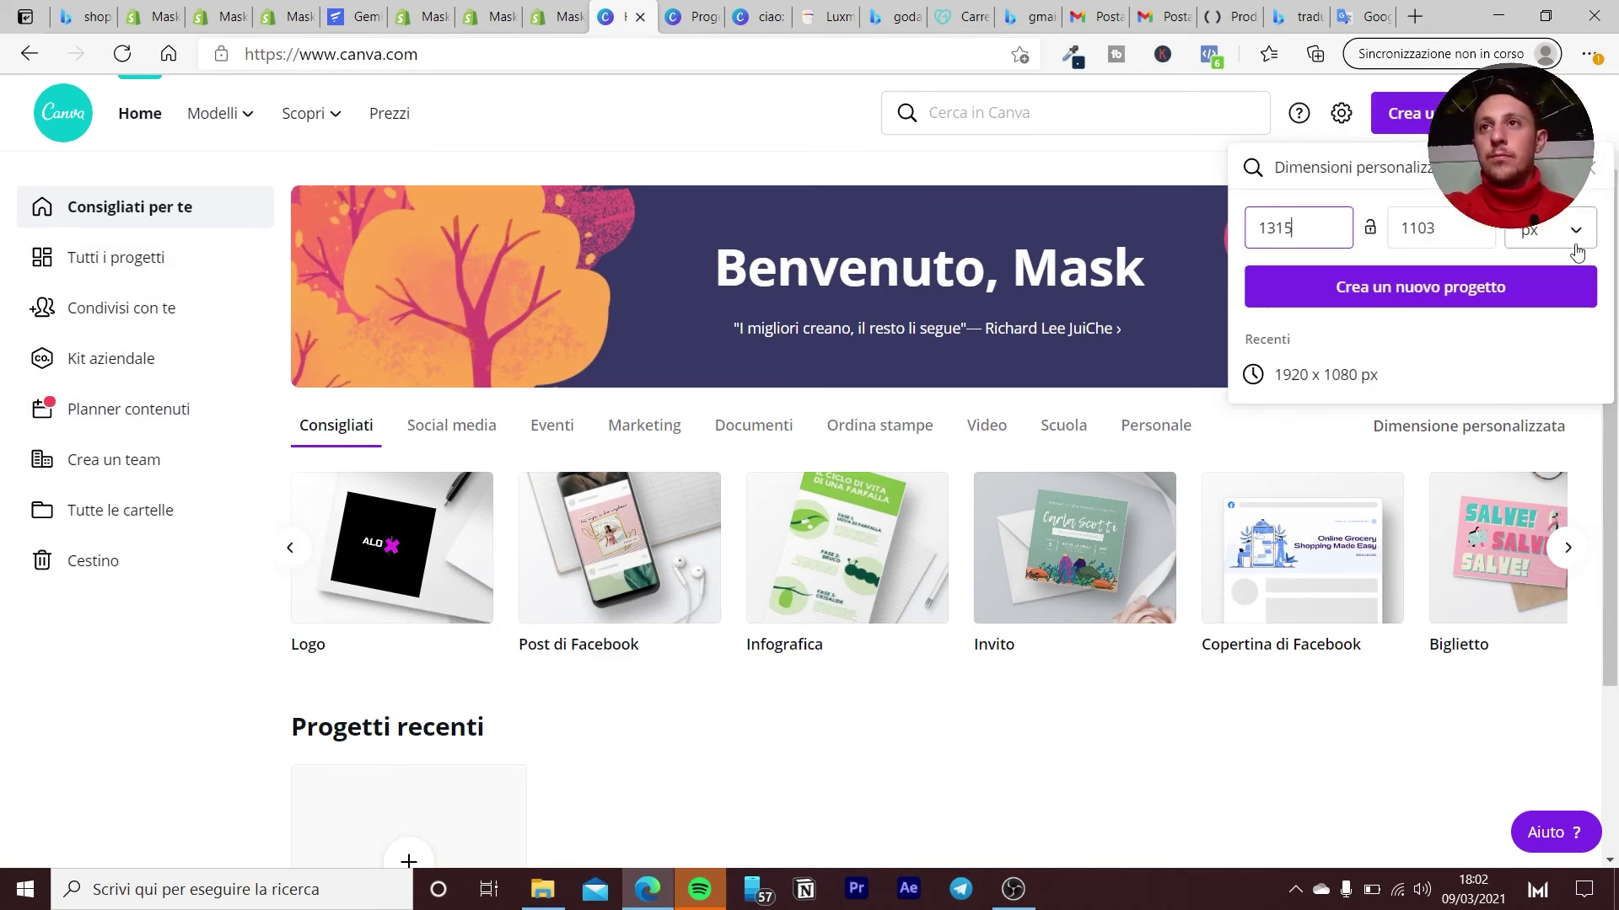
Create a new blank Canva Logo design and browse the Modelli logo templates.
left_click(1588, 176)
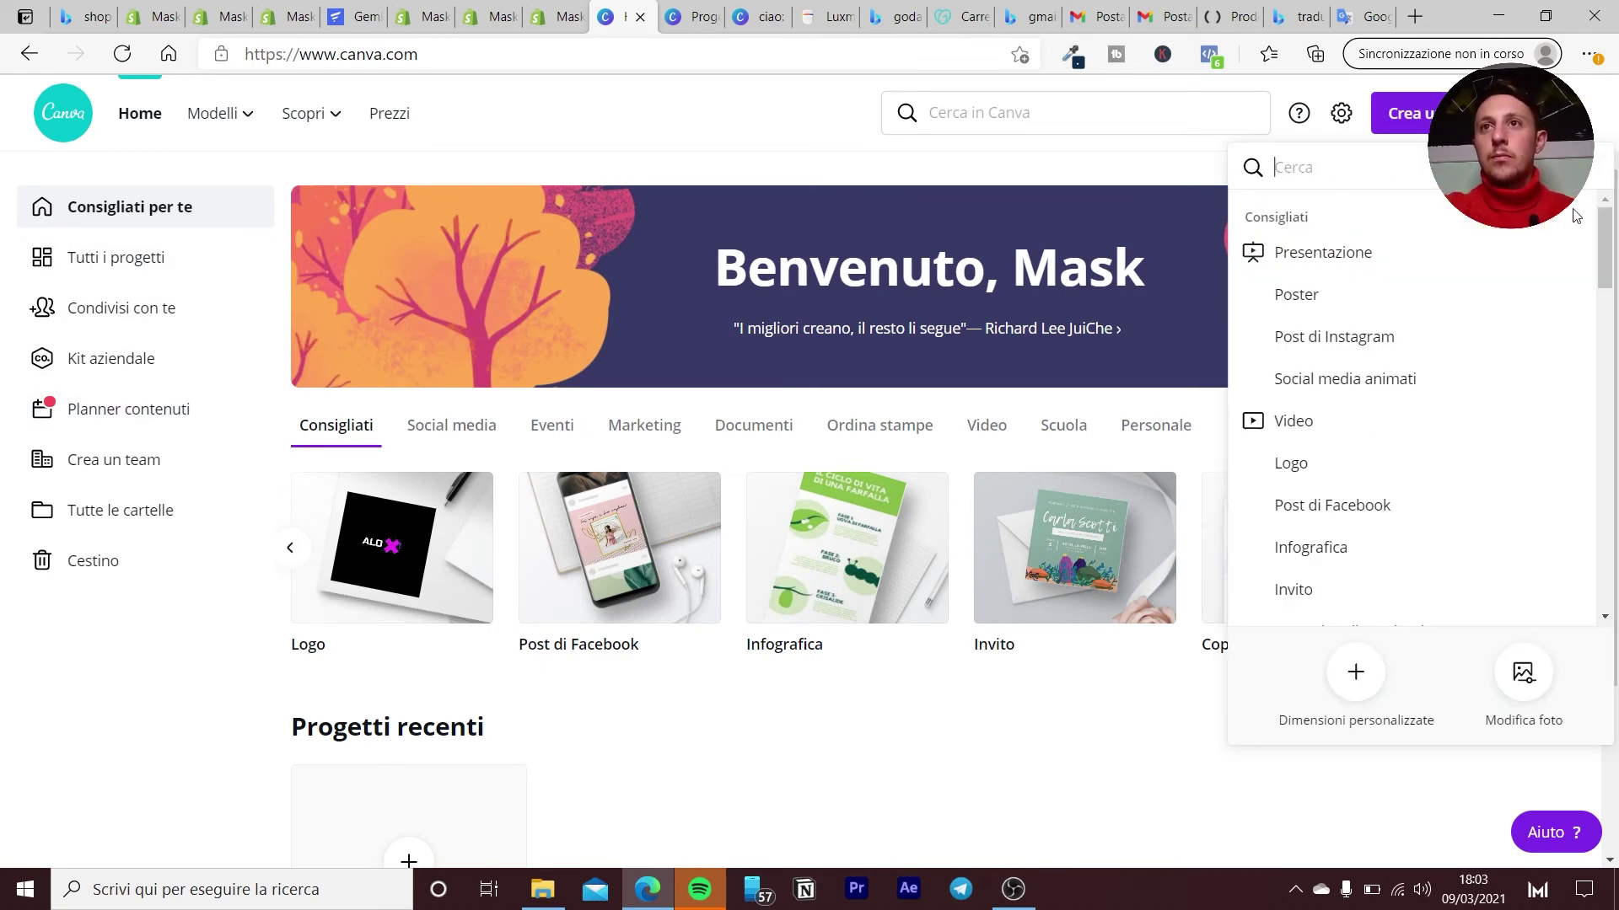
left_click(1356, 485)
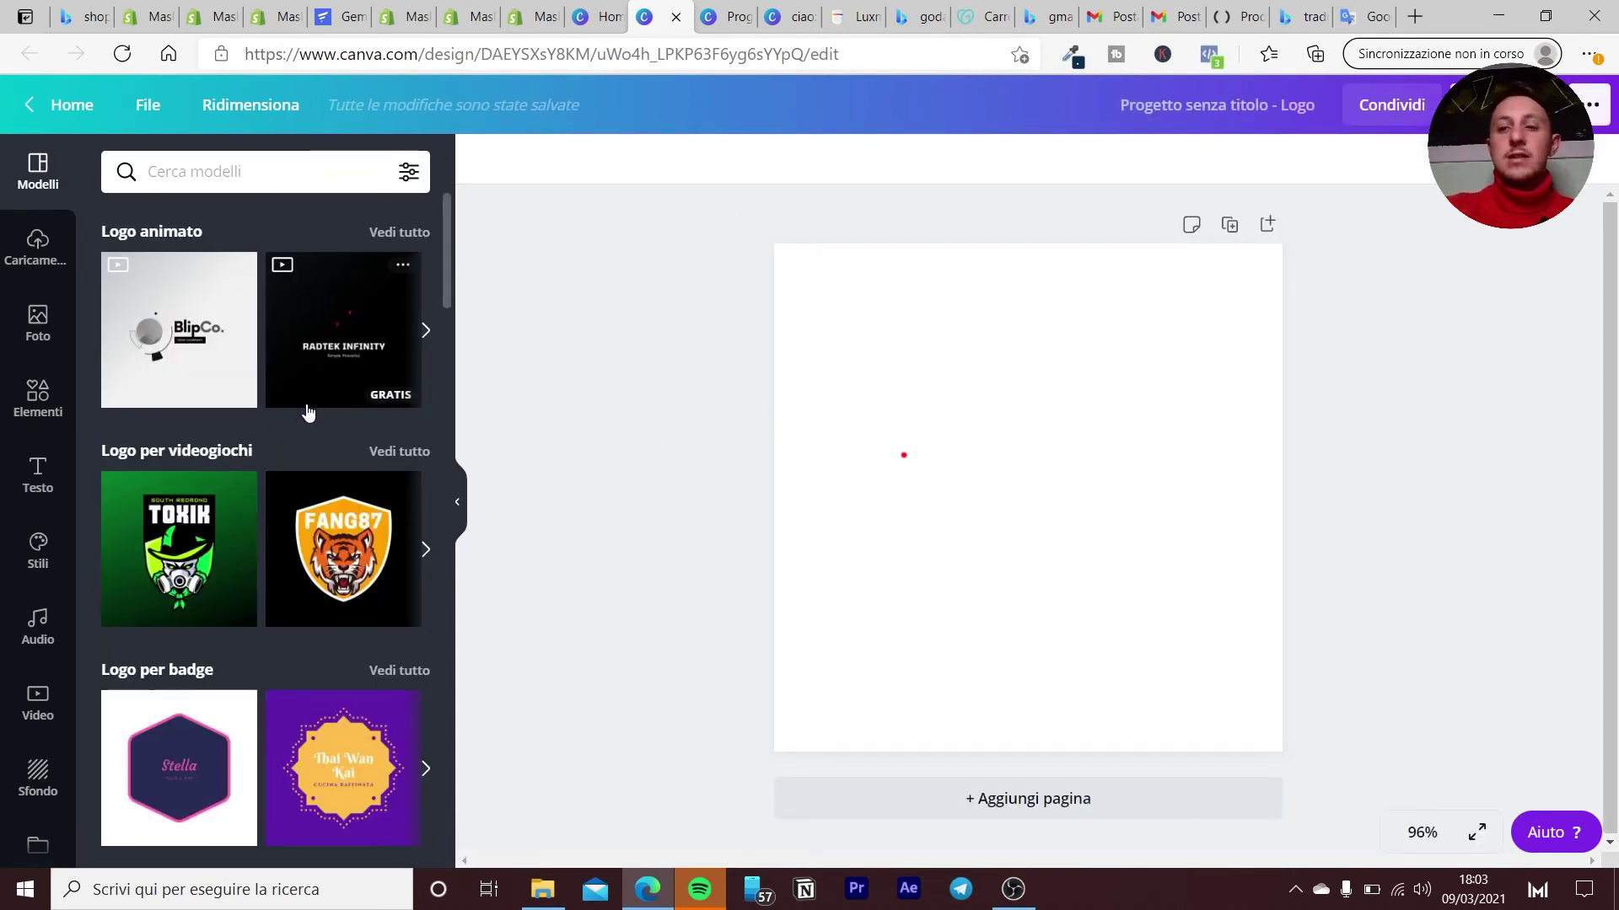
scroll(307, 412, "down", 1)
scroll(307, 413, "down", 1)
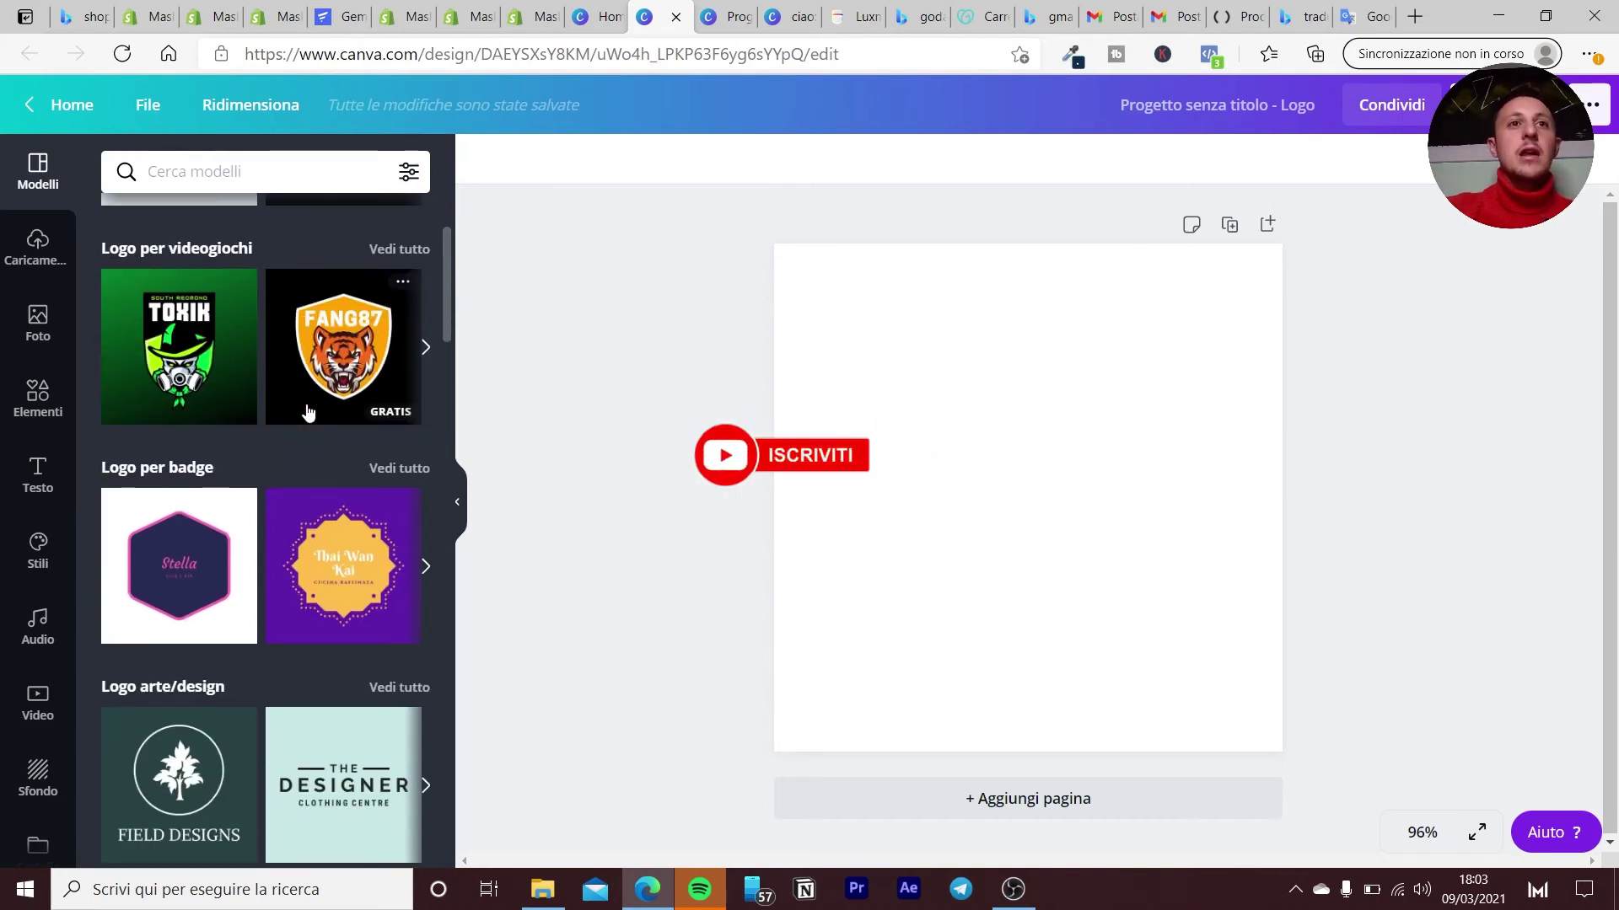
scroll(308, 412, "down", 1)
scroll(306, 421, "down", 3)
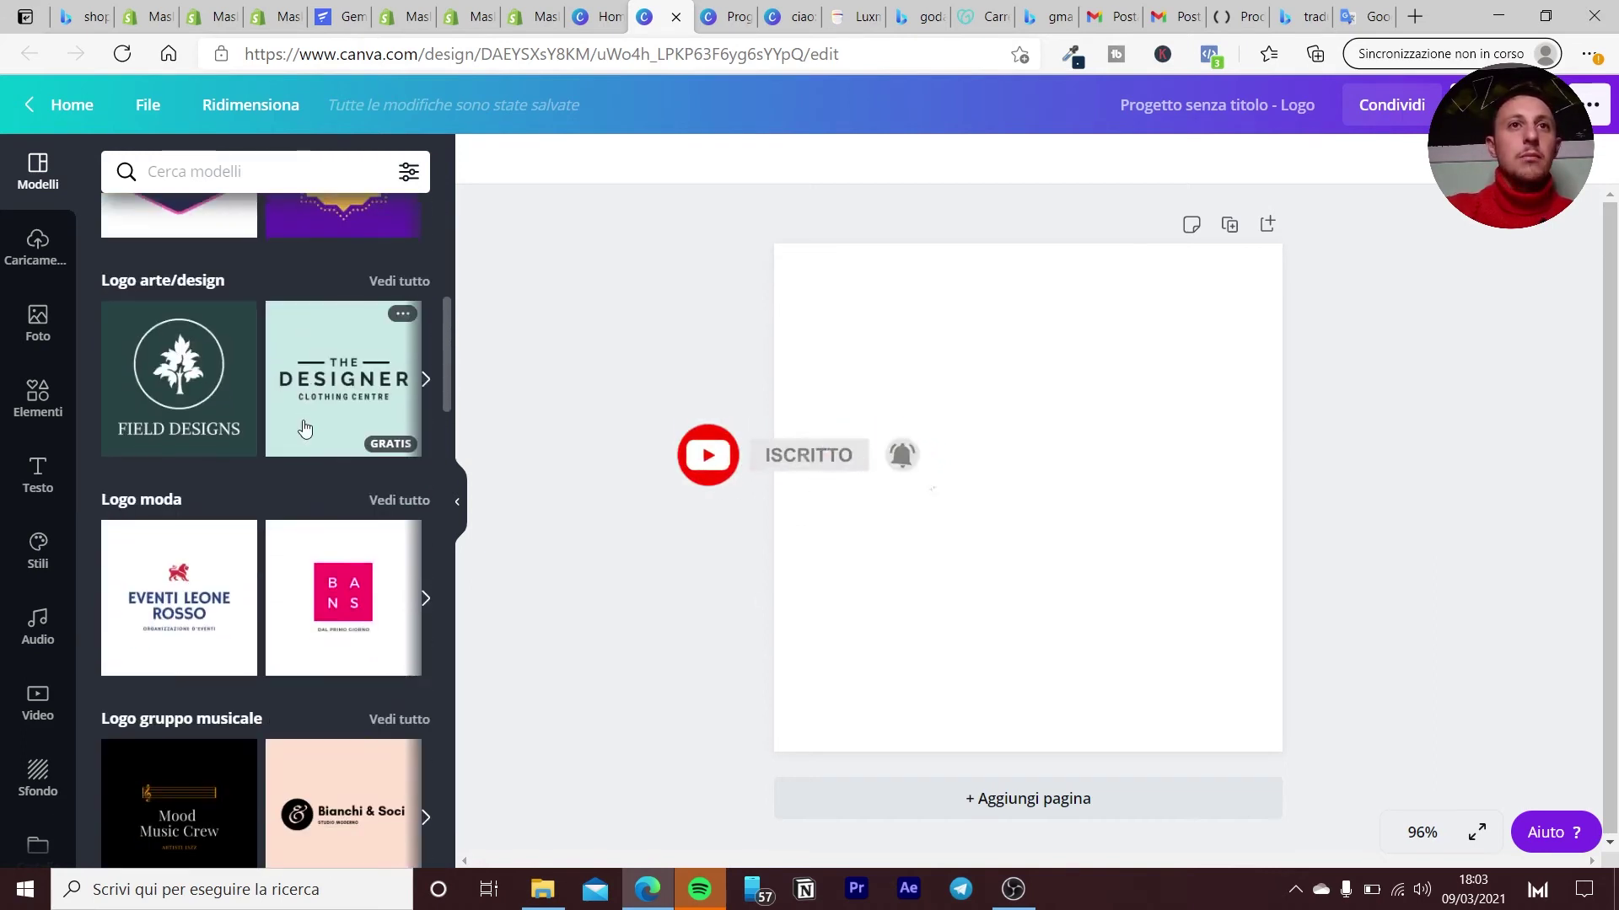
scroll(305, 428, "down", 1)
scroll(305, 428, "down", 3)
scroll(304, 426, "down", 2)
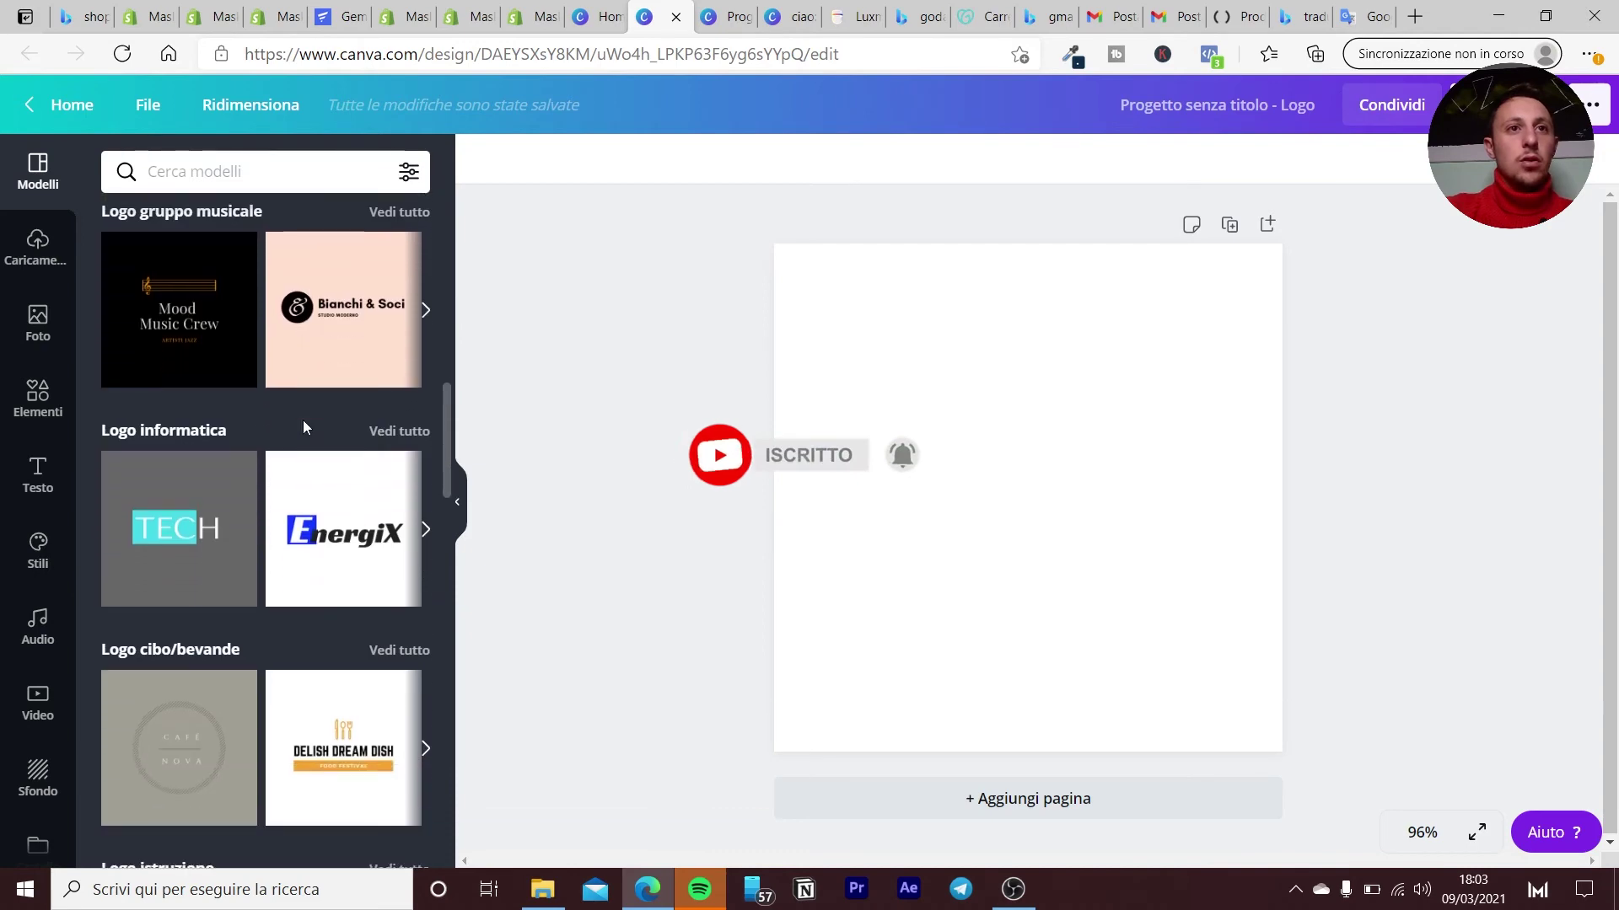
scroll(305, 426, "down", 3)
scroll(304, 426, "down", 1)
scroll(305, 429, "down", 2)
scroll(304, 428, "down", 2)
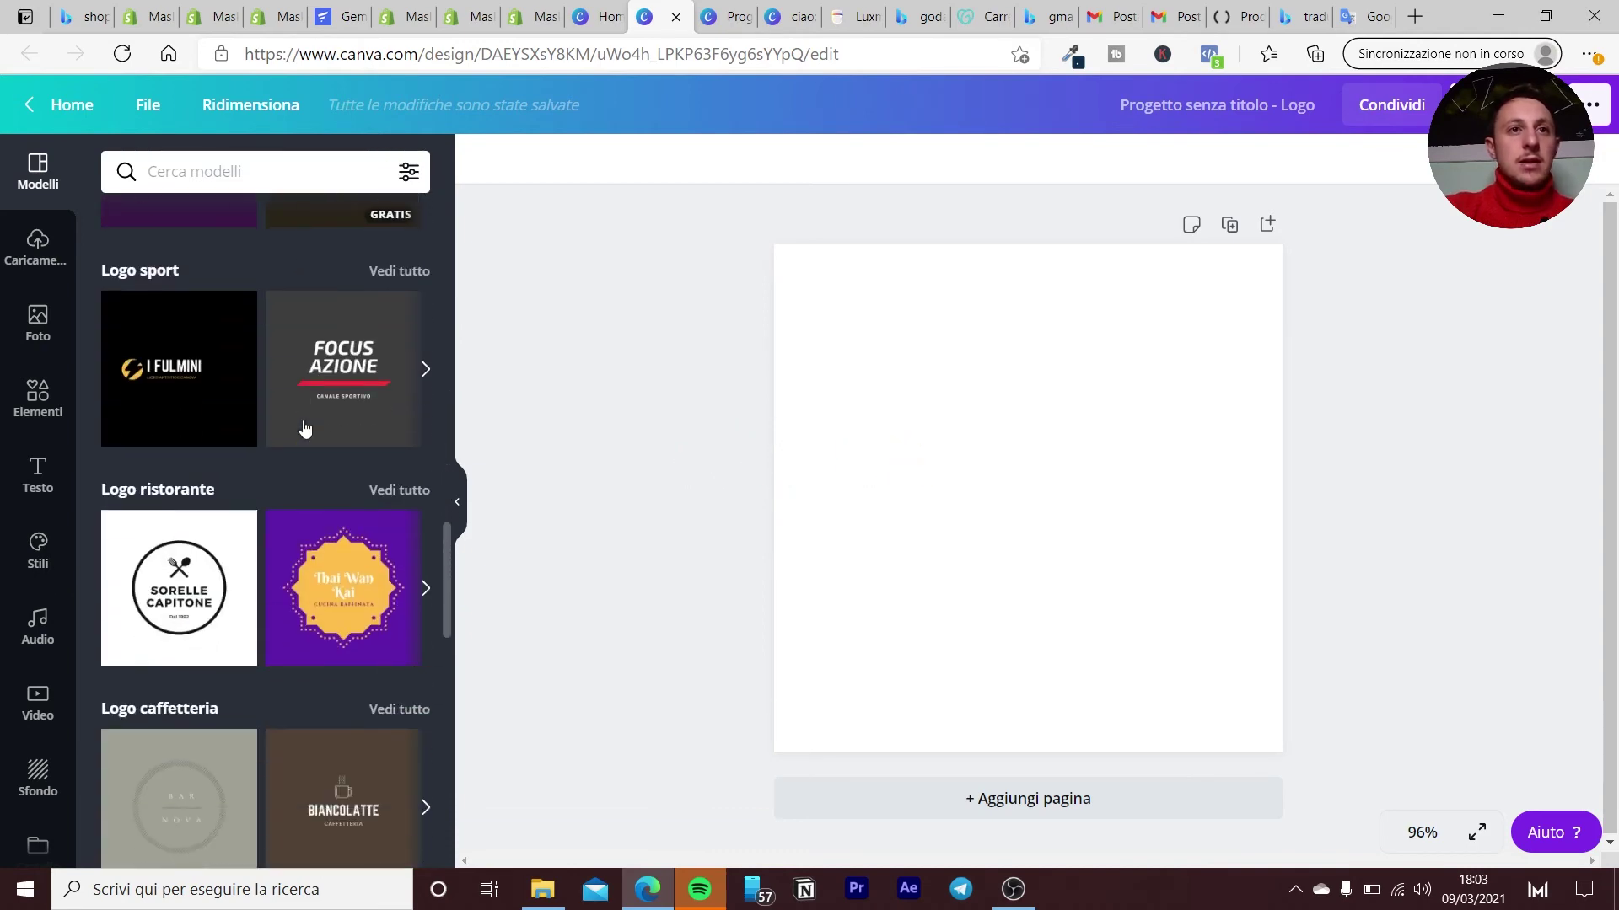
scroll(304, 428, "down", 1)
scroll(305, 428, "down", 2)
scroll(302, 420, "up", 5)
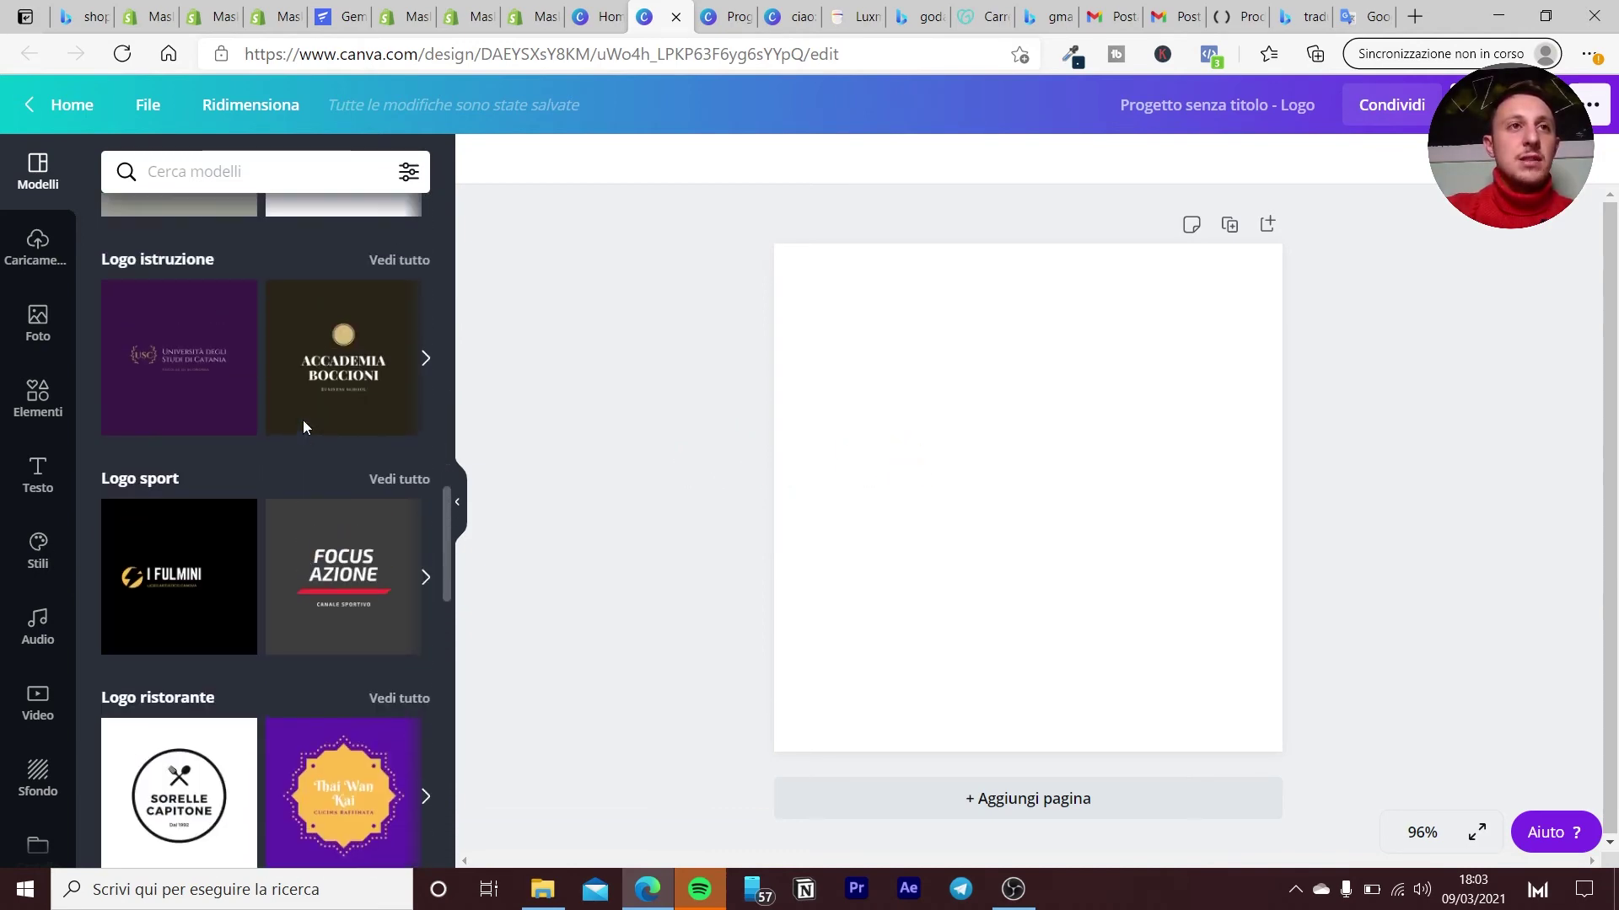
scroll(302, 419, "up", 7)
scroll(302, 420, "up", 8)
scroll(302, 415, "up", 4)
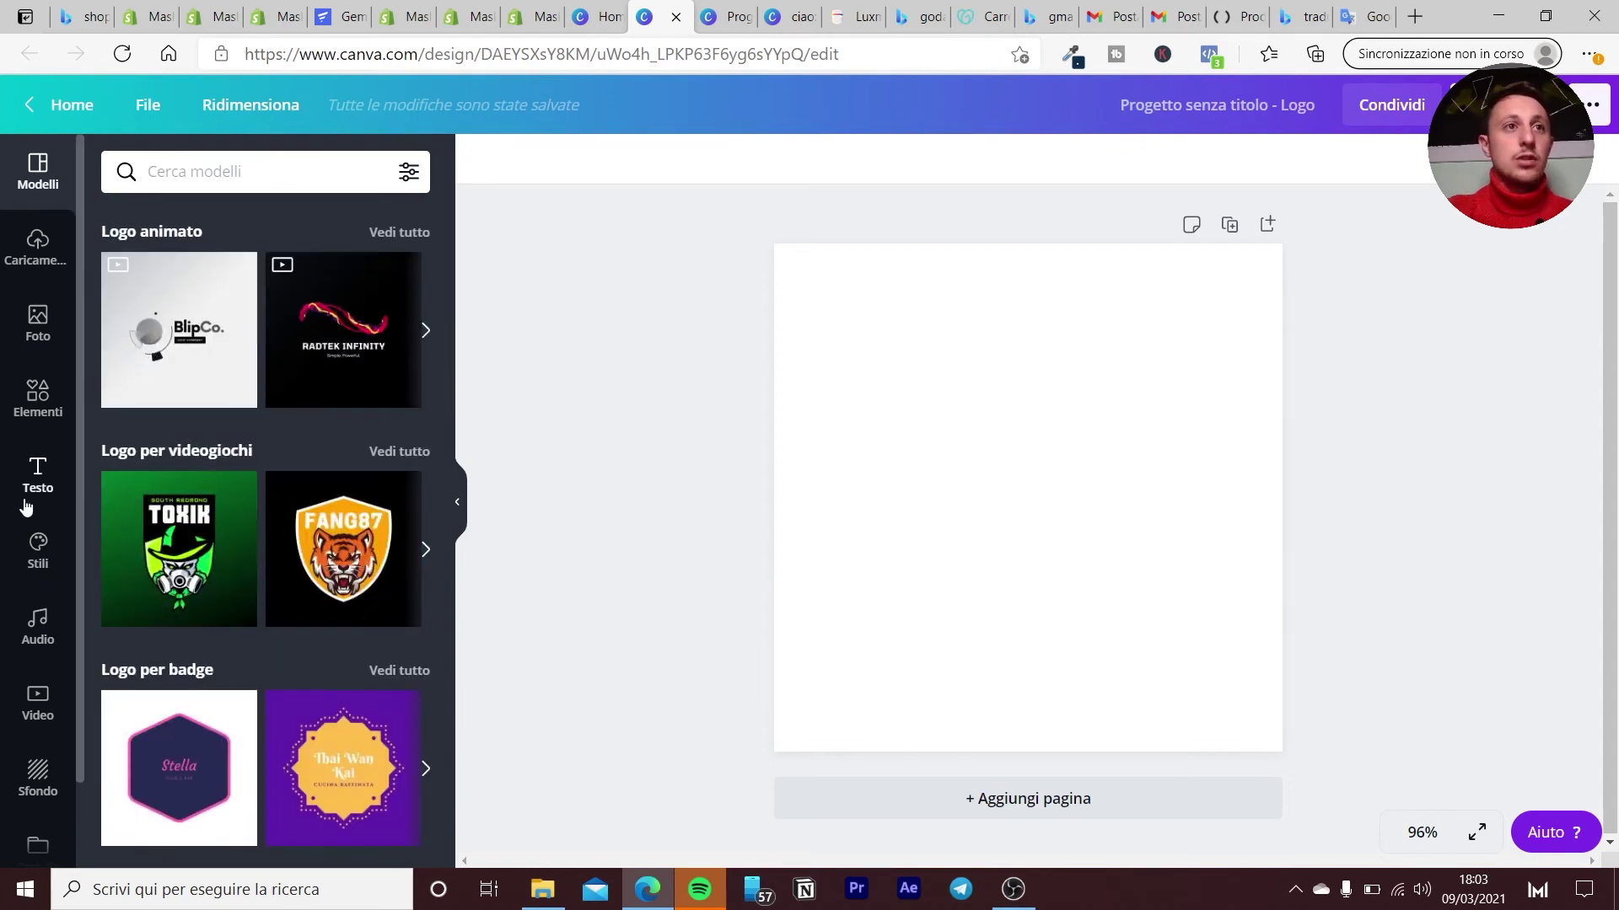
Search elements for 'mask' and add an enlarged face mask graphic to the page.
left_click(34, 418)
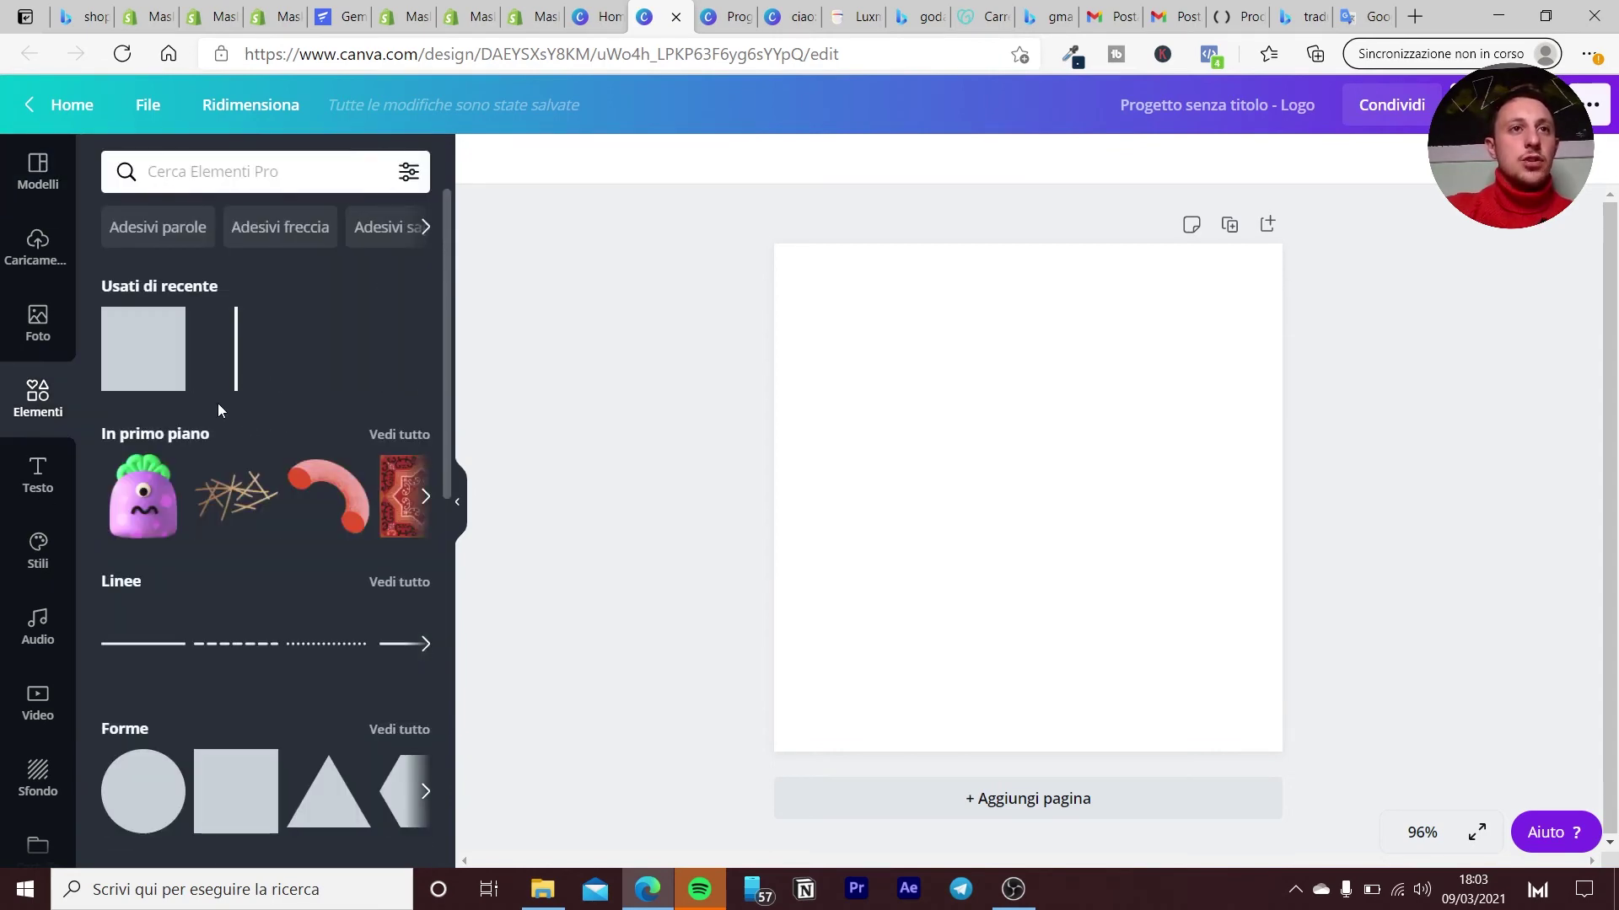
left_click(213, 171)
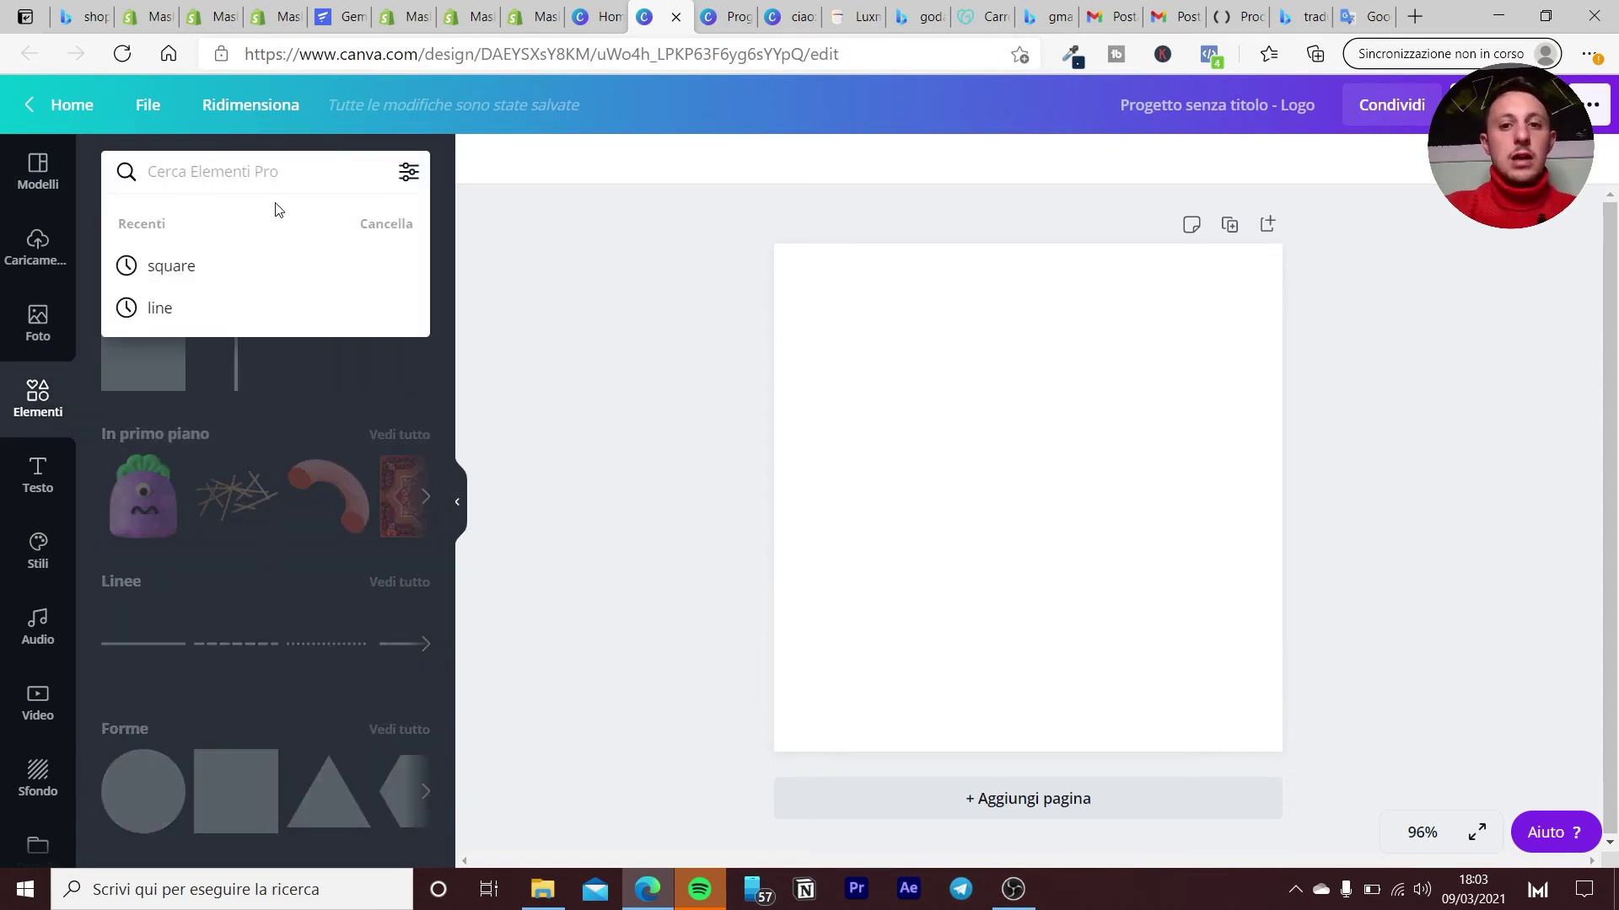
type("mask")
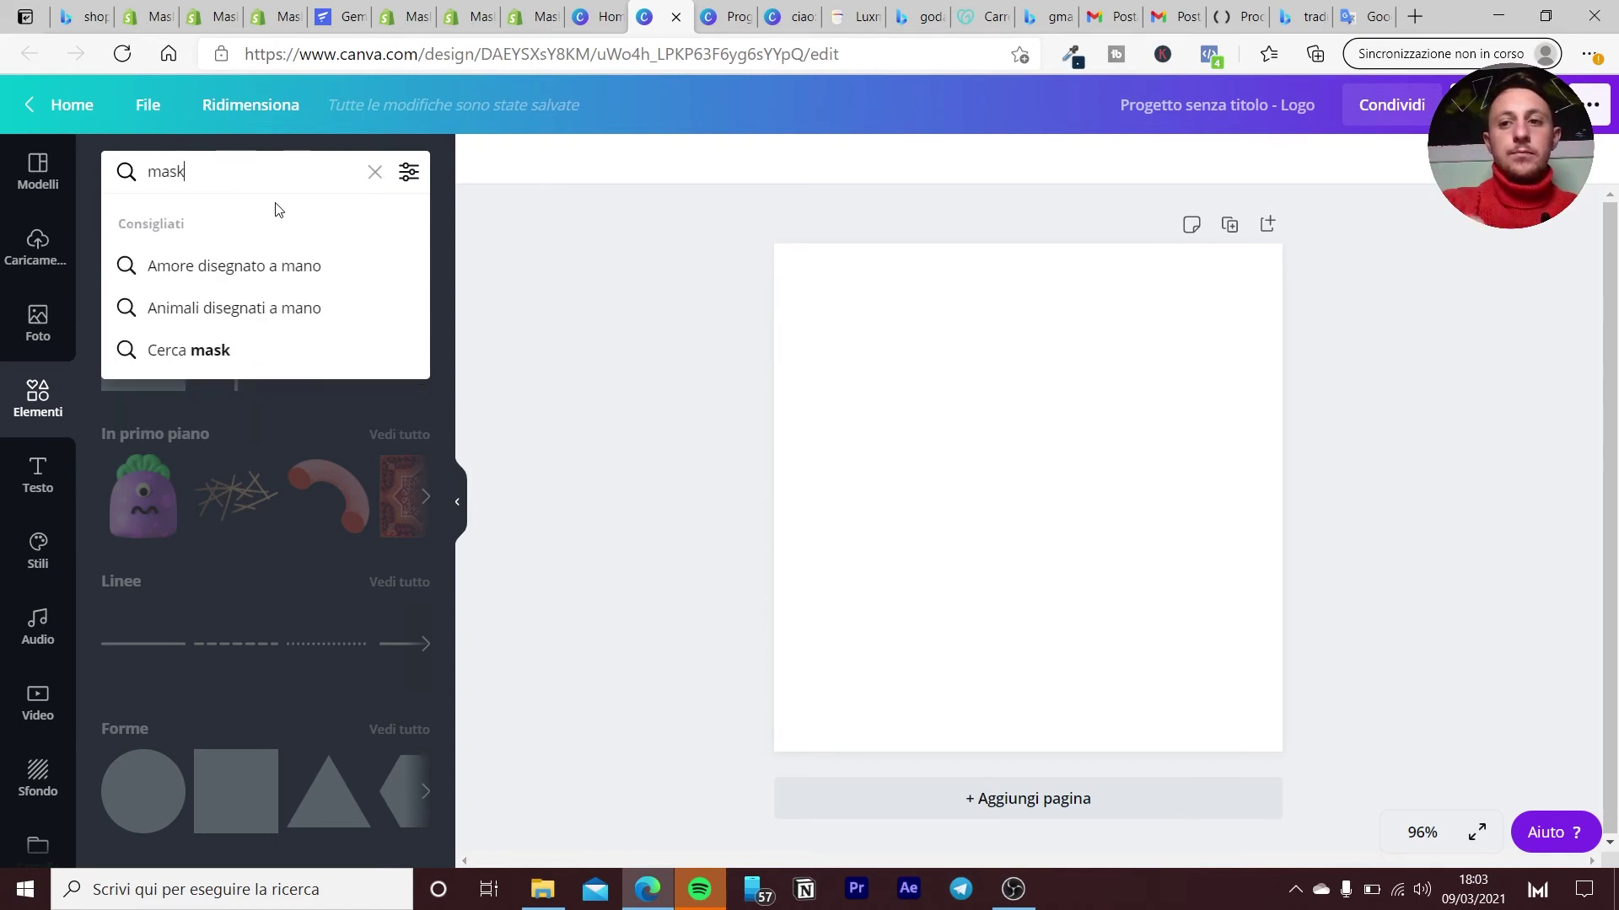
key("Return")
scroll(255, 458, "down", 2)
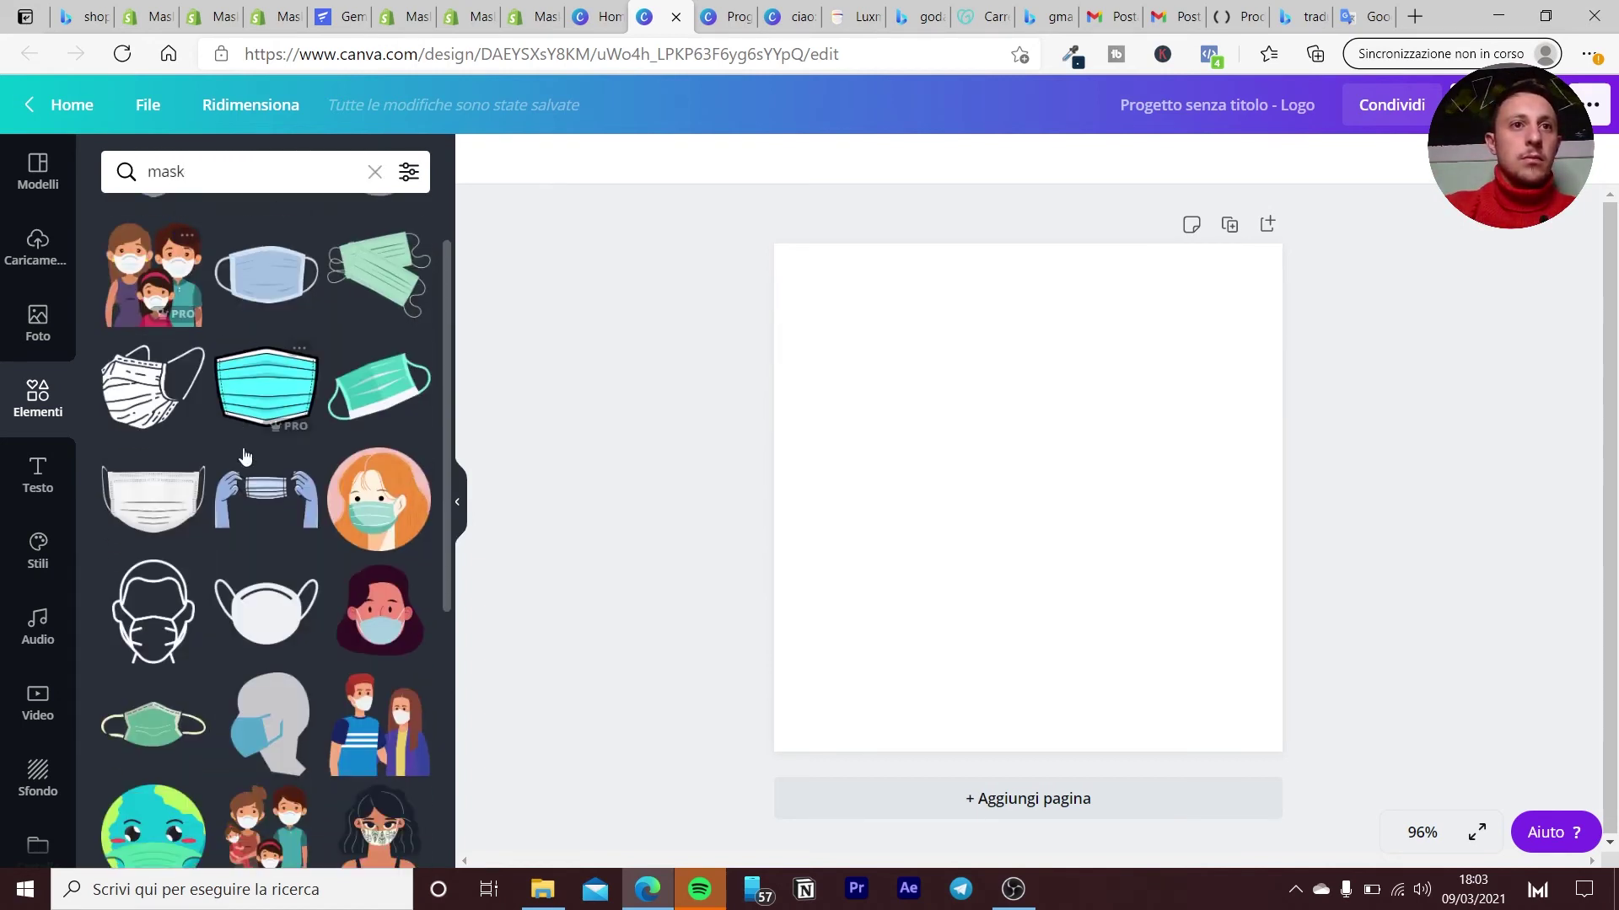
scroll(255, 458, "down", 3)
scroll(255, 460, "down", 3)
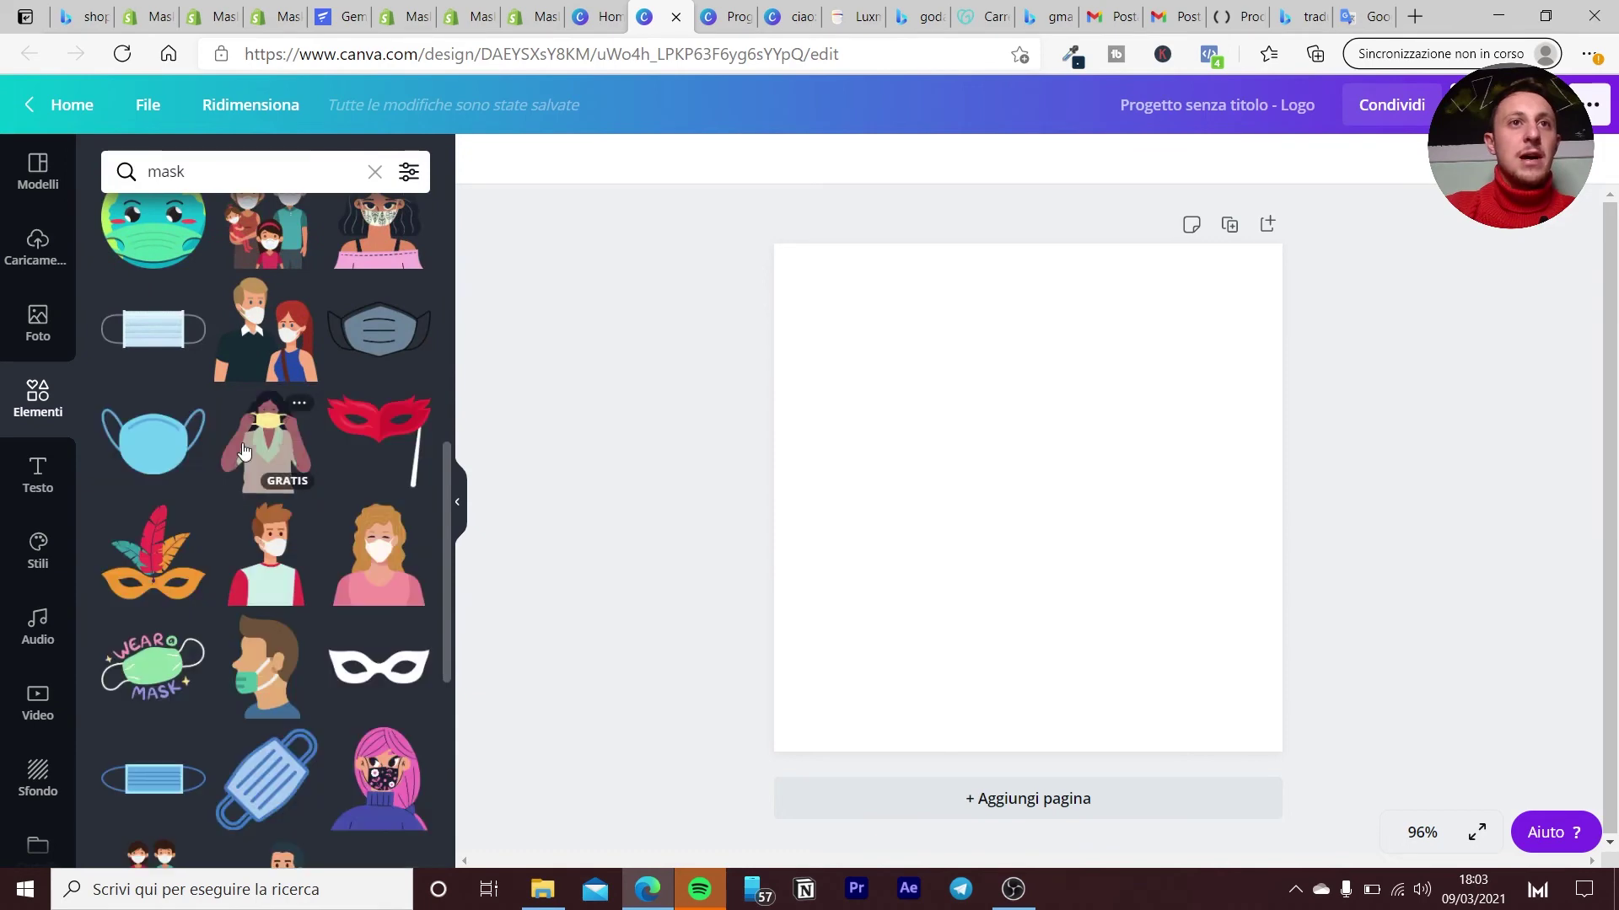
scroll(249, 456, "down", 3)
scroll(244, 453, "down", 3)
scroll(243, 452, "down", 3)
scroll(243, 453, "down", 2)
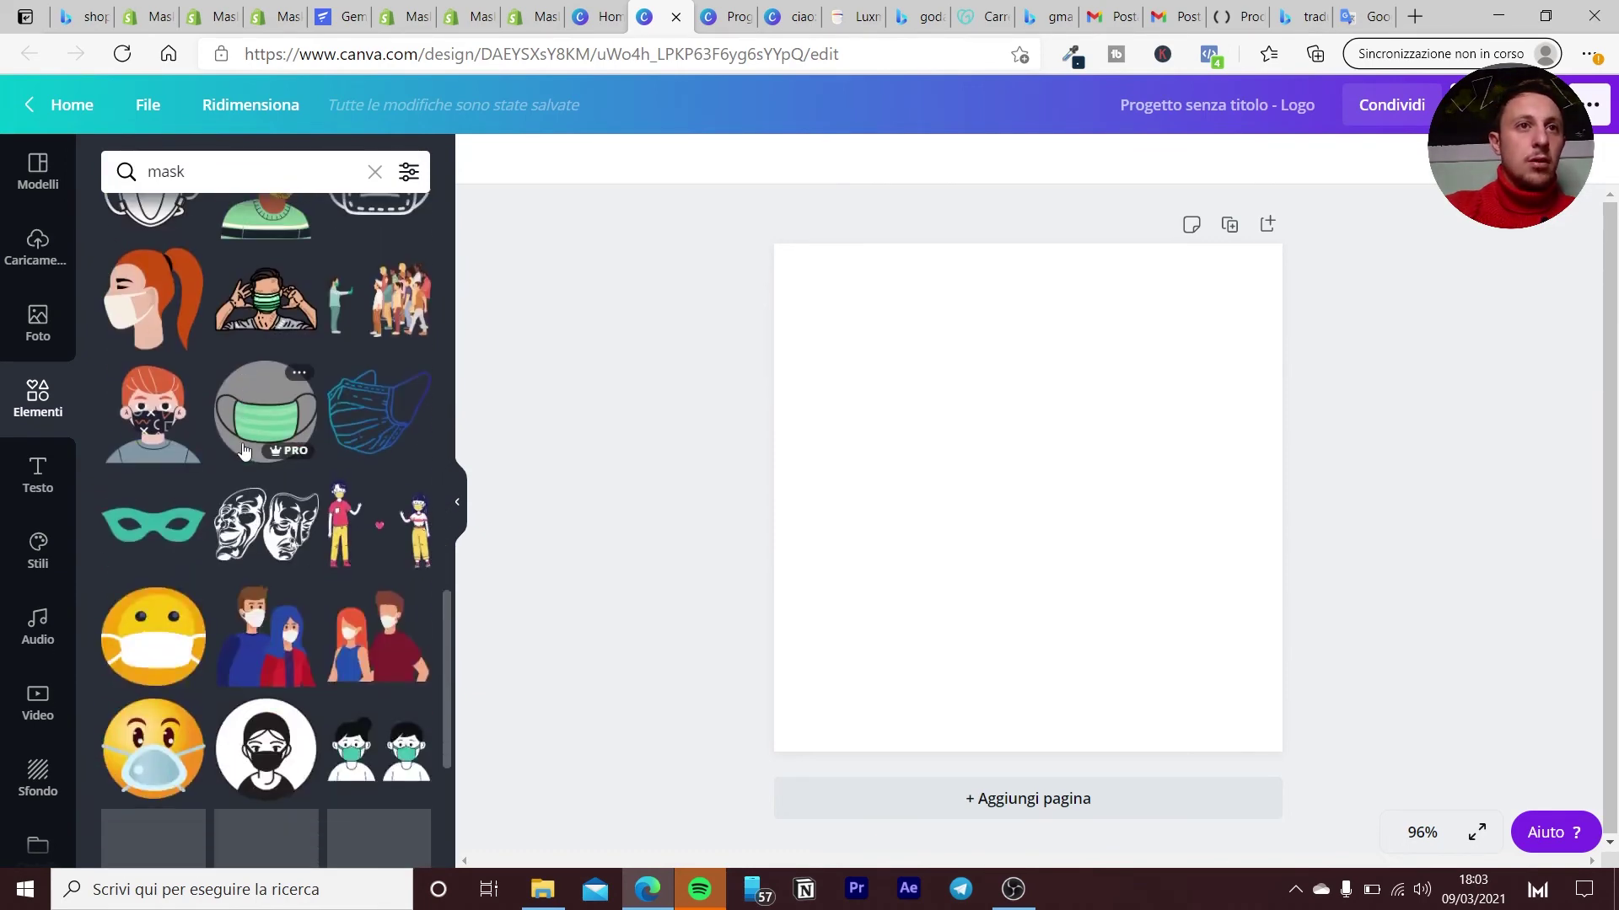
scroll(244, 452, "down", 3)
scroll(244, 453, "down", 3)
scroll(243, 453, "down", 3)
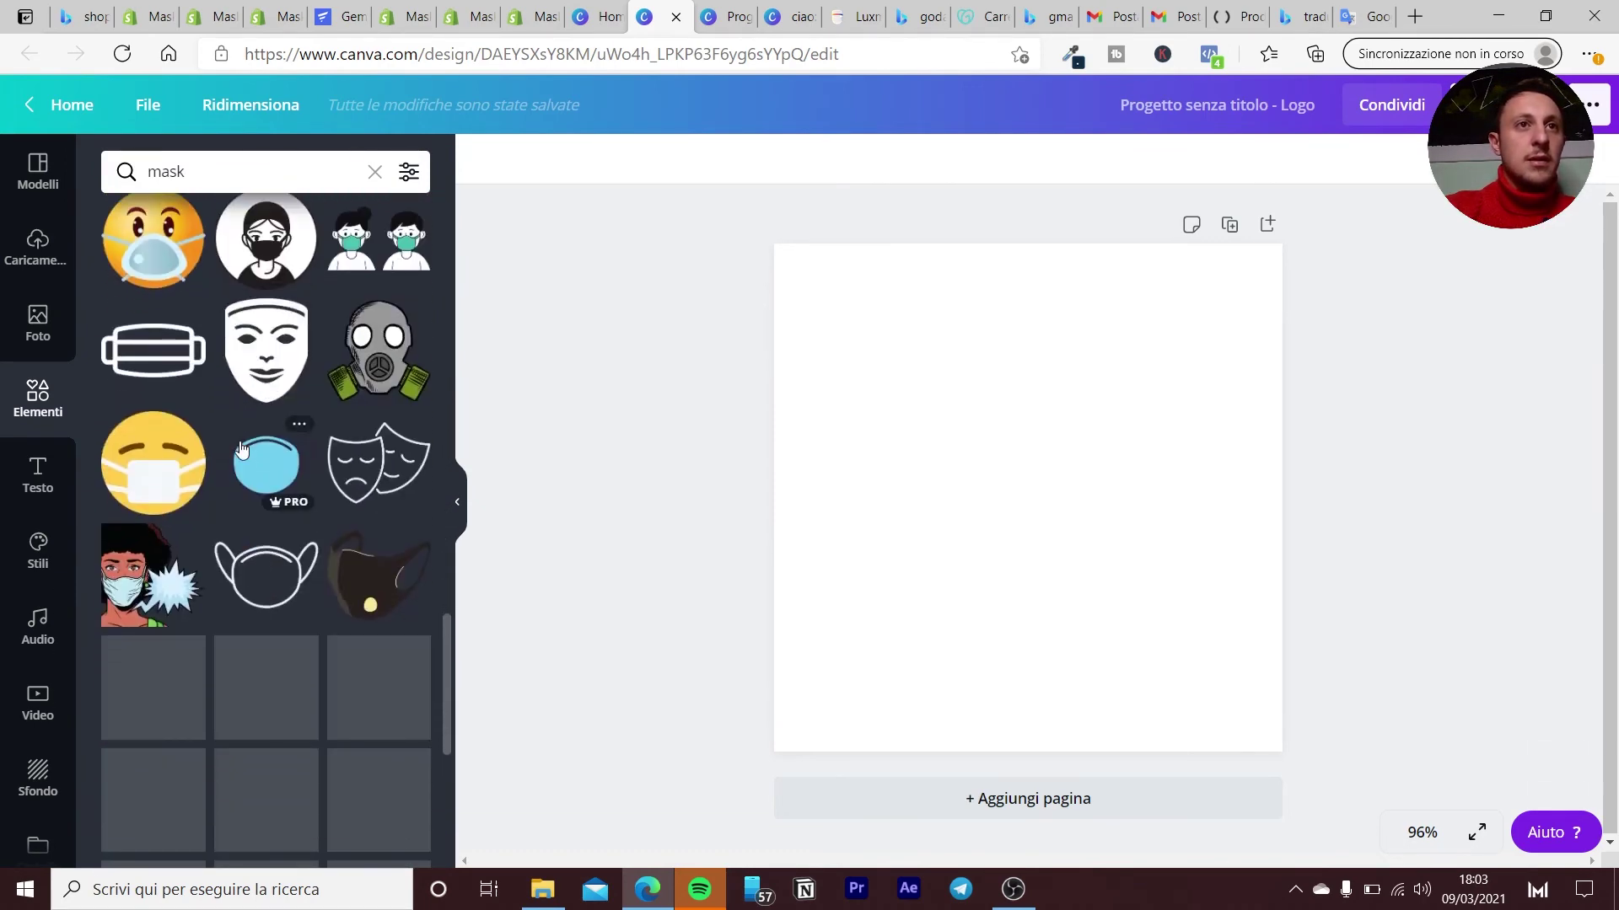
left_click(271, 379)
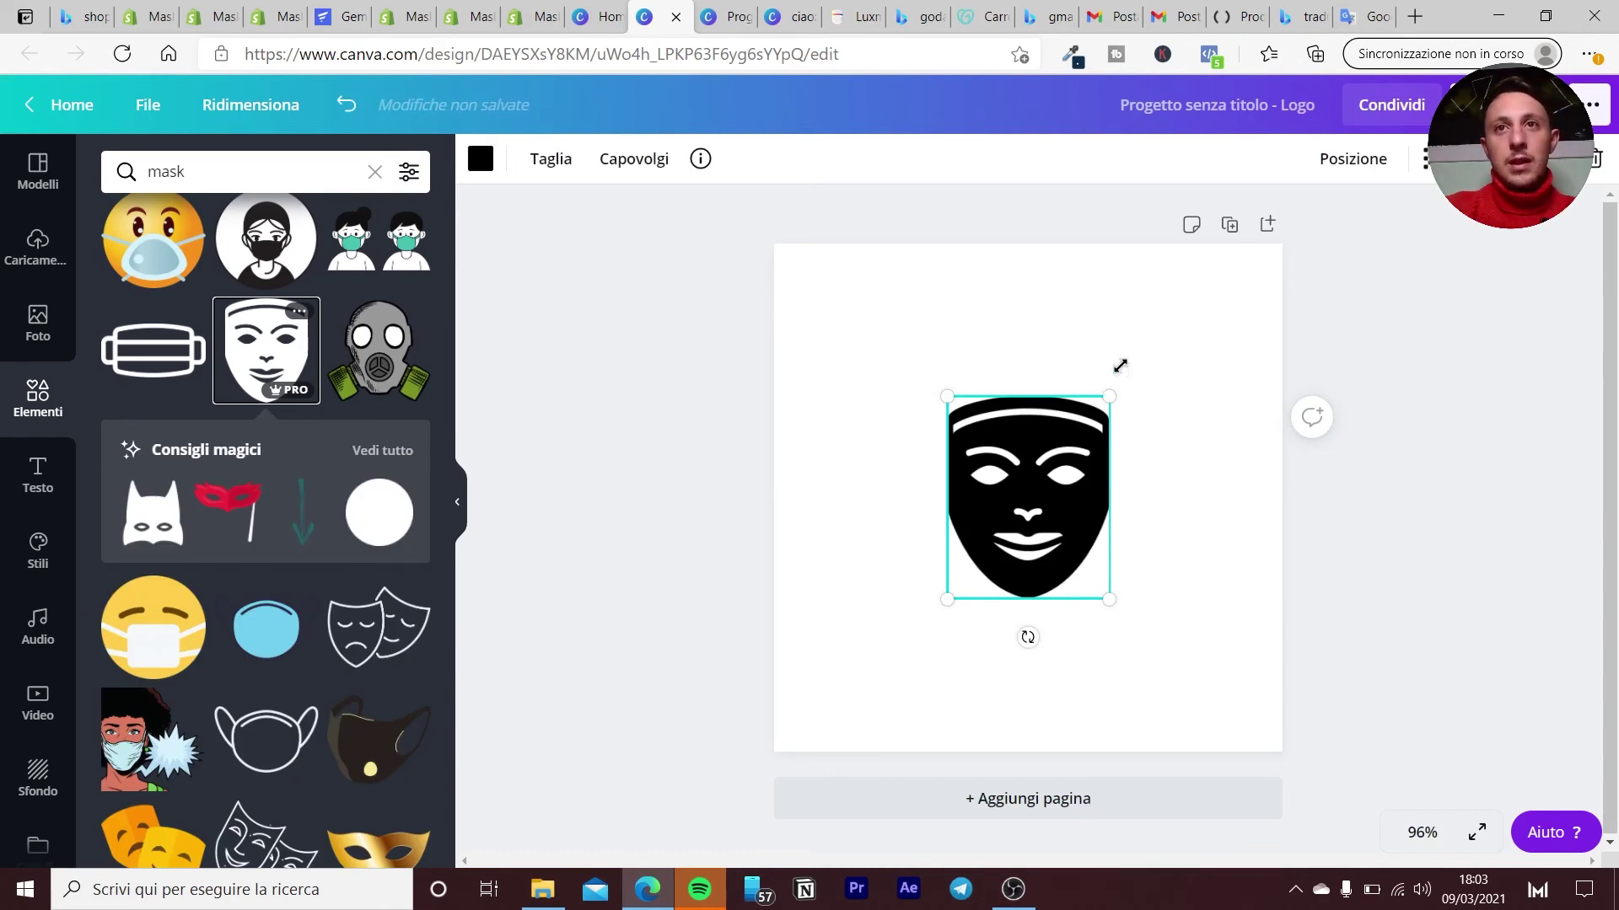
left_click_drag(1111, 398, 1153, 317)
left_click_drag(949, 599, 857, 705)
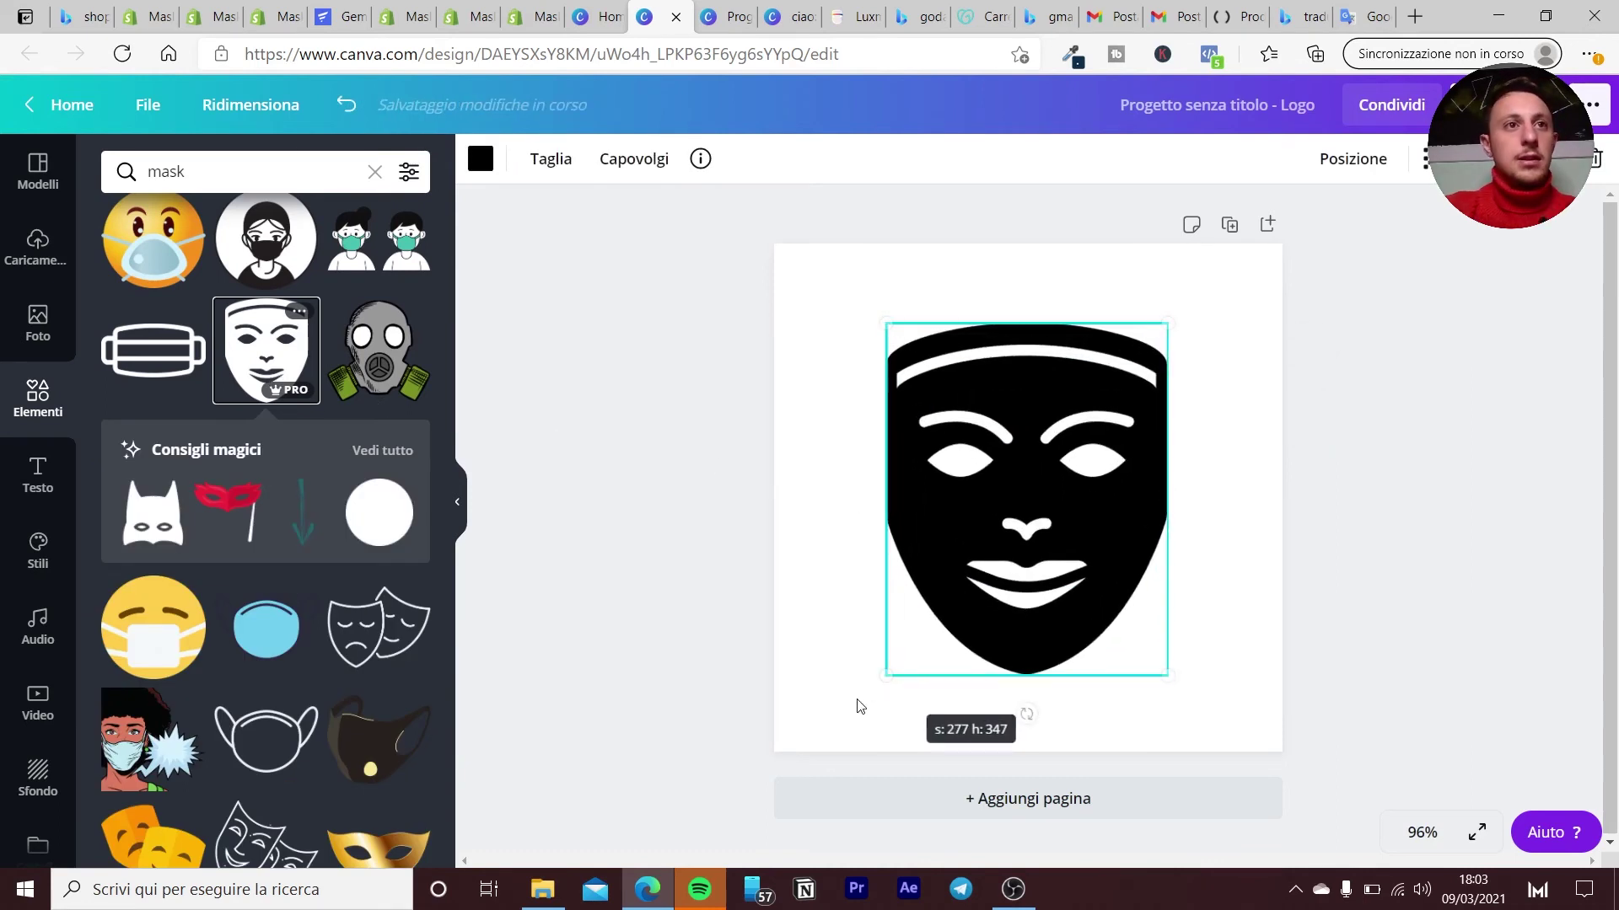
Add a vertical line from a 'line' element search, stretched along the mask's left edge.
left_click(186, 171)
left_click_drag(185, 171, 25, 190)
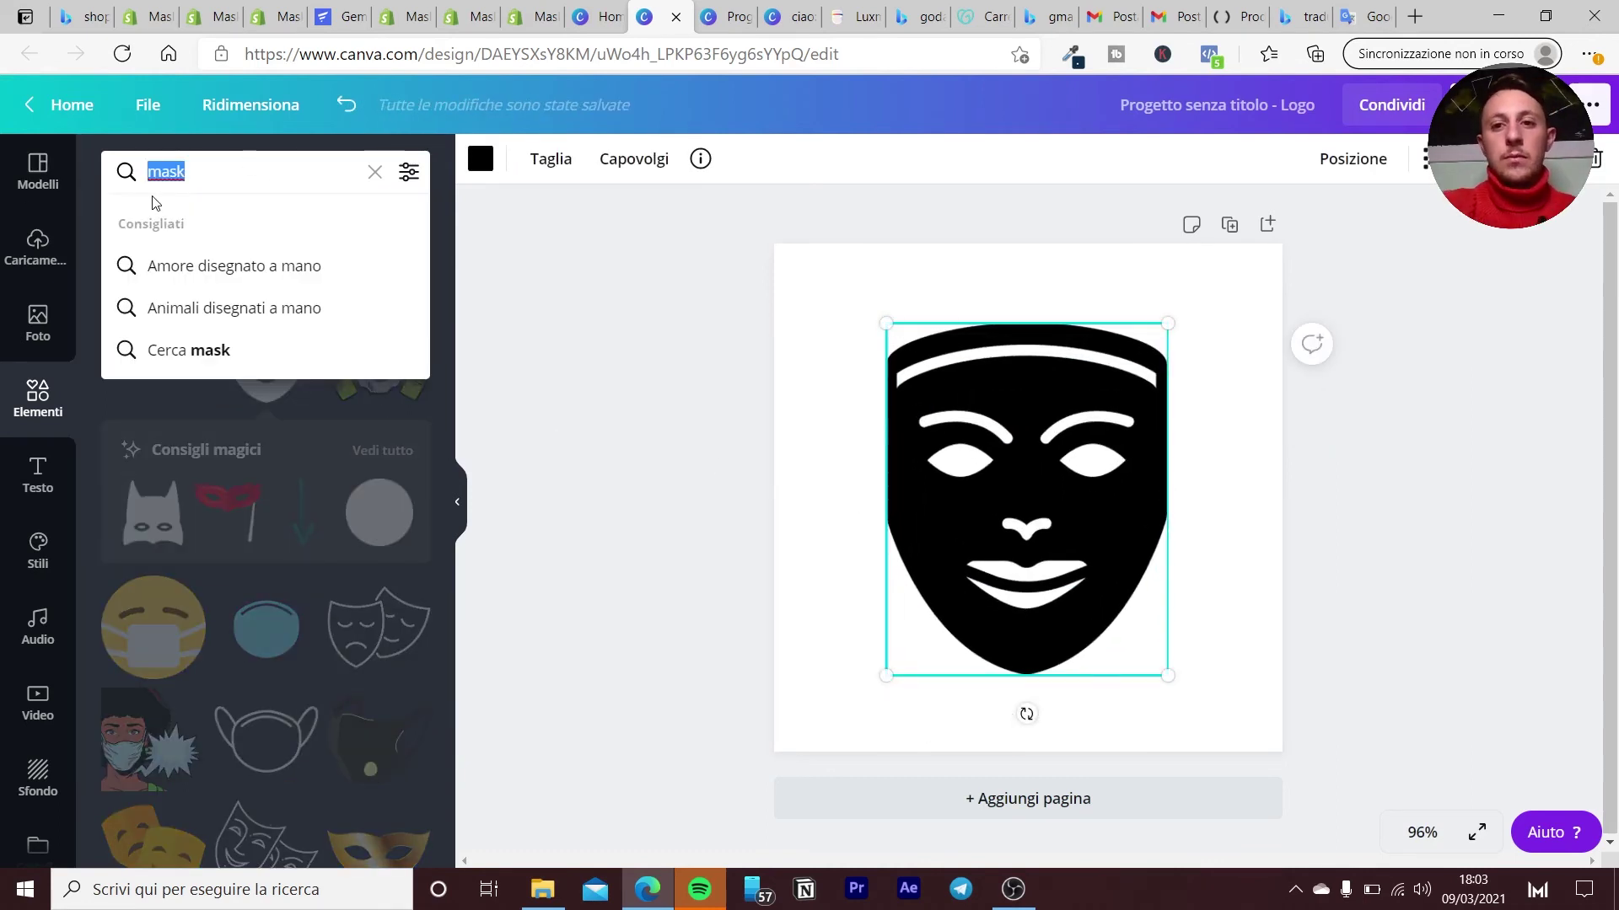
type("line")
key("Return")
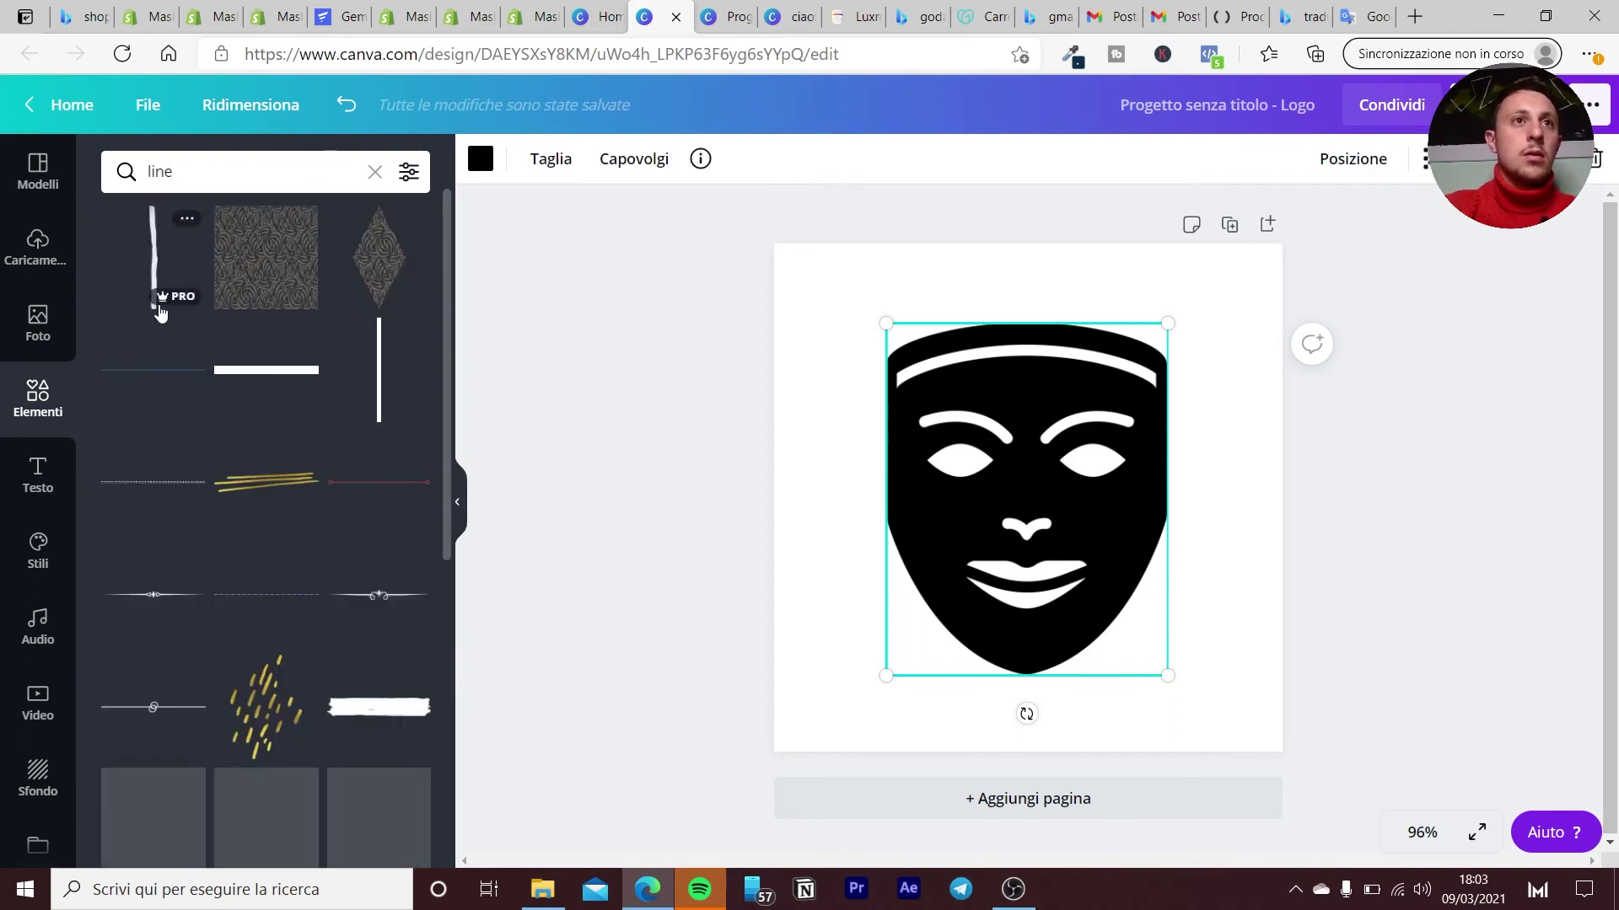
left_click(392, 376)
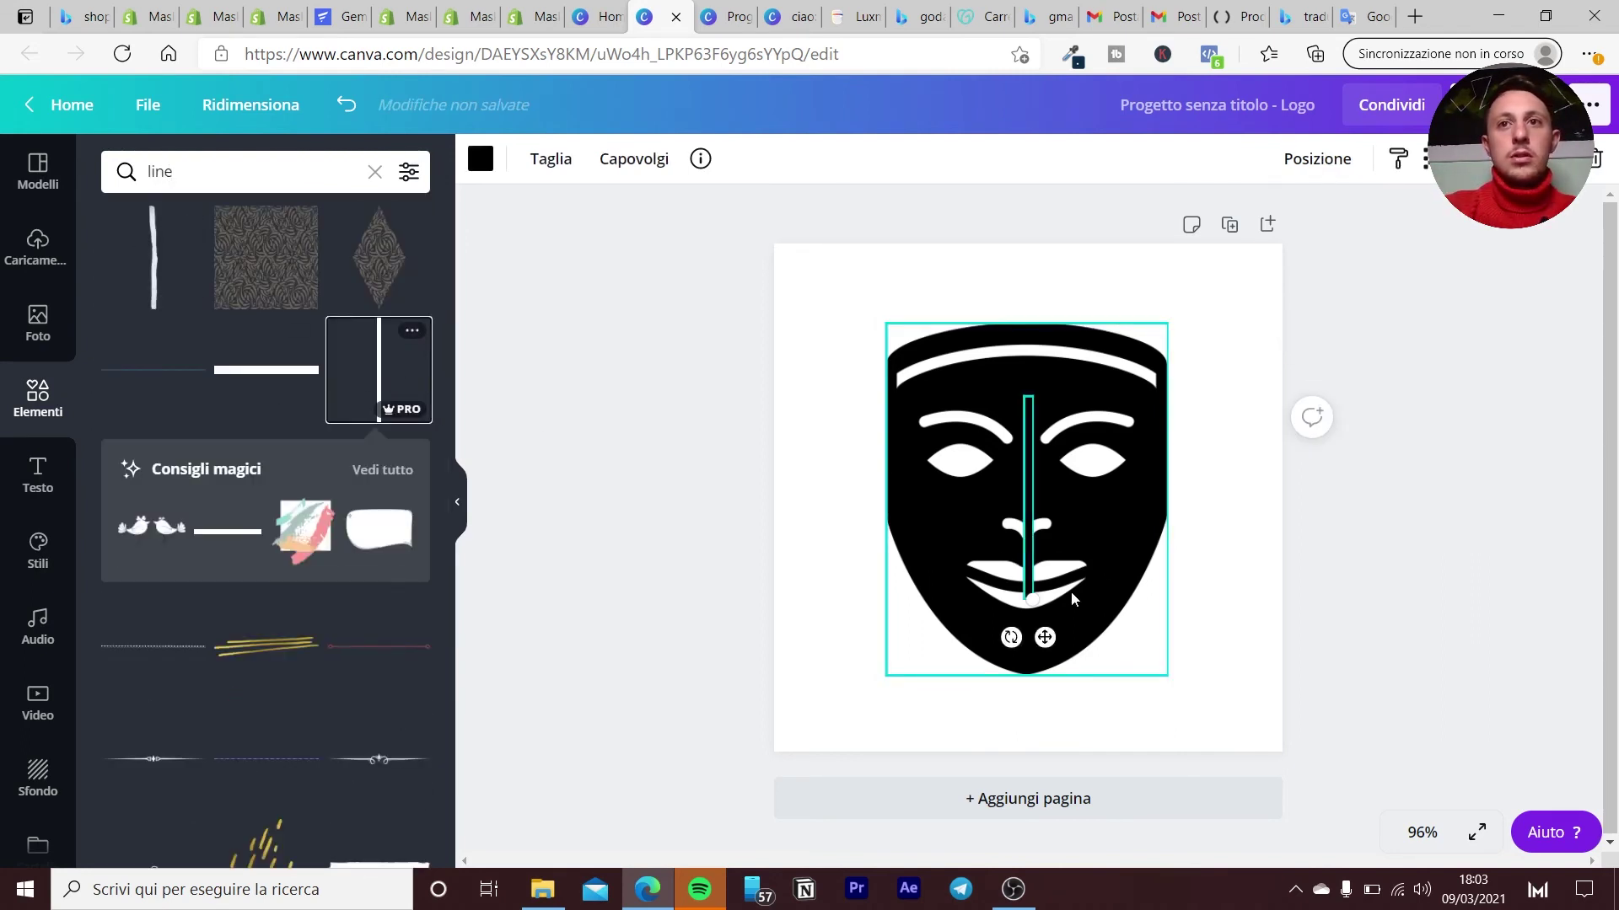
mouse_move(1045, 638)
left_mouse_down()
mouse_move(923, 702)
mouse_move(939, 698)
mouse_move(875, 781)
left_mouse_up()
left_click_drag(922, 669, 921, 542)
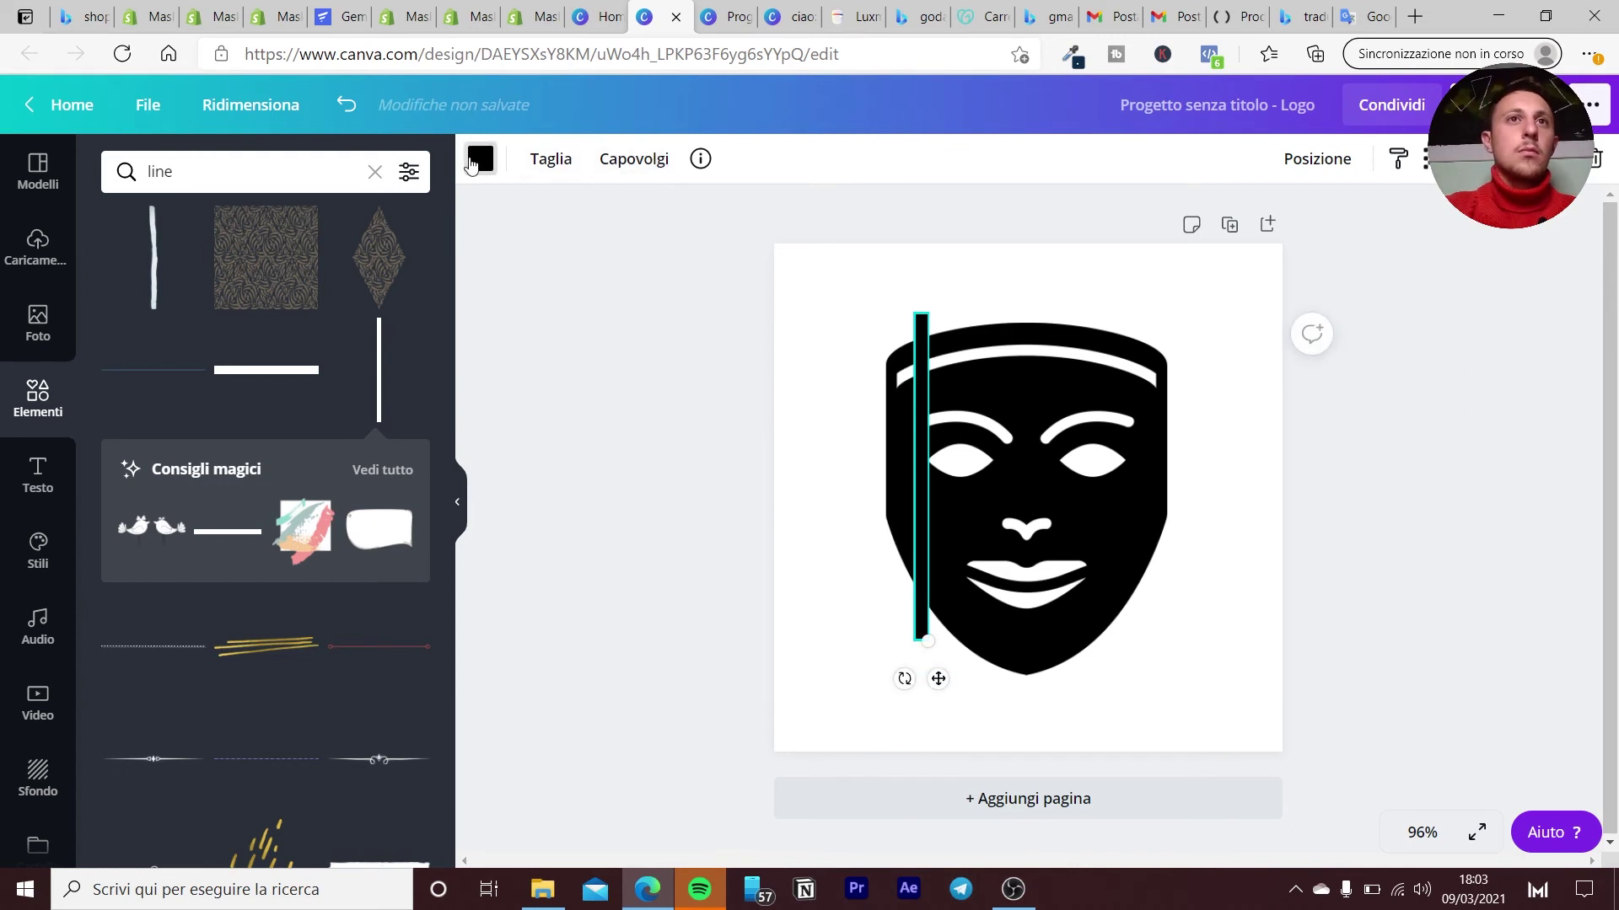
Change the line's colour to white.
left_click(479, 159)
left_click(177, 374)
left_click(681, 413)
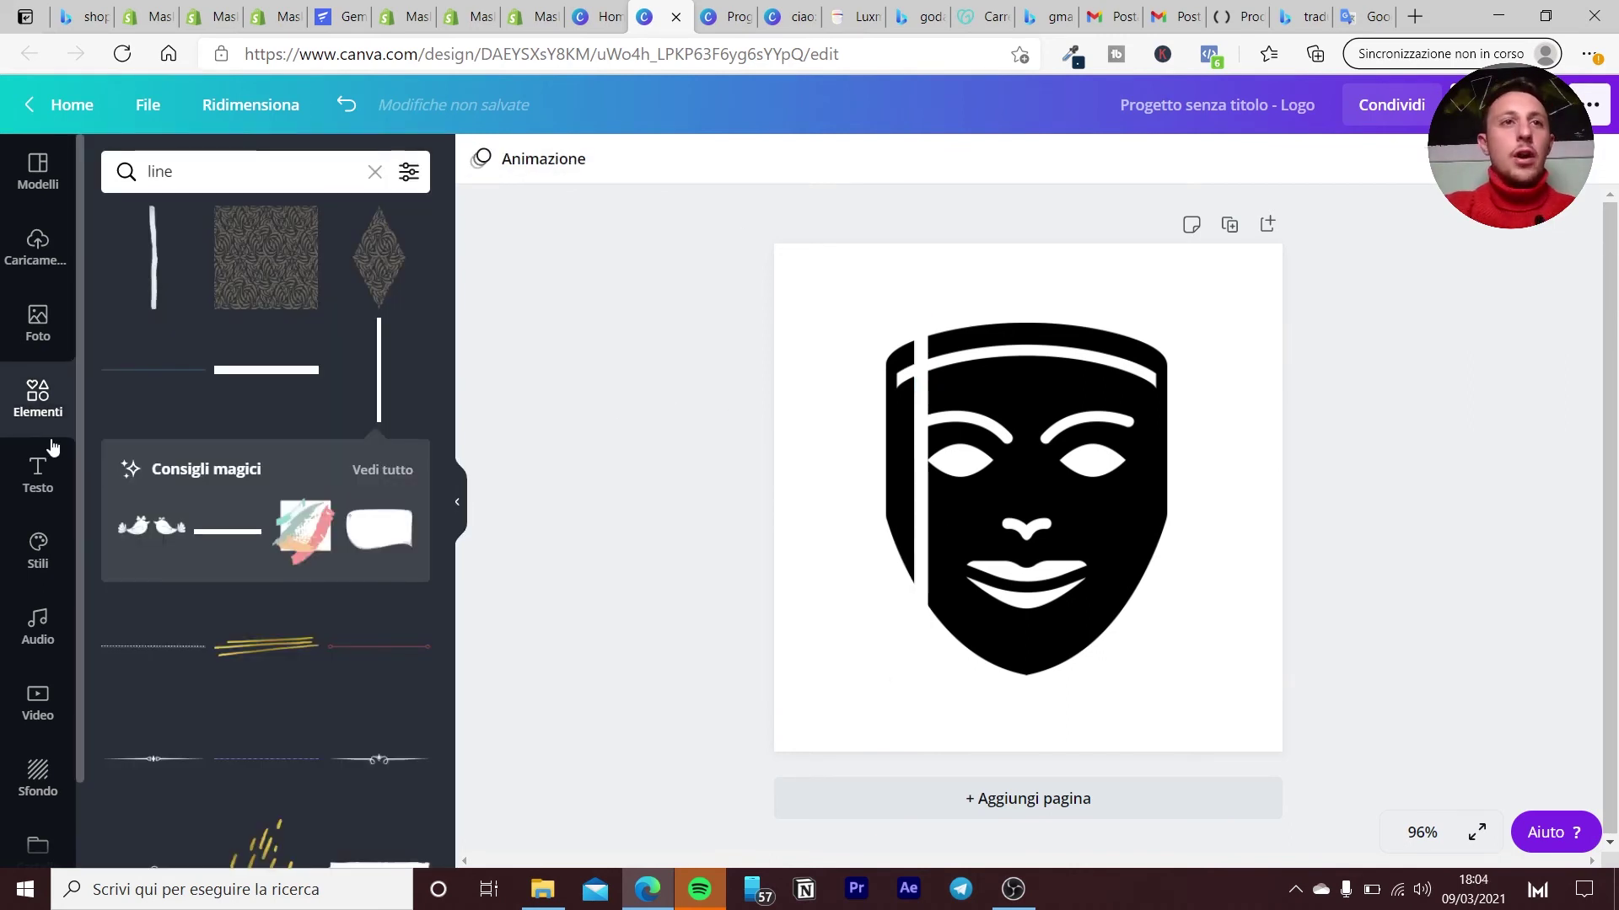
left_click(38, 248)
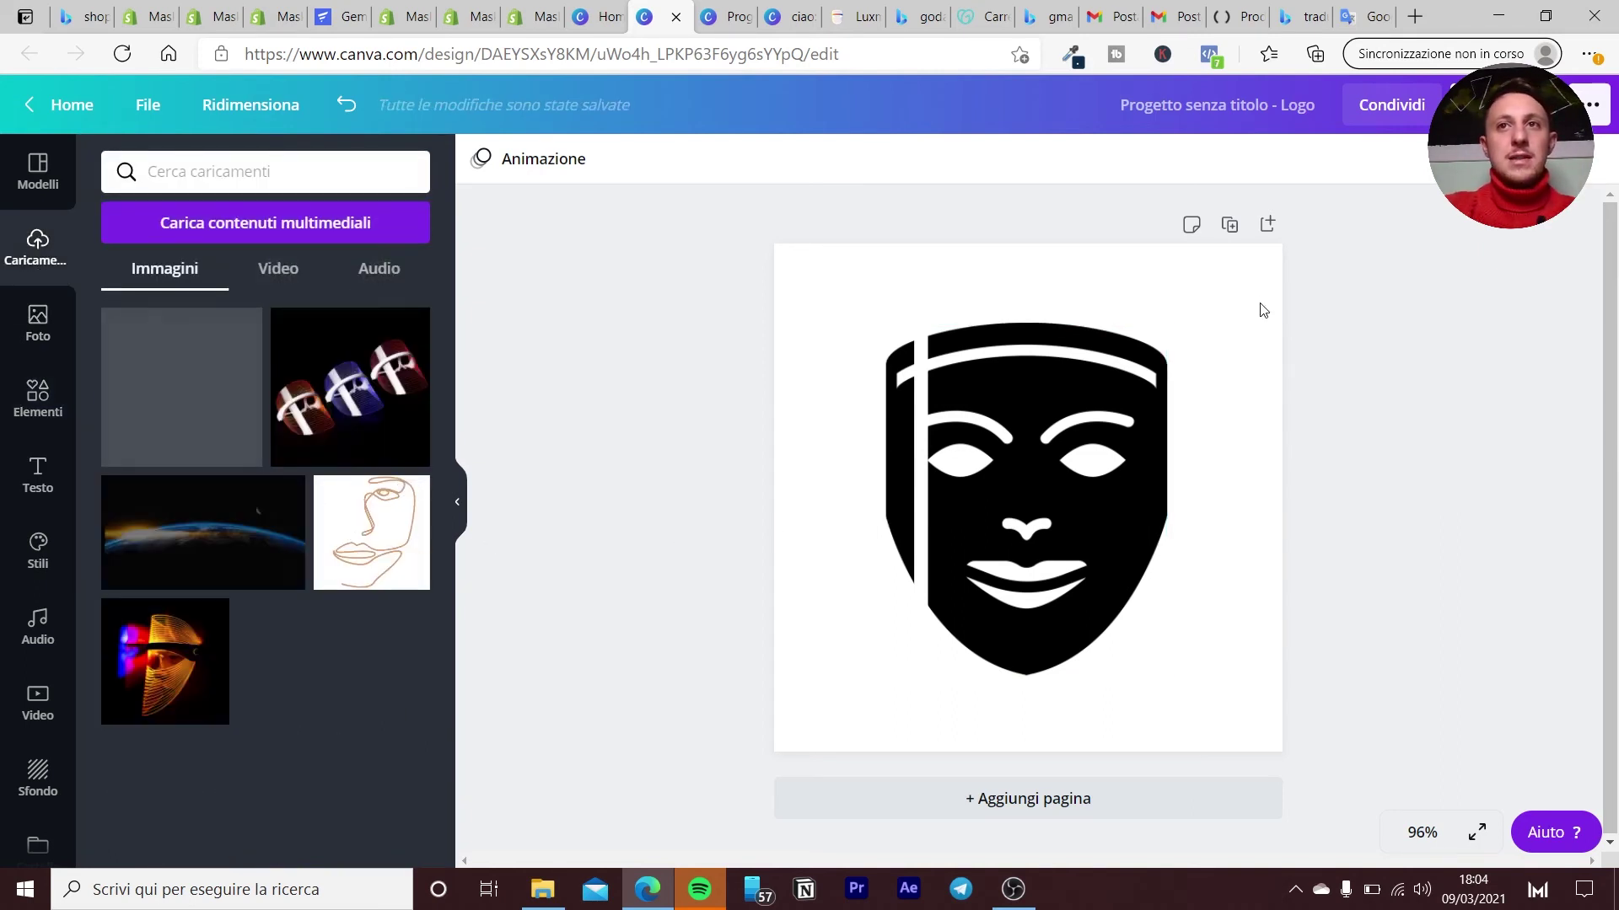
Delete the mask and line, then set the face line-art image as the page background.
left_click_drag(1256, 307, 810, 679)
key("Delete")
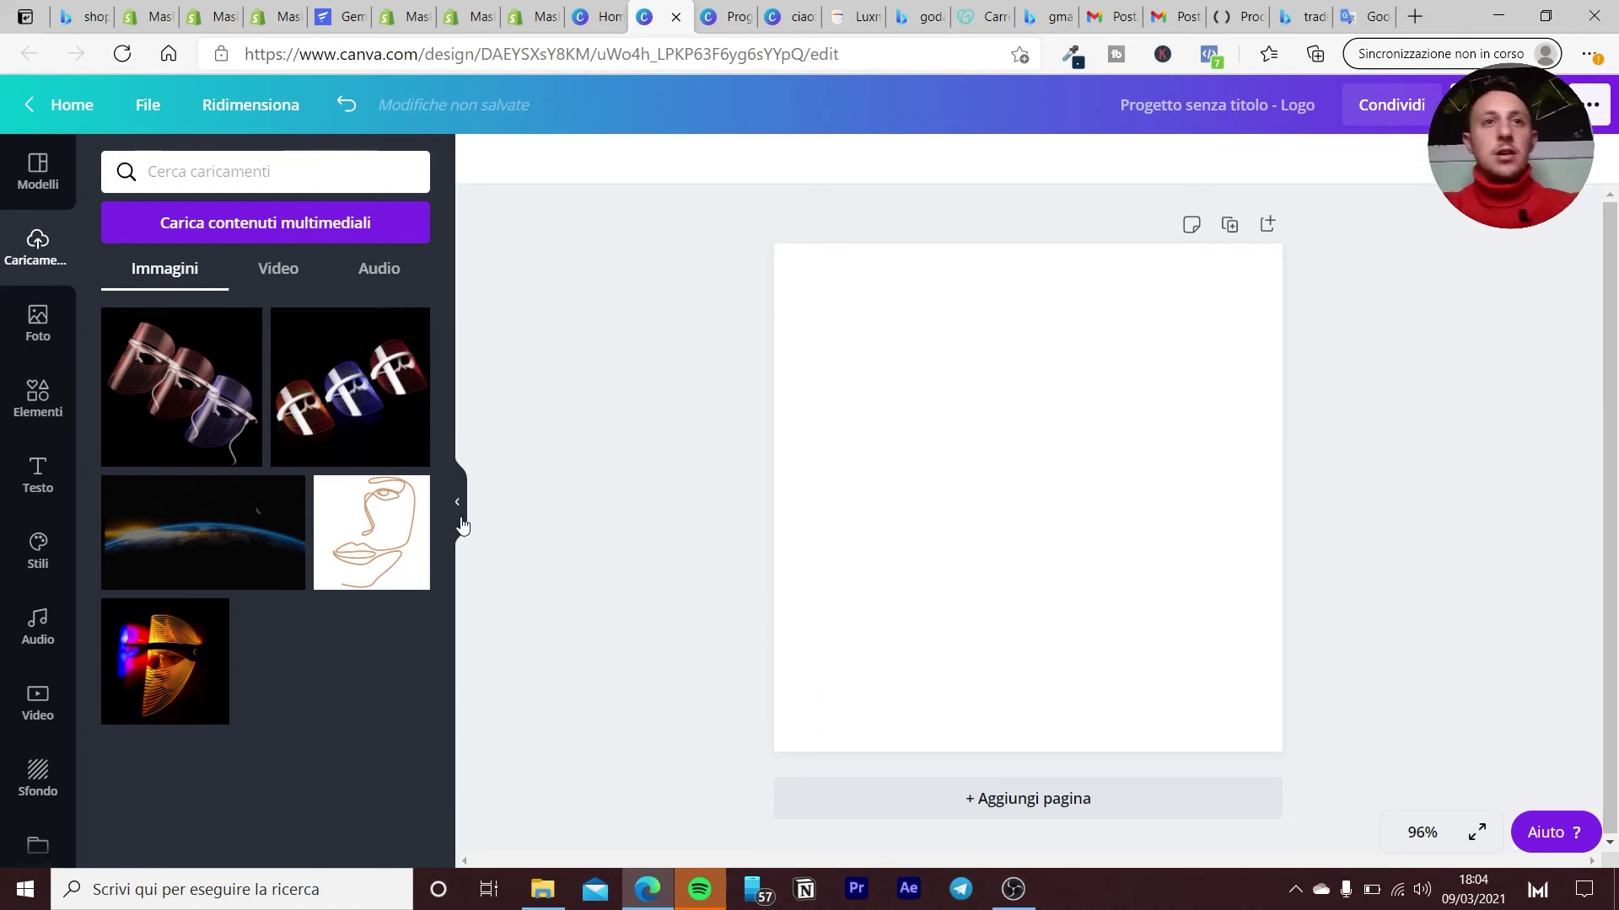
left_click(350, 540)
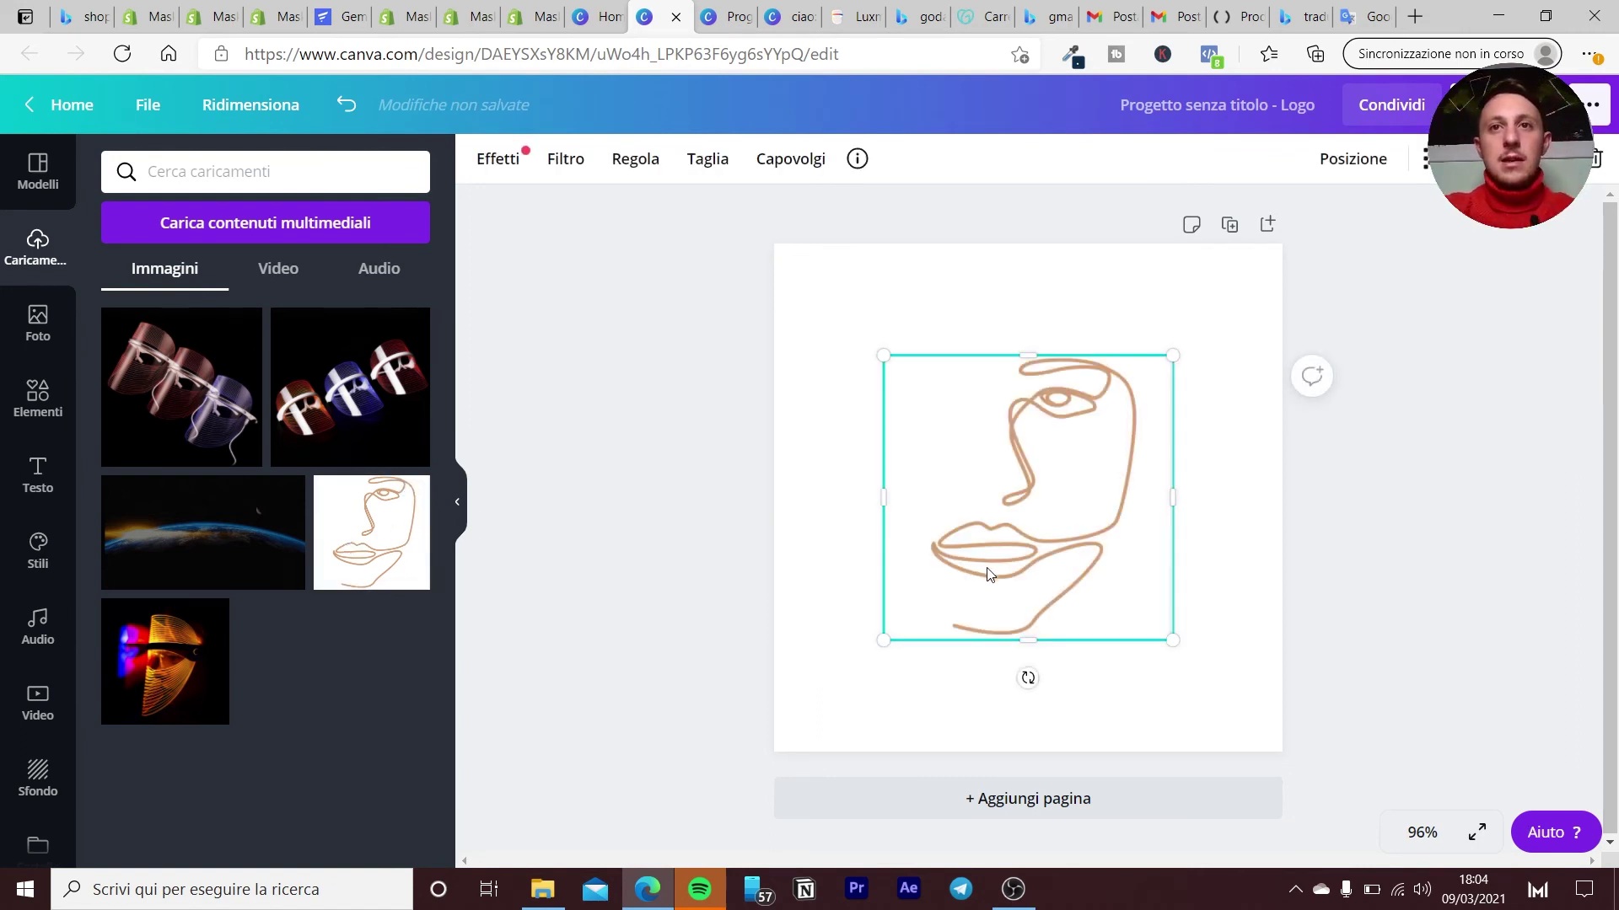
right_click(985, 607)
left_click(1058, 822)
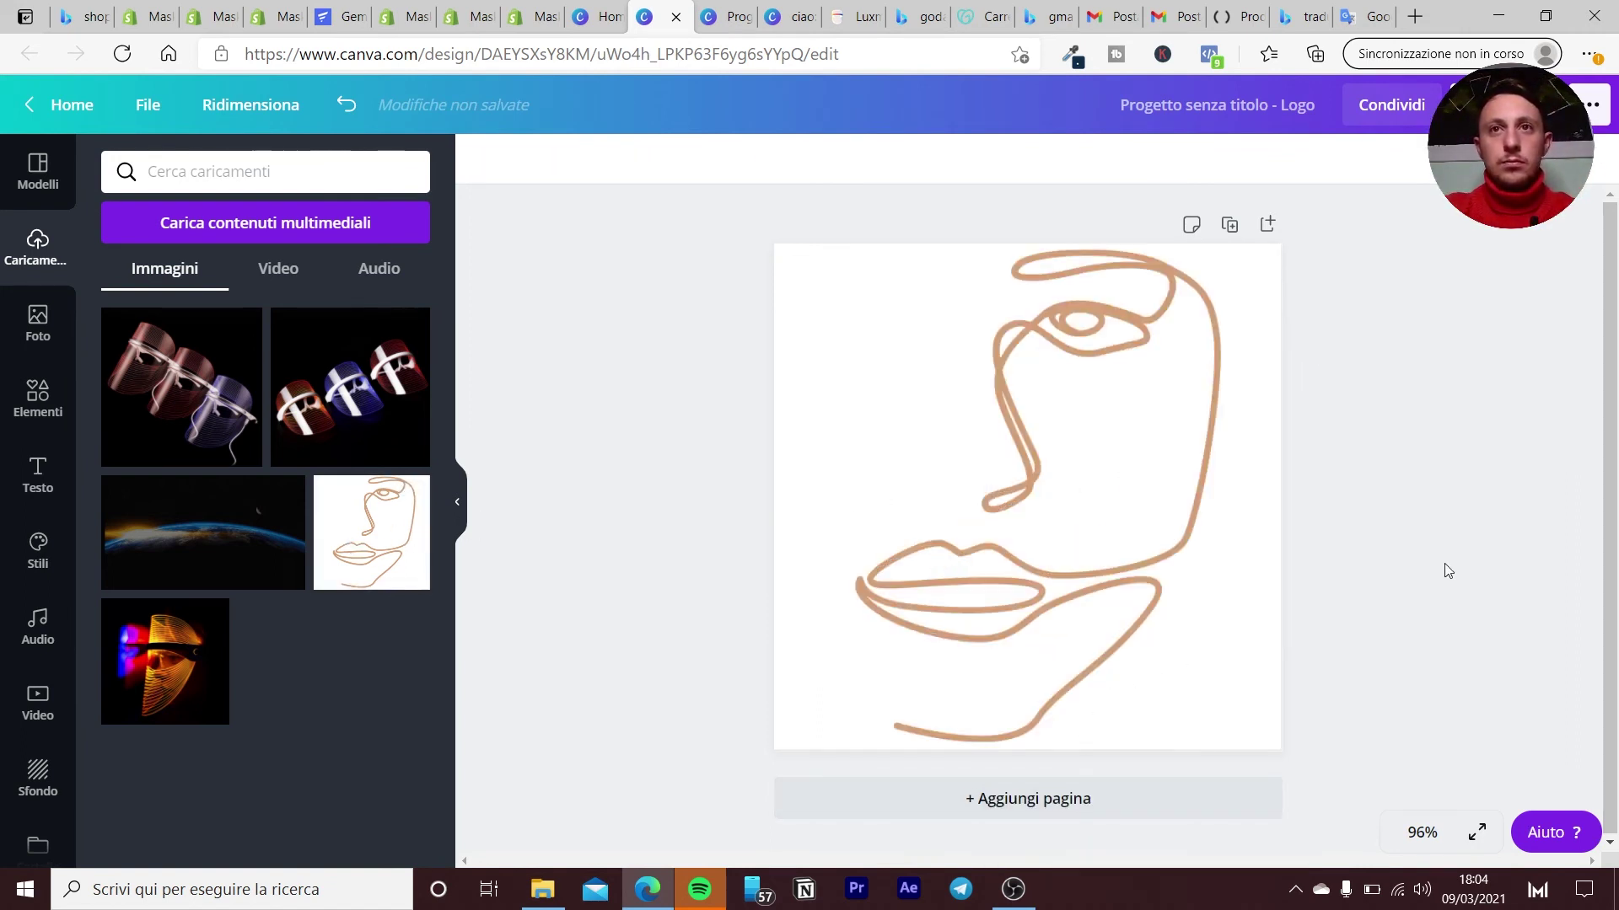
left_click(38, 399)
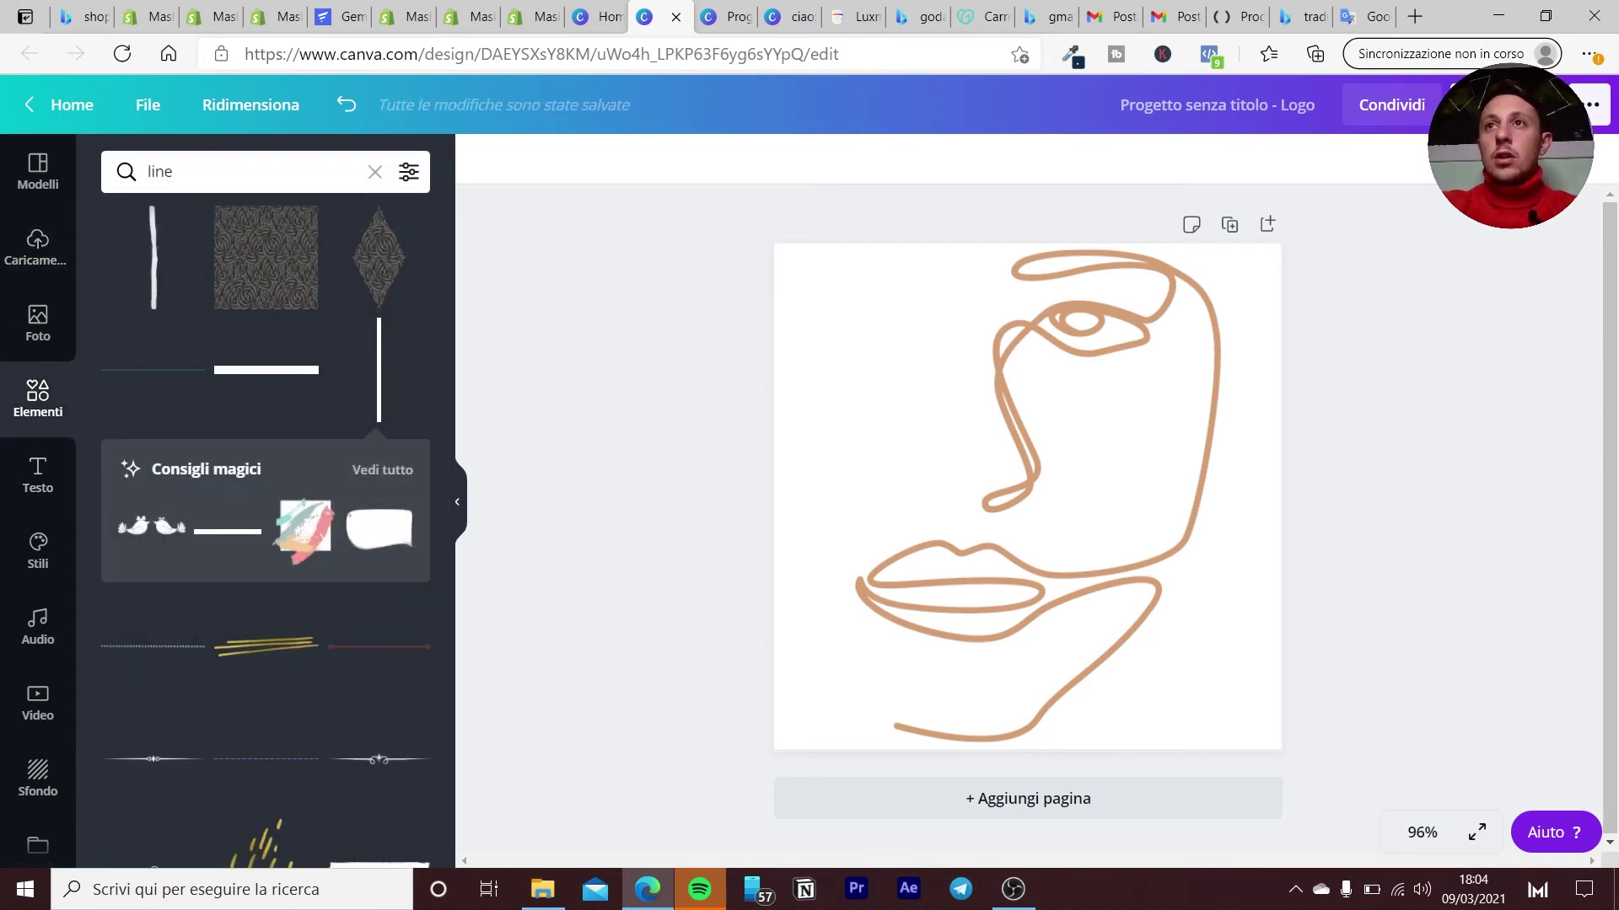
Download the logo design as a PNG with transparent background.
left_click(1484, 104)
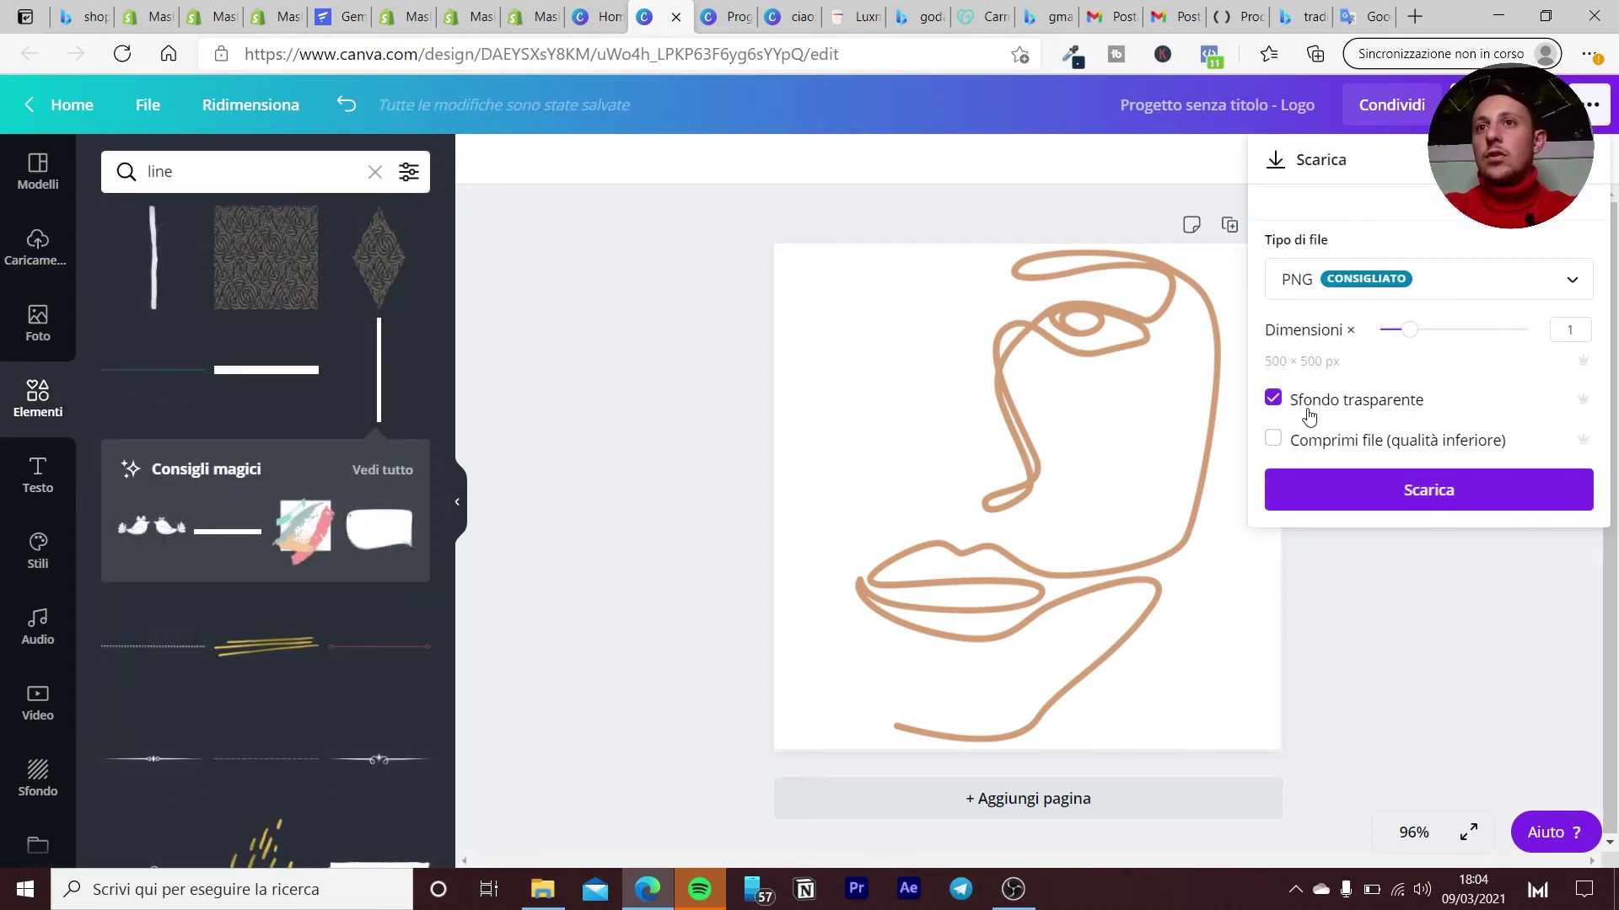
left_click(1340, 489)
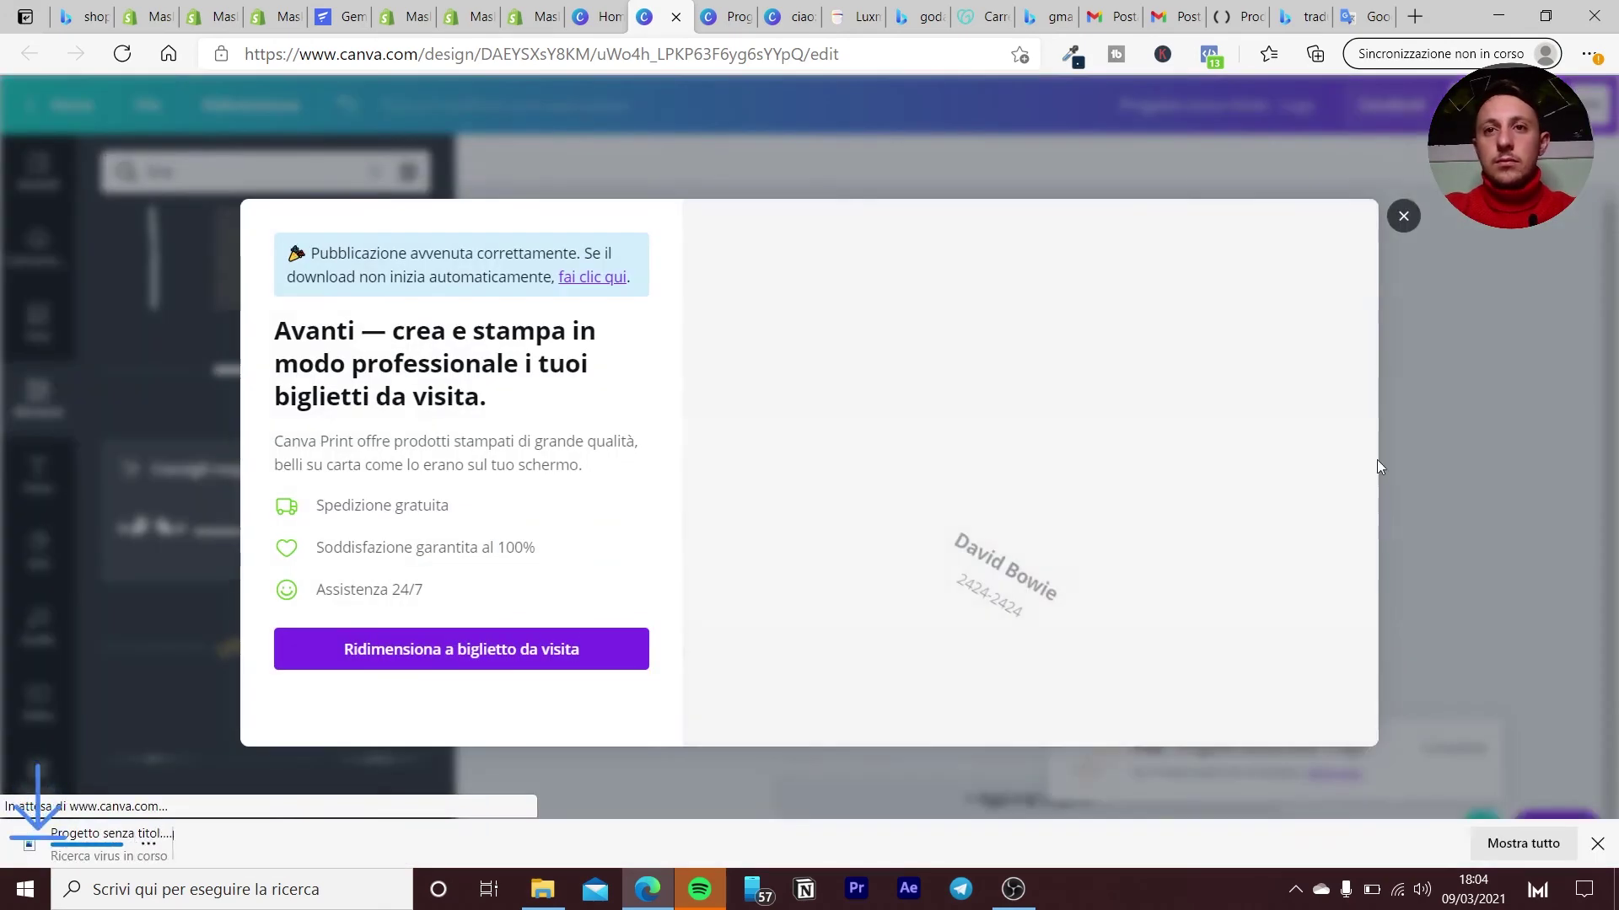
left_click(1404, 192)
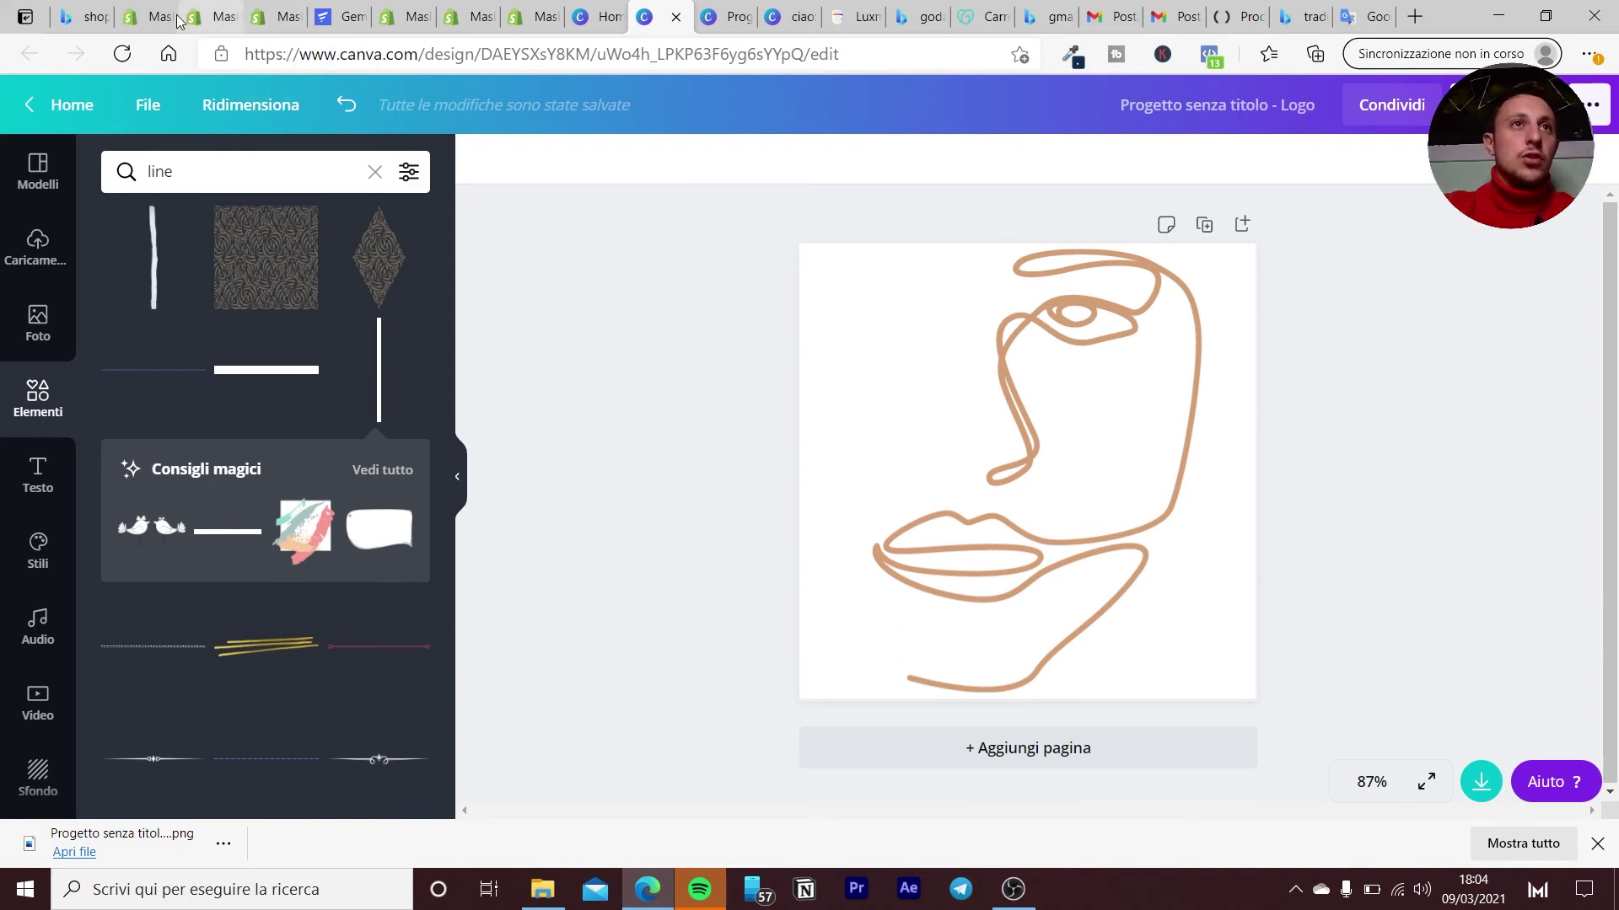
Open the Turbo theme's Header settings and upload the line-art PNG from Downloads as the logo.
left_click(151, 22)
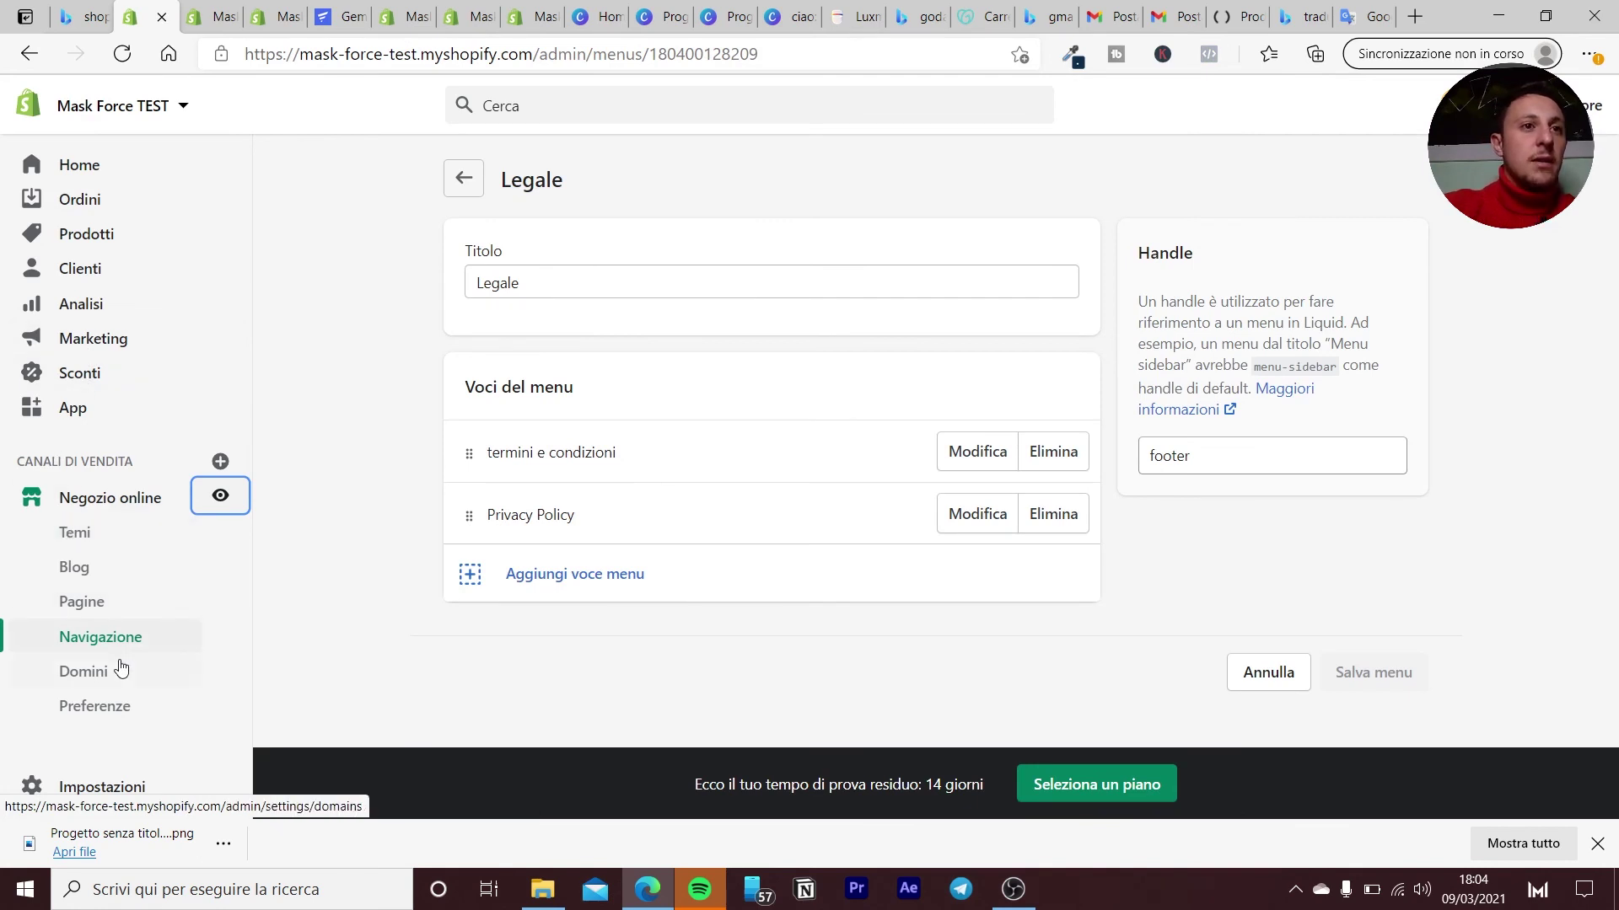
left_click(109, 499)
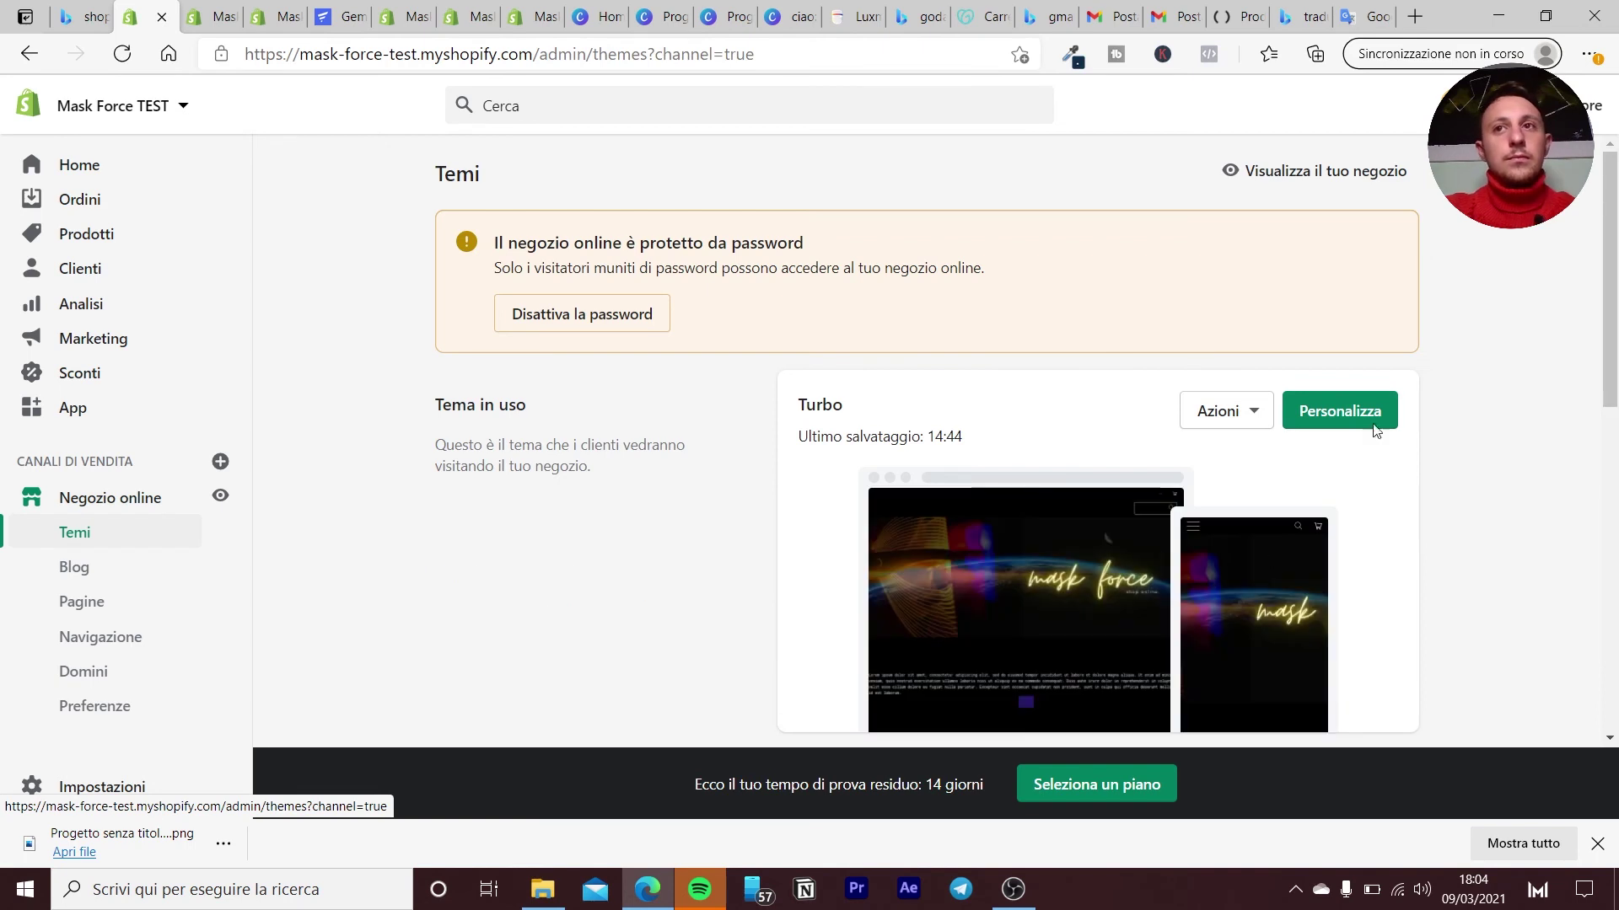
left_click(1339, 410)
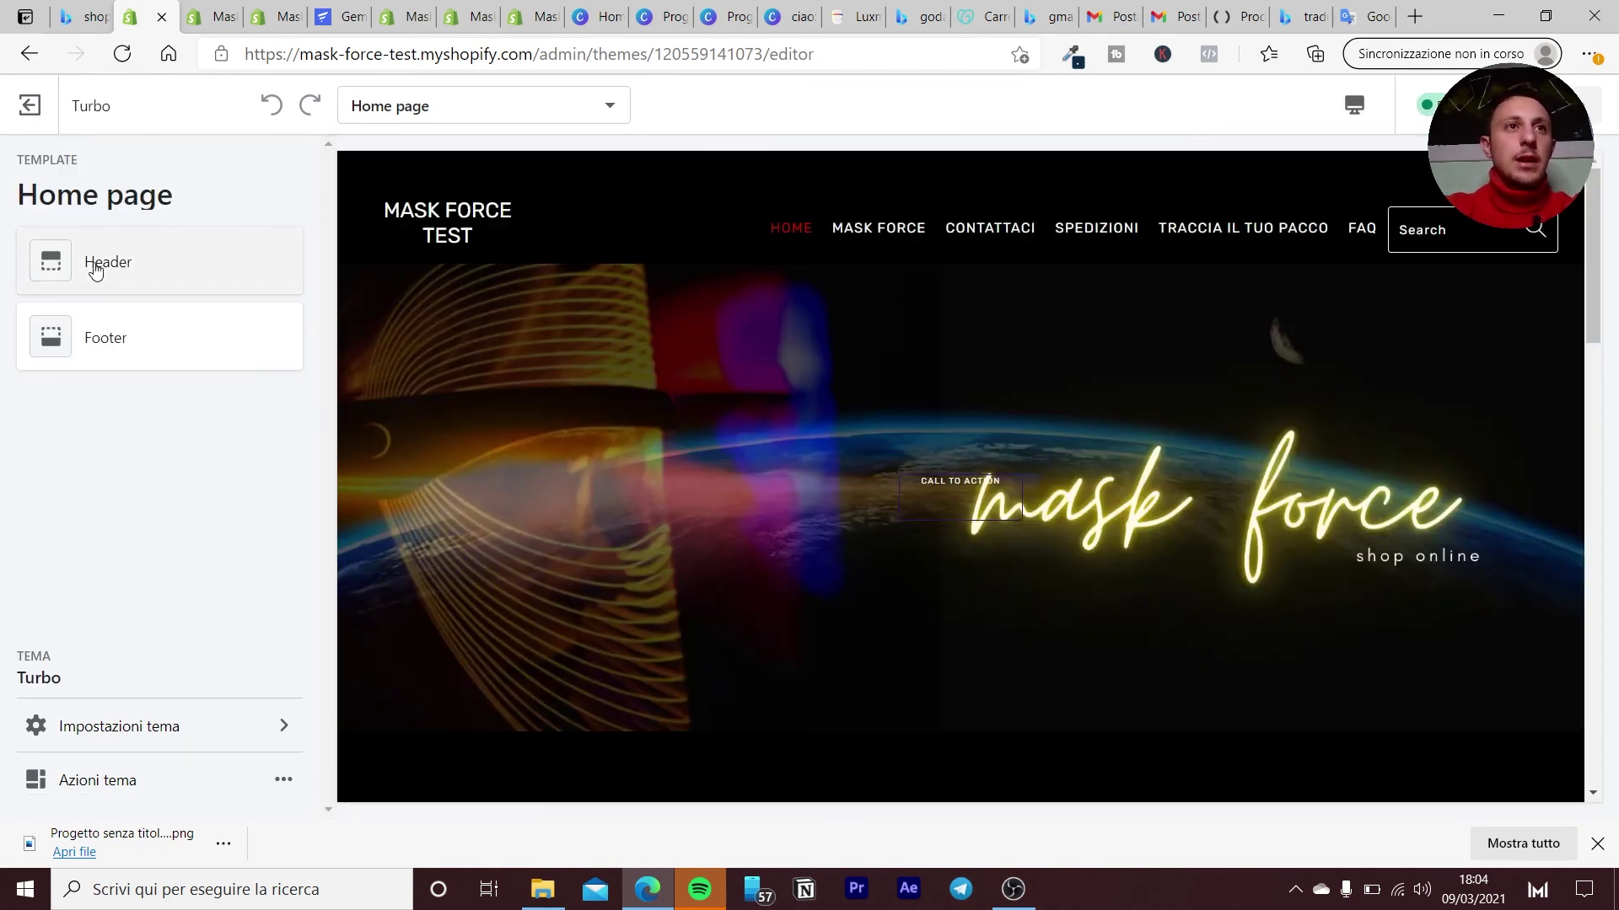
left_click(95, 268)
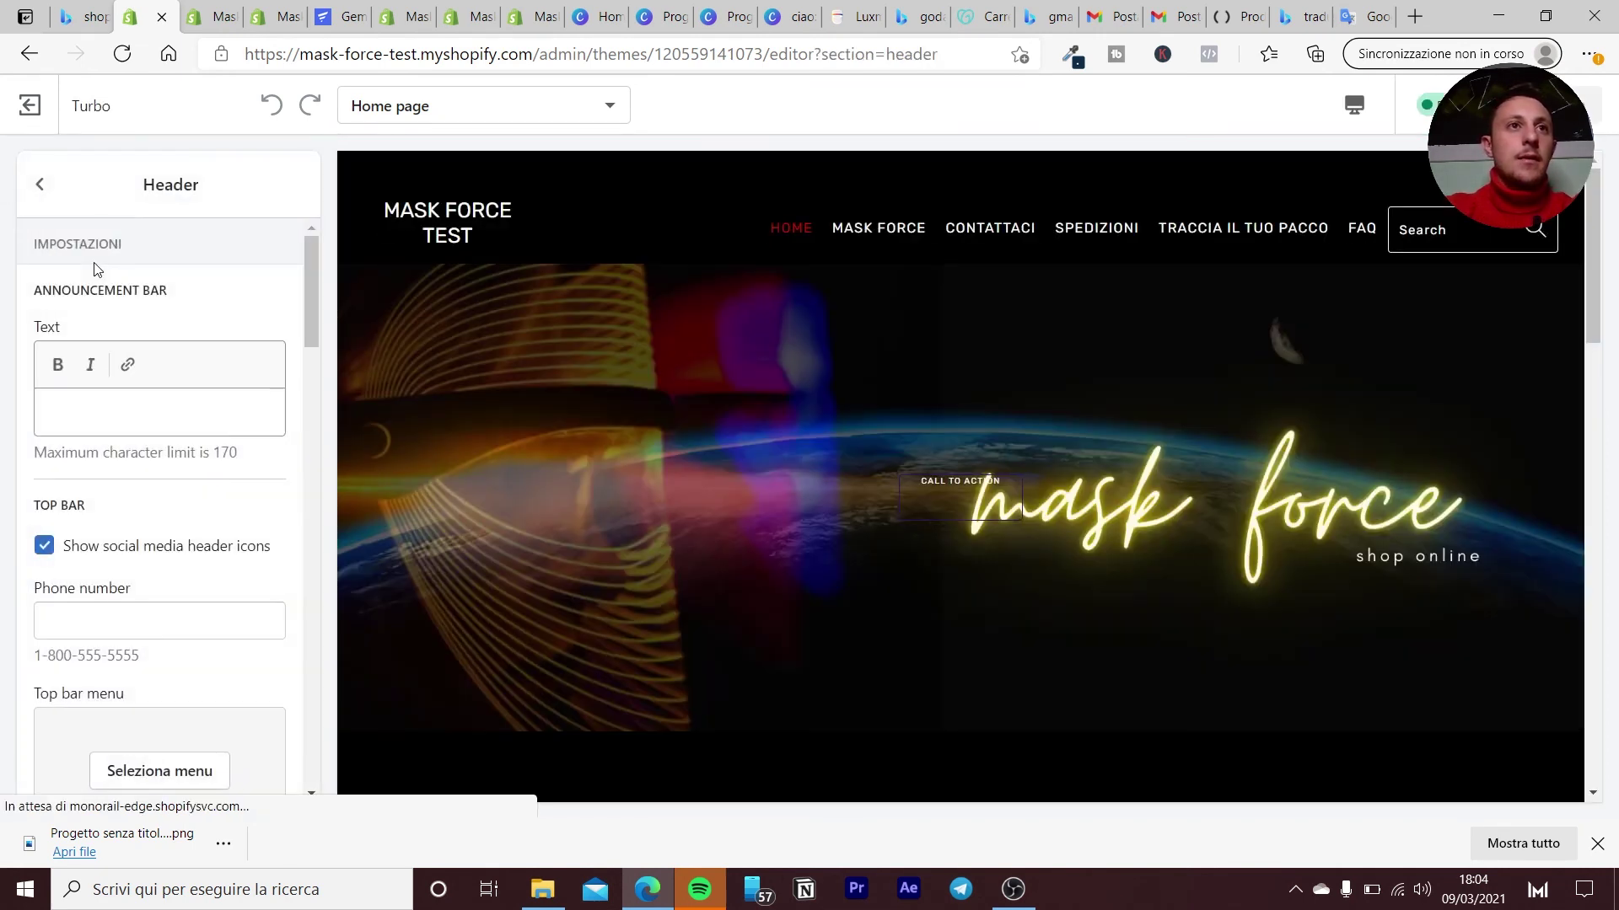
scroll(131, 565, "down", 4)
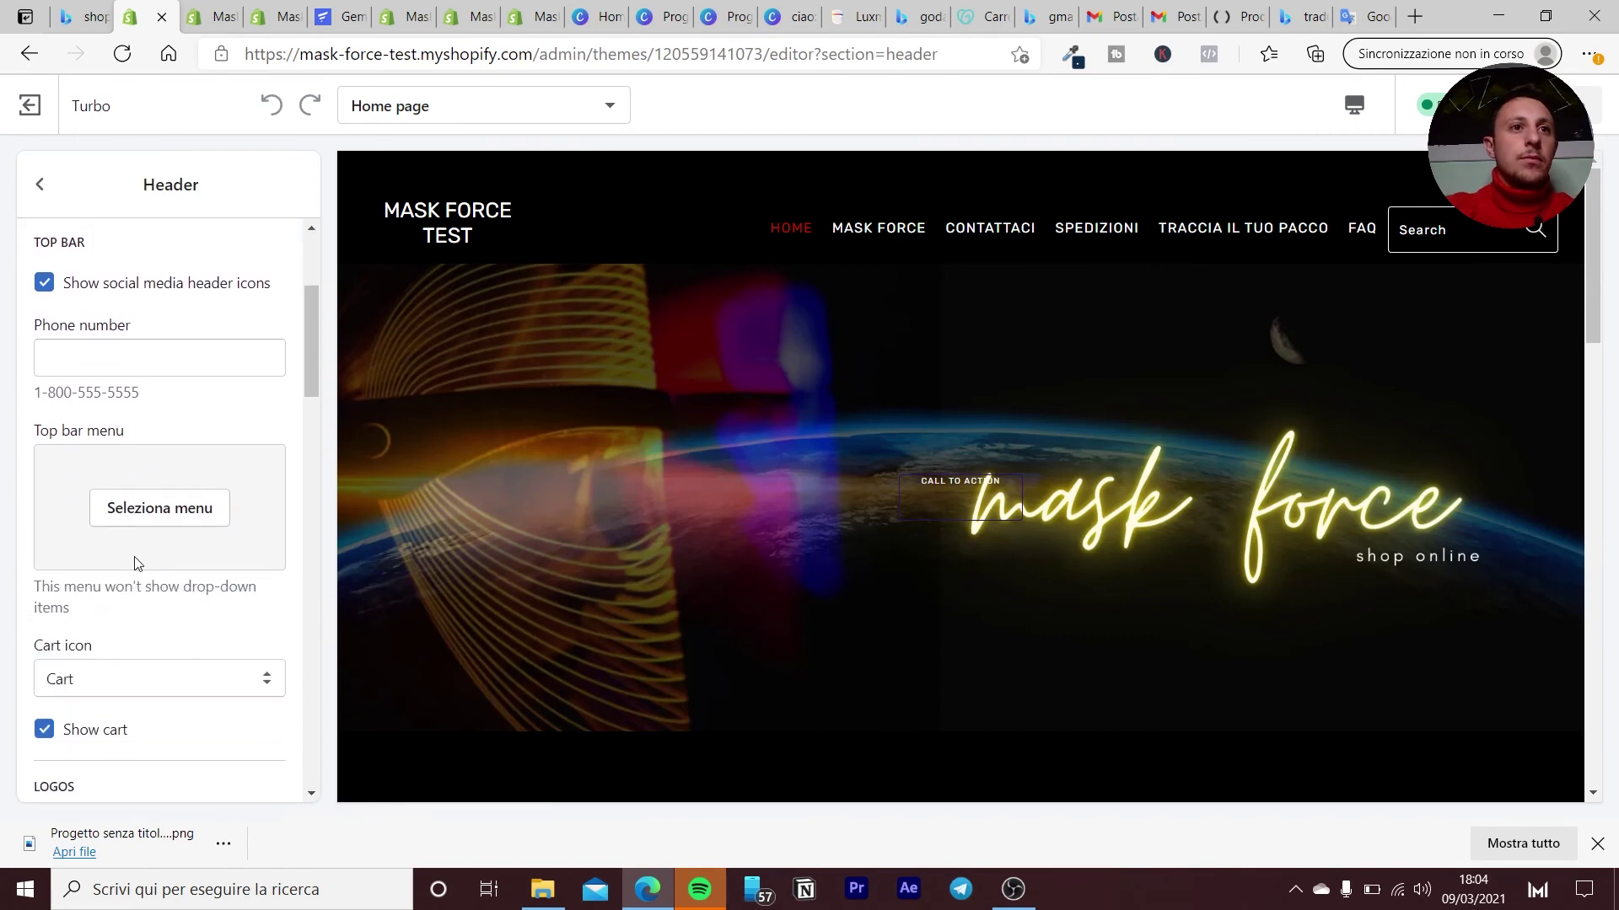
scroll(138, 567, "down", 3)
scroll(160, 548, "down", 1)
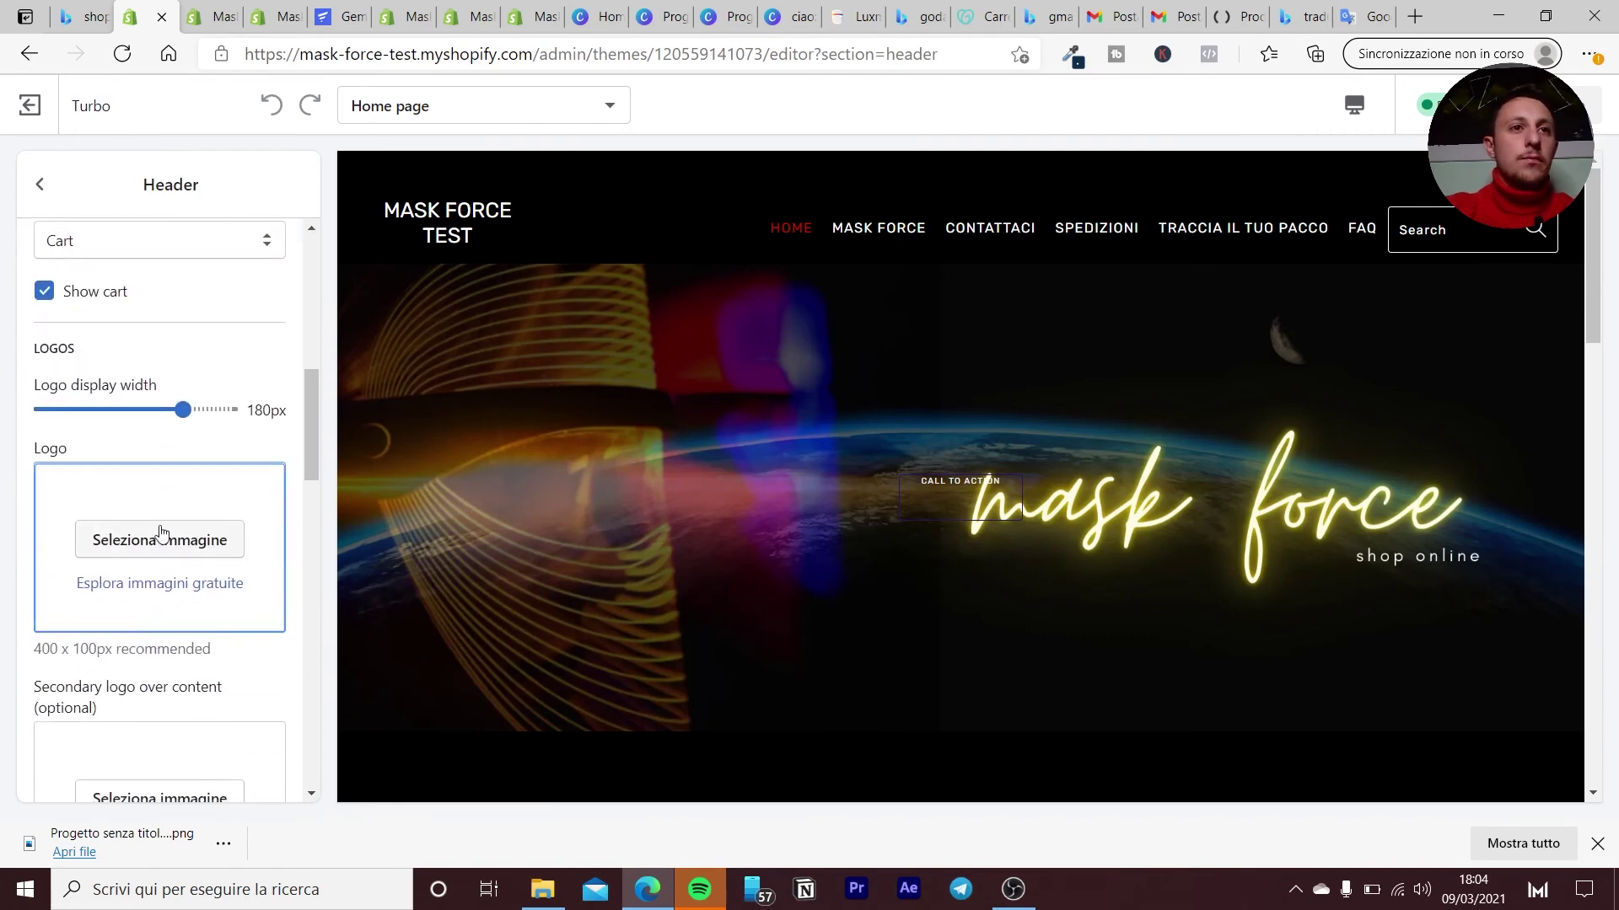
left_click(168, 551)
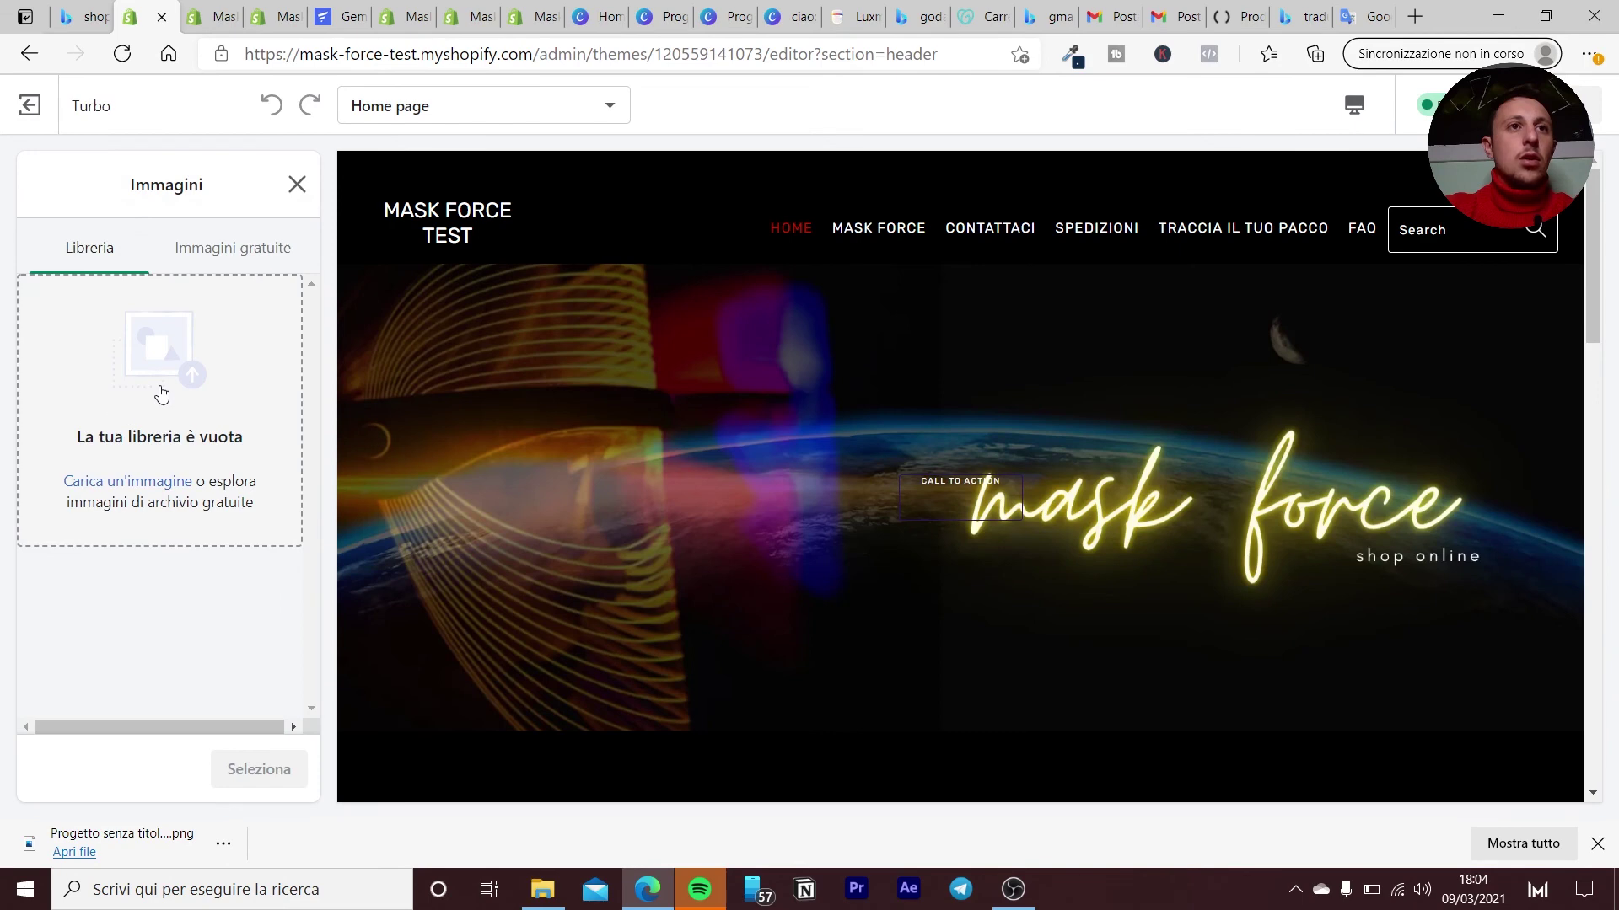
left_click(163, 392)
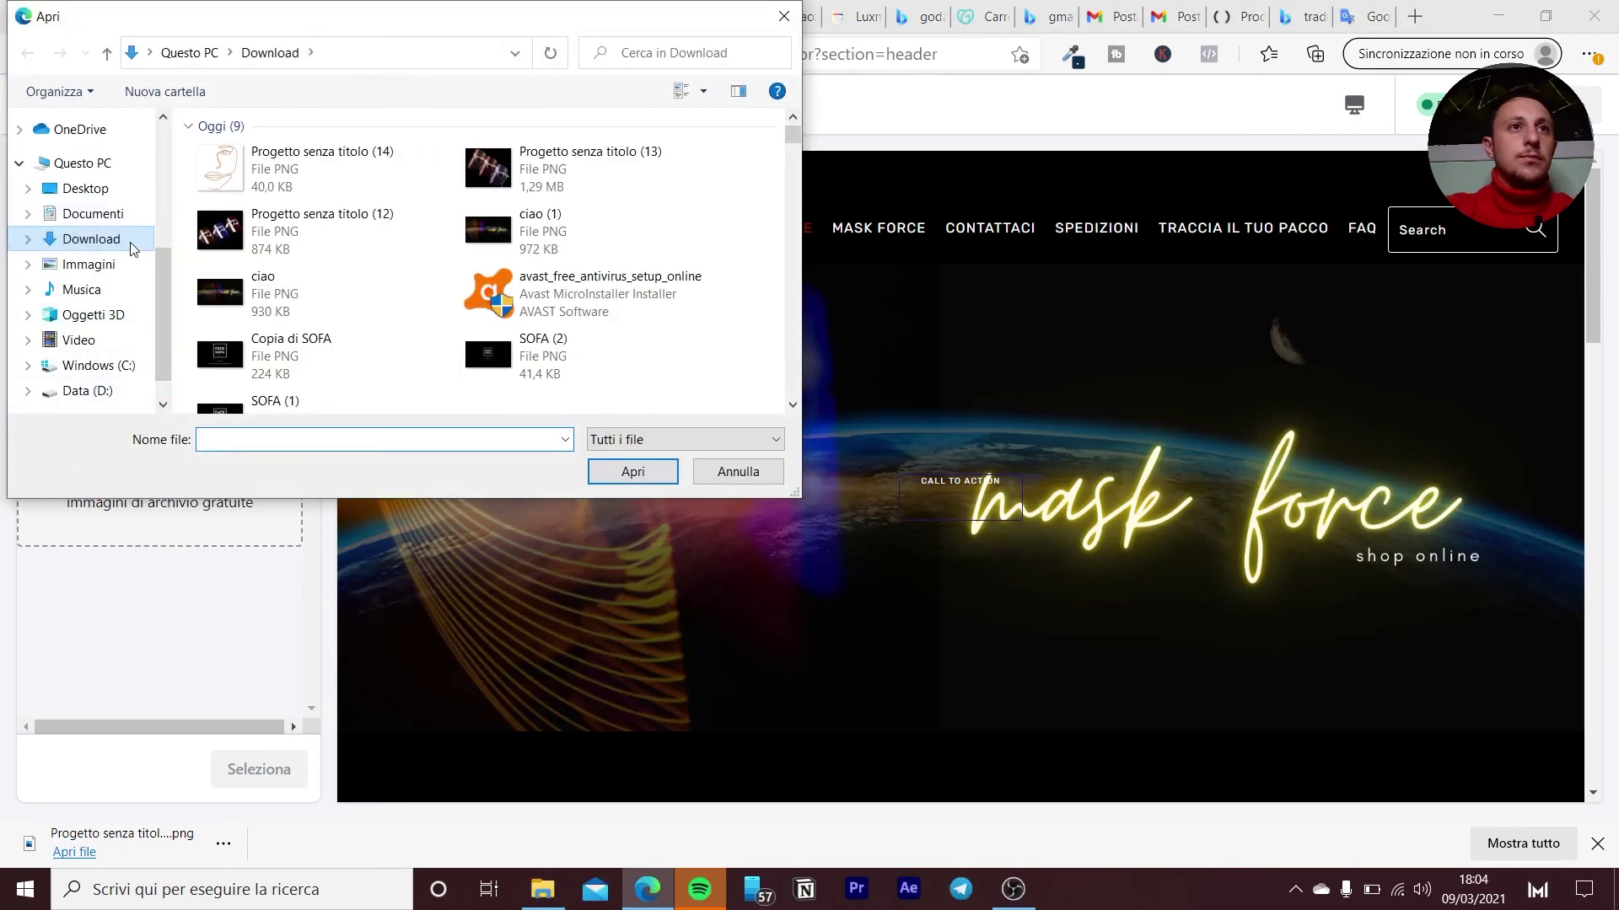
left_click(264, 169)
left_click(641, 472)
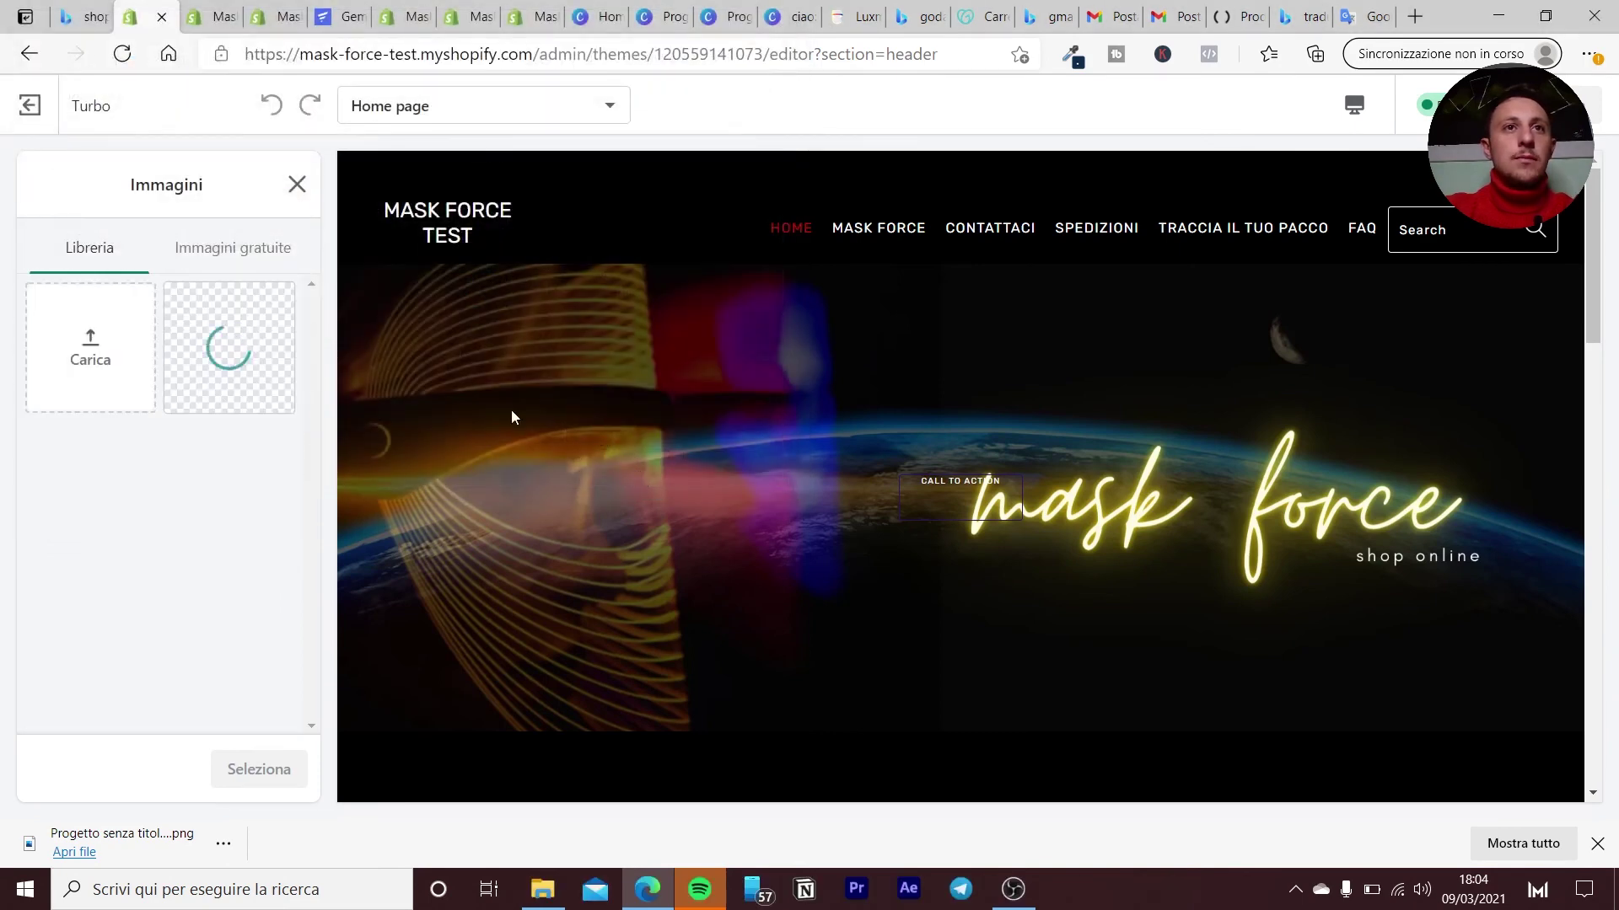
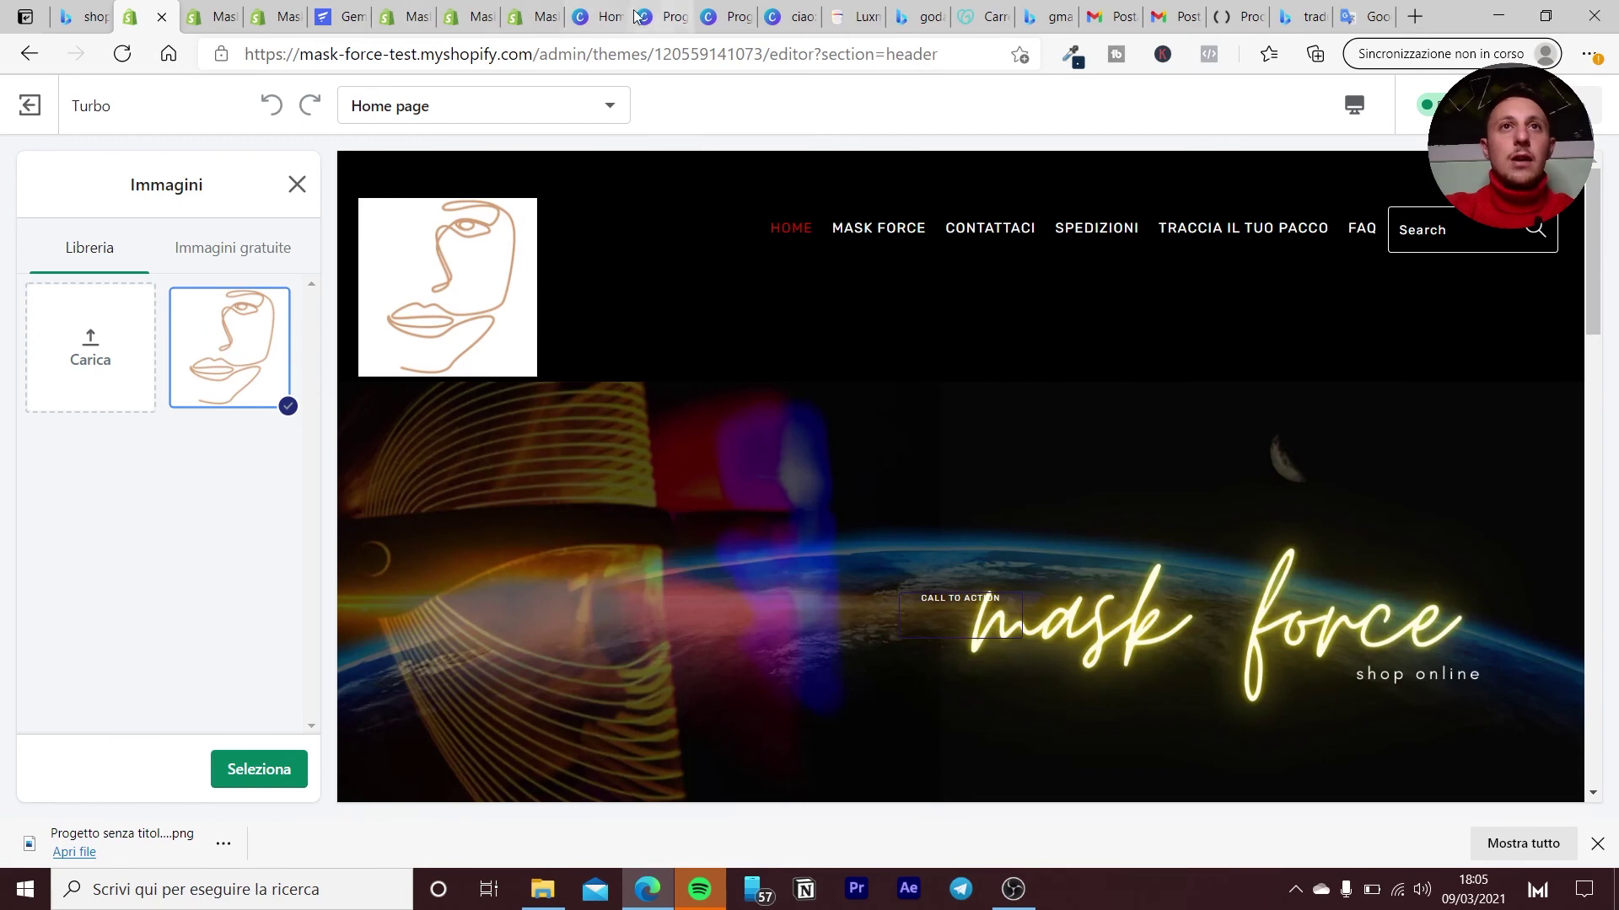
Switch from the Shopify theme editor to the browser tab with the Canva designs.
left_click(600, 15)
Apply Background Remover to the line-art face and open the transparent PNG download options.
left_click(676, 19)
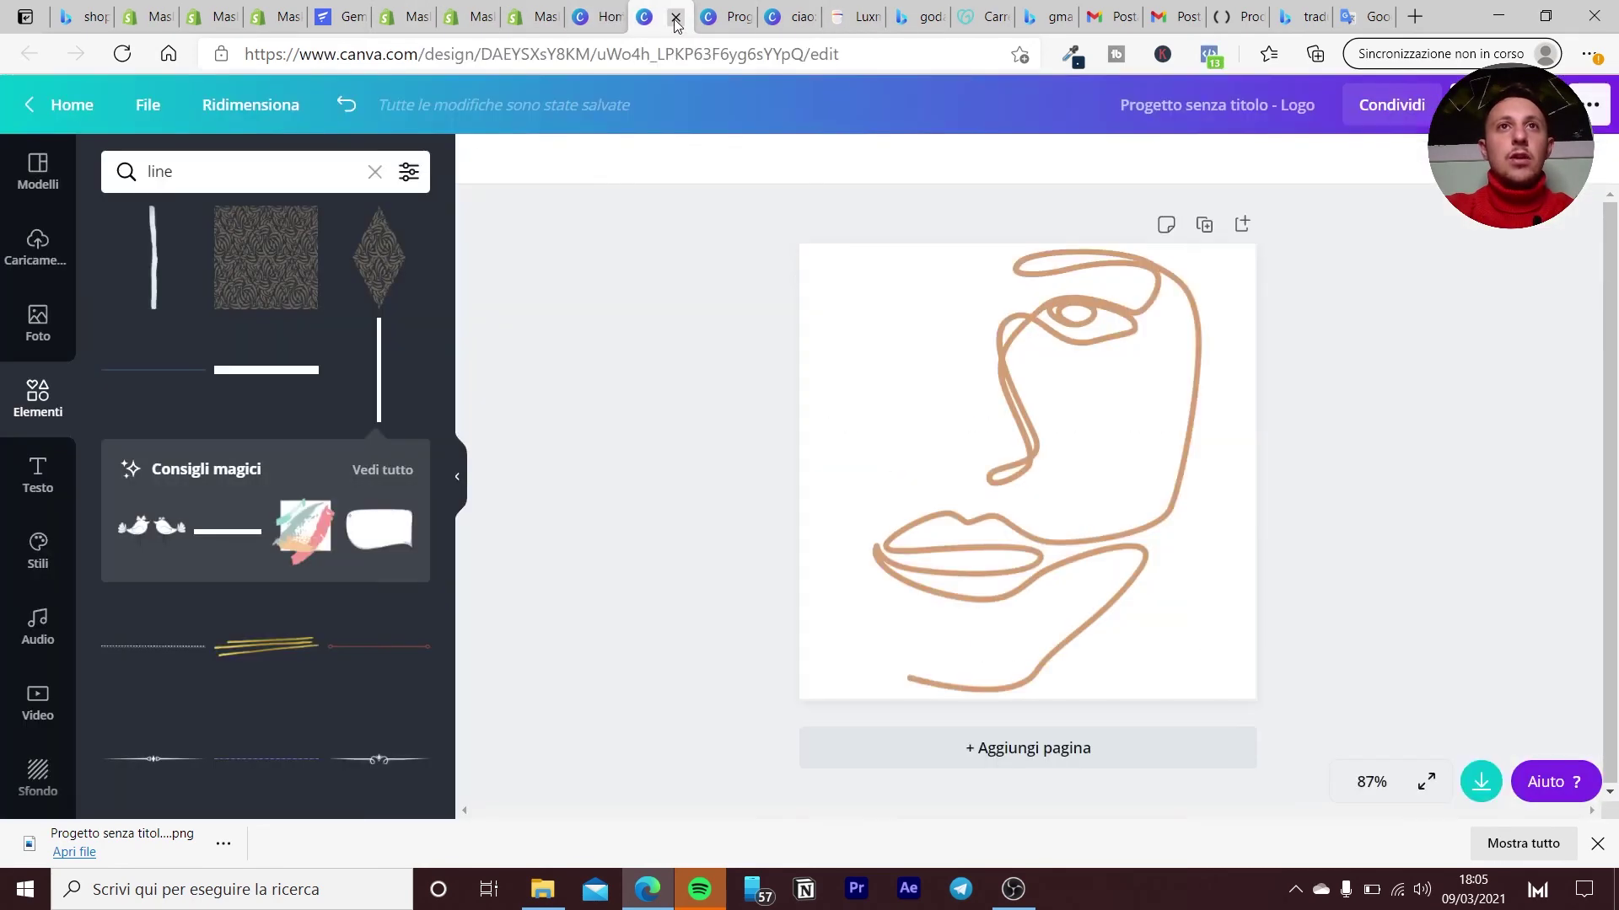
left_click(988, 371)
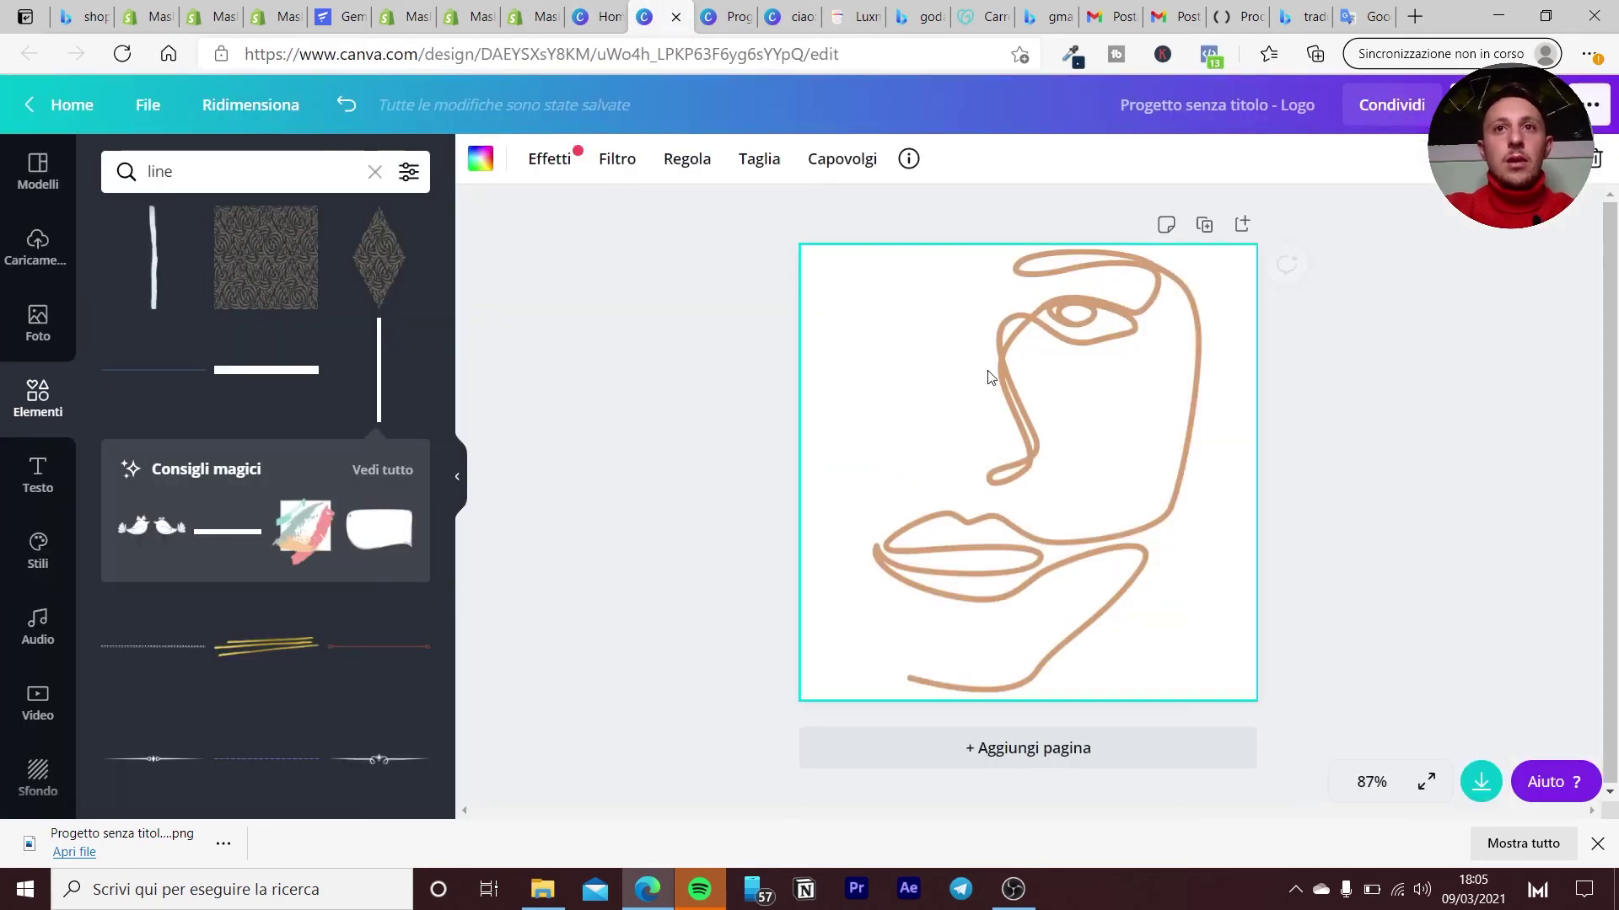
left_click(547, 168)
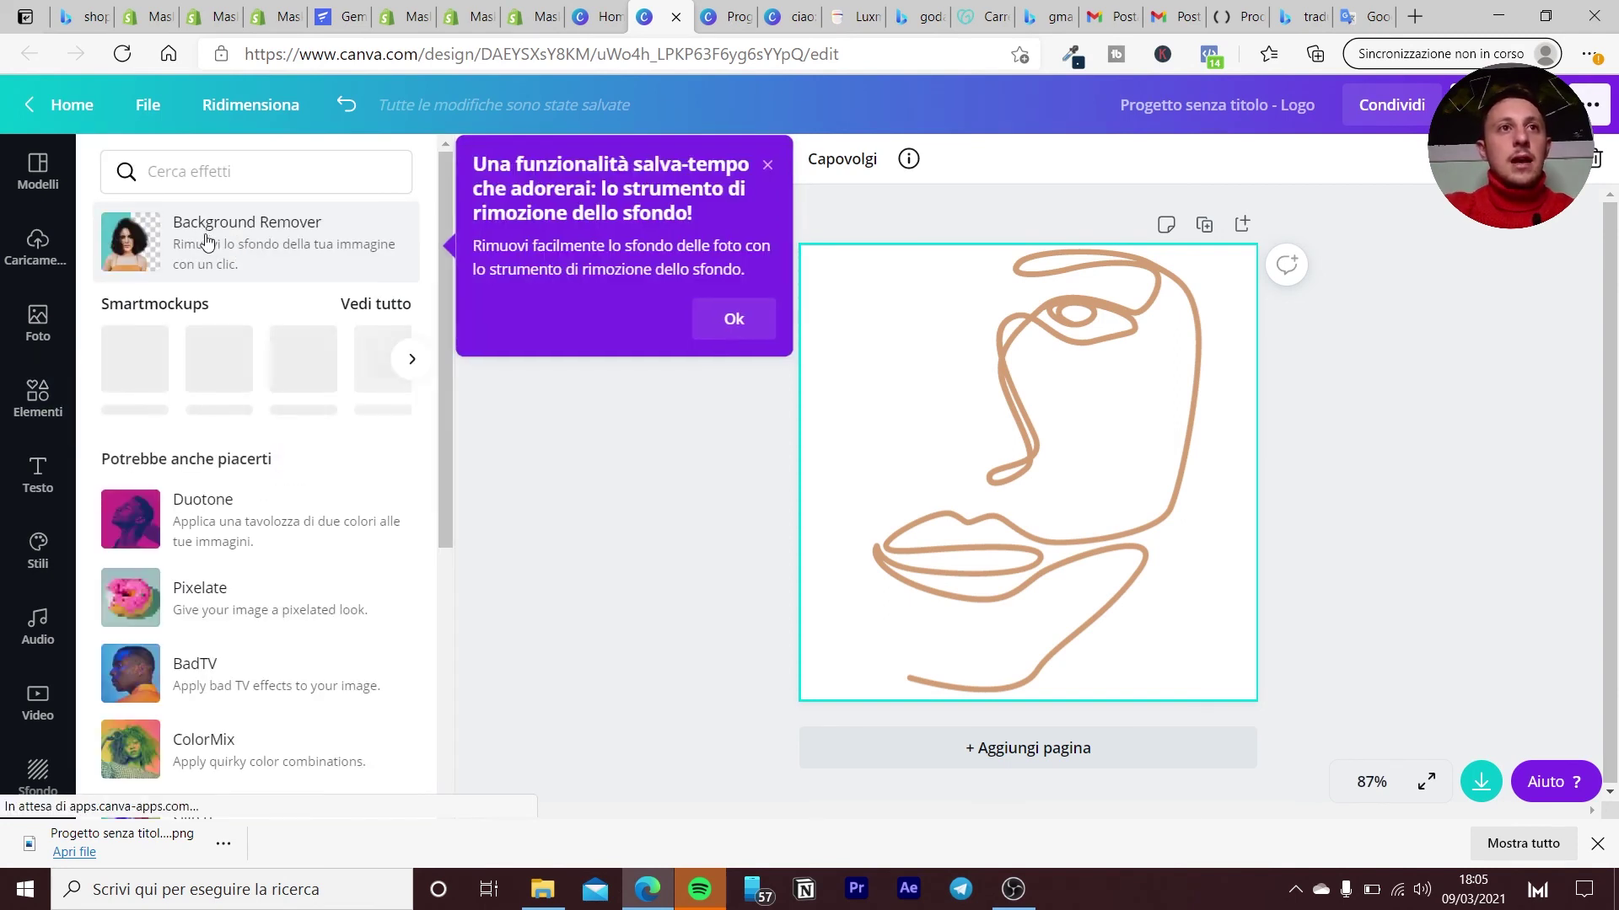
left_click(372, 271)
left_click(733, 322)
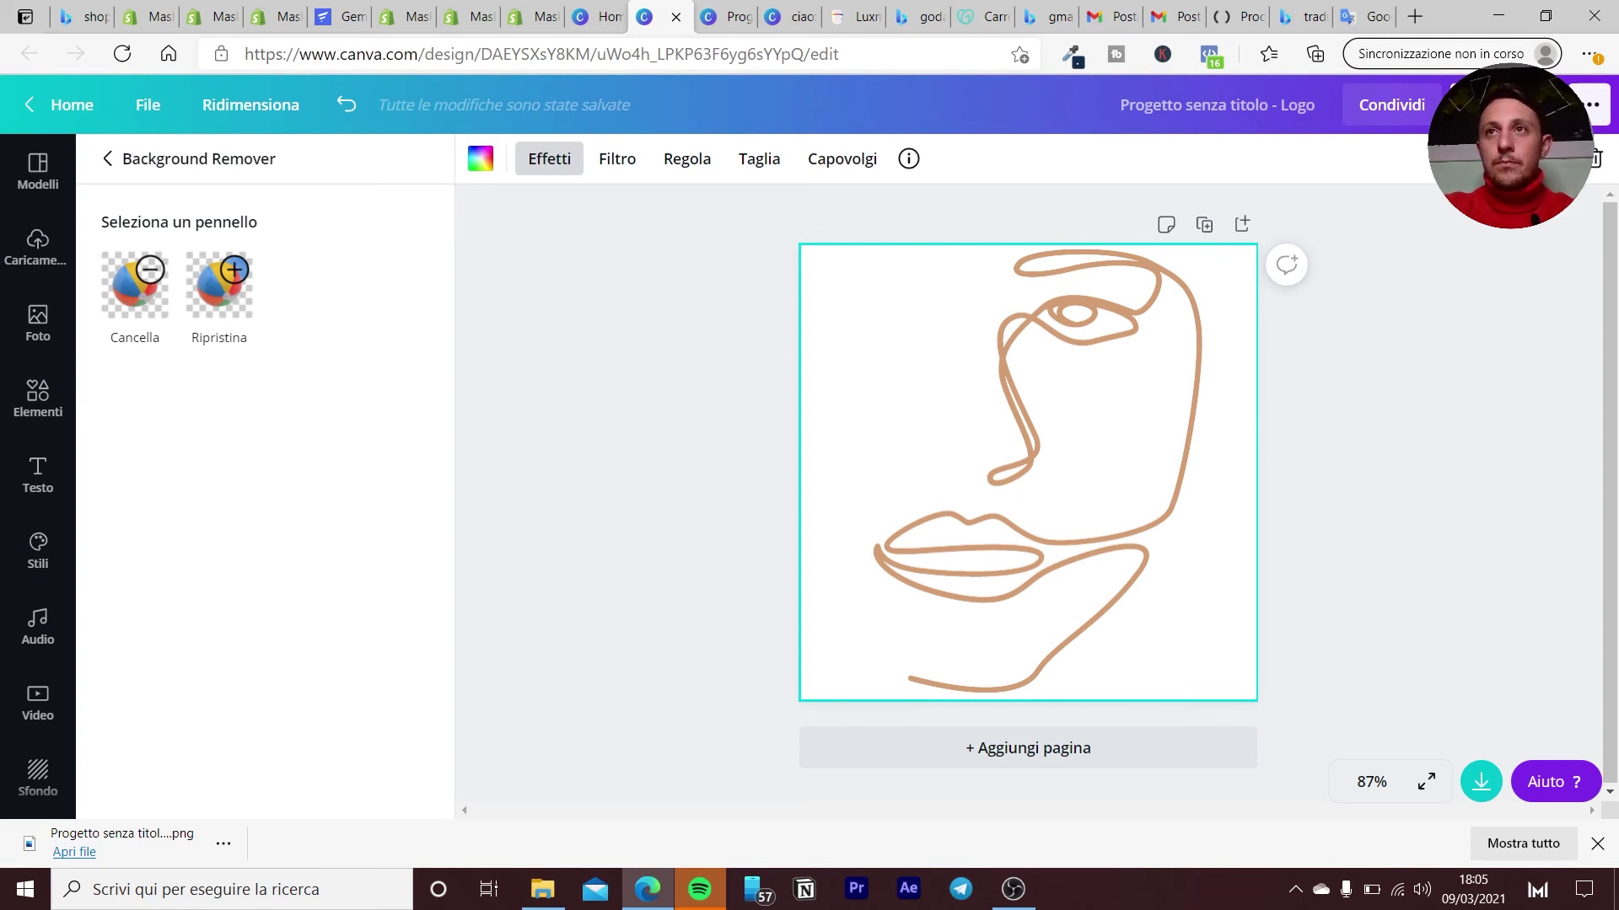
left_click(1481, 104)
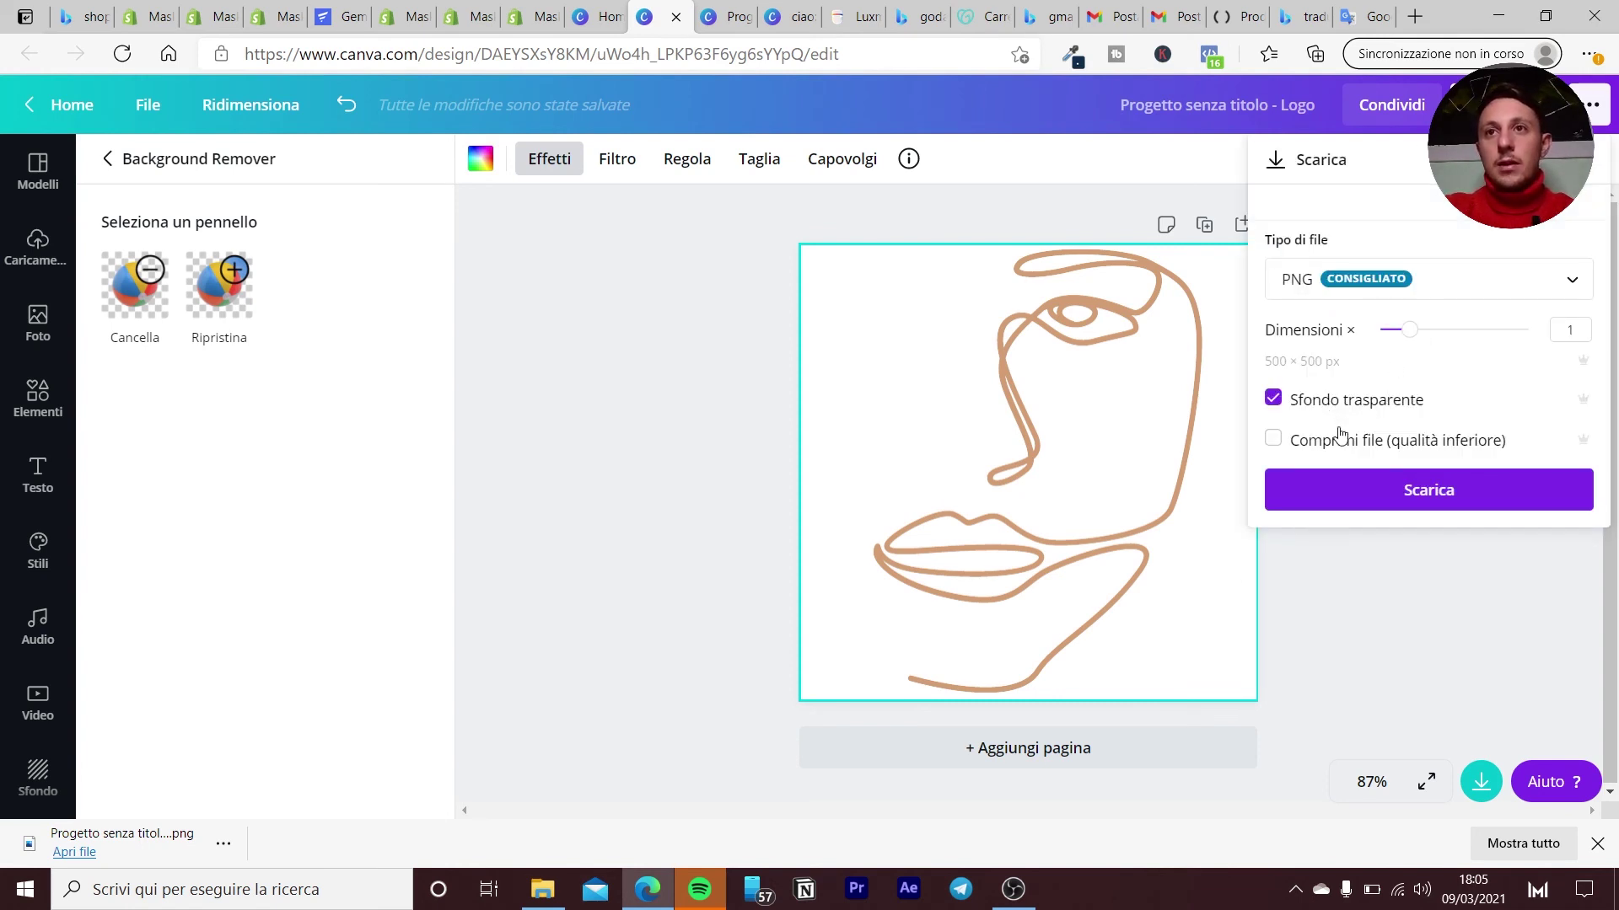
Download the Canva logo as a PNG, then open remove.bg in a new tab.
left_click(1348, 489)
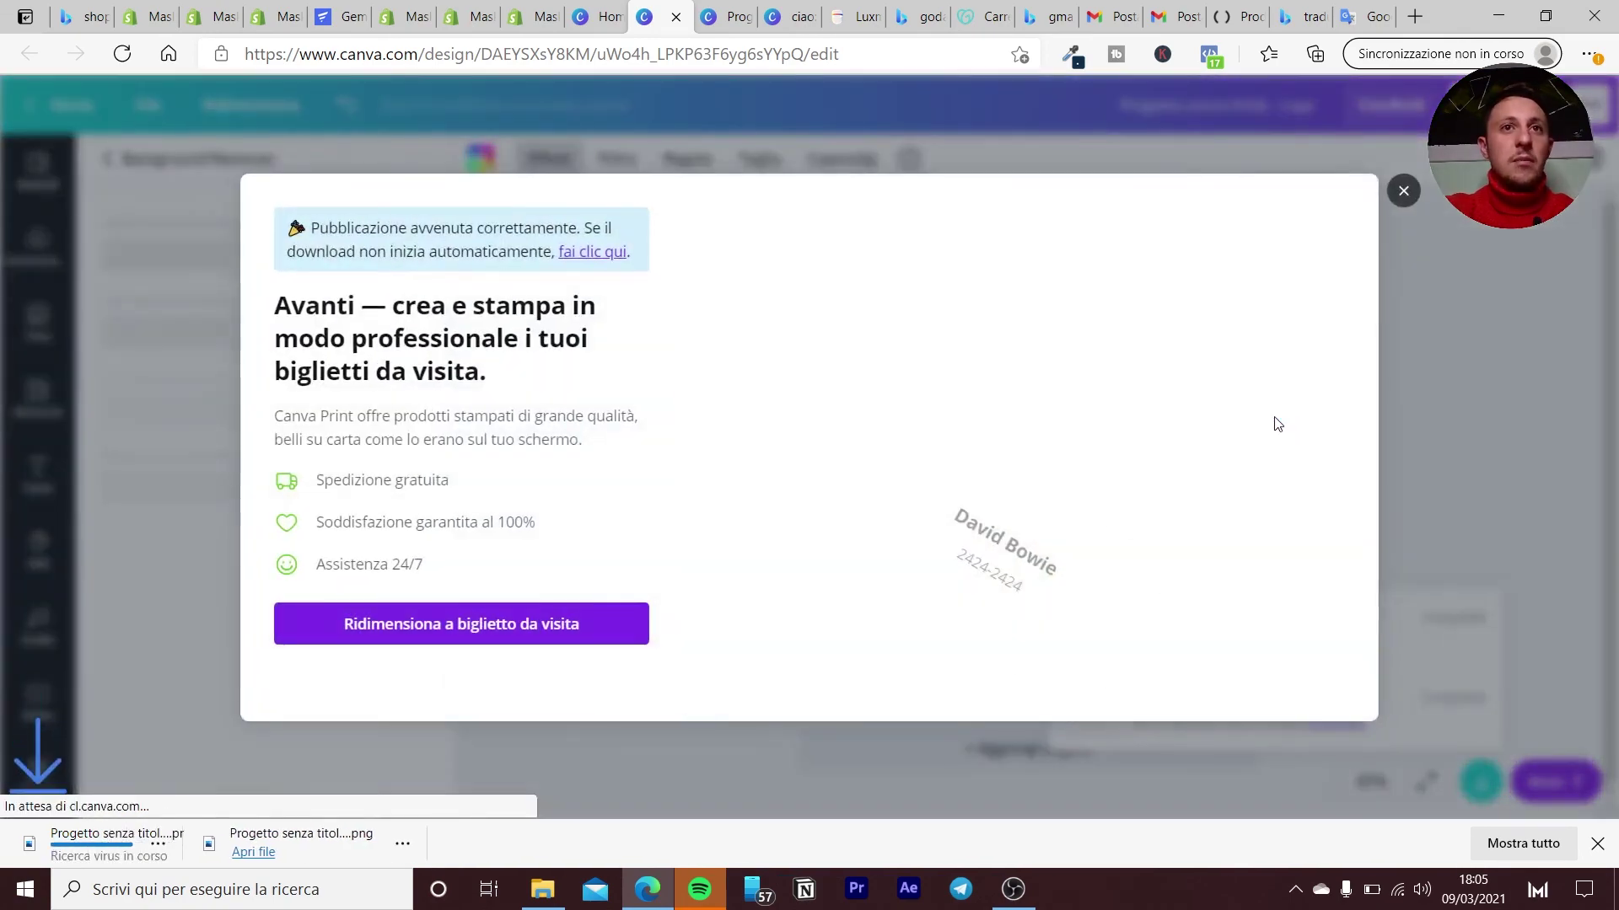
left_click(1404, 190)
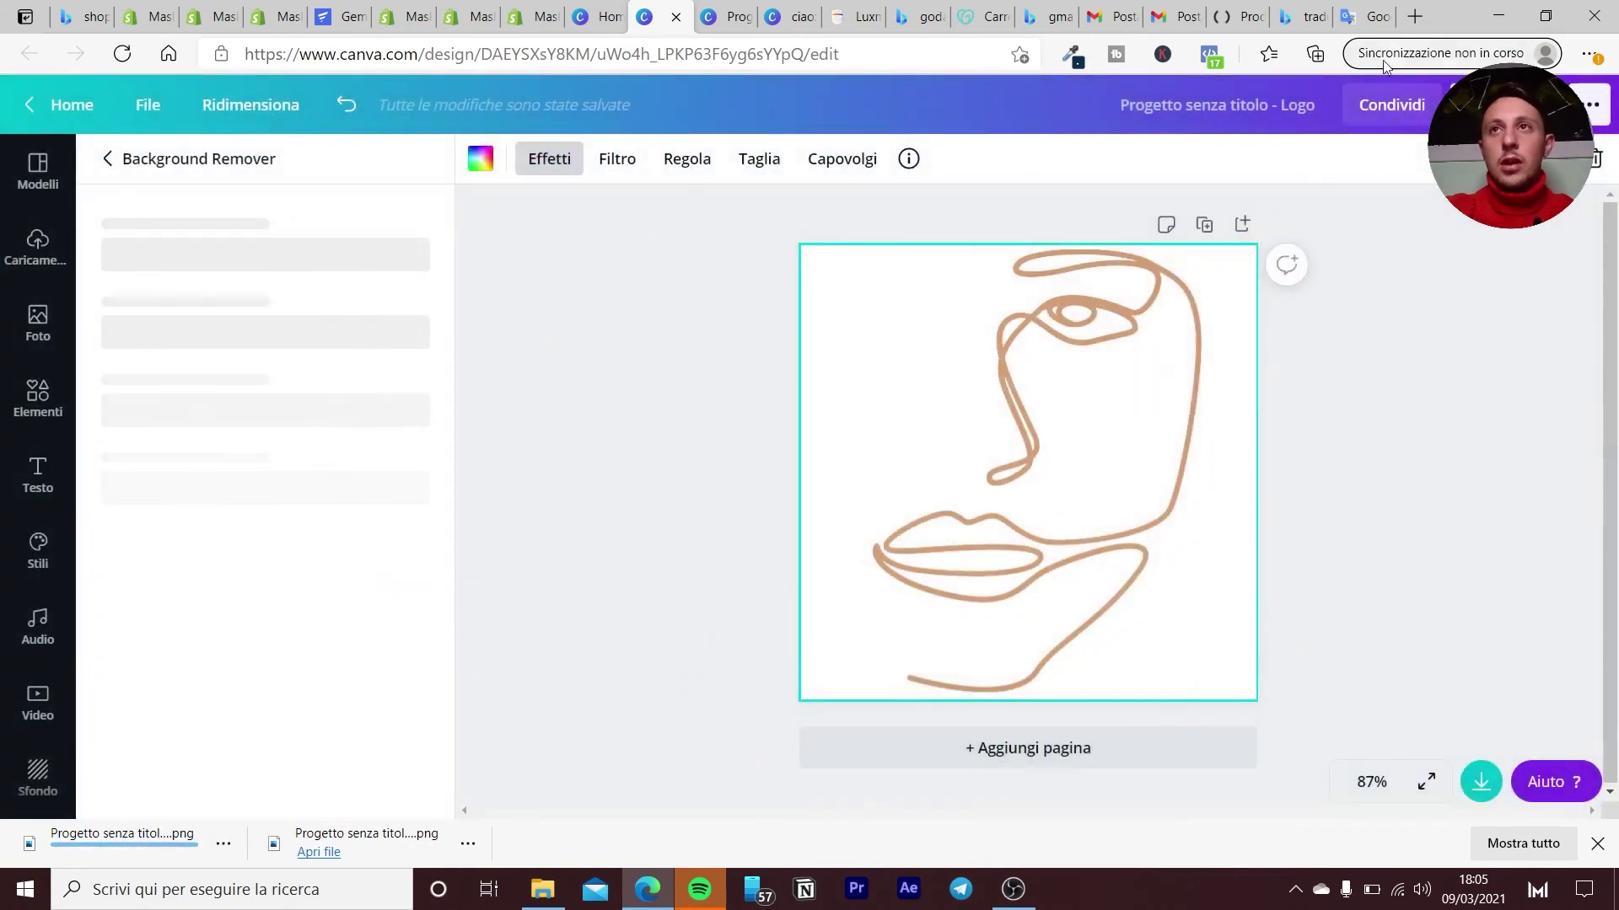
left_click(1413, 16)
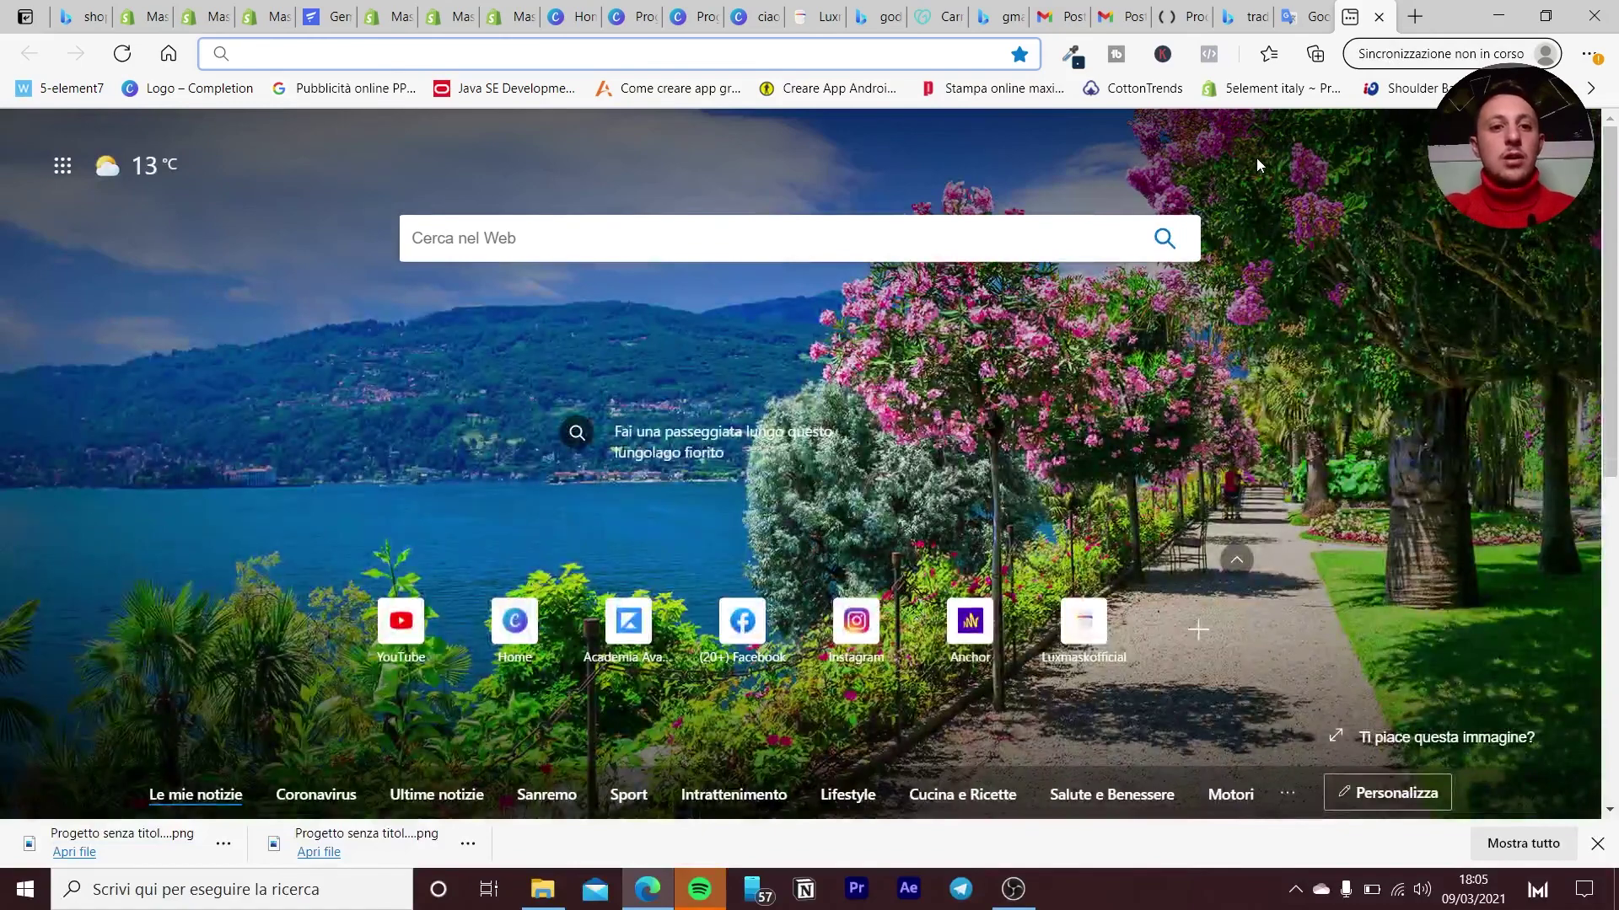
type("re")
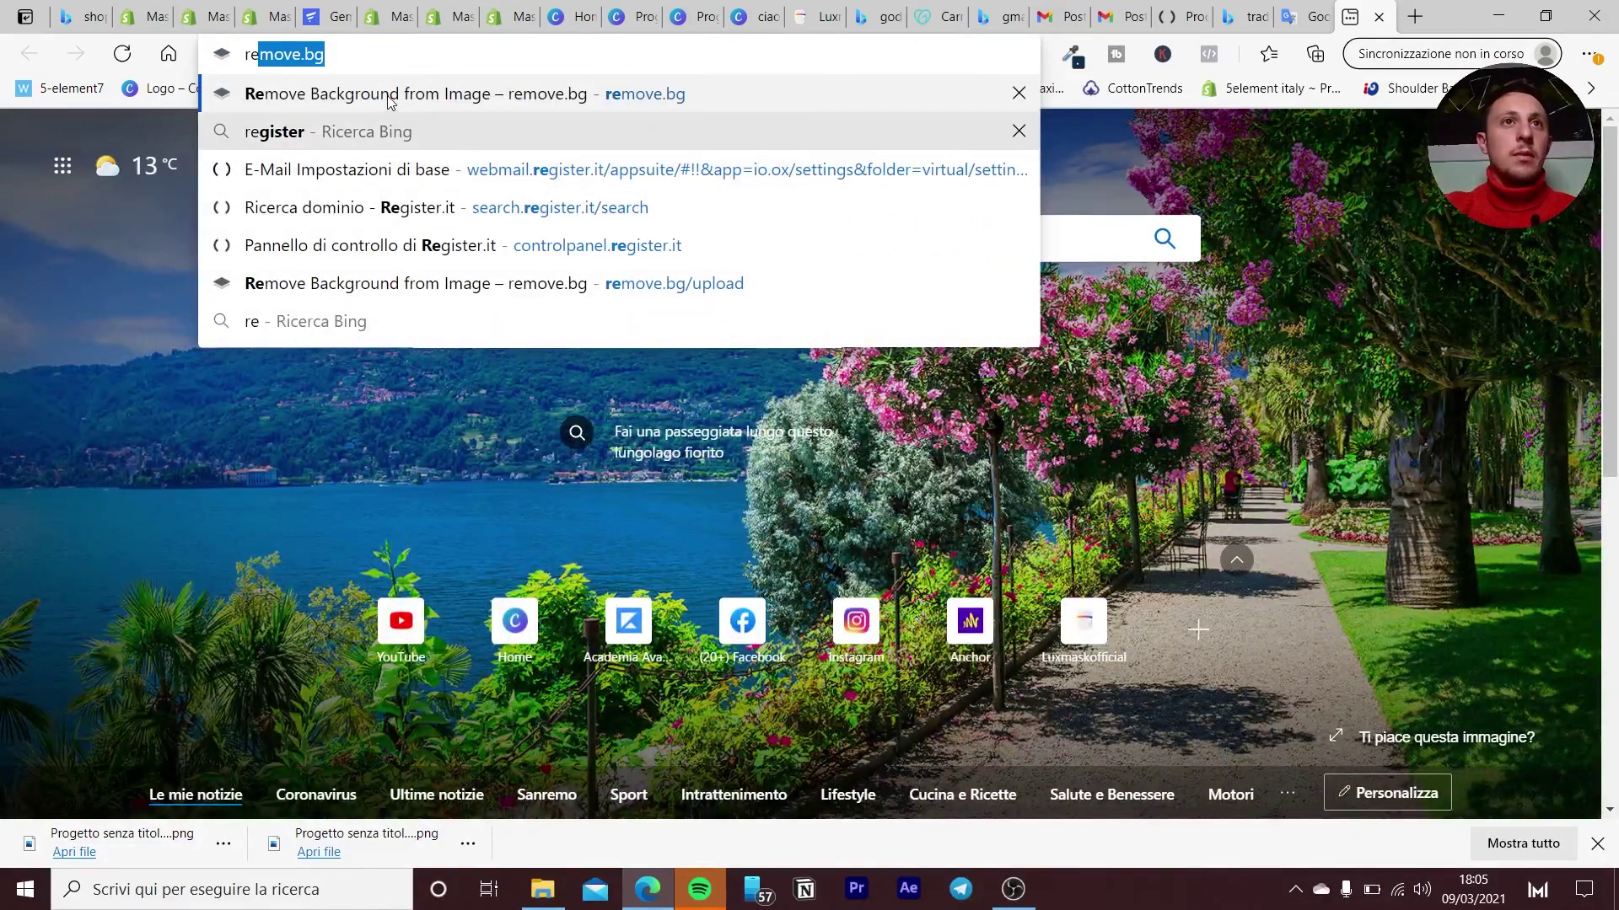
left_click(389, 100)
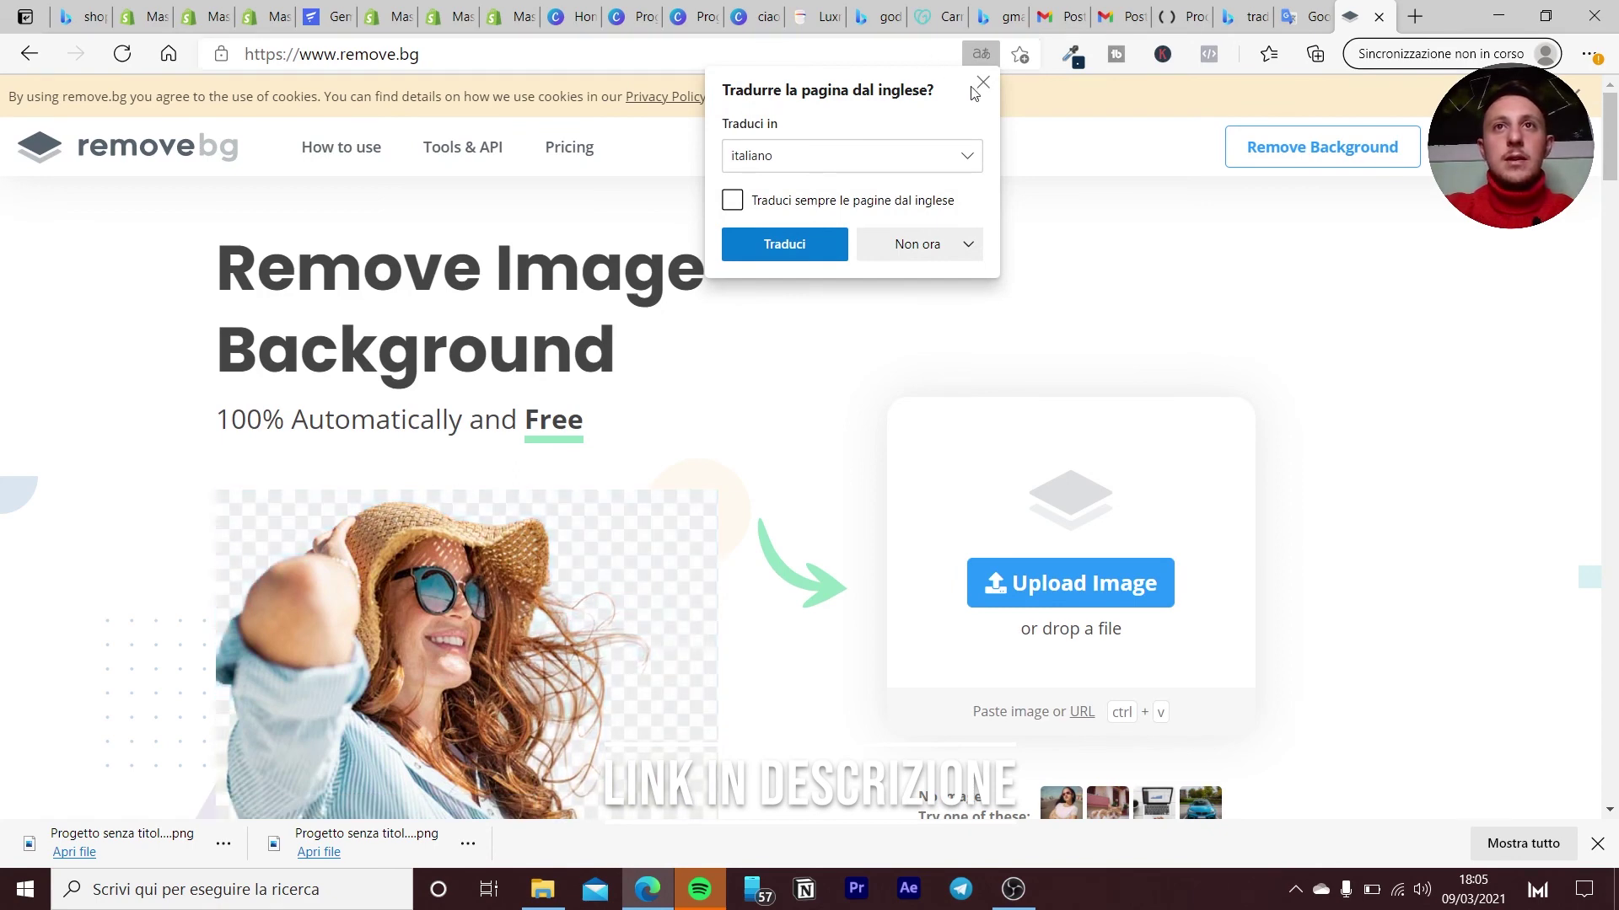
Strip the background from Progetto senza titolo (14) on remove.bg, download it, and return to Shopify.
left_click(1128, 588)
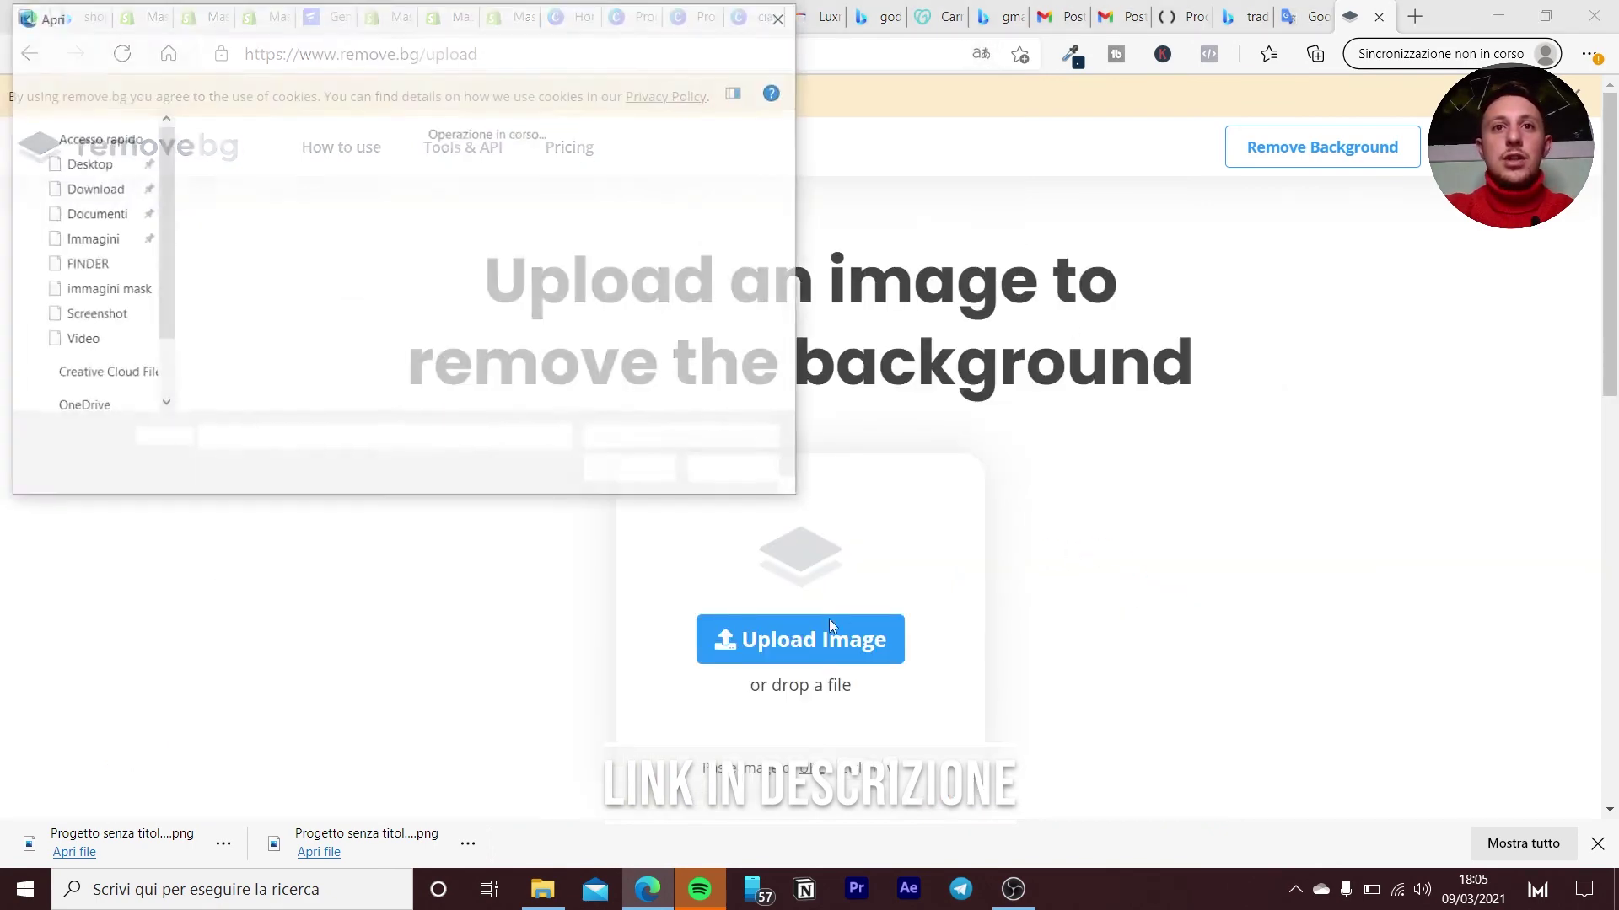
left_click(501, 193)
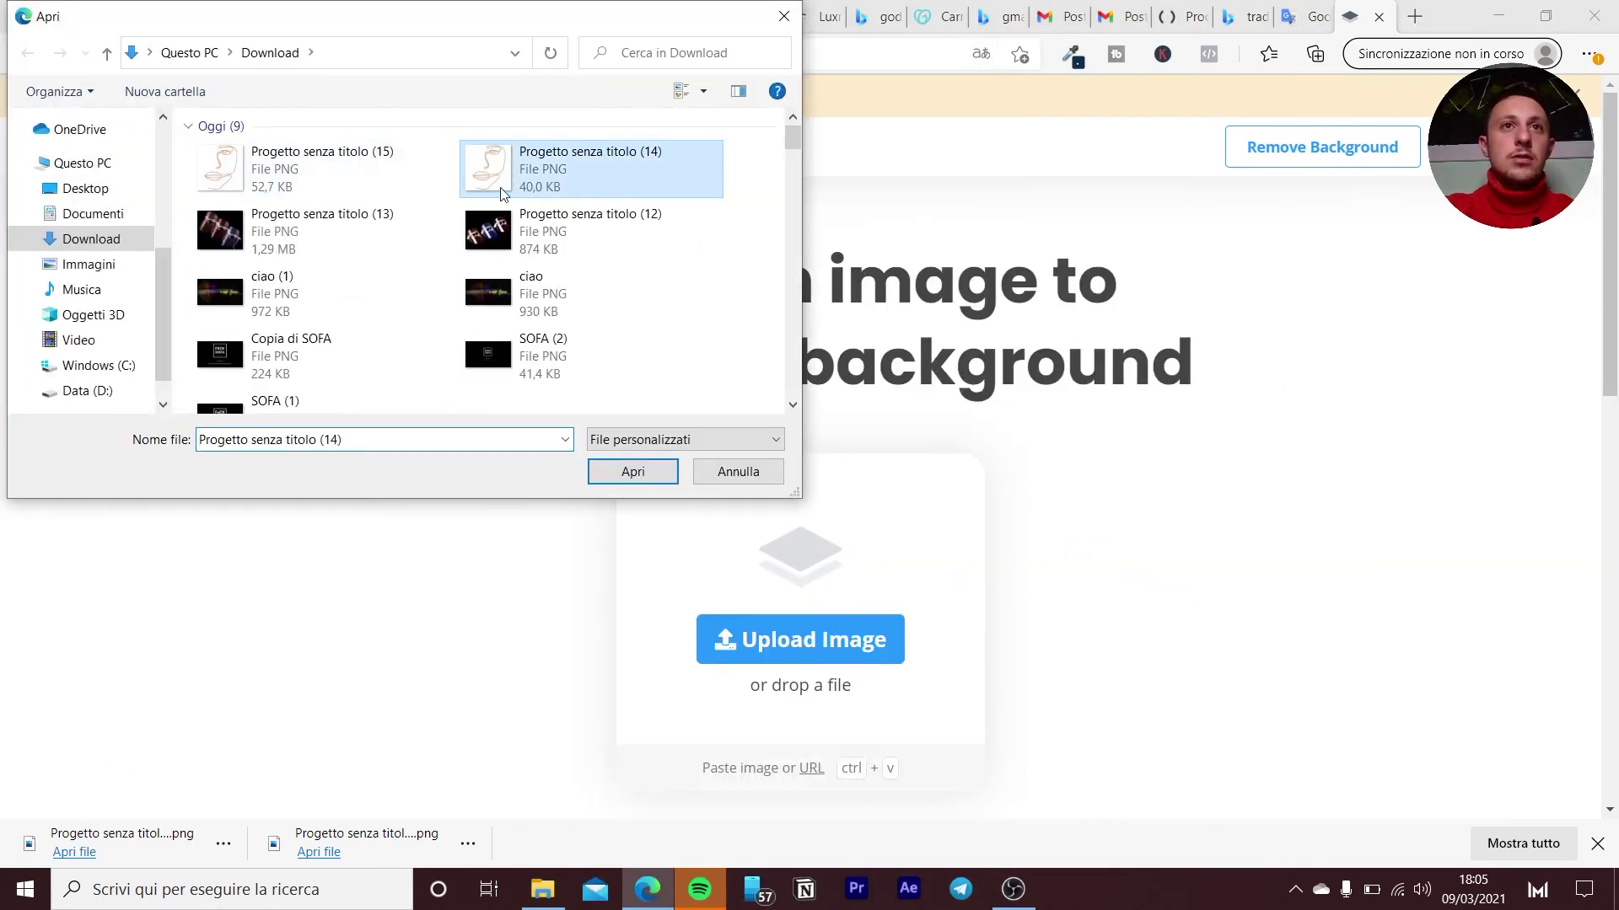
left_click(622, 474)
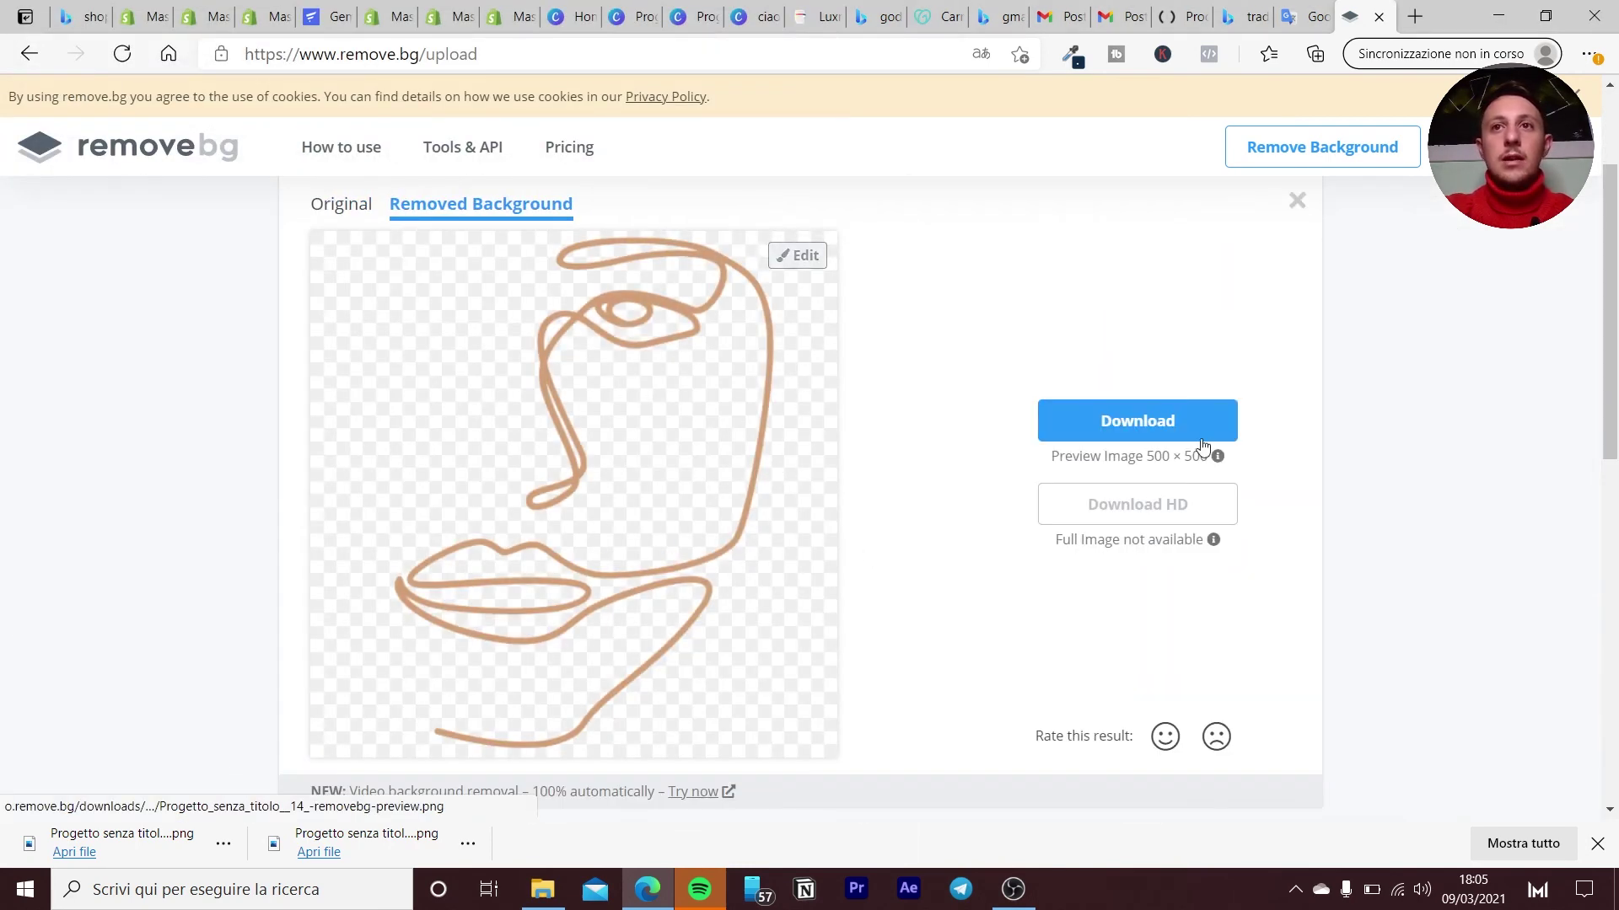
left_click(1197, 431)
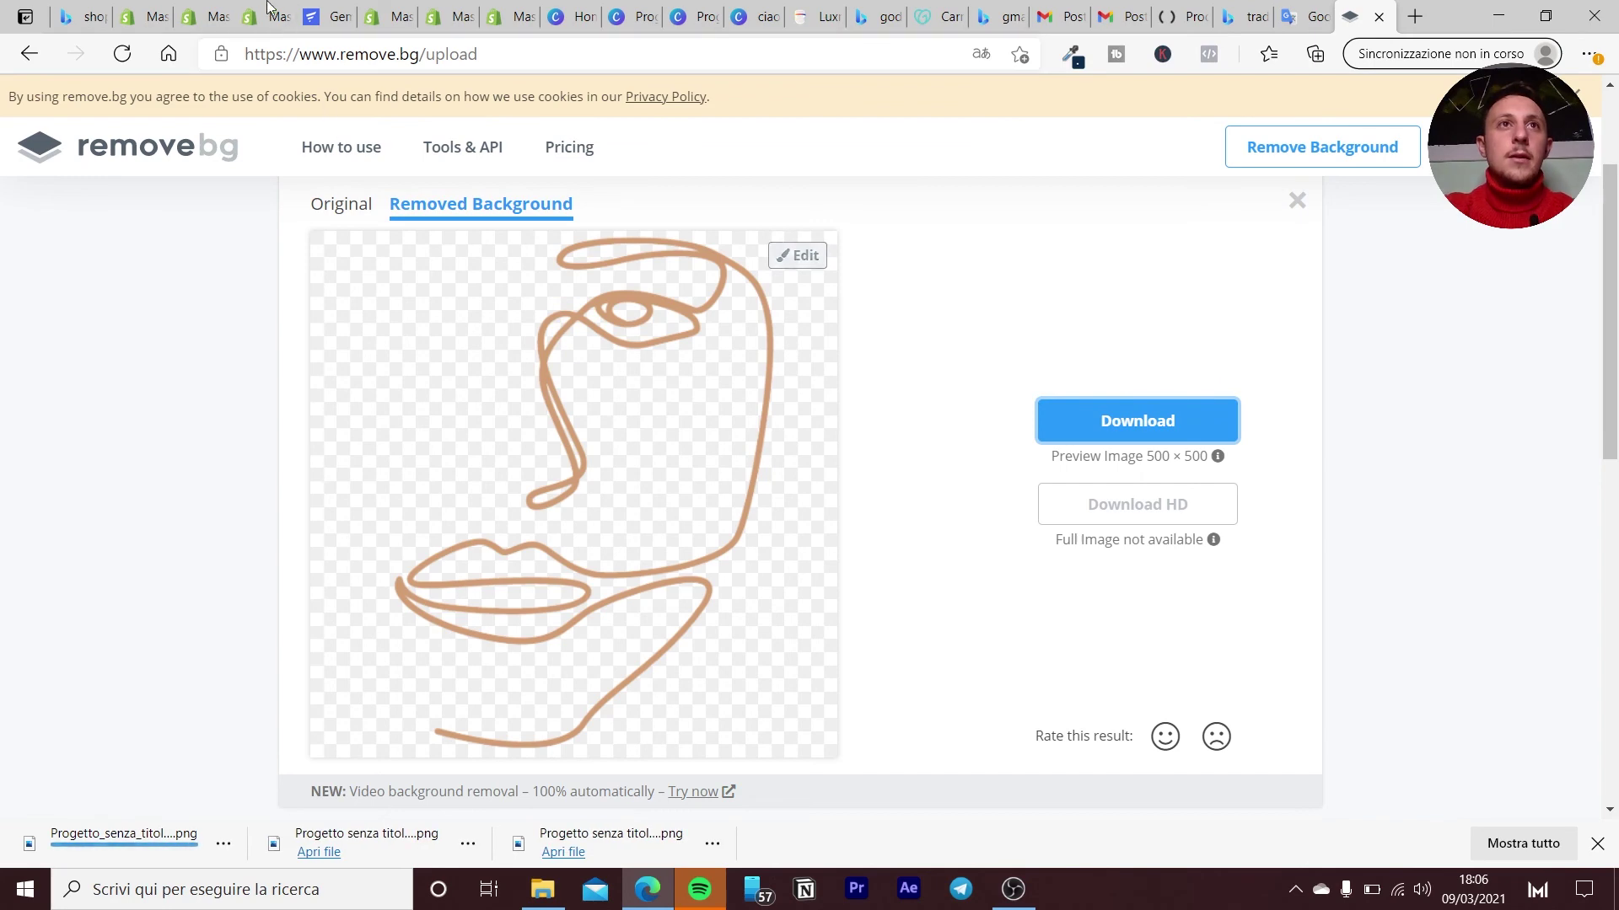
left_click(135, 10)
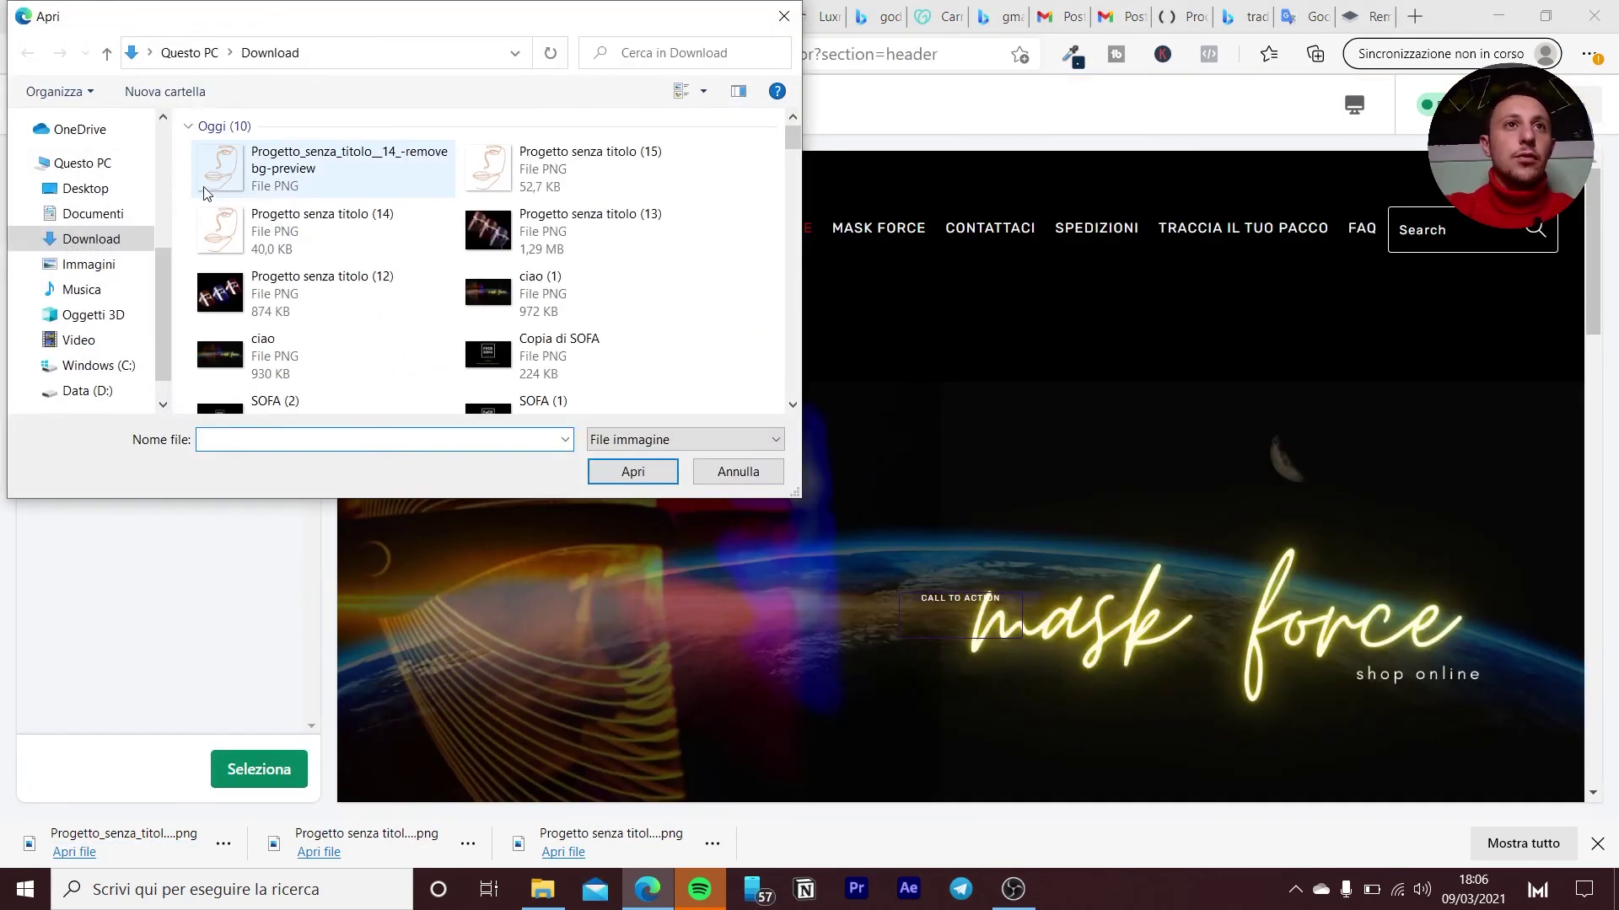
Upload the removebg-preview PNG and select it as the Shopify header logo.
left_click(230, 177)
left_click(661, 474)
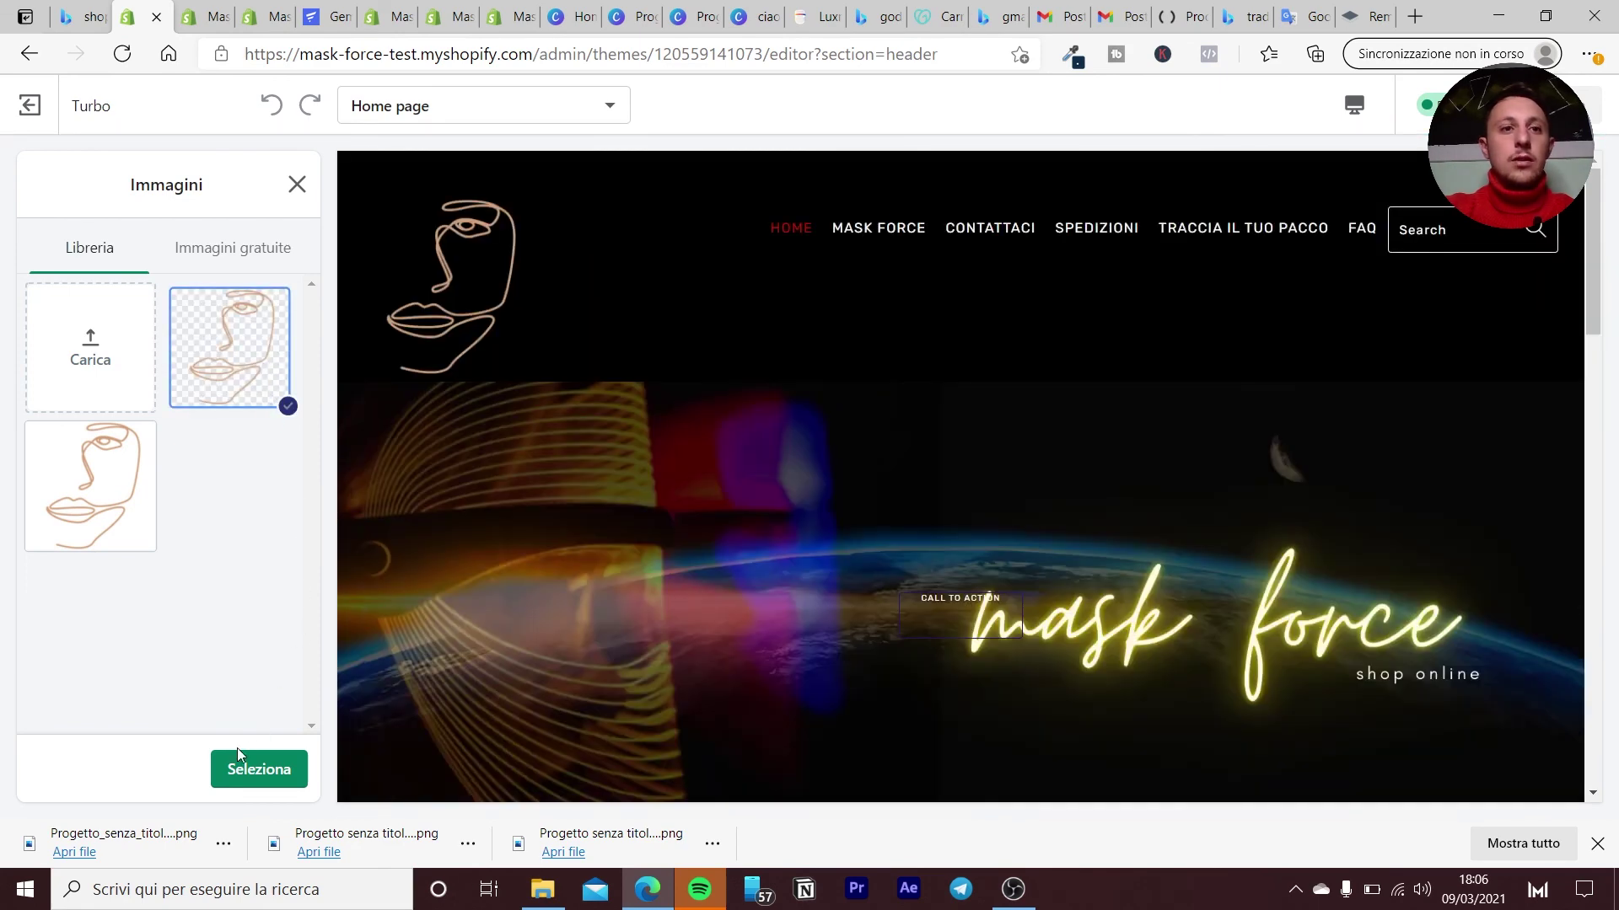
left_click(235, 770)
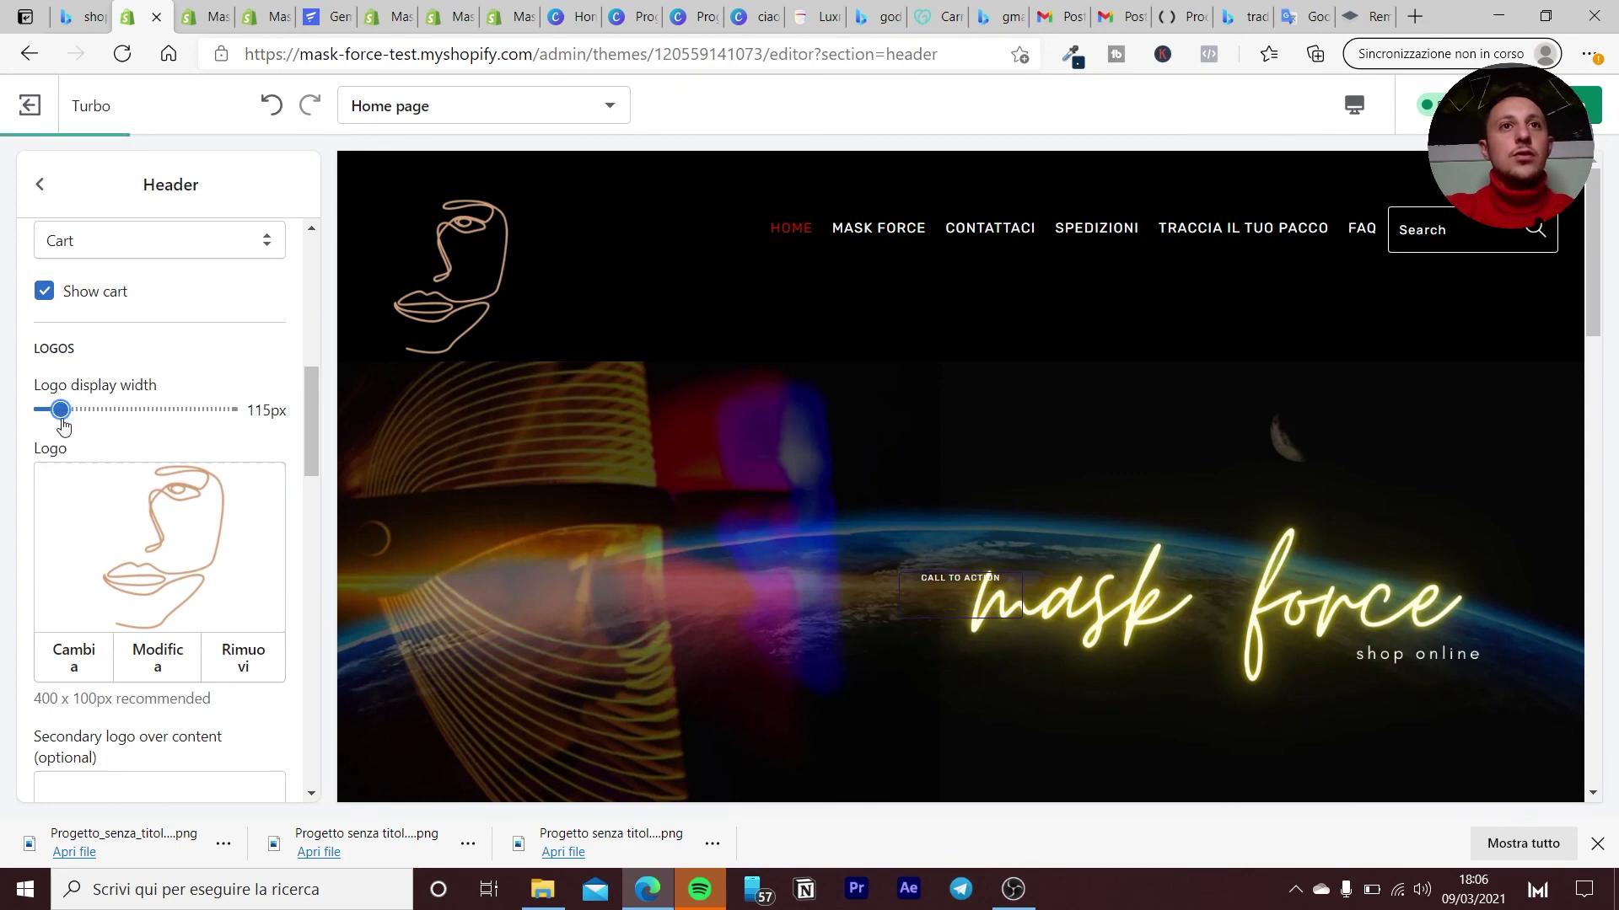
Scroll the Turbo theme preview down to its footer.
scroll(894, 548, "down", 2)
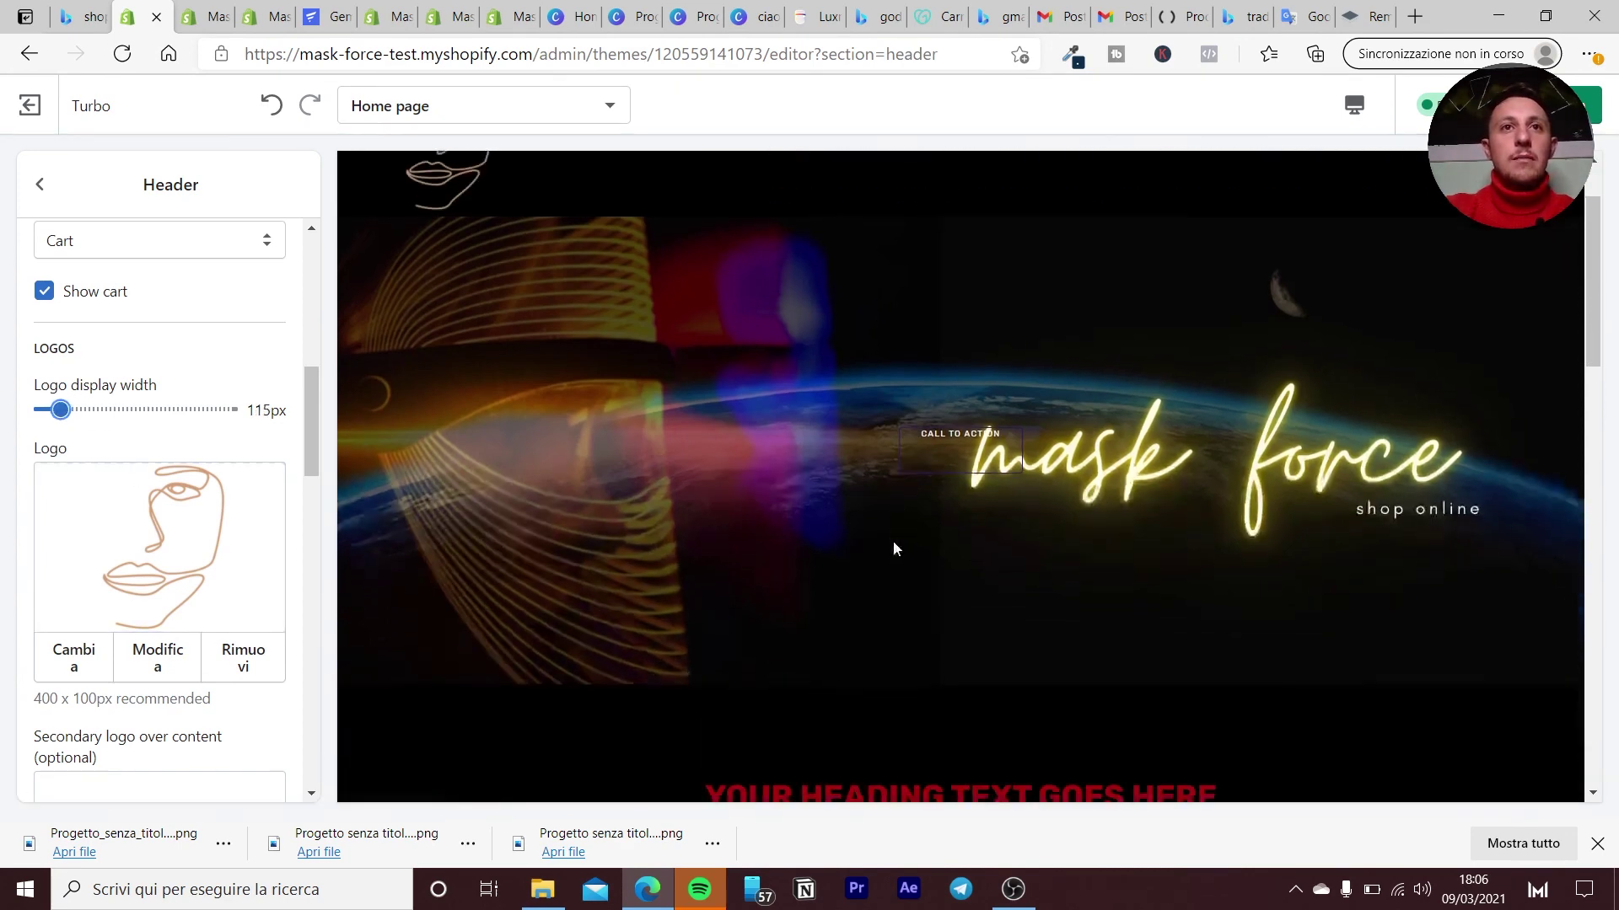
scroll(893, 544, "up", 2)
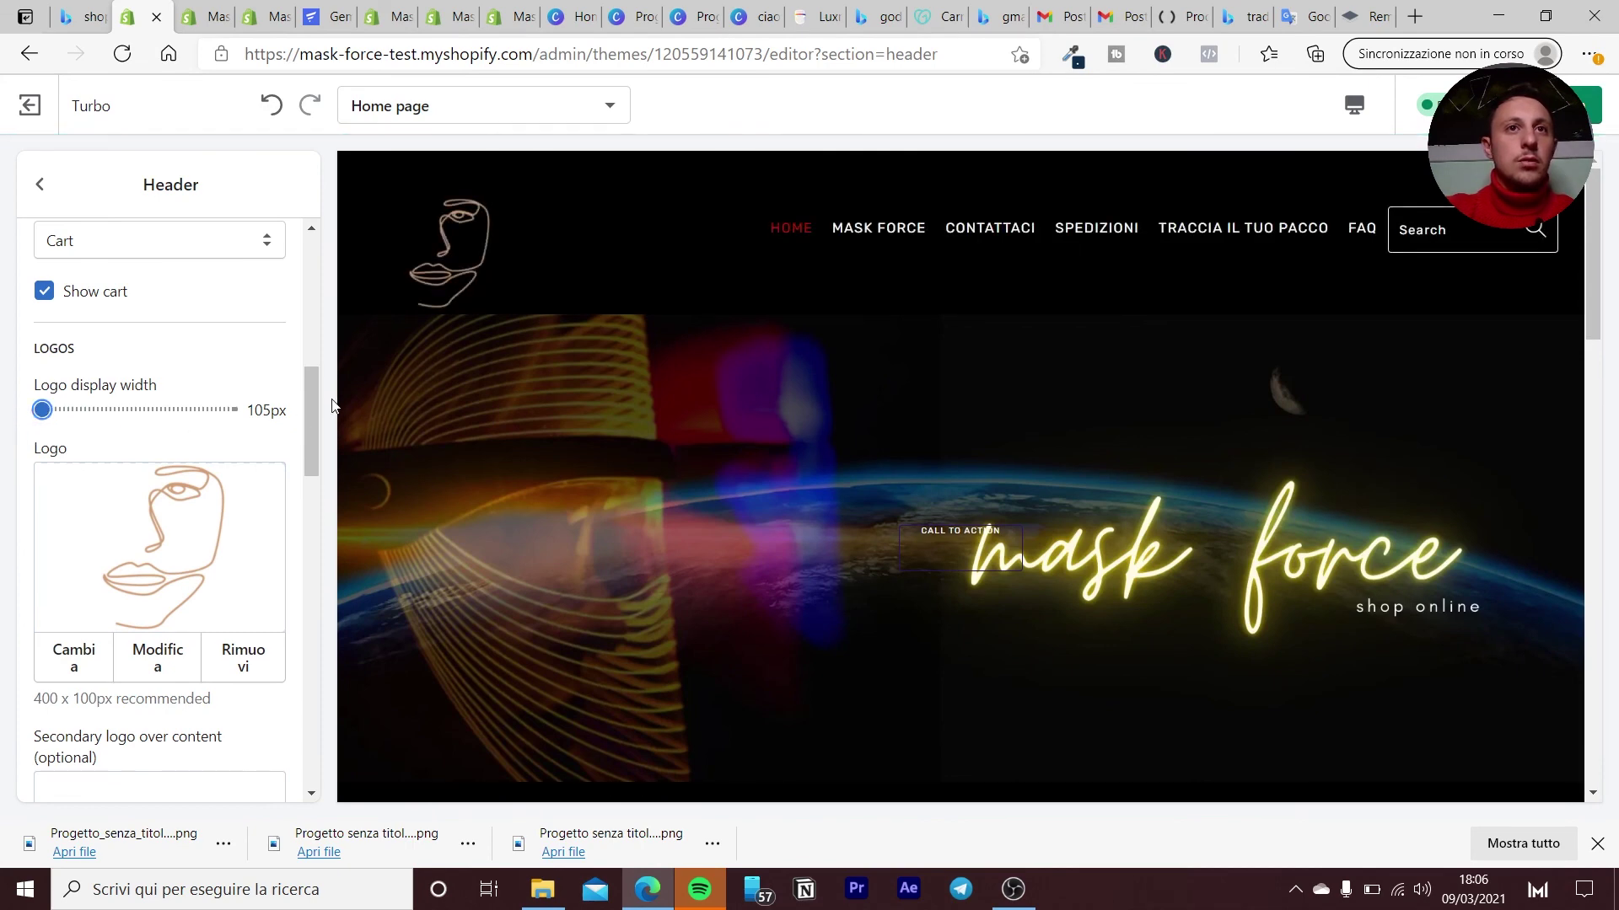
scroll(160, 548, "down", 2)
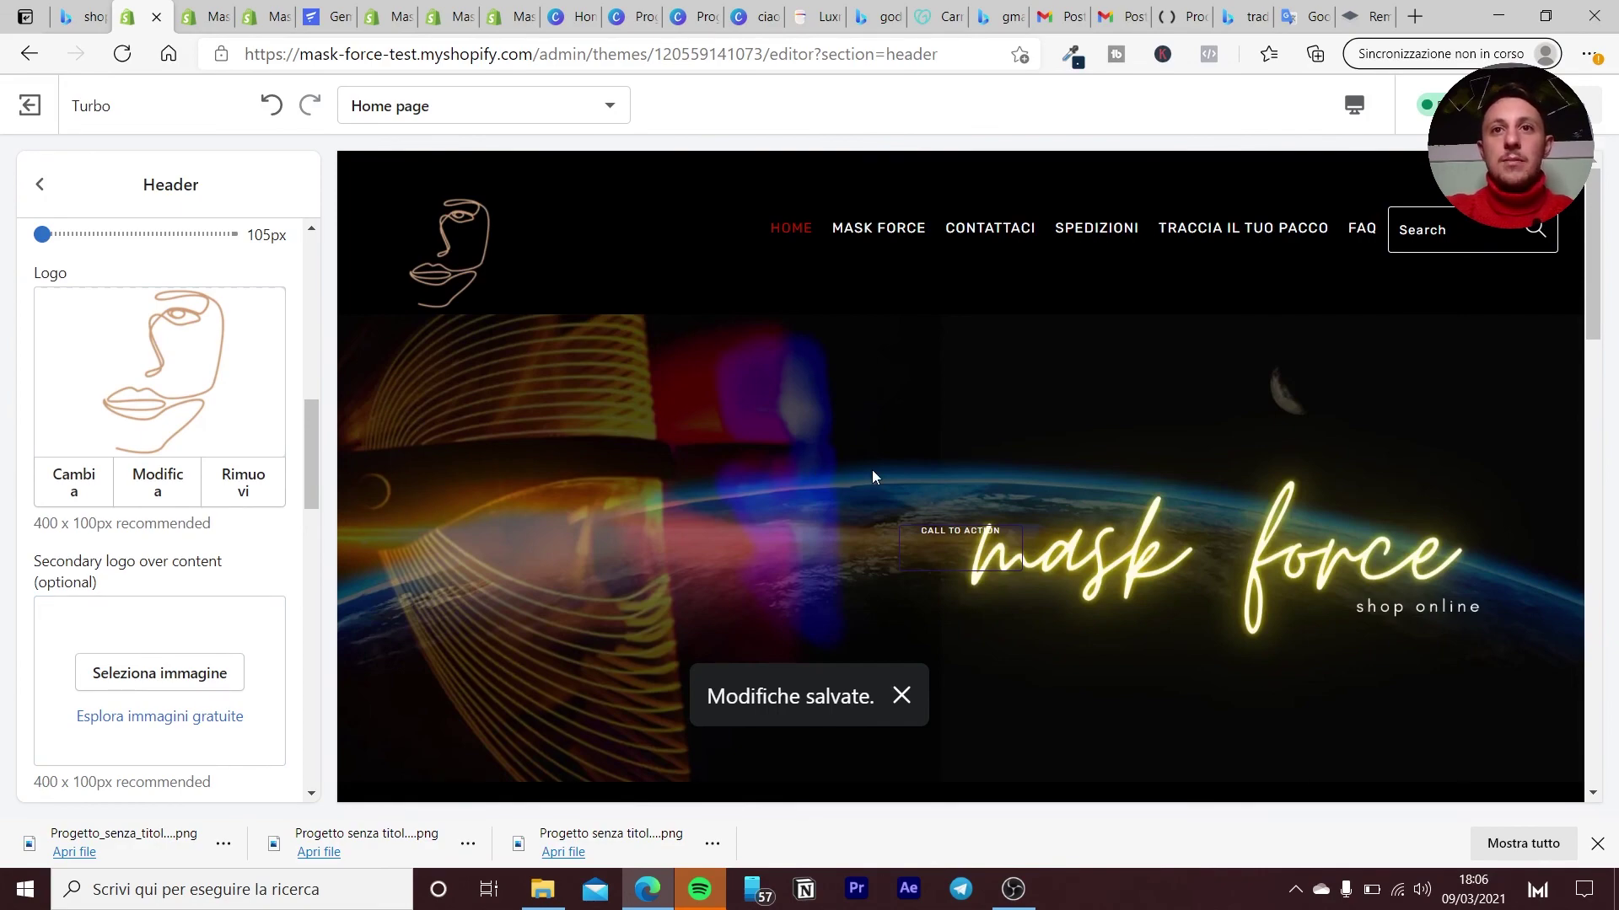
scroll(826, 576, "down", 5)
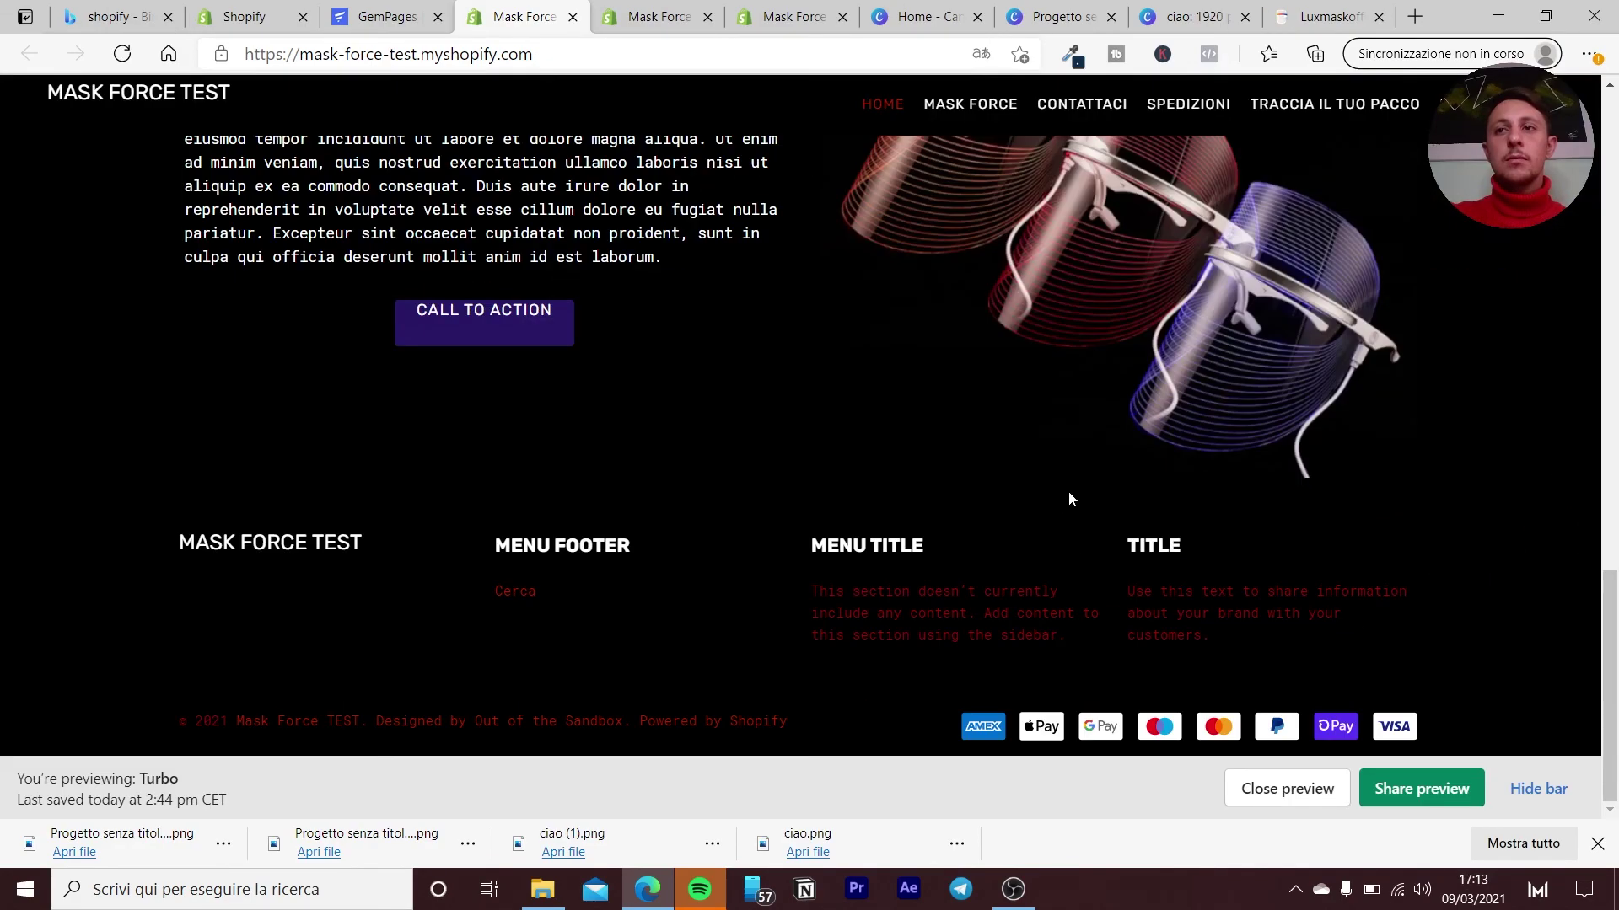
scroll(1069, 493, "up", 5)
scroll(1069, 494, "up", 5)
scroll(1069, 498, "up", 3)
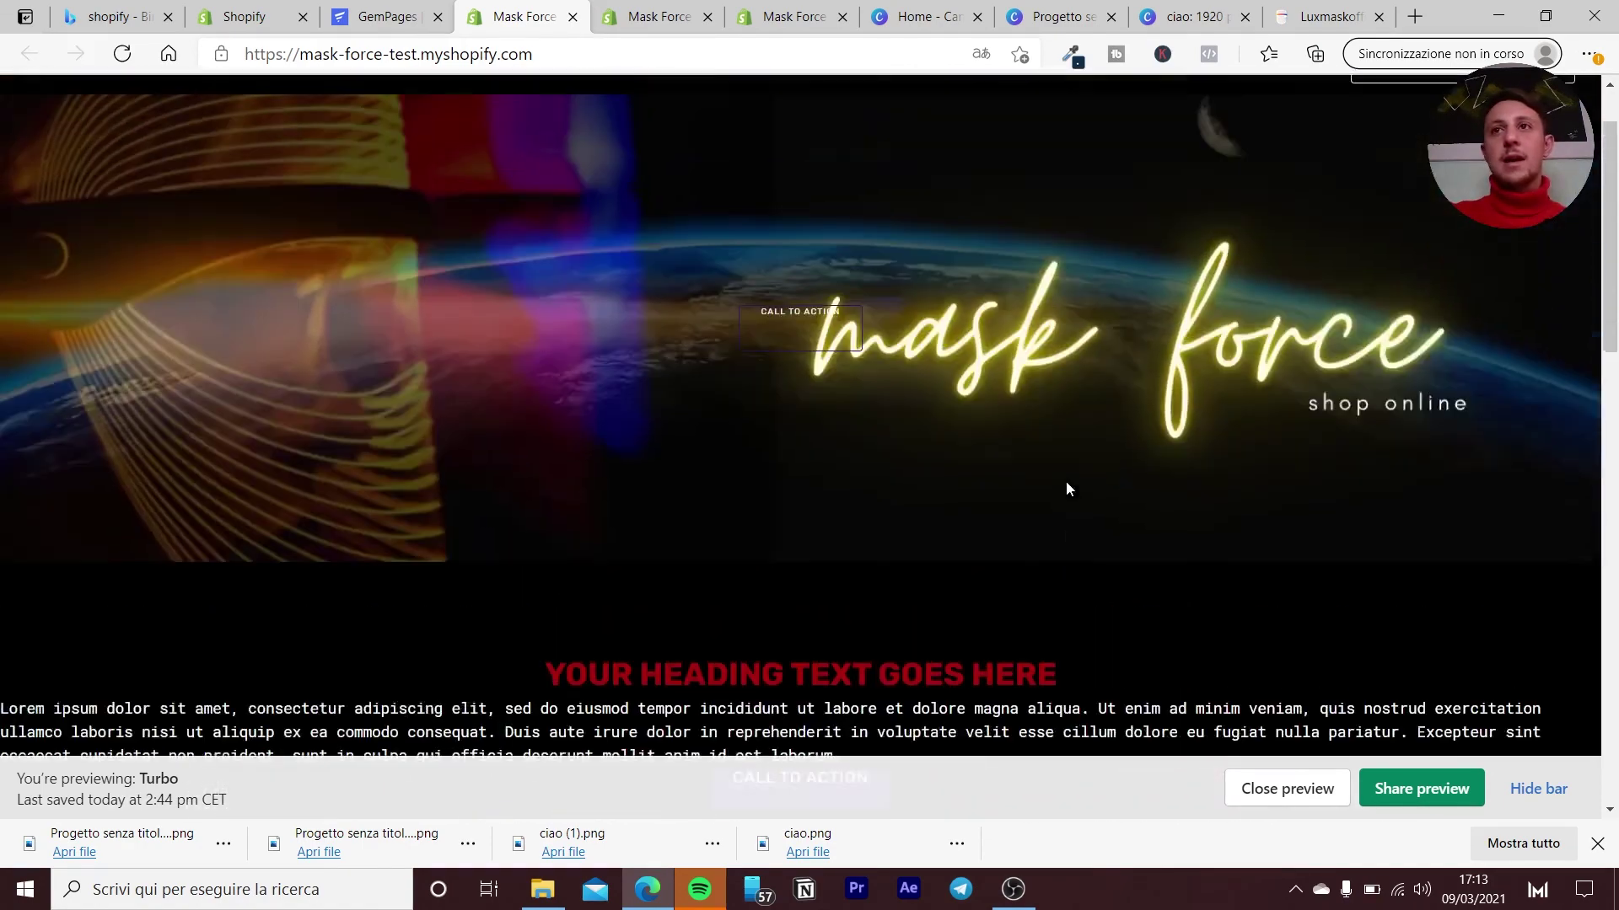
scroll(1066, 477, "up", 2)
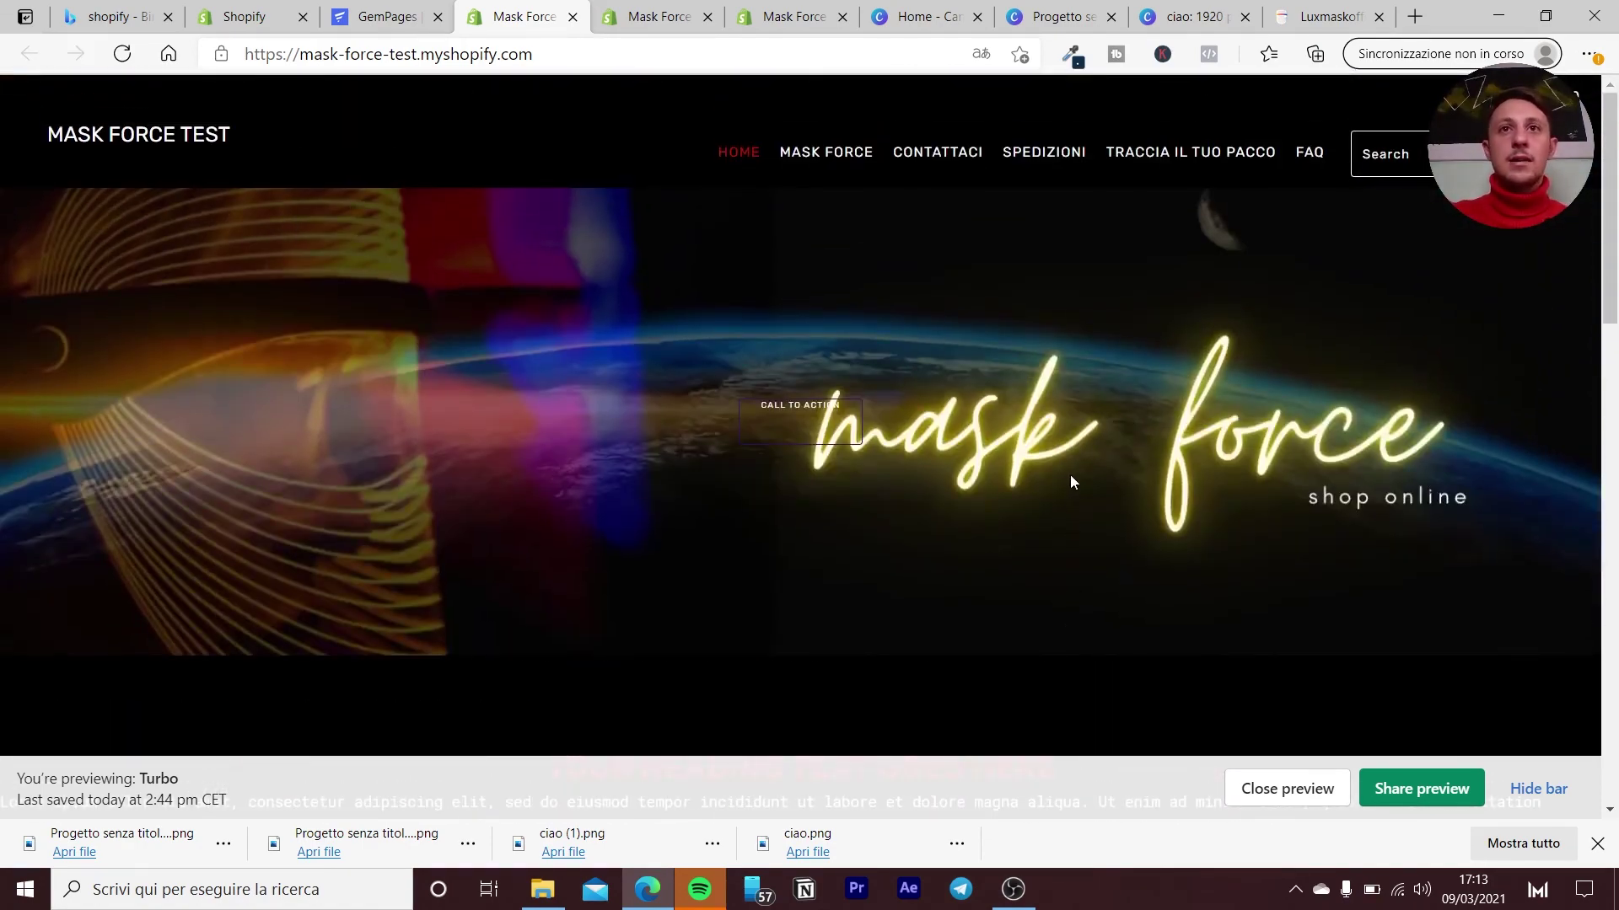